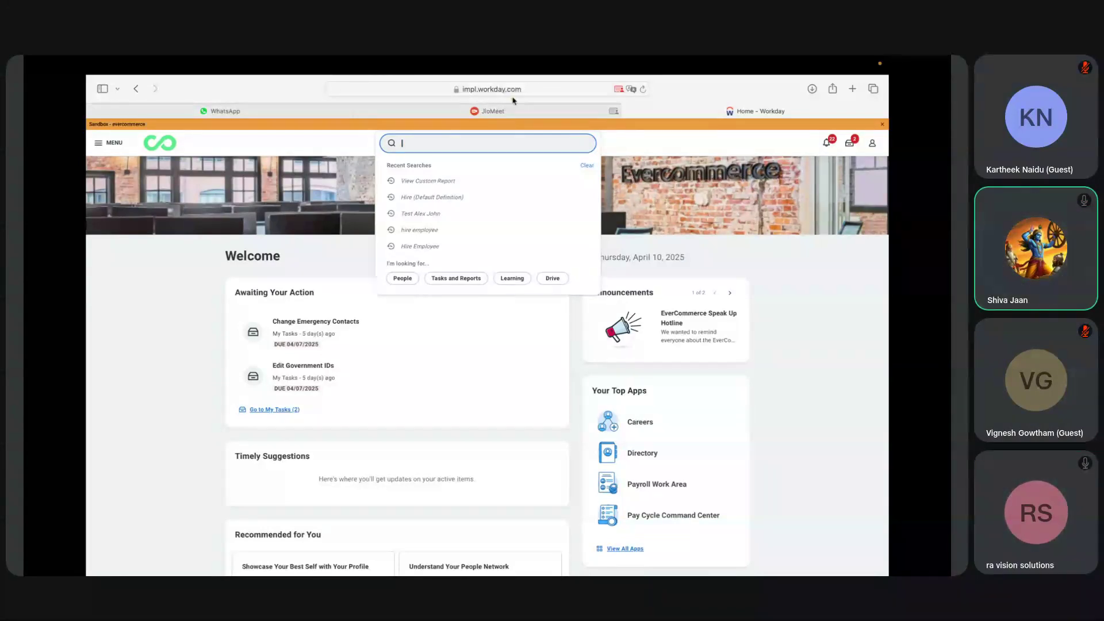
mouse_move(525, 112)
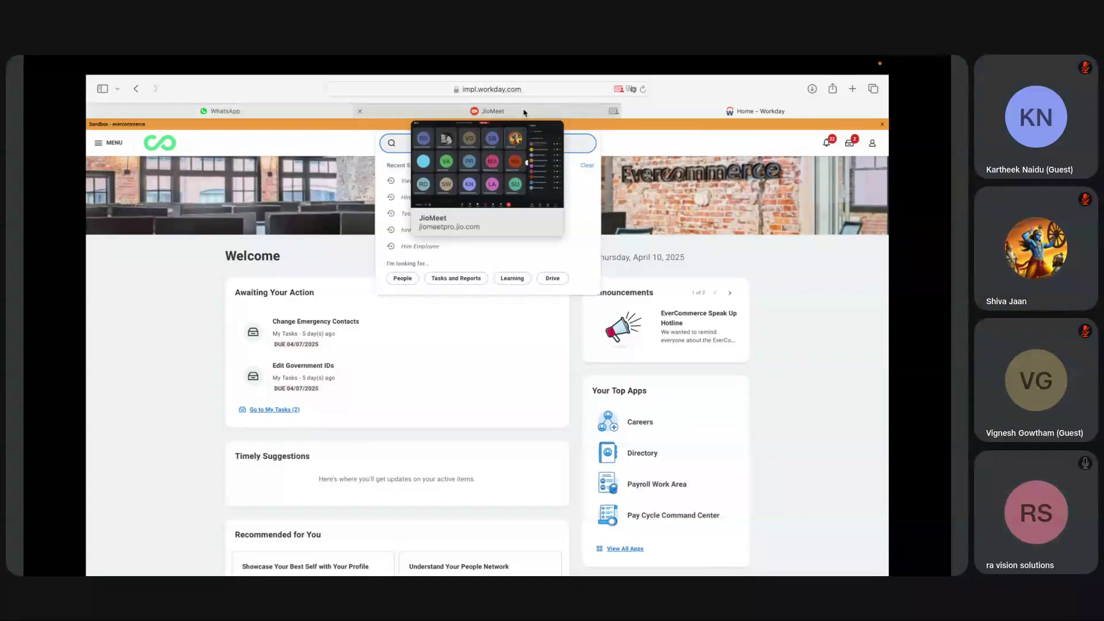
left_click(524, 113)
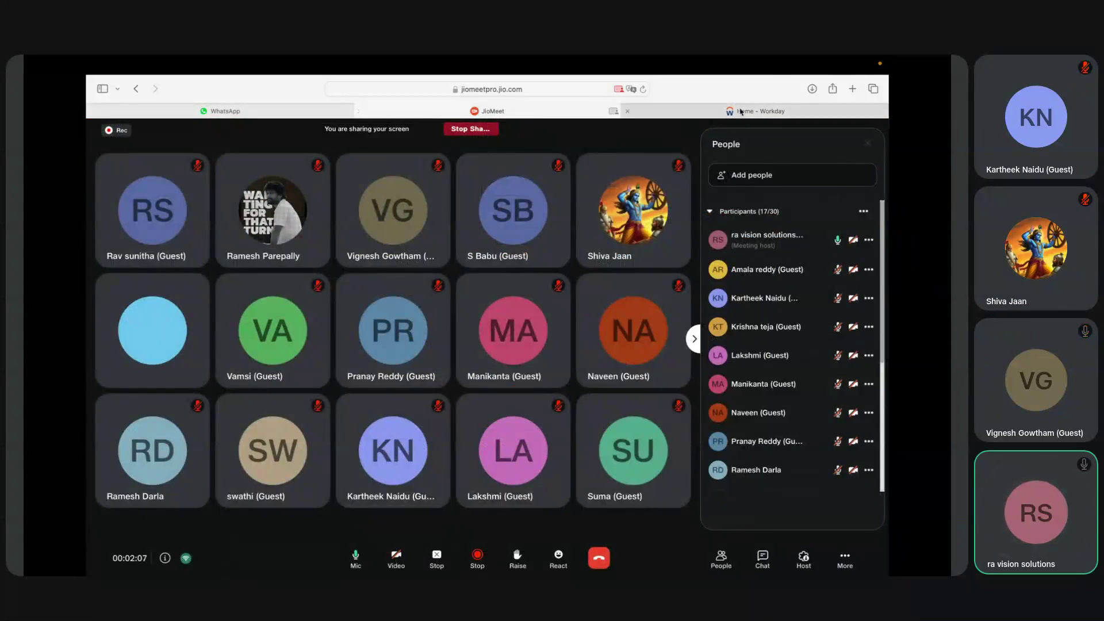
left_click(741, 111)
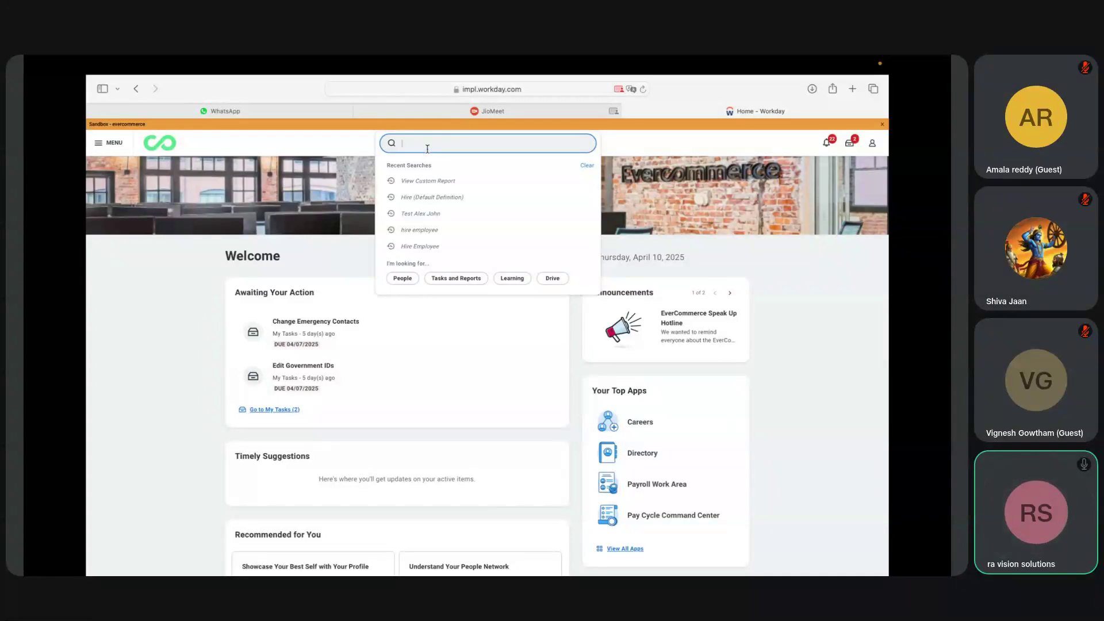
Open the CR Worker Demographic Details report from My Reports with the View Custom Report task.
left_click(436, 186)
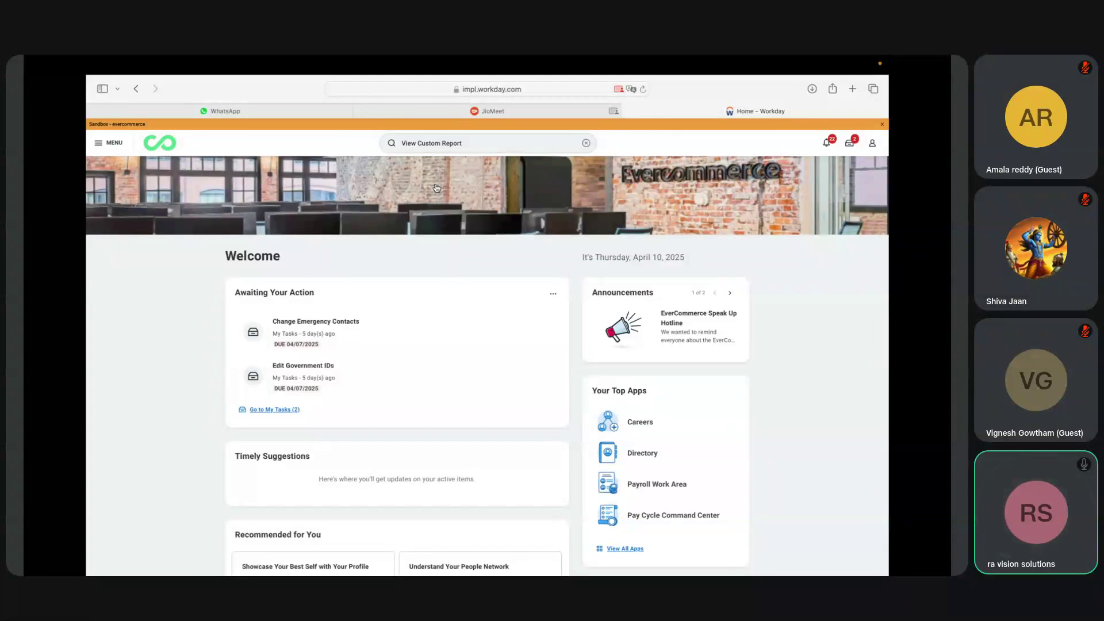
left_click(456, 226)
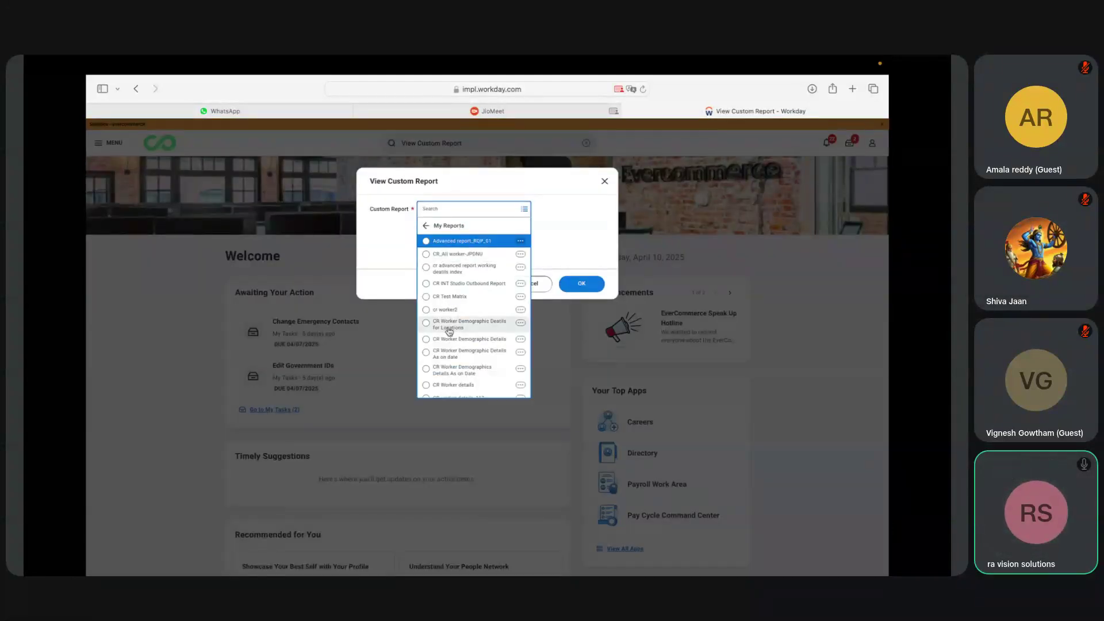
left_click(486, 340)
left_click(577, 286)
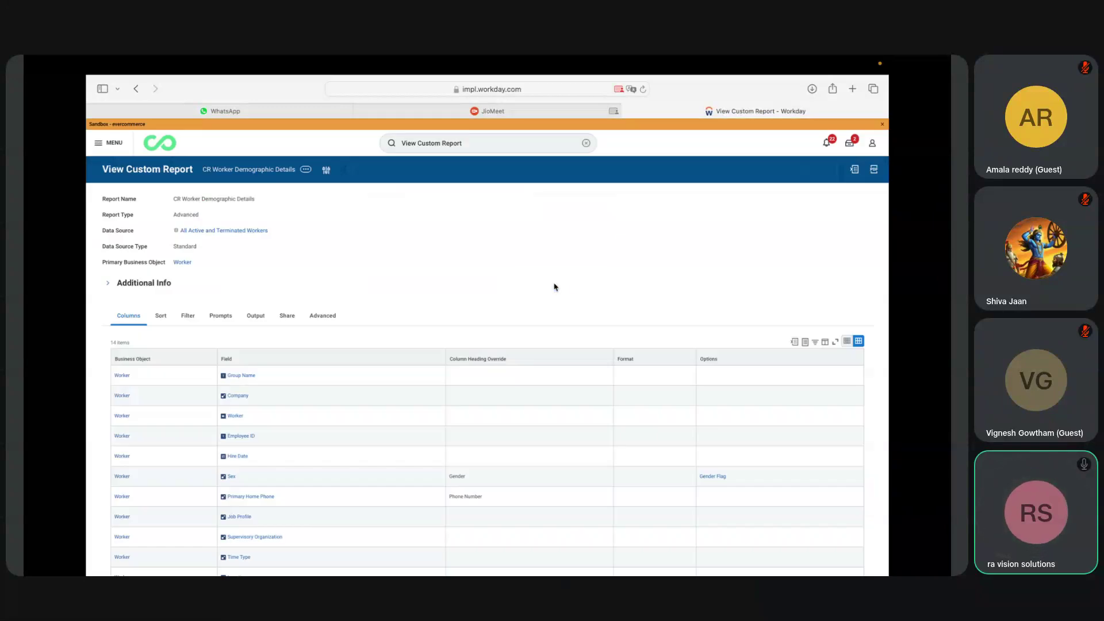
Open the CR Worker Demographic Details custom report for editing.
left_click(306, 171)
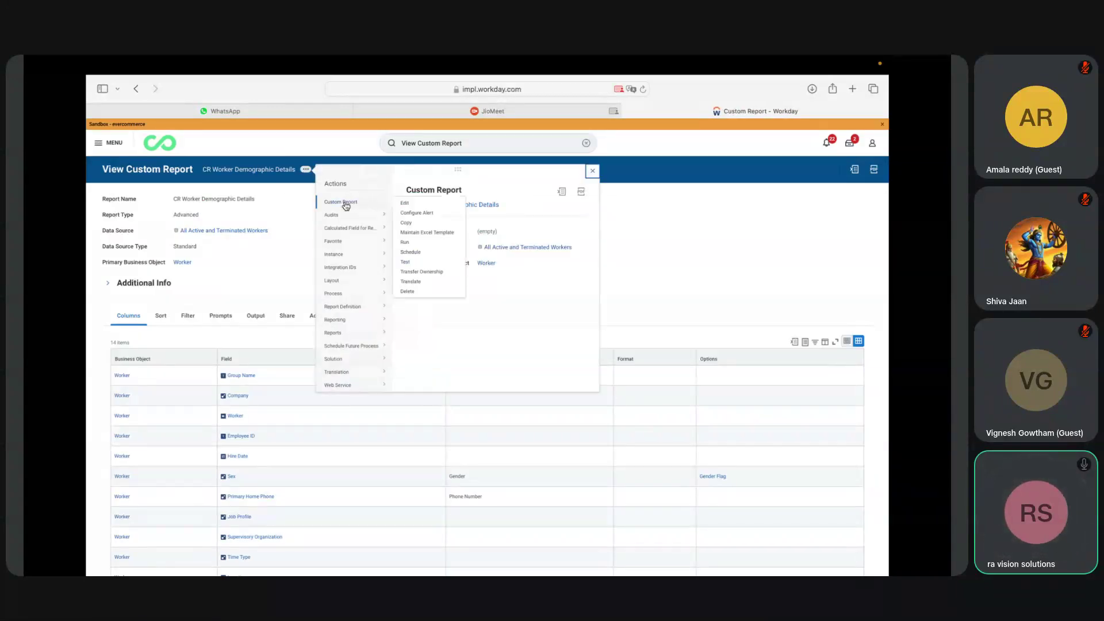
left_click(409, 204)
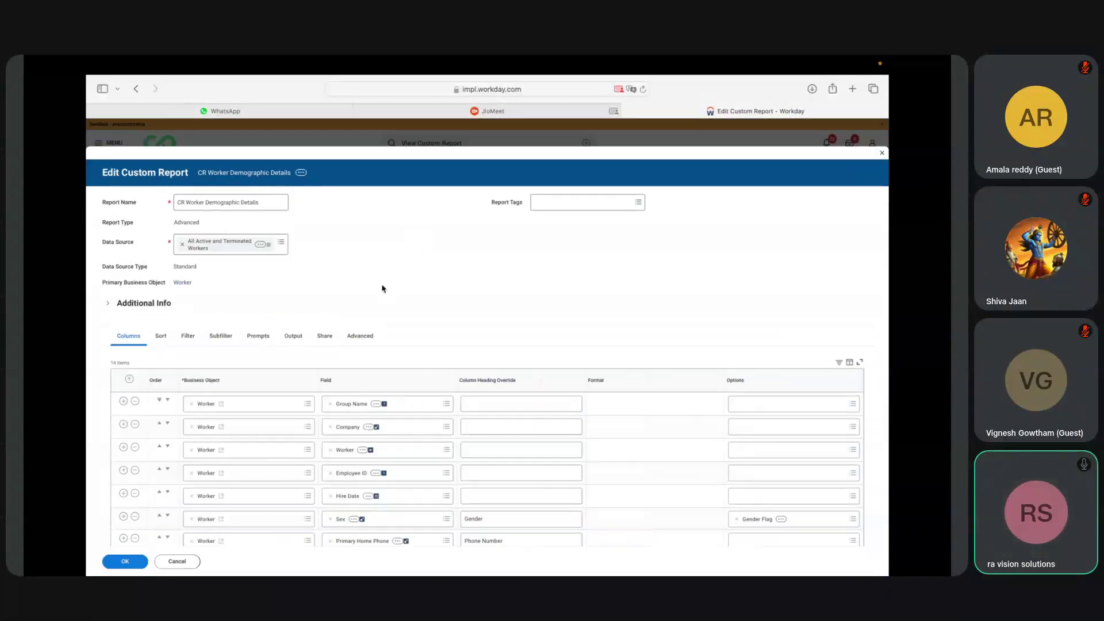
scroll(382, 289, "down", 4)
scroll(342, 222, "up", 3)
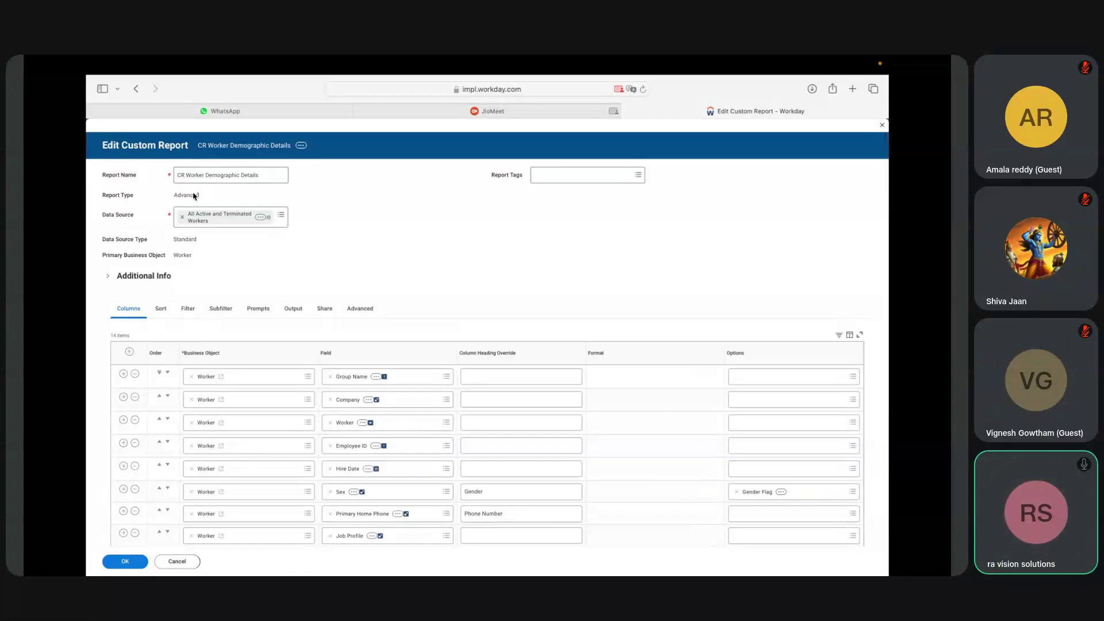
left_click(475, 113)
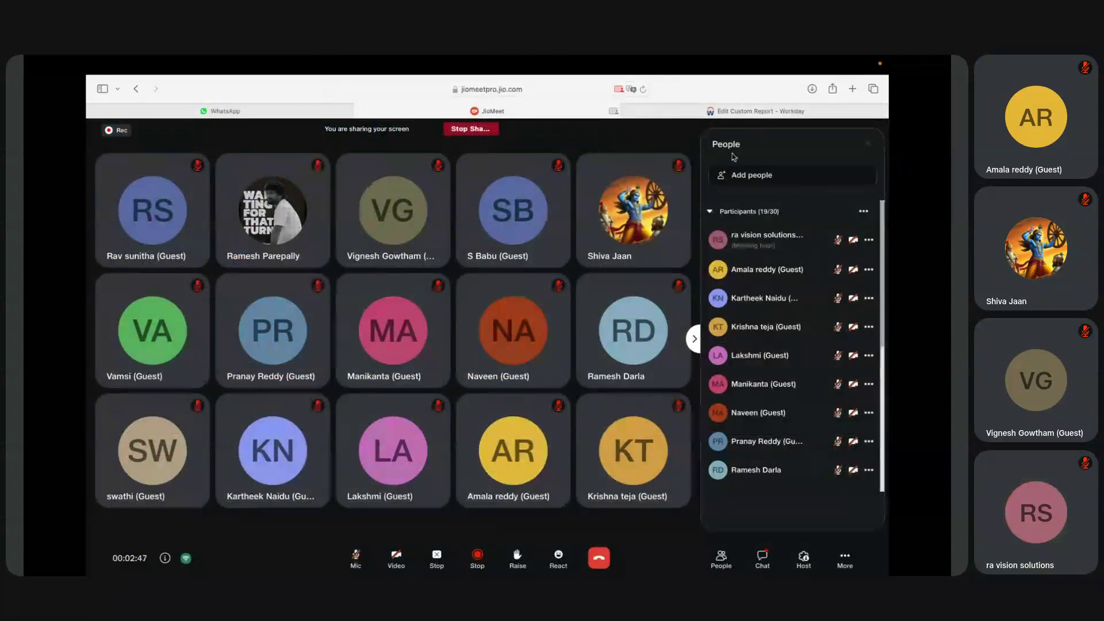
left_click(755, 115)
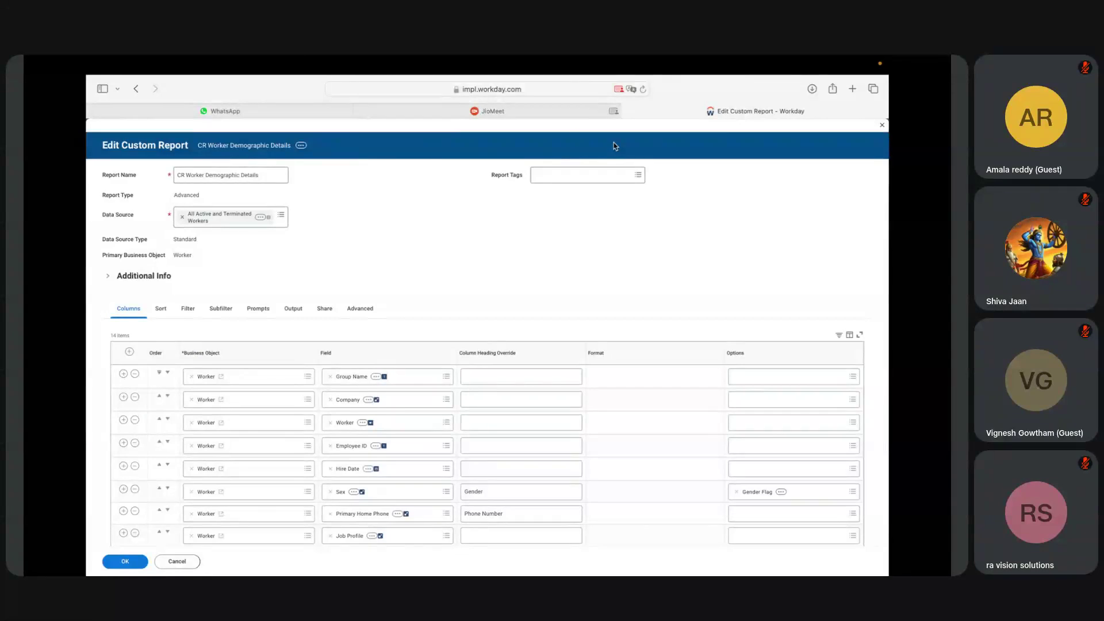
mouse_move(546, 120)
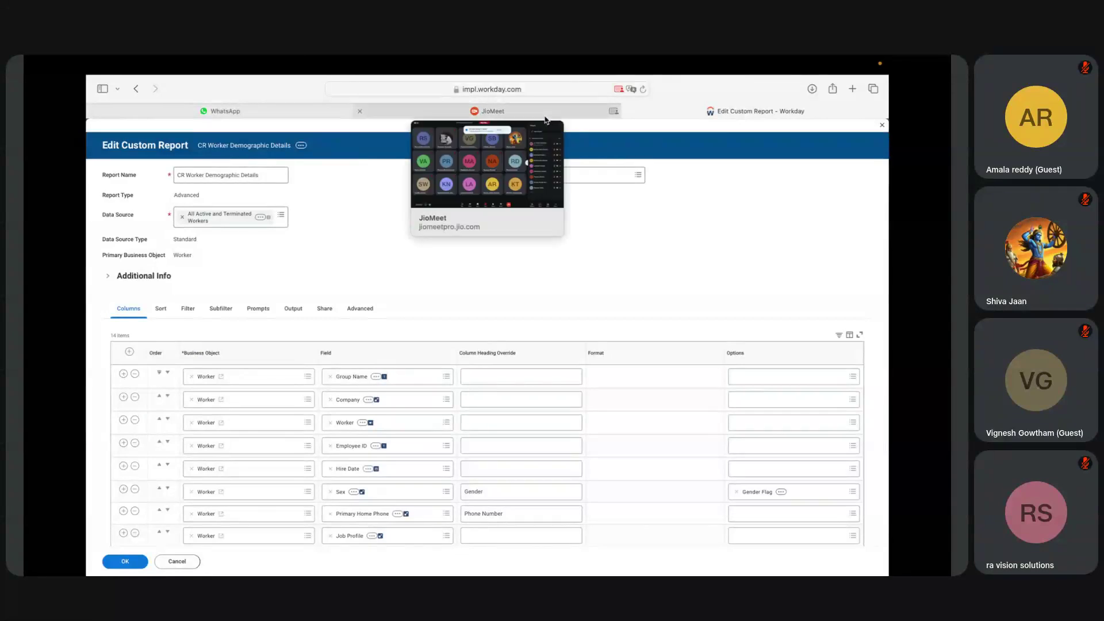
left_click(547, 120)
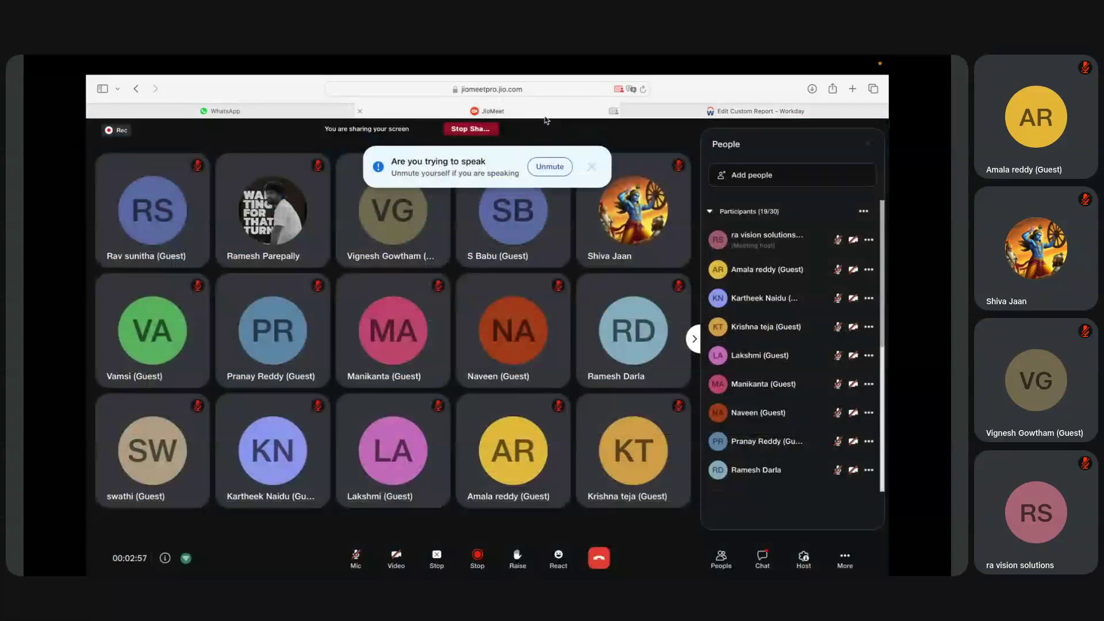
mouse_move(681, 110)
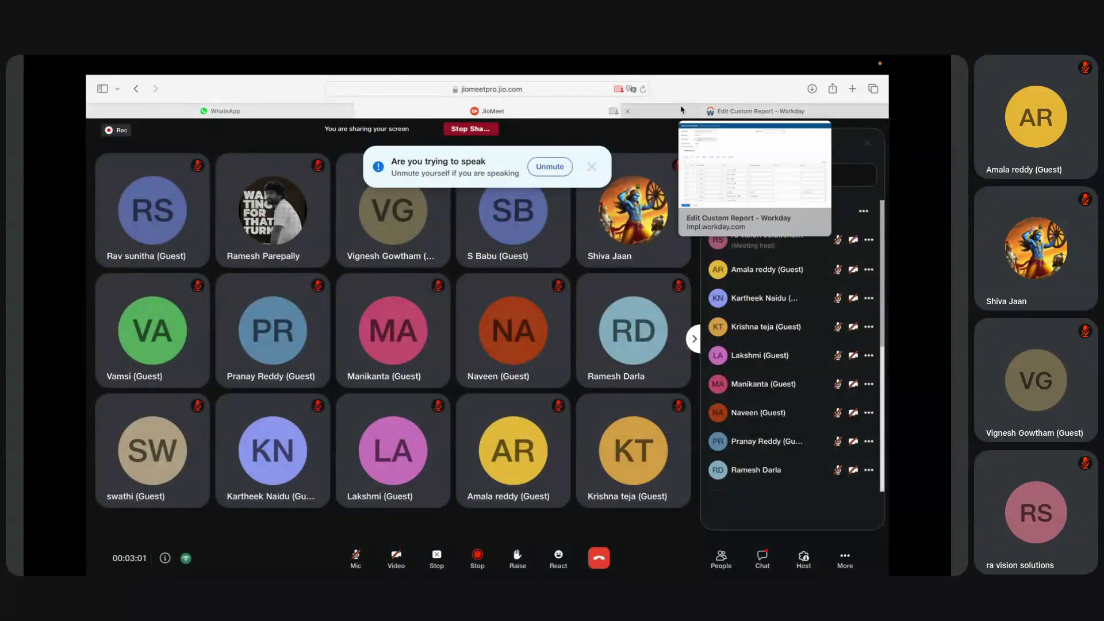
left_click(681, 109)
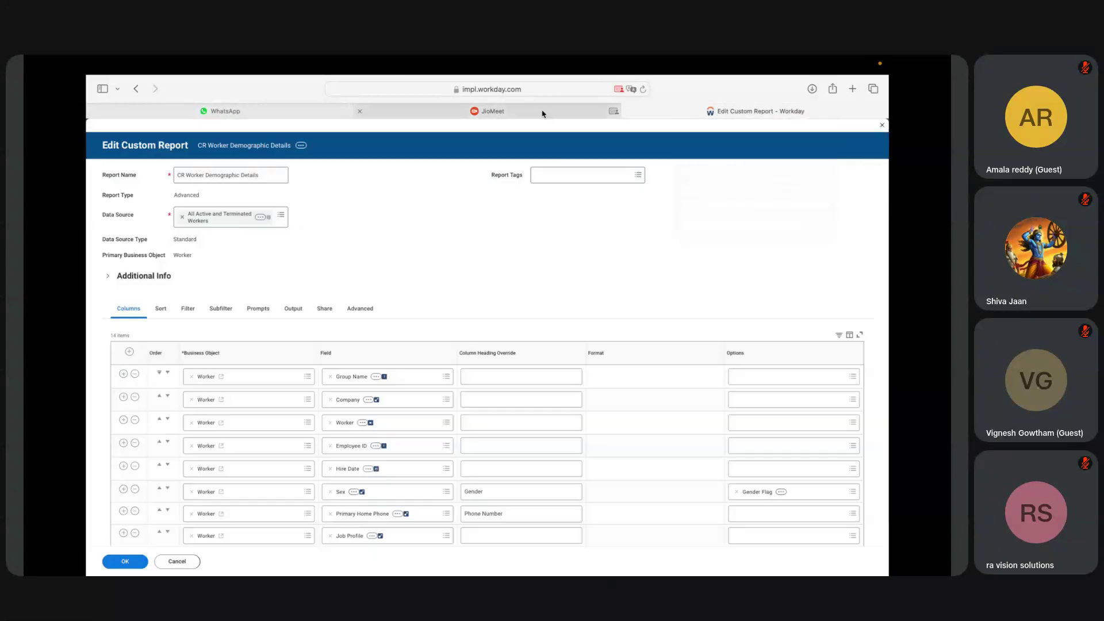
mouse_move(543, 113)
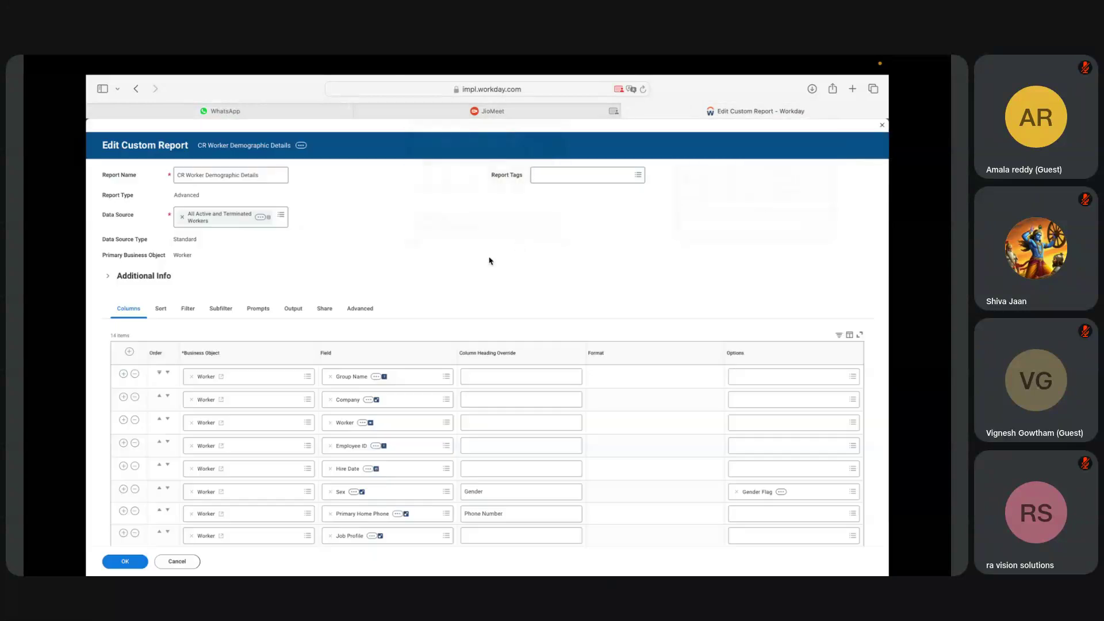
Switch to the JioMeet meeting, unmute the microphone and return to the Workday report editor.
left_click(518, 114)
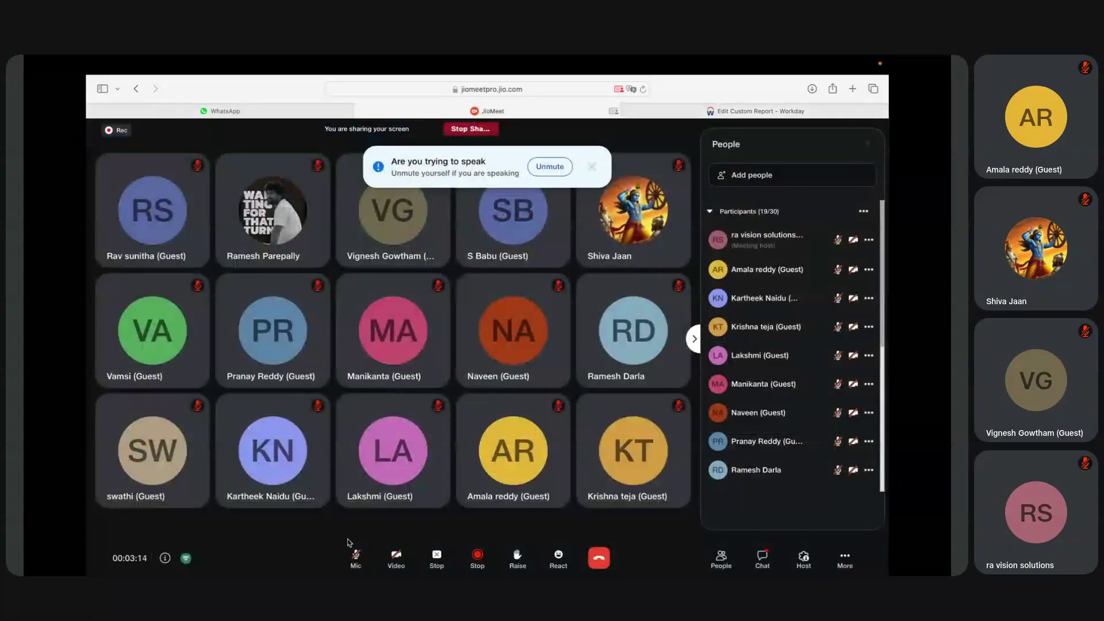
left_click(355, 556)
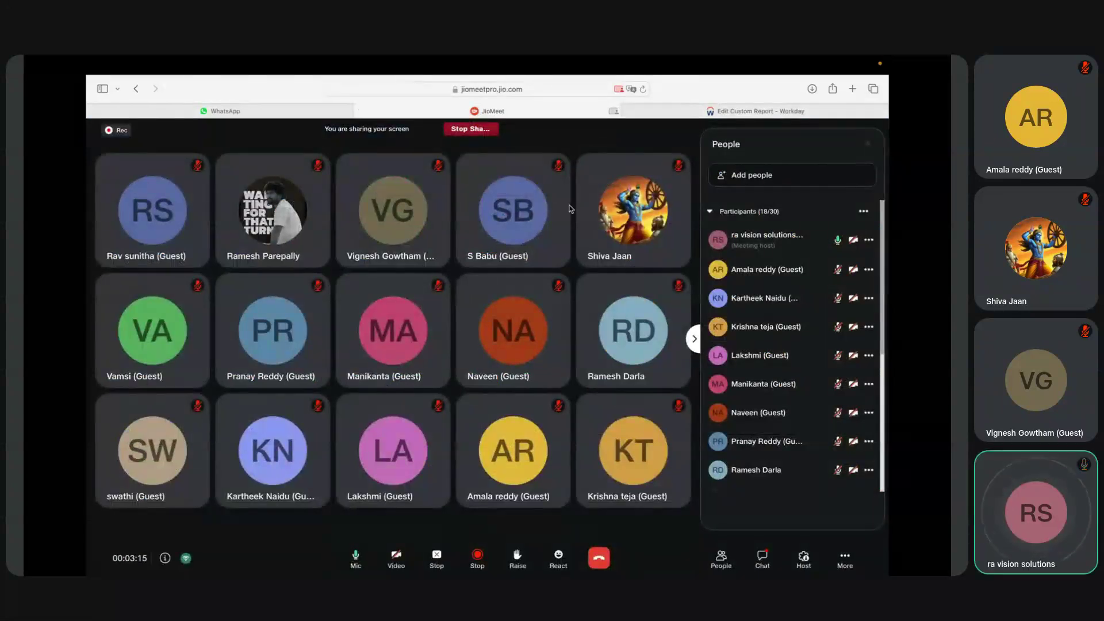
left_click(699, 115)
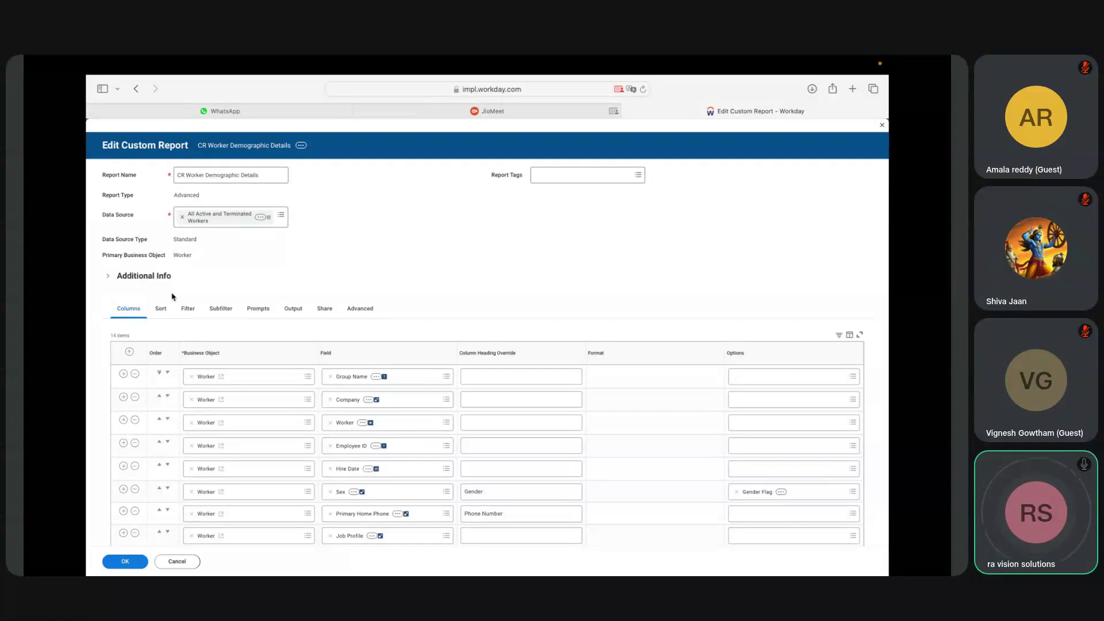
Review the report's column definitions and check the valid options offered for the Group Name field.
scroll(340, 254, "down", 1)
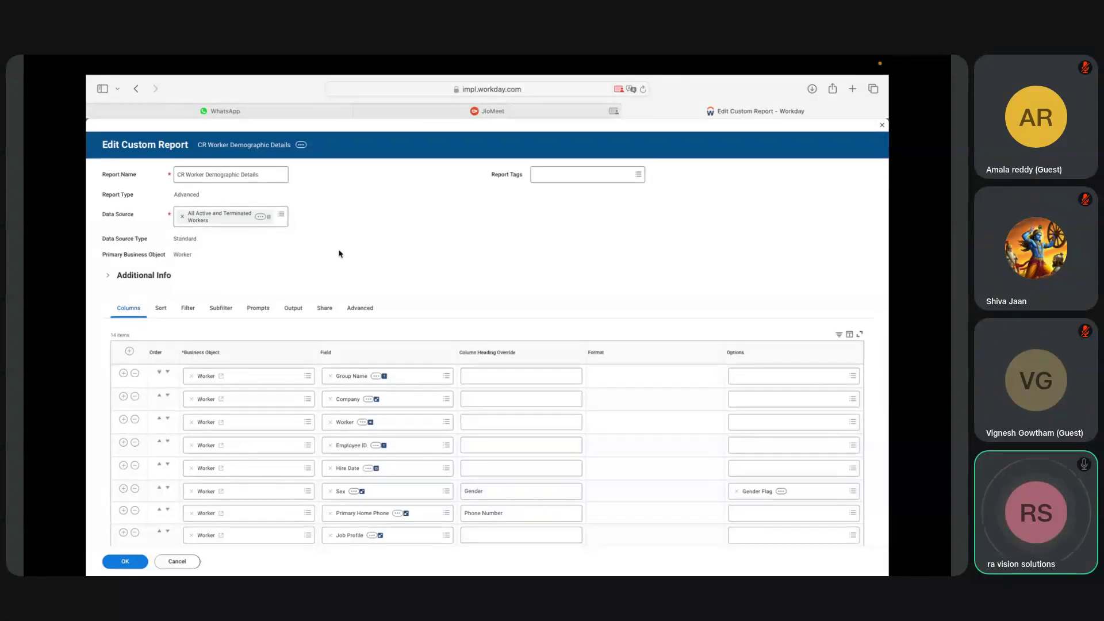
scroll(338, 250, "down", 3)
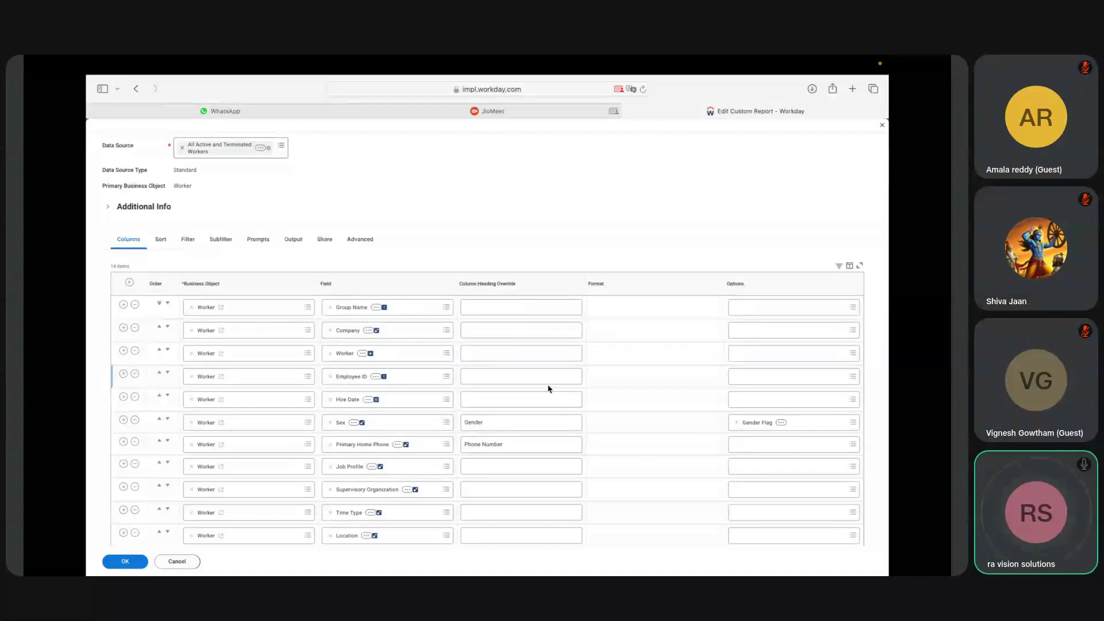
scroll(622, 256, "down", 3)
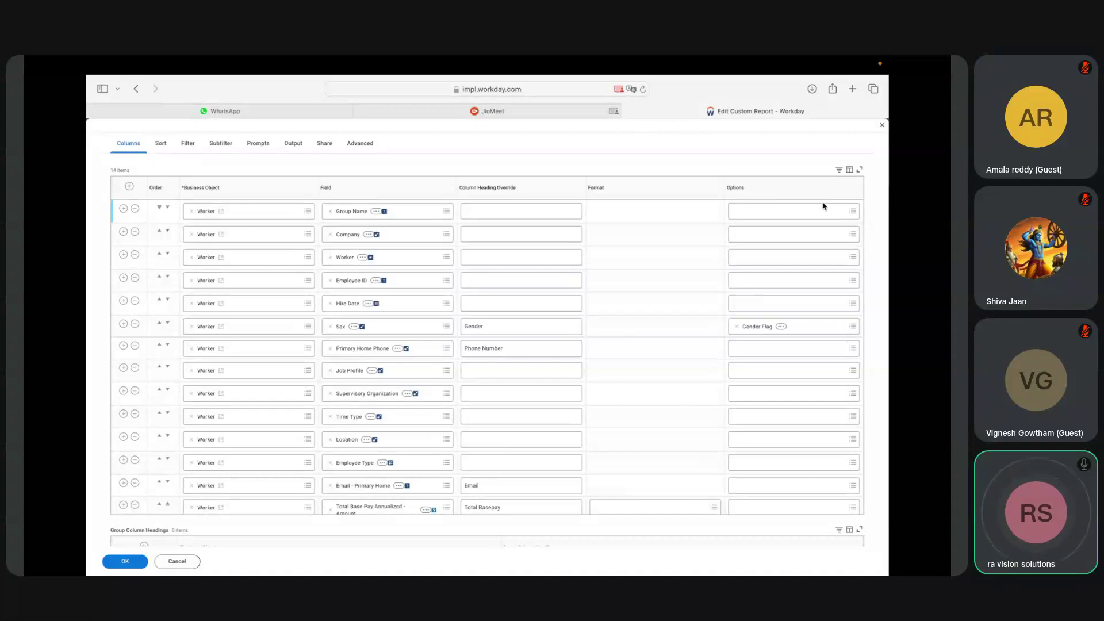
left_click(853, 211)
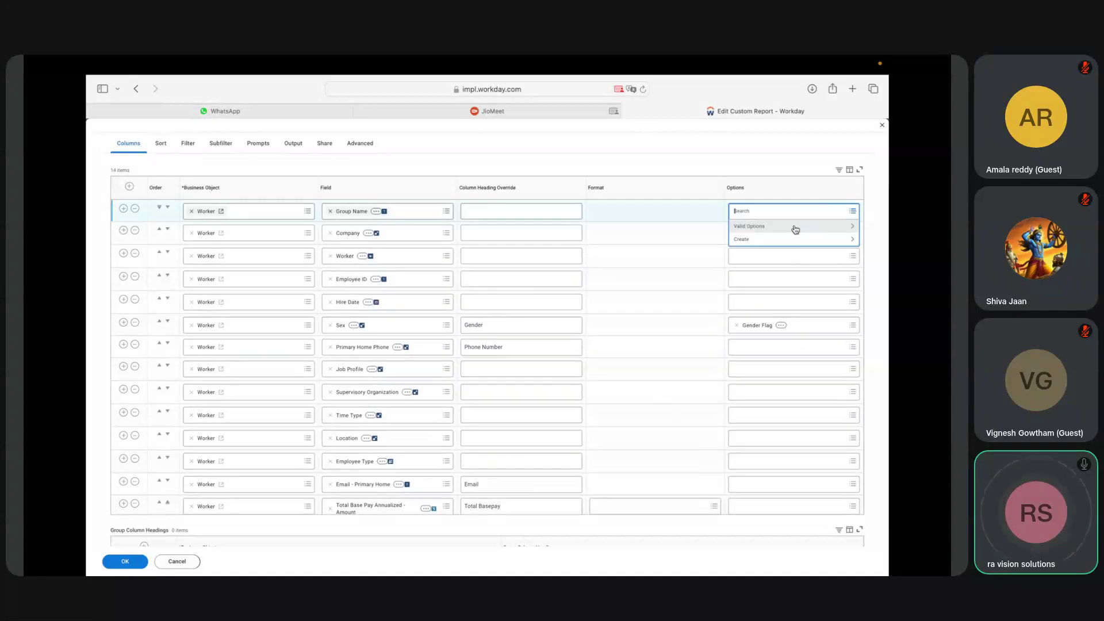
left_click(795, 230)
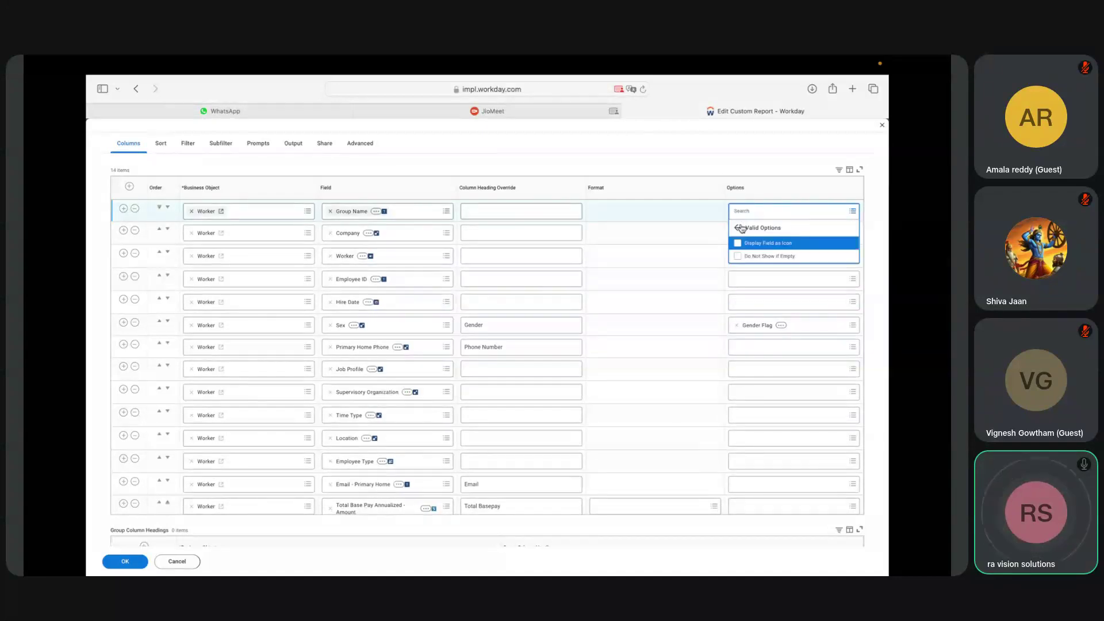
left_click(720, 224)
Check the valid options offered for the Company field and look over the Group Column Headings section.
left_click(851, 235)
left_click(796, 253)
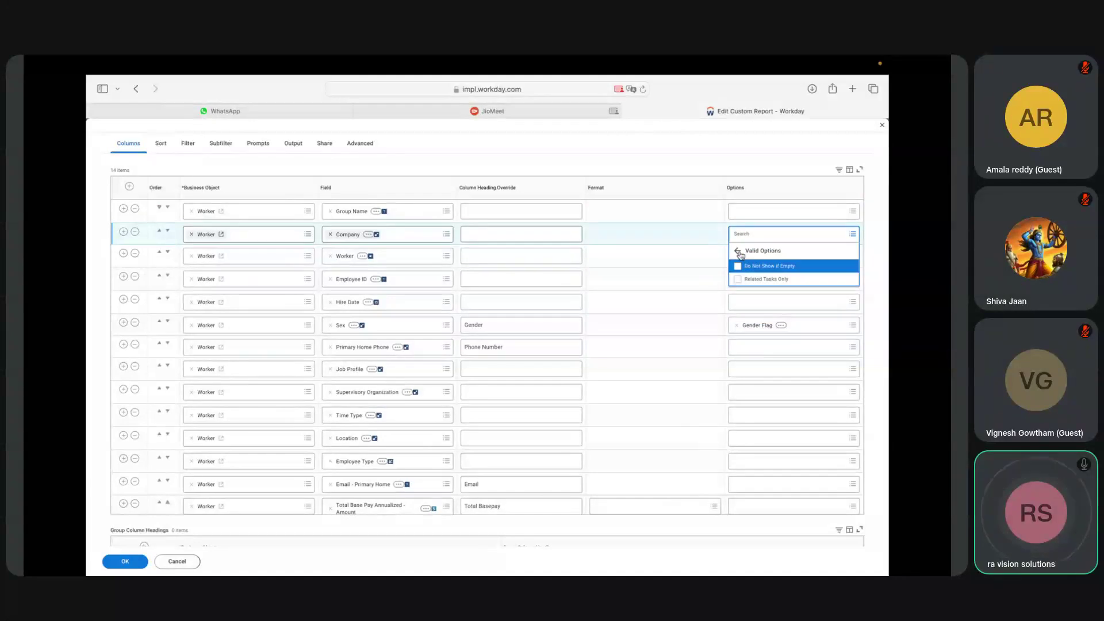
left_click(738, 253)
left_click(759, 266)
left_click(618, 260)
scroll(617, 259, "down", 1)
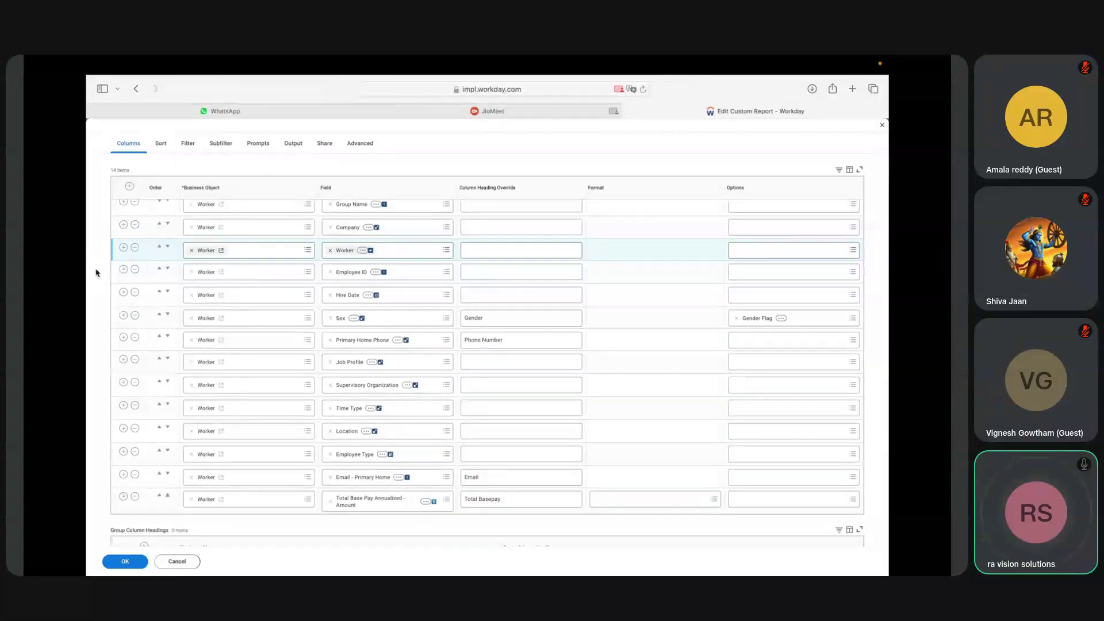
scroll(98, 276, "down", 3)
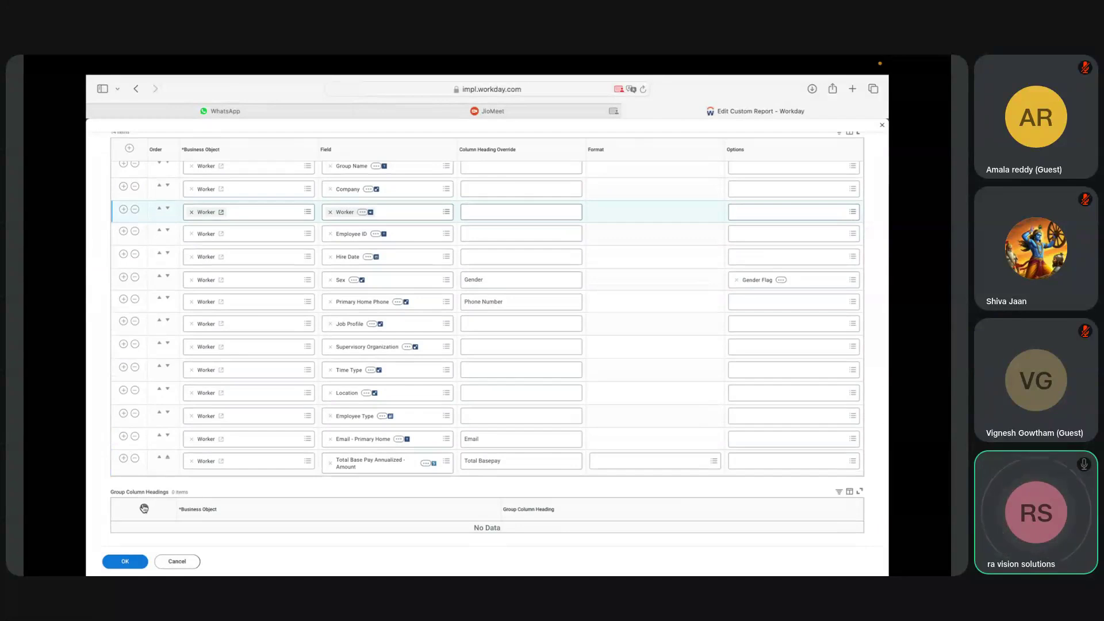
scroll(94, 385, "up", 5)
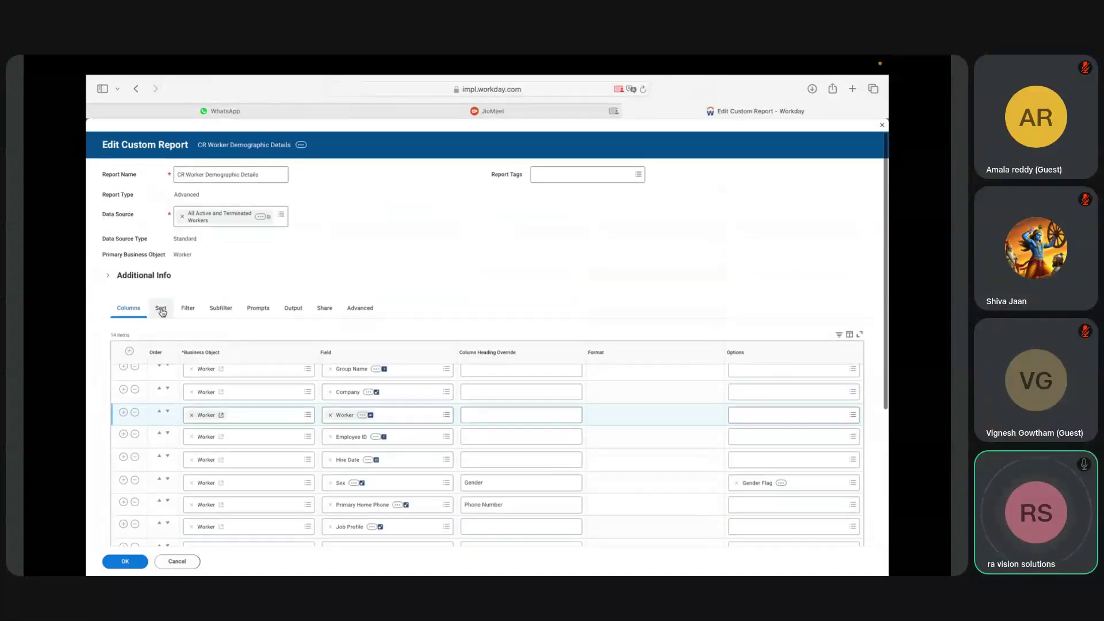
Examine the report's sort fields and directions together with its grouping and totaling options.
left_click(161, 311)
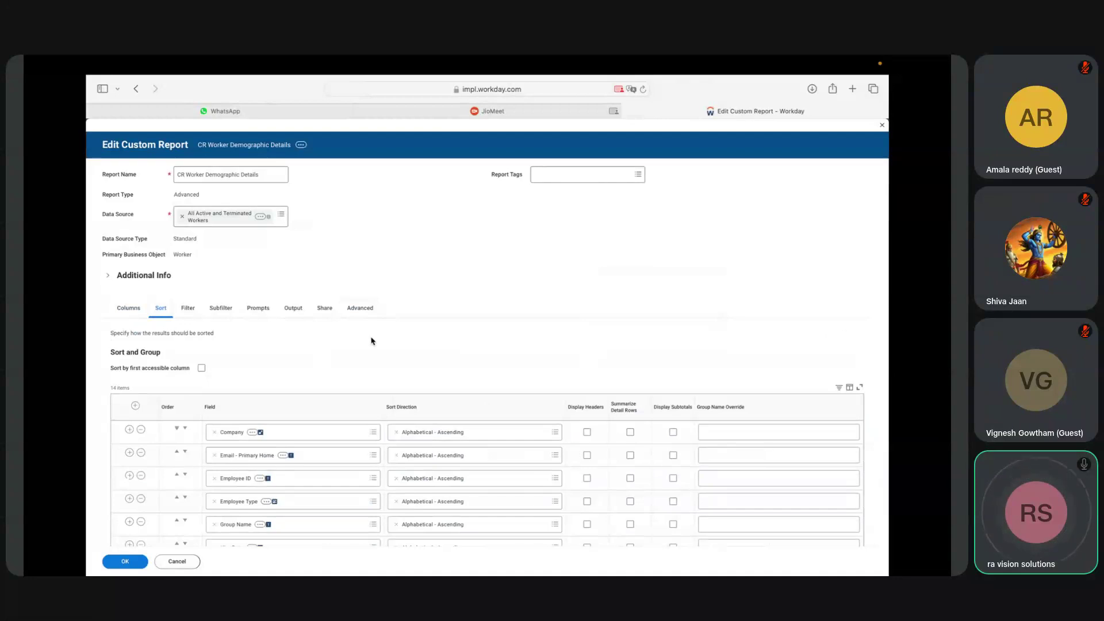
scroll(371, 341, "down", 3)
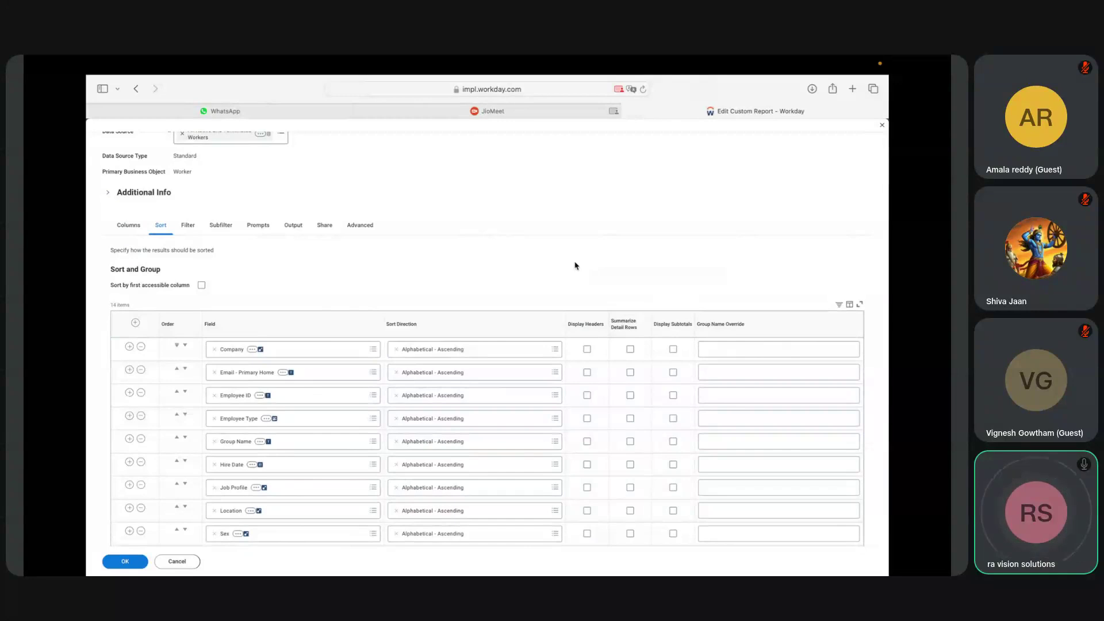
scroll(576, 265, "down", 5)
scroll(357, 429, "down", 1)
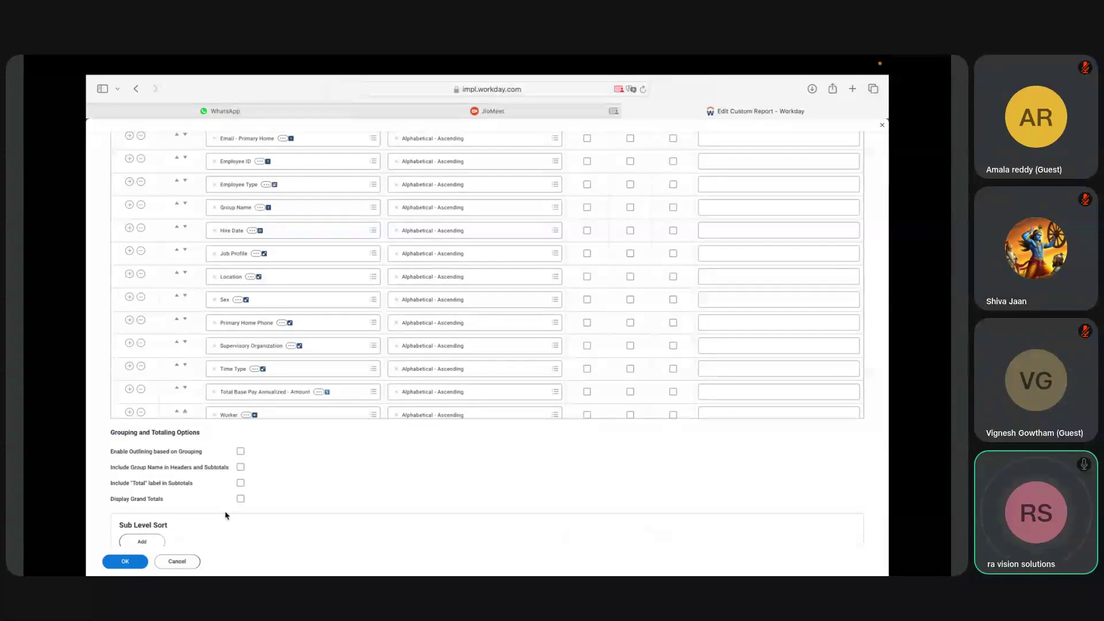
scroll(300, 482, "down", 2)
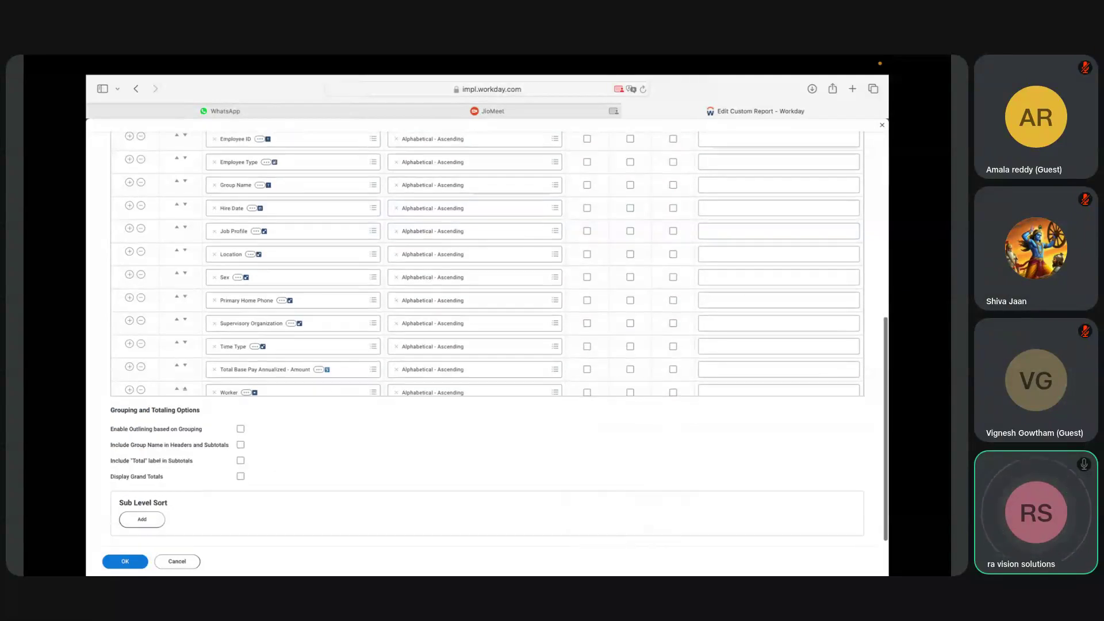
Add a sub level sort to examine its Business Object field and sort criteria, and remove it again.
left_click(140, 509)
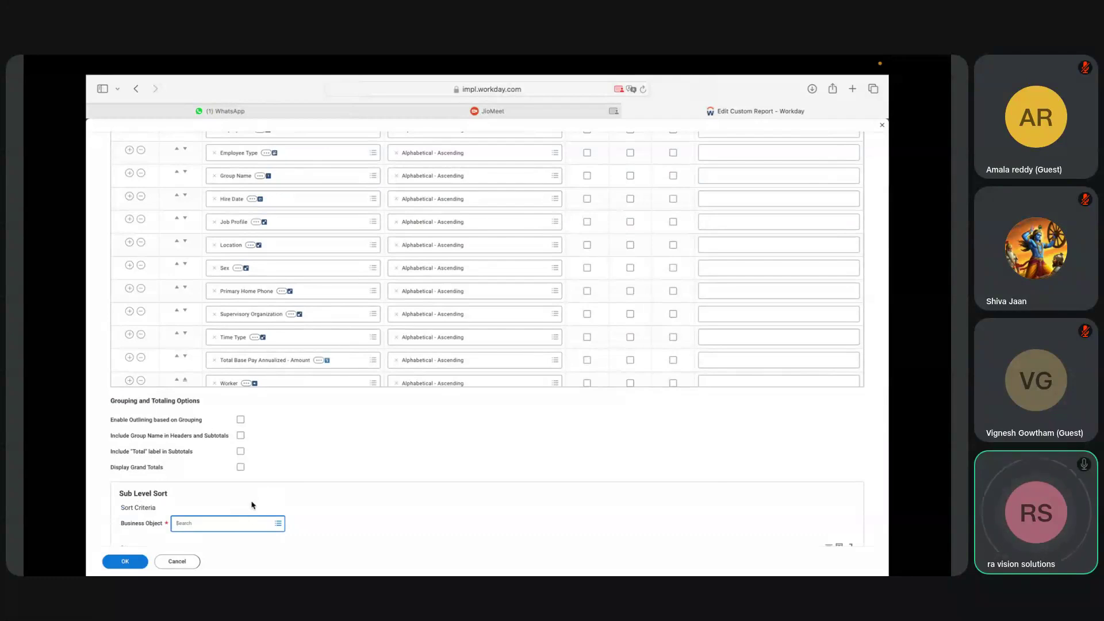
left_click(331, 436)
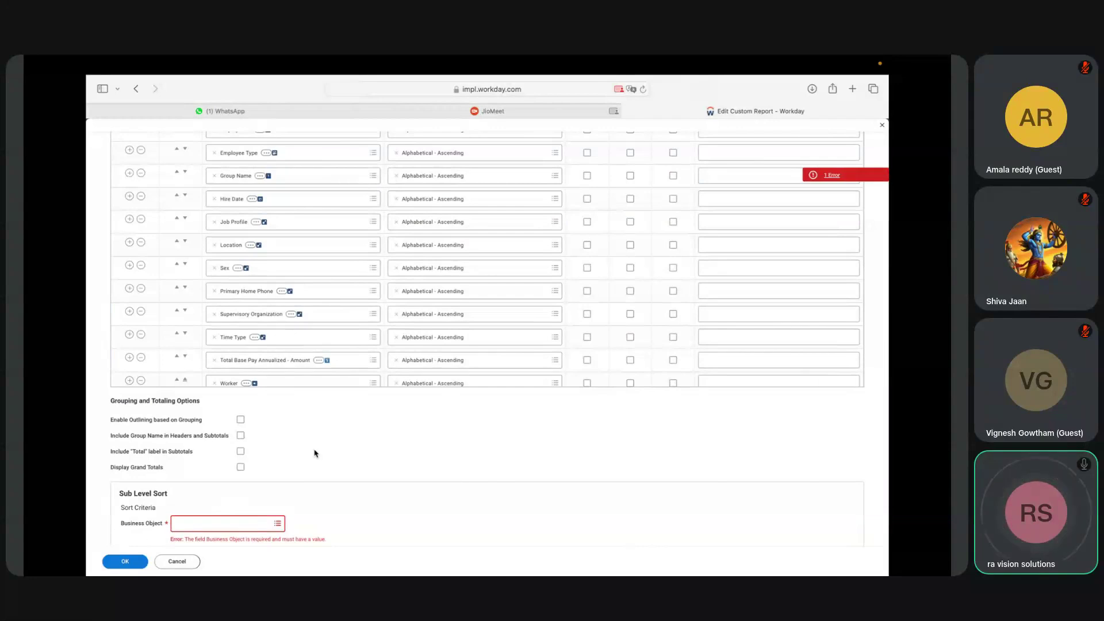
scroll(151, 506, "down", 4)
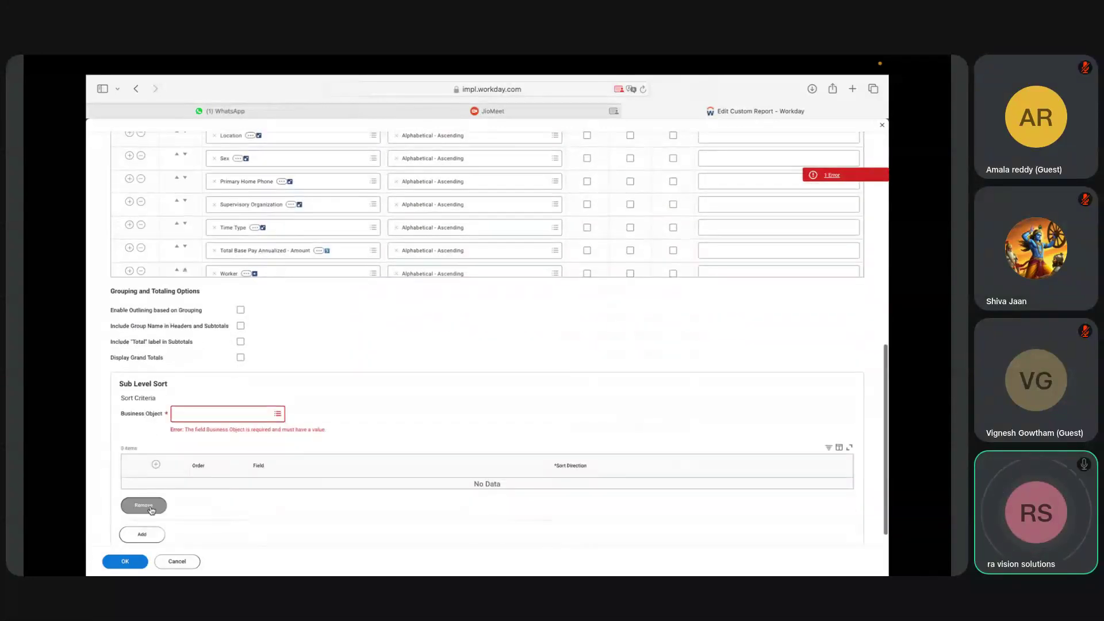
left_click(152, 506)
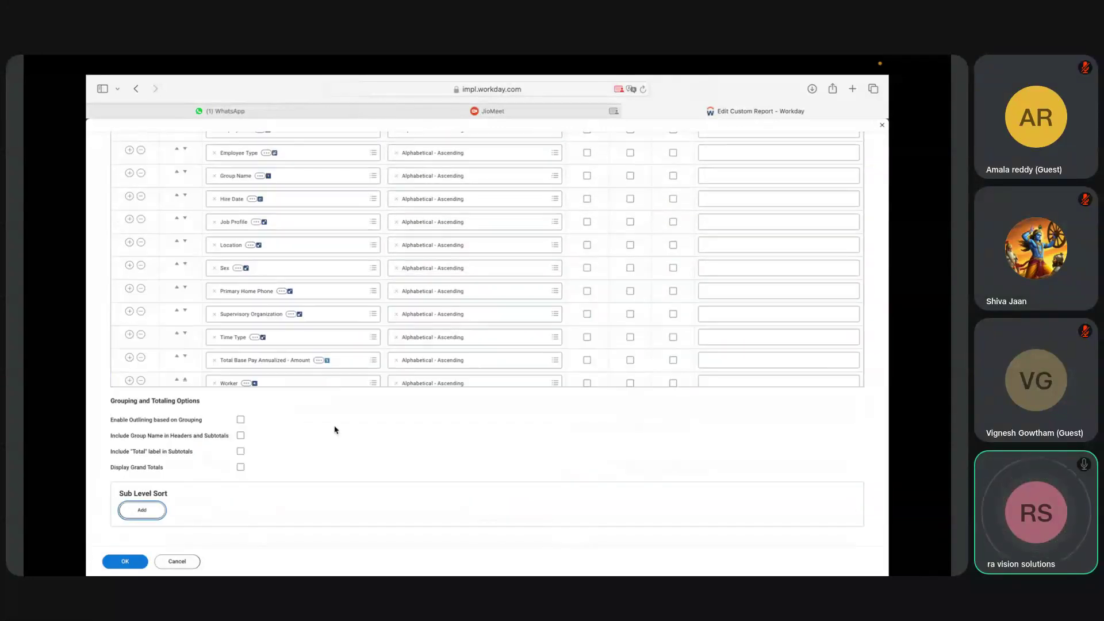
Add an And condition row to the report's instance filter and check the operator options offered without a field.
scroll(335, 430, "up", 10)
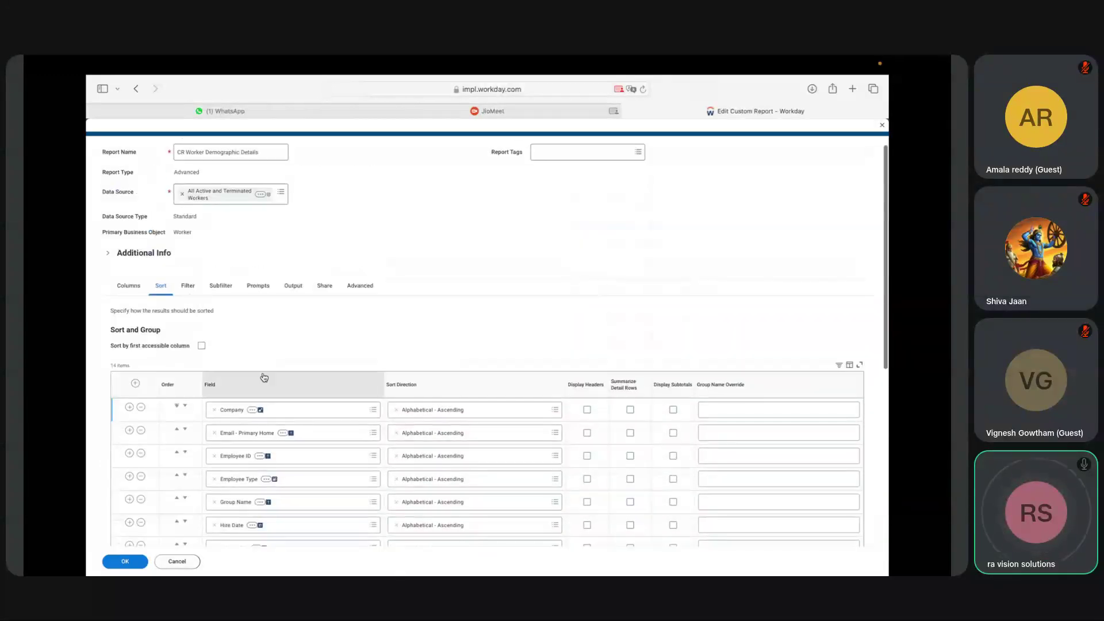
left_click(190, 292)
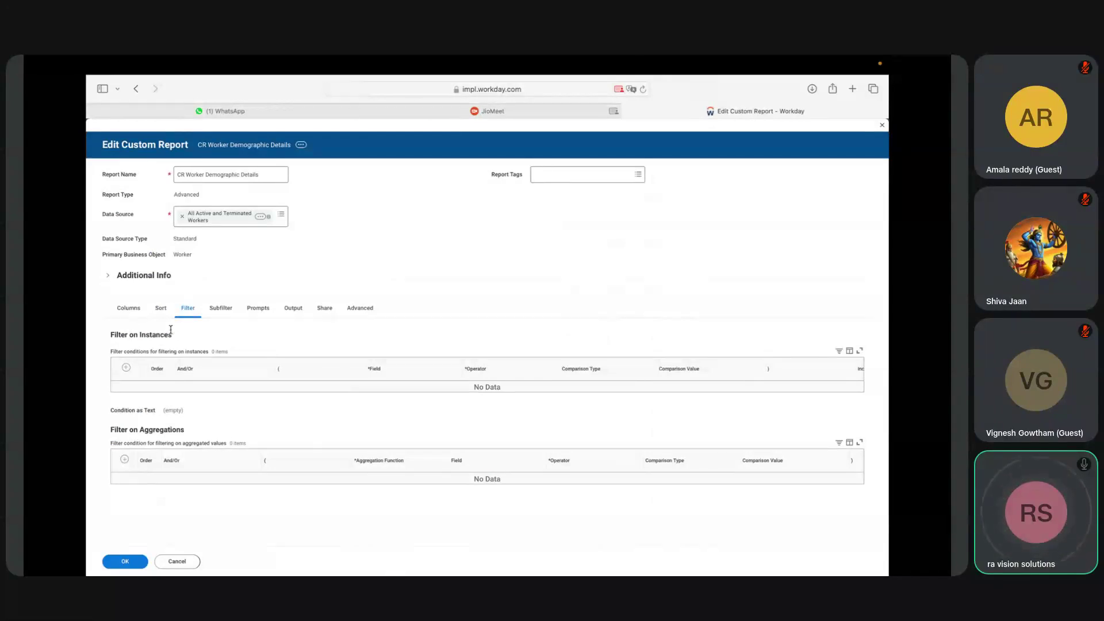
left_click(126, 367)
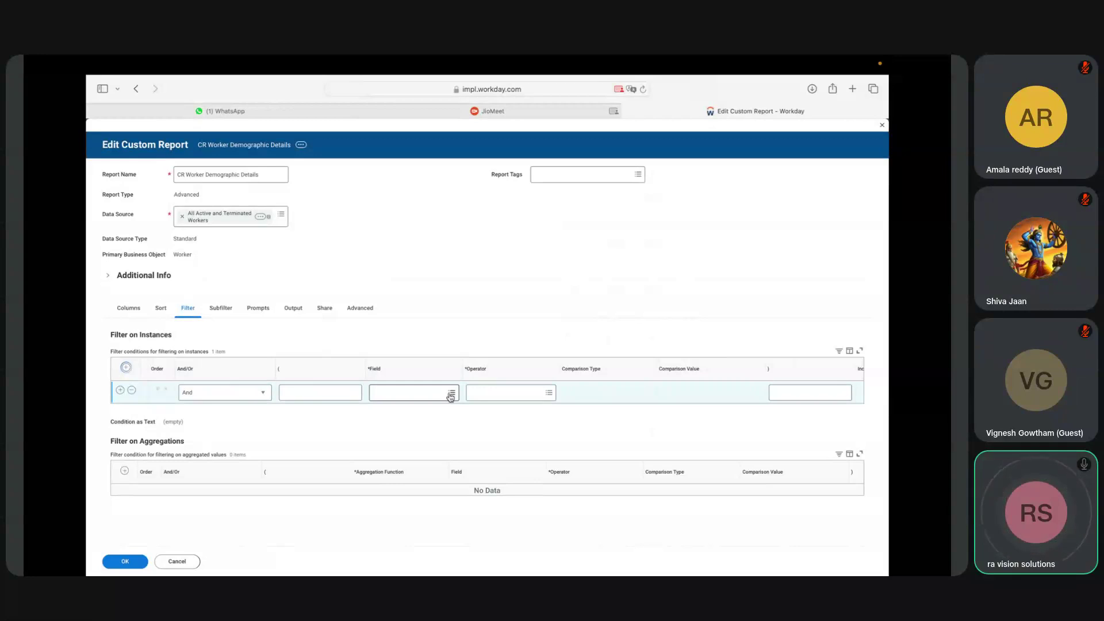
left_click(549, 393)
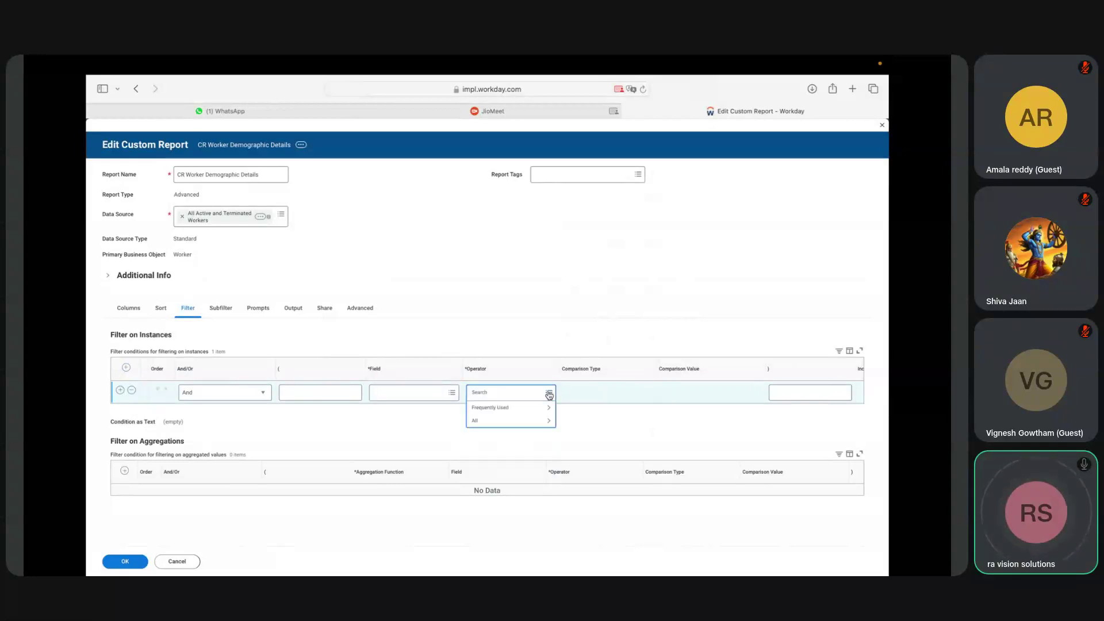
left_click(514, 425)
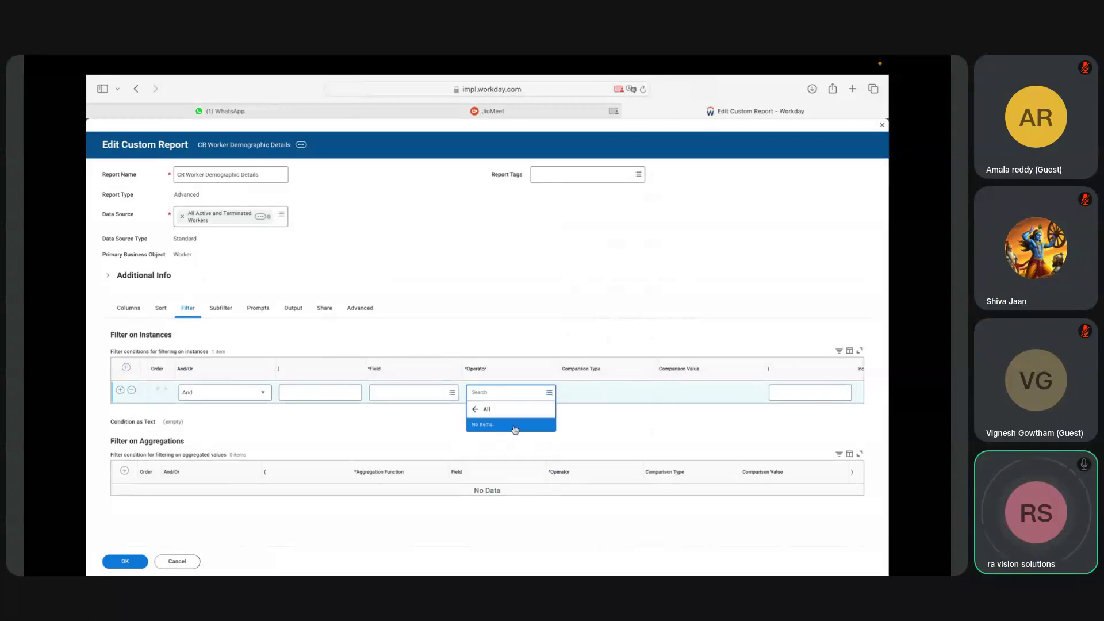
left_click(590, 415)
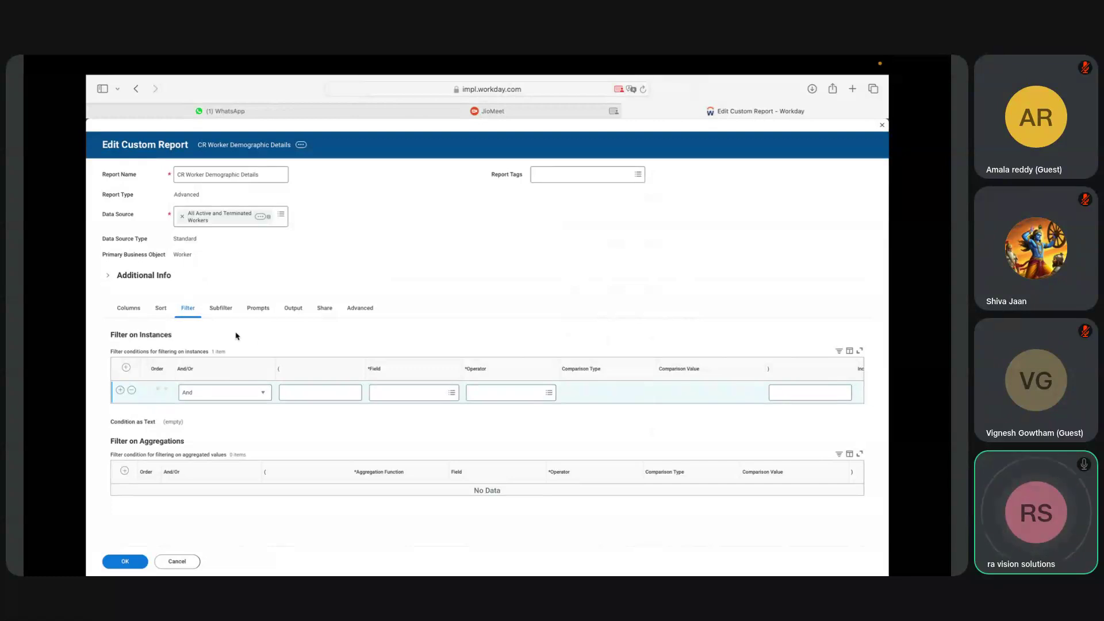
Remove every field, from Company through Worker, from the report's sort and group settings.
left_click(190, 314)
left_click(163, 314)
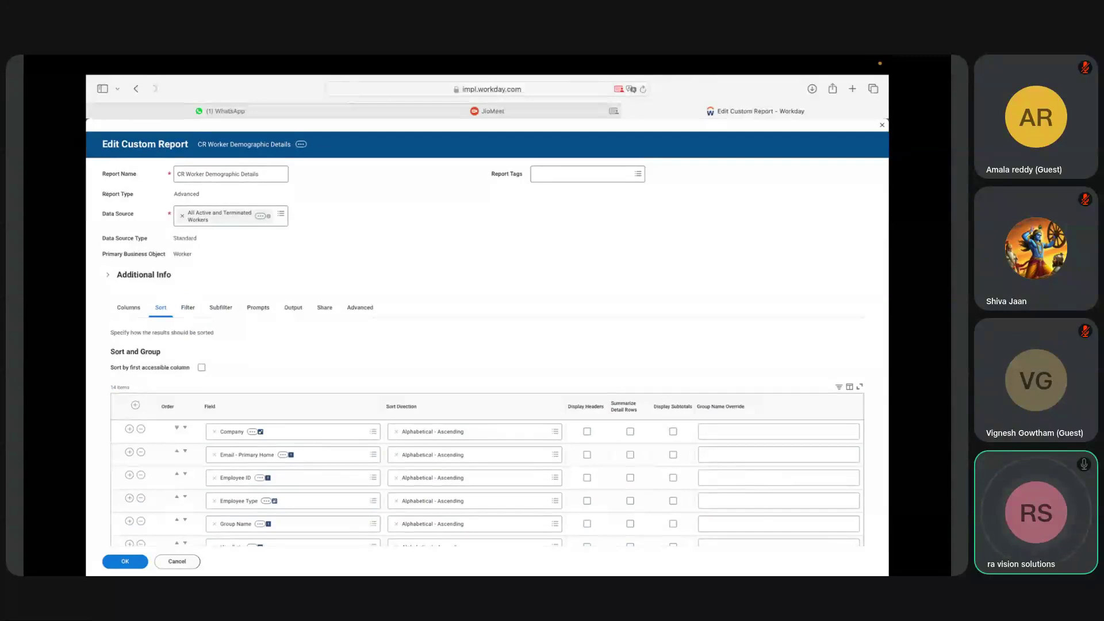
scroll(142, 352, "down", 3)
left_click(141, 352)
left_click(141, 351)
left_click(141, 352)
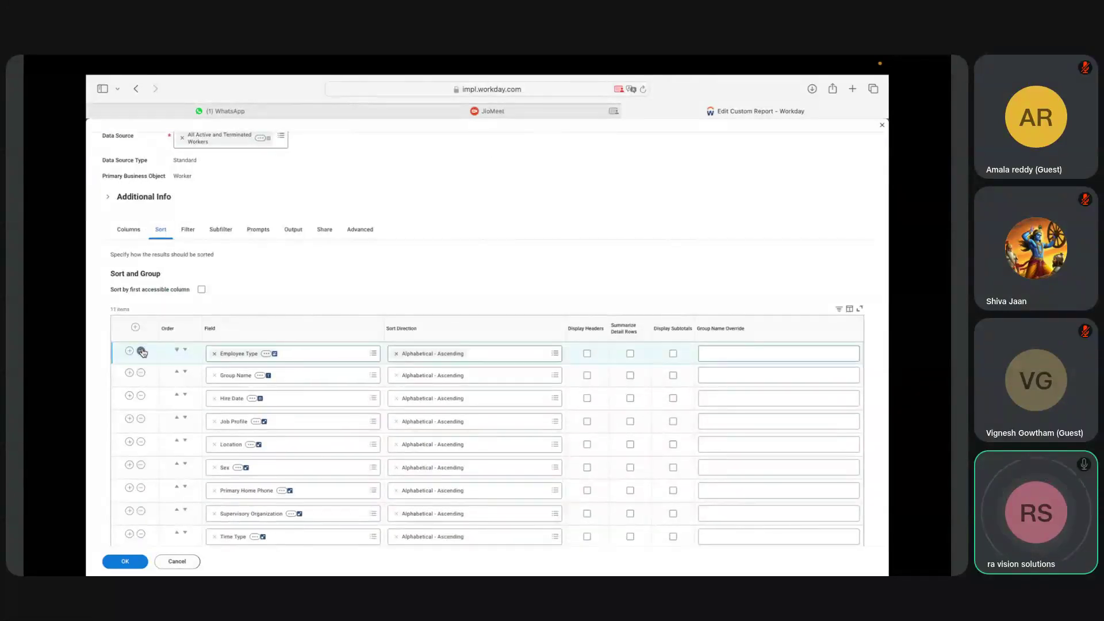
left_click(141, 351)
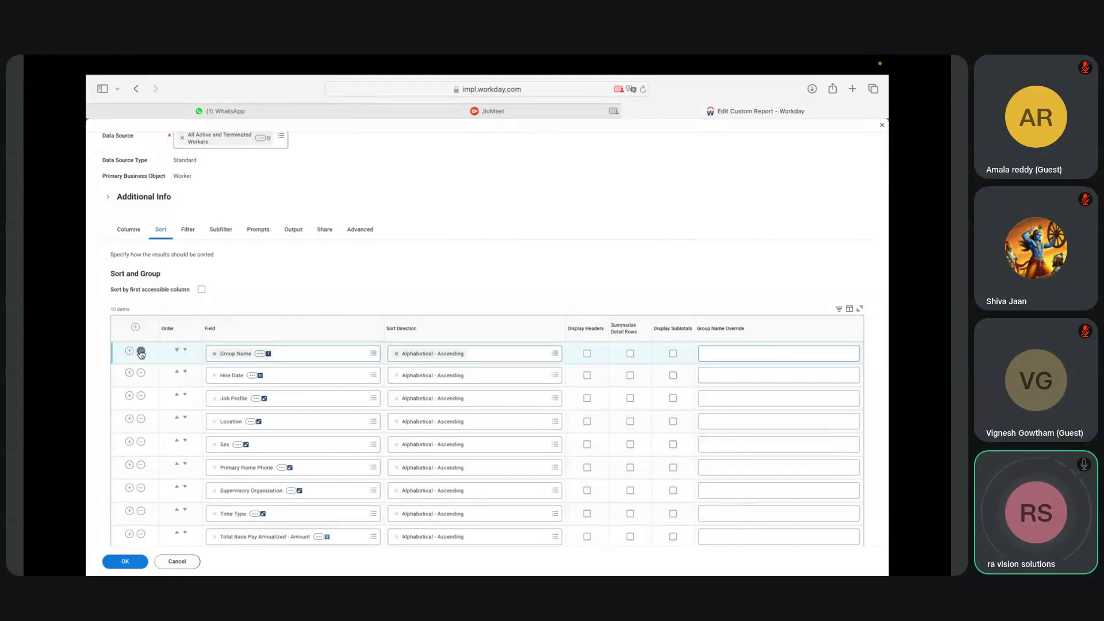
left_click(141, 352)
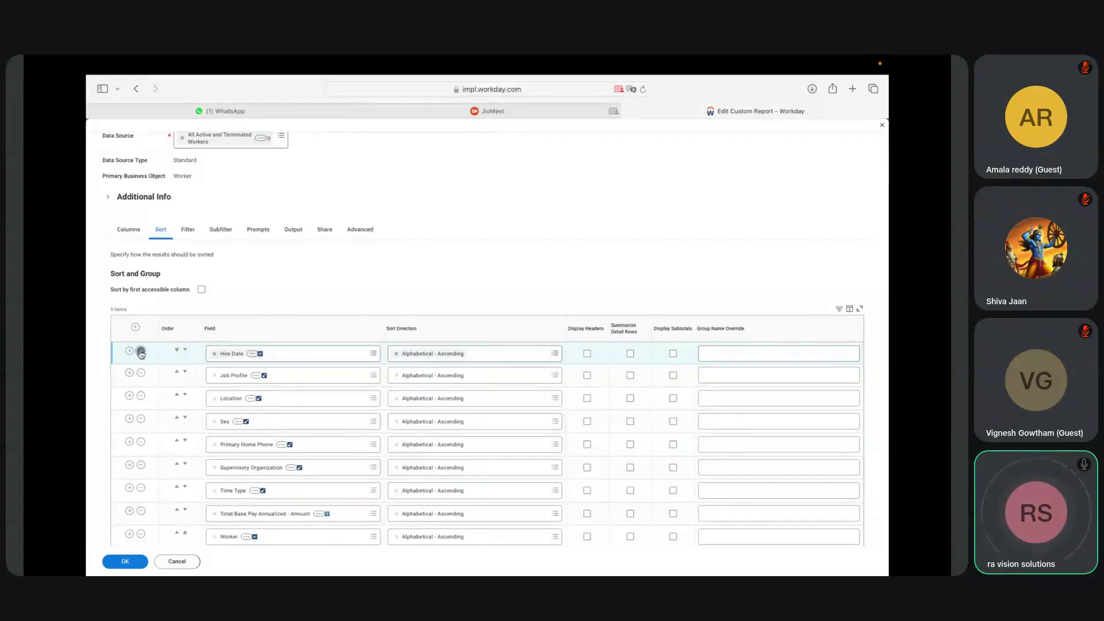
left_click(141, 352)
left_click(142, 352)
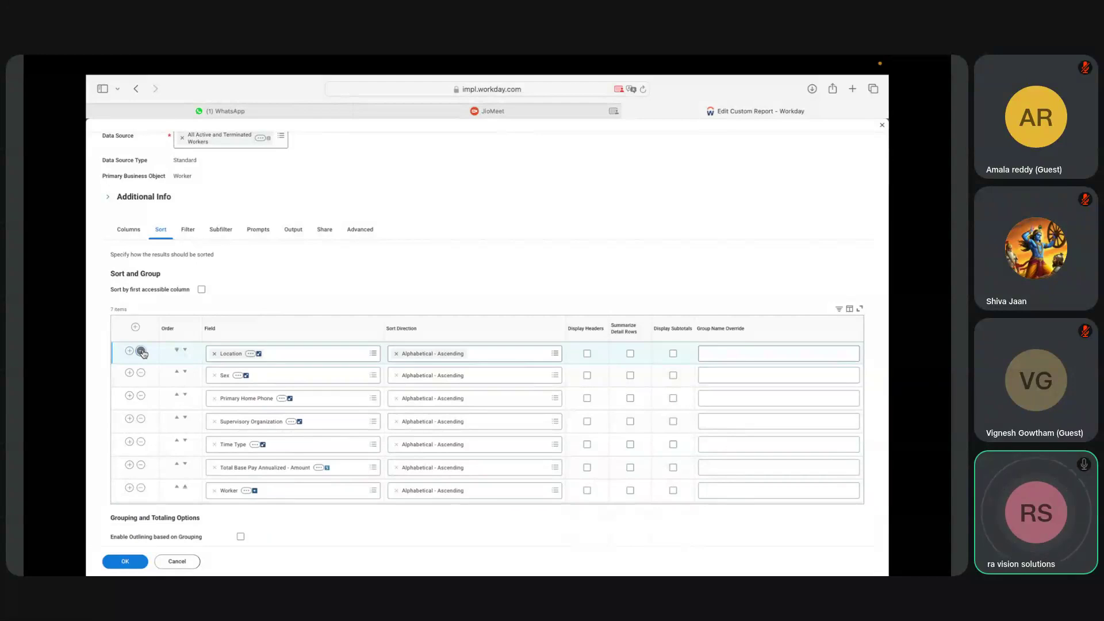
left_click(141, 351)
left_click(141, 351)
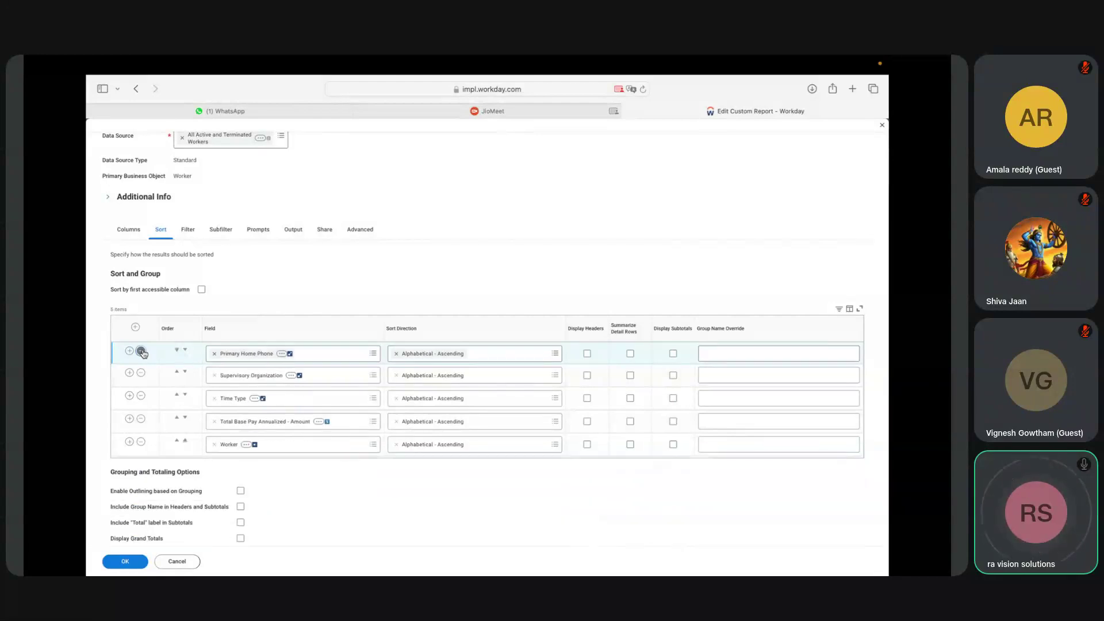
left_click(141, 351)
left_click(141, 351)
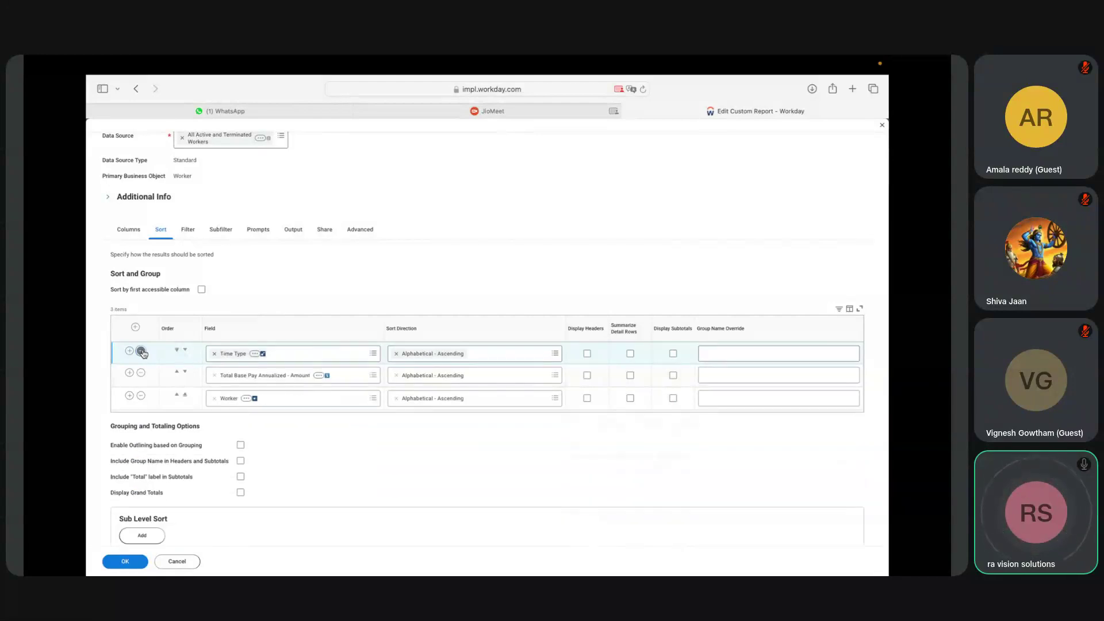
left_click(141, 351)
left_click(141, 351)
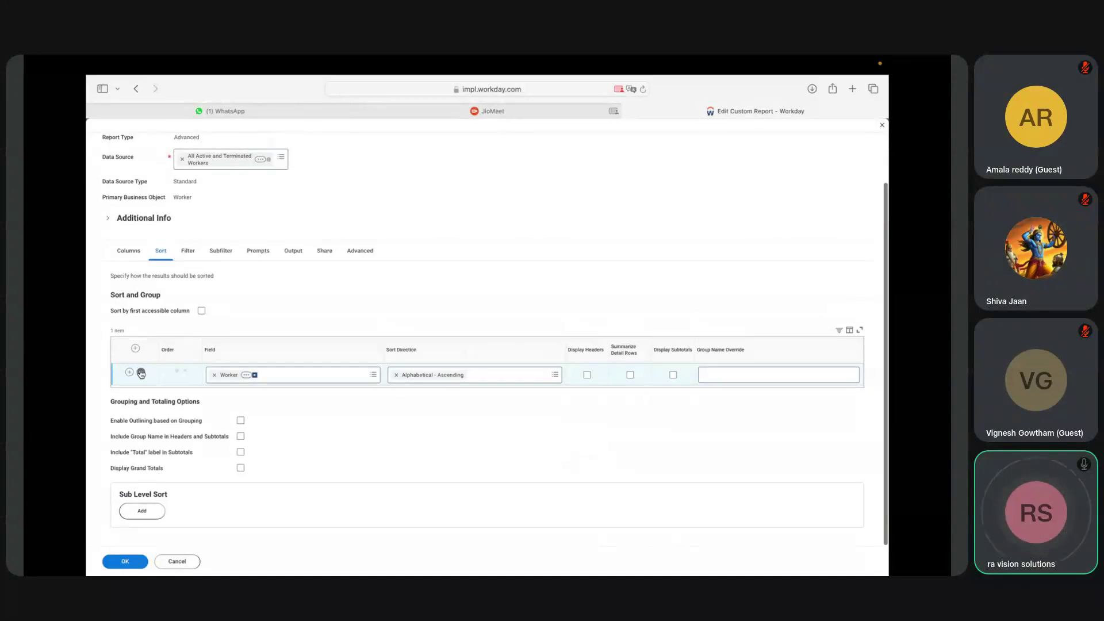
left_click(141, 373)
Delete the Group Name column from the report and review the remaining column definitions.
left_click(133, 268)
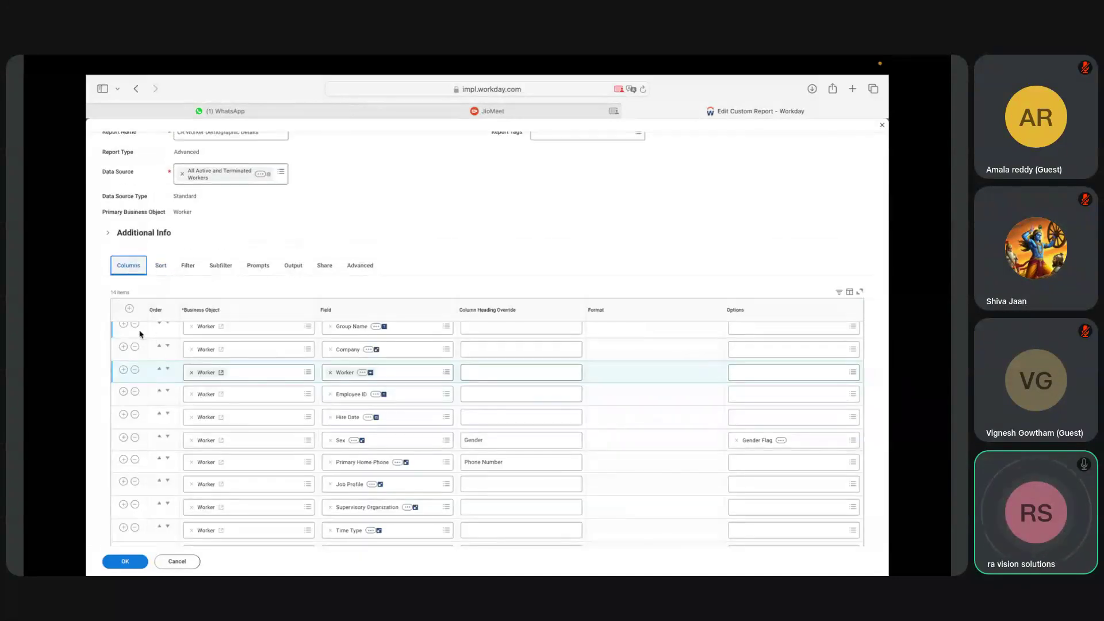
left_click(135, 327)
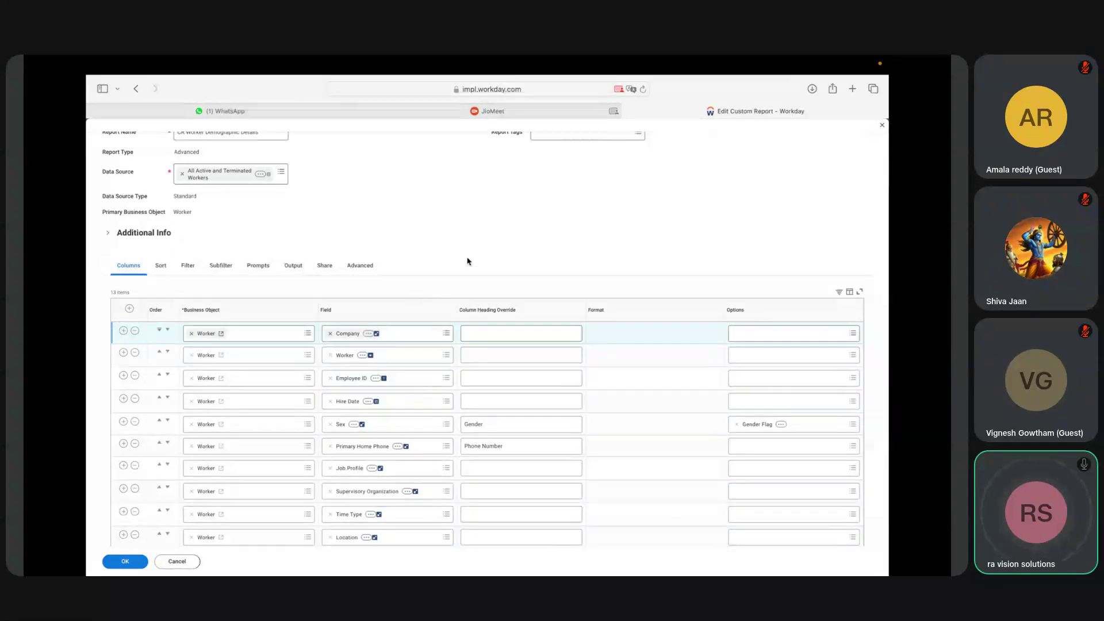
scroll(468, 262, "down", 3)
scroll(495, 339, "down", 1)
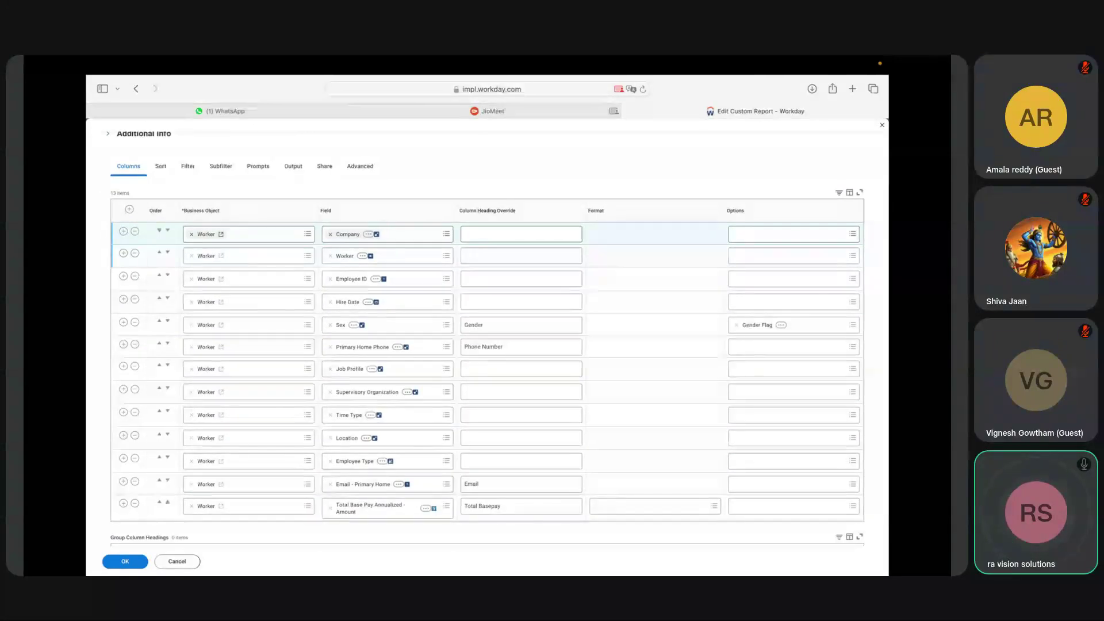
scroll(496, 340, "up", 2)
Search for location and set Location as the field of the instance filter condition.
left_click(195, 210)
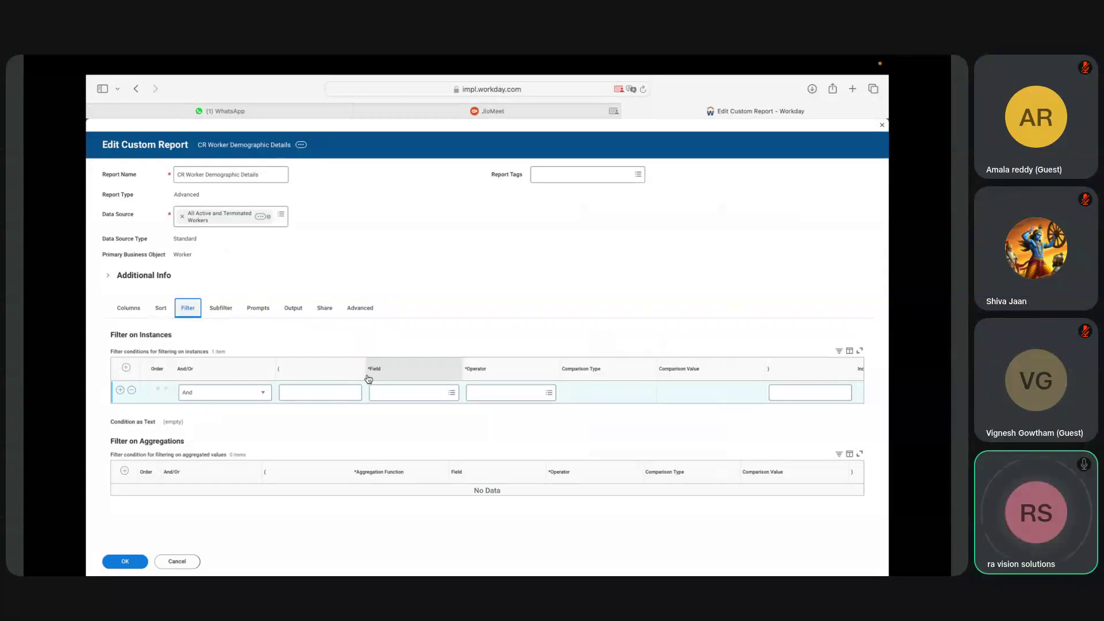
left_click(453, 392)
type("id")
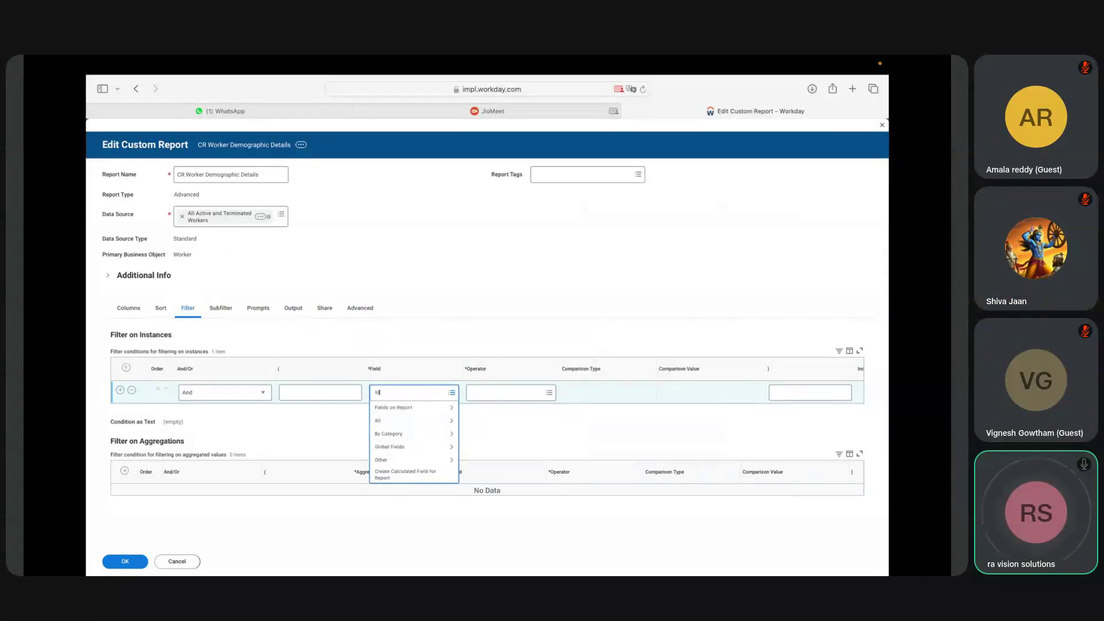
key("Return")
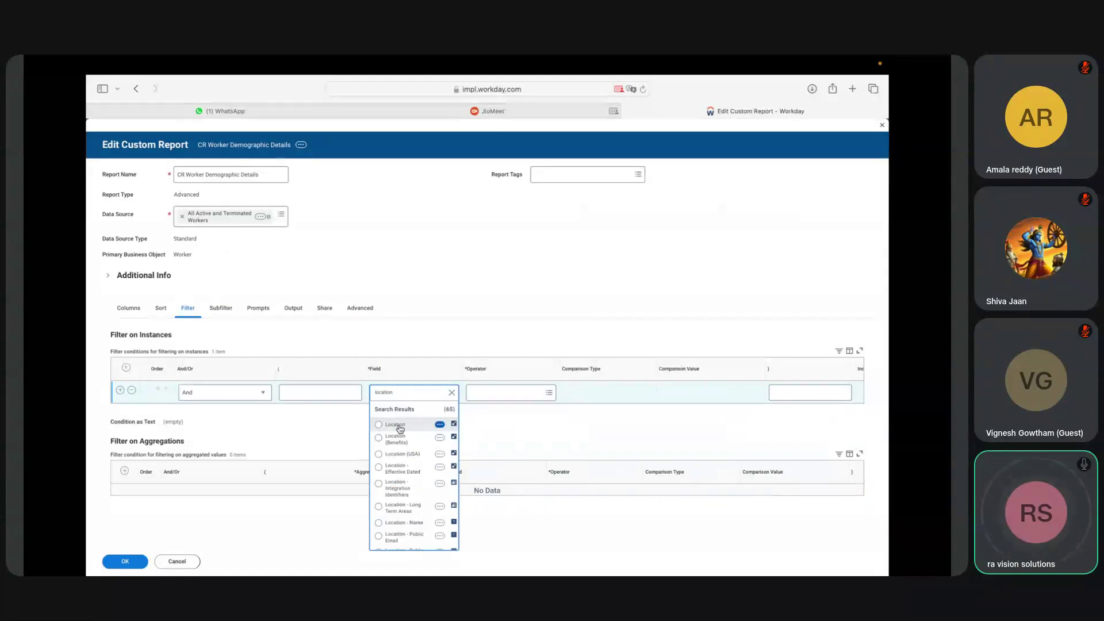
left_click(397, 426)
Look through all operators for the Location filter condition and choose "in the selection list".
left_click(548, 393)
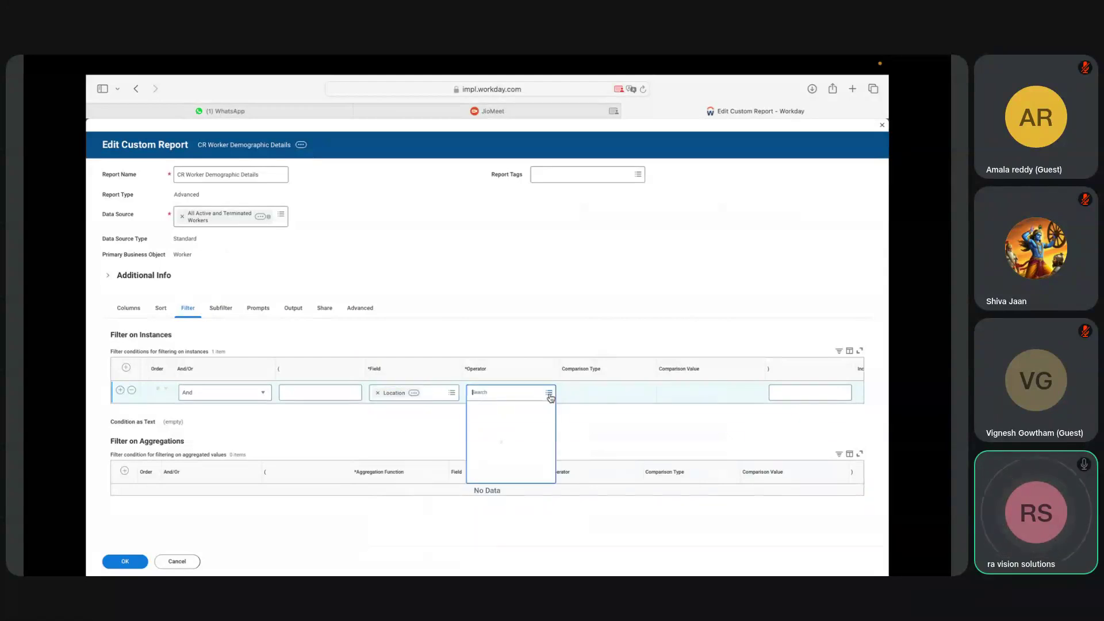
left_click(497, 422)
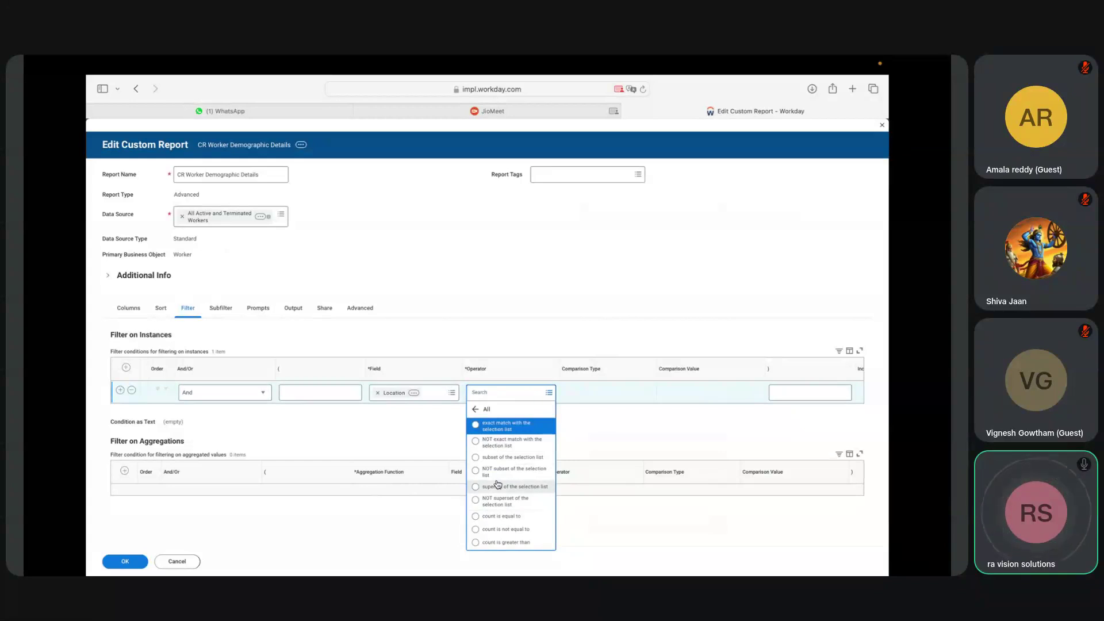
key("Down")
key("Down")
key("Down")
key("Down")
key("Down")
key("Down")
key("Down")
key("Down")
key("Down")
key("Down")
key("Down")
key("Up")
key("Up")
key("Up")
key("Up")
key("Up")
key("Up")
key("Up")
key("Up")
key("Up")
key("Up")
key("Up")
key("Up")
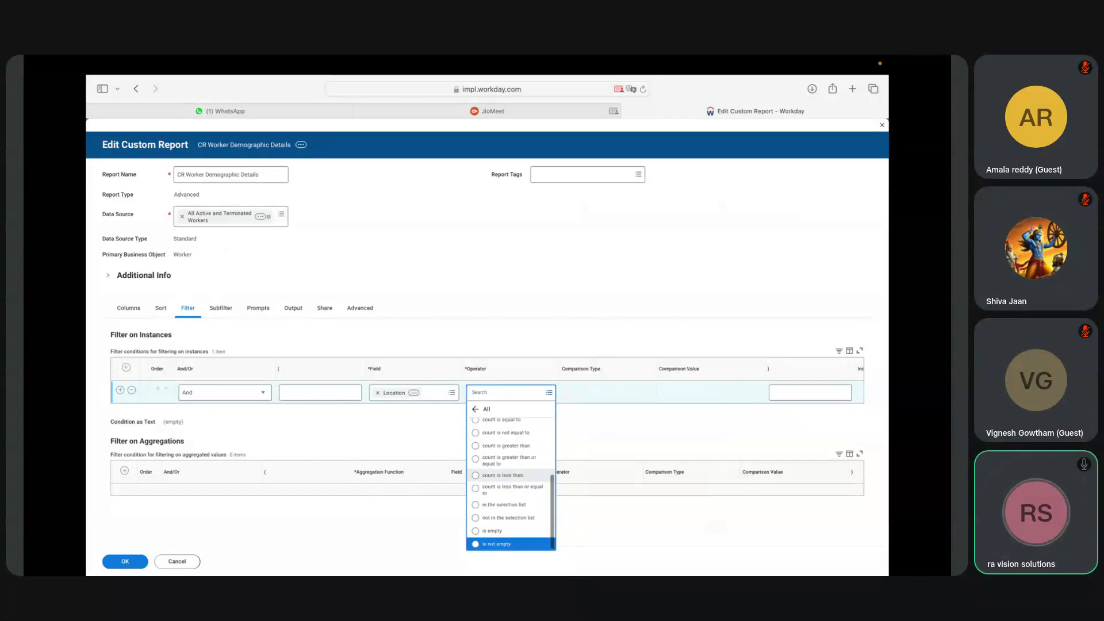
left_click(487, 507)
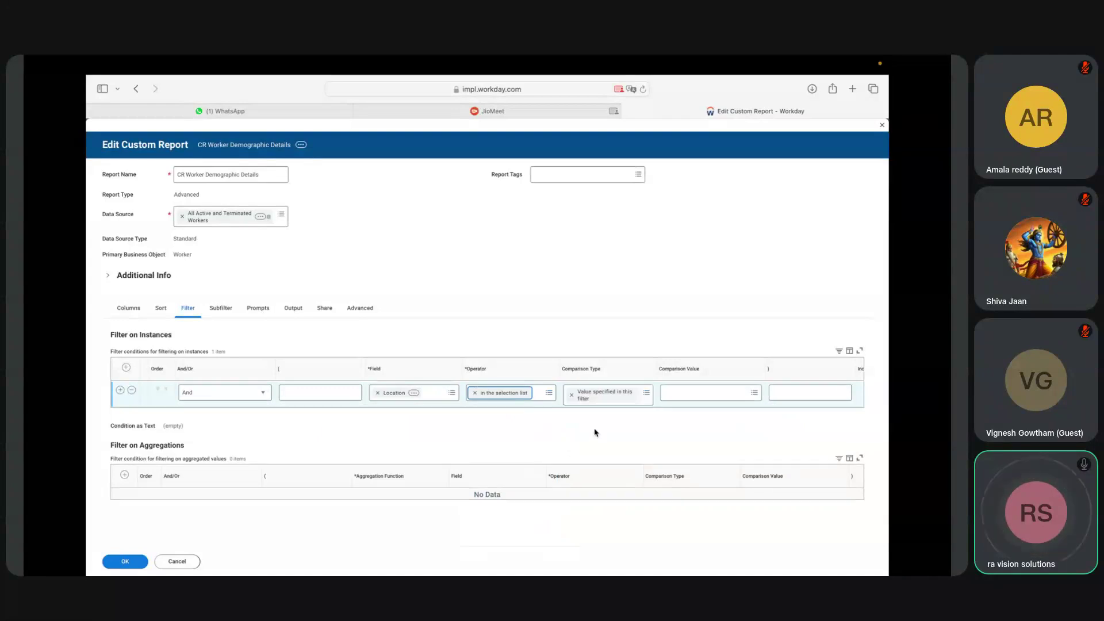
Set the Location condition's comparison type to "Value from another field" and check the choices offered for its comparison value.
left_click(646, 394)
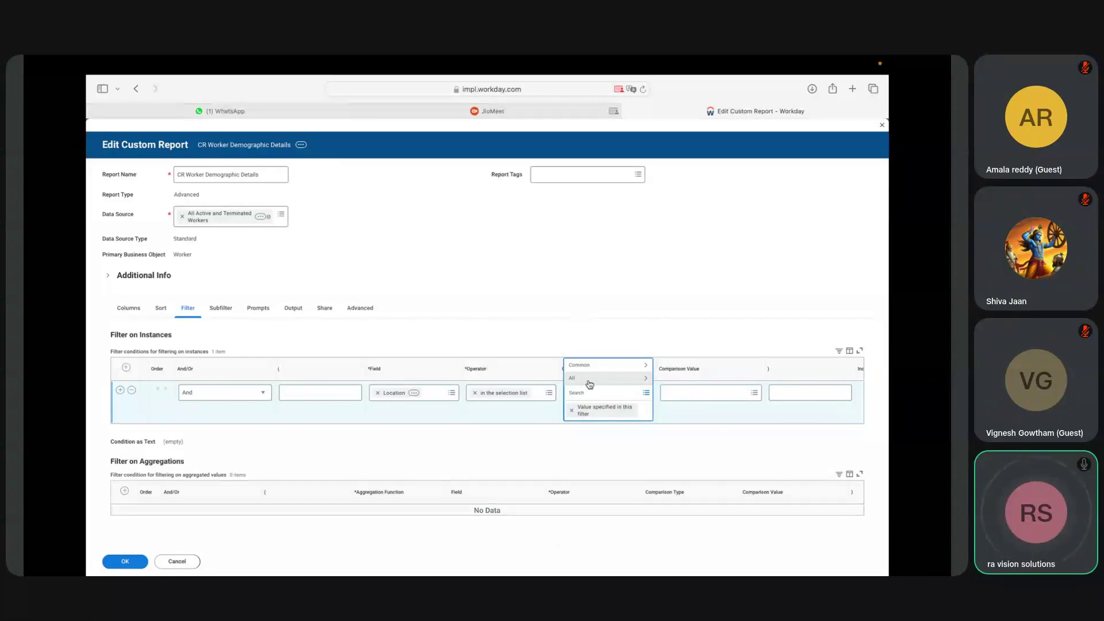
left_click(589, 380)
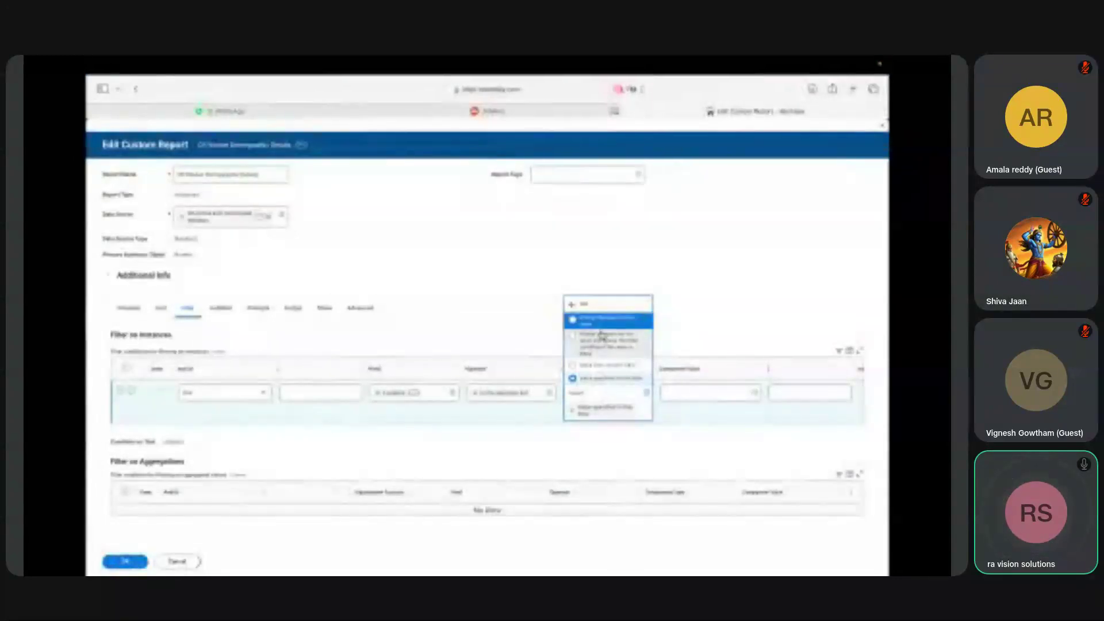
left_click(619, 366)
left_click(752, 394)
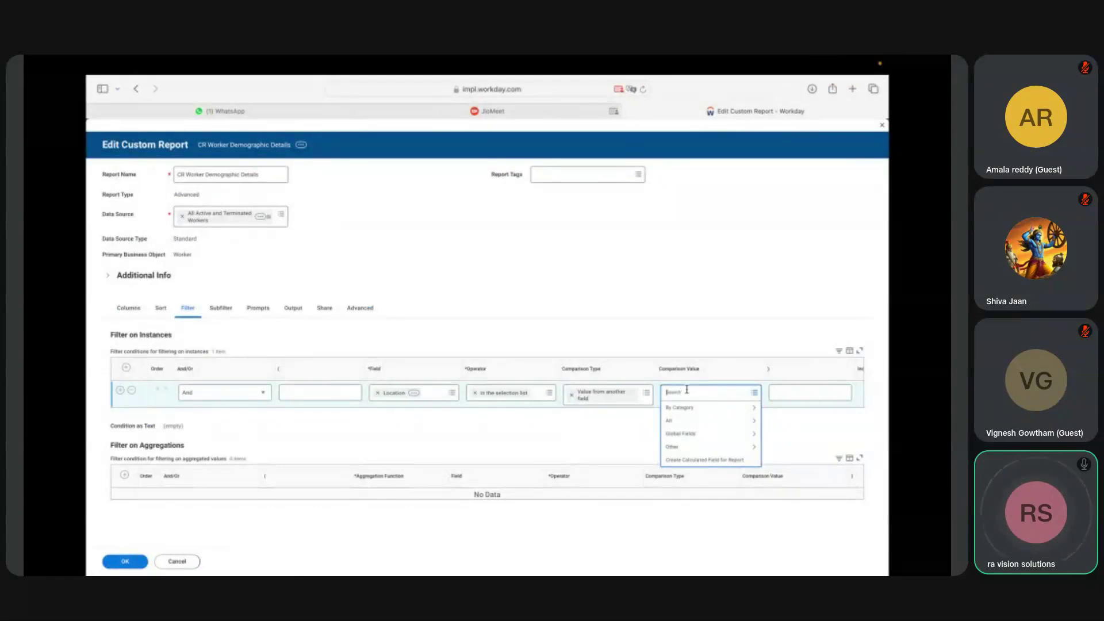
left_click(592, 422)
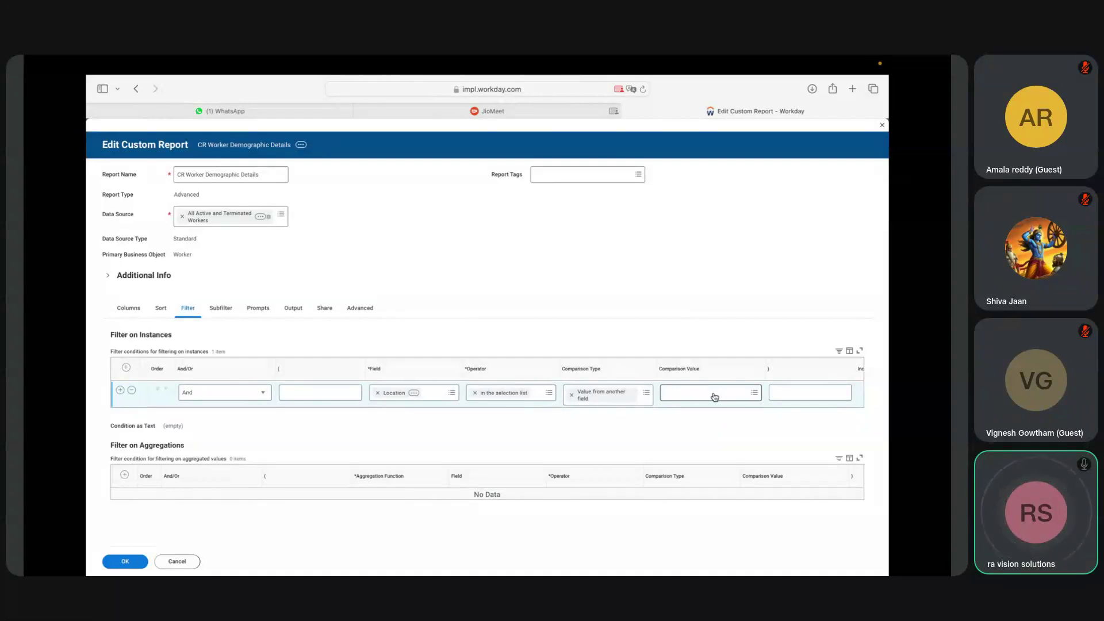
Examine all comparison type options for the Location condition, including "Prompt the user for the value".
left_click(646, 393)
left_click(599, 378)
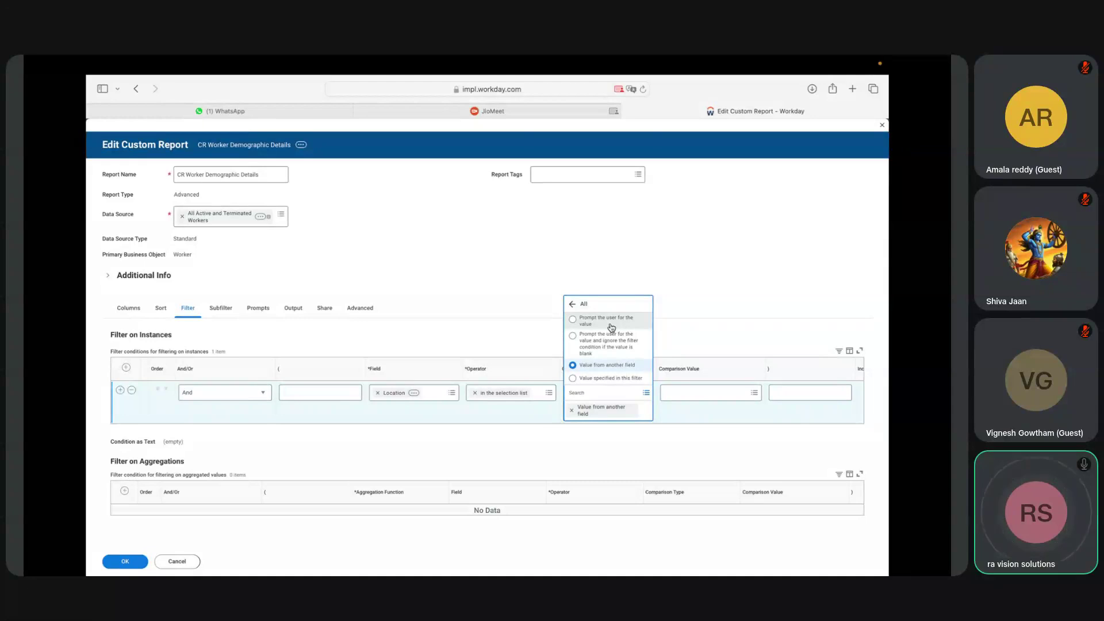
left_click(611, 327)
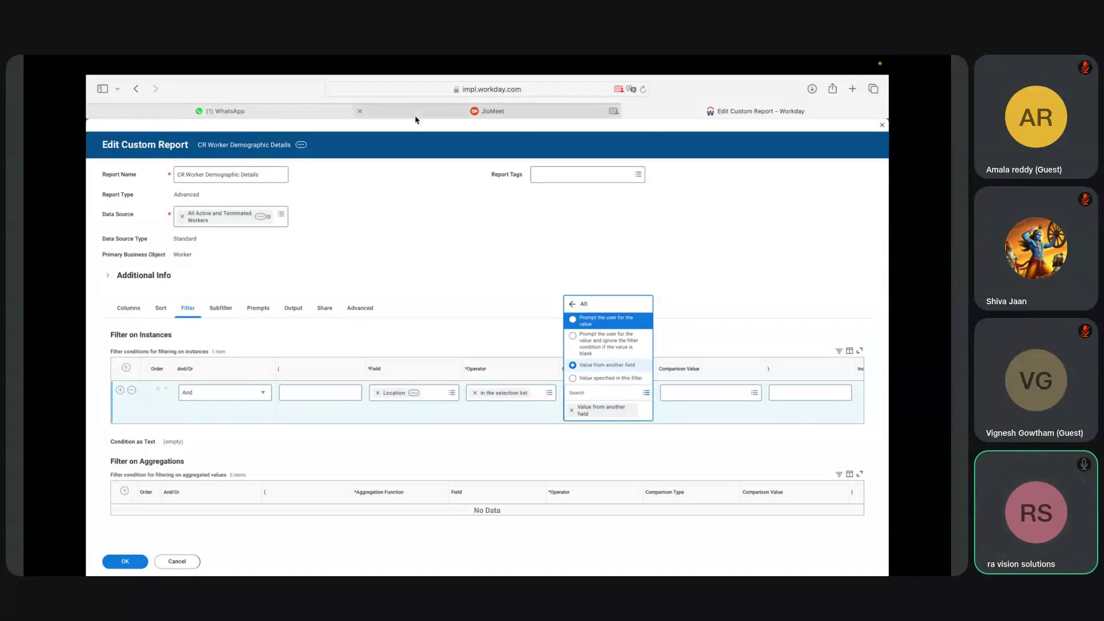
Set the Location condition's comparison type to "Prompt the user for the value and ignore the filter condition if the value is blank".
left_click(302, 146)
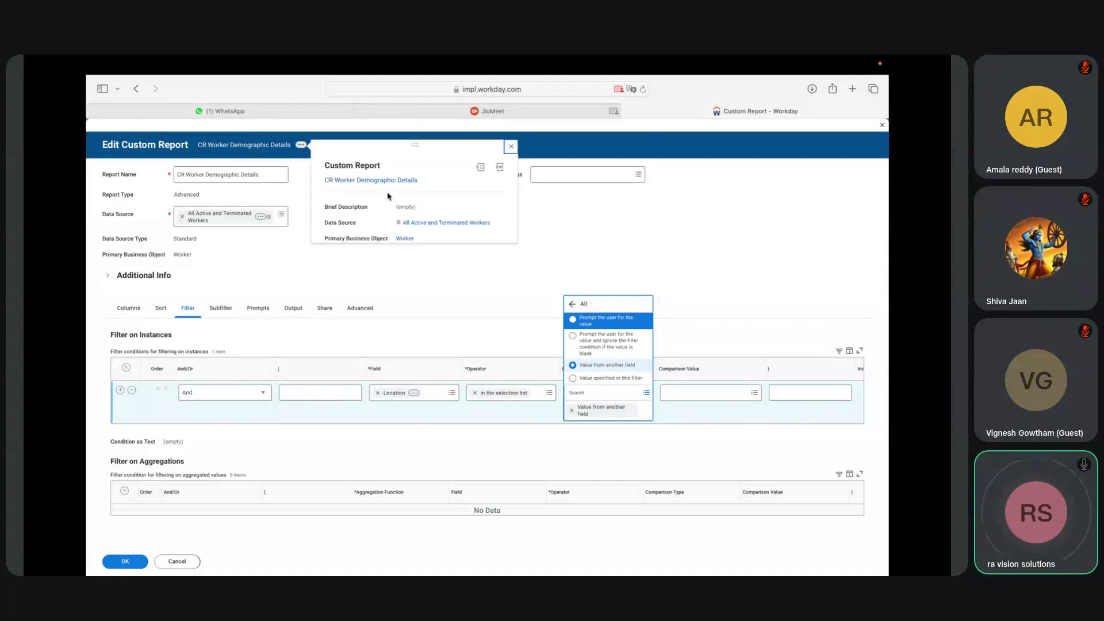
left_click(528, 316)
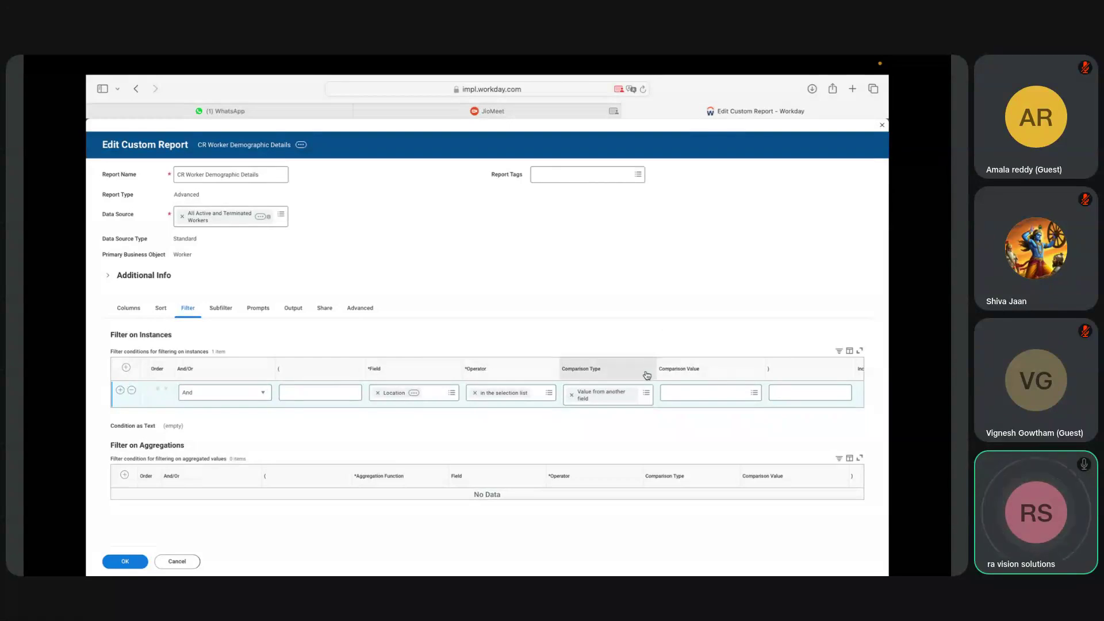
left_click(646, 394)
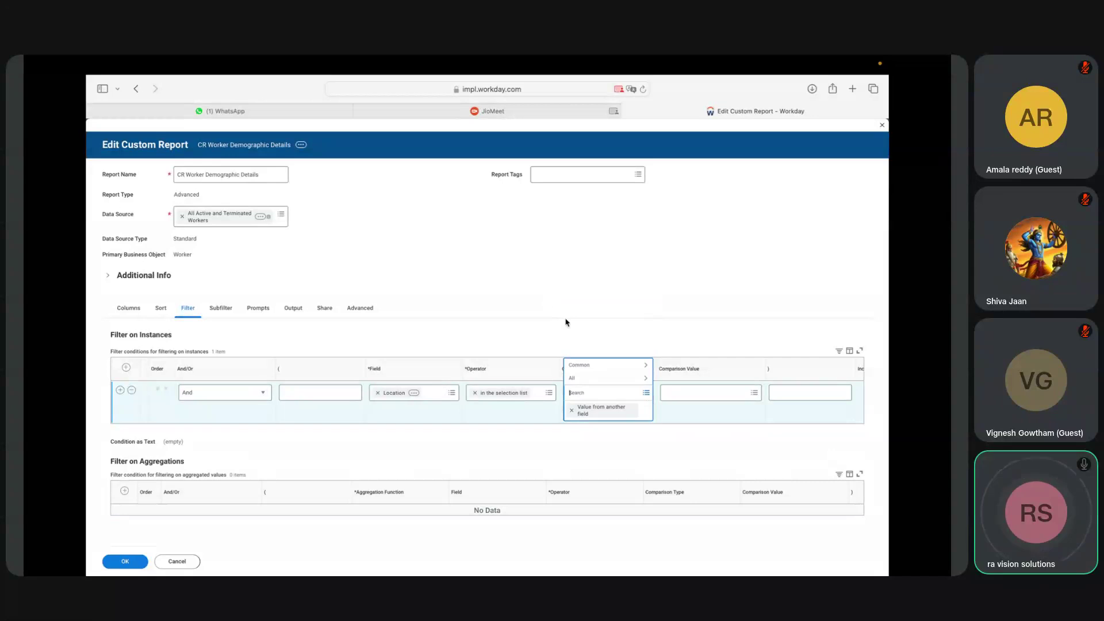
left_click(609, 379)
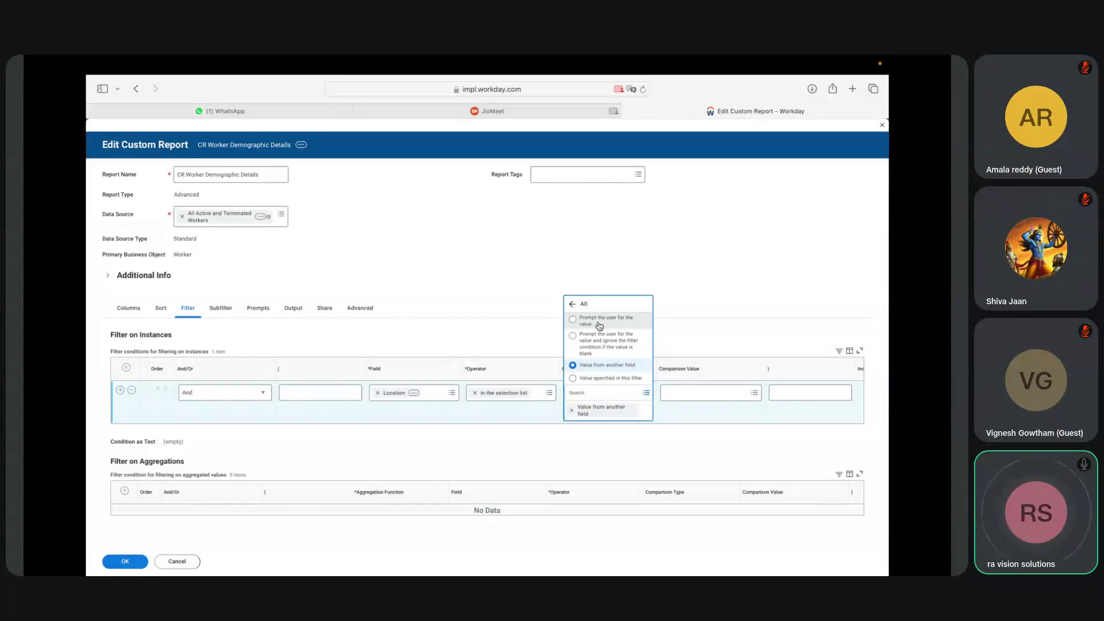
left_click(600, 325)
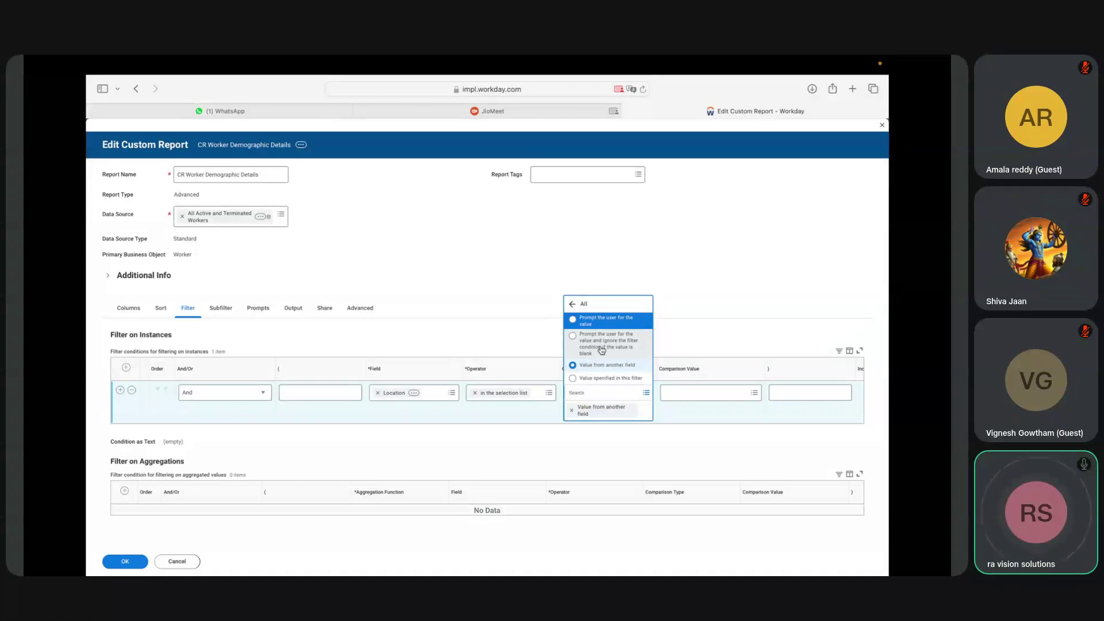
left_click(572, 339)
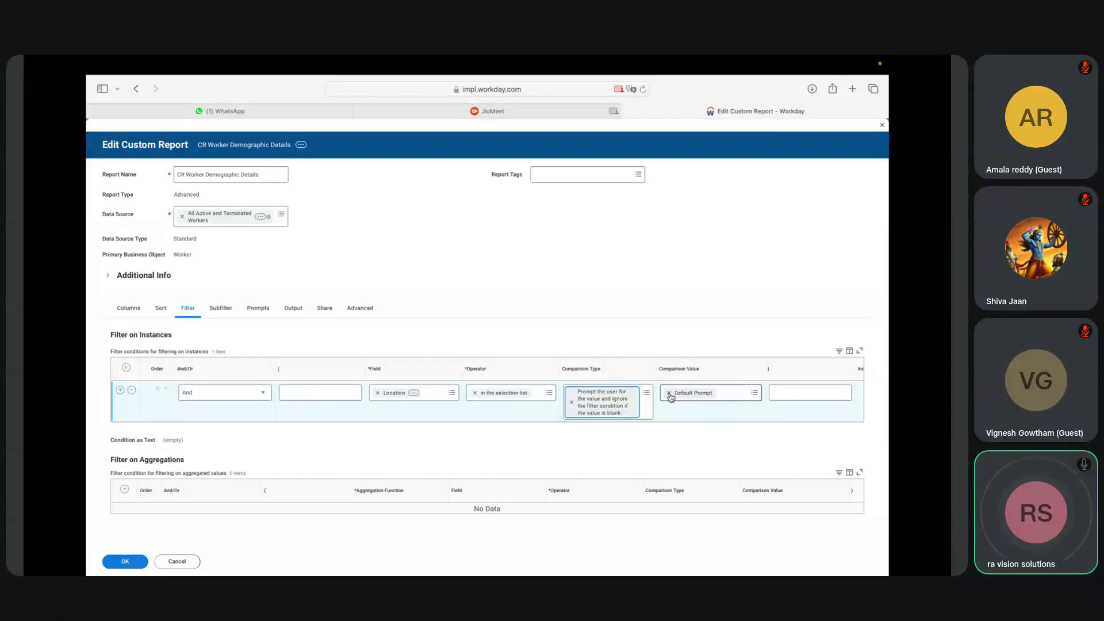
left_click(646, 394)
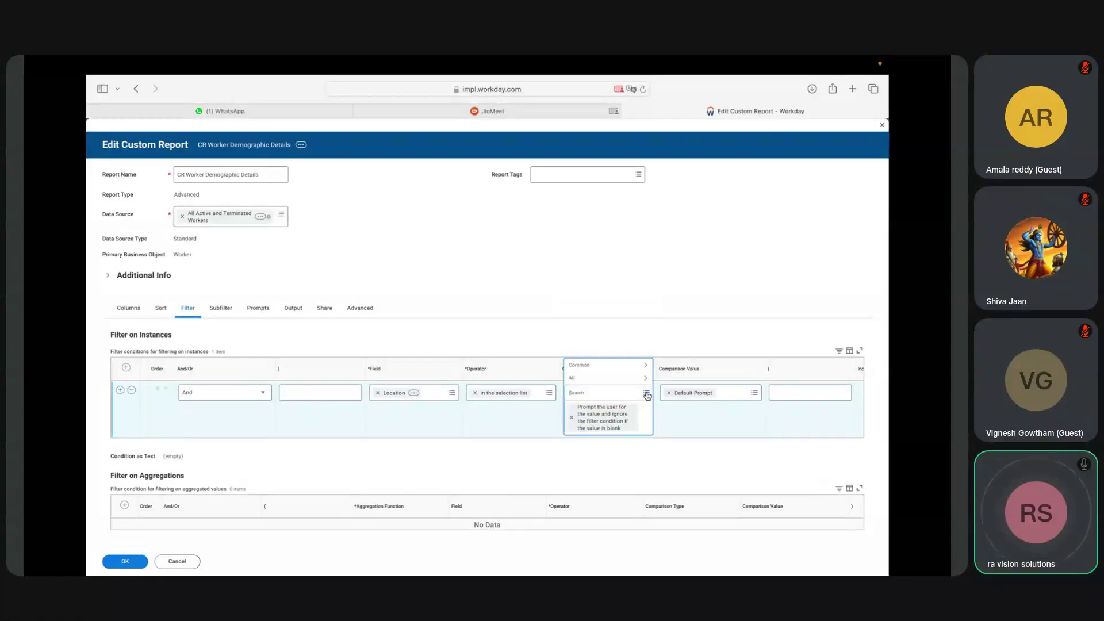
left_click(450, 306)
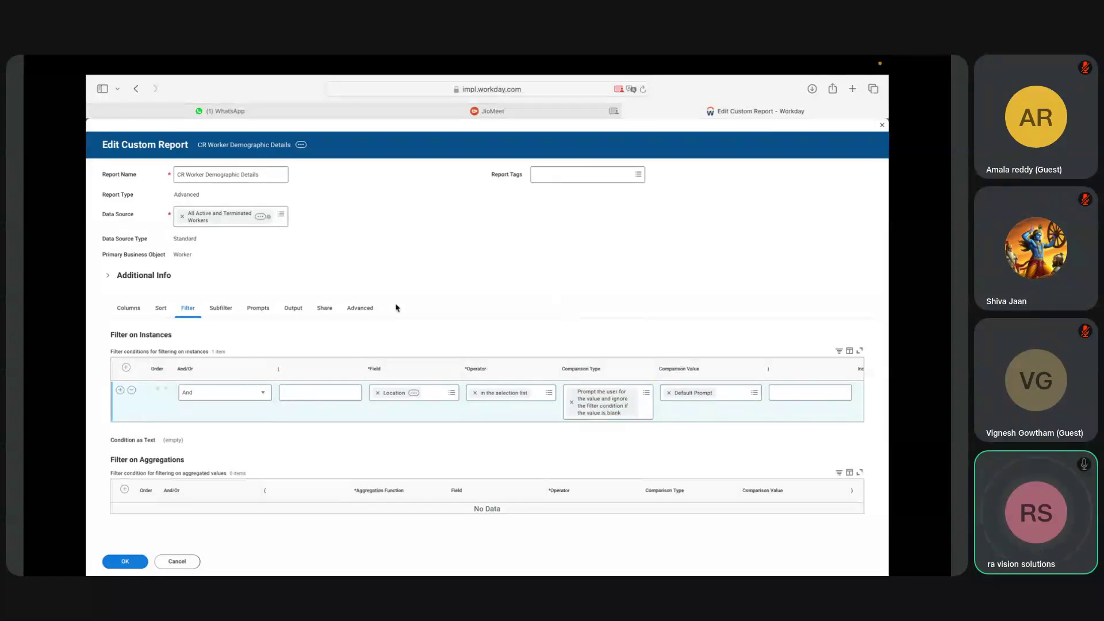
Remove the Location filter condition, add a new instance condition, and search for hire date to set Hire Date as its field.
left_click(132, 392)
left_click(125, 369)
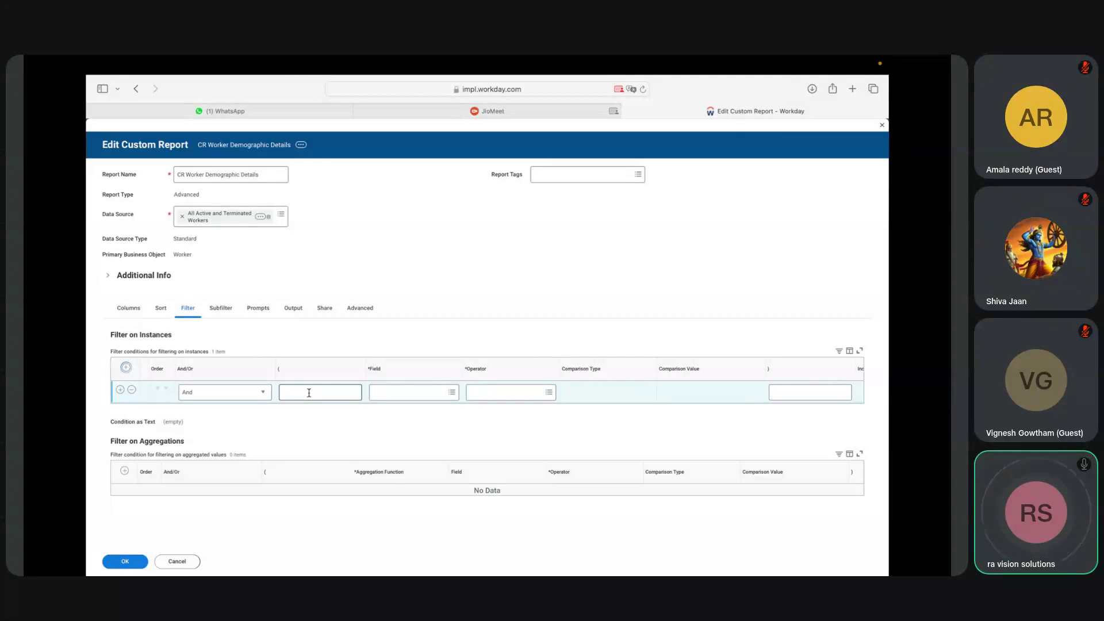
left_click(451, 393)
type("tim date")
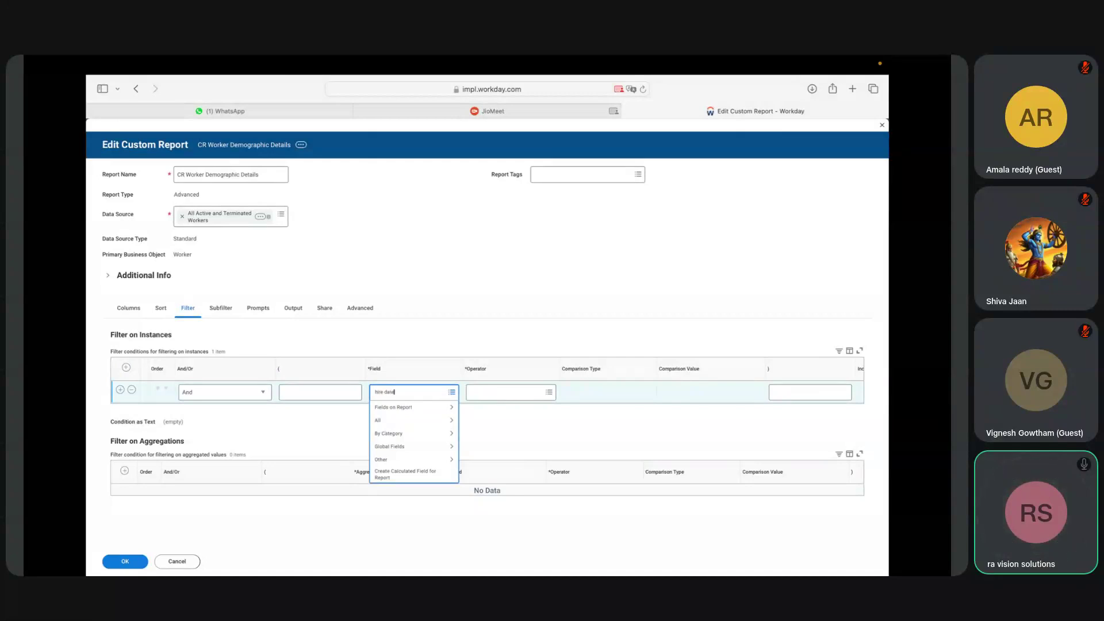
key("Return")
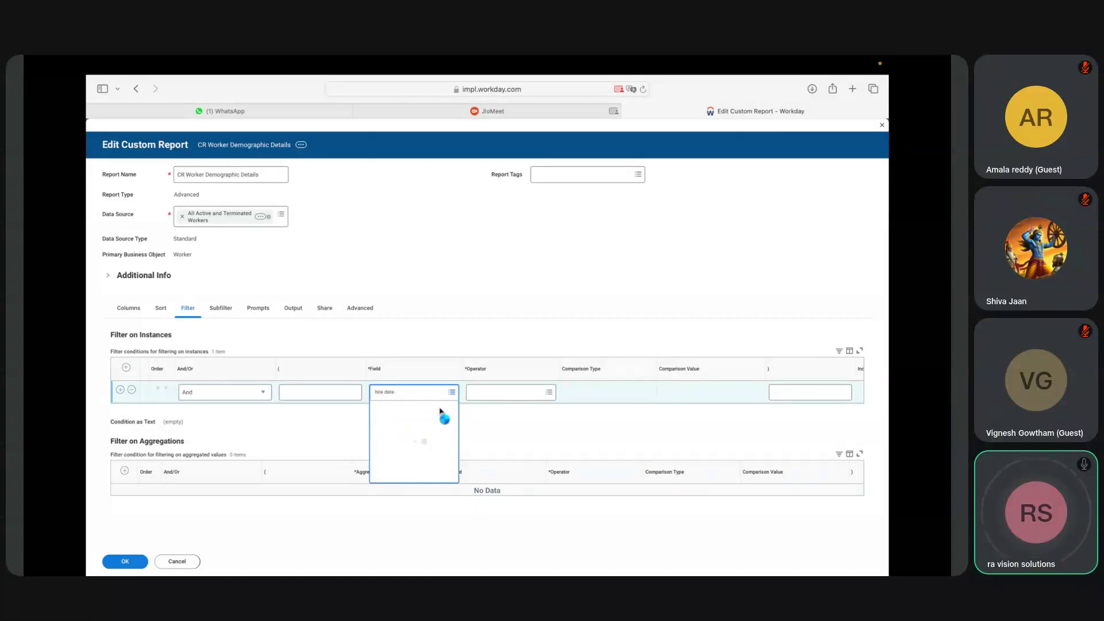
left_click(404, 426)
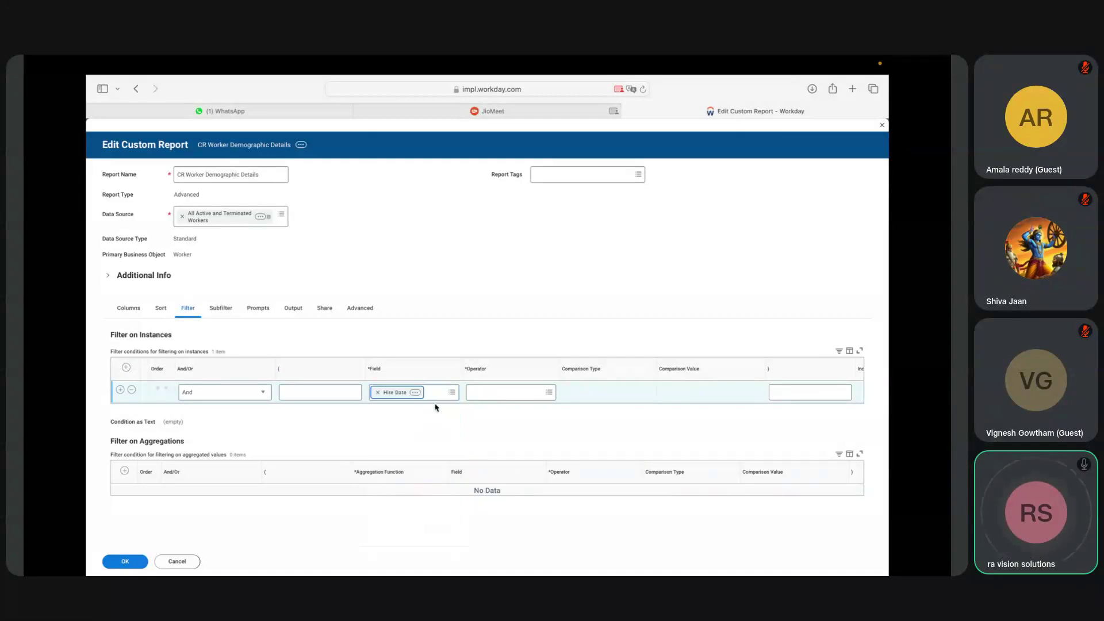
Clear the new condition's field and reselect Hire Date from the fields on the report.
left_click(377, 393)
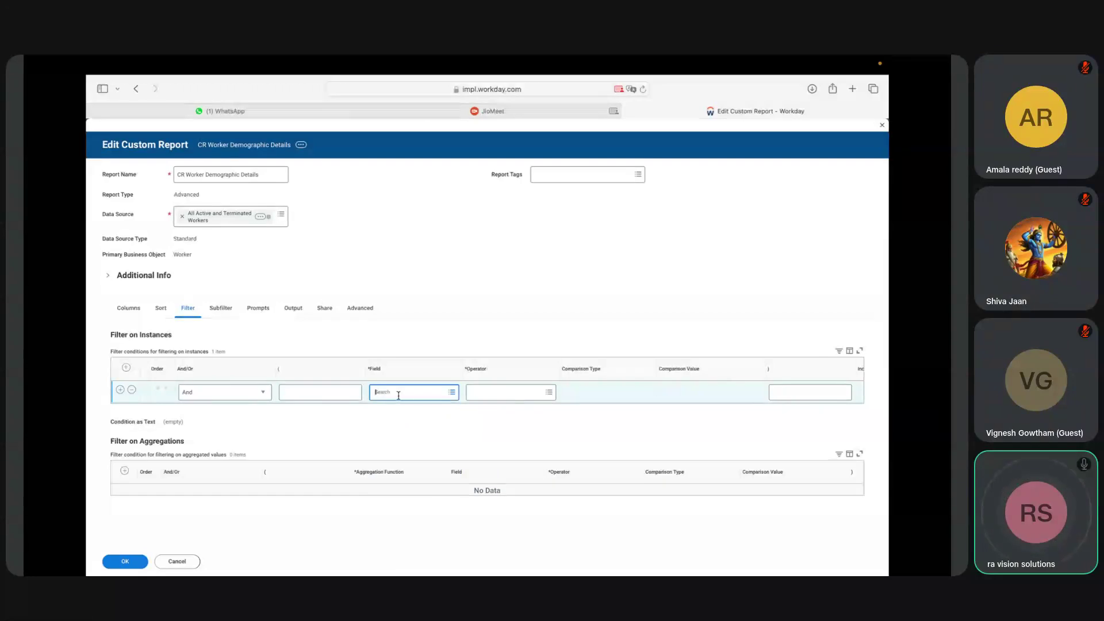
left_click(451, 392)
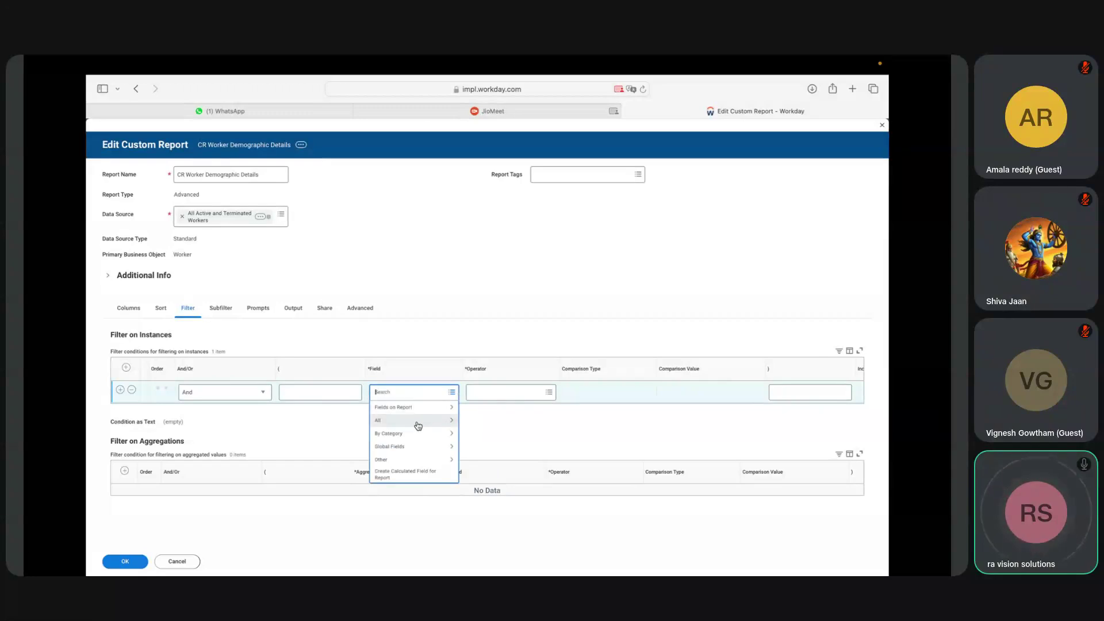
left_click(421, 413)
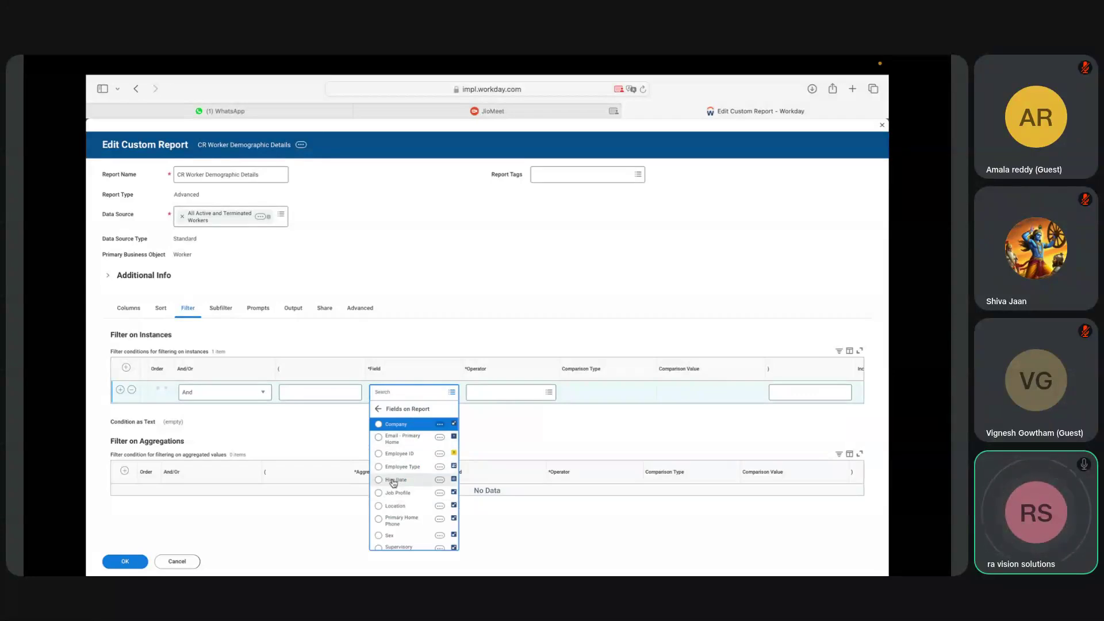
left_click(394, 481)
Set the Hire Date condition's operator to "greater than or equal to" and its comparison value to 02/01/2025.
left_click(515, 392)
left_click(508, 419)
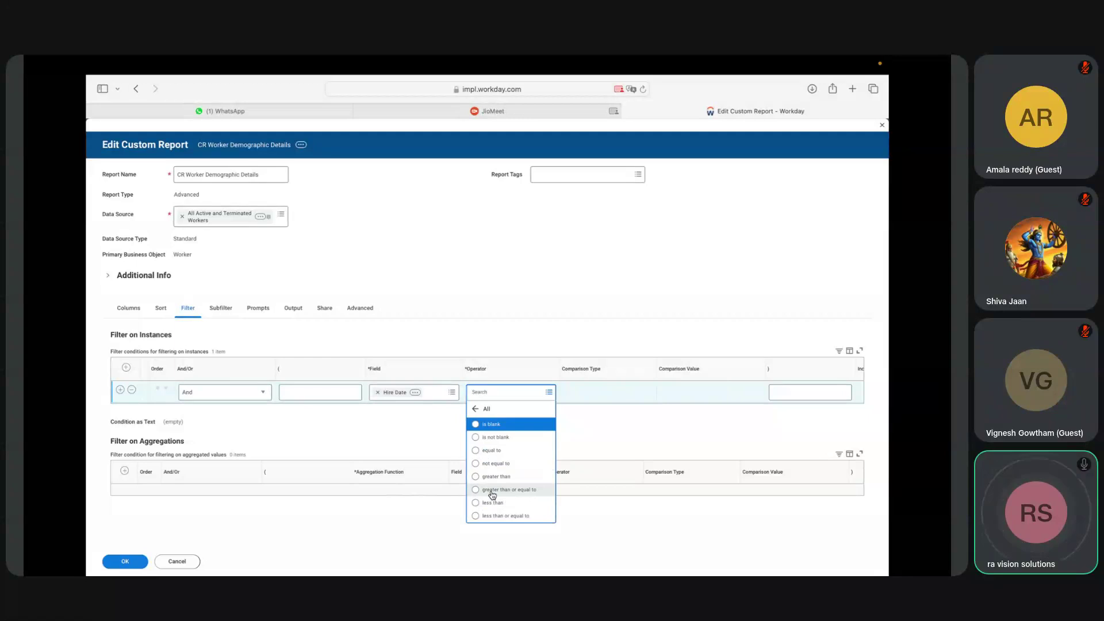
left_click(493, 493)
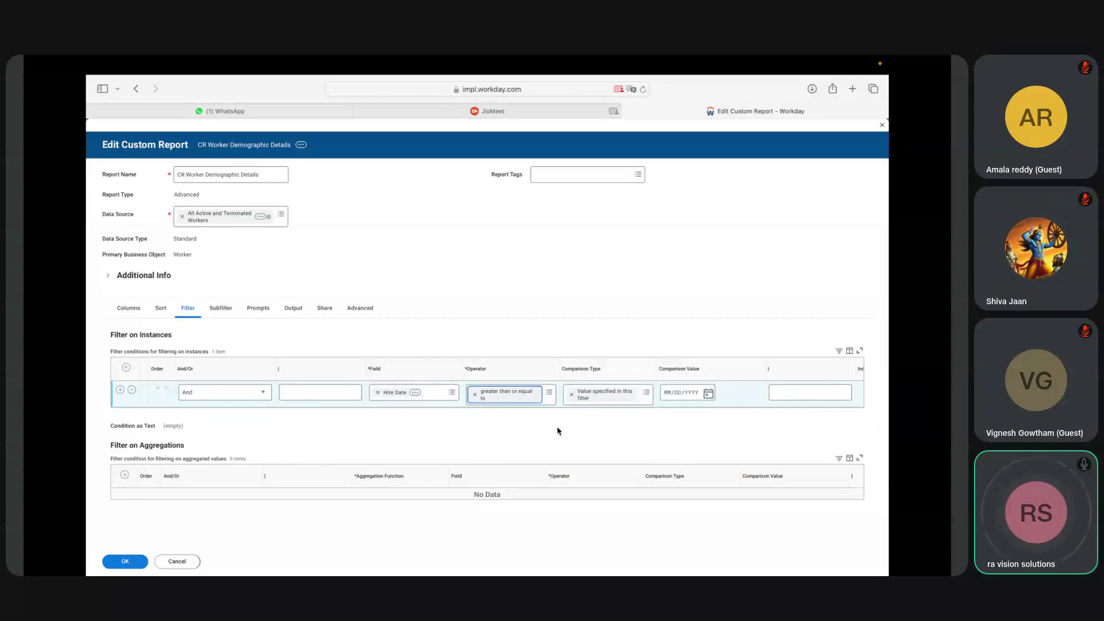
left_click(708, 394)
left_click(733, 394)
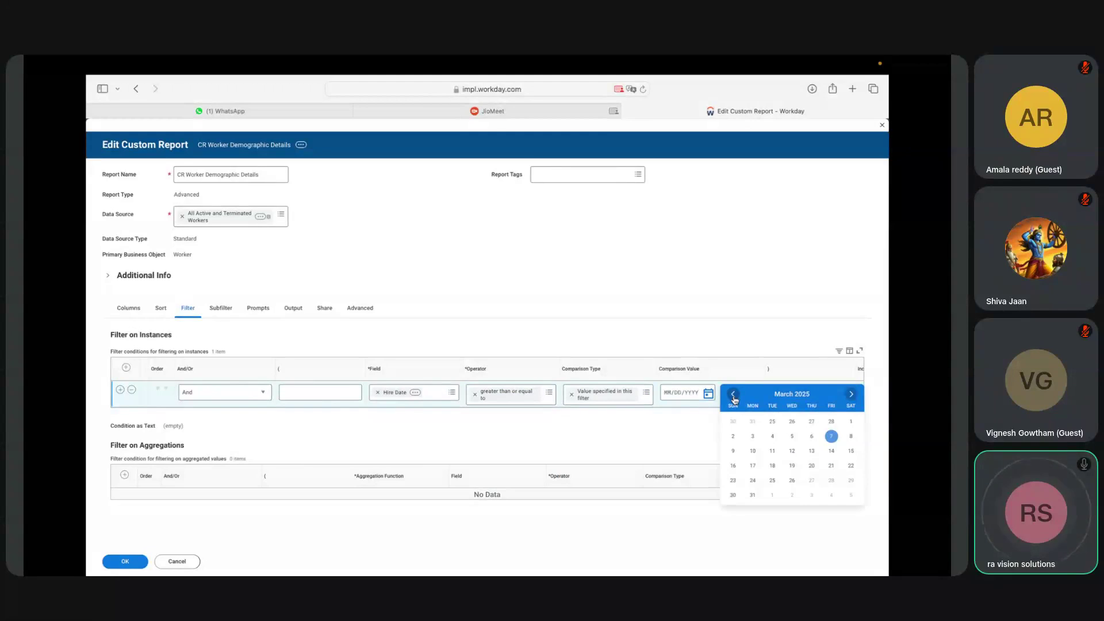
left_click(733, 394)
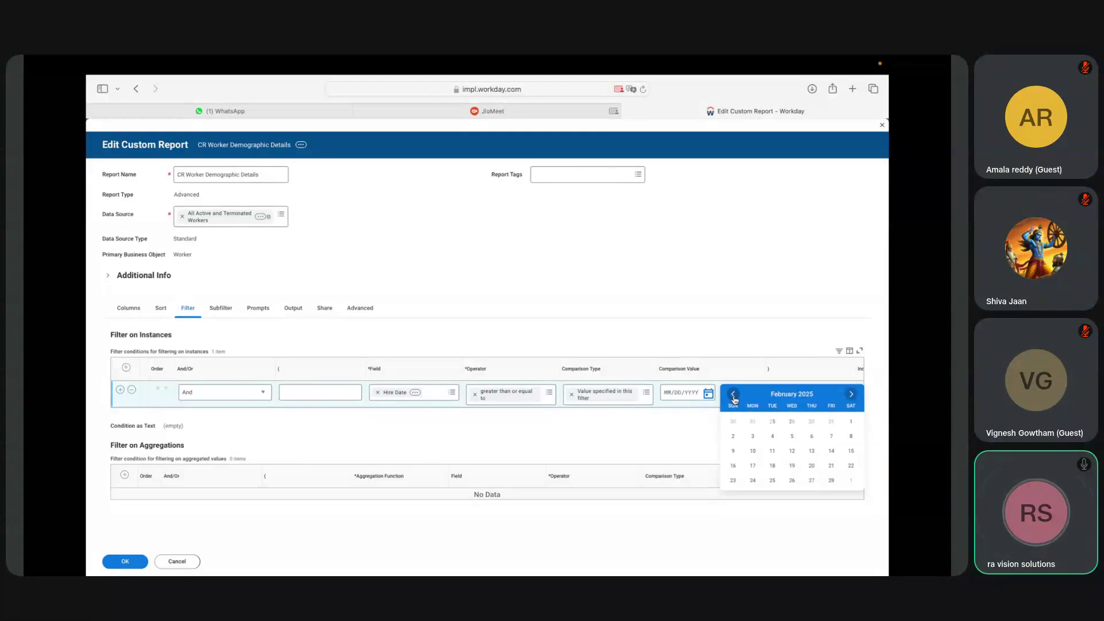
left_click(851, 423)
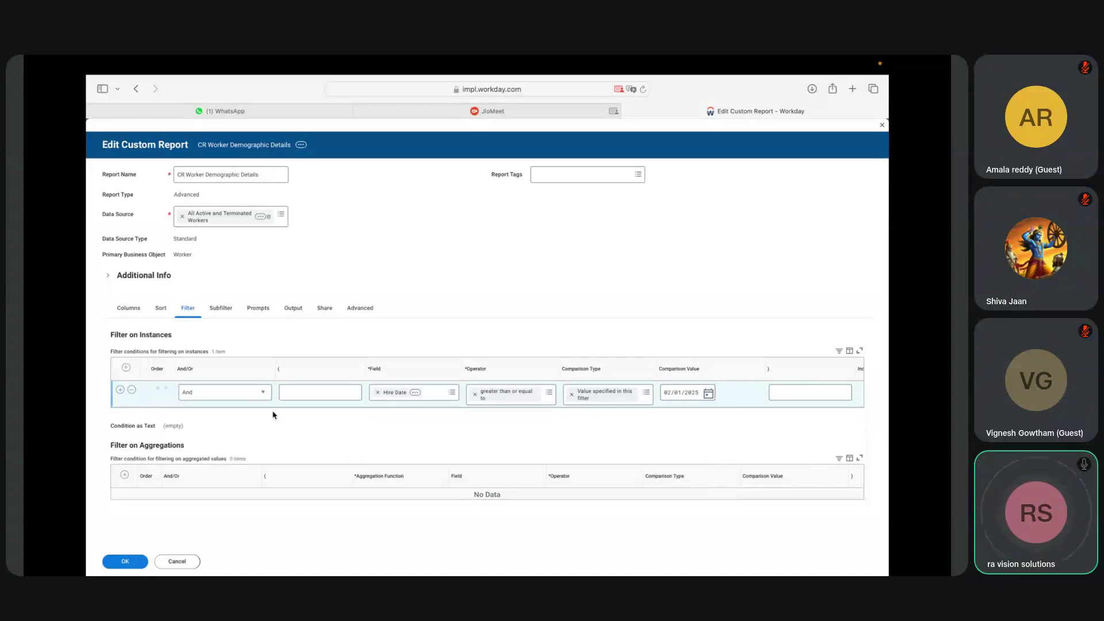
Add a second And filter condition on instances, using Hire Date from the fields on the report.
left_click(119, 390)
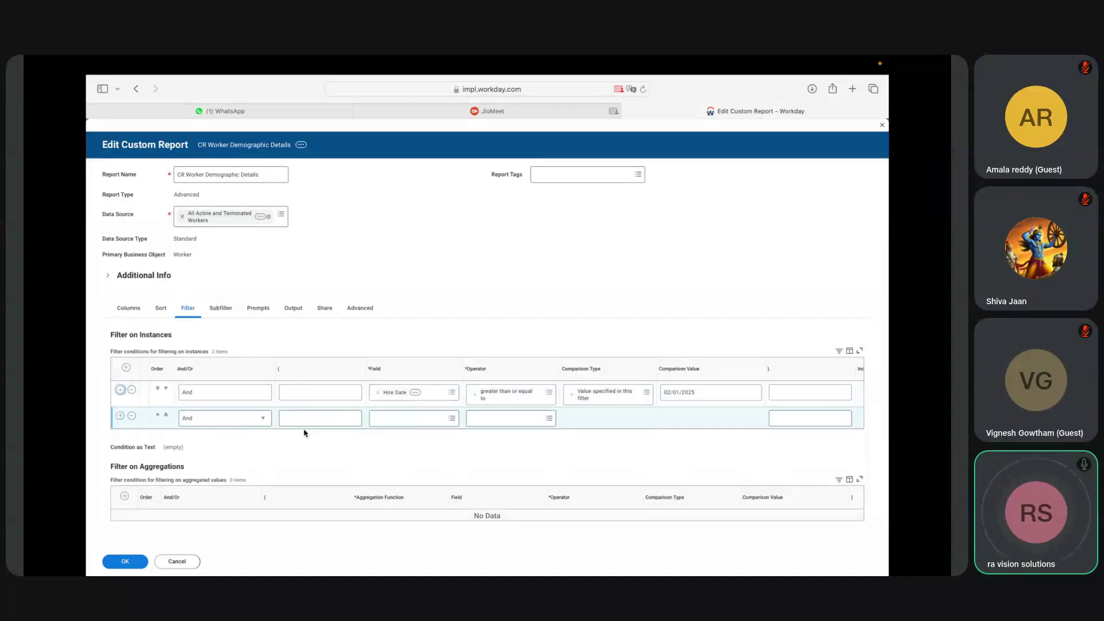
left_click(447, 421)
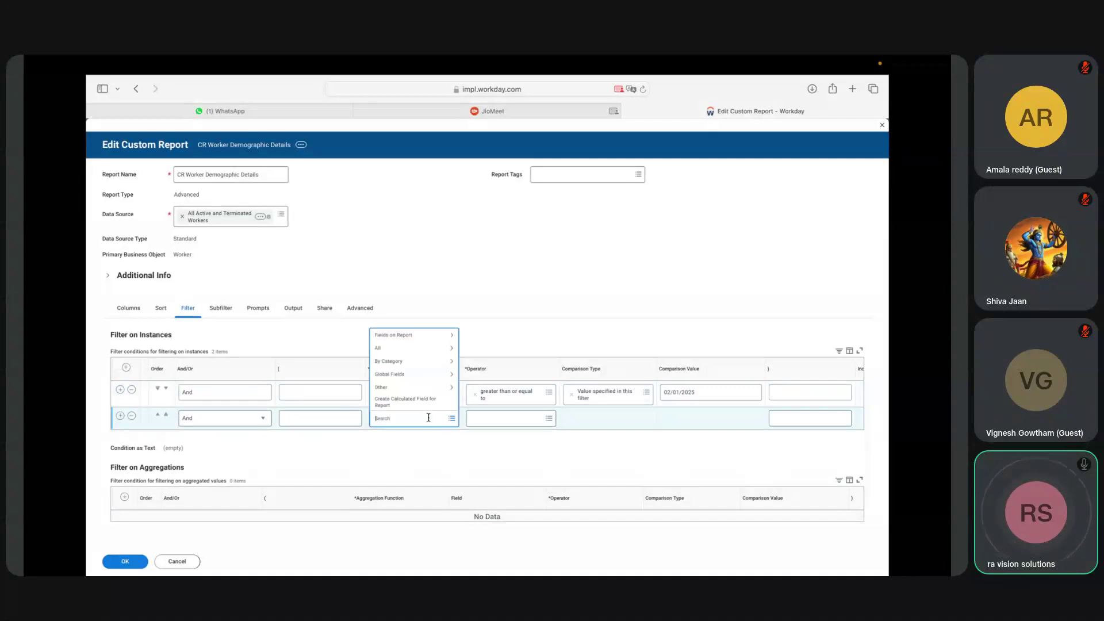
left_click(412, 341)
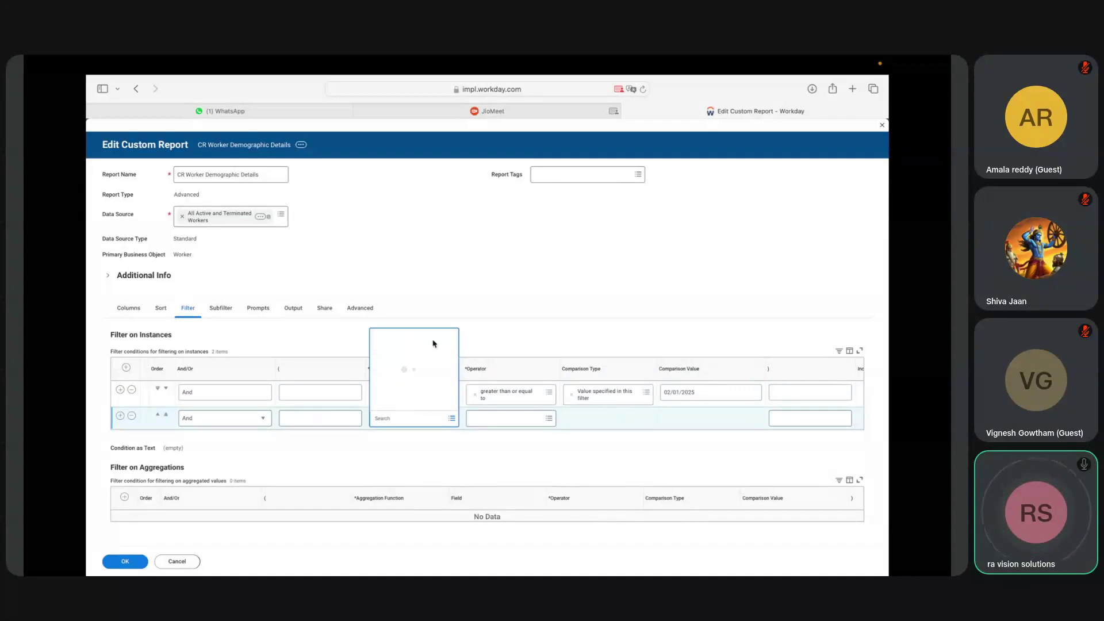
left_click(397, 309)
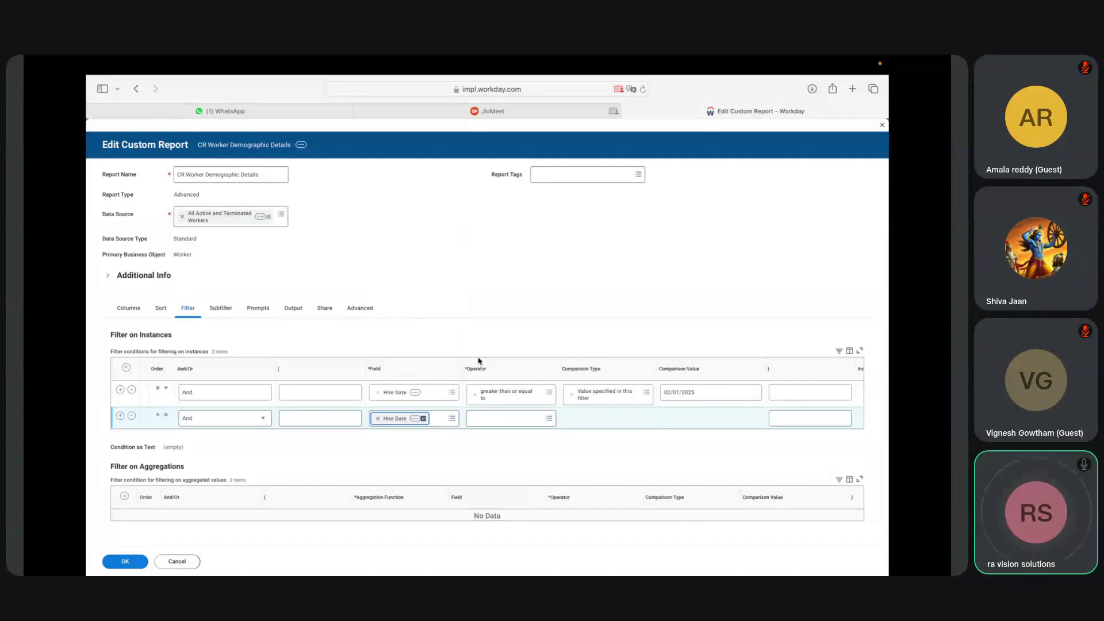
Set the second Hire Date condition's operator to "less than or equal to" and its comparison value to 04/11/2025.
left_click(548, 420)
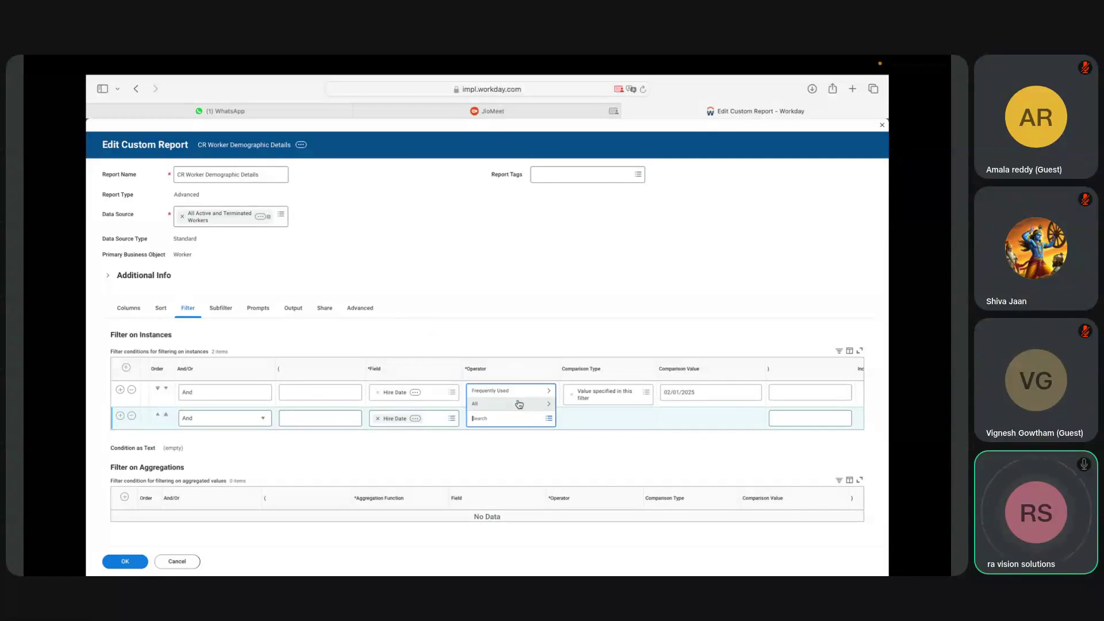
left_click(519, 405)
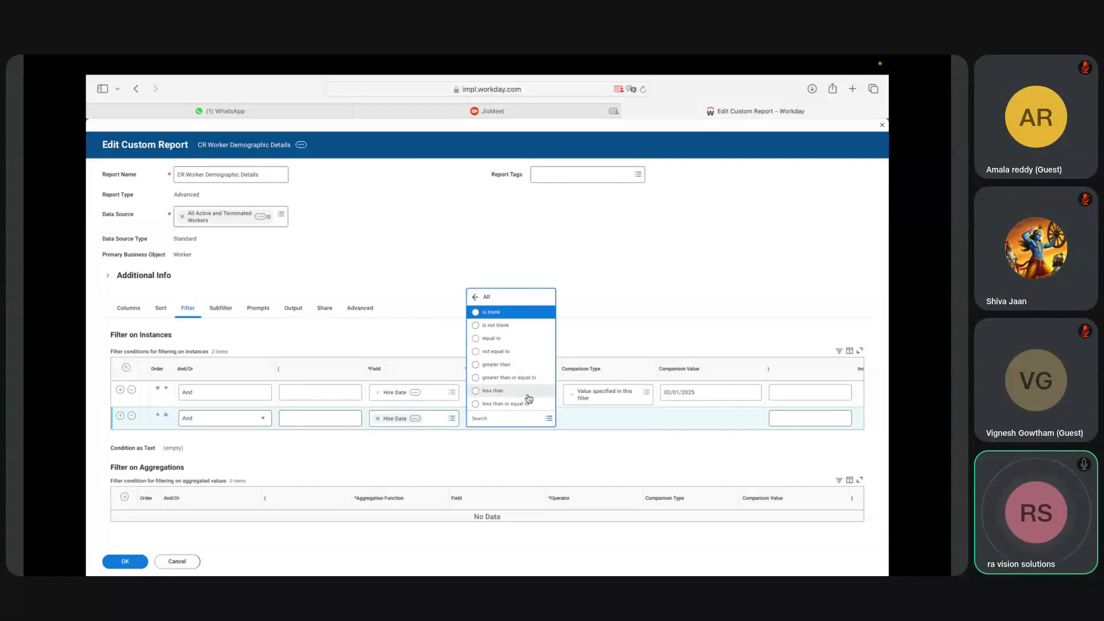
left_click(522, 406)
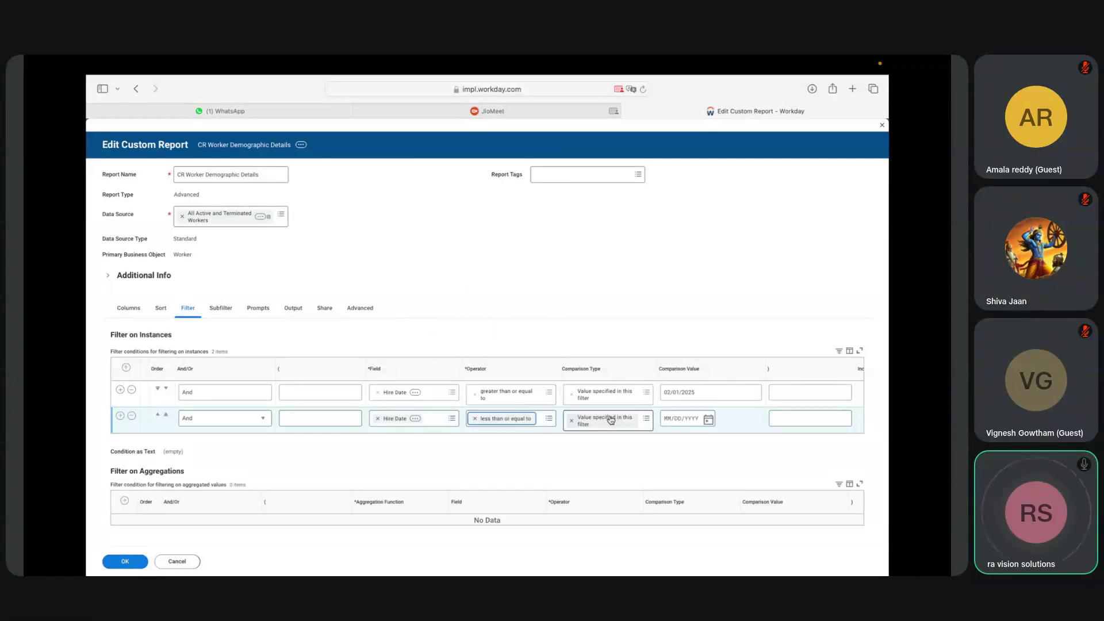
left_click(709, 420)
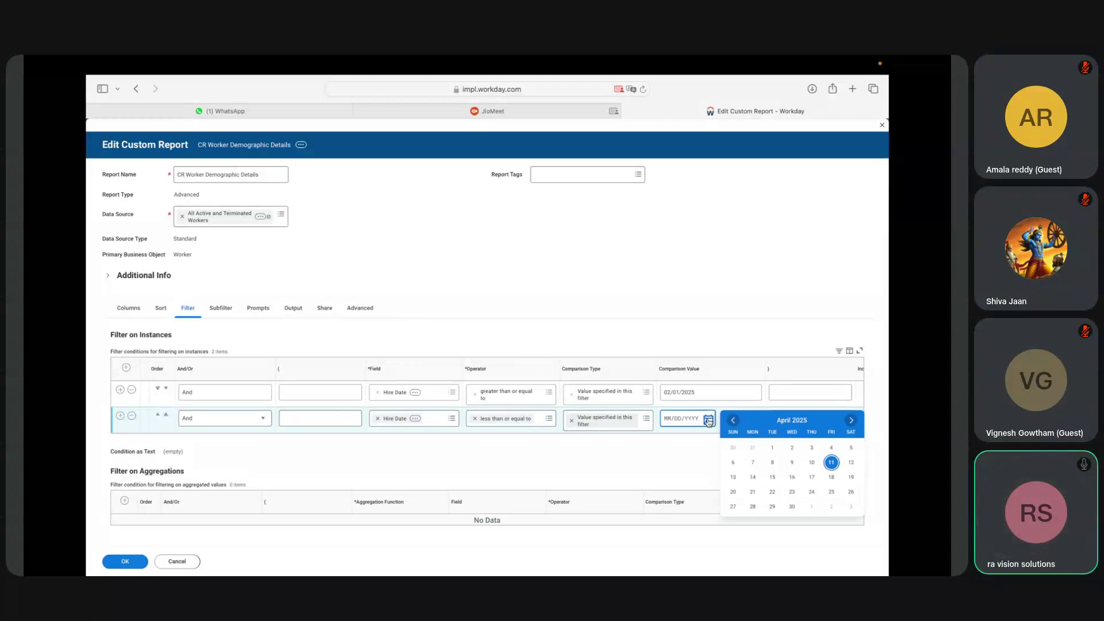
left_click(832, 462)
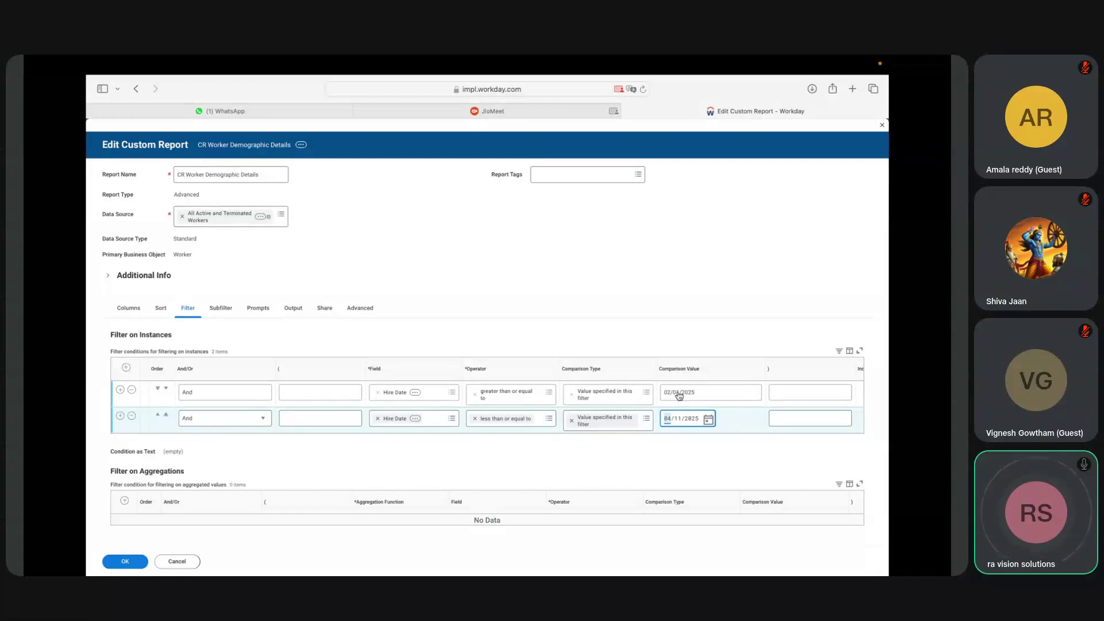
left_click(419, 342)
Save the edited report definition, accepting the alert, and run the CR Worker Demographic Details report.
left_click(133, 563)
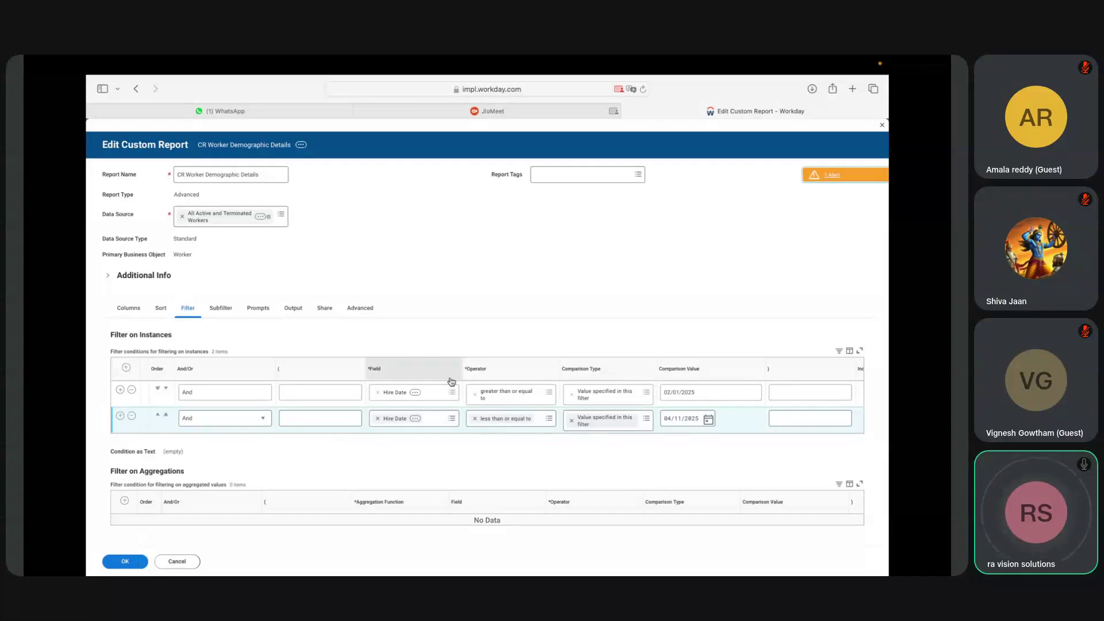
left_click(126, 563)
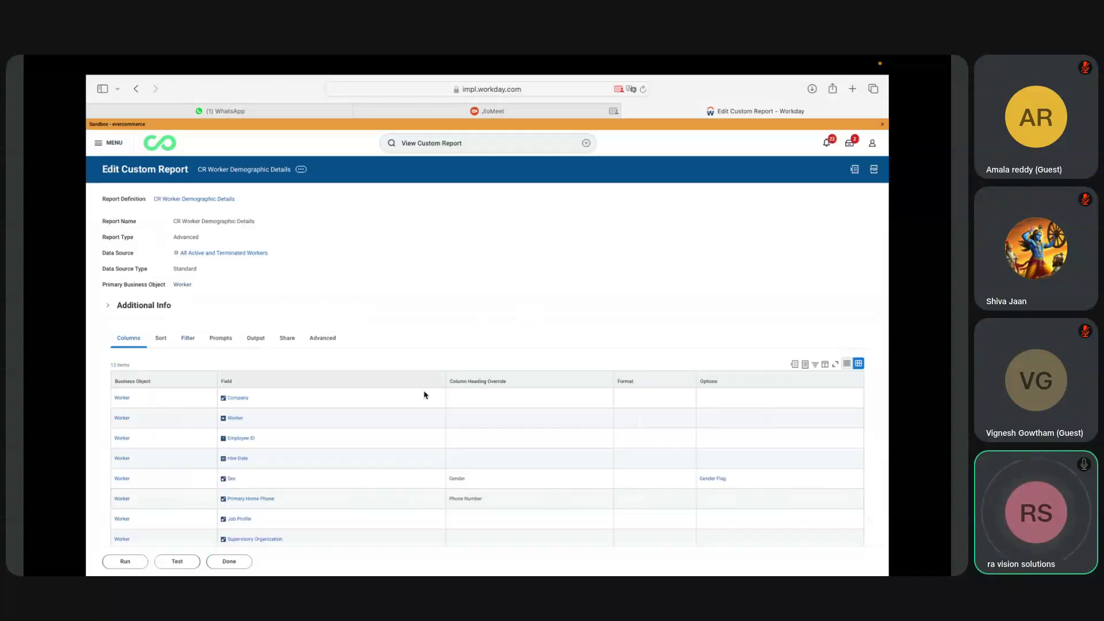
scroll(424, 400, "down", 5)
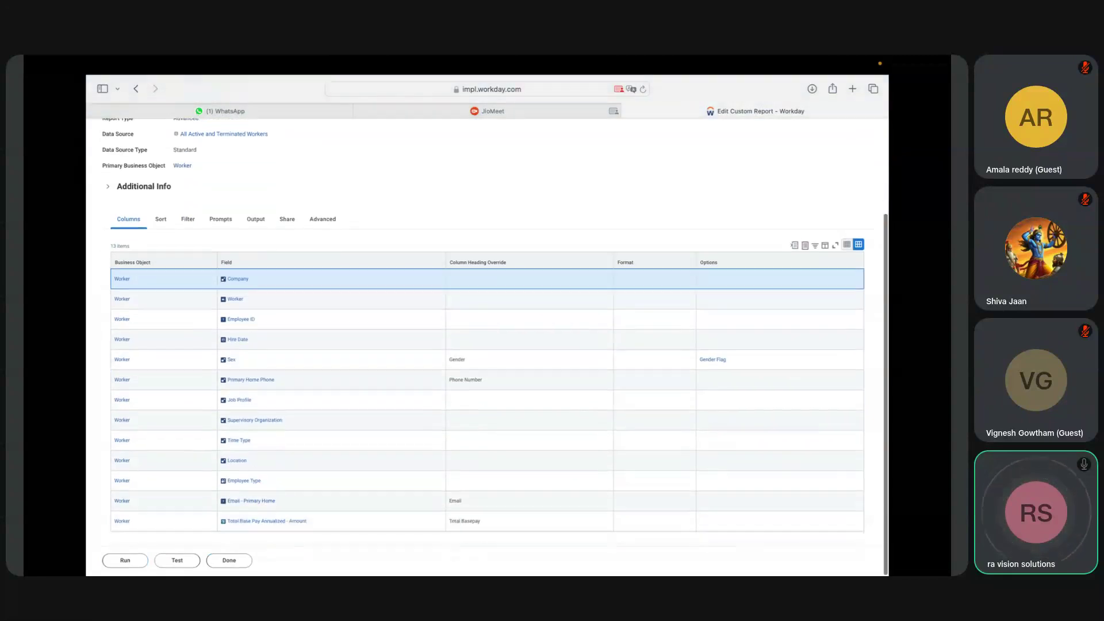
mouse_move(116, 553)
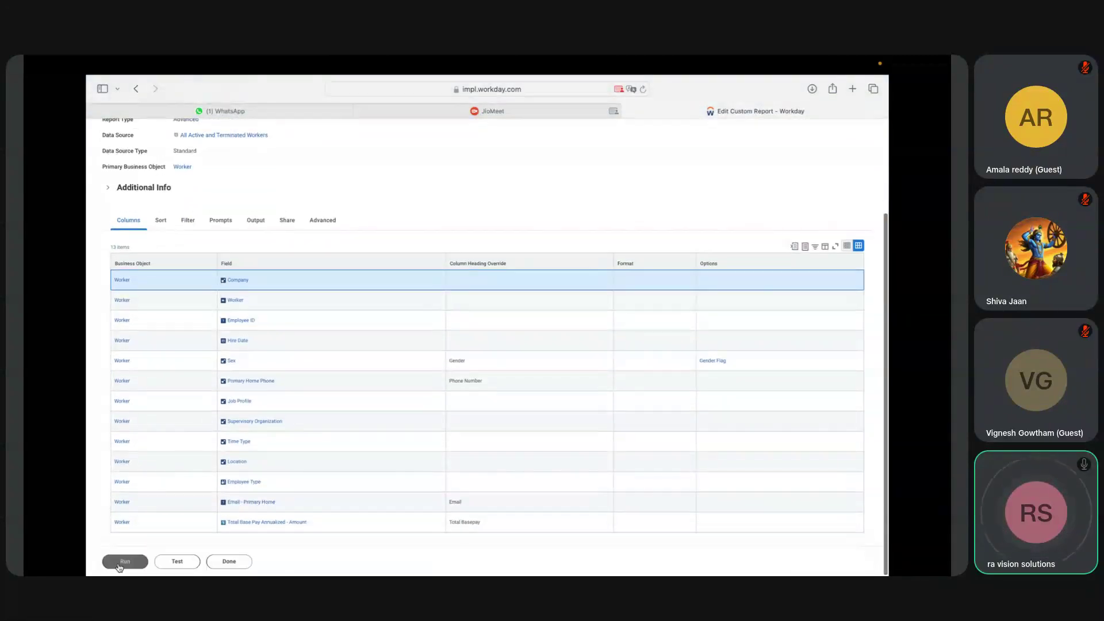
left_click(122, 567)
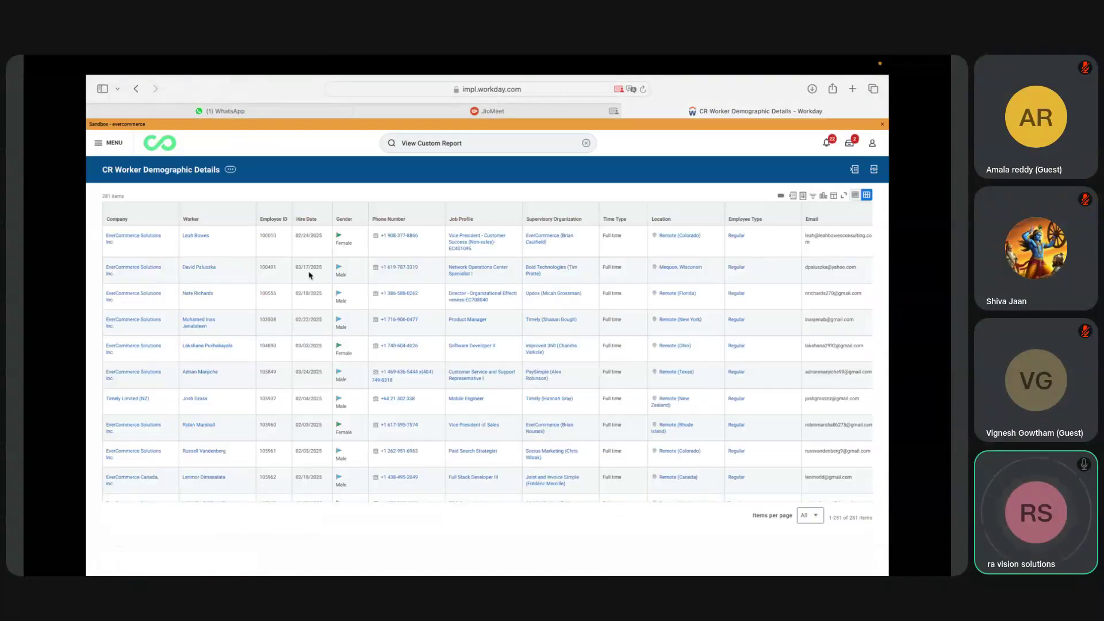
Sort the report results by Hire Date ascending, then descending, to check the earliest and latest hire dates.
left_click(304, 224)
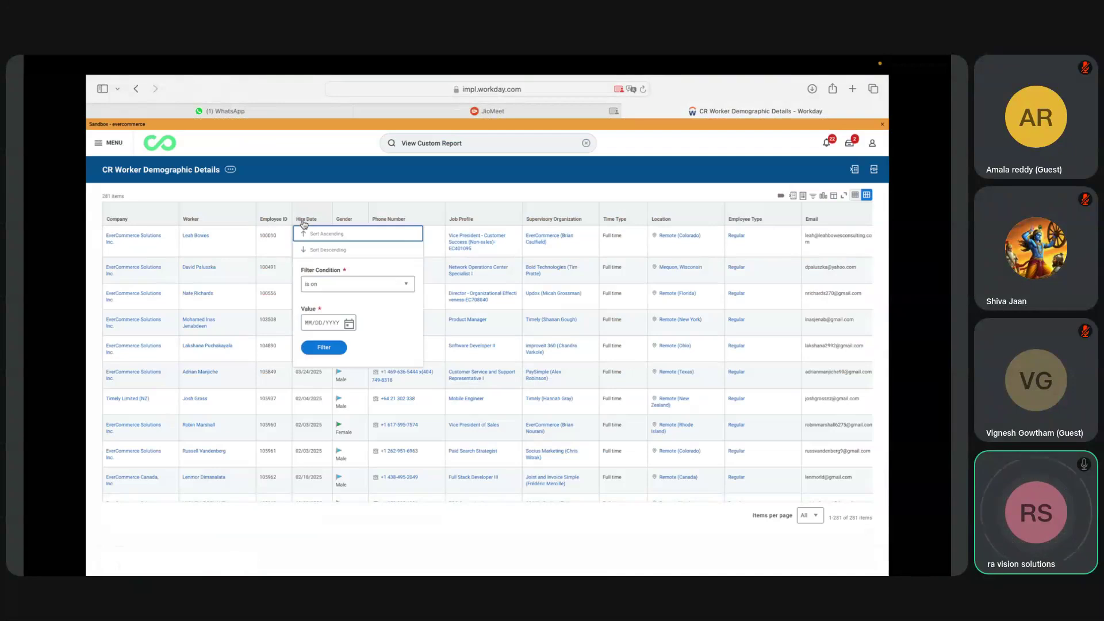
left_click(335, 236)
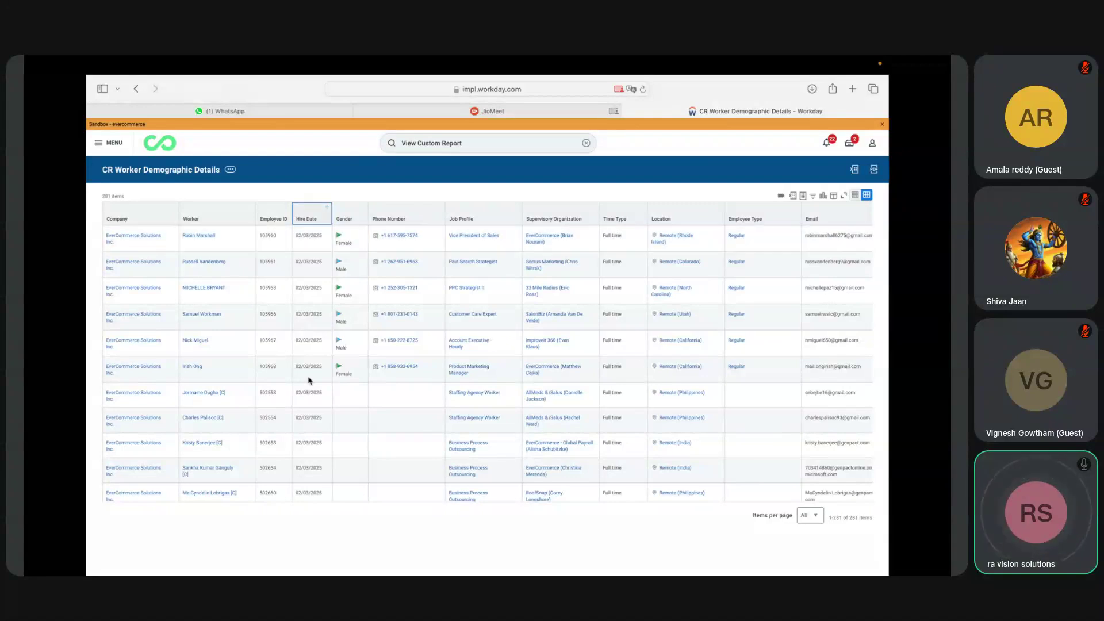
left_click(320, 218)
left_click(320, 253)
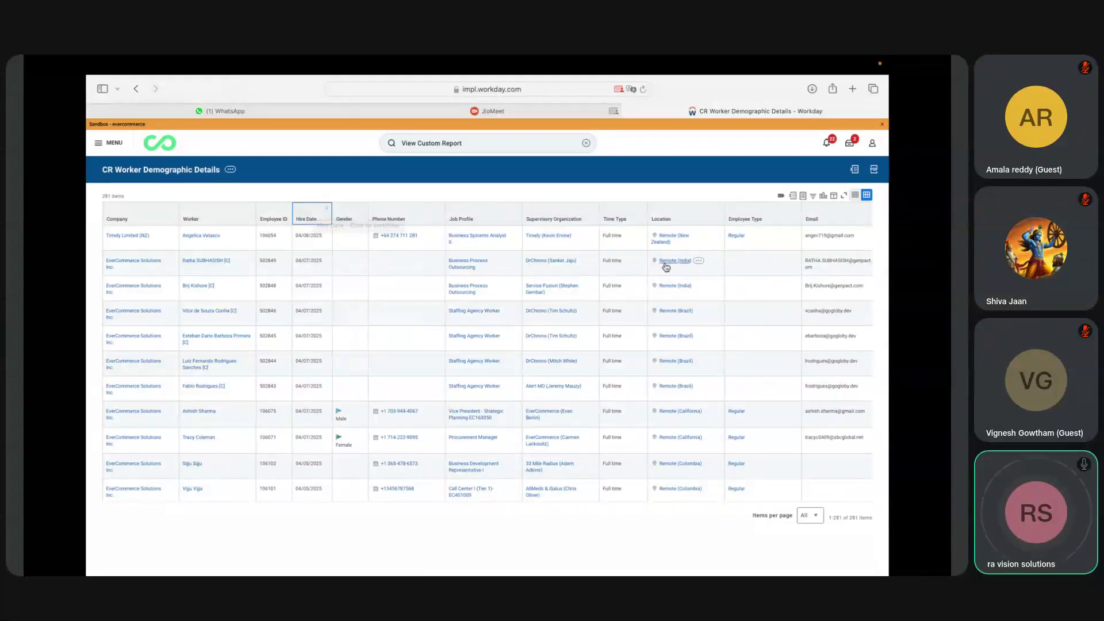
left_click(766, 275)
scroll(766, 275, "right", 2)
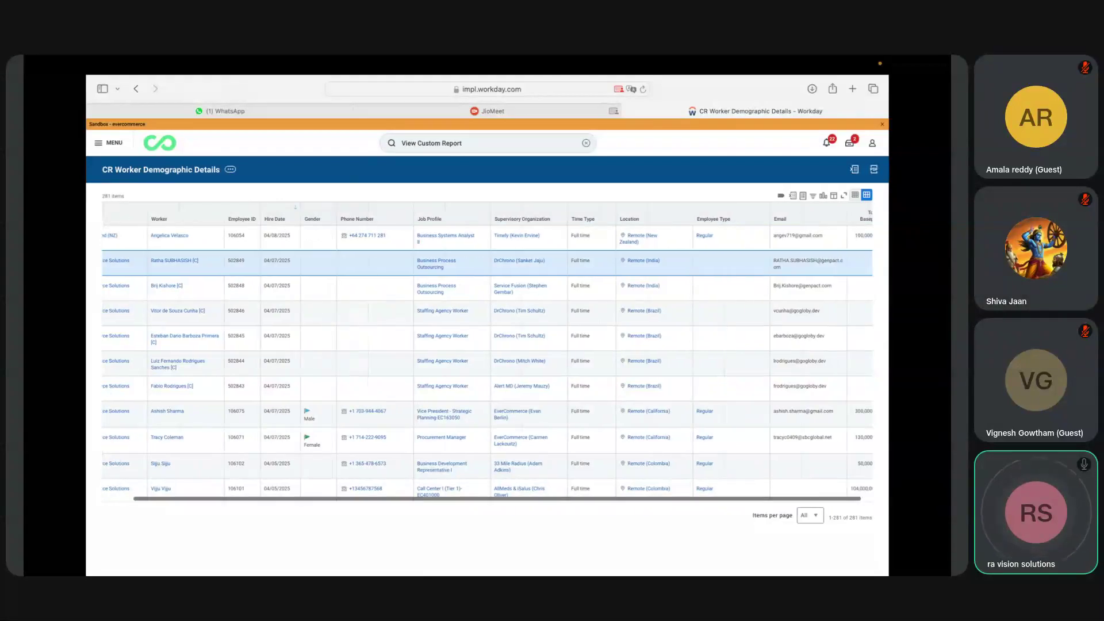
scroll(488, 352, "left", 2)
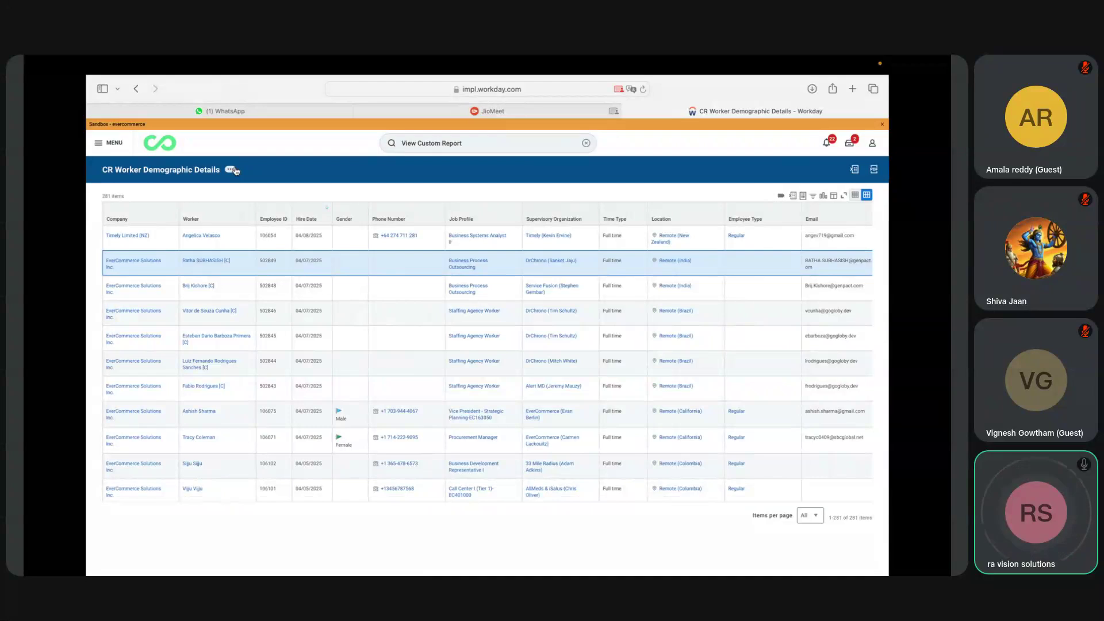
Open the CR Worker Demographic Details report definition for editing and display its filter conditions.
mouse_move(265, 193)
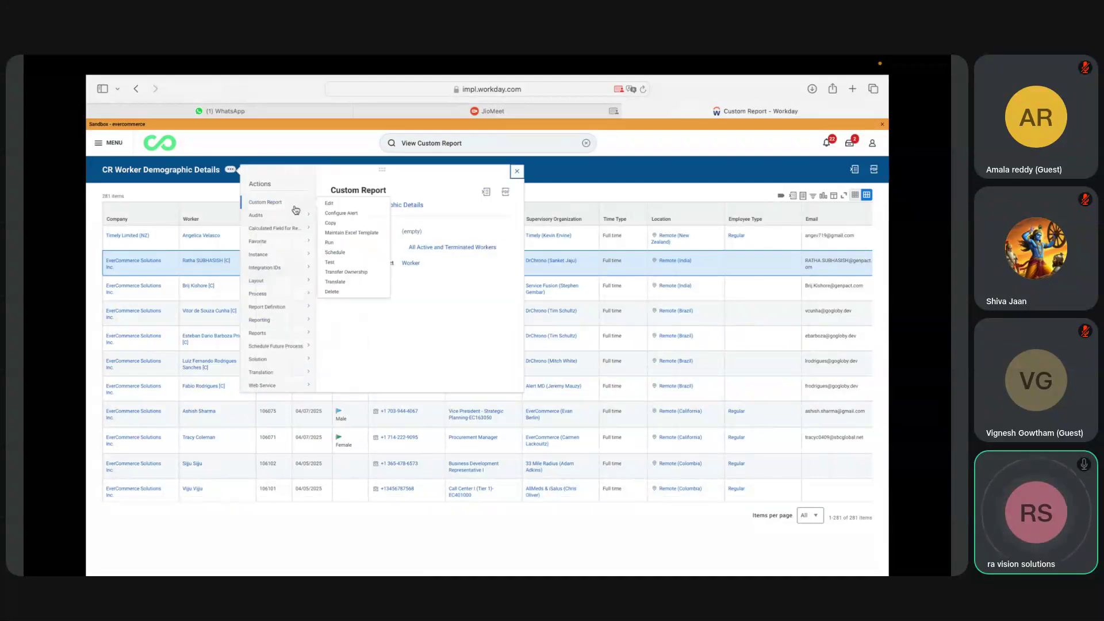
left_click(352, 207)
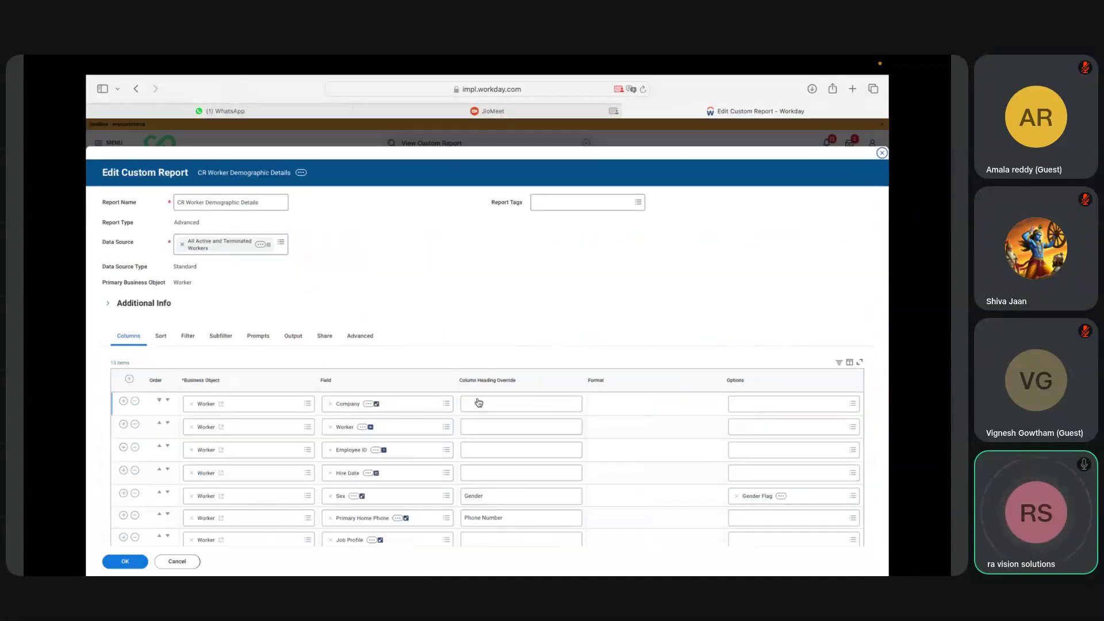
left_click(183, 339)
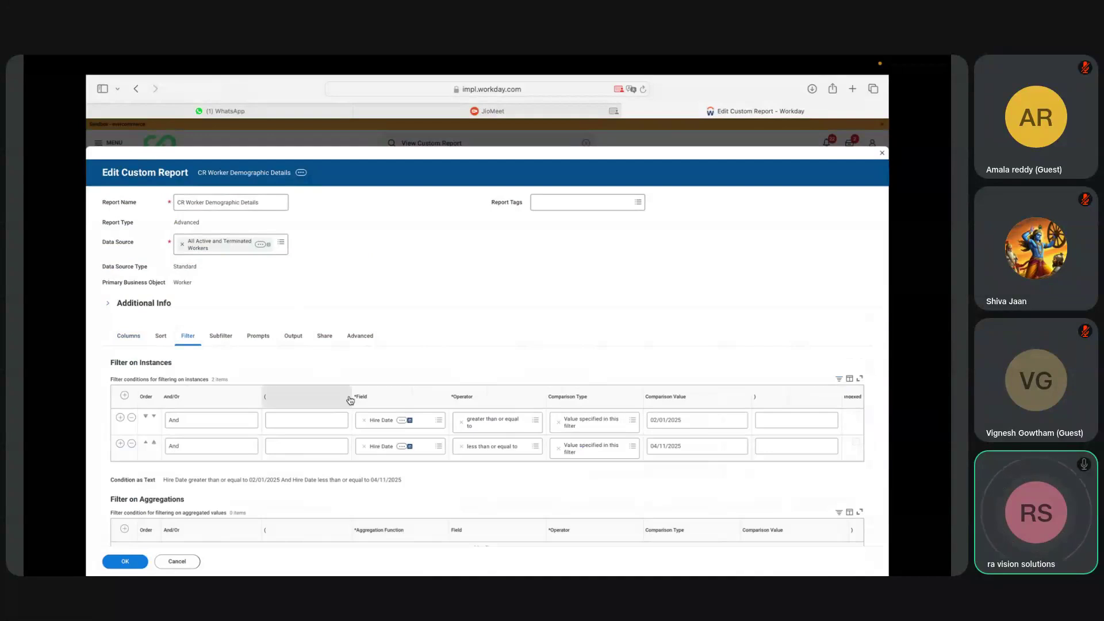
Set the comparison value of the first Hire Date condition to 01/01/2025.
left_click(666, 425)
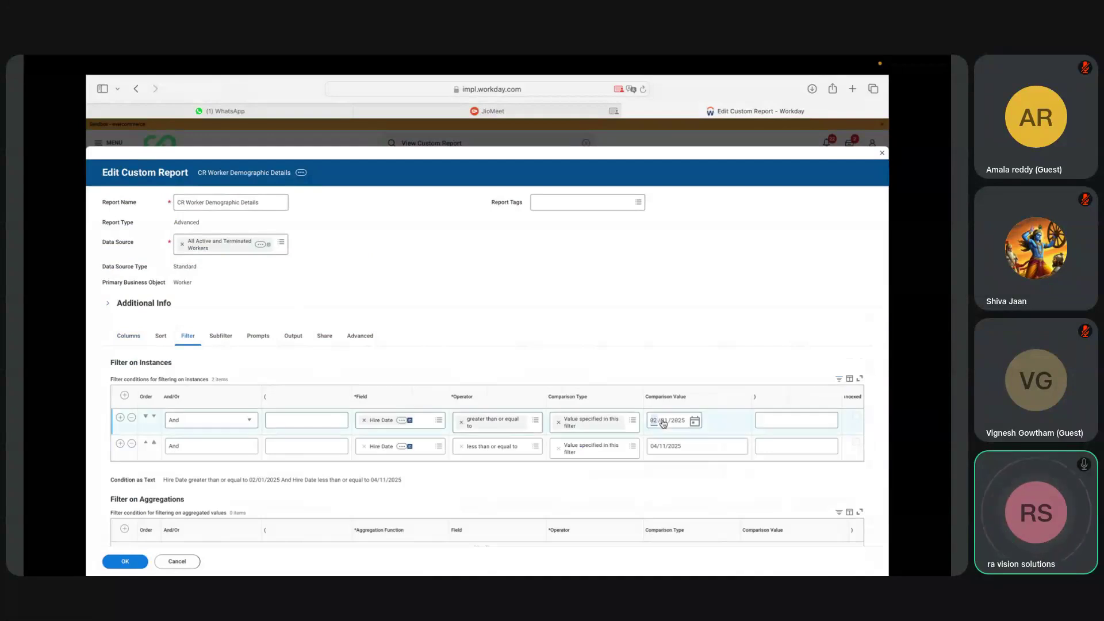
left_click(695, 424)
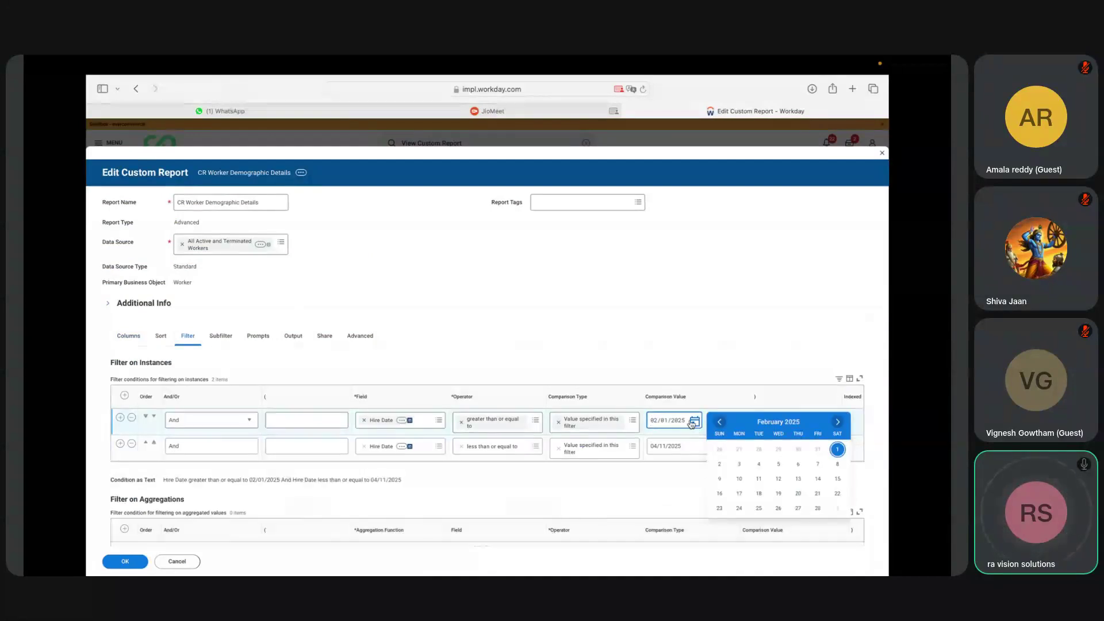
left_click(720, 423)
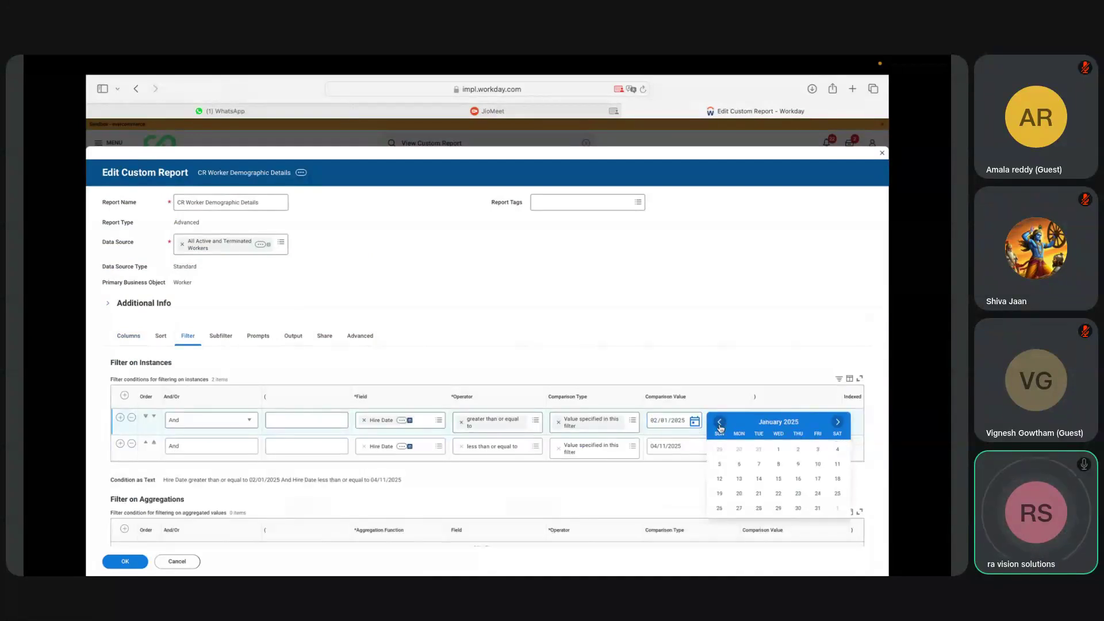
left_click(778, 449)
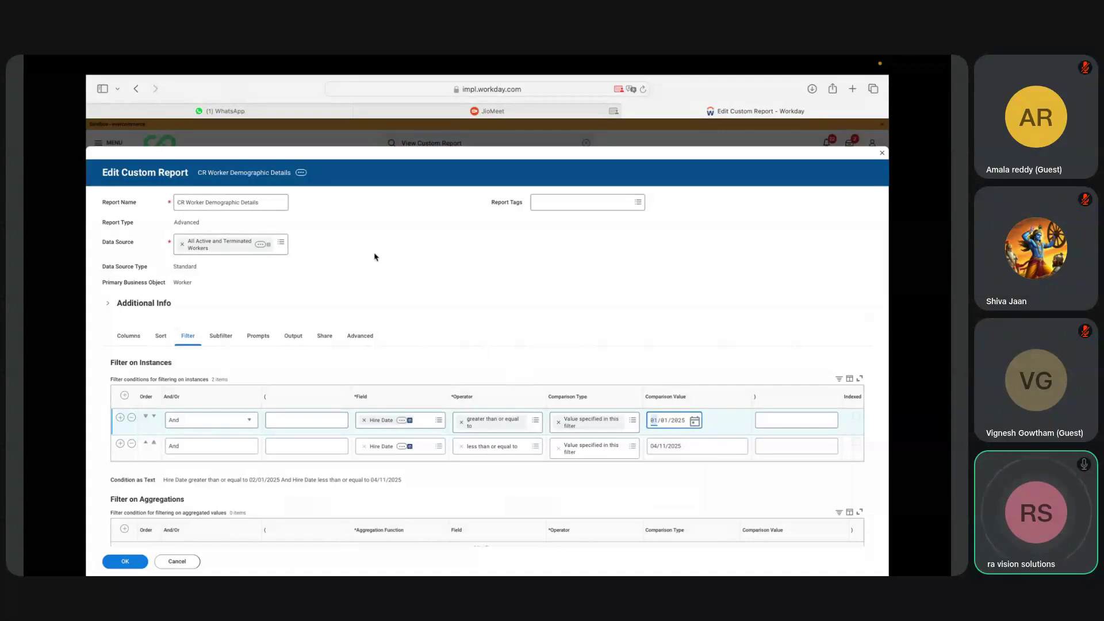
left_click(301, 172)
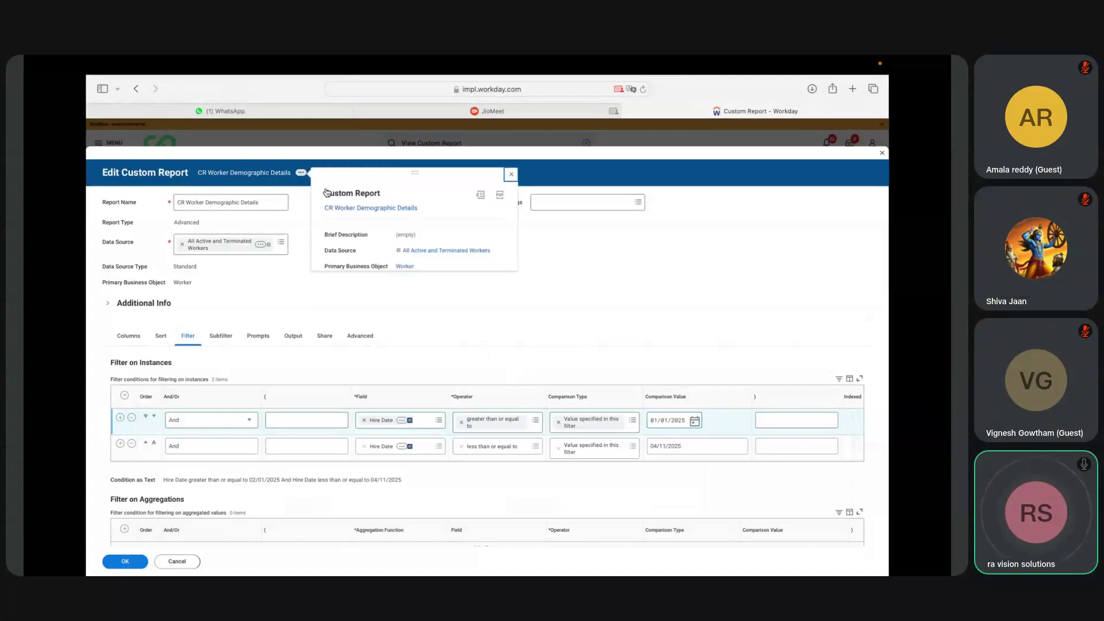
left_click(303, 188)
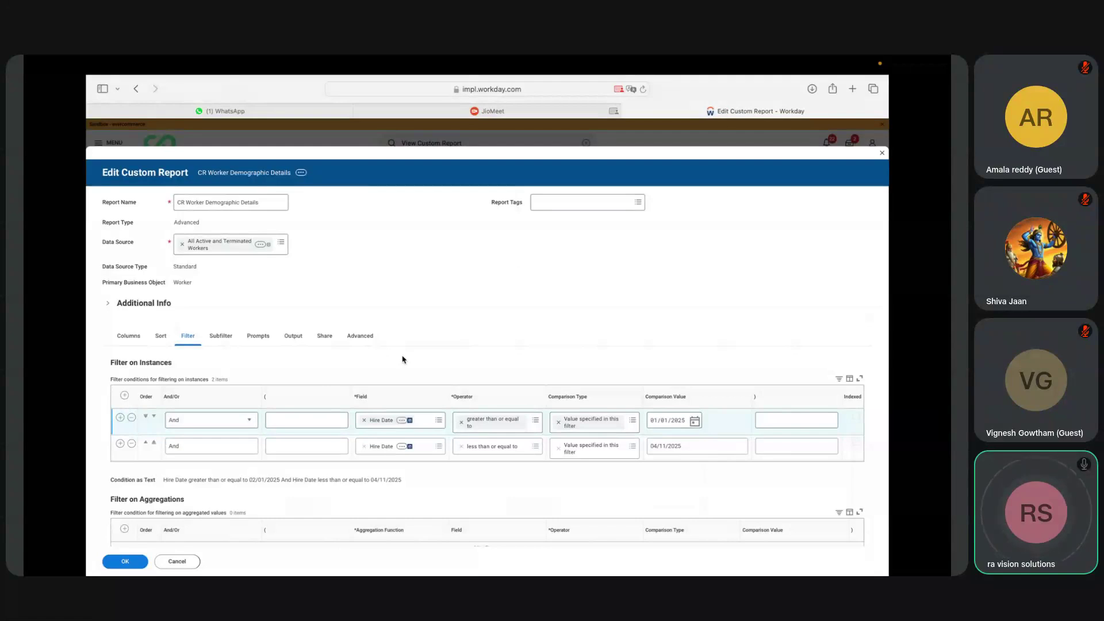
Change the comparison type of both Hire Date filter conditions to "Prompt the user for the value".
left_click(559, 426)
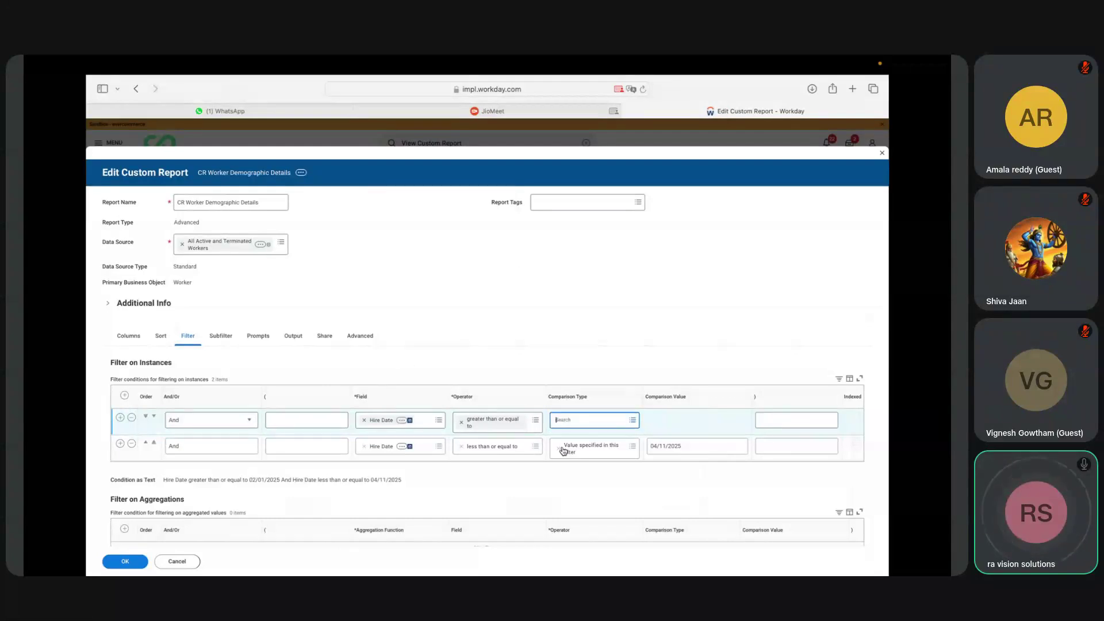
left_click(558, 448)
left_click(611, 424)
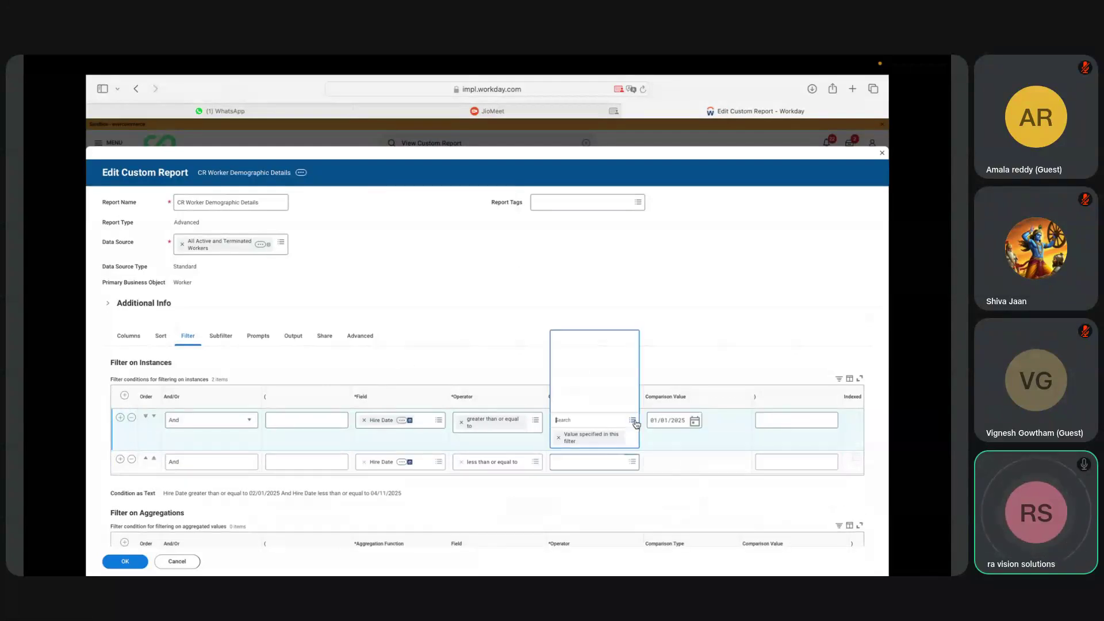
left_click(583, 406)
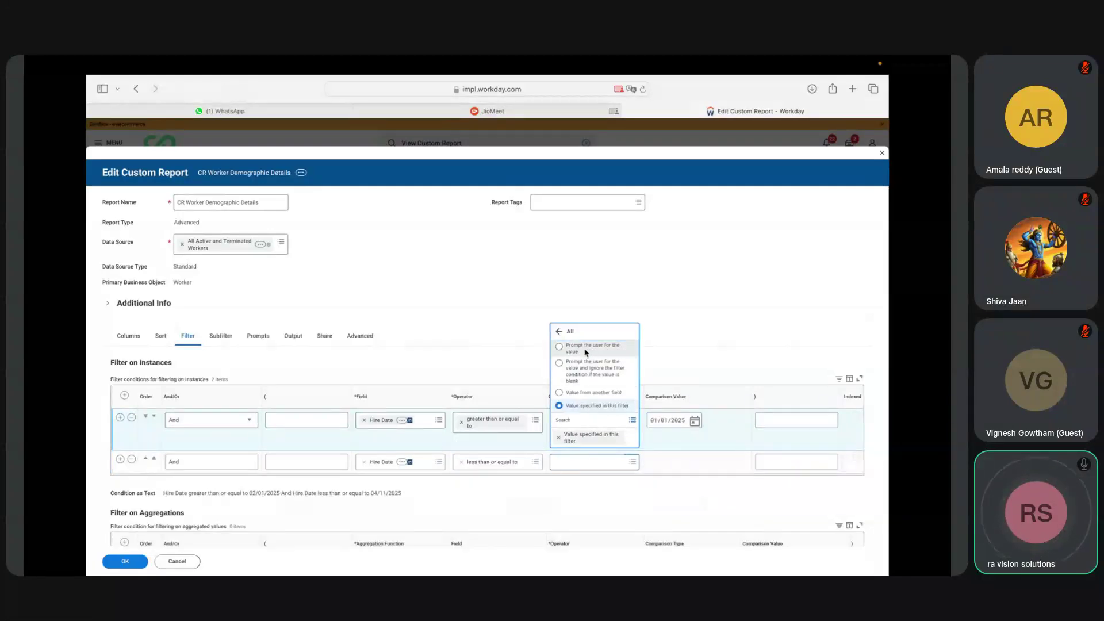
left_click(586, 349)
left_click(634, 451)
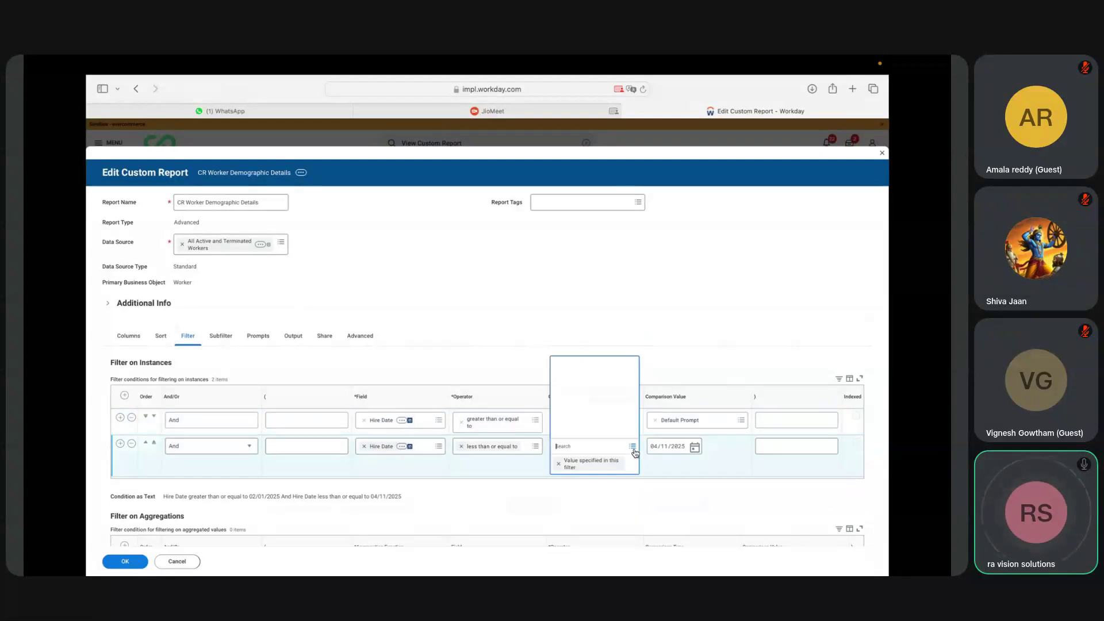
left_click(588, 431)
left_click(587, 376)
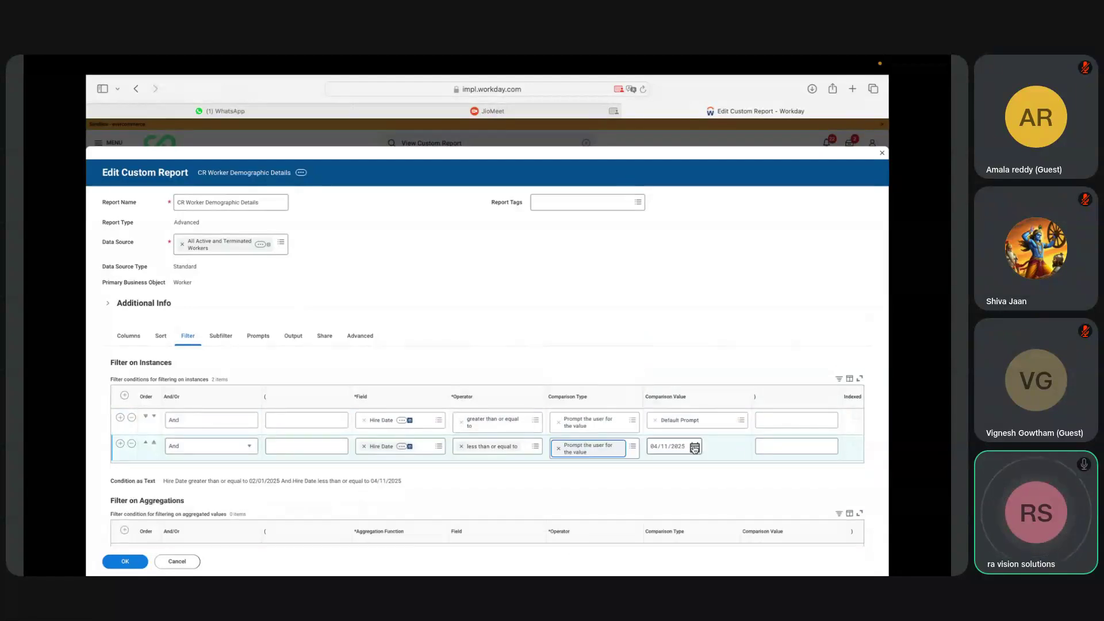
Set the comparison value to Starting Prompt for the first Hire Date condition and Ending Prompt for the second.
left_click(741, 423)
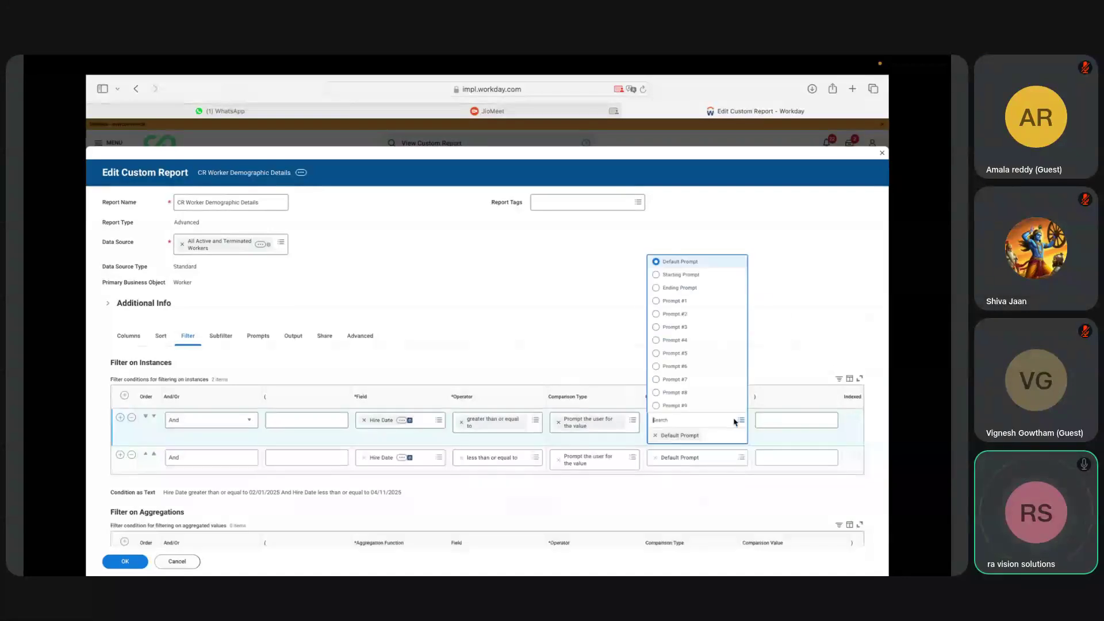
left_click(686, 276)
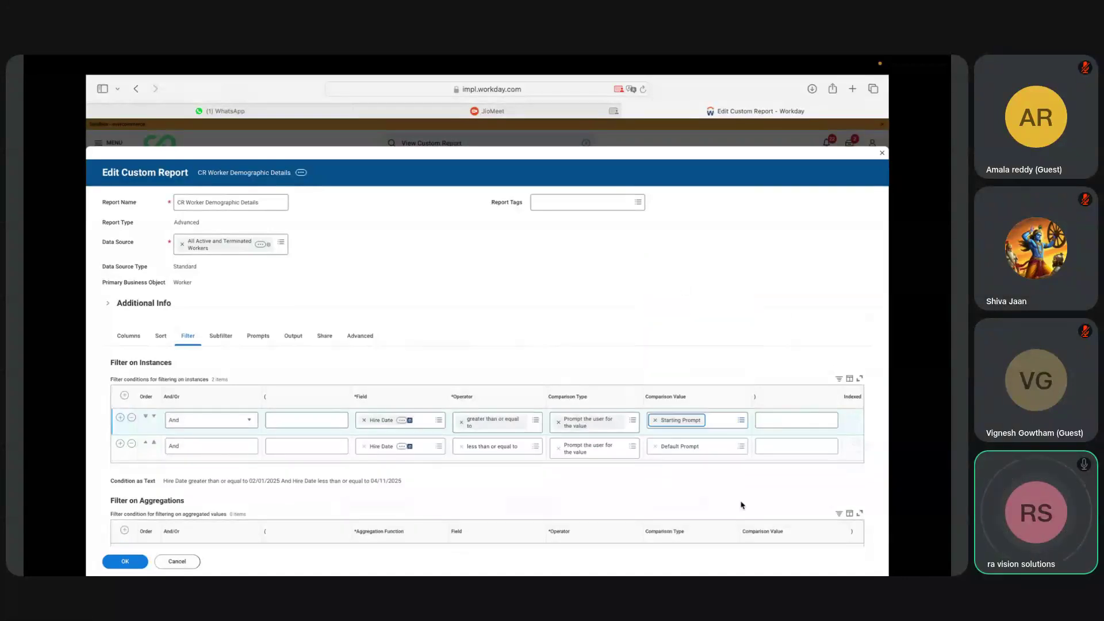
left_click(742, 447)
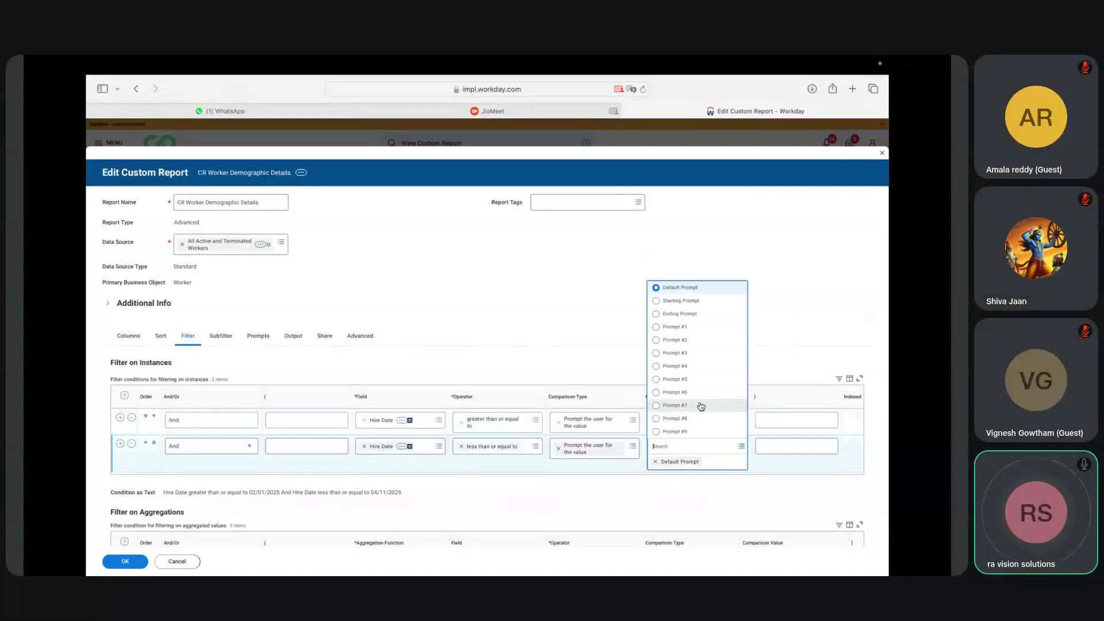
left_click(684, 317)
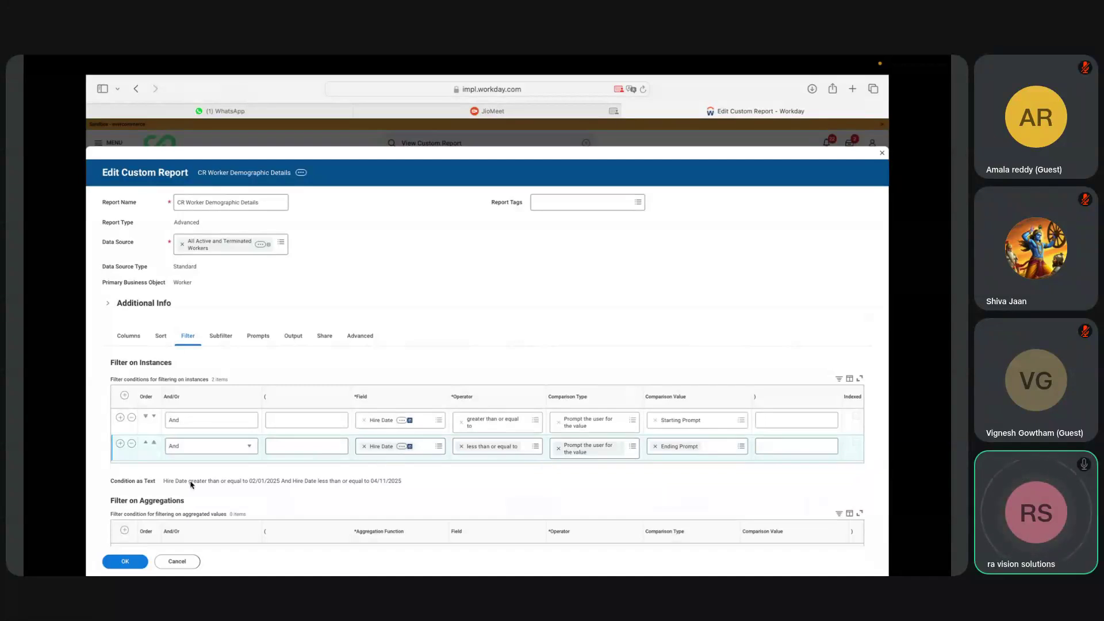
Save the report definition with the prompted filters, accepting the alert, and start running the report.
left_click(119, 563)
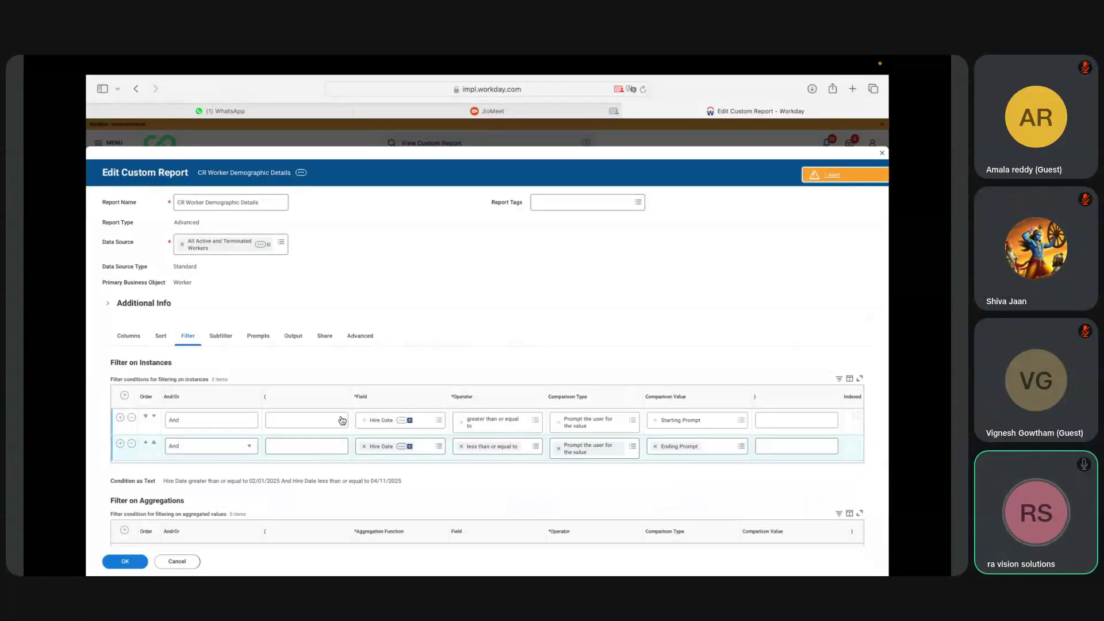
left_click(128, 561)
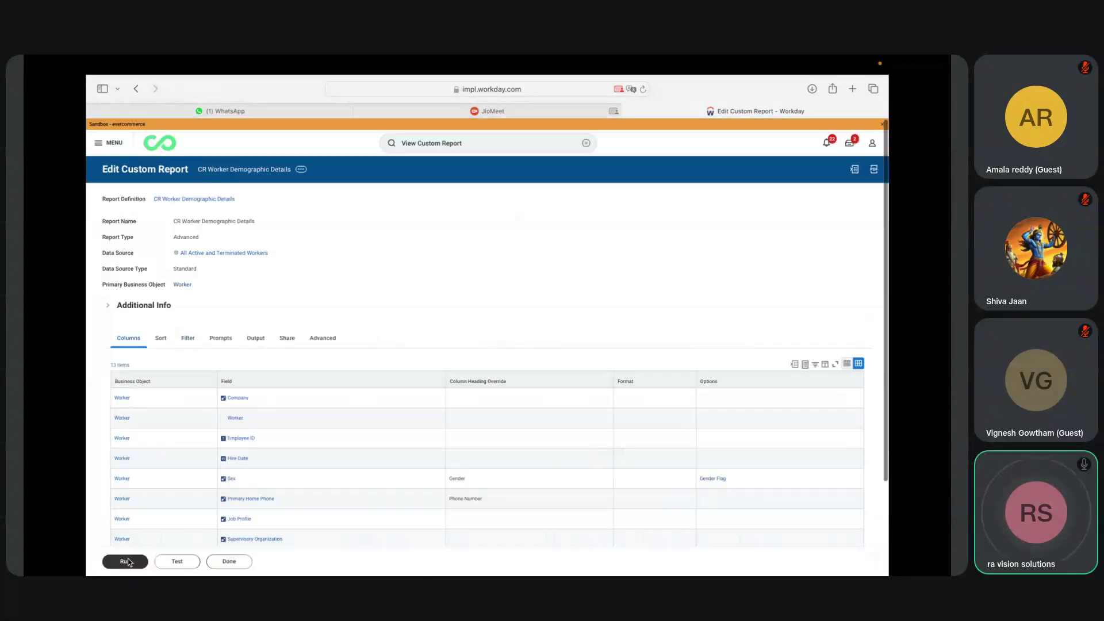
left_click(126, 561)
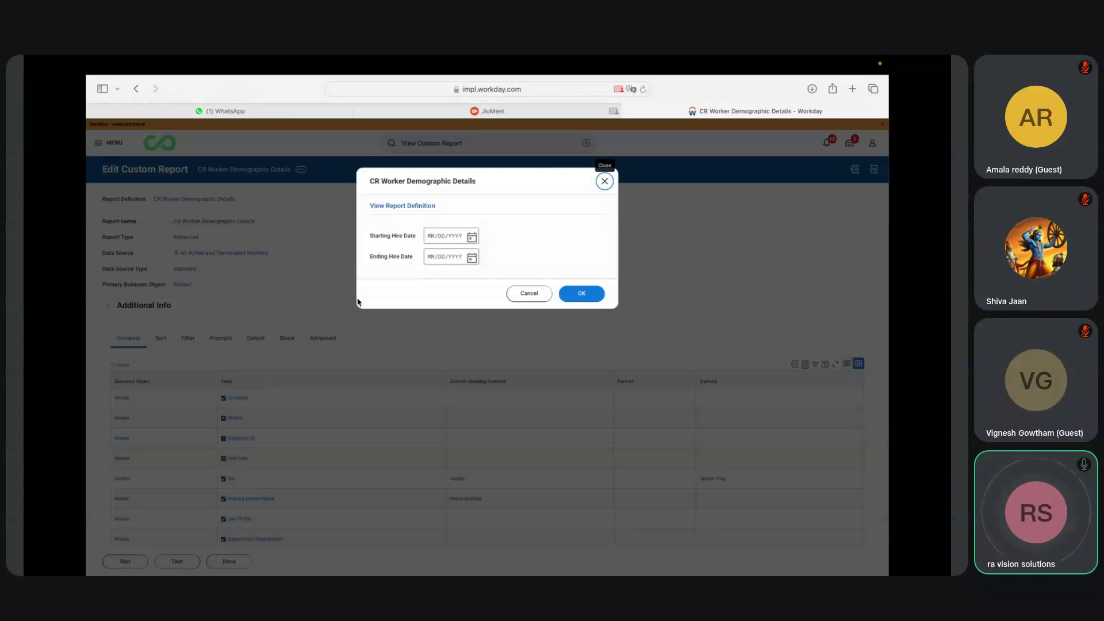
Run the report with a Starting Hire Date of 02/01/2025 and an Ending Hire Date of 04/11/2025.
left_click(472, 237)
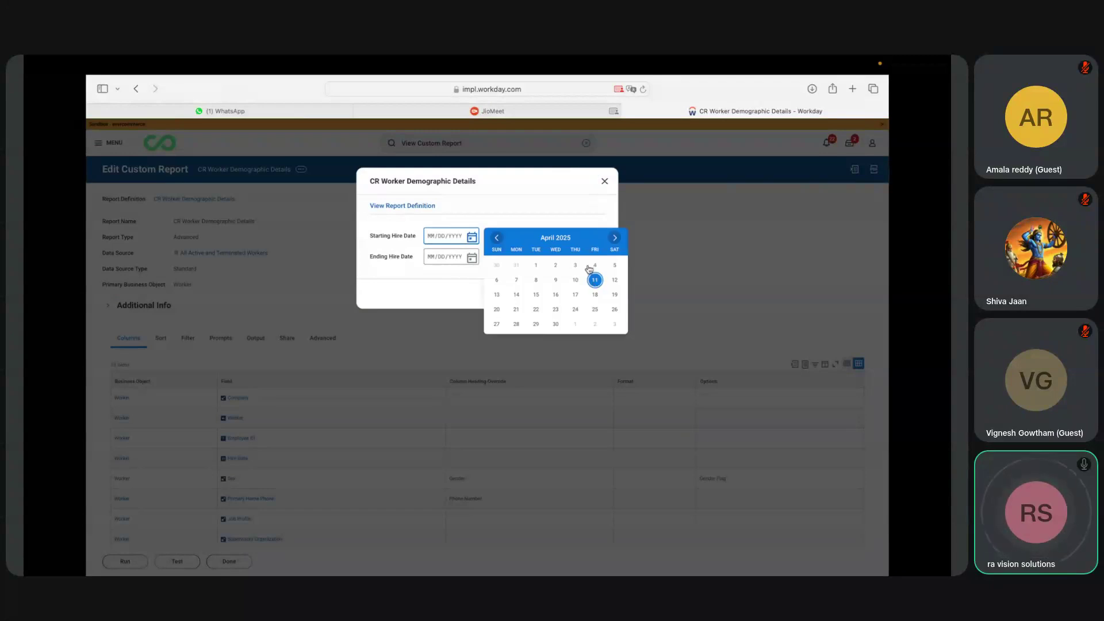
left_click(497, 238)
left_click(497, 238)
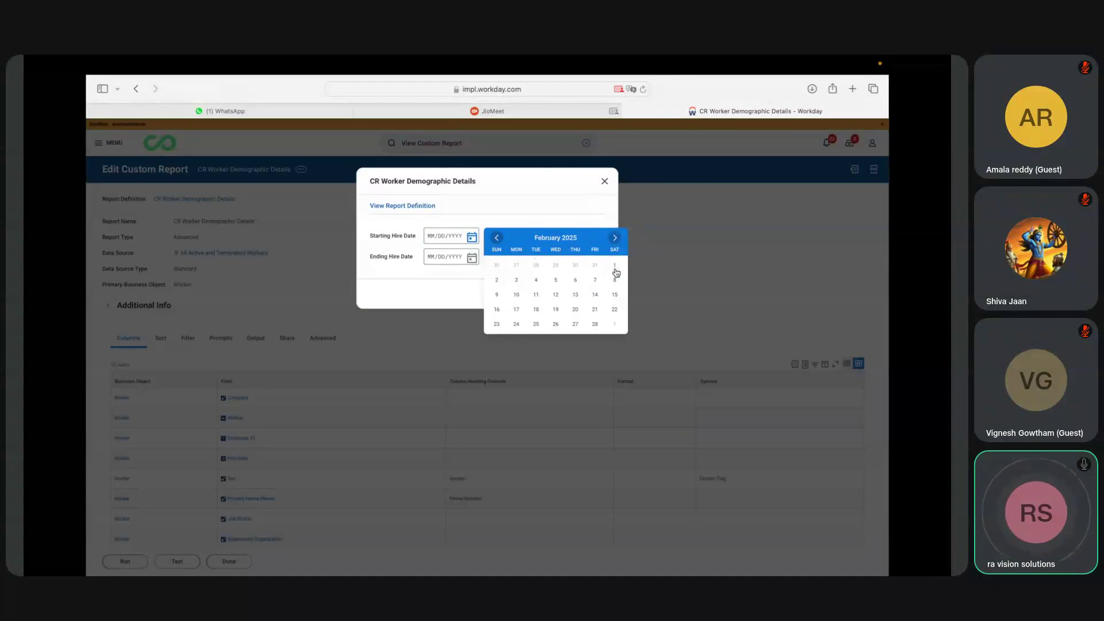
left_click(615, 268)
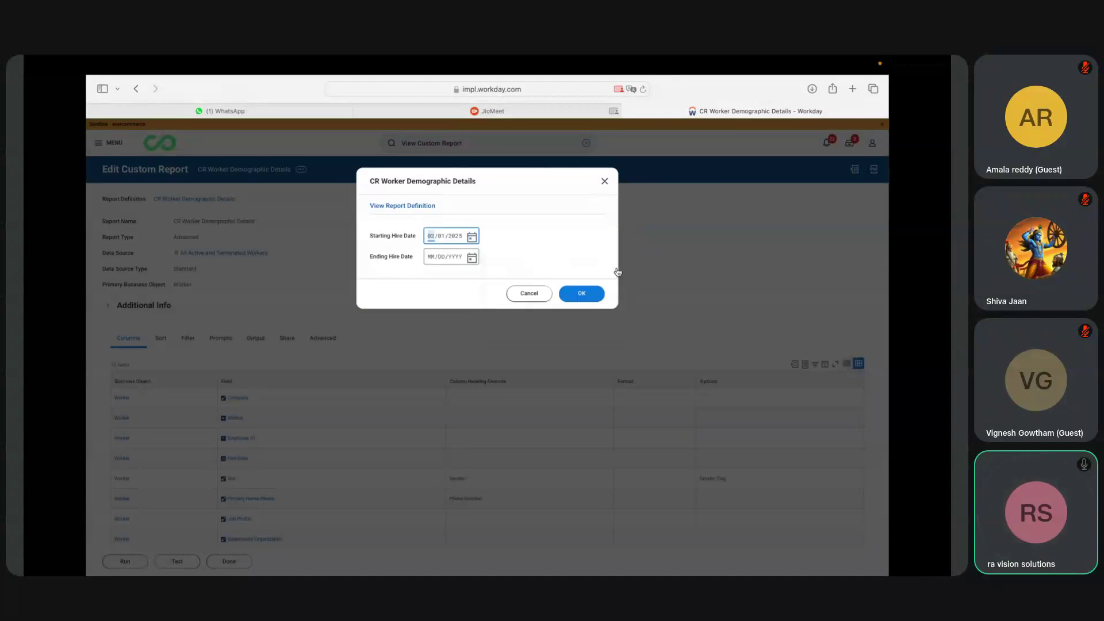
left_click(469, 259)
left_click(597, 305)
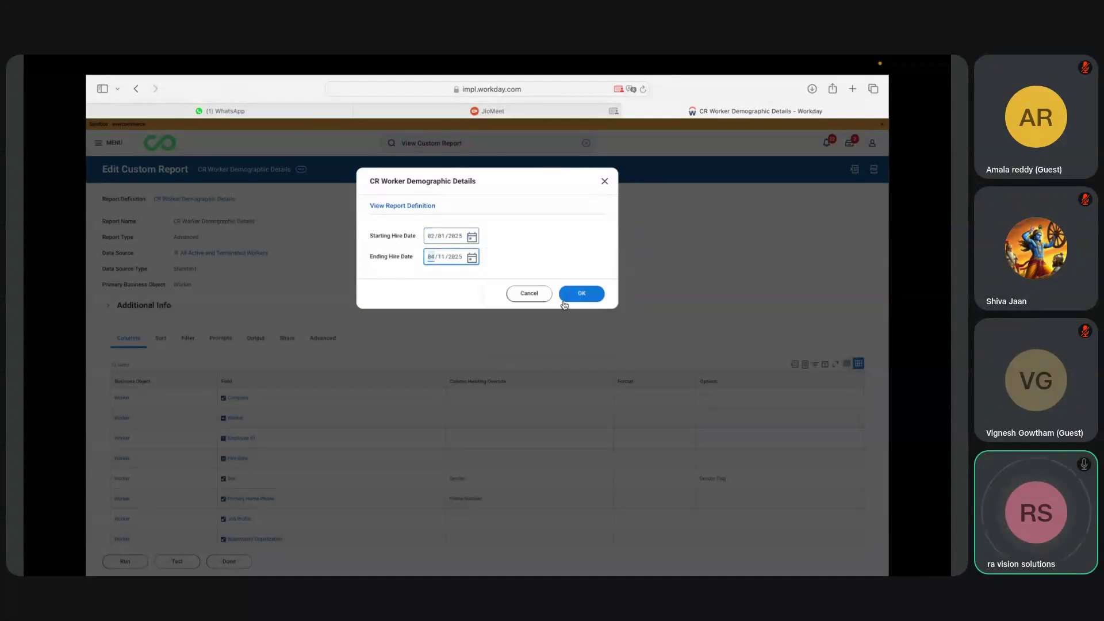
left_click(581, 295)
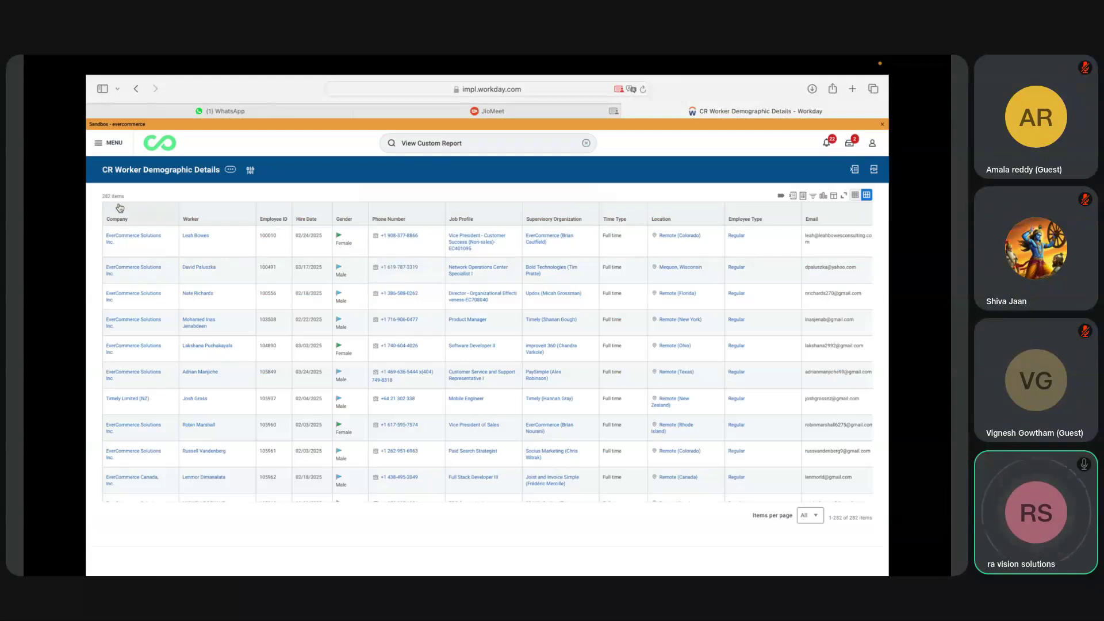
Check the prompted report's date range by sorting the Hire Date column ascending and then descending.
left_click(311, 225)
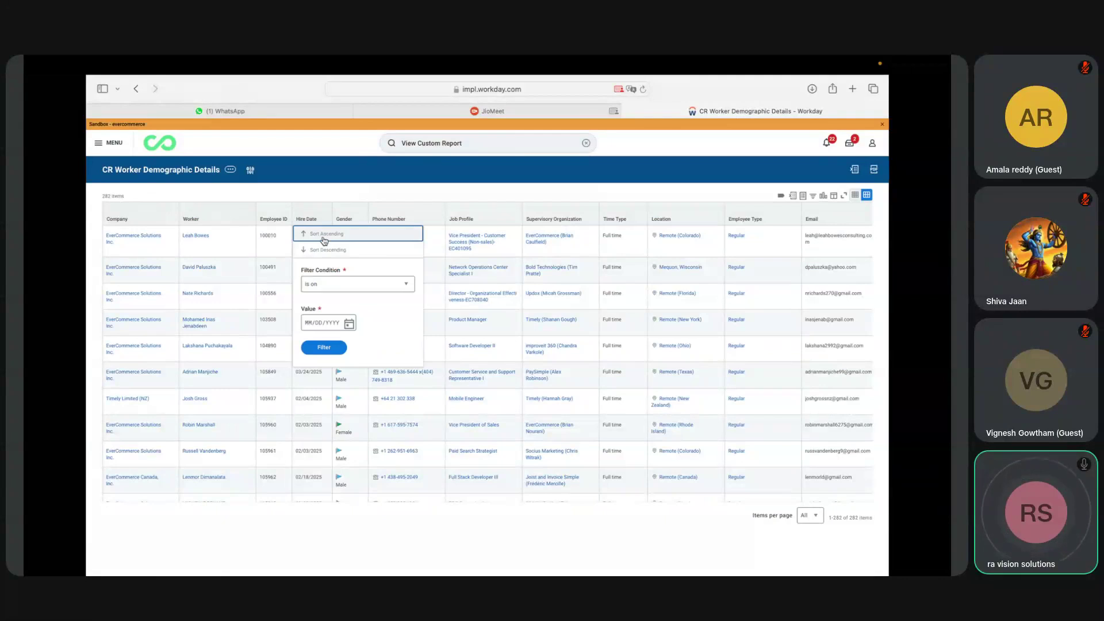
left_click(324, 241)
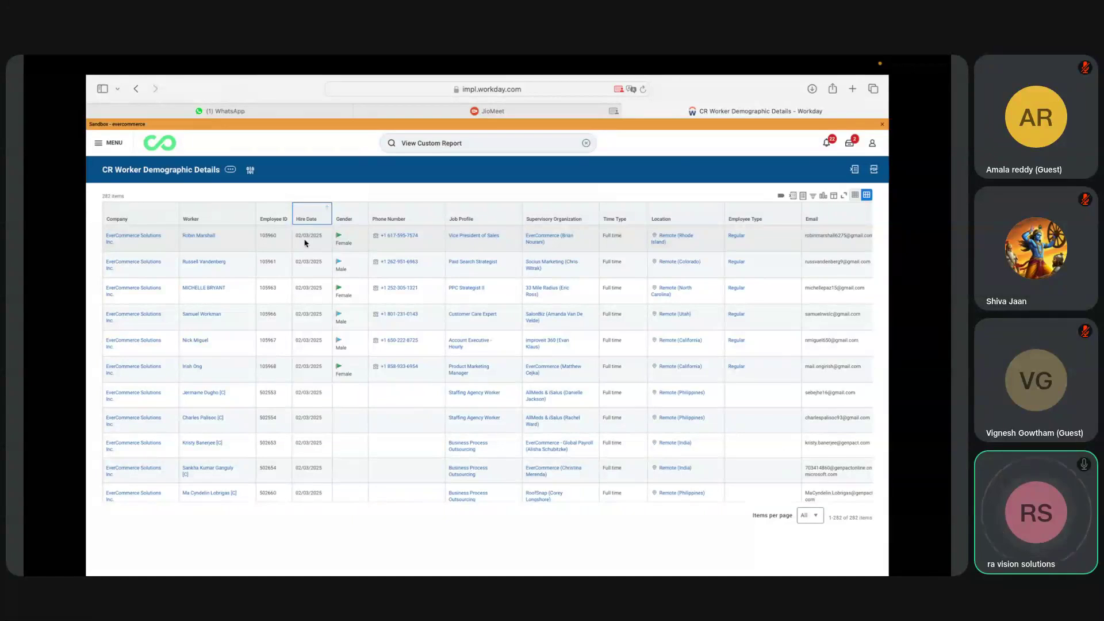
left_click(326, 213)
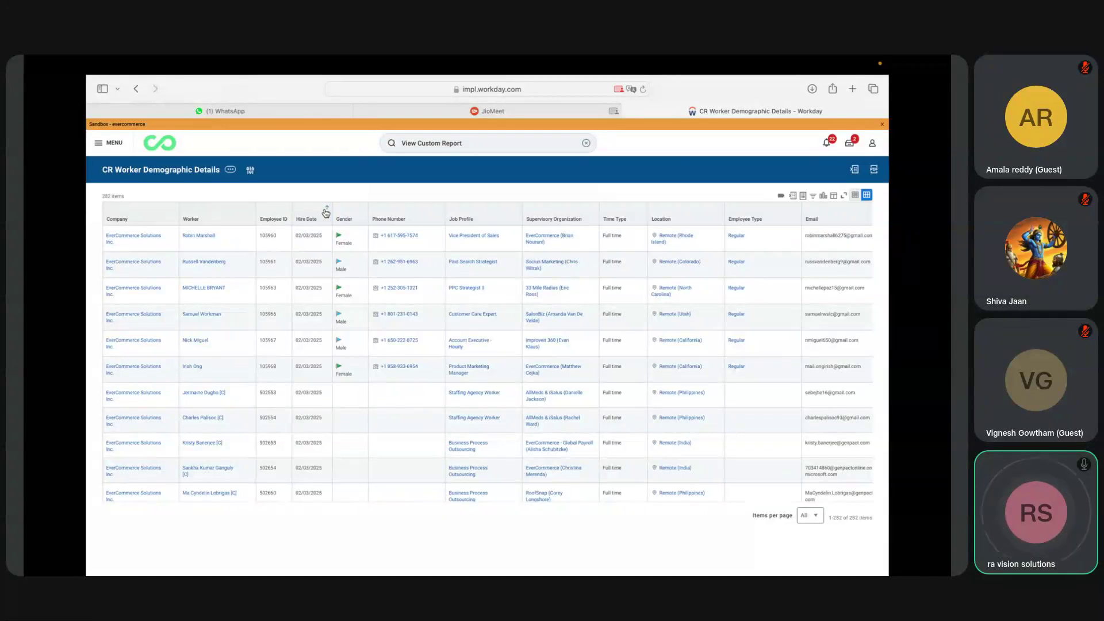
left_click(325, 251)
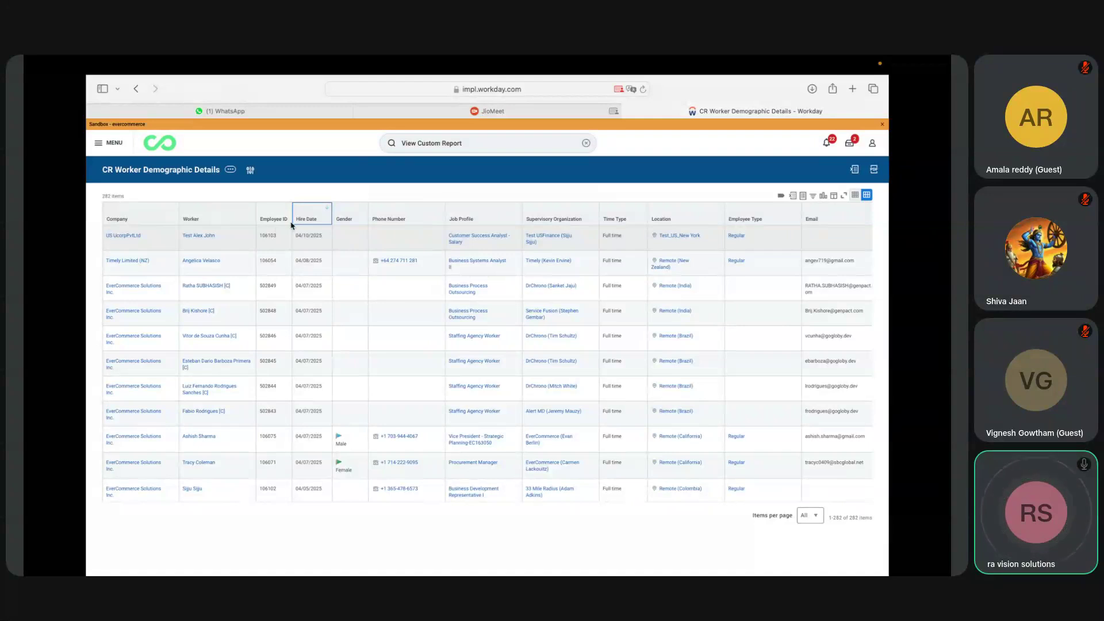
Open the CR Worker Demographic Details report definition in a separate browser tab and close the duplicate copy.
left_click(211, 171, "super")
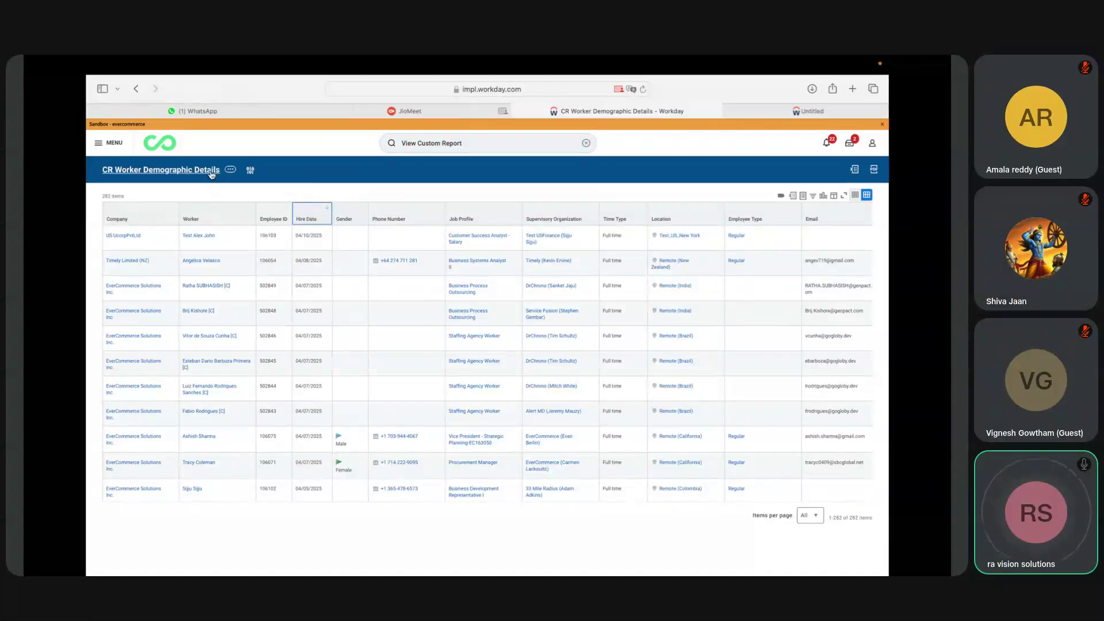
left_click(727, 114)
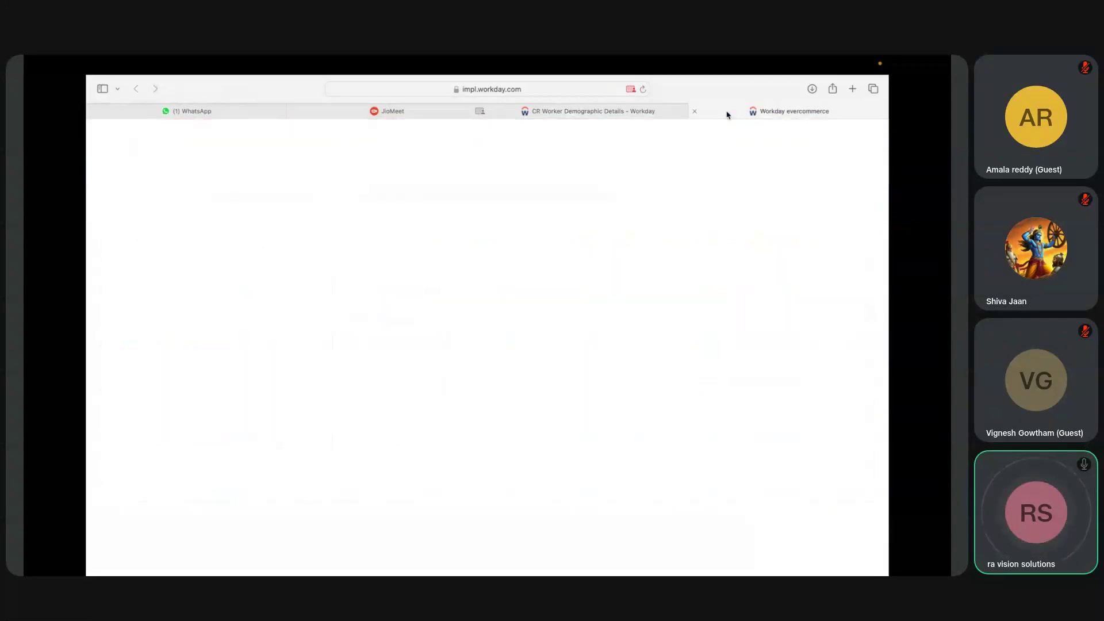
left_click(606, 113)
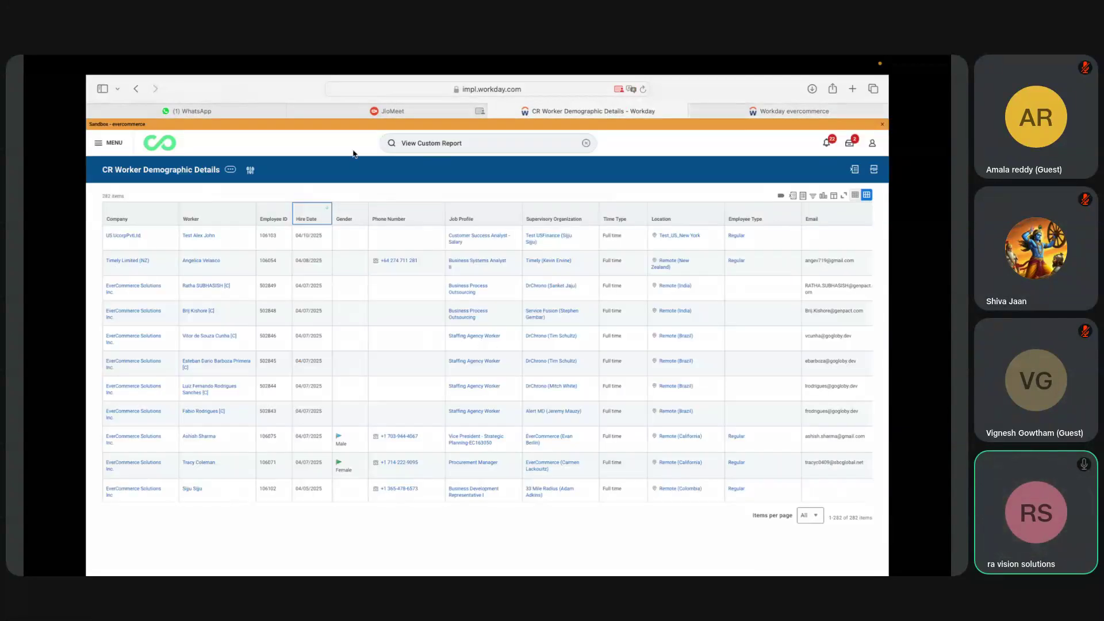
right_click(216, 171)
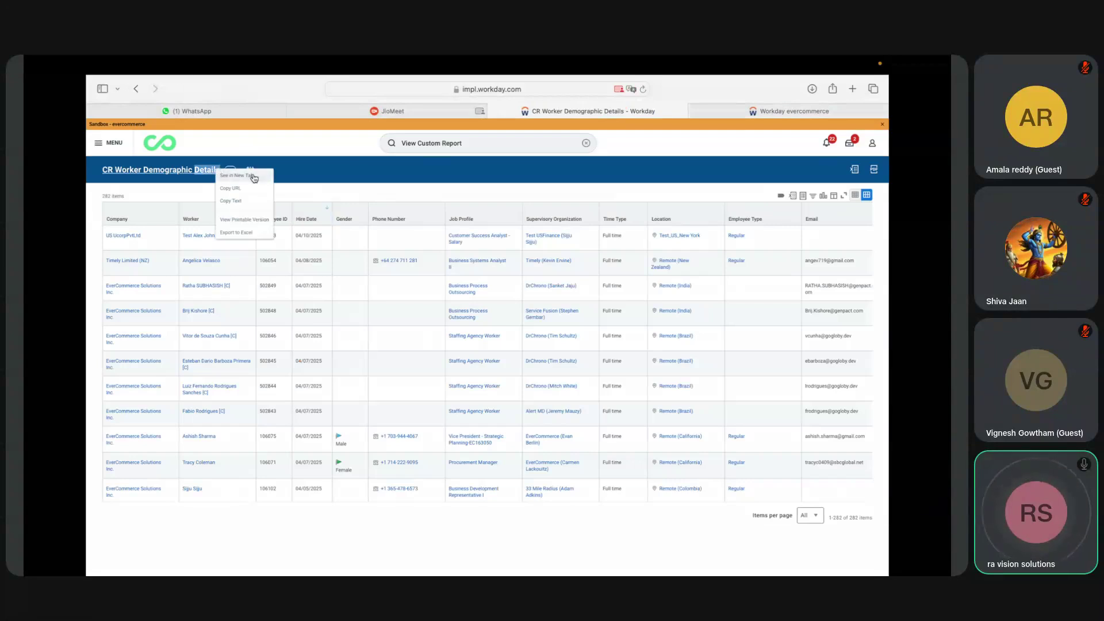
left_click(256, 176)
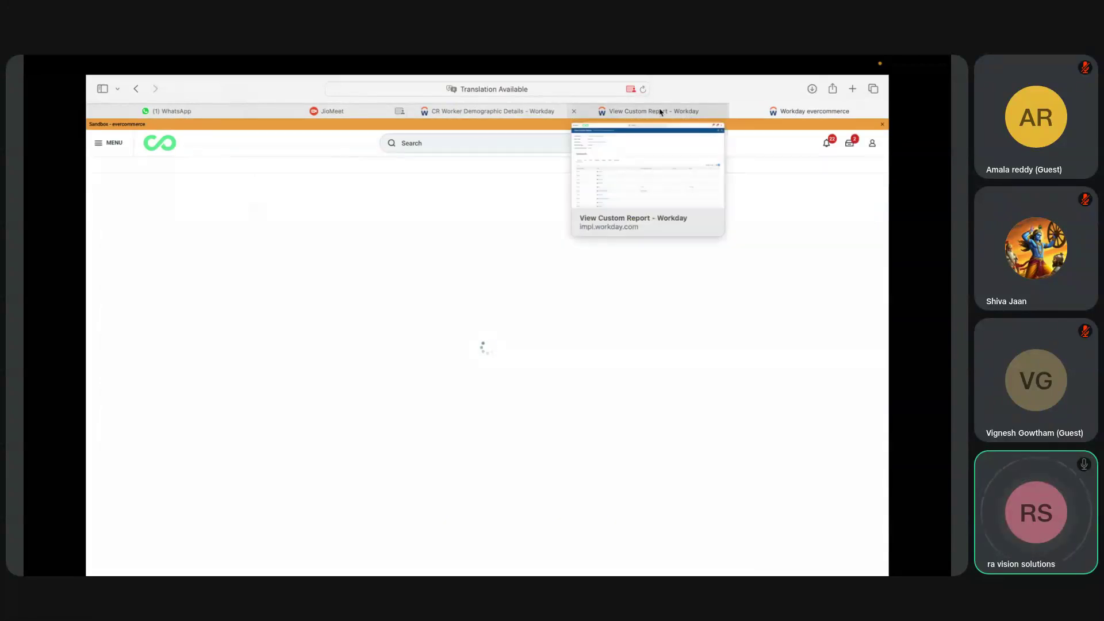
left_click(660, 112)
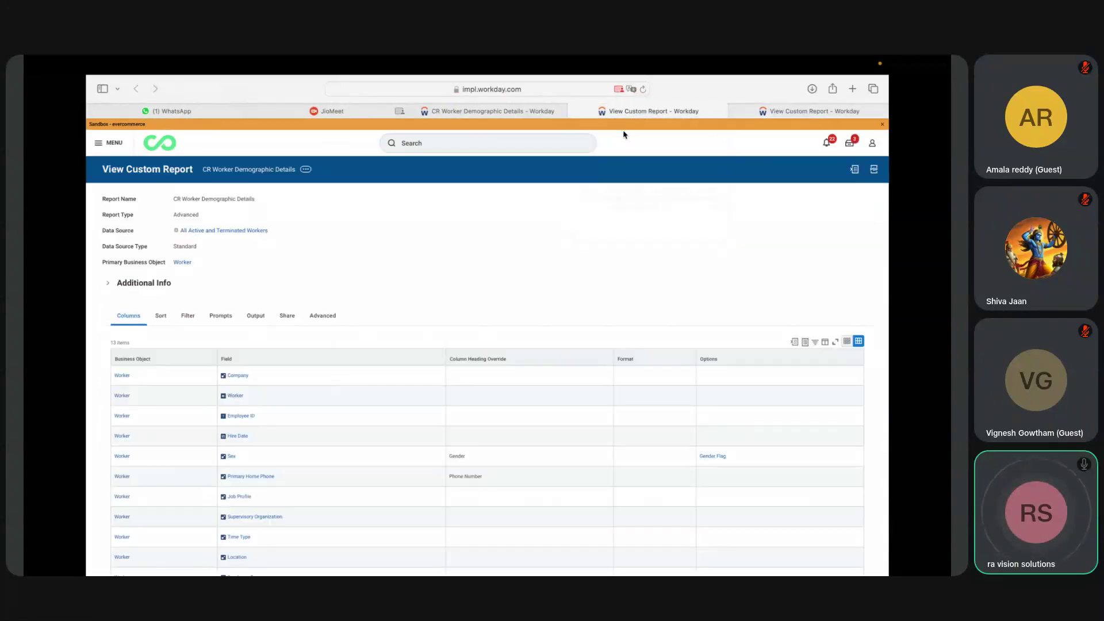
left_click(767, 111)
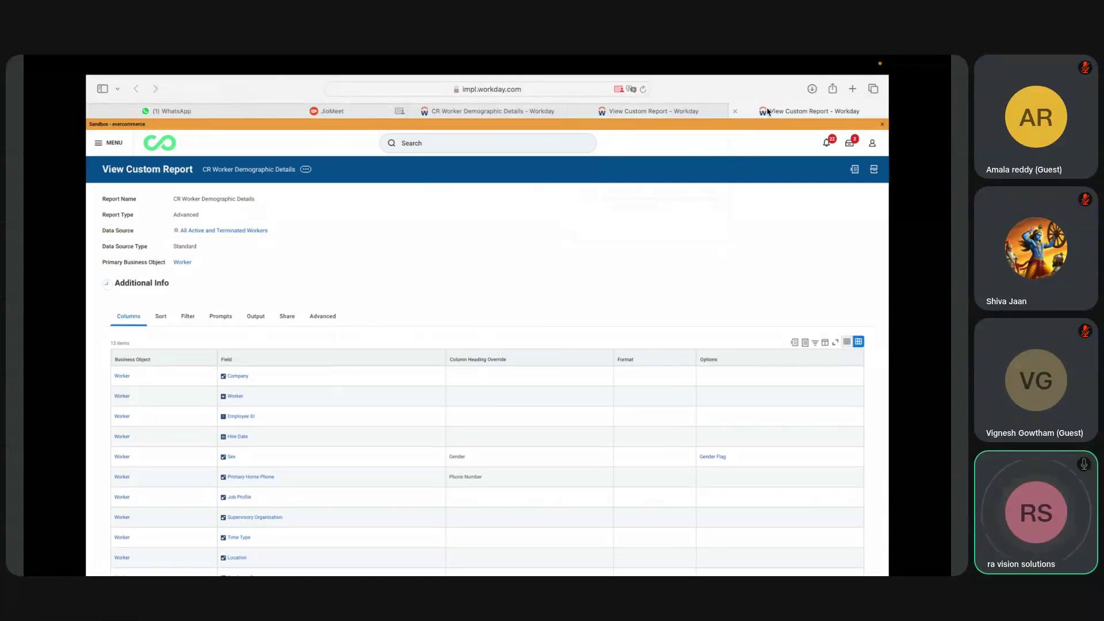
left_click(736, 111)
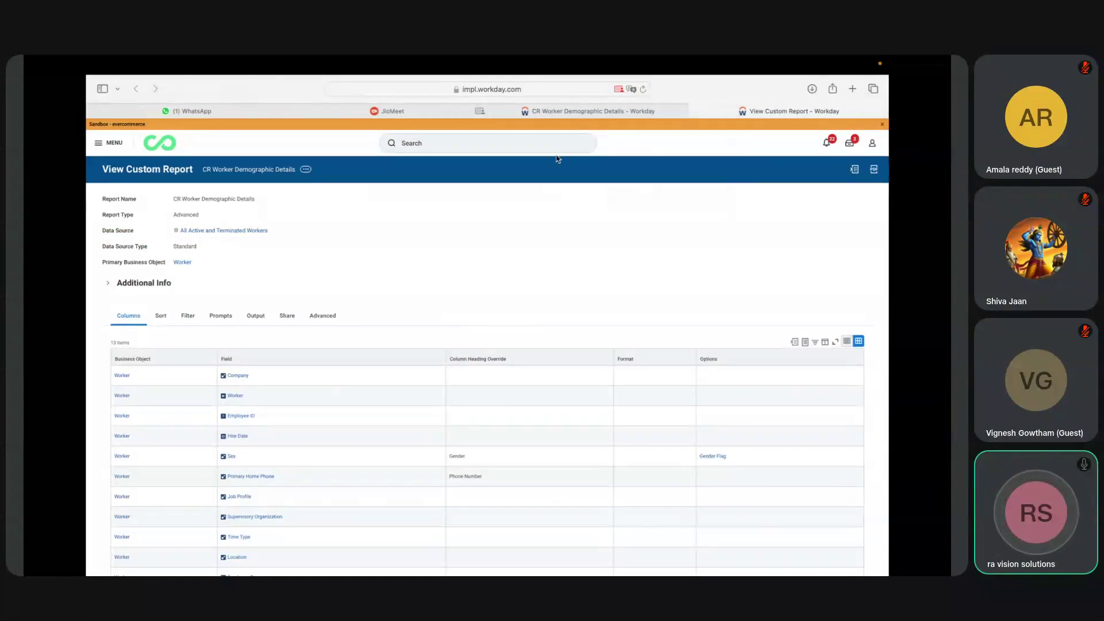
left_click(306, 170)
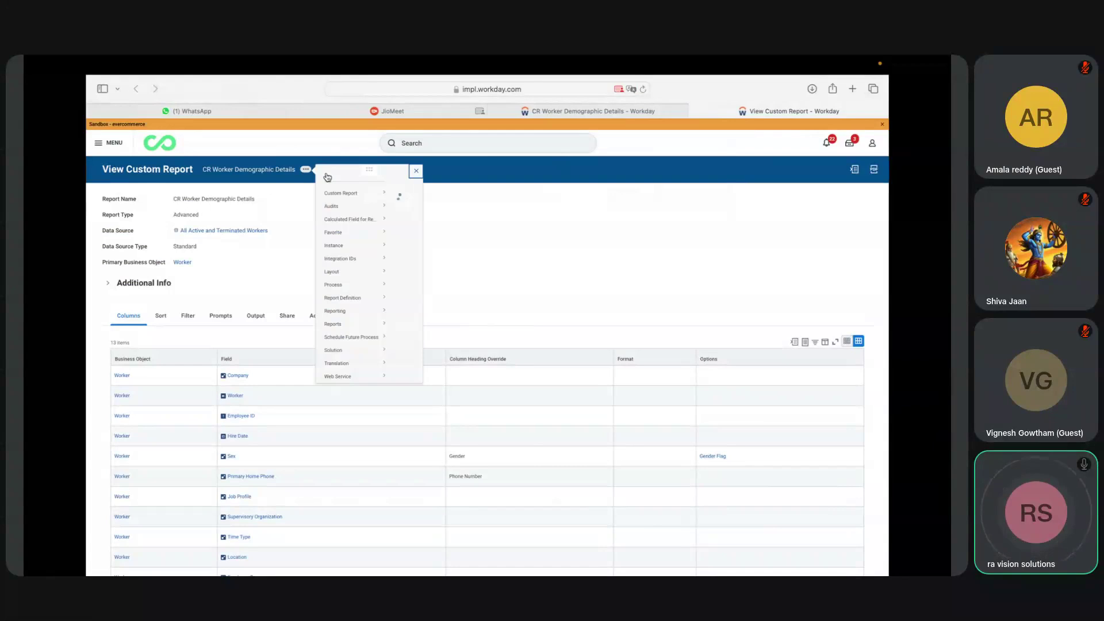
mouse_move(351, 283)
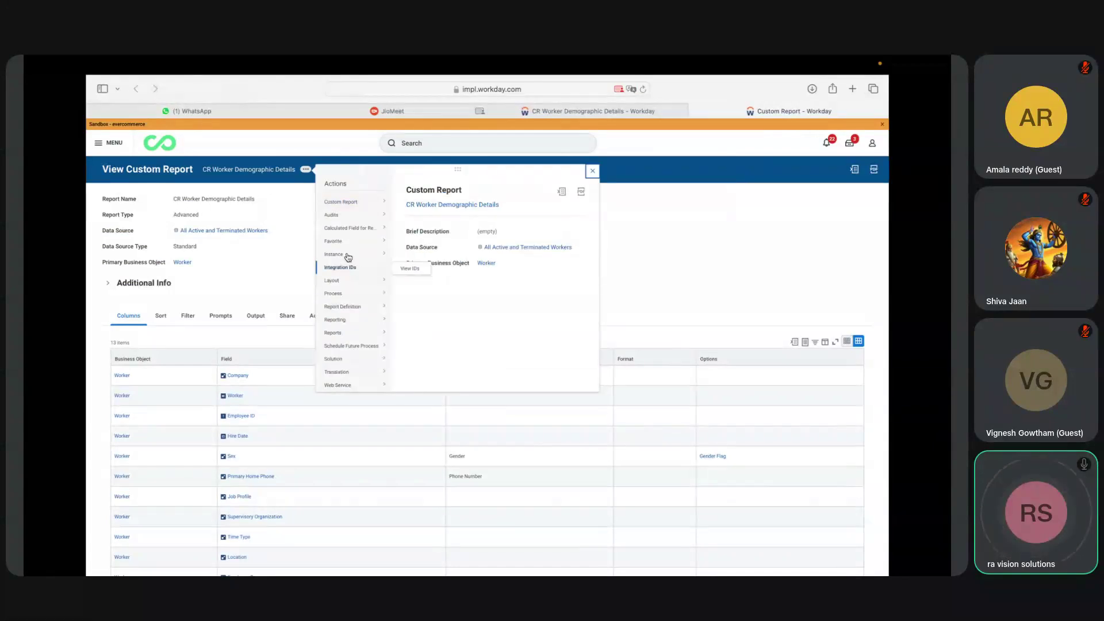
mouse_move(349, 202)
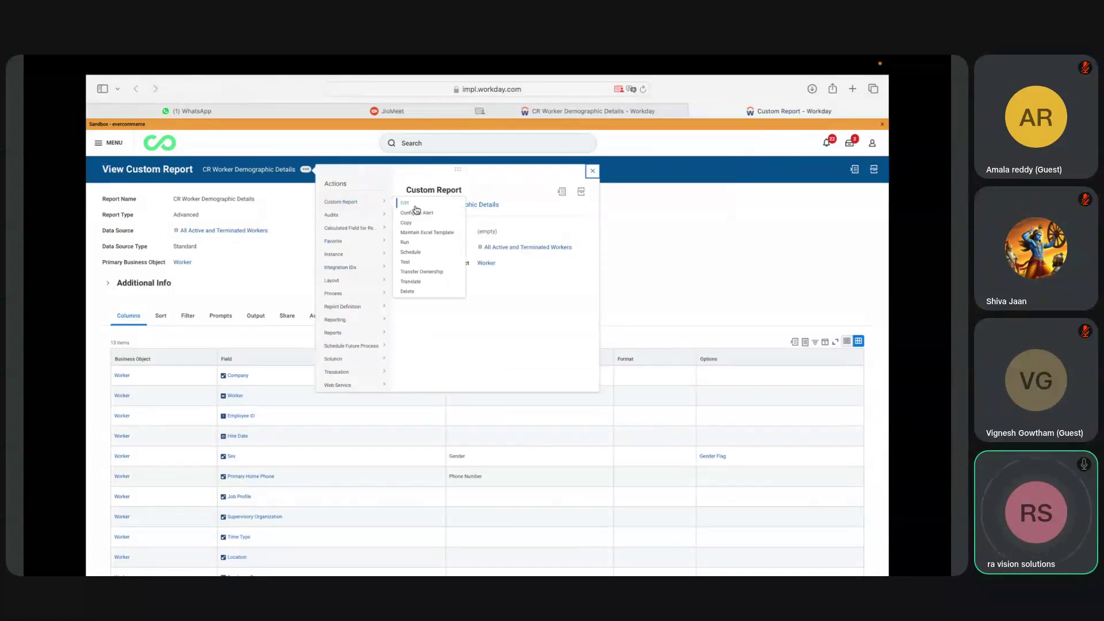
left_click(306, 171)
mouse_move(380, 229)
left_click(409, 241)
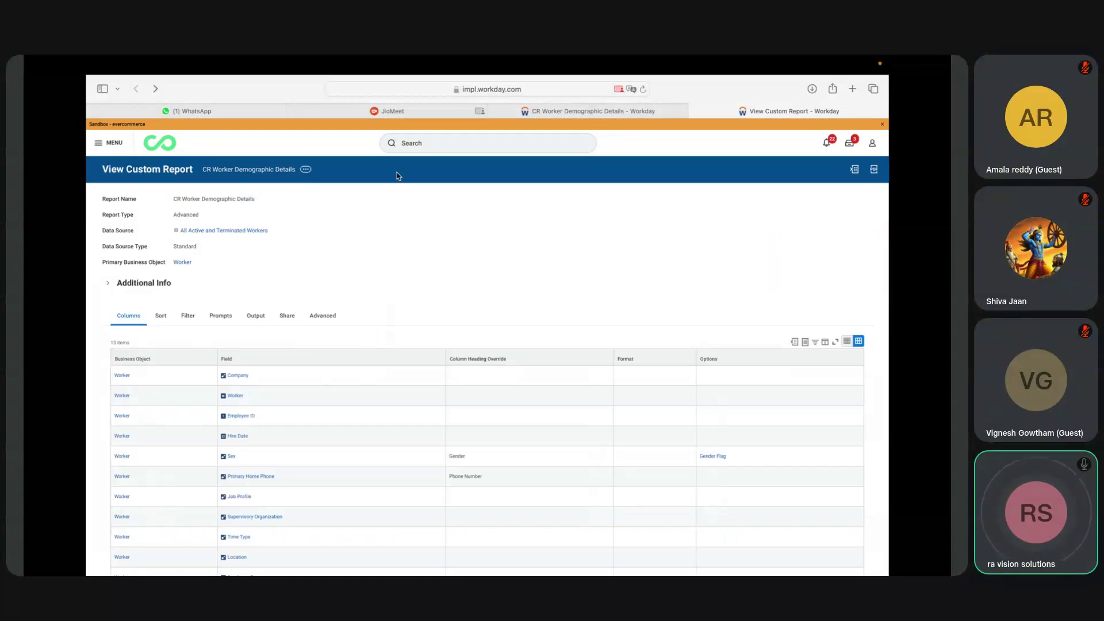
Run the report from its definition with a Starting Hire Date of 01/01/2025 and an Ending Hire Date of 04/10/2025.
left_click(306, 170)
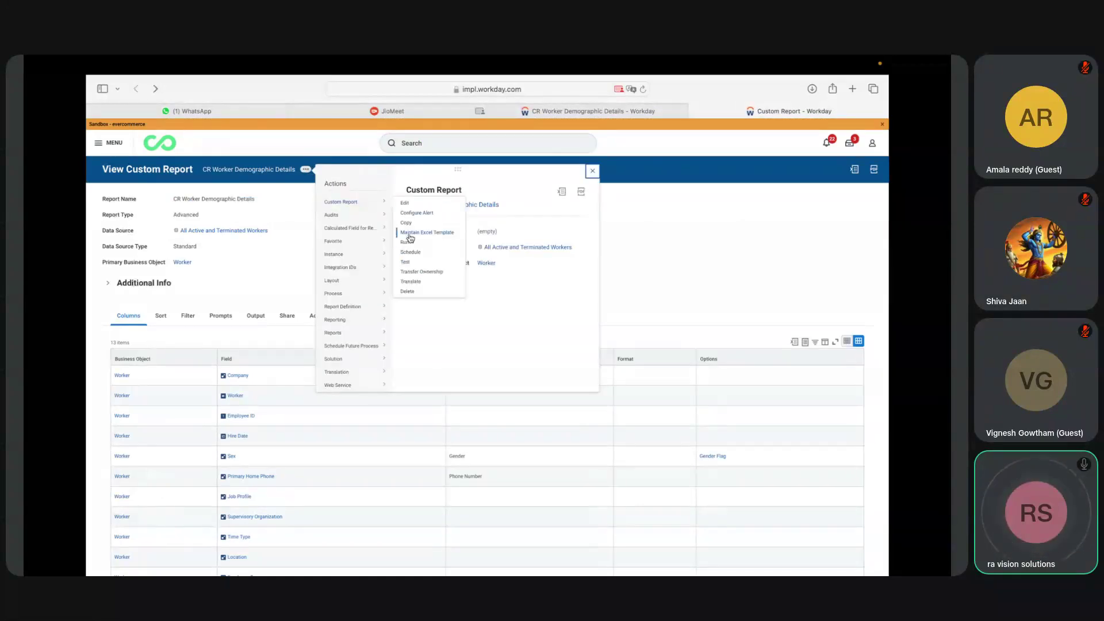
left_click(411, 242)
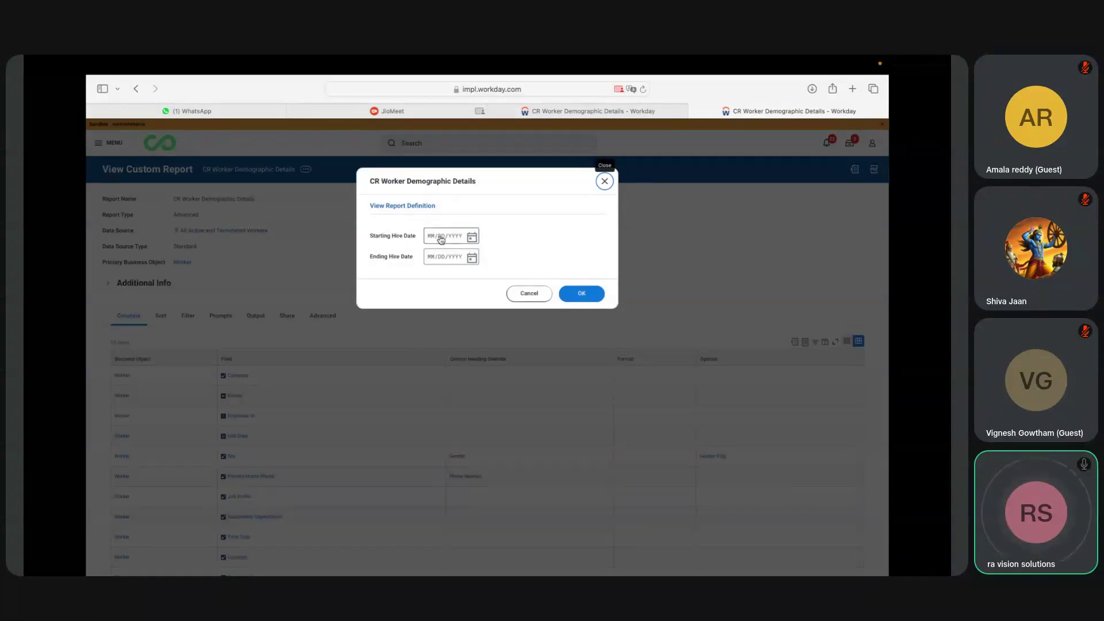
left_click(472, 237)
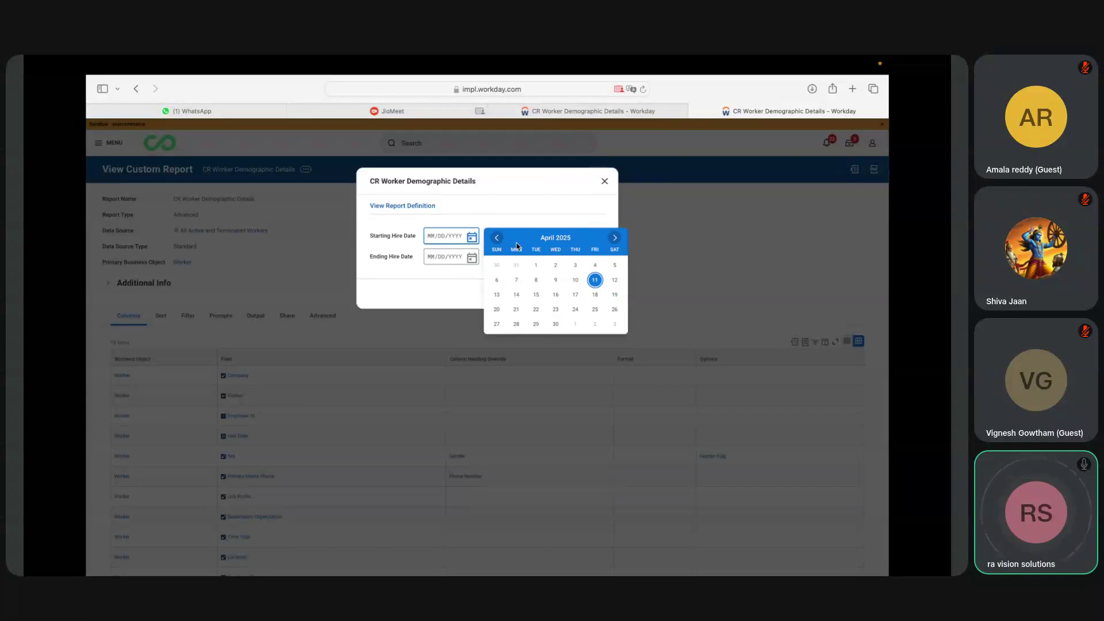
left_click(498, 239)
left_click(496, 239)
left_click(496, 239)
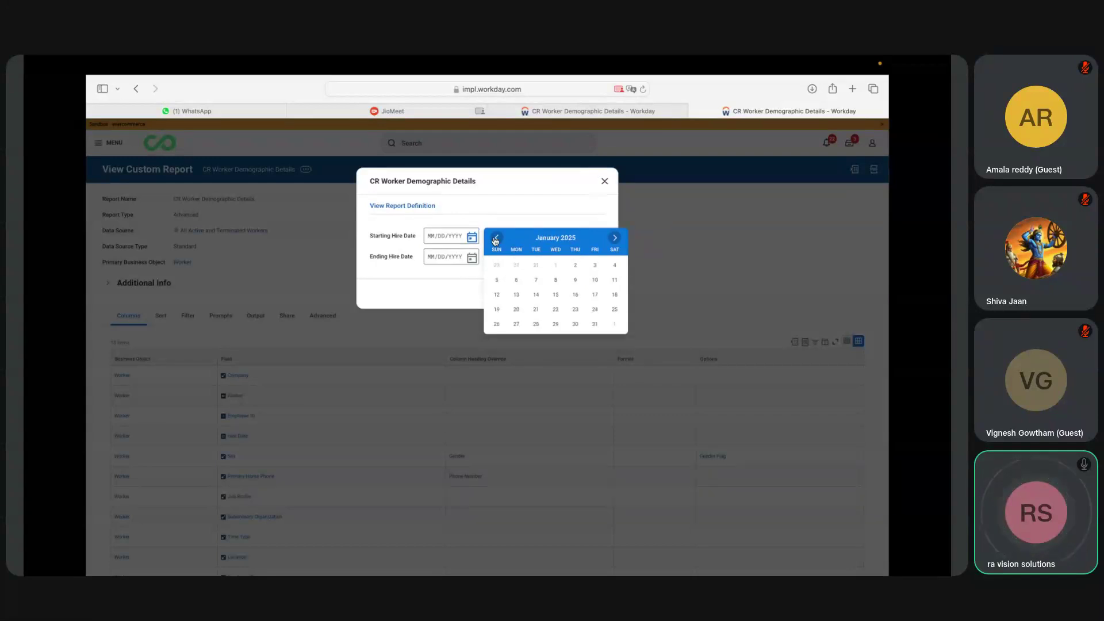
left_click(557, 265)
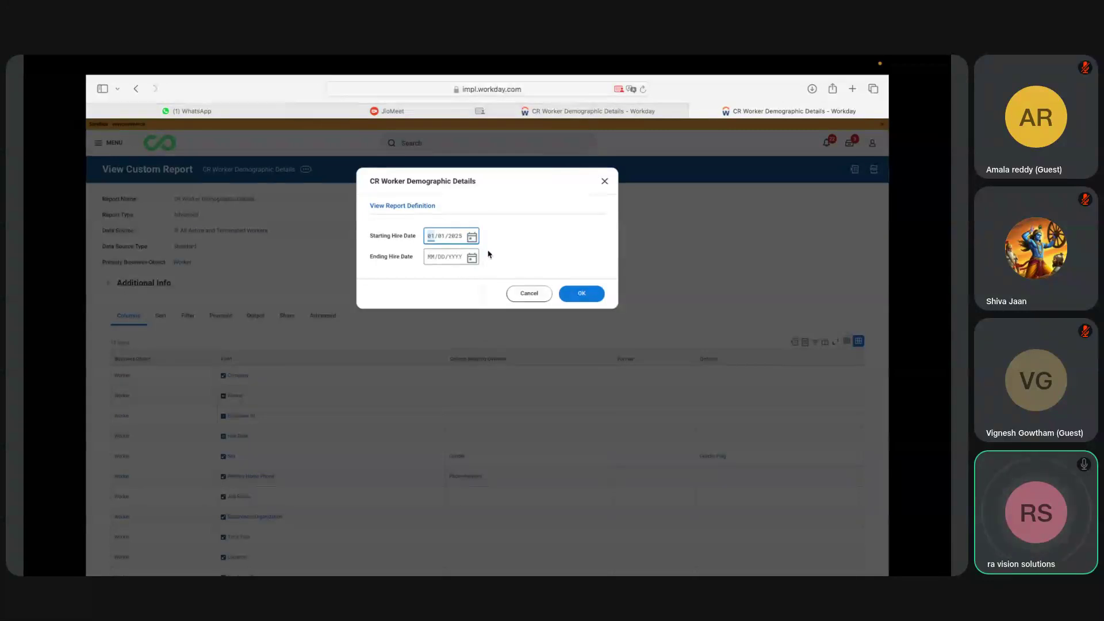
left_click(471, 258)
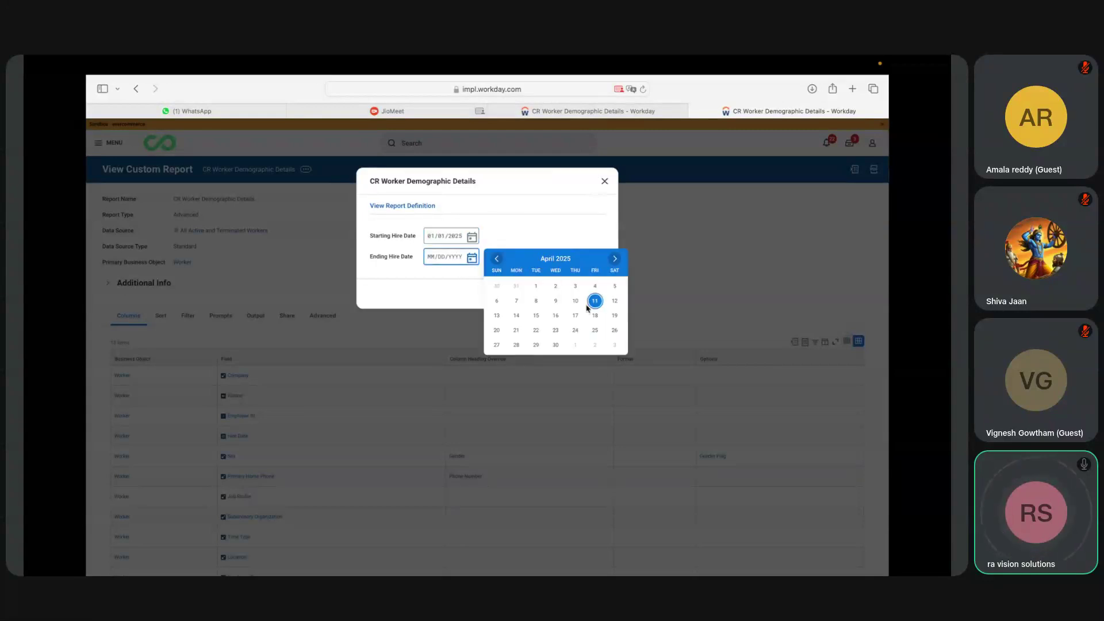
left_click(576, 302)
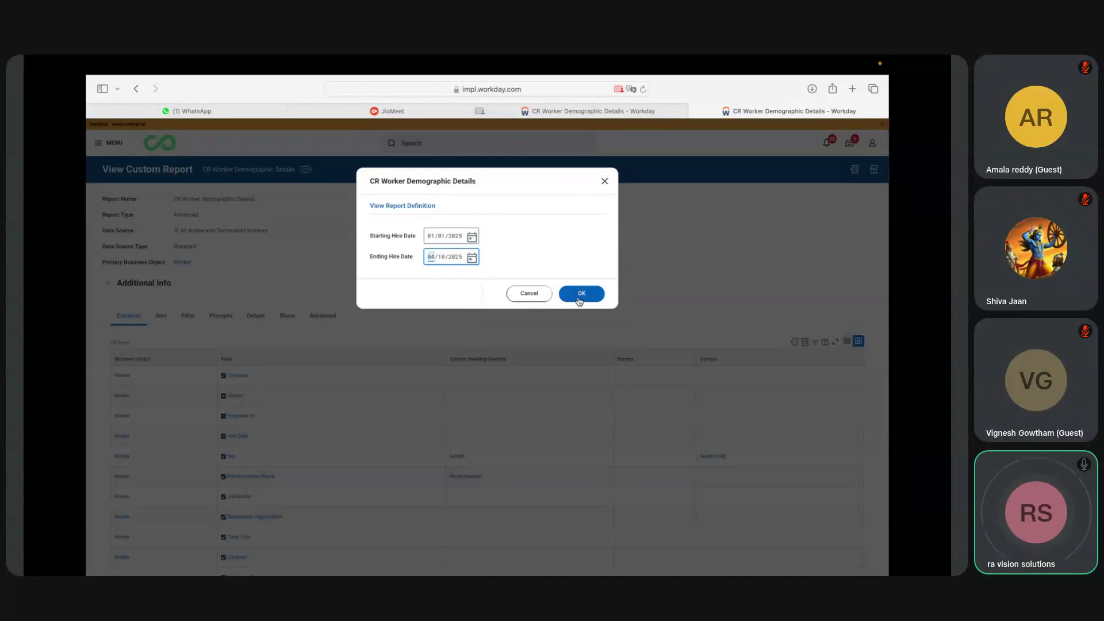
left_click(581, 295)
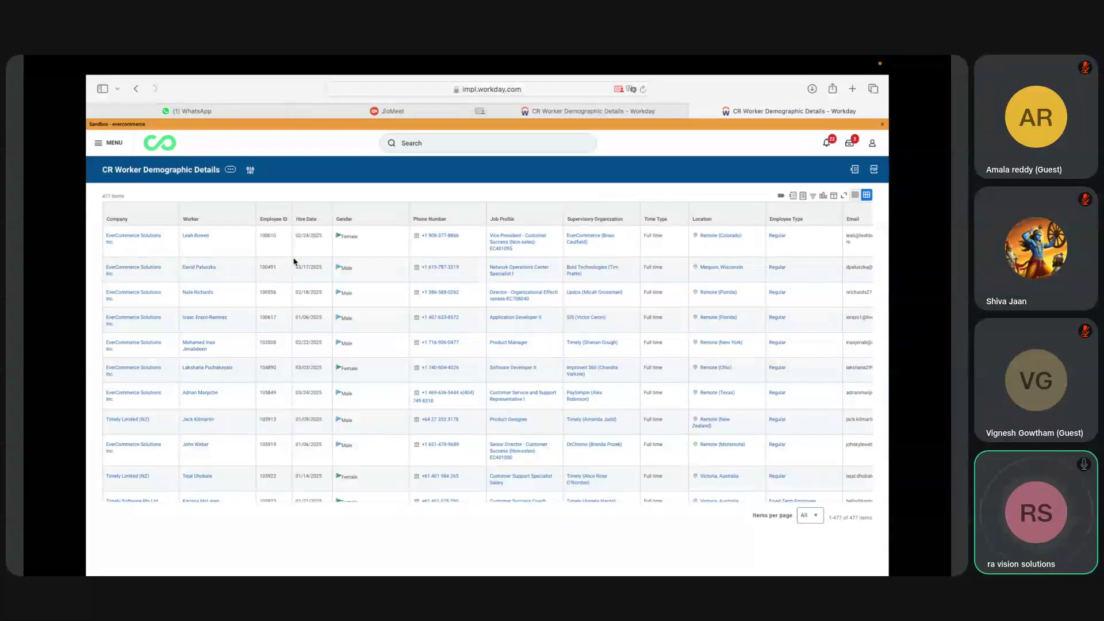
Examine the hire dates in the new results by sorting the Hire Date column ascending and then descending.
left_click(313, 216)
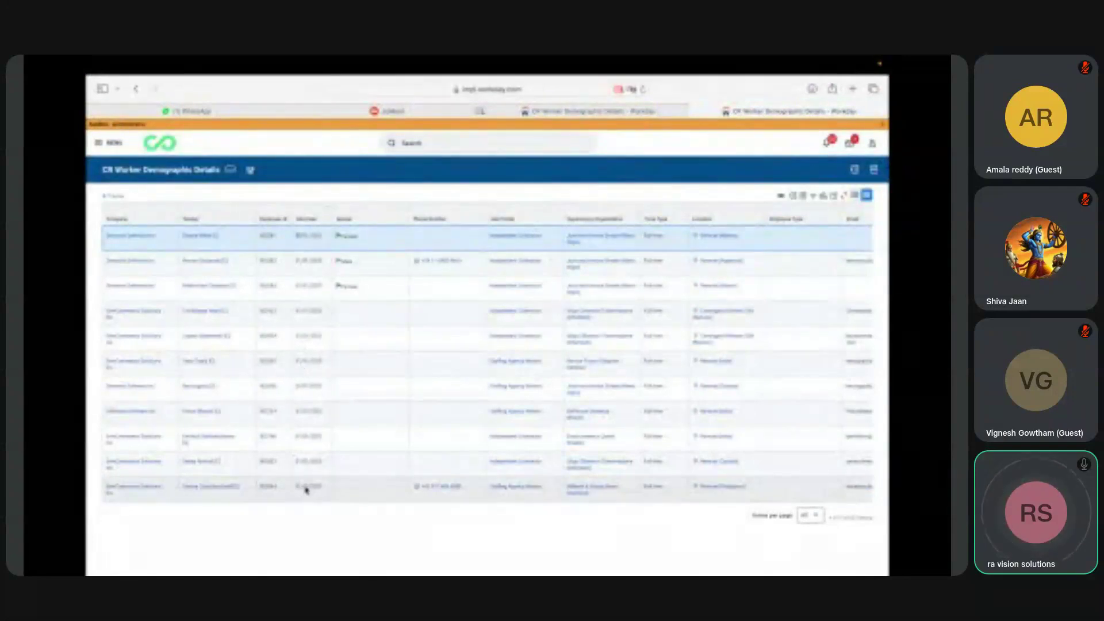
left_click(305, 489)
scroll(306, 490, "down", 5)
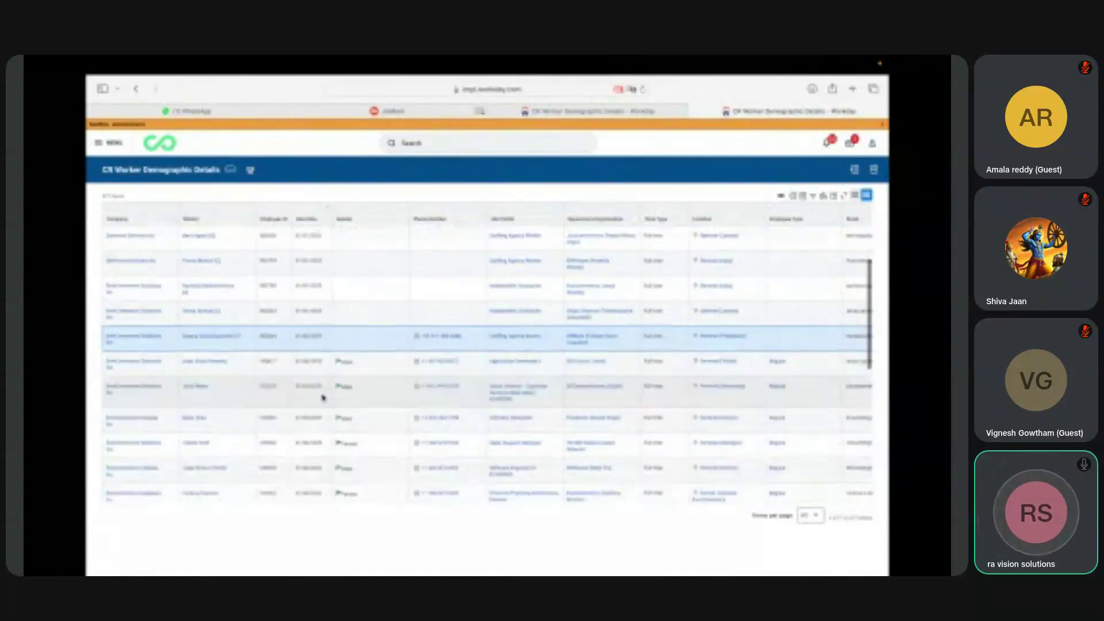
left_click(314, 362)
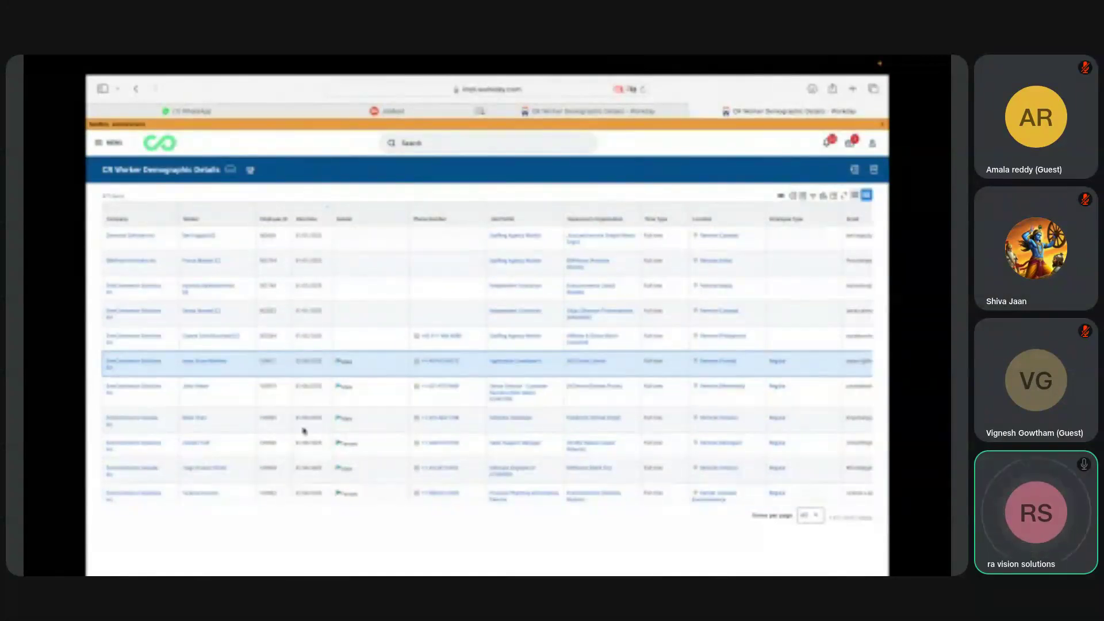
left_click(306, 470)
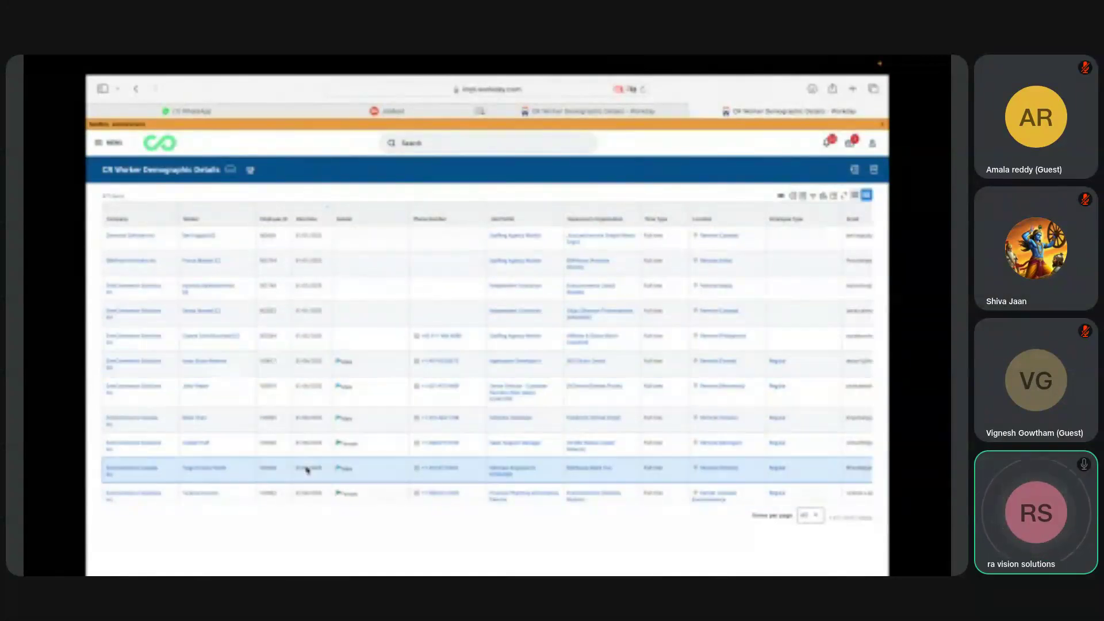
scroll(307, 471, "down", 4)
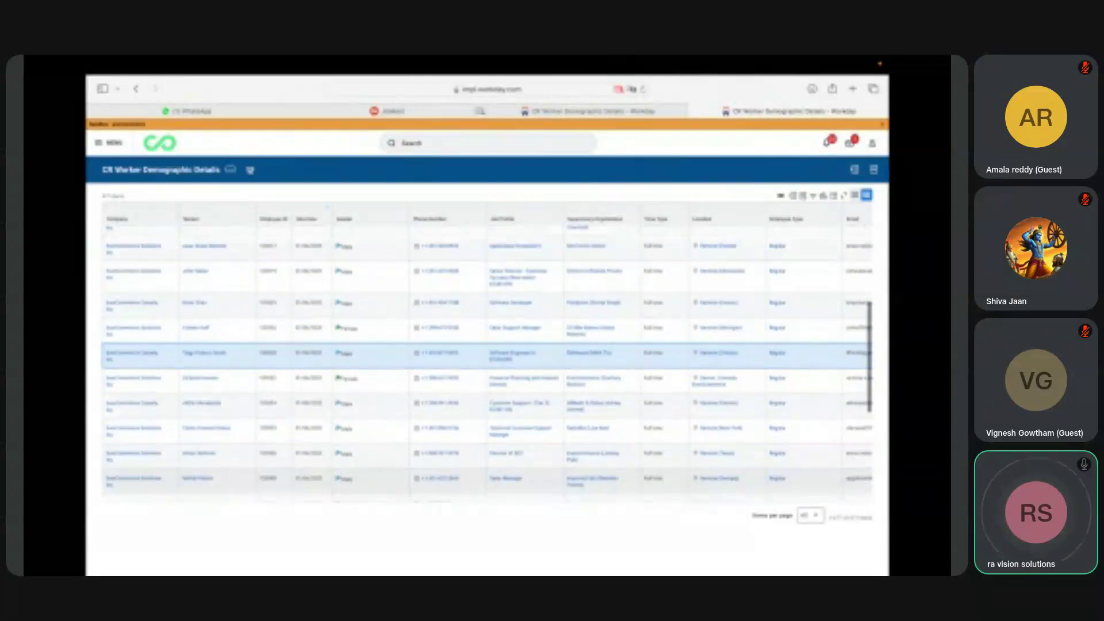
scroll(487, 364, "up", 10)
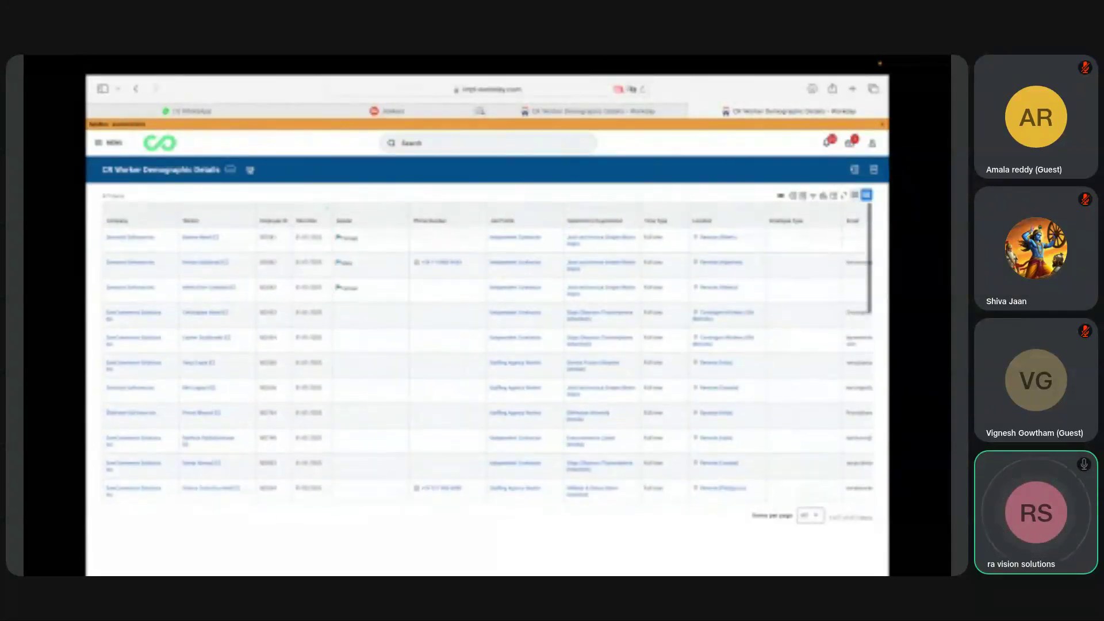
left_click(326, 212)
left_click(319, 254)
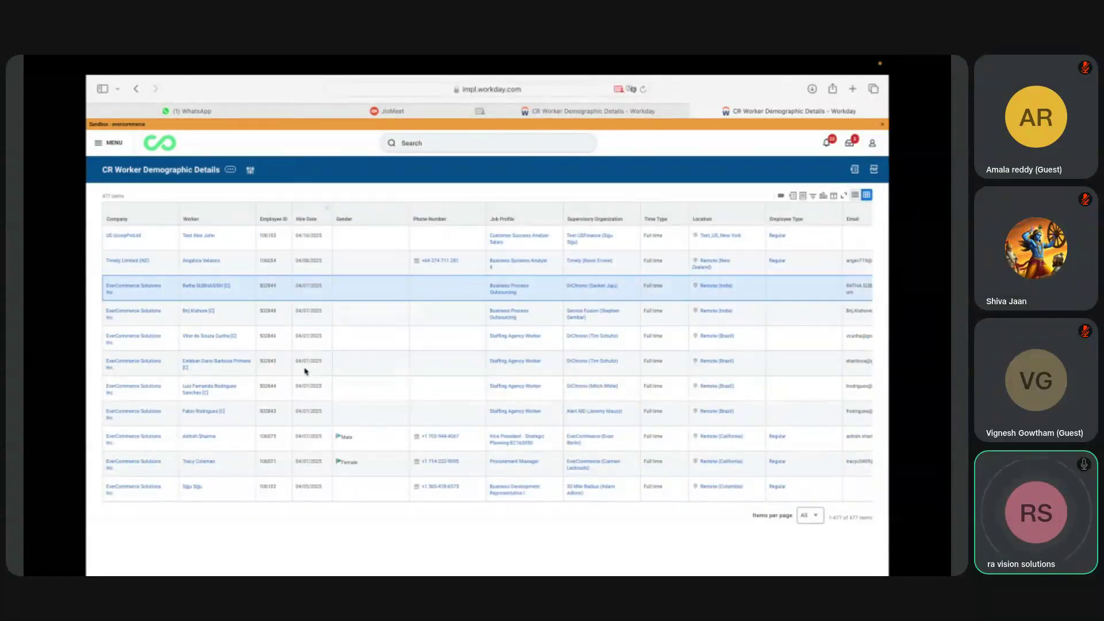
mouse_move(231, 240)
left_click(233, 171)
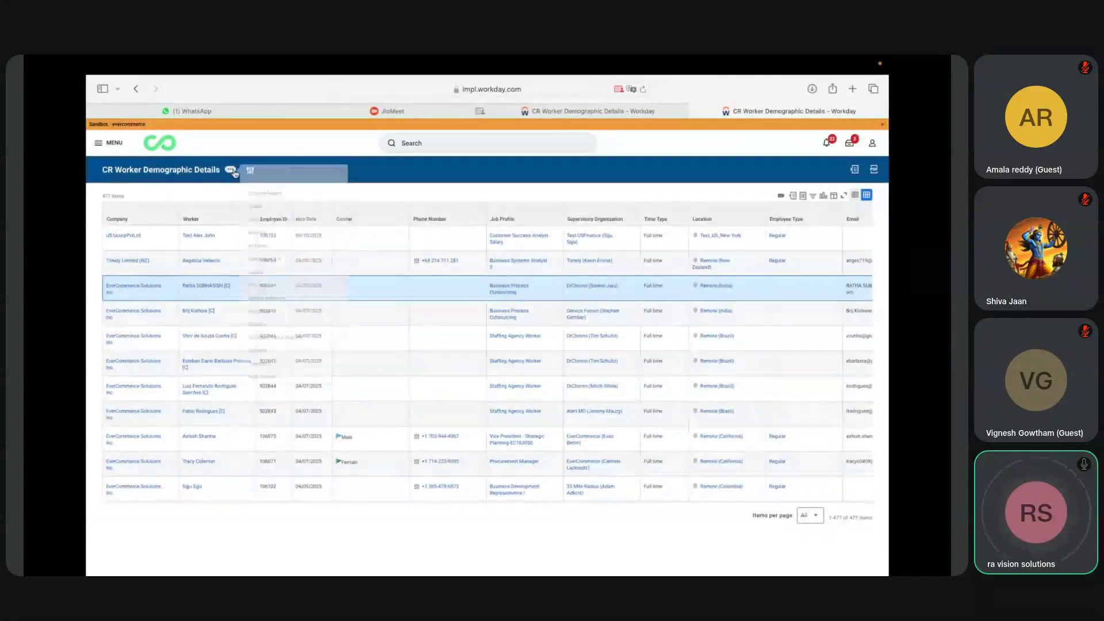
mouse_move(275, 196)
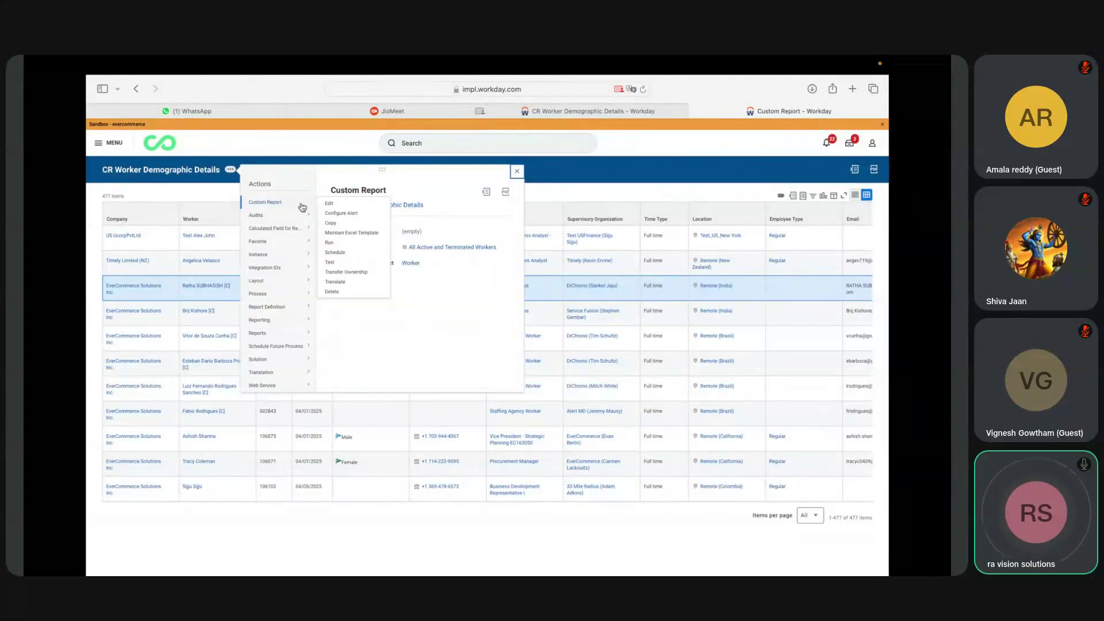
left_click(338, 245)
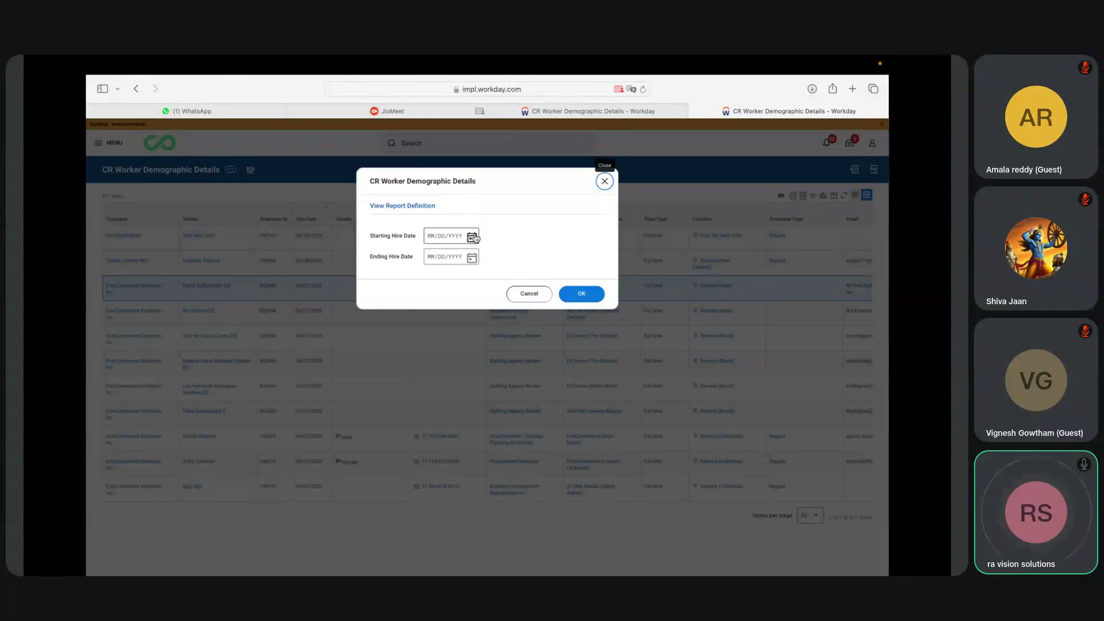
left_click(517, 294)
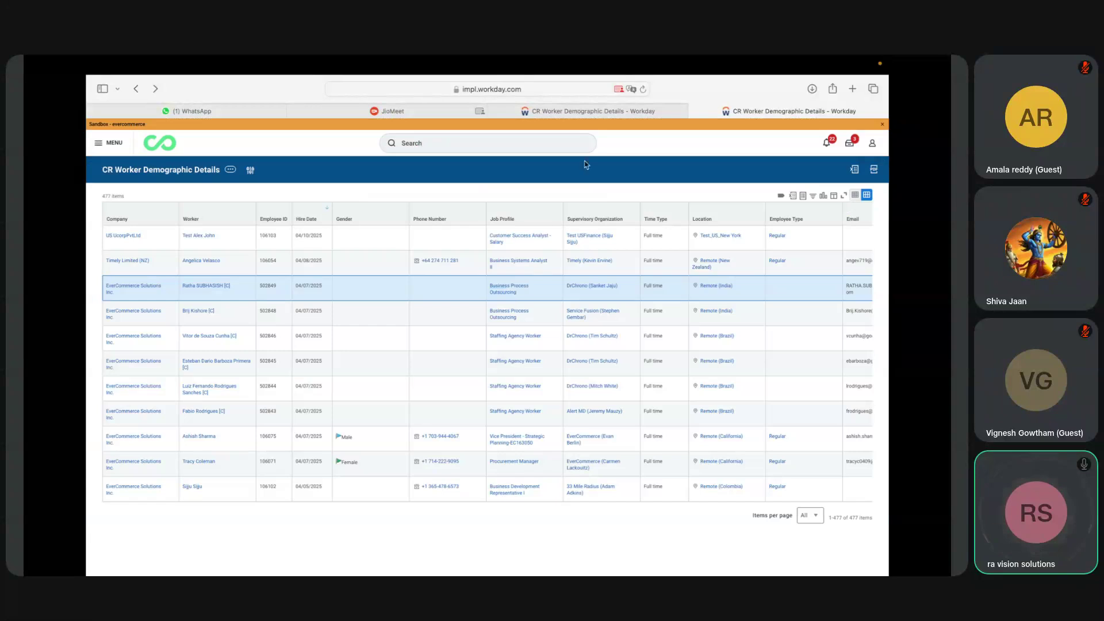
Return to the earlier report results in the other browser tab and open the report's definition for editing.
left_click(576, 114)
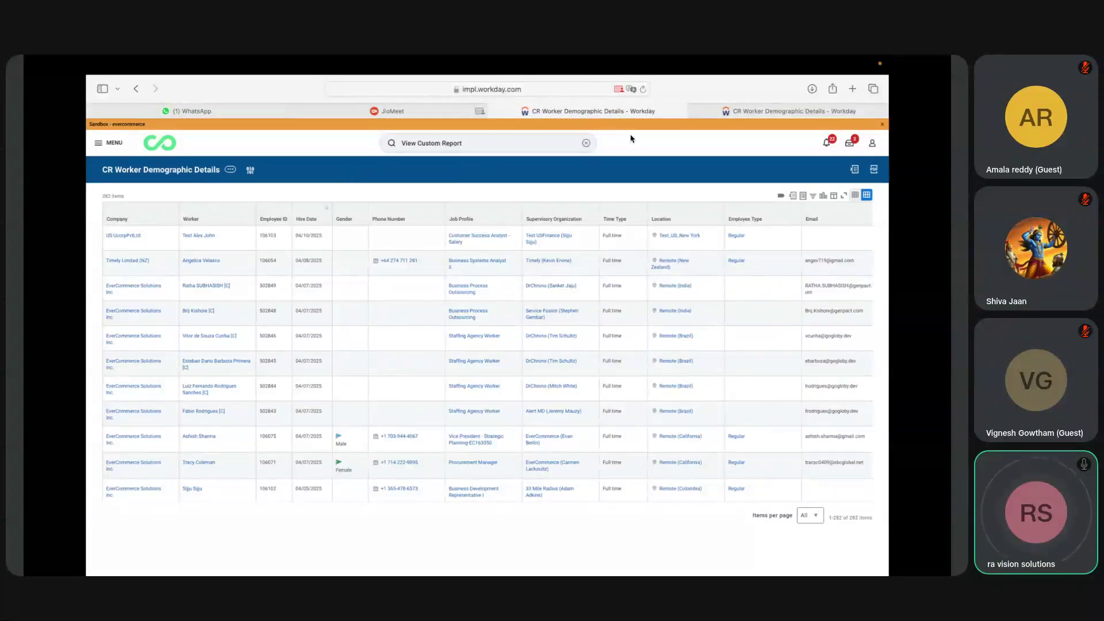
left_click(231, 170)
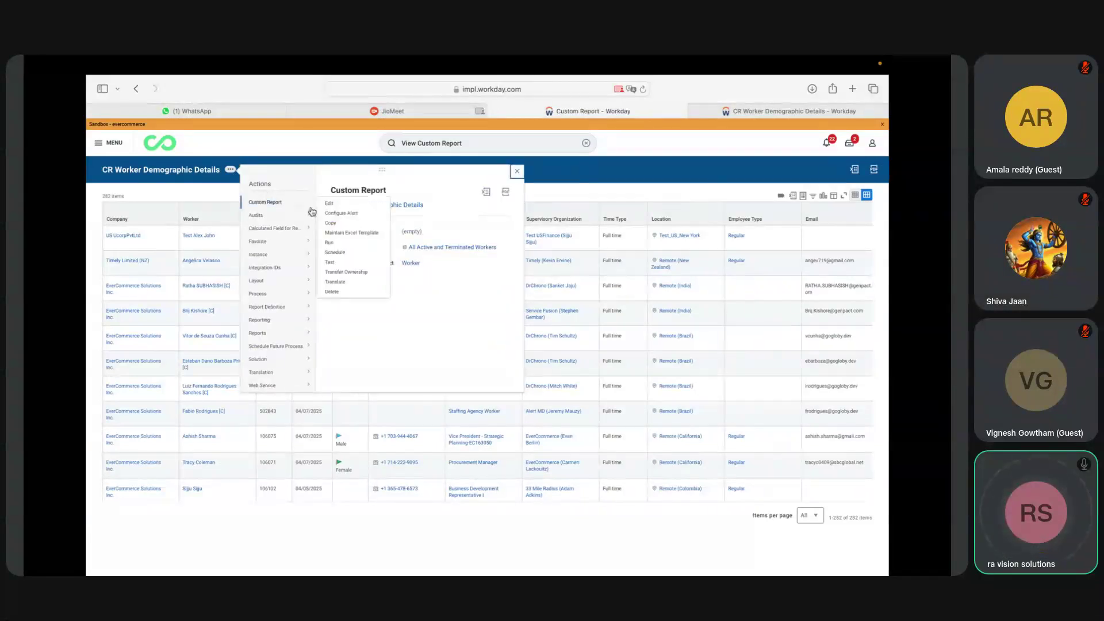
left_click(332, 204)
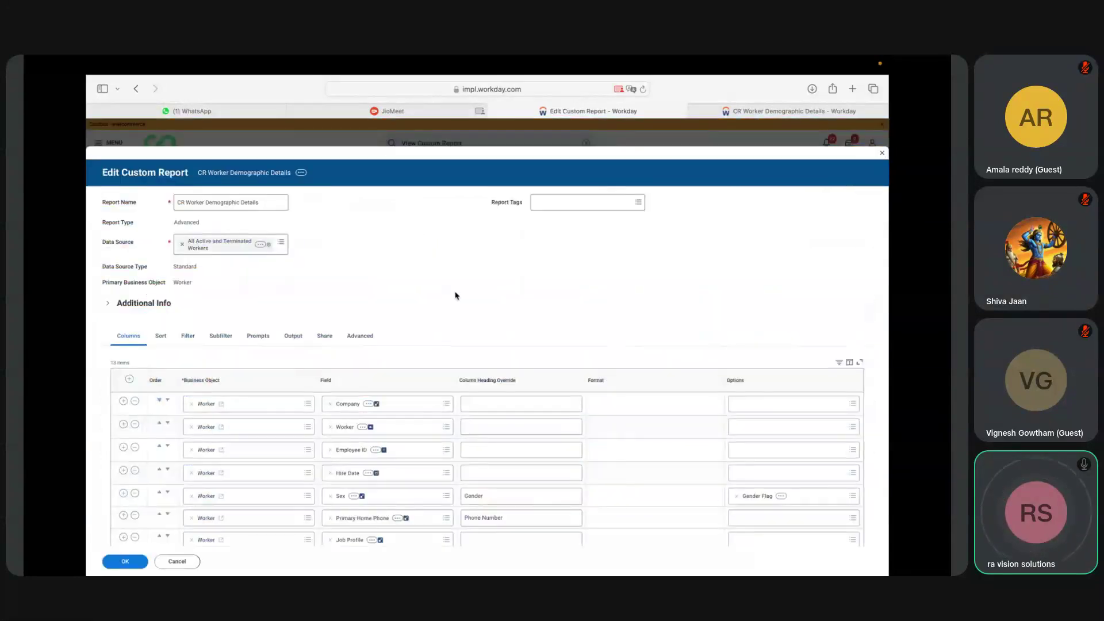
scroll(456, 296, "down", 5)
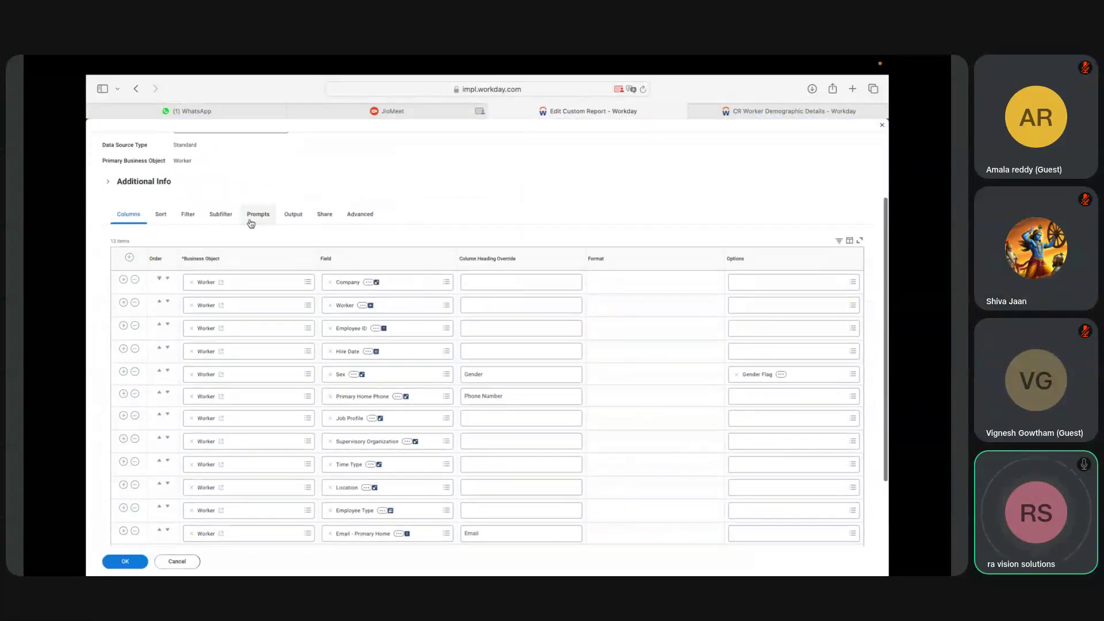
Show the report's filter conditions, and run the report in the results tab with both hire dates left blank.
left_click(190, 214)
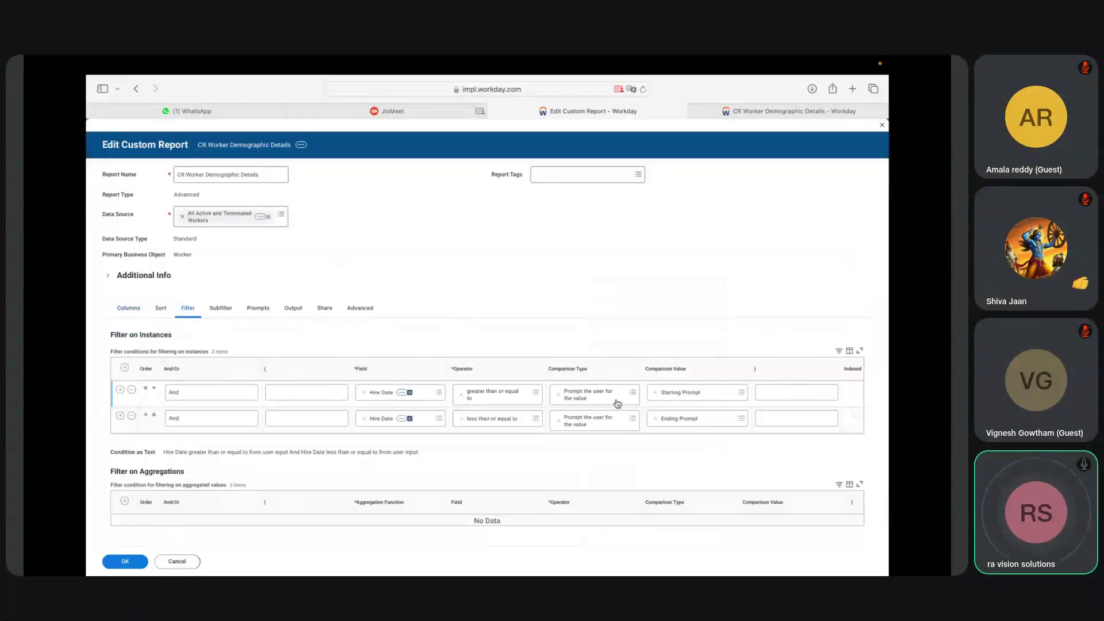
left_click(743, 113)
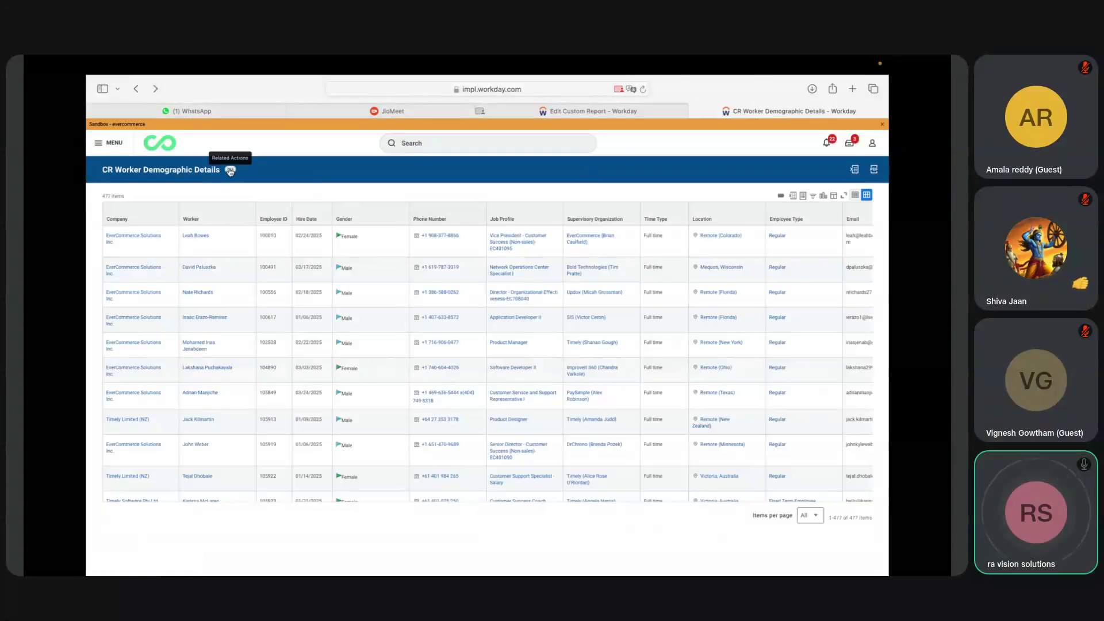
left_click(230, 169)
mouse_move(290, 205)
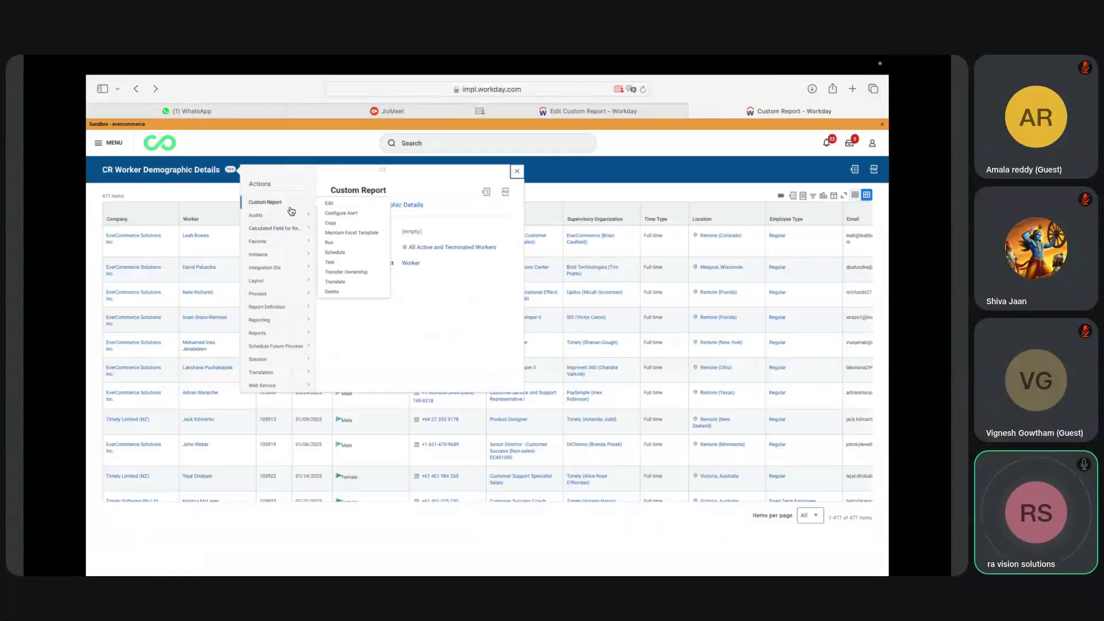
left_click(338, 244)
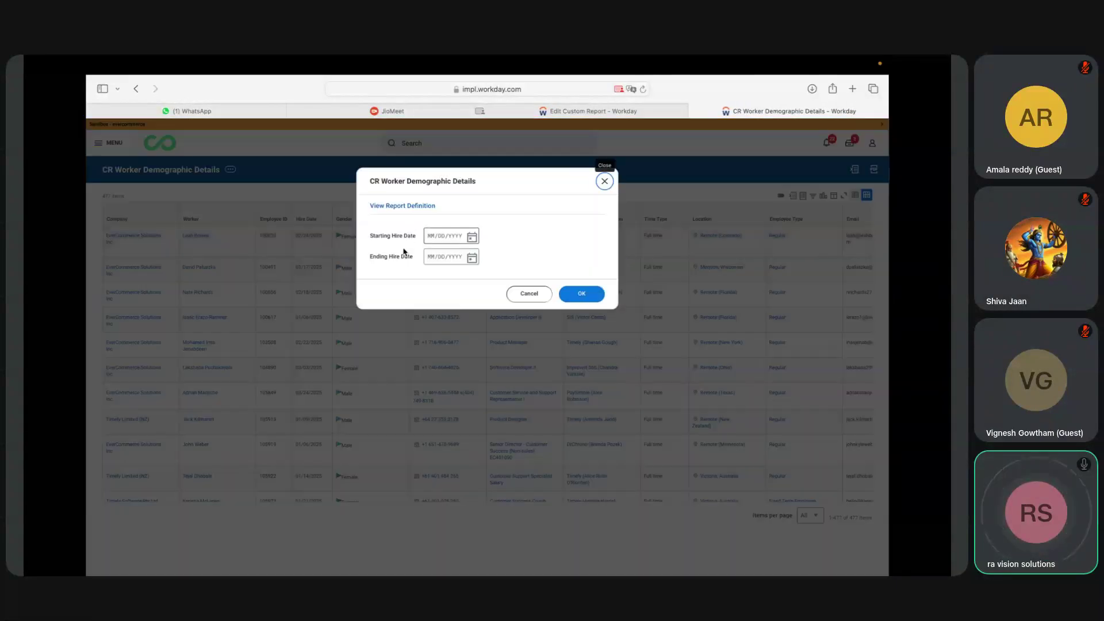
left_click(582, 297)
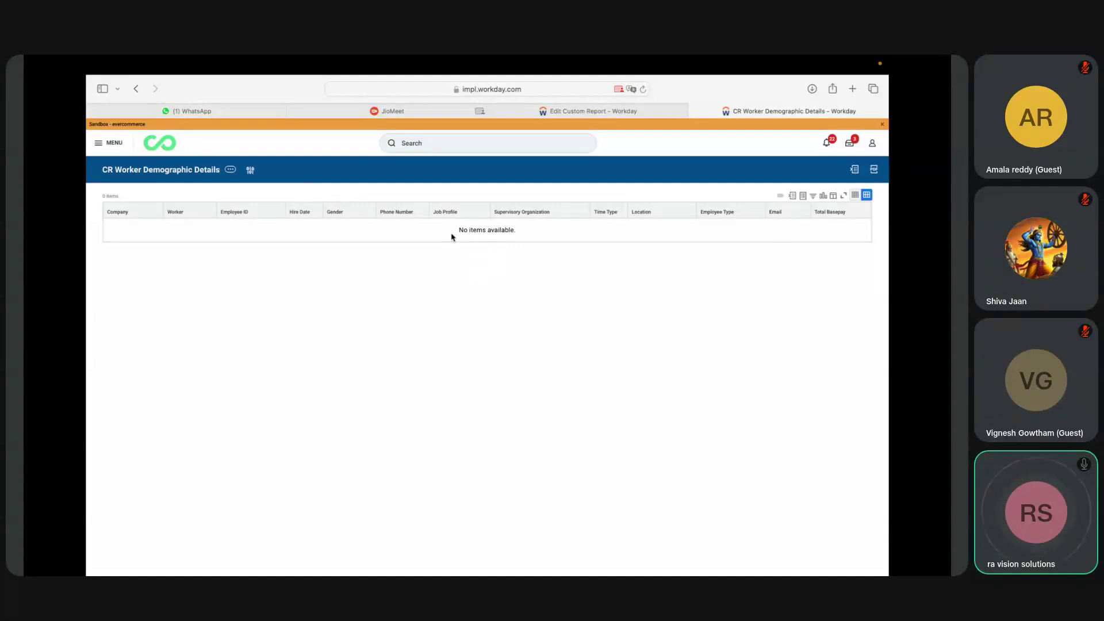
Start another run of the report to bring up its Starting and Ending Hire Date prompts.
left_click(231, 170)
mouse_move(271, 204)
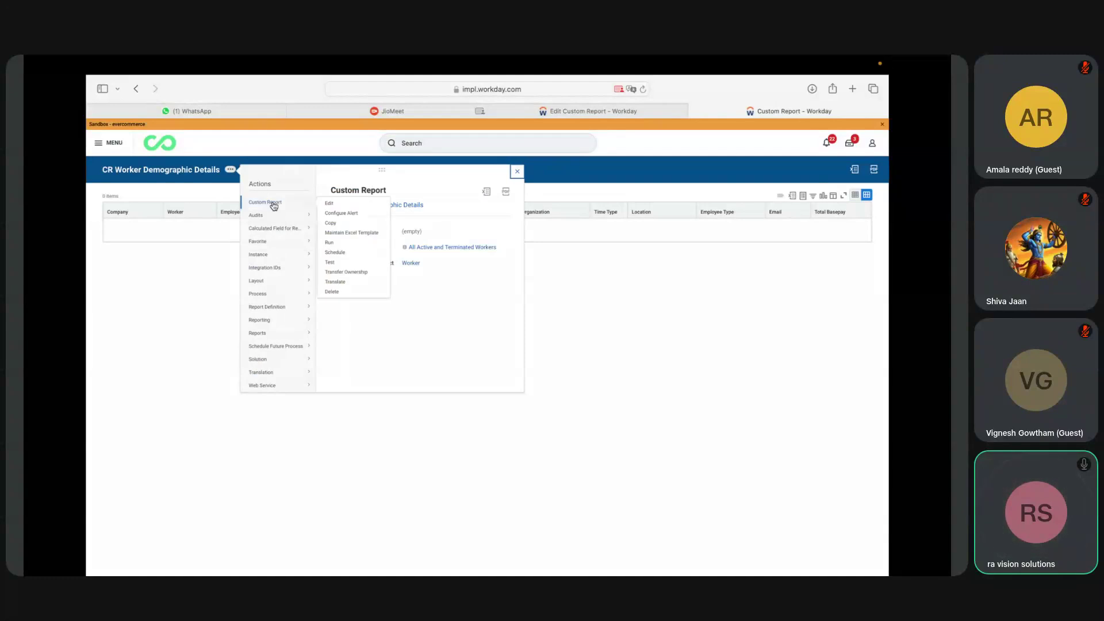
left_click(331, 243)
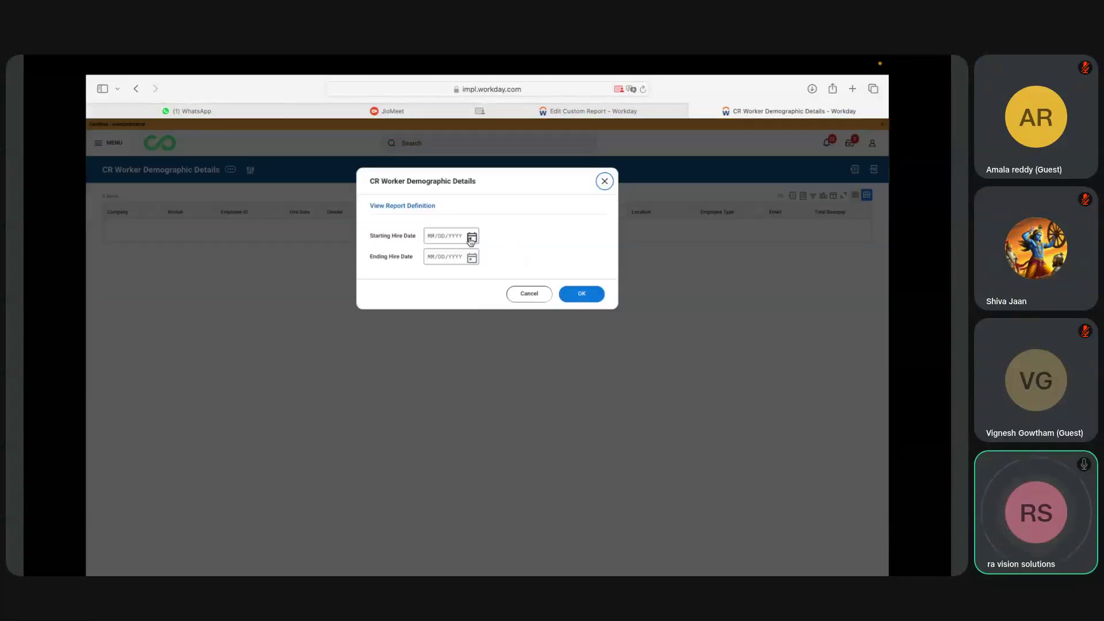
Set the "greater than or equal to" Hire Date filter to prompt the user and ignore the condition if the value is blank.
left_click(598, 113)
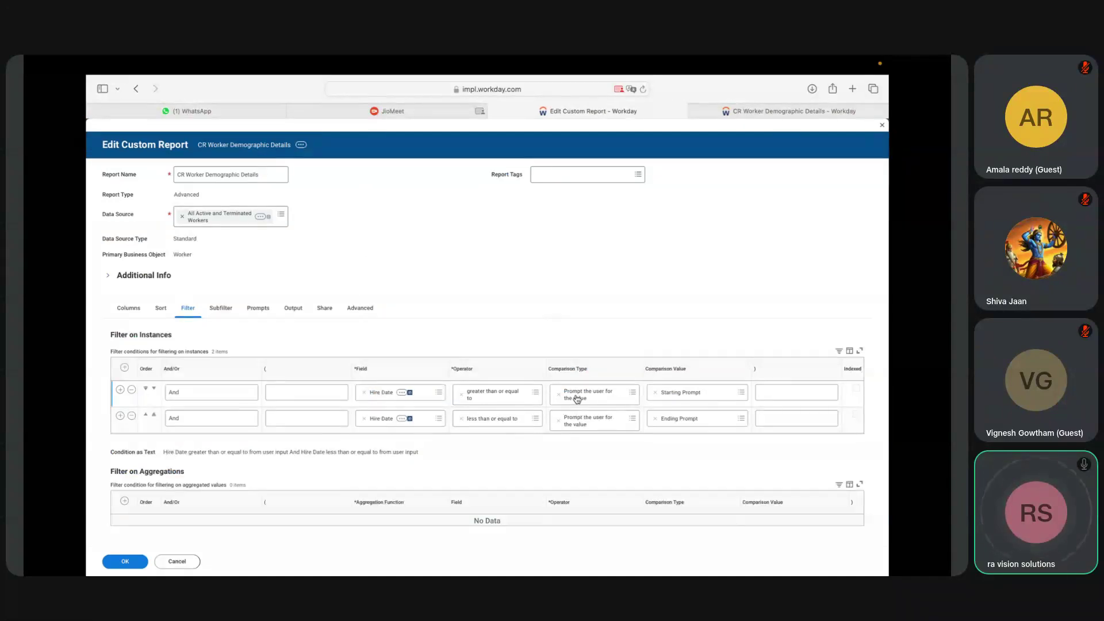
left_click(633, 393)
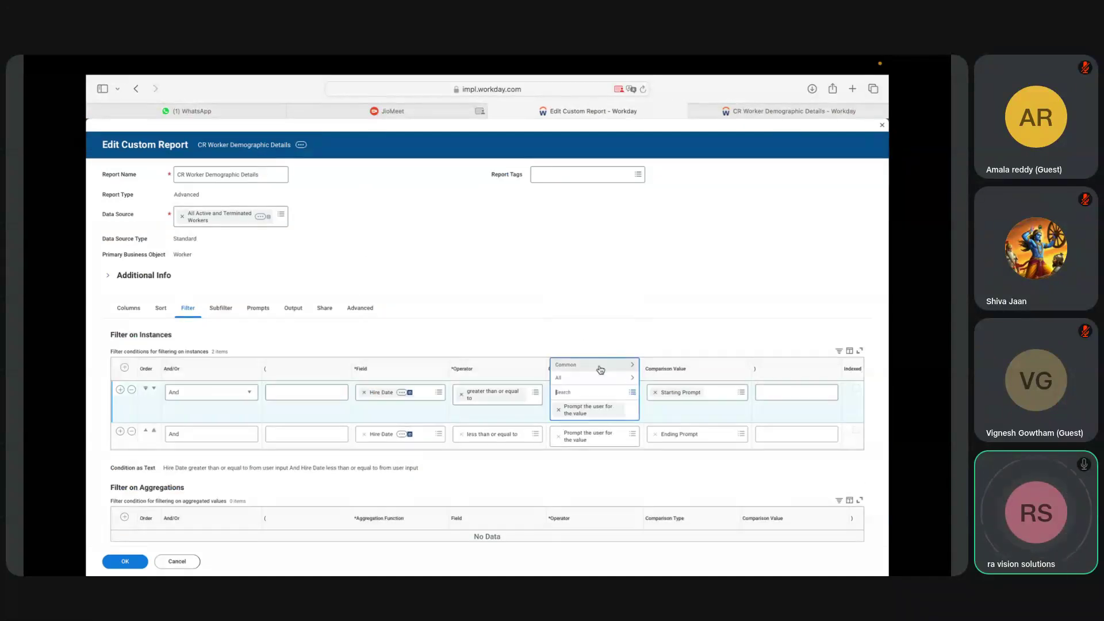
left_click(598, 378)
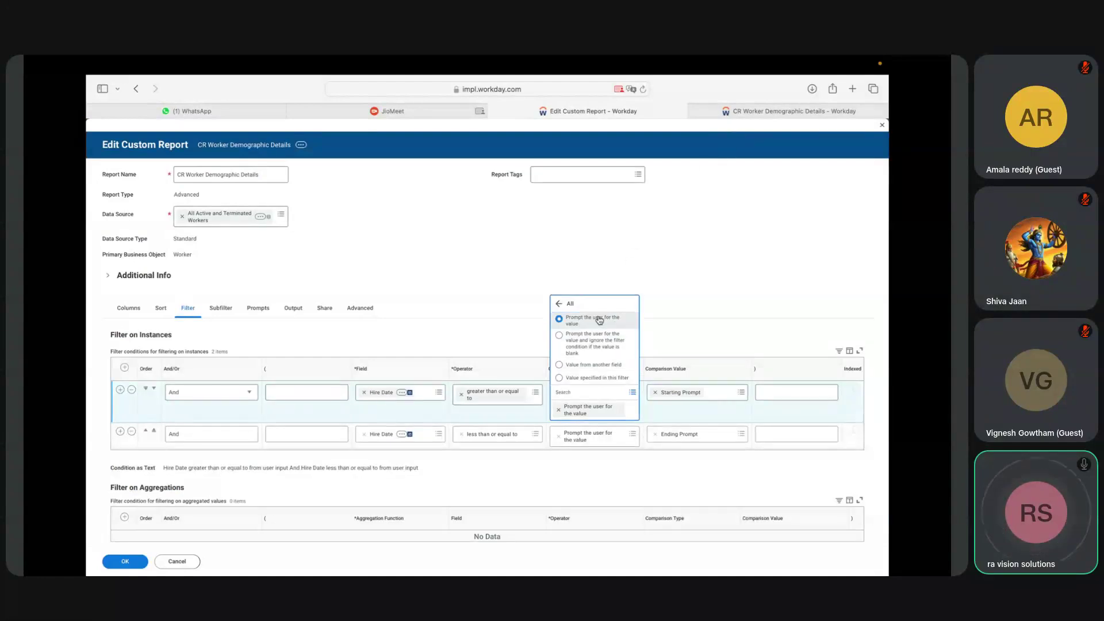
left_click(788, 111)
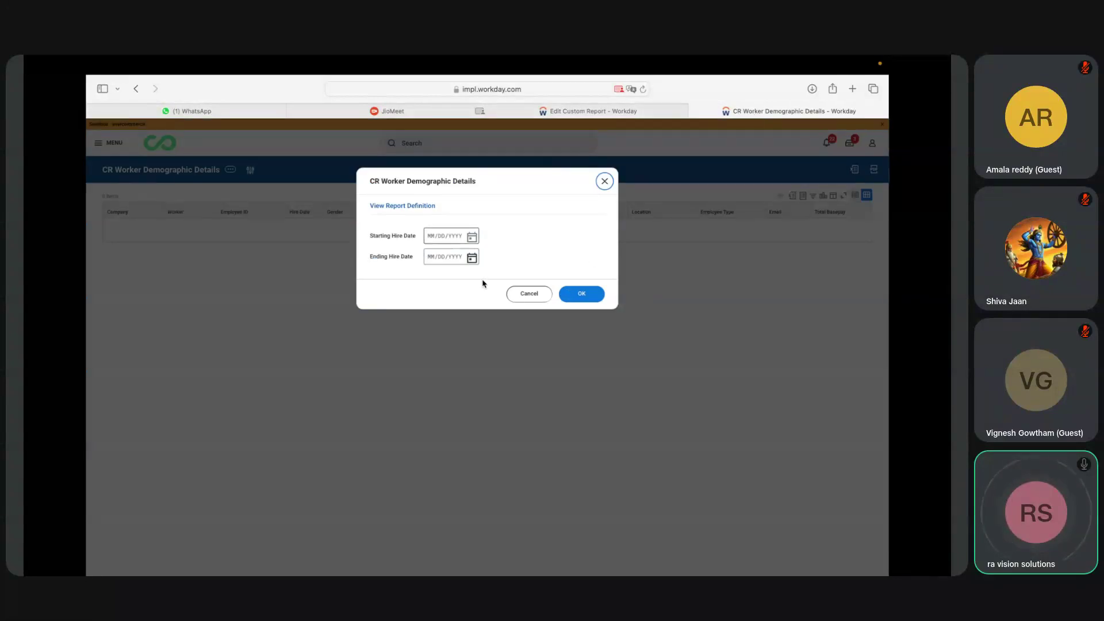
left_click(614, 113)
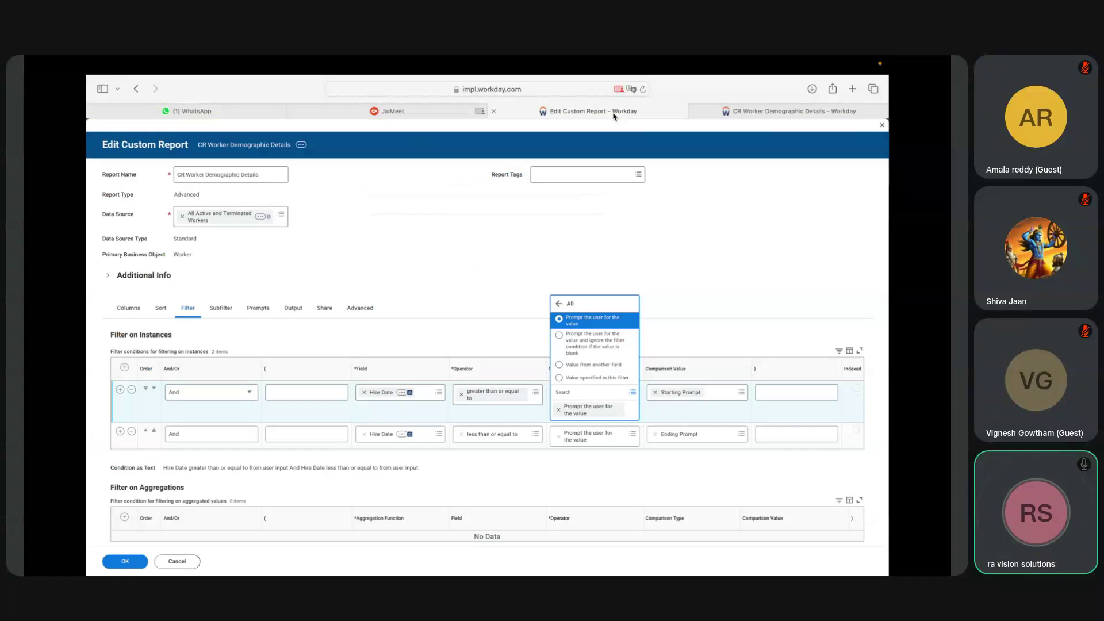
left_click(597, 340)
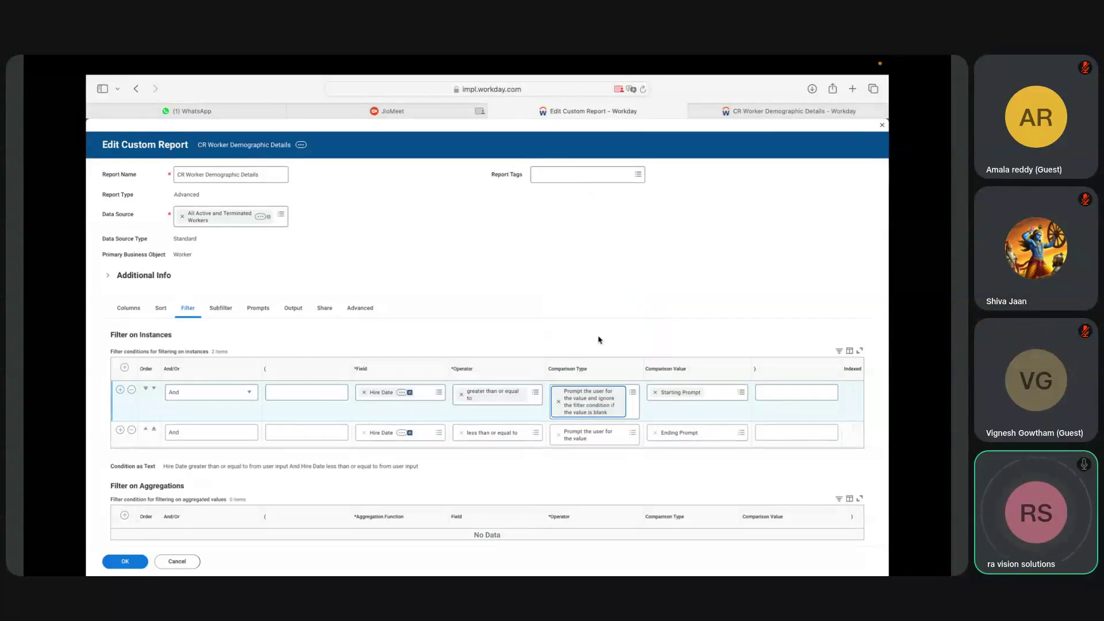
Set the "less than or equal to" Hire Date filter to prompt and ignore the condition if blank, and save the report.
left_click(635, 435)
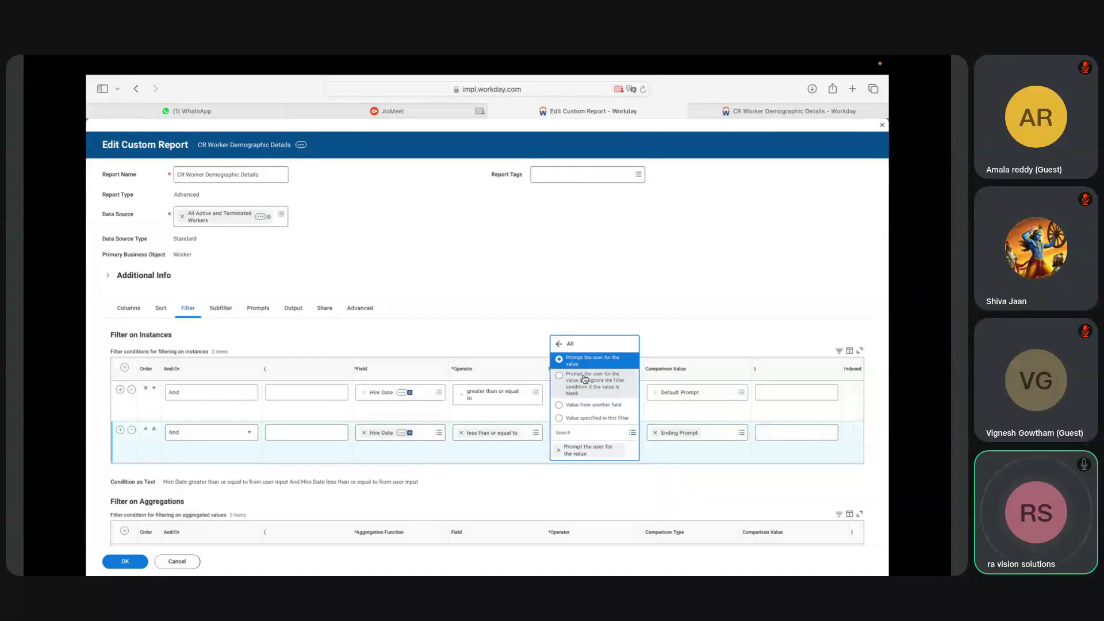
left_click(583, 382)
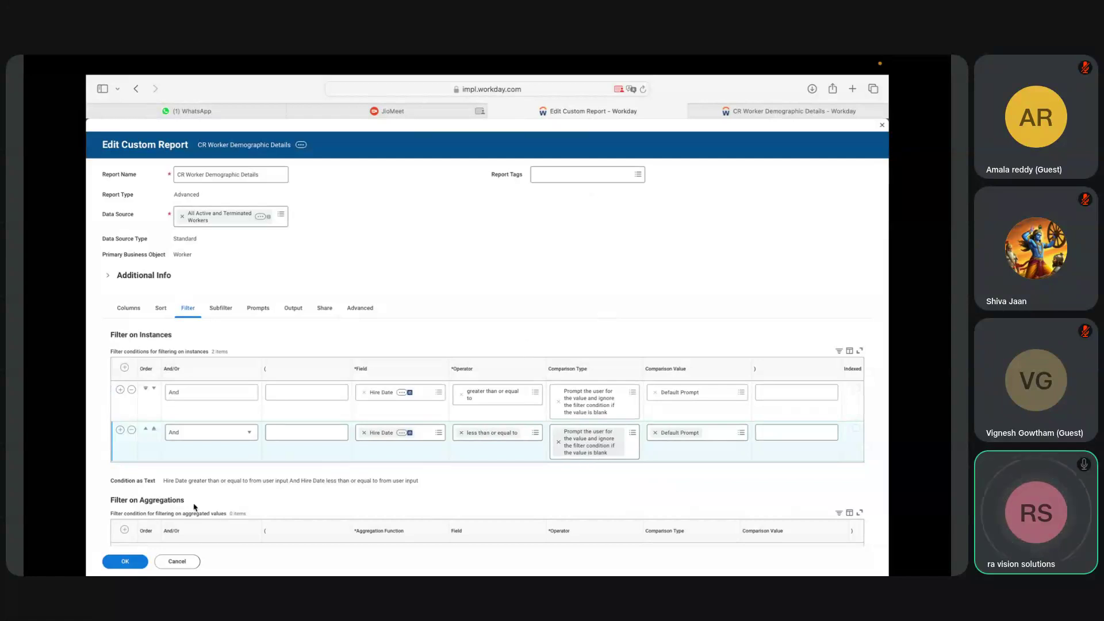
left_click(126, 562)
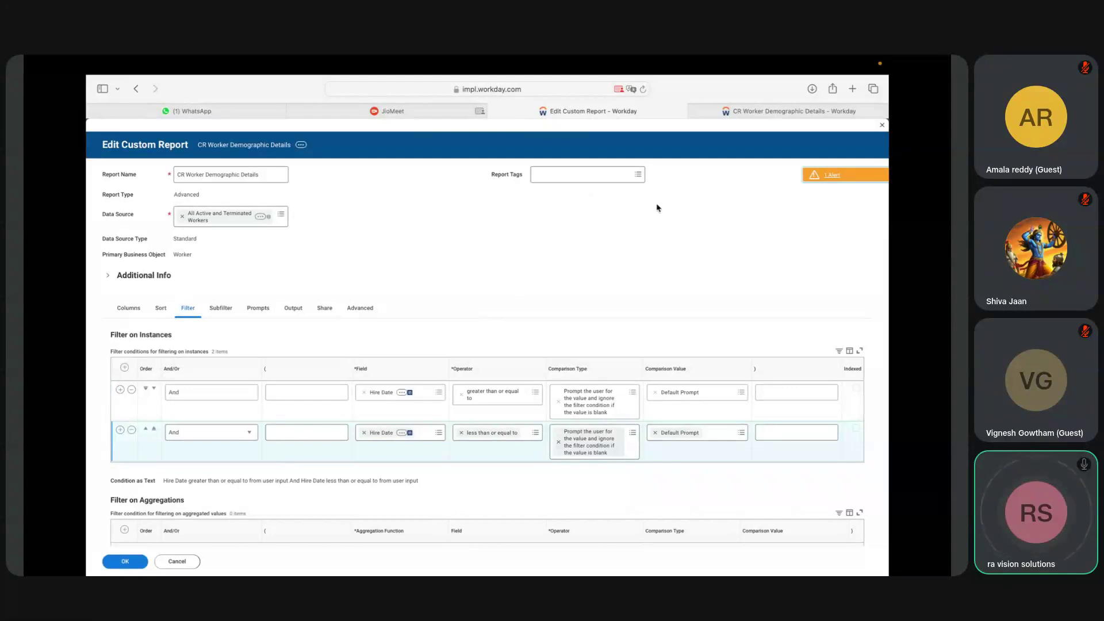
left_click(127, 561)
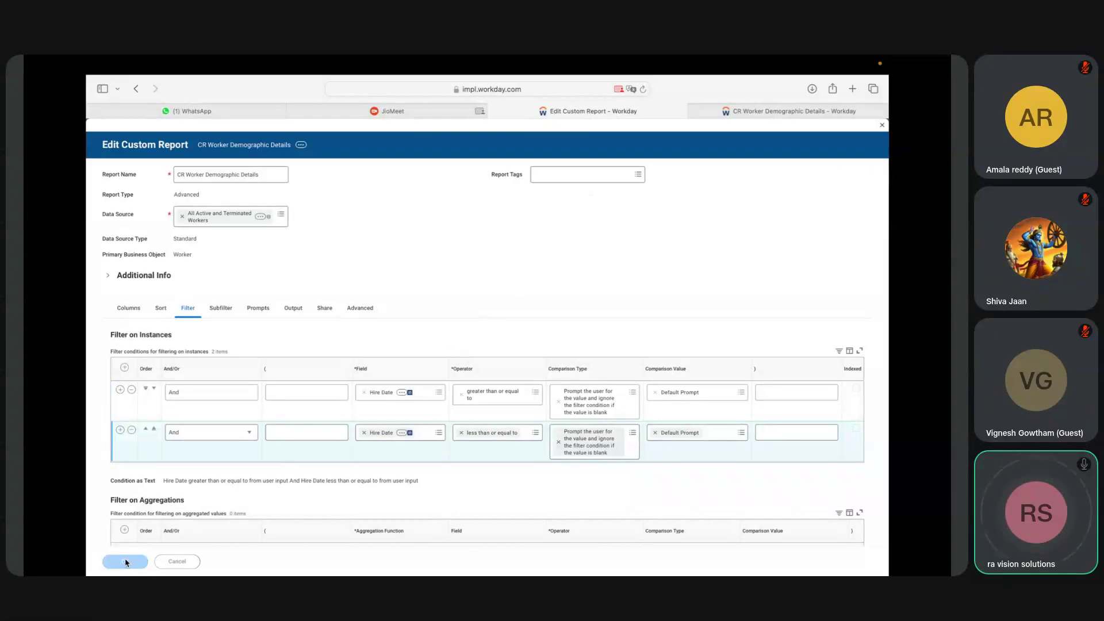
Reopen the run prompt from the results tab to check its hire date fields, and cancel the run.
mouse_move(762, 112)
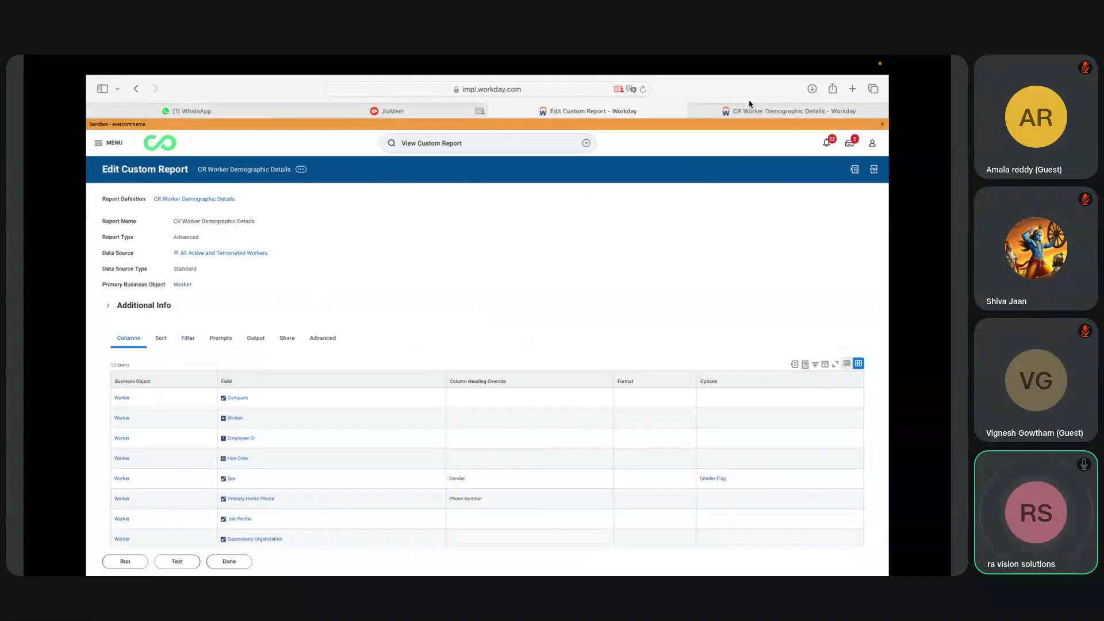
left_click(751, 112)
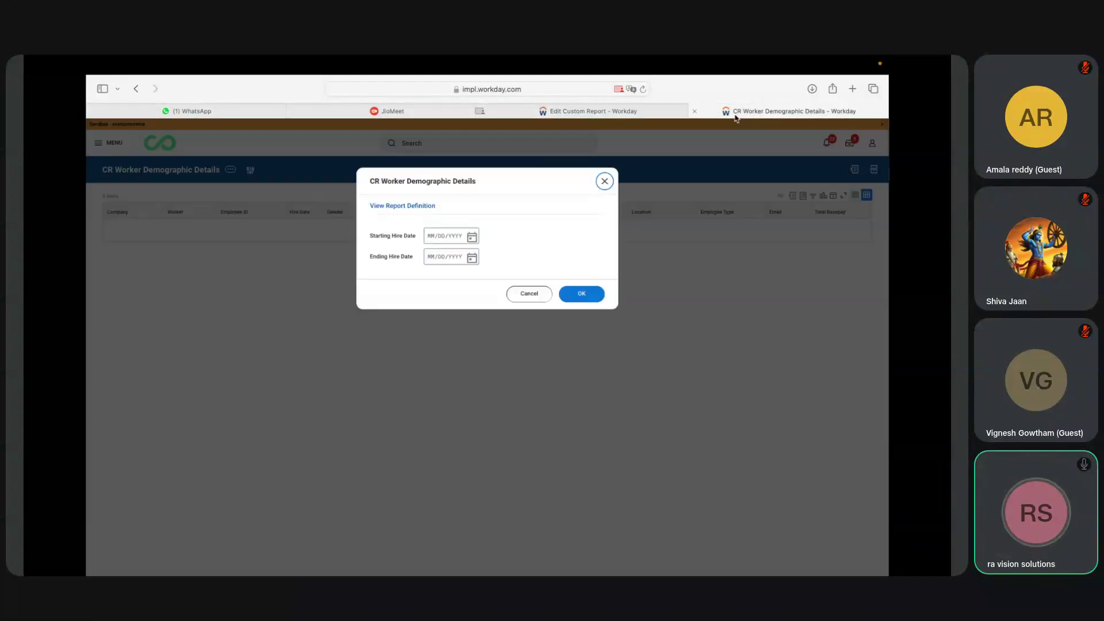
left_click(521, 294)
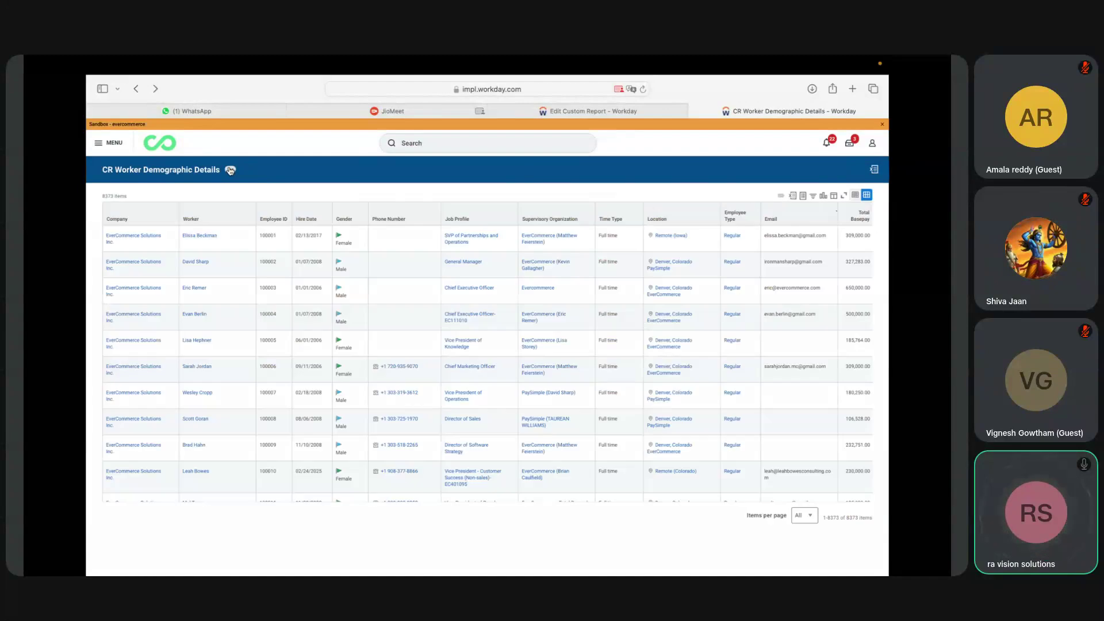
left_click(230, 171)
mouse_move(276, 202)
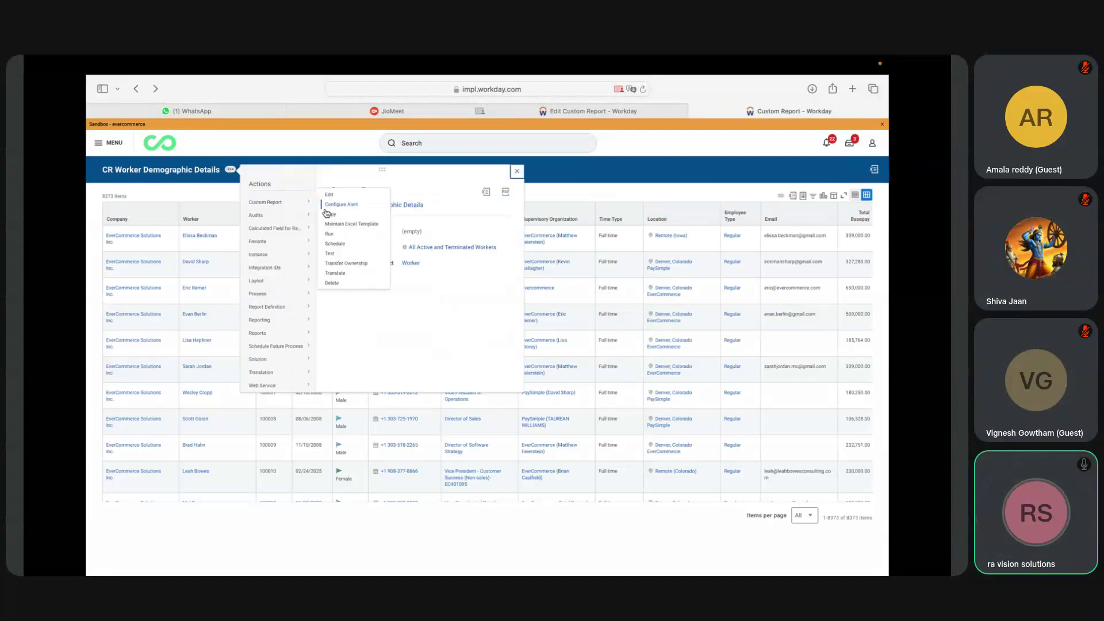
left_click(572, 174)
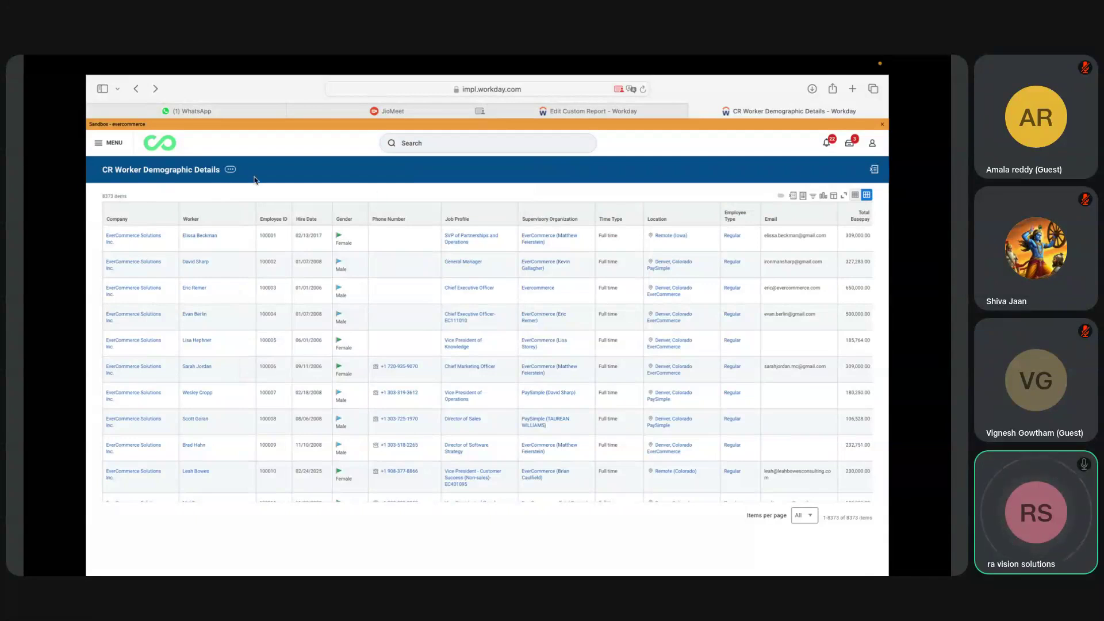
left_click(230, 169)
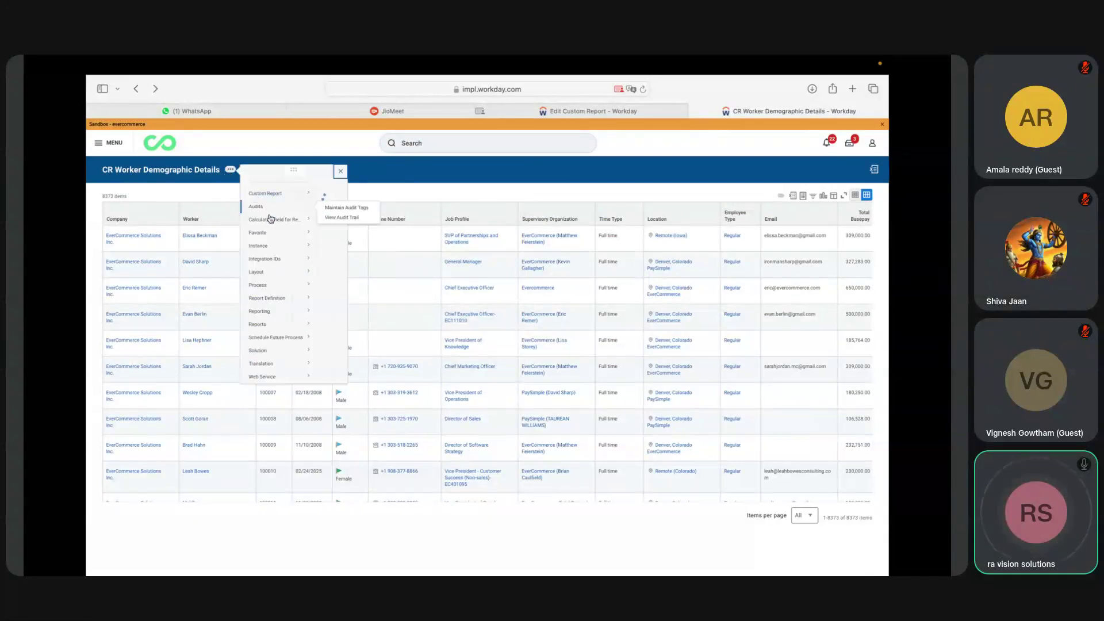
mouse_move(281, 203)
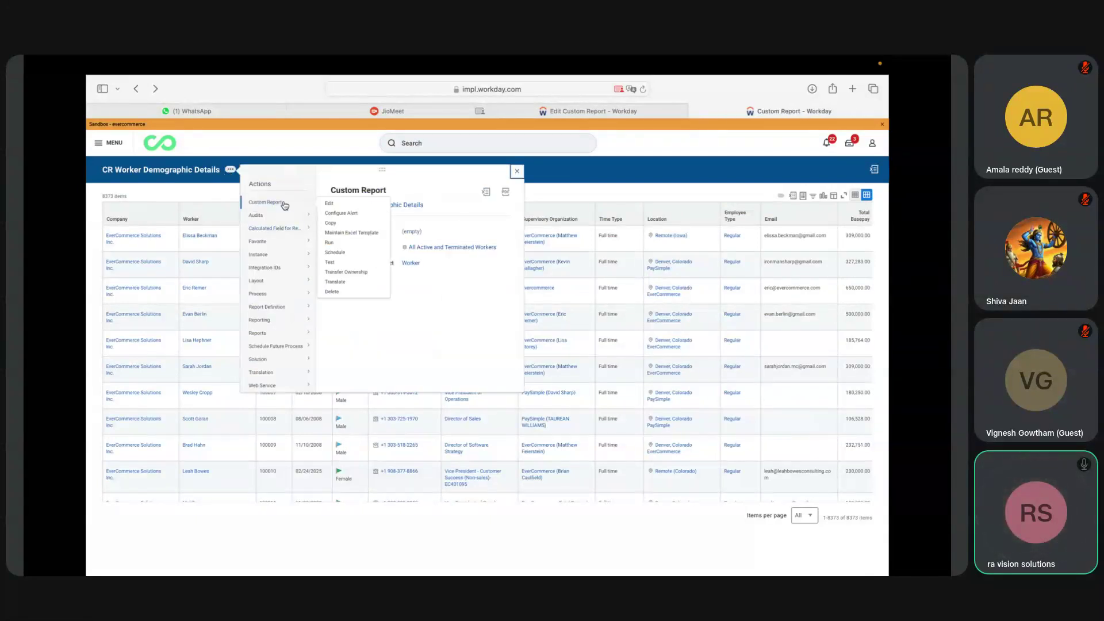
left_click(340, 245)
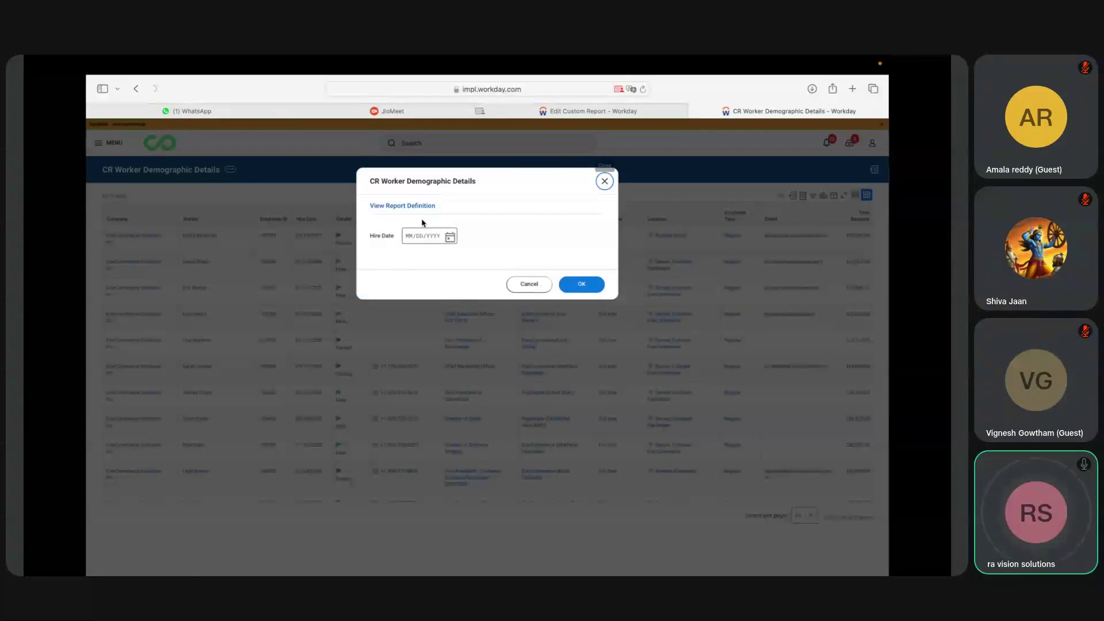
left_click(531, 290)
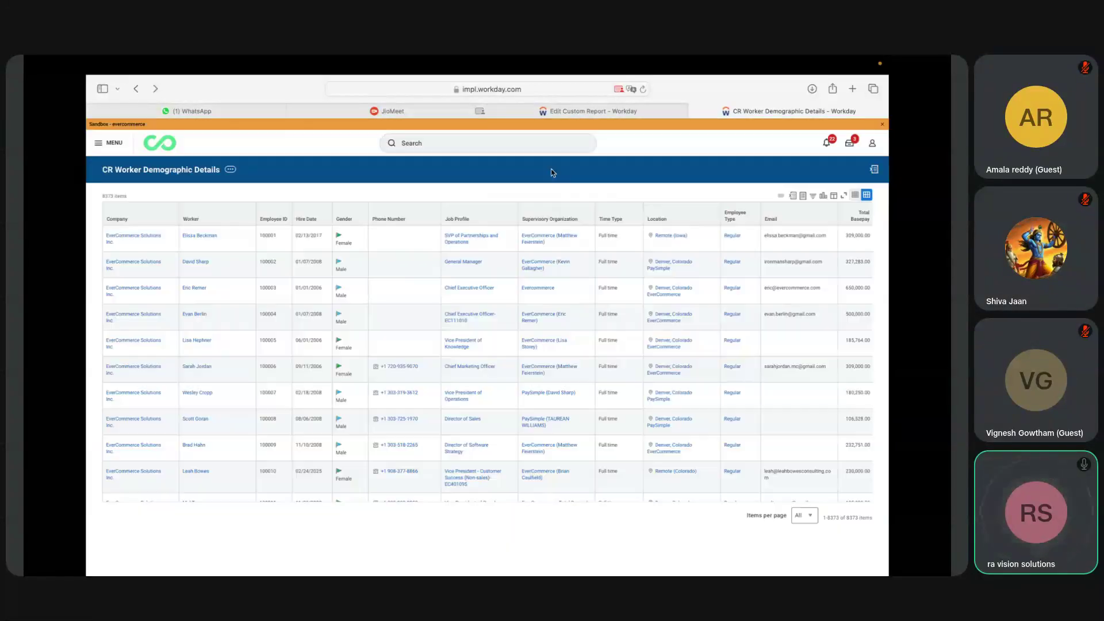
Open the report definition for editing in the other browser tab and show its filter conditions.
left_click(596, 112)
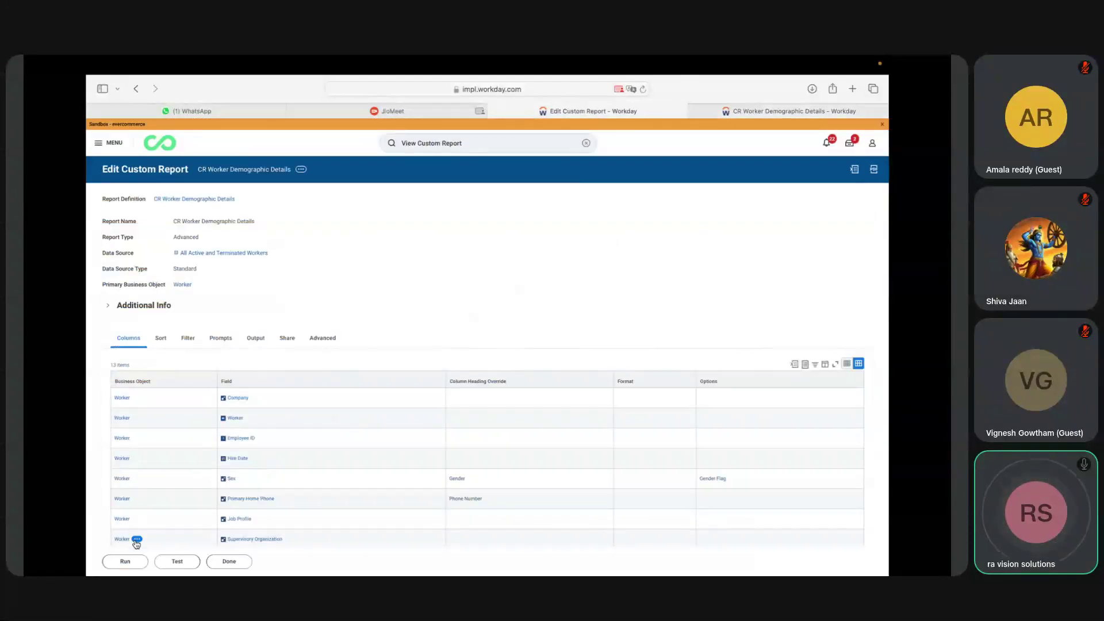
left_click(302, 170)
mouse_move(338, 206)
left_click(401, 203)
left_click(189, 335)
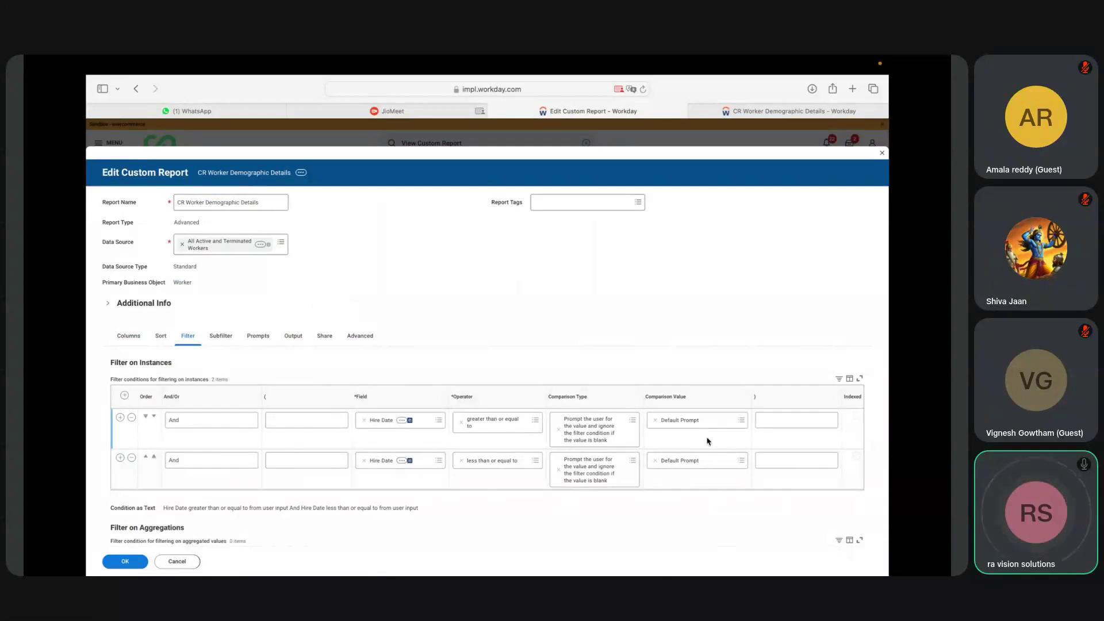
Assign Starting Prompt to the "greater than or equal to" filter and Ending Prompt to the "less than or equal to" filter, and save the report.
left_click(655, 419)
left_click(743, 422)
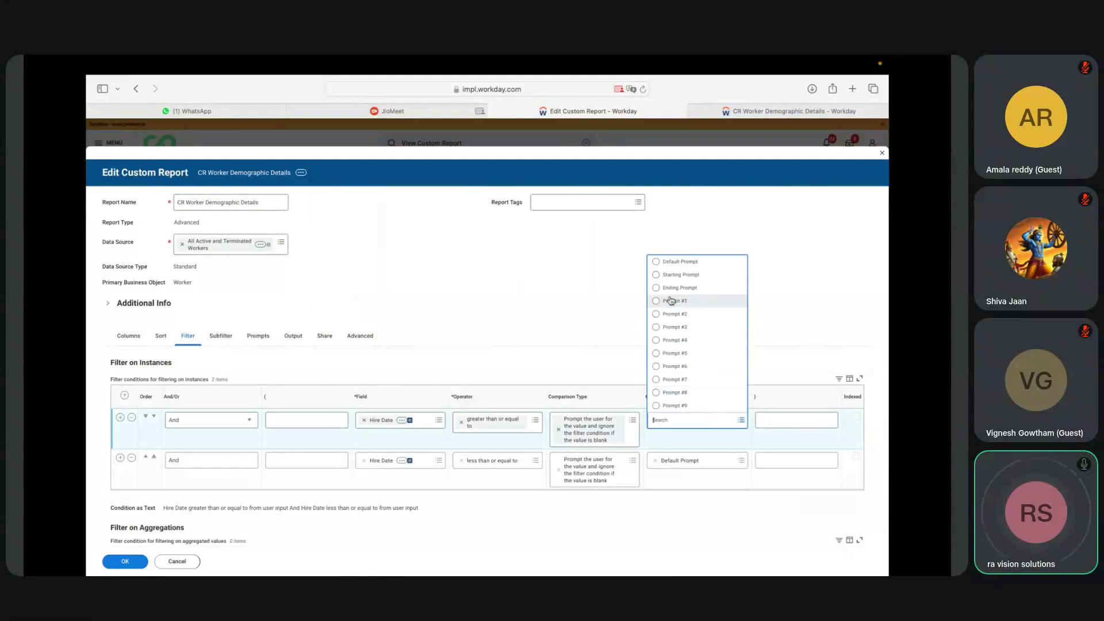
left_click(673, 275)
left_click(742, 460)
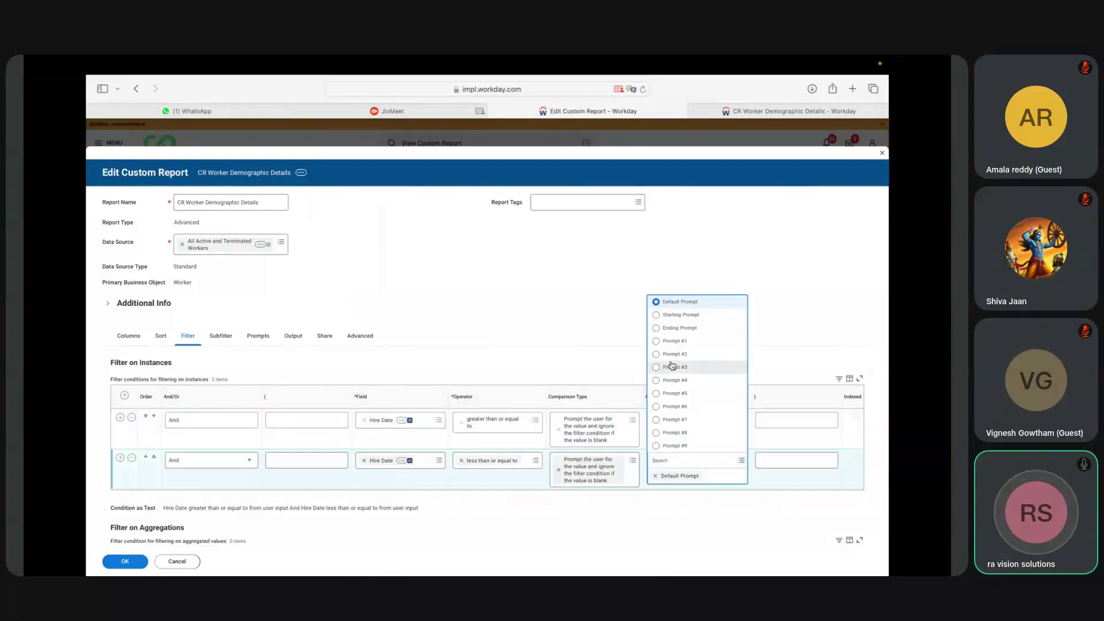
left_click(684, 328)
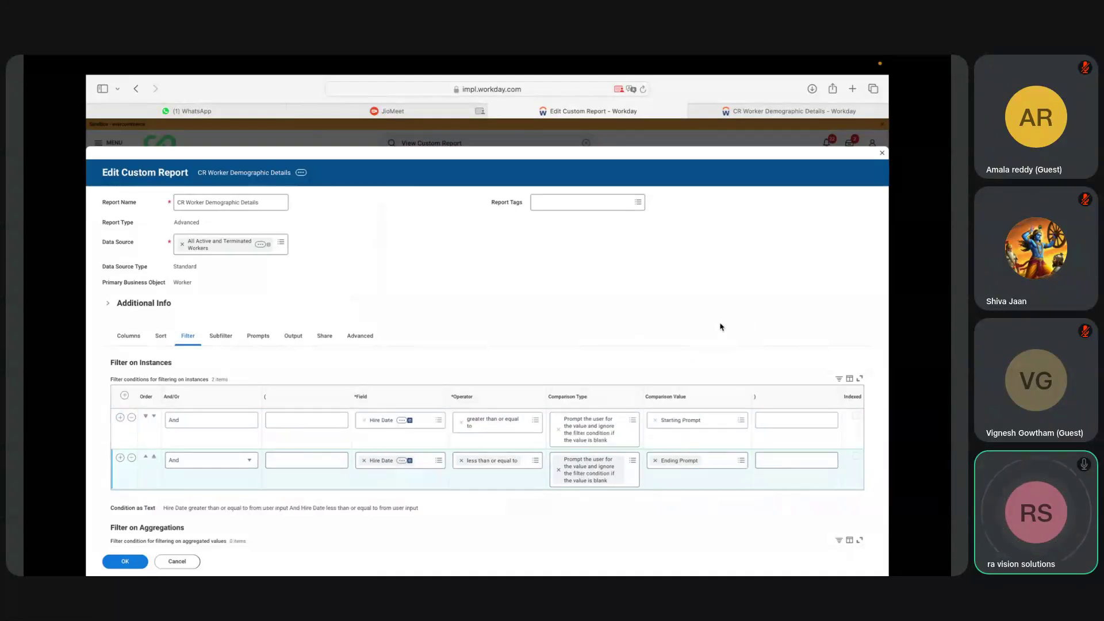
left_click(137, 561)
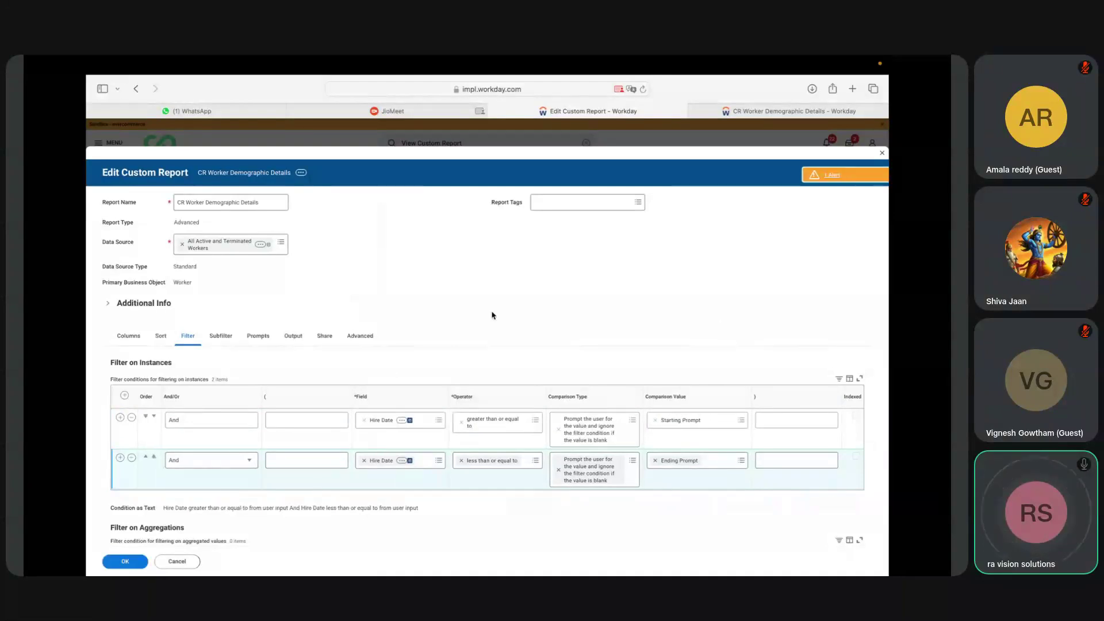
left_click(123, 567)
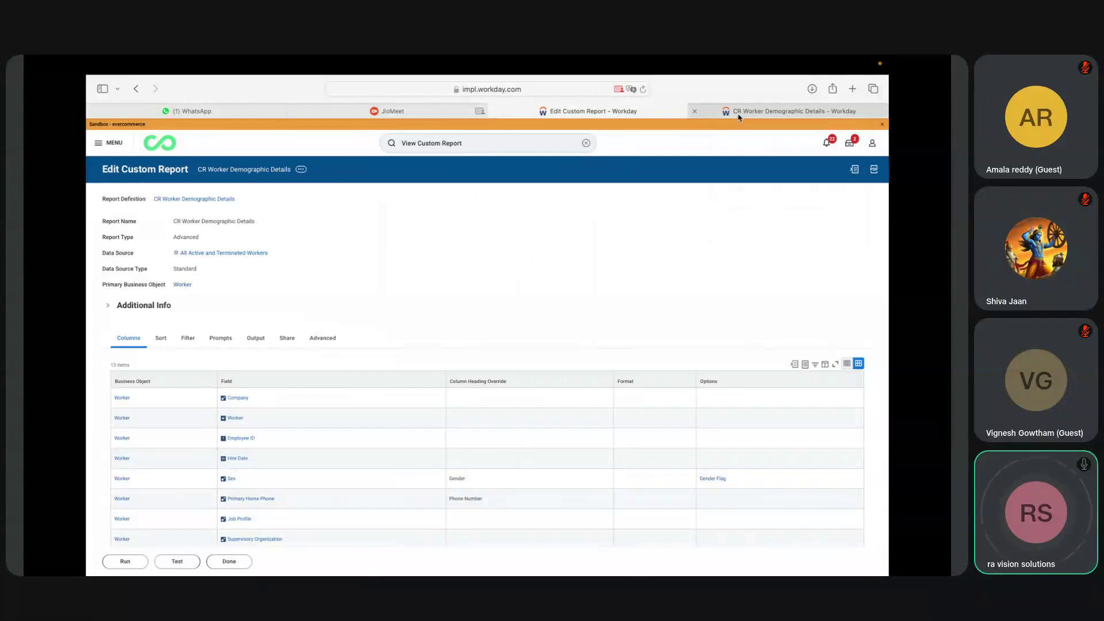
Run the CR Worker Demographic Details report from the results tab with the starting and ending hire dates left blank.
left_click(739, 112)
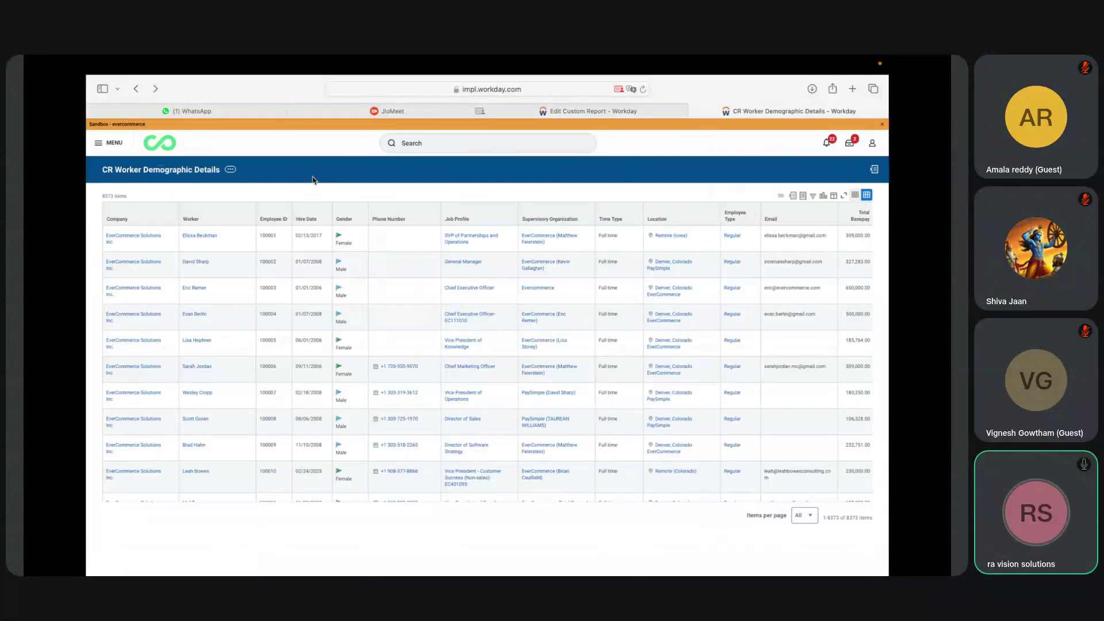
left_click(232, 171)
mouse_move(286, 204)
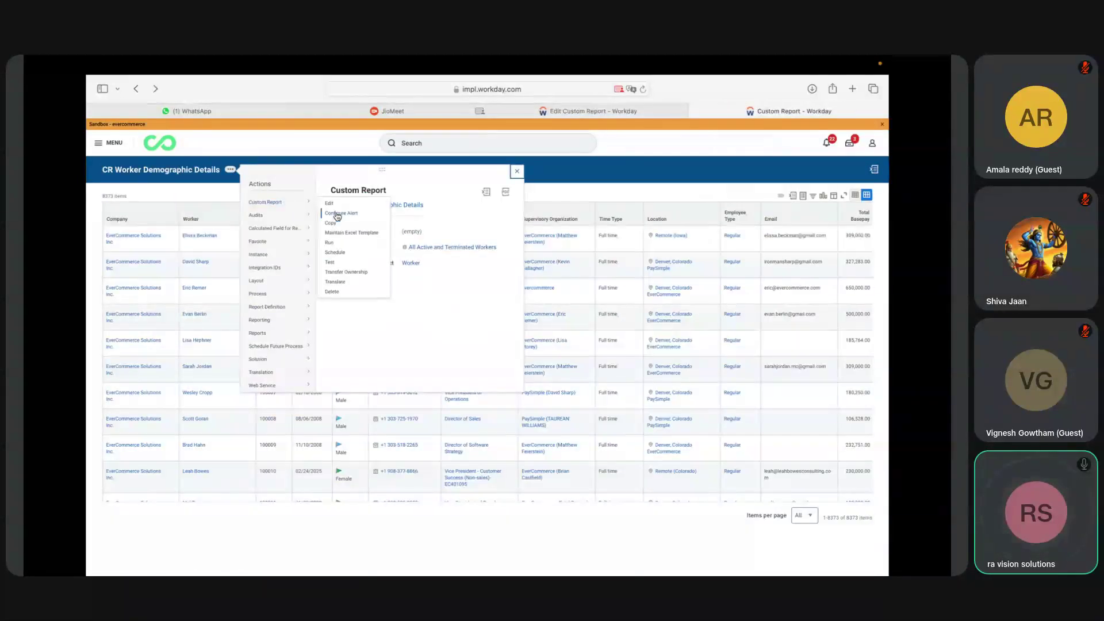
left_click(332, 242)
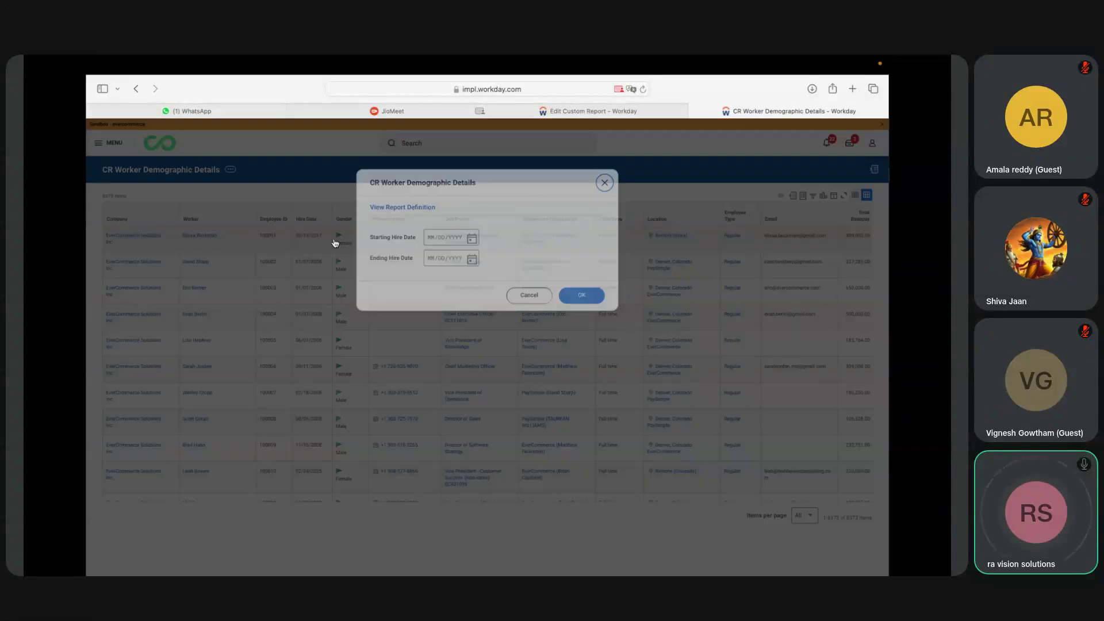
left_click(583, 294)
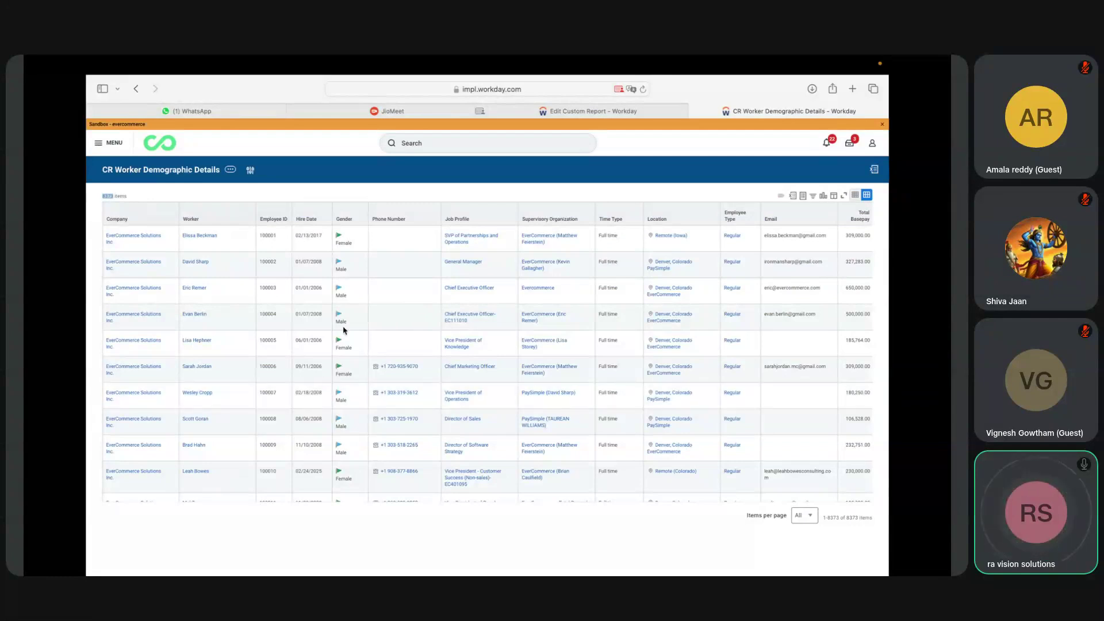
left_click(558, 112)
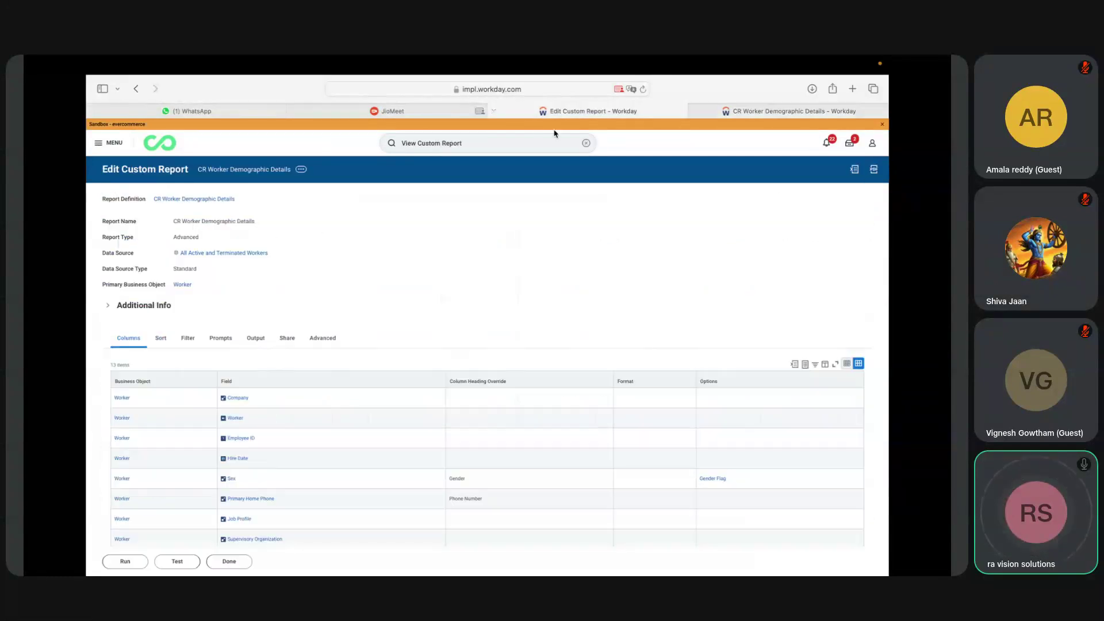
left_click(723, 114)
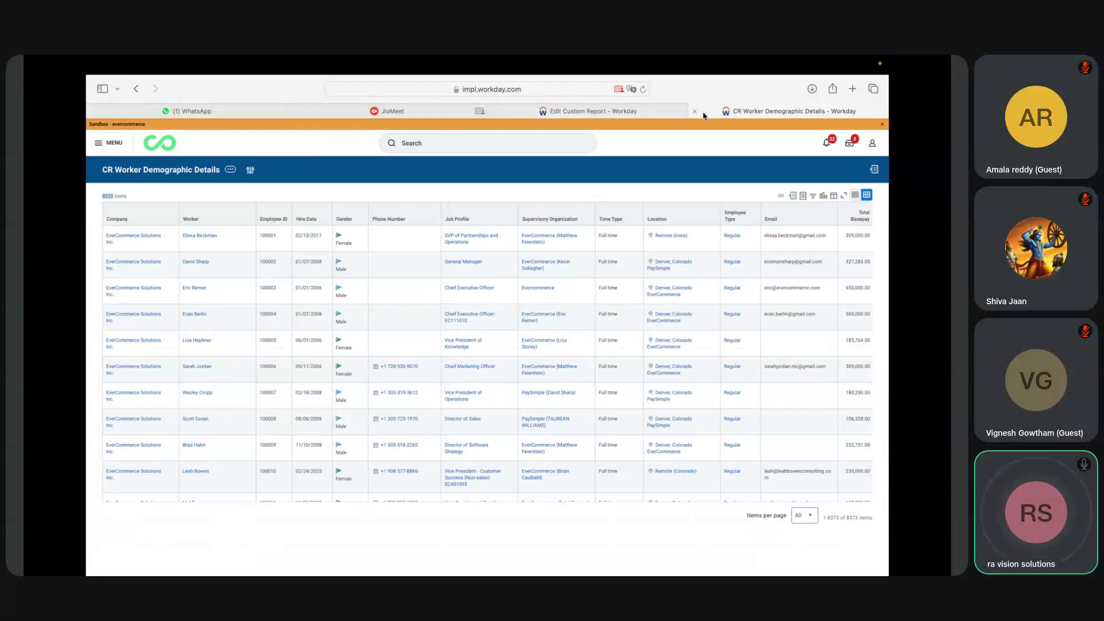
Open the report definition for editing in the other browser tab and show its filter conditions.
left_click(570, 114)
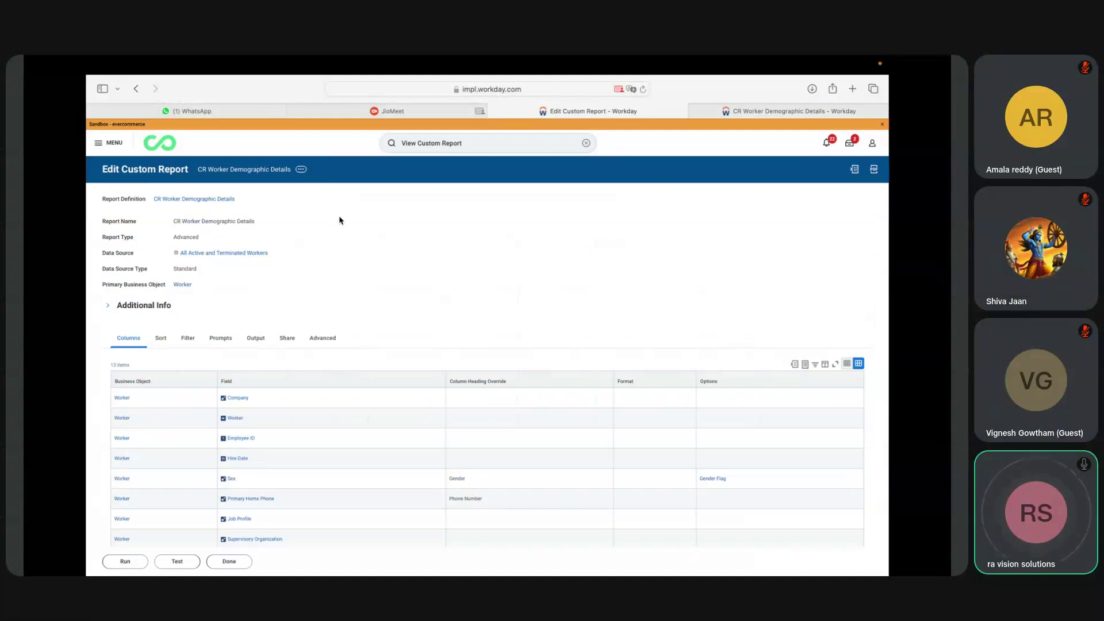
left_click(300, 171)
mouse_move(334, 202)
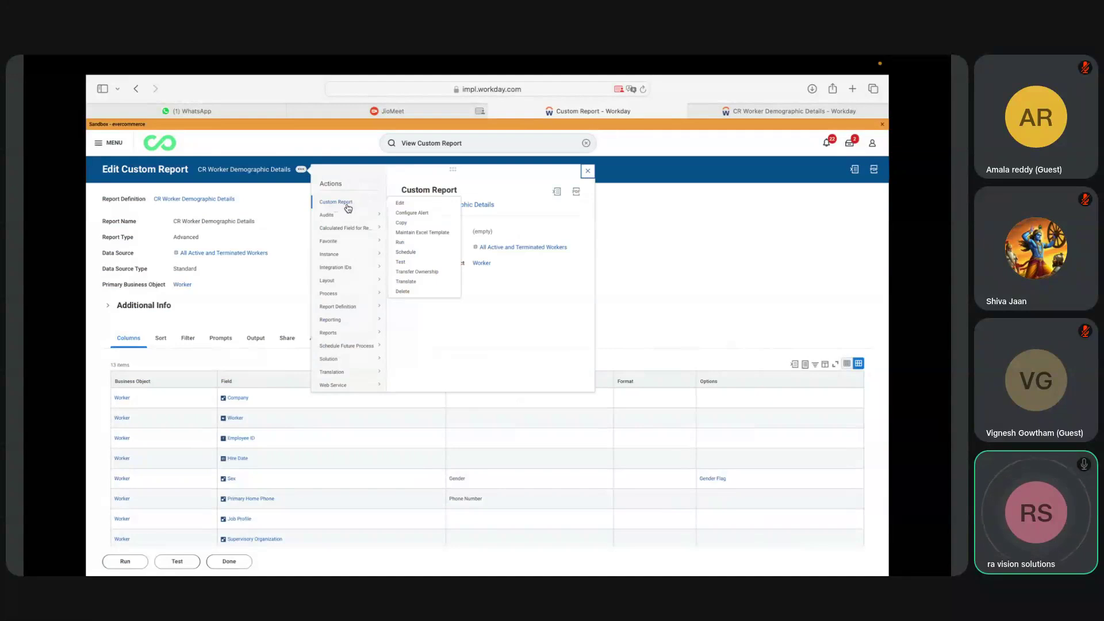
left_click(401, 204)
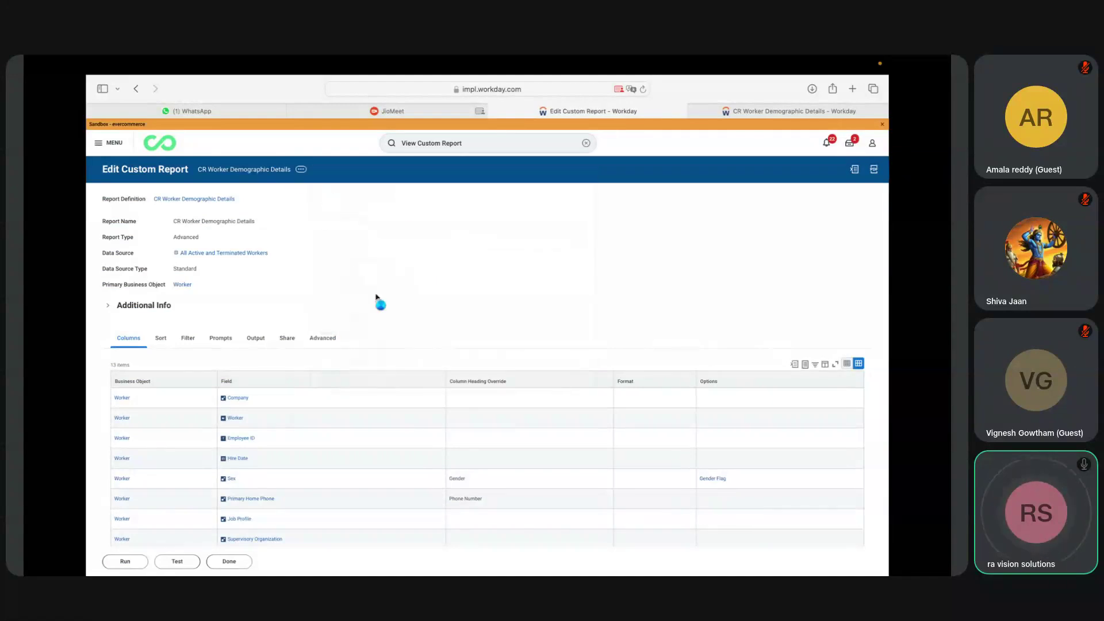
left_click(188, 336)
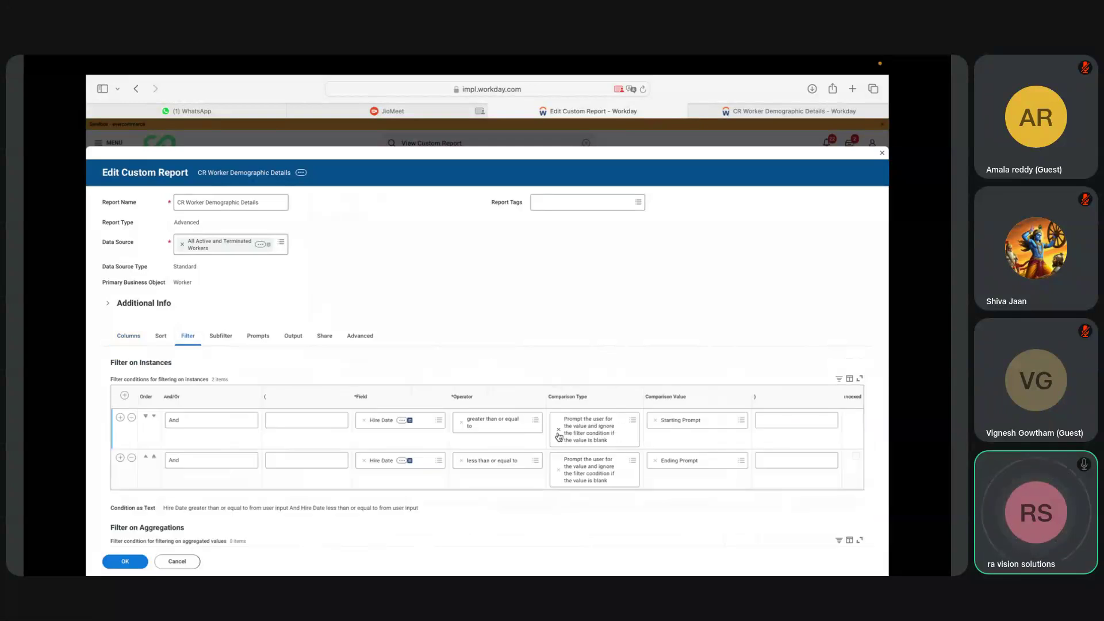
Change the comparison type of the "greater than or equal to" Hire Date filter to "Value from another field".
left_click(559, 430)
left_click(632, 421)
left_click(581, 406)
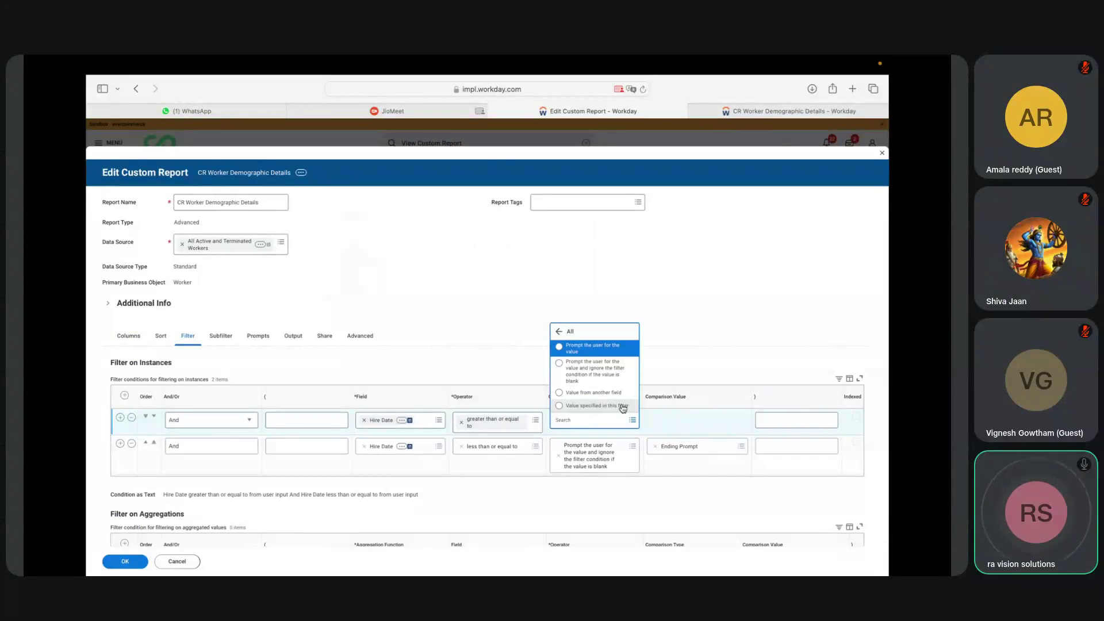
left_click(598, 351)
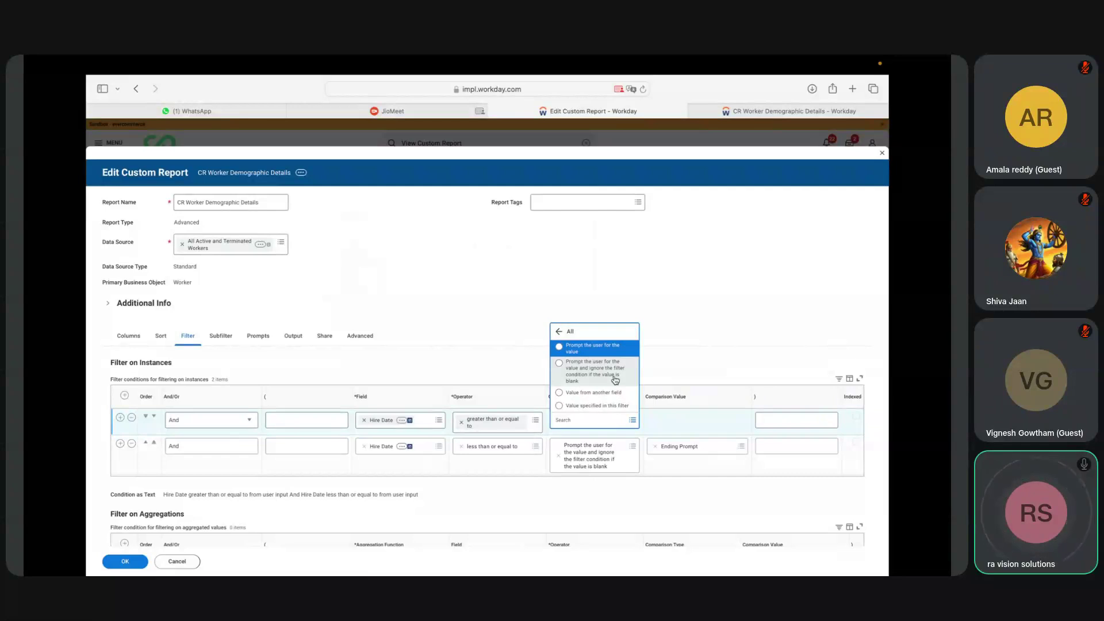
left_click(584, 395)
left_click(740, 421)
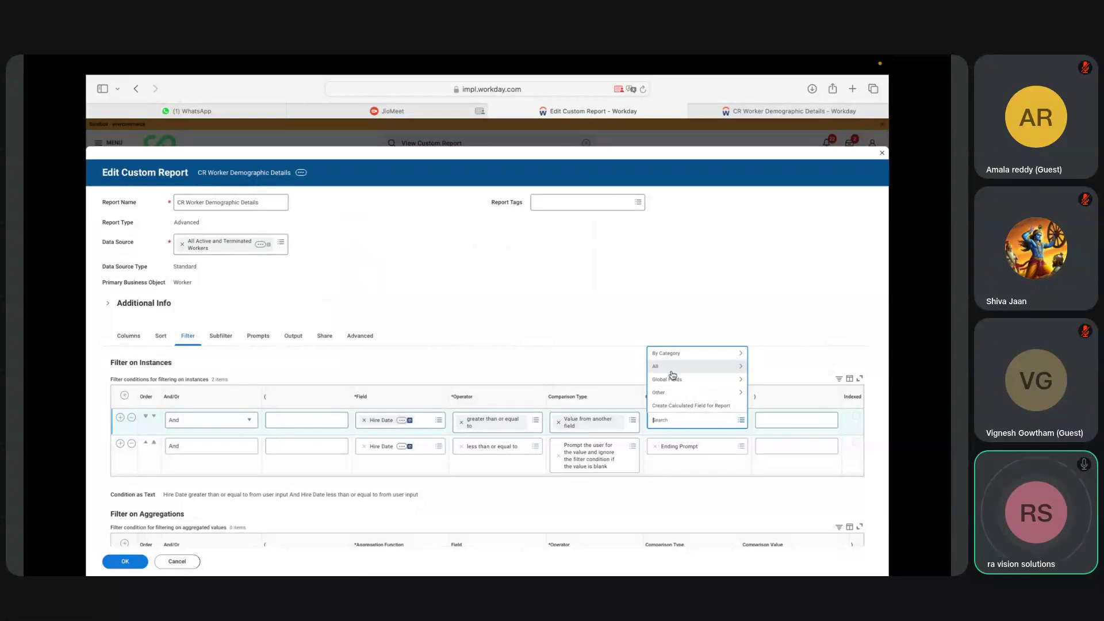
type("te")
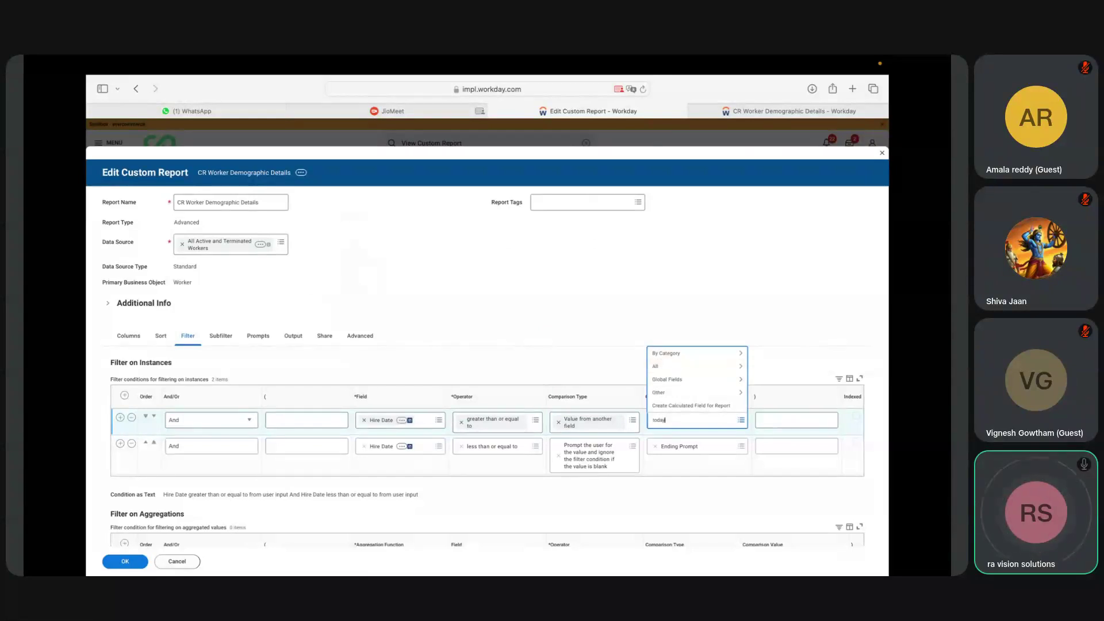
key("Return")
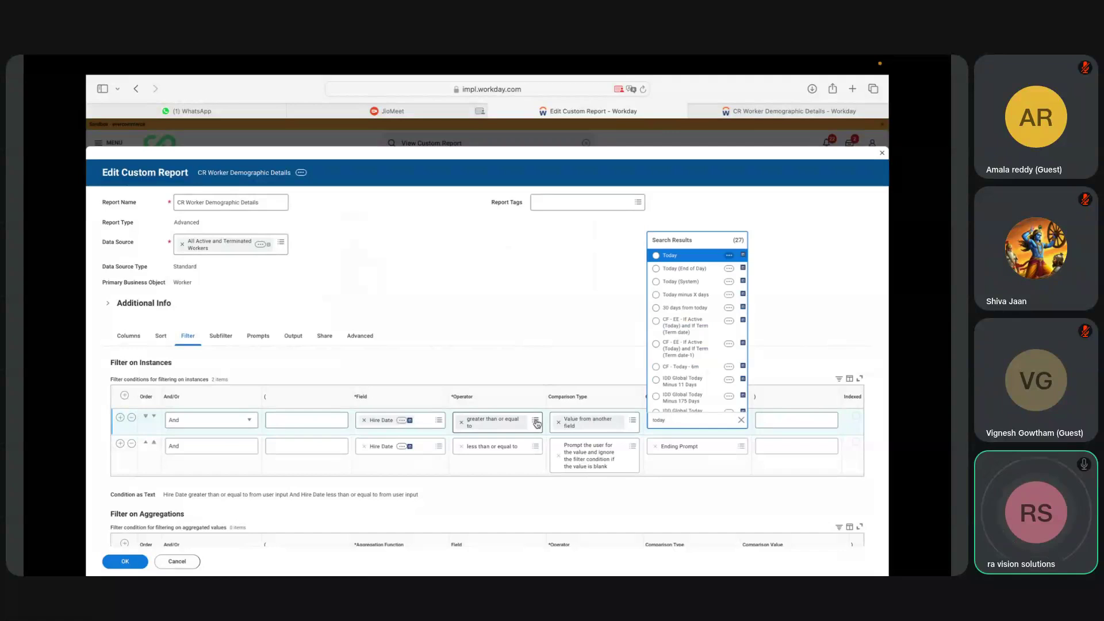
Set the first Hire Date filter's operator to "equal to" and remove the "less than or equal to" filter condition.
left_click(536, 421)
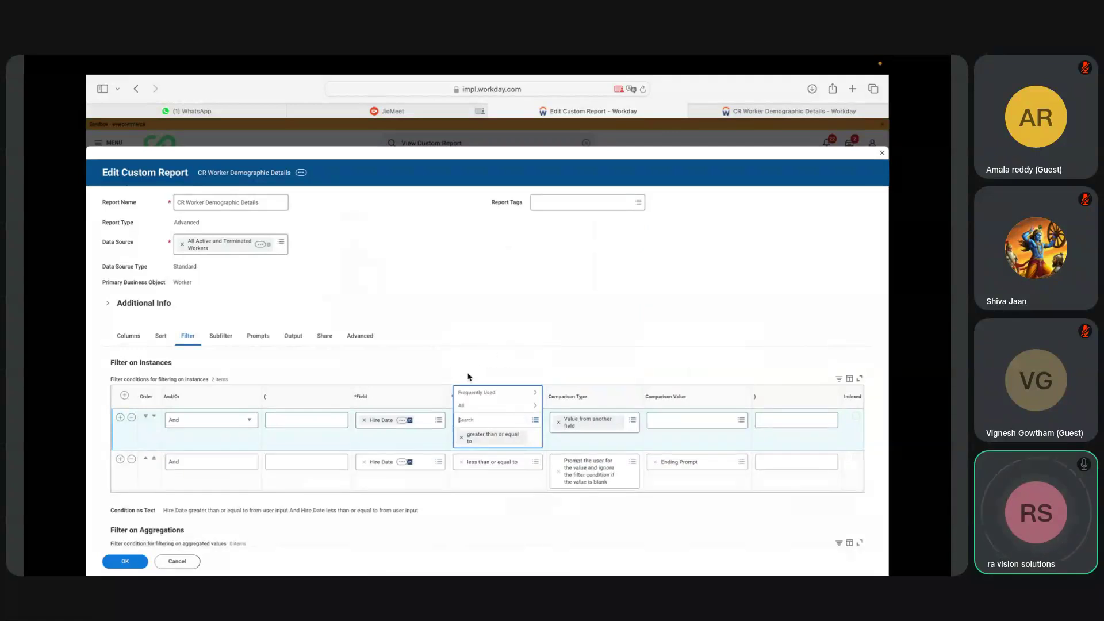
left_click(482, 406)
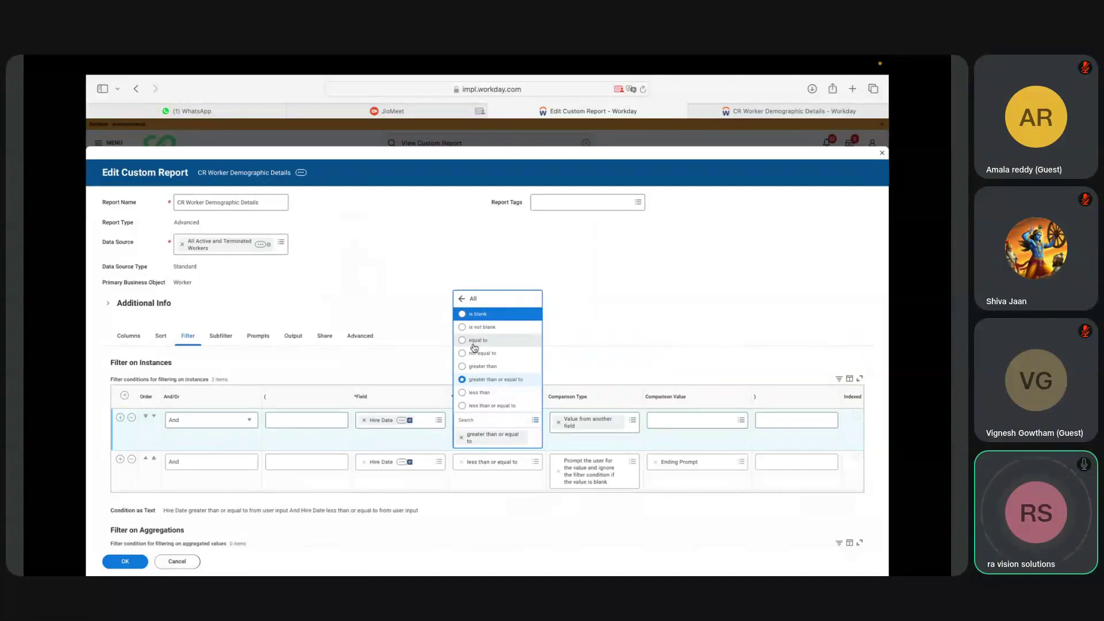
left_click(475, 342)
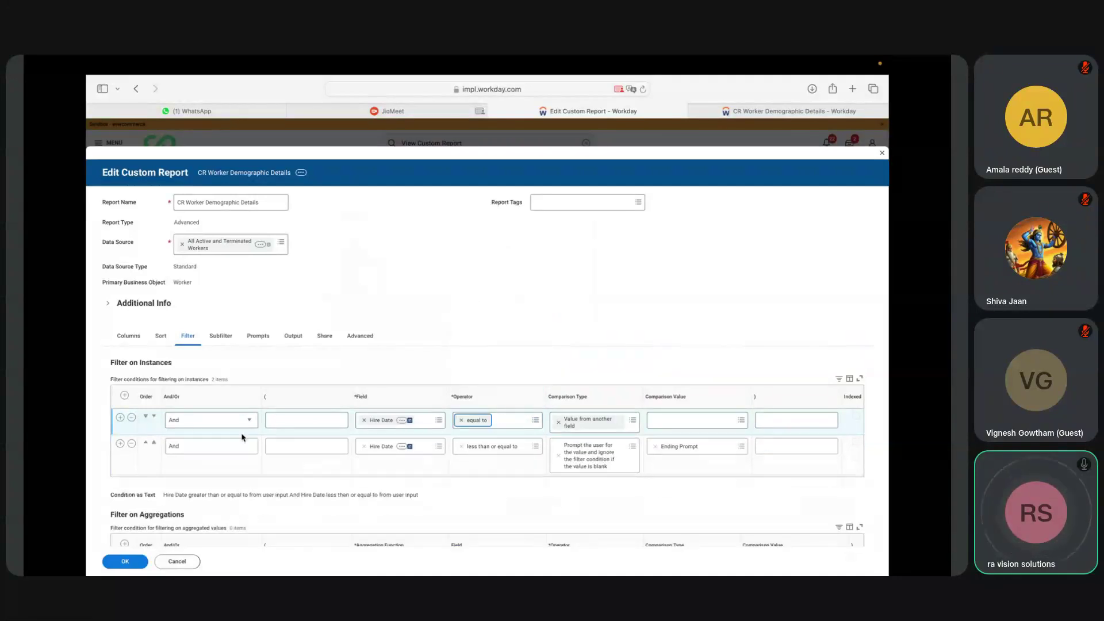
left_click(132, 442)
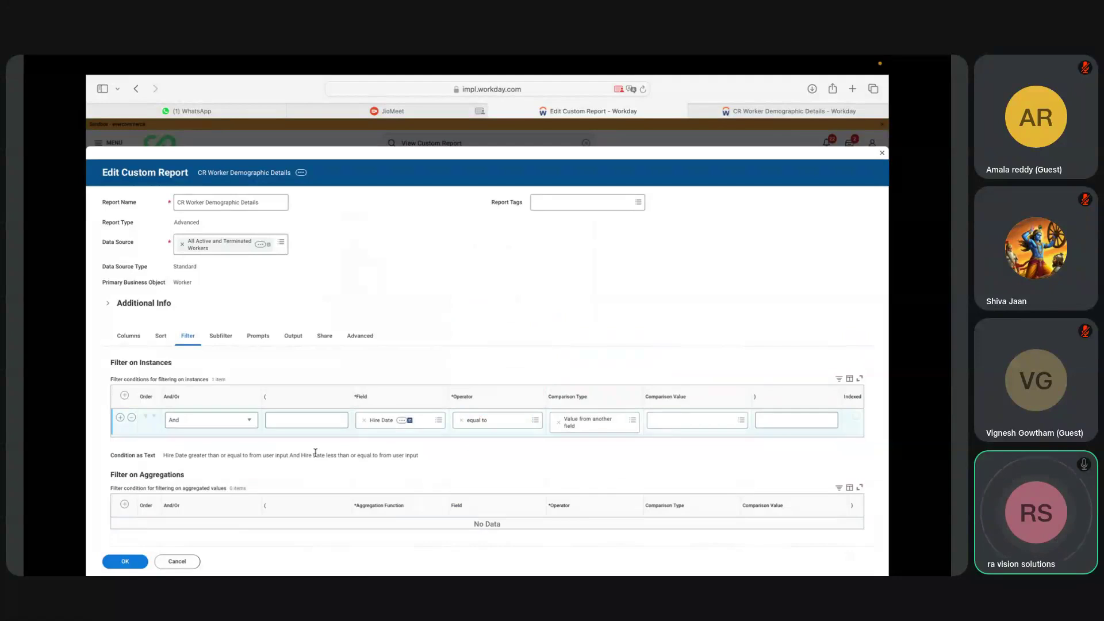
Search for "today", set the Hire Date filter's comparison value to Today, and save the report despite the alert.
left_click(738, 420)
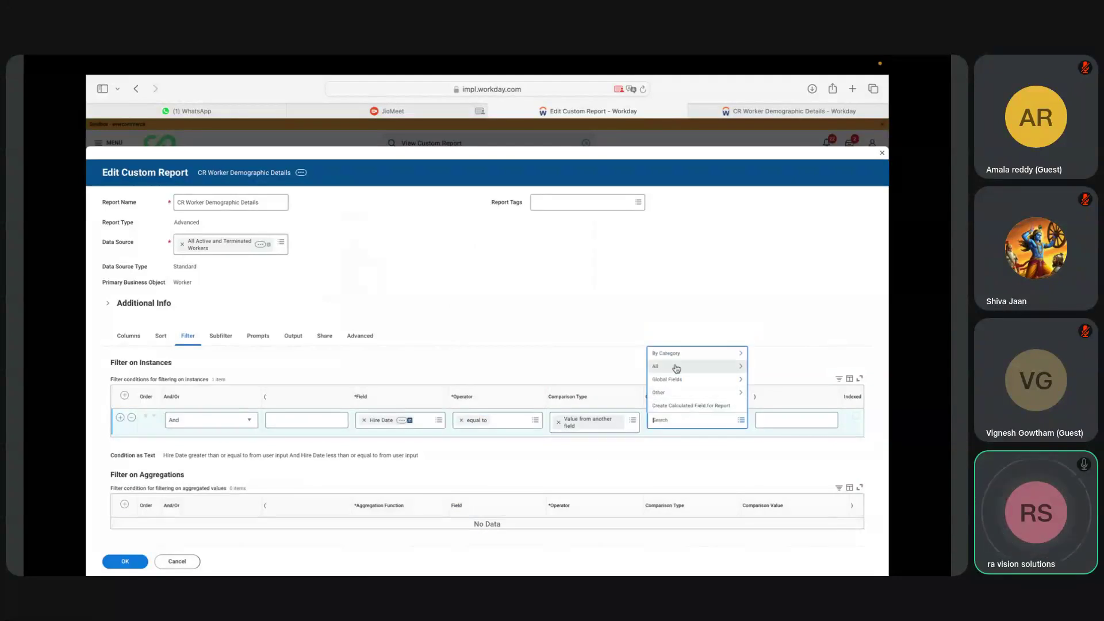
left_click(741, 420)
left_click(741, 420)
type("te")
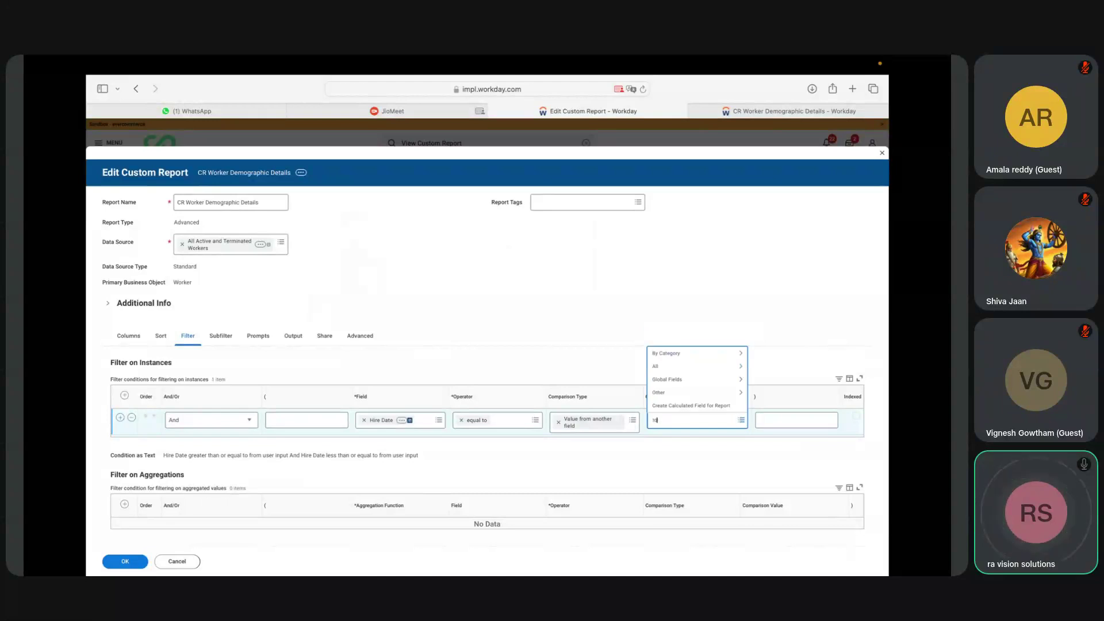
type("day")
key("Return")
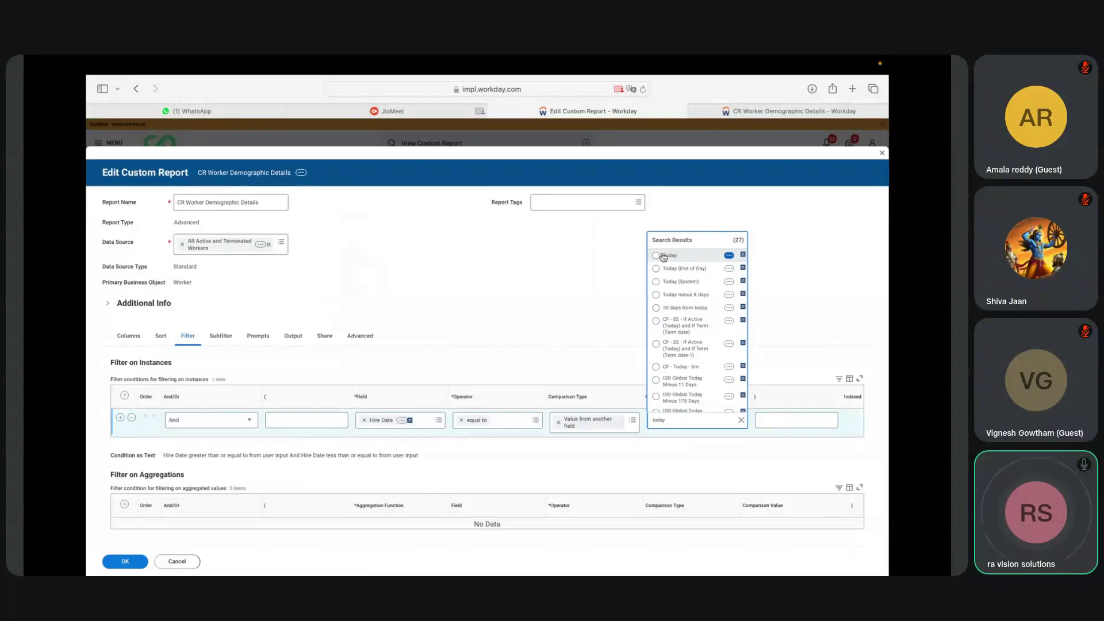
left_click(663, 256)
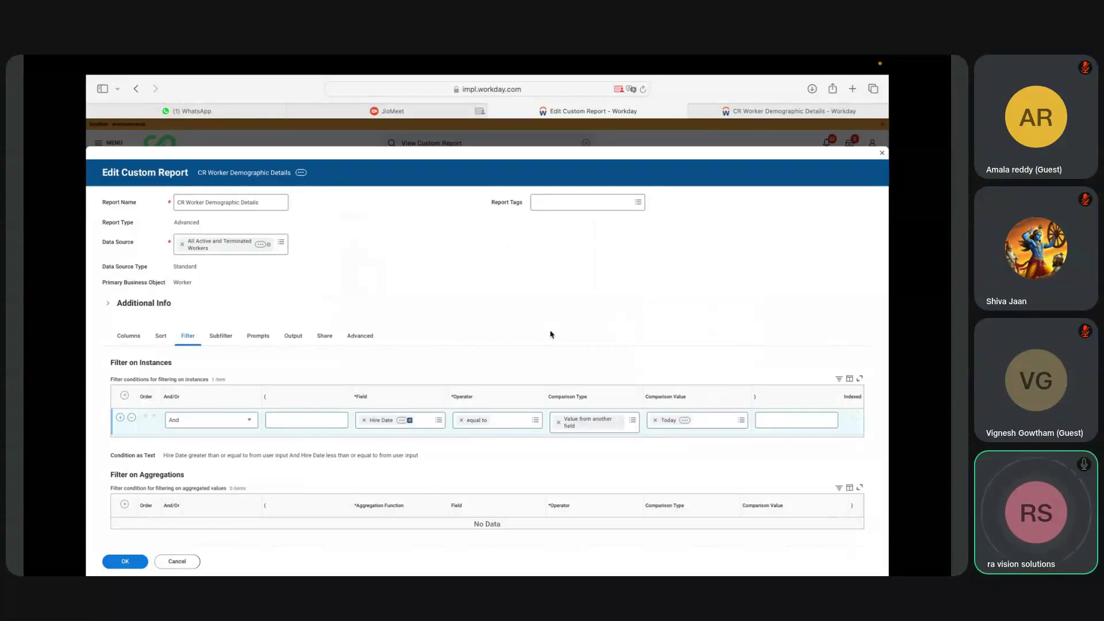
left_click(121, 565)
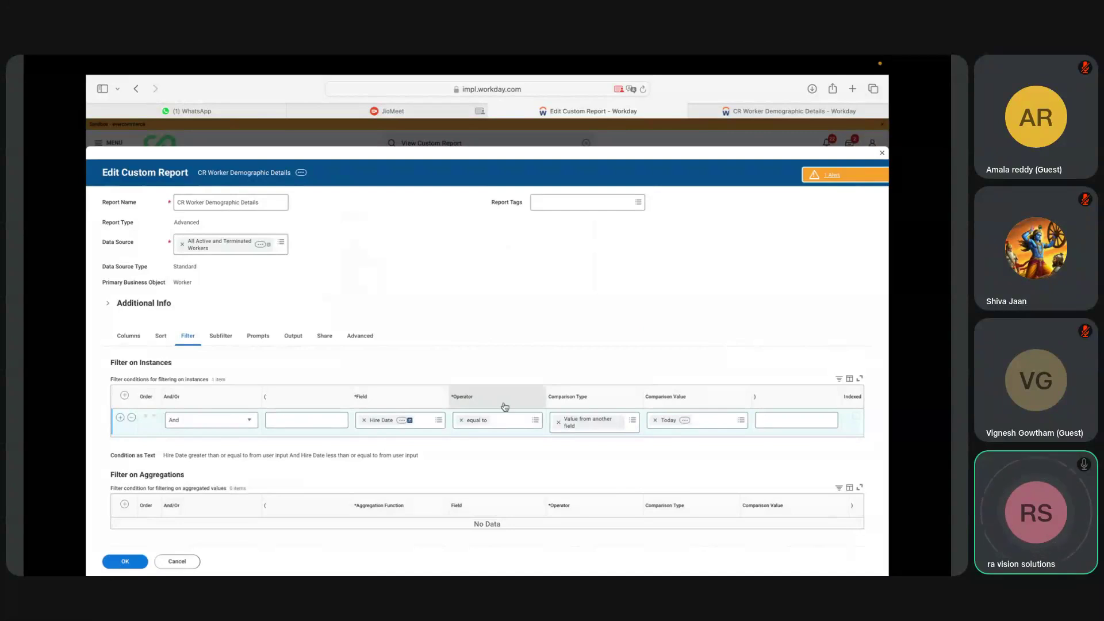
left_click(125, 563)
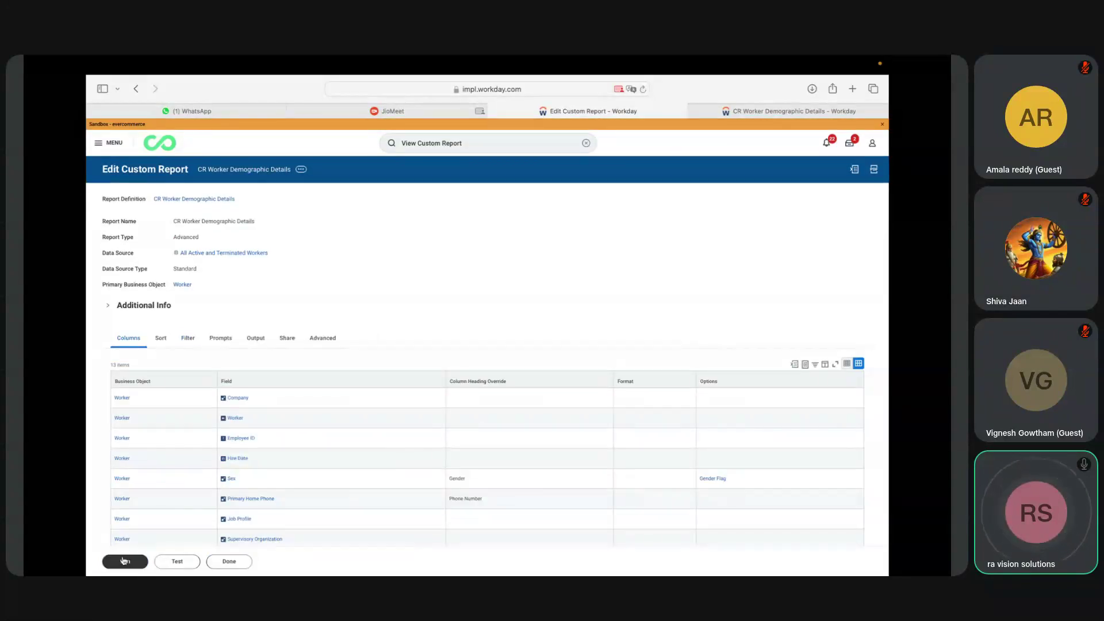
Rerun the report from the results tab and select the returned worker row to check its hire date.
left_click(761, 109)
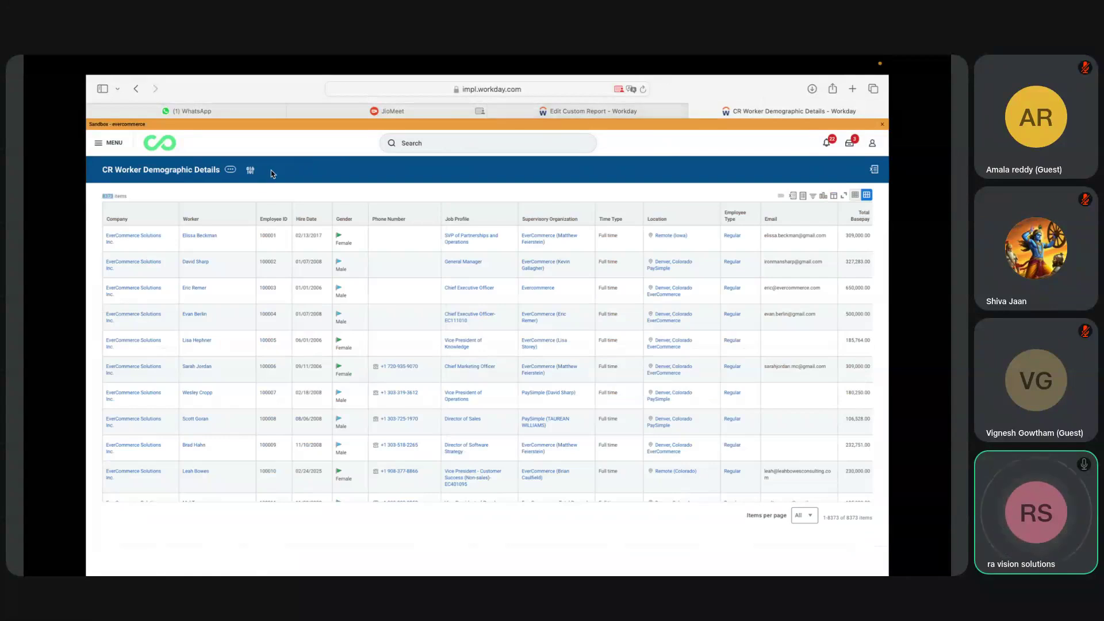
left_click(232, 170)
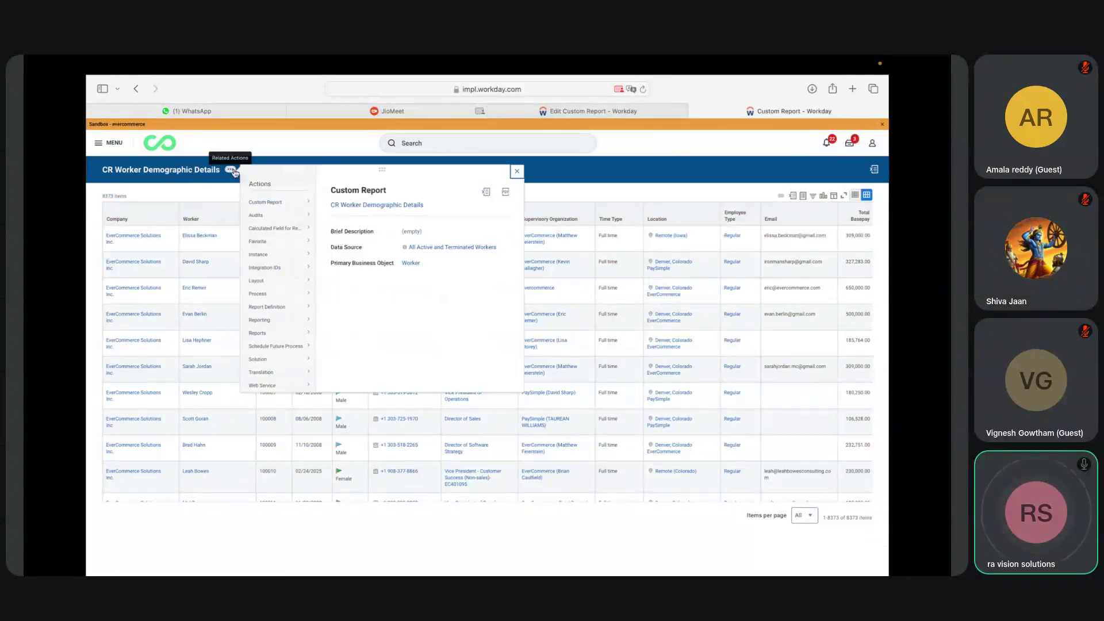
mouse_move(278, 205)
left_click(341, 245)
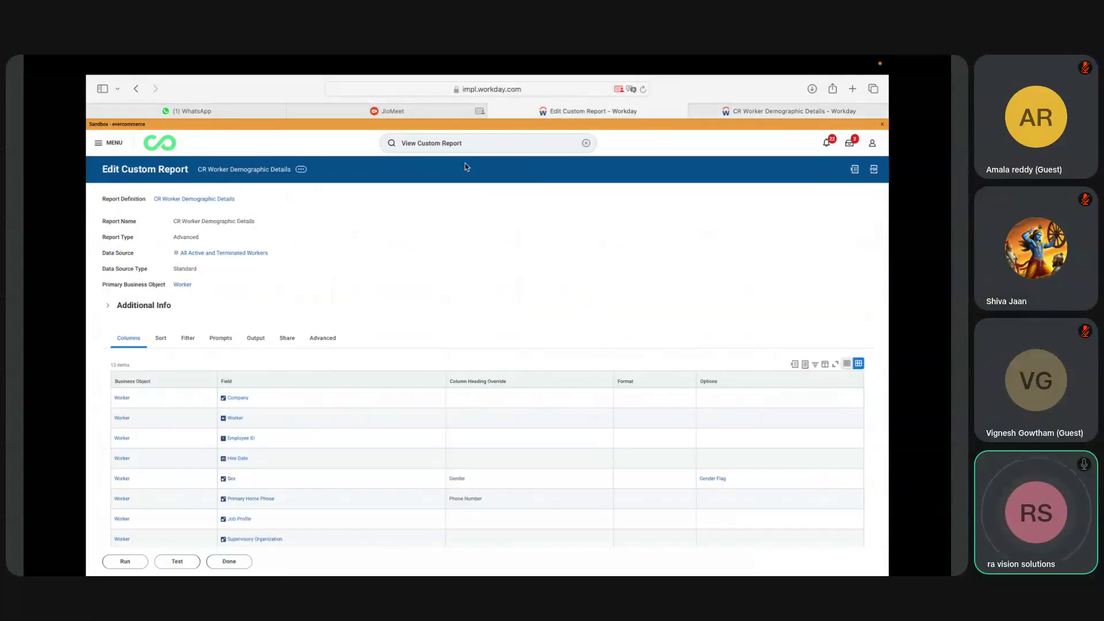
left_click(777, 111)
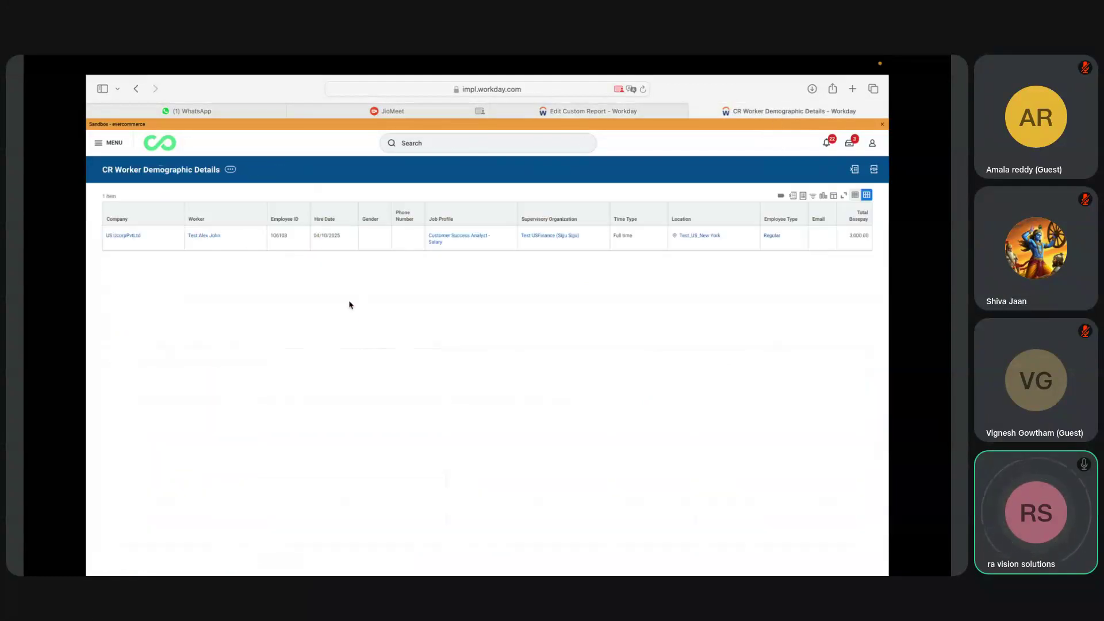
left_click(329, 241)
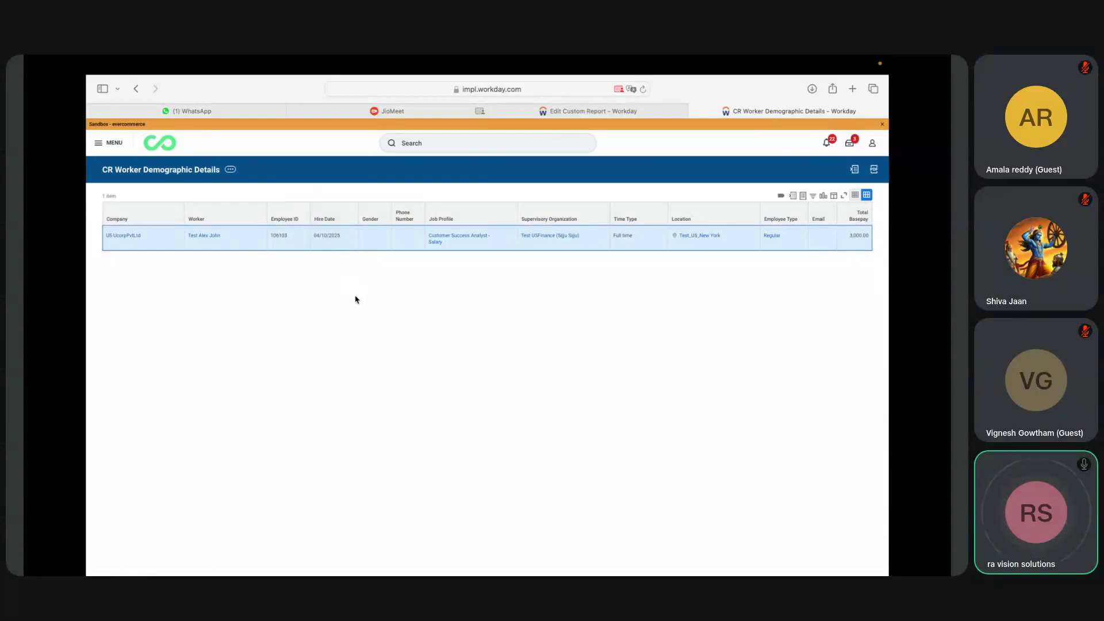
Run the report from the report definition tab and compare its output with the other results tab.
left_click(230, 172)
left_click(554, 115)
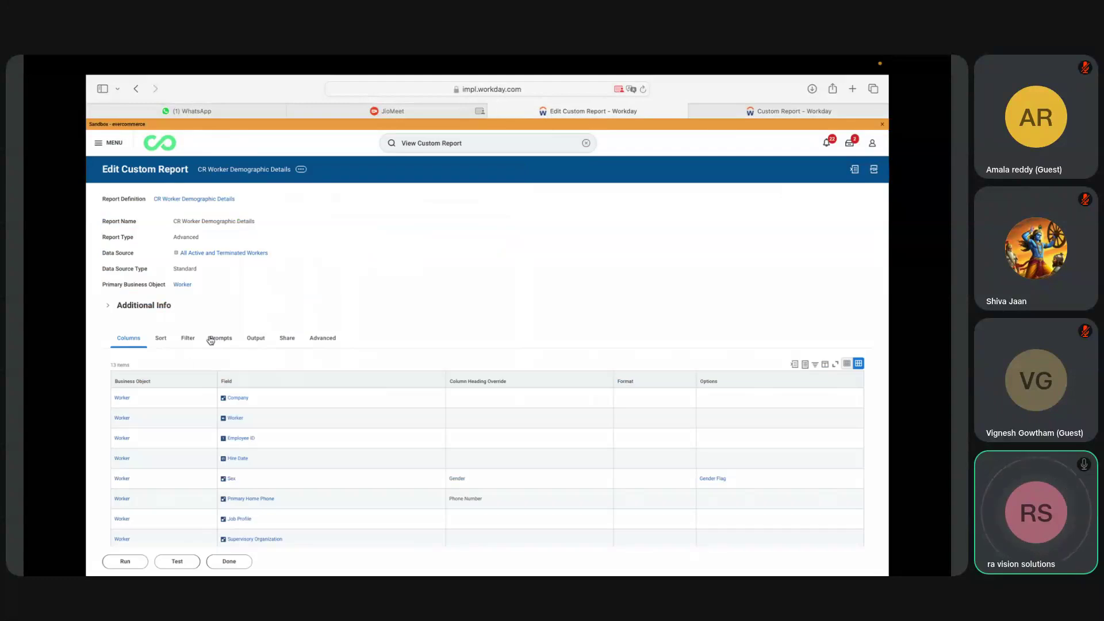
left_click(303, 171)
mouse_move(354, 202)
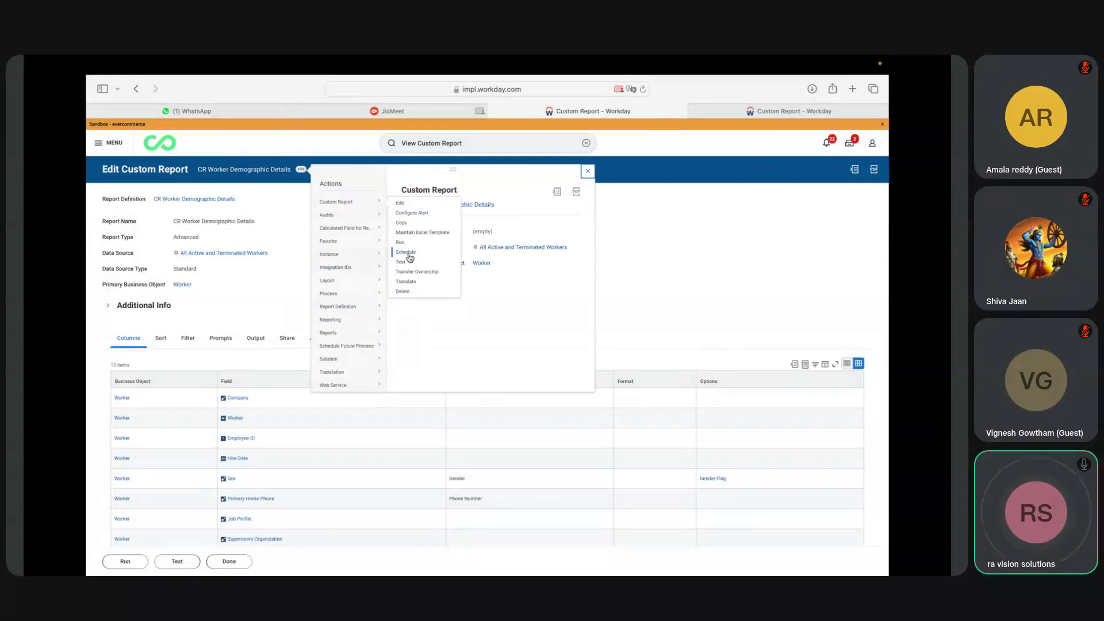
left_click(410, 243)
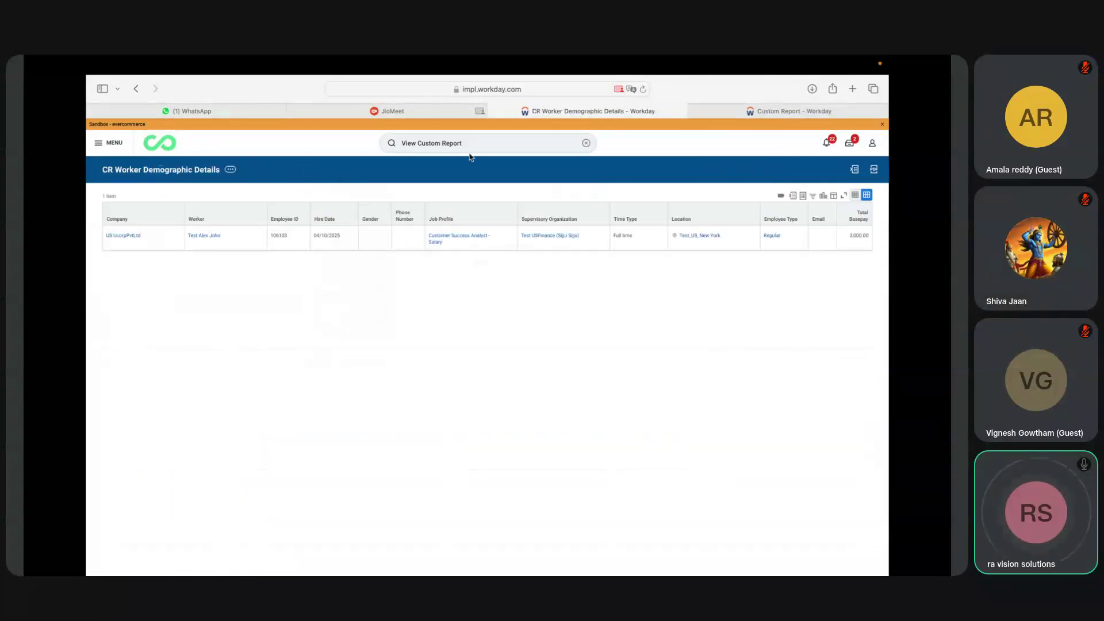
left_click(230, 169)
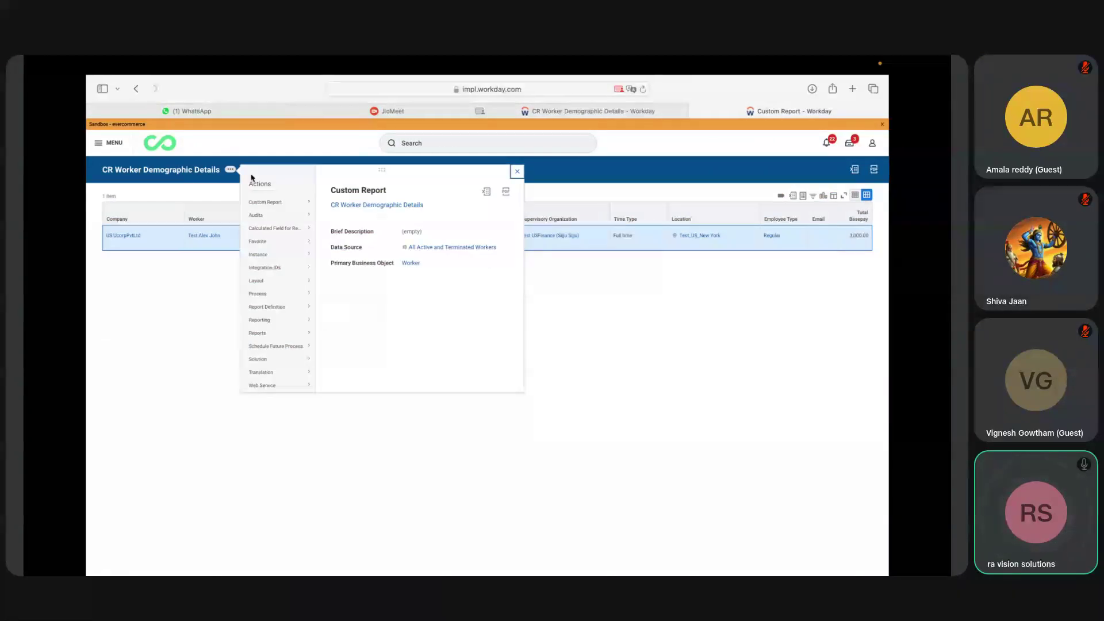
left_click(610, 114)
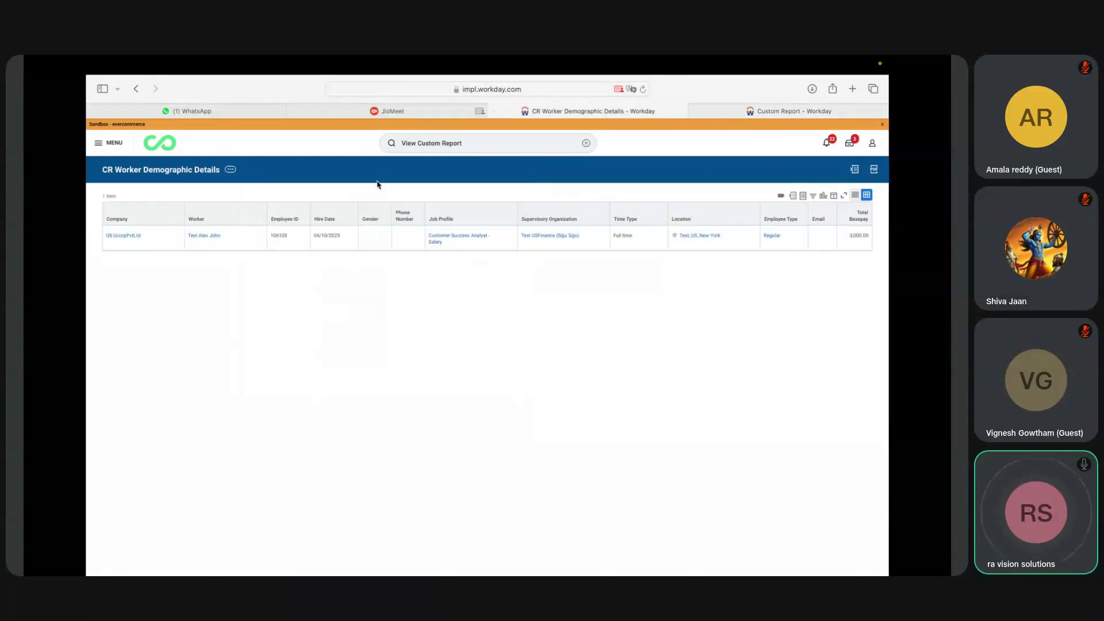
Reopen the report for editing and replace the Hire Date filter's comparison value with Today minus X days.
left_click(230, 171)
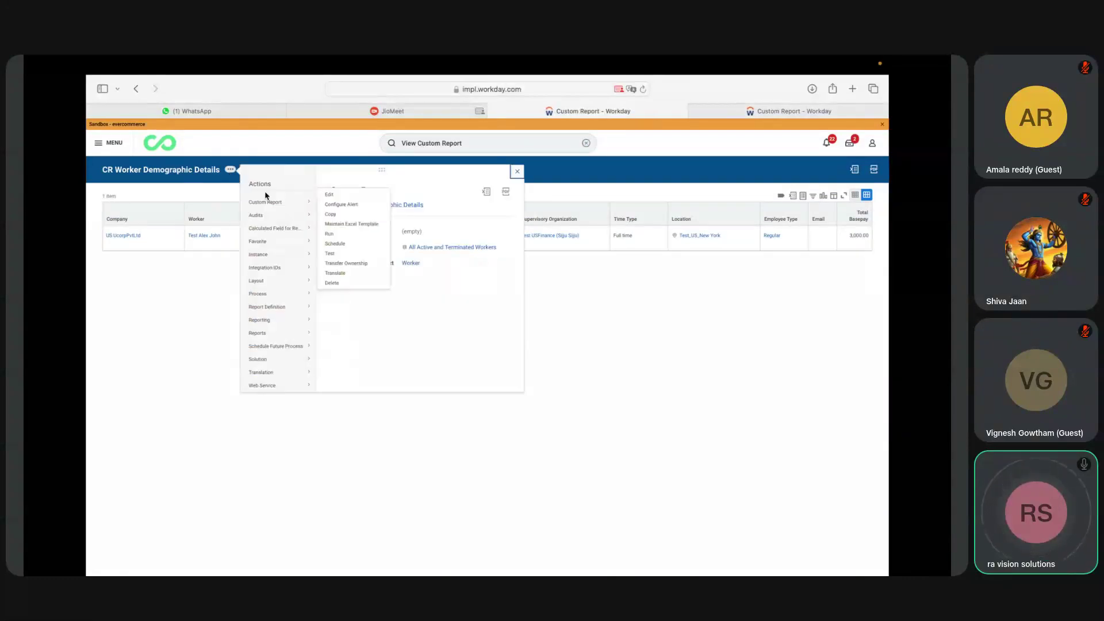
left_click(340, 204)
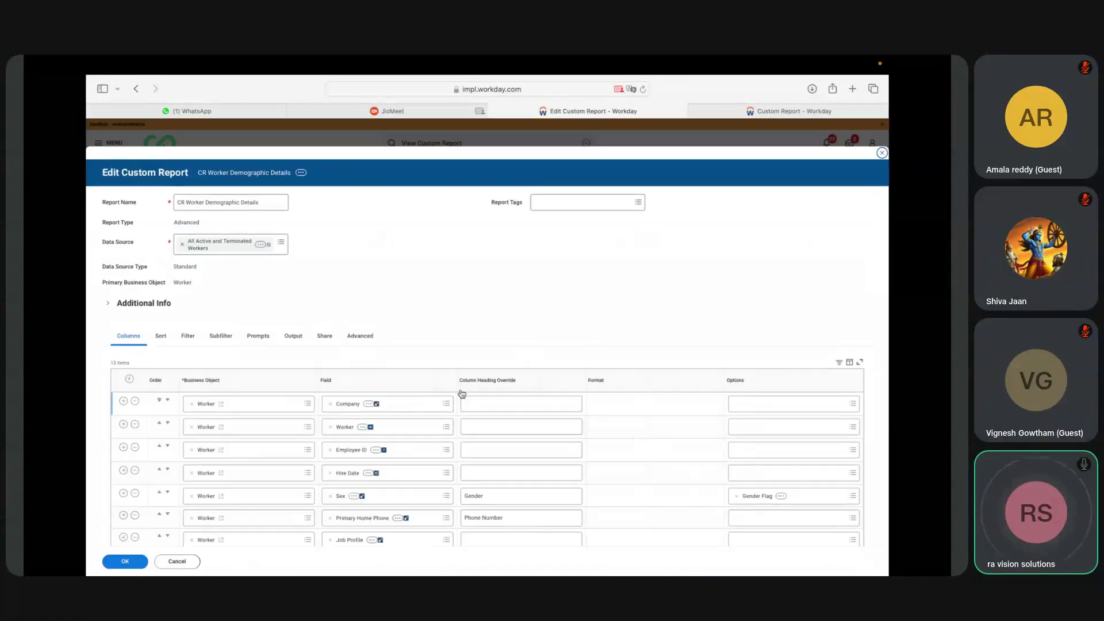
left_click(188, 336)
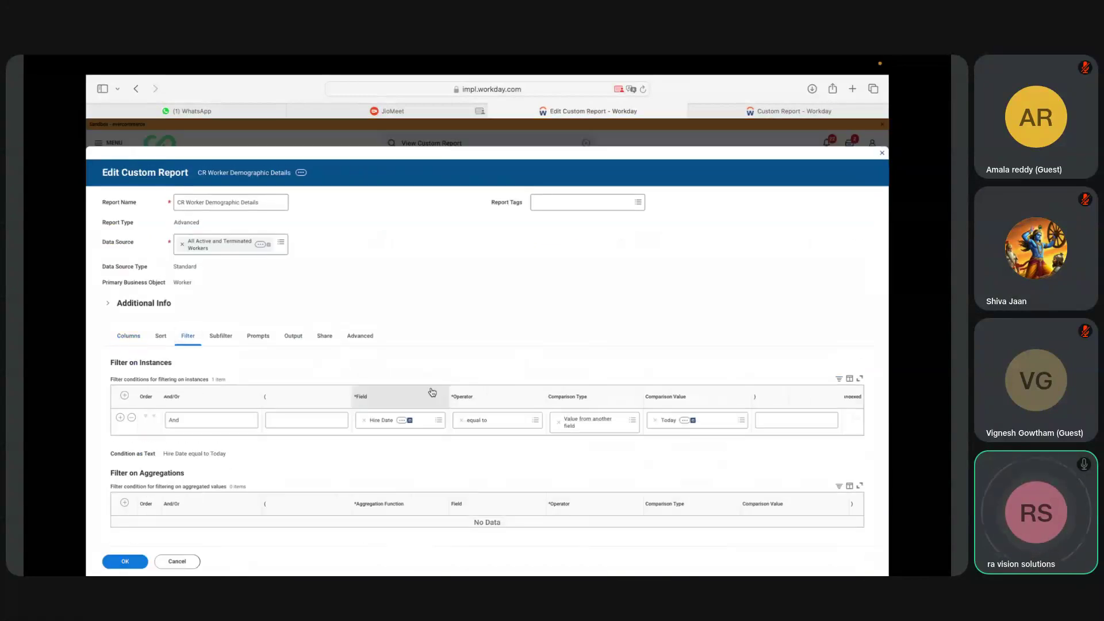
left_click(656, 420)
type("toda")
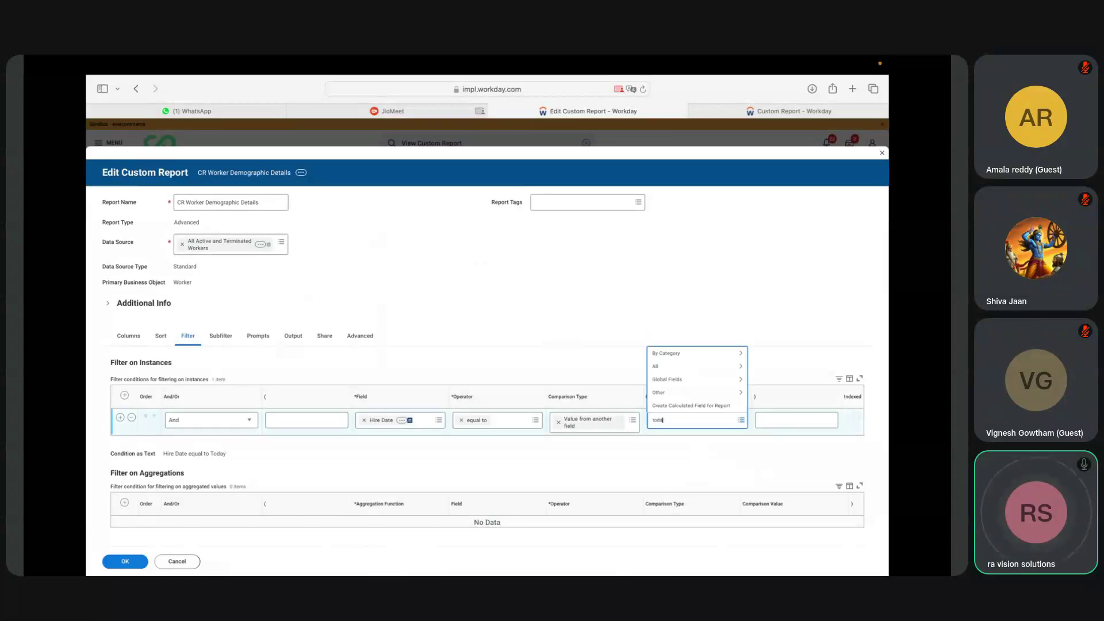
type("y minus x days")
key("Return")
left_click(677, 434)
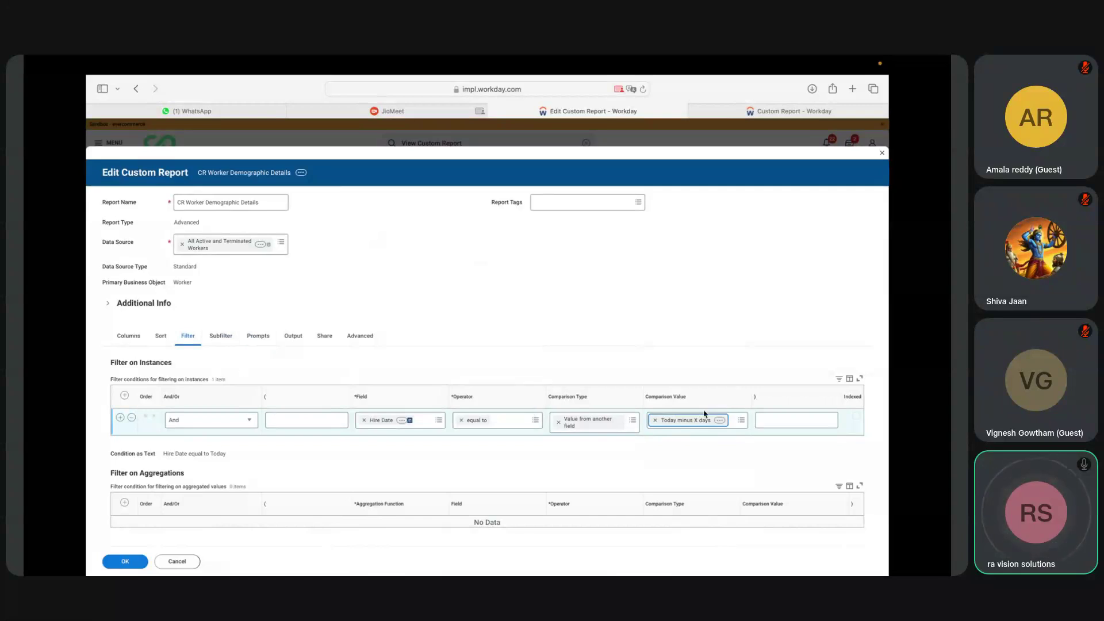
Examine the Today minus X days field's parameters and built-in prompts, and check the report's prompt settings.
left_click(718, 422)
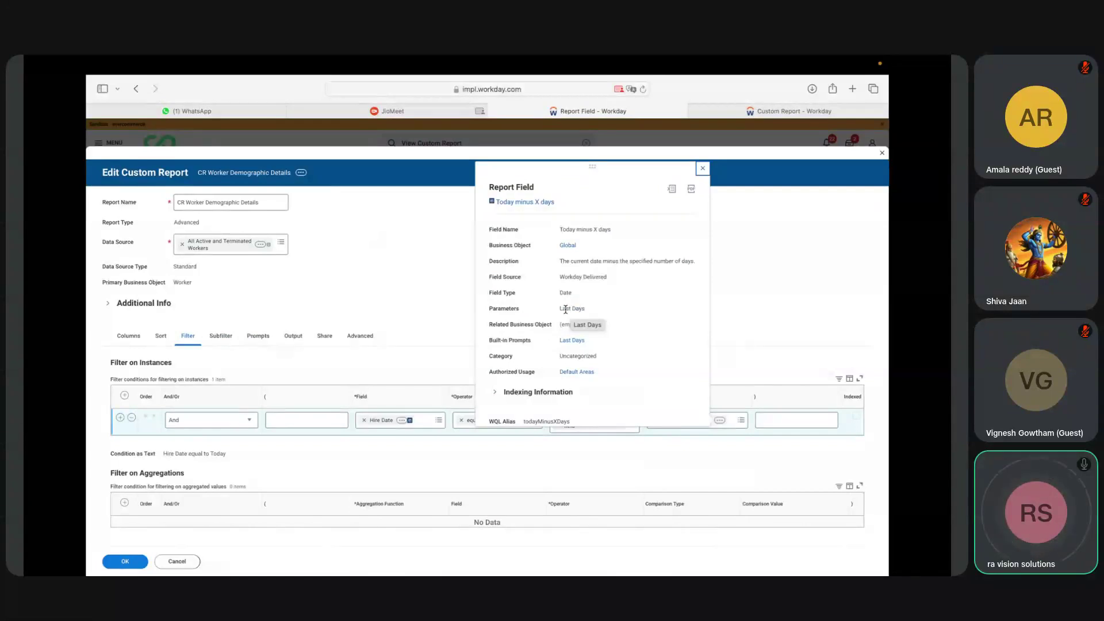
left_click(750, 355)
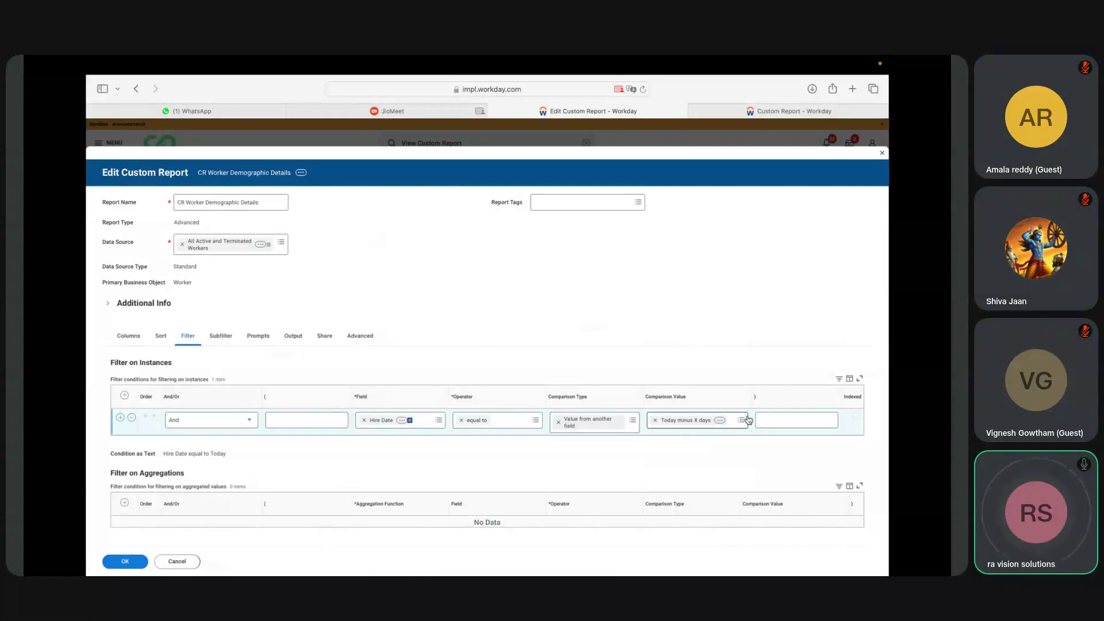
left_click(260, 339)
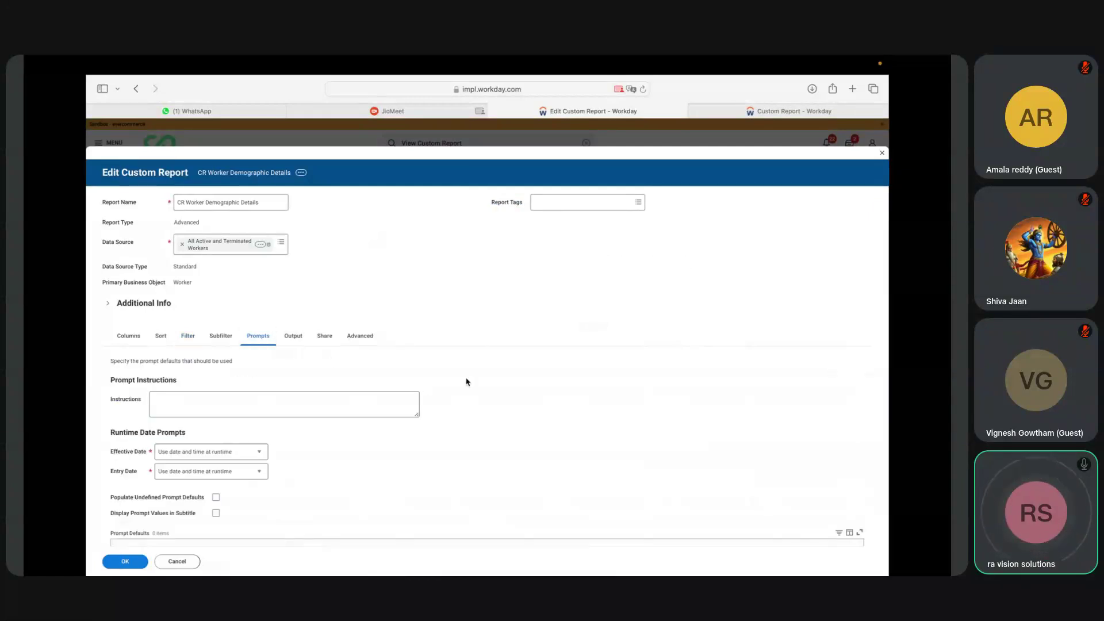
left_click(188, 336)
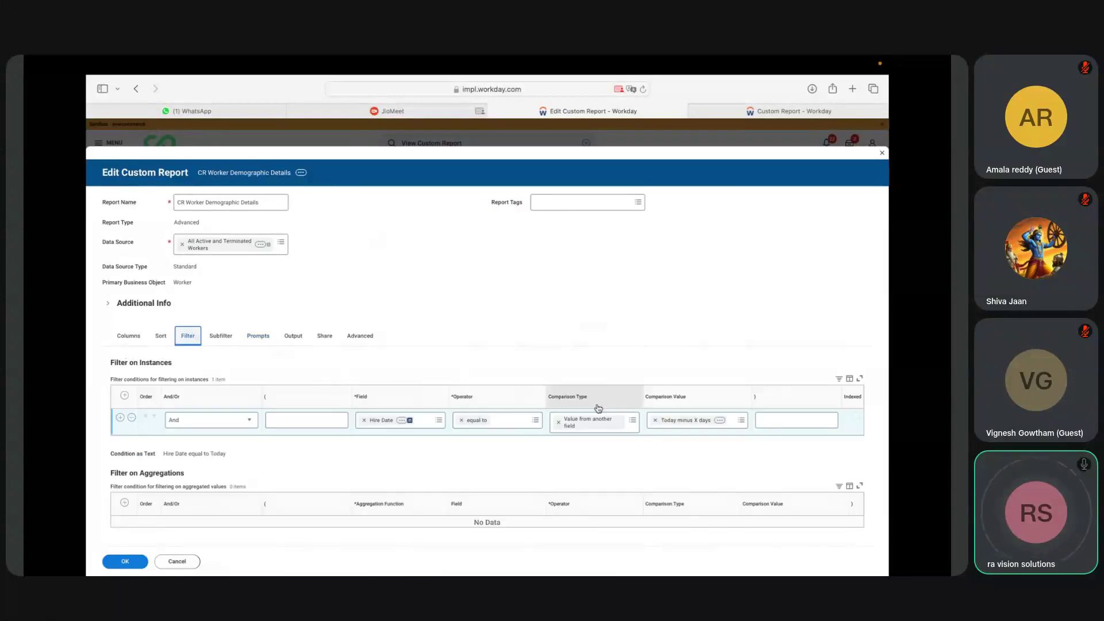
Populate the undefined prompt defaults so that the Last Days prompt is added to the report.
left_click(259, 338)
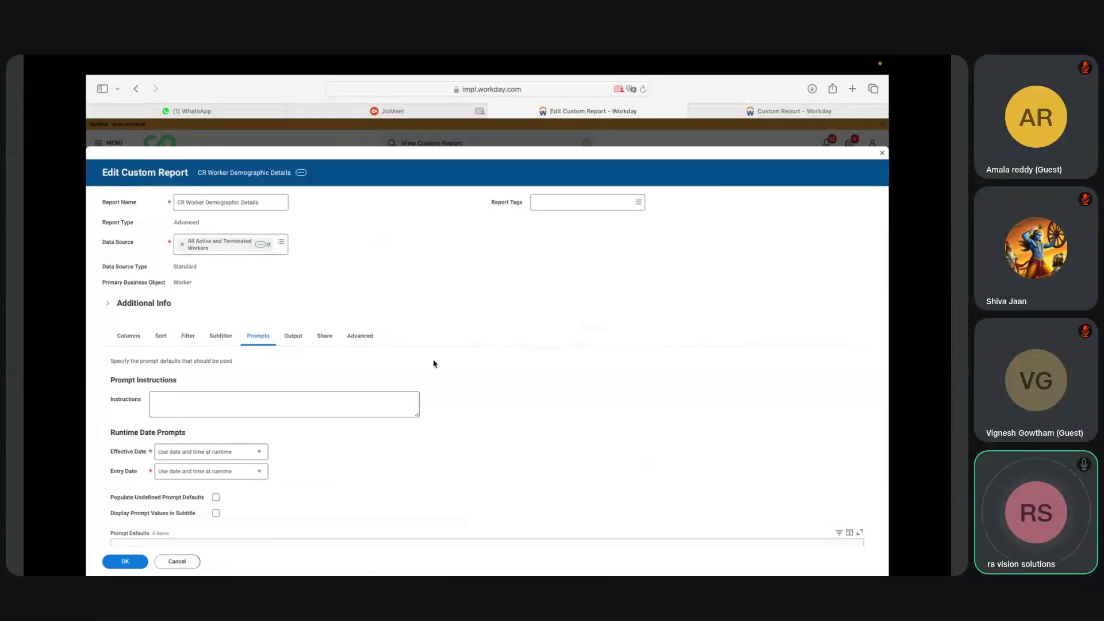
scroll(434, 364, "down", 2)
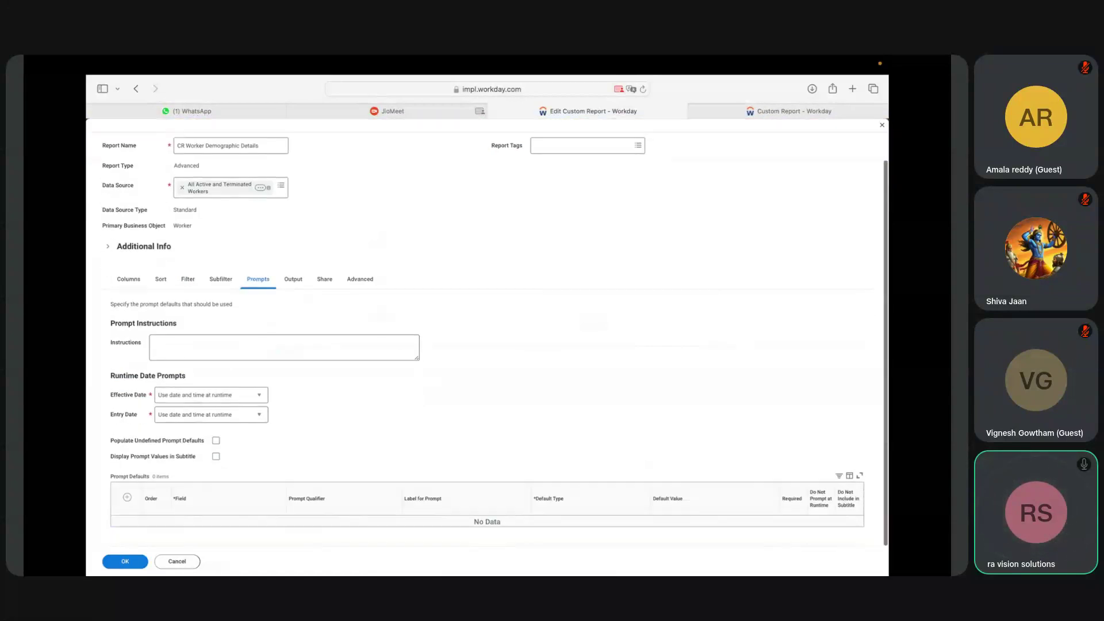
left_click(216, 447)
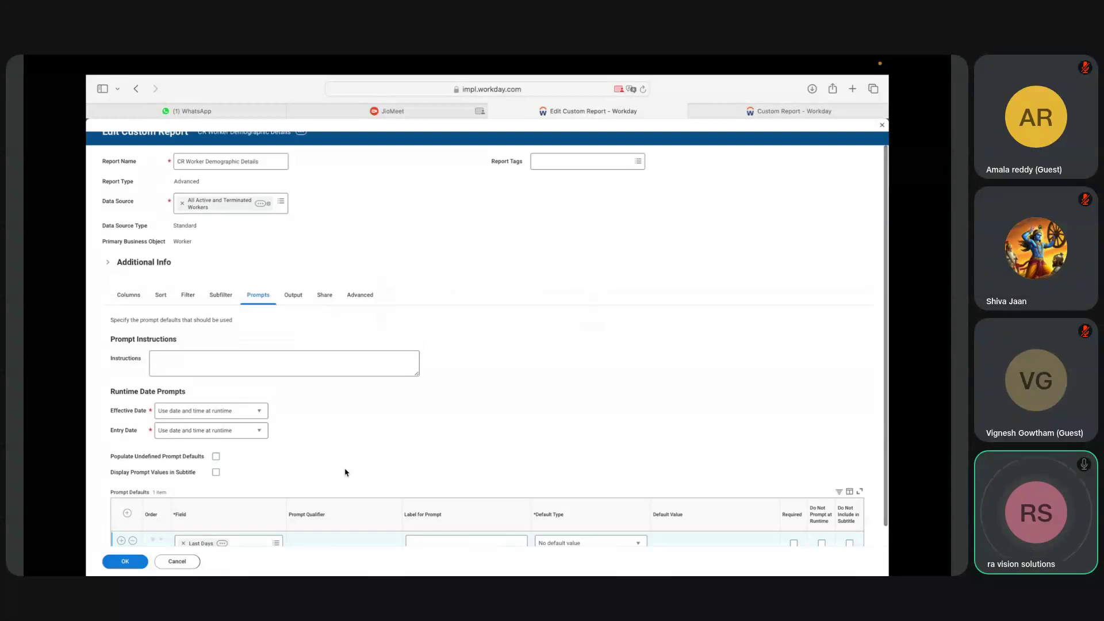
scroll(345, 473, "down", 1)
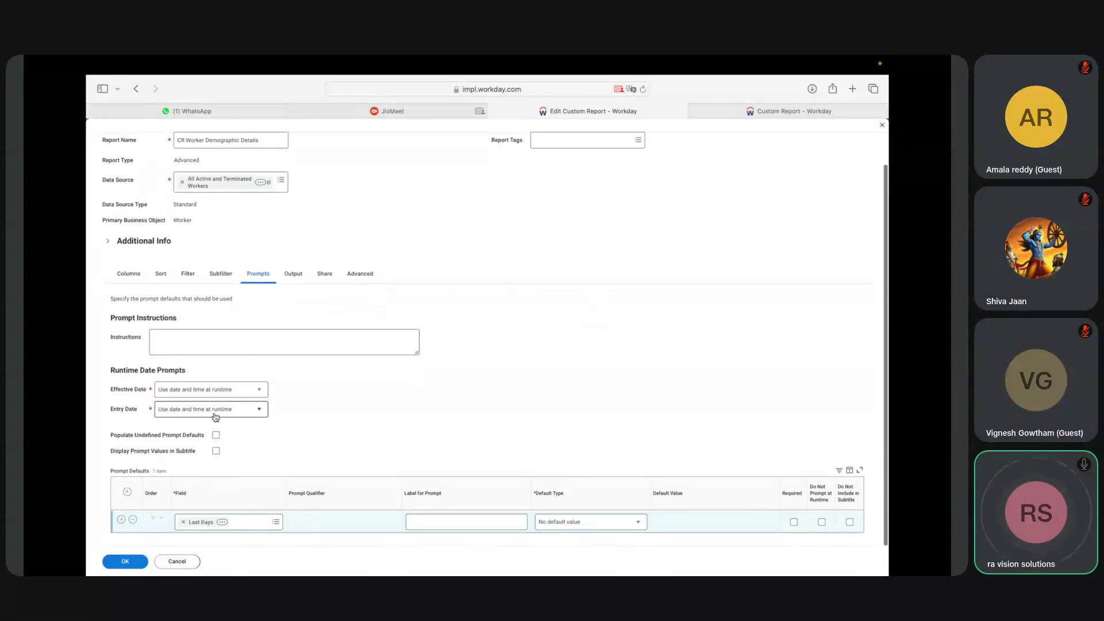
left_click(216, 435)
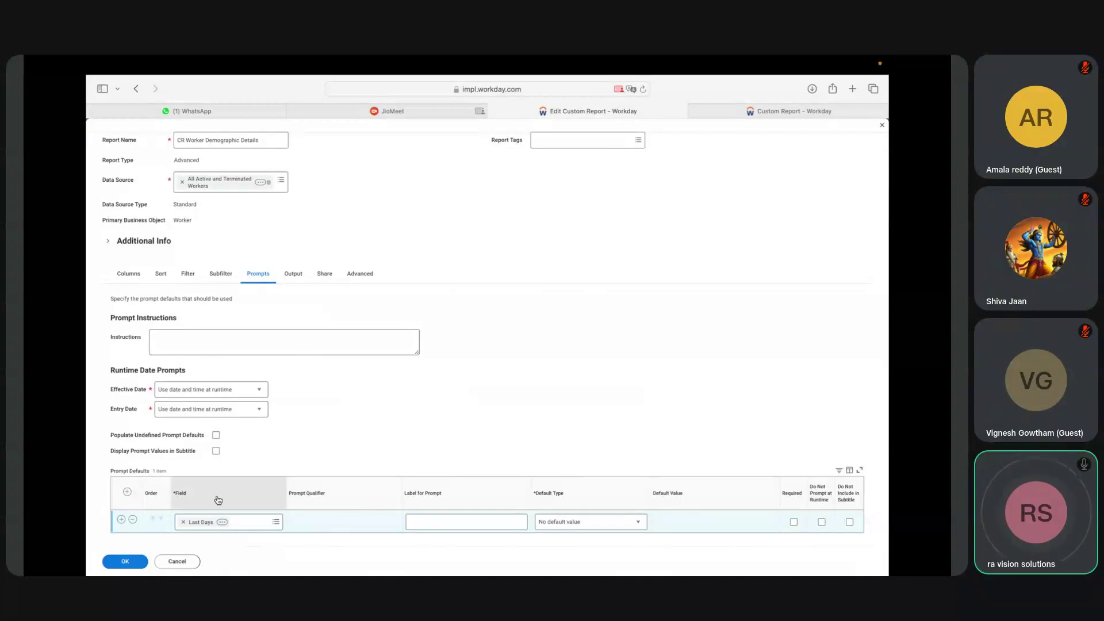
Compare the Today minus X days field's built-in prompt with the Last Days entry in the prompt defaults.
left_click(188, 273)
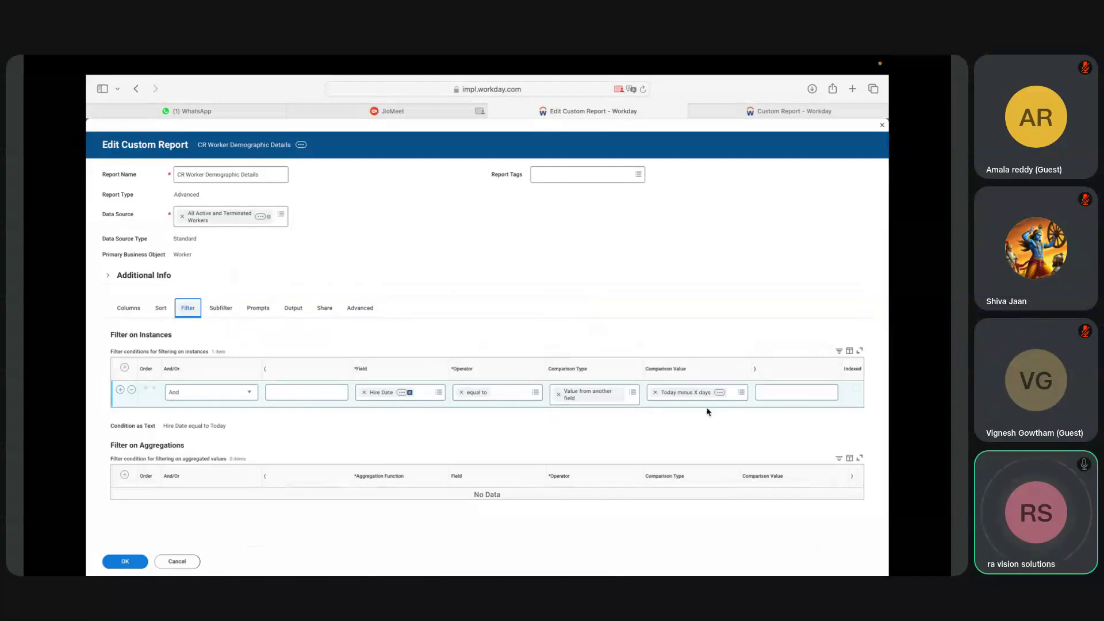
left_click(720, 393)
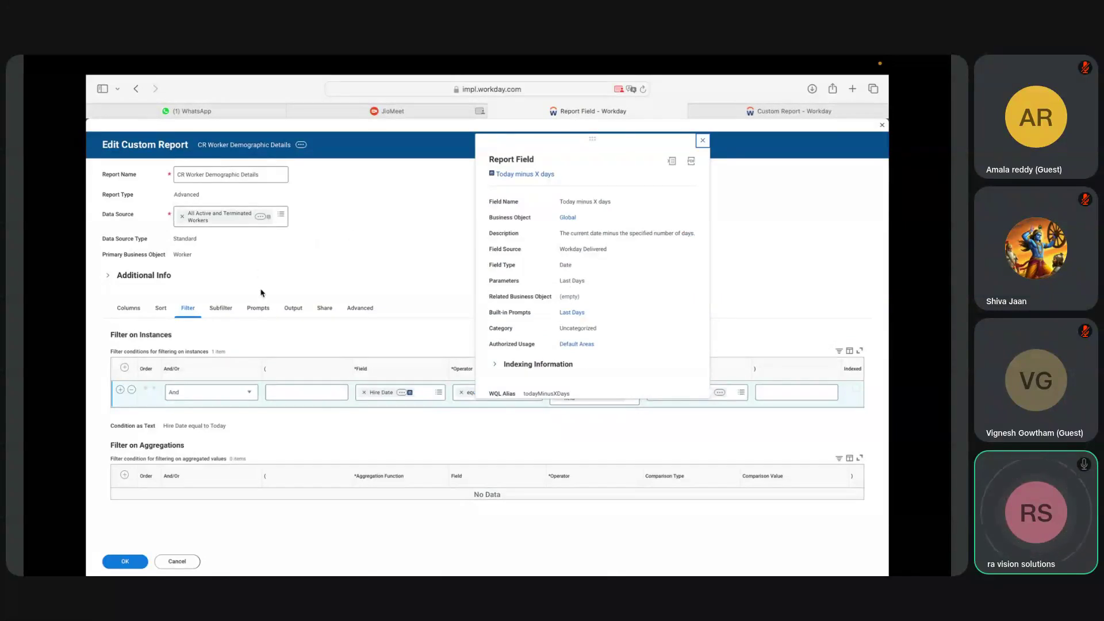
left_click(258, 309)
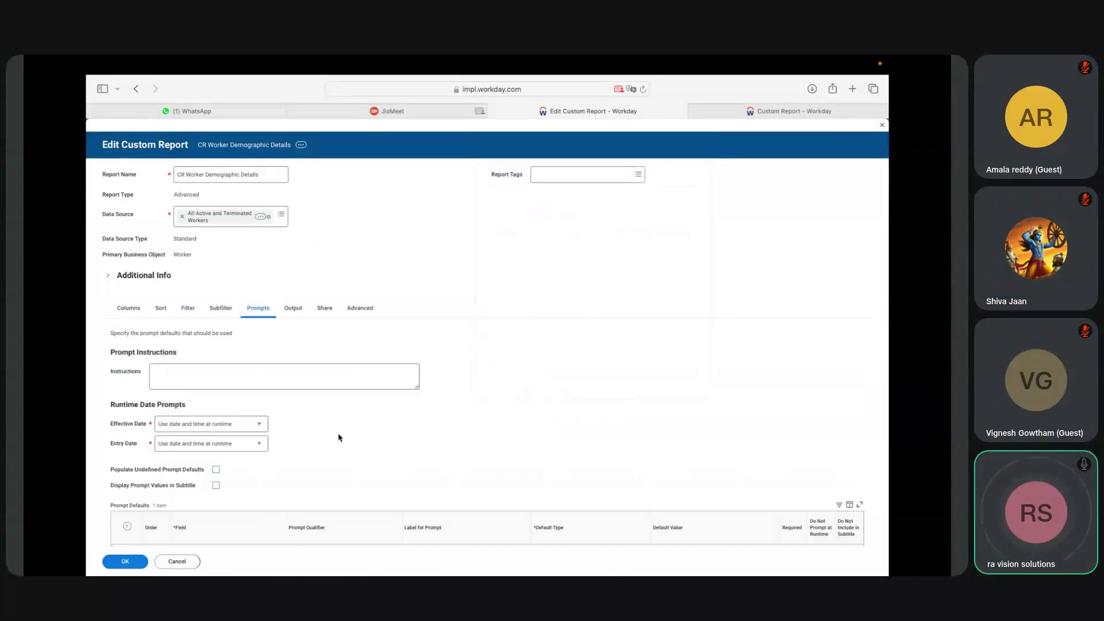
scroll(338, 437, "down", 1)
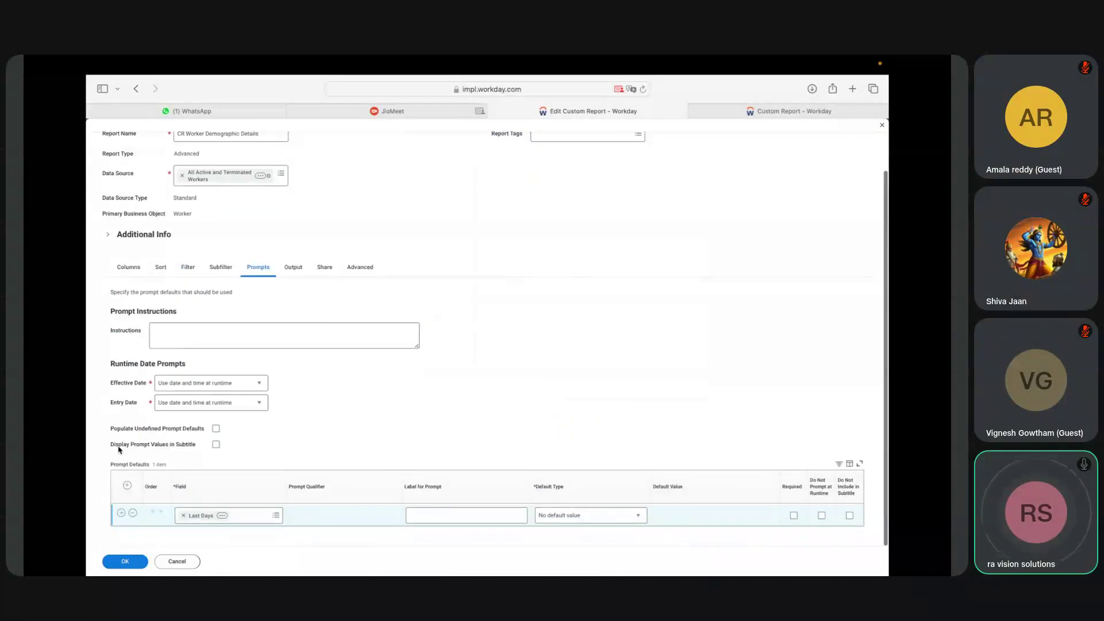
left_click(216, 436)
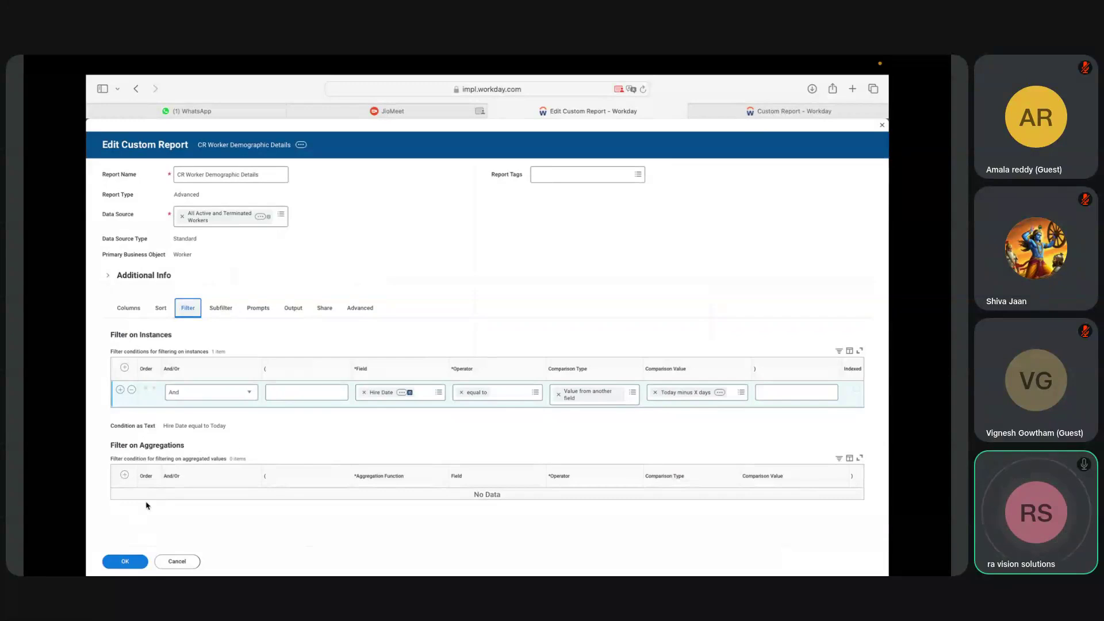
Save the report despite the alert and run it from its related actions.
left_click(126, 566)
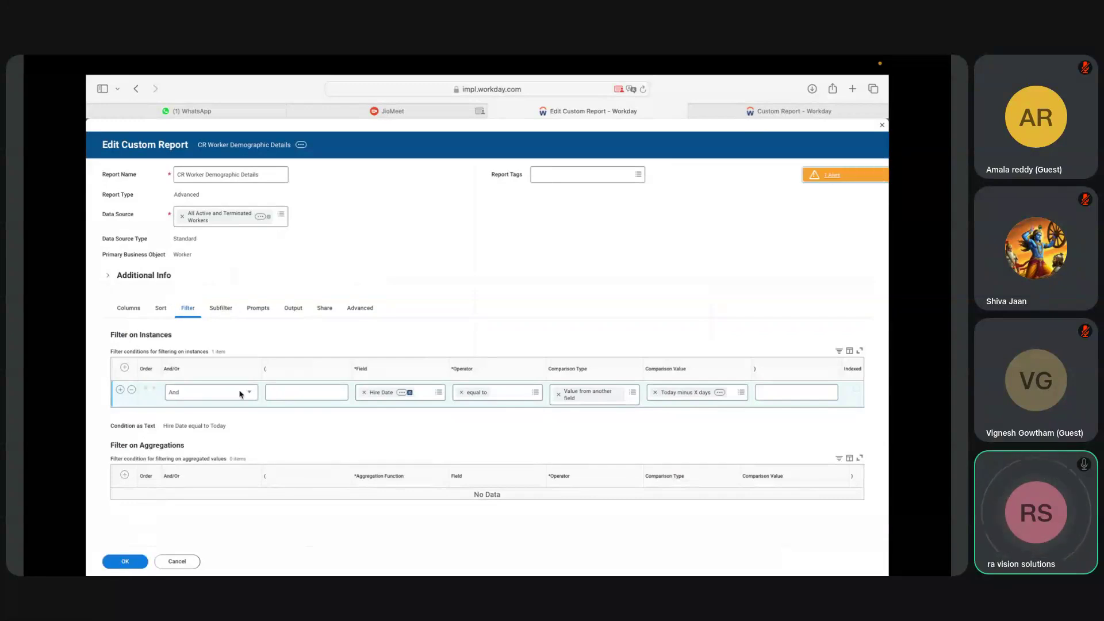
left_click(118, 563)
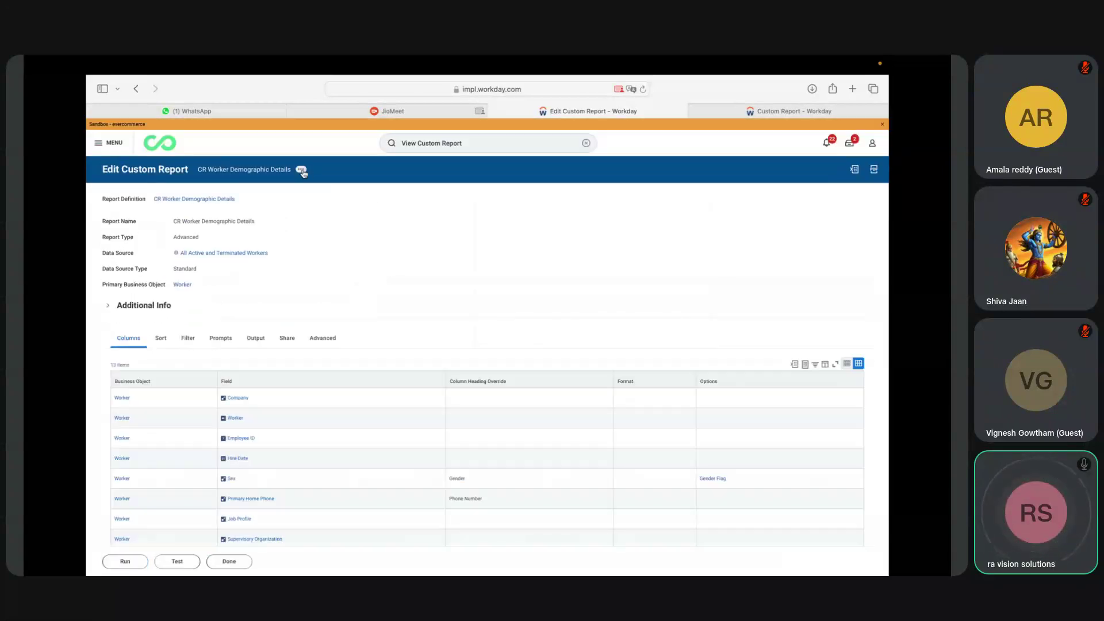
left_click(302, 171)
mouse_move(336, 202)
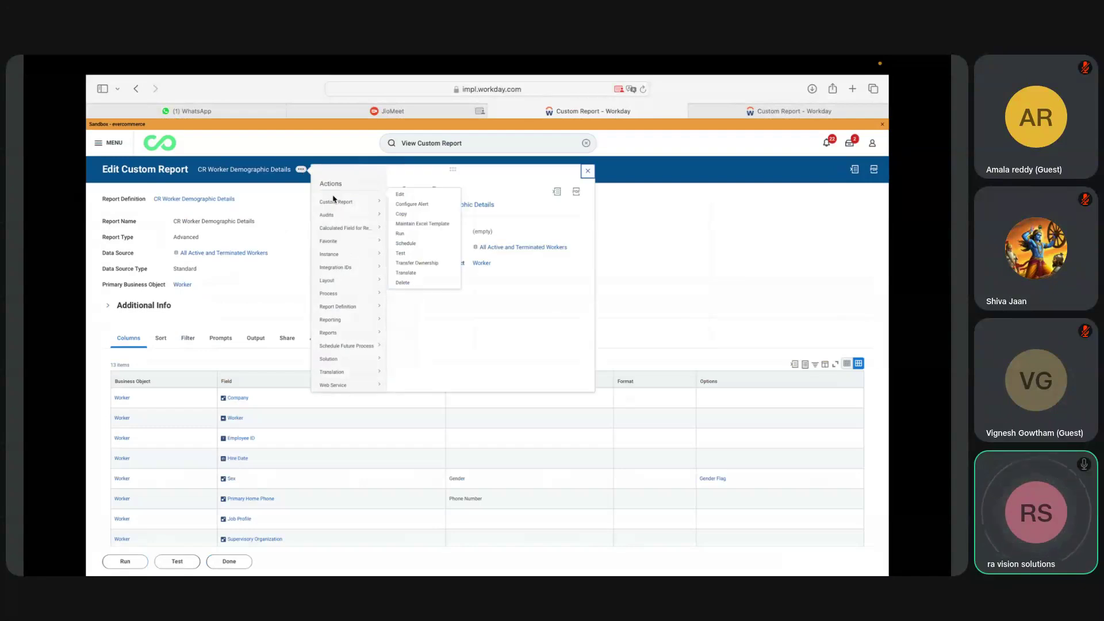
left_click(405, 243)
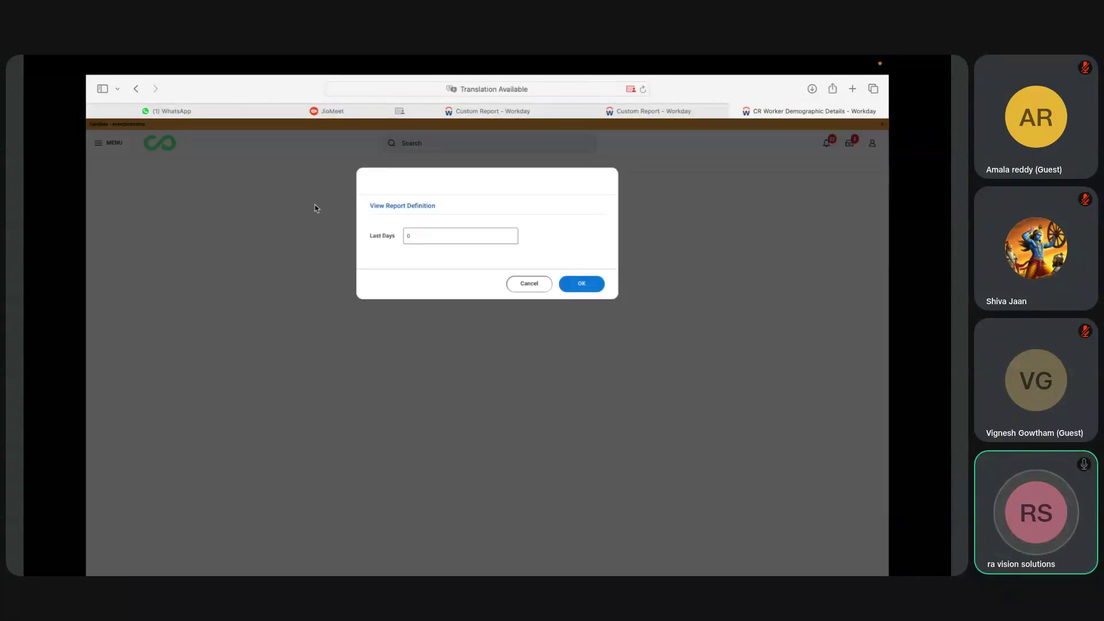
Set the Last Days prompt to 10 and generate the report results.
left_click(432, 237)
key("BackSpace")
type("10")
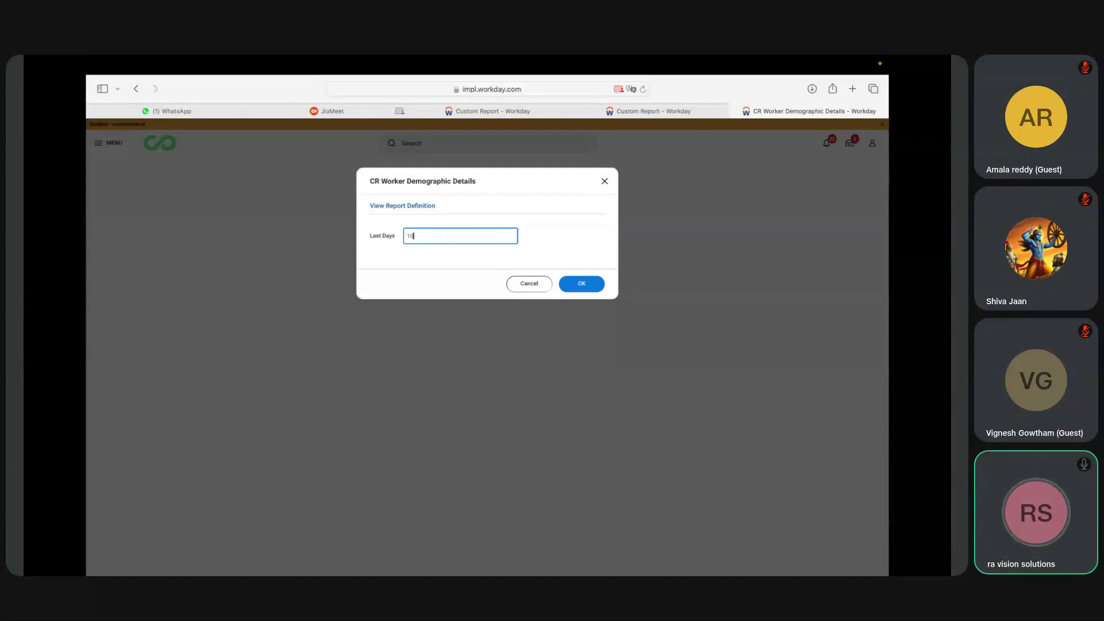
left_click(582, 286)
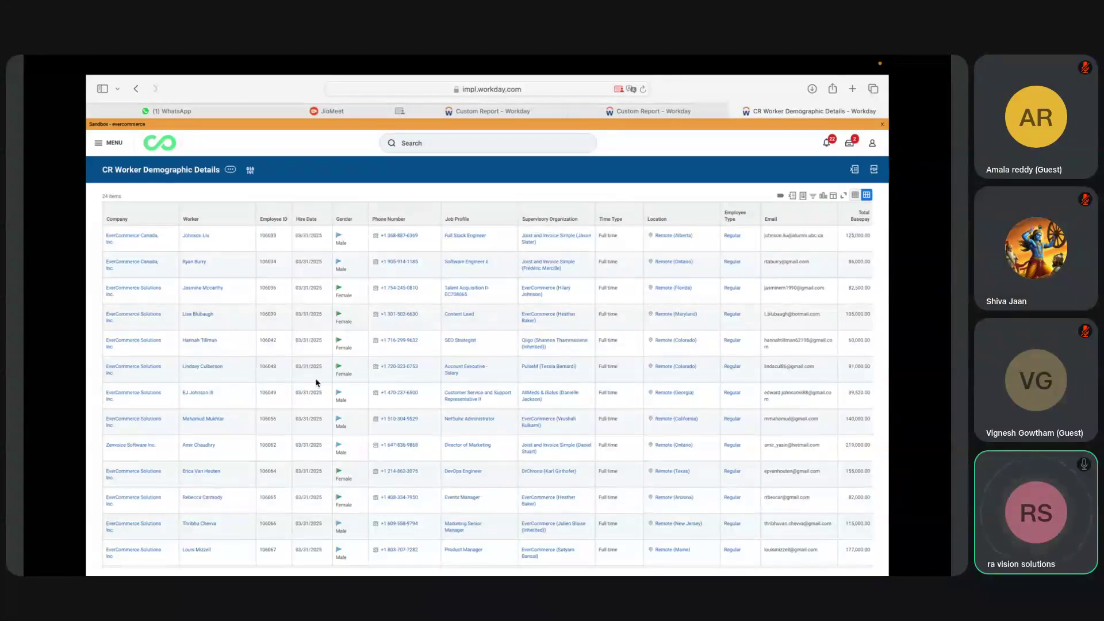
Review the Hire Date column throughout the report results to check which hire dates are returned.
left_click(306, 222)
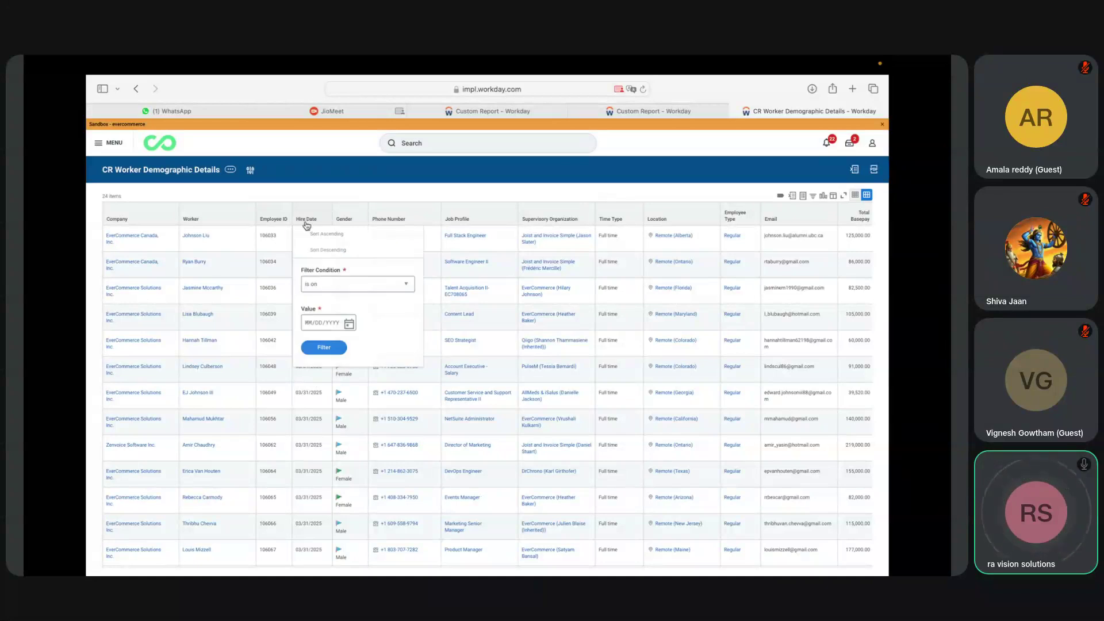
left_click(310, 426)
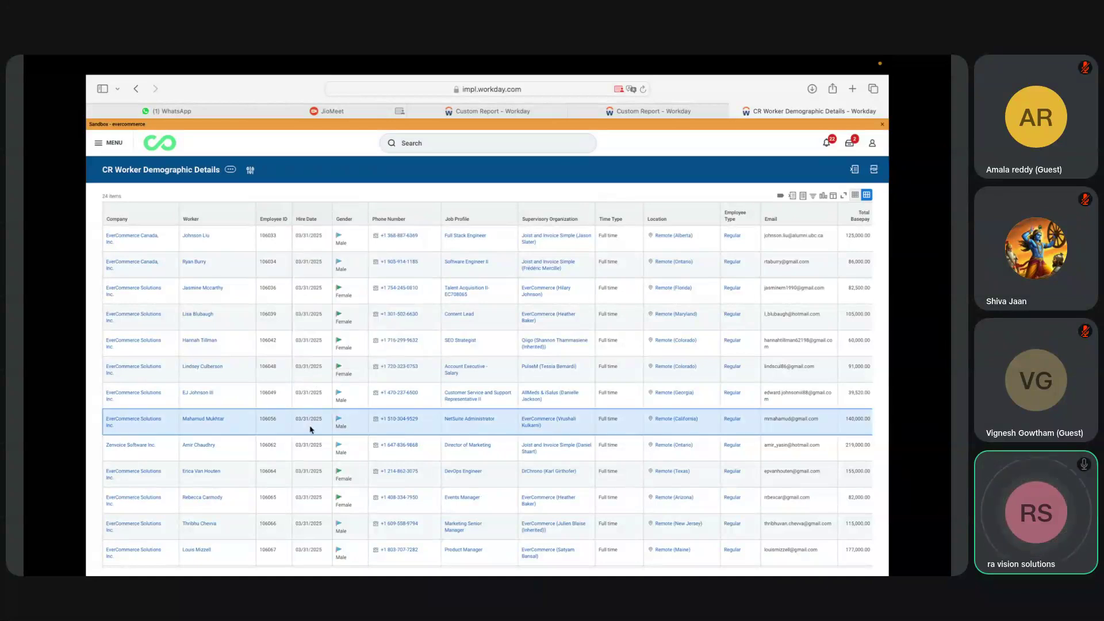
scroll(311, 428, "down", 5)
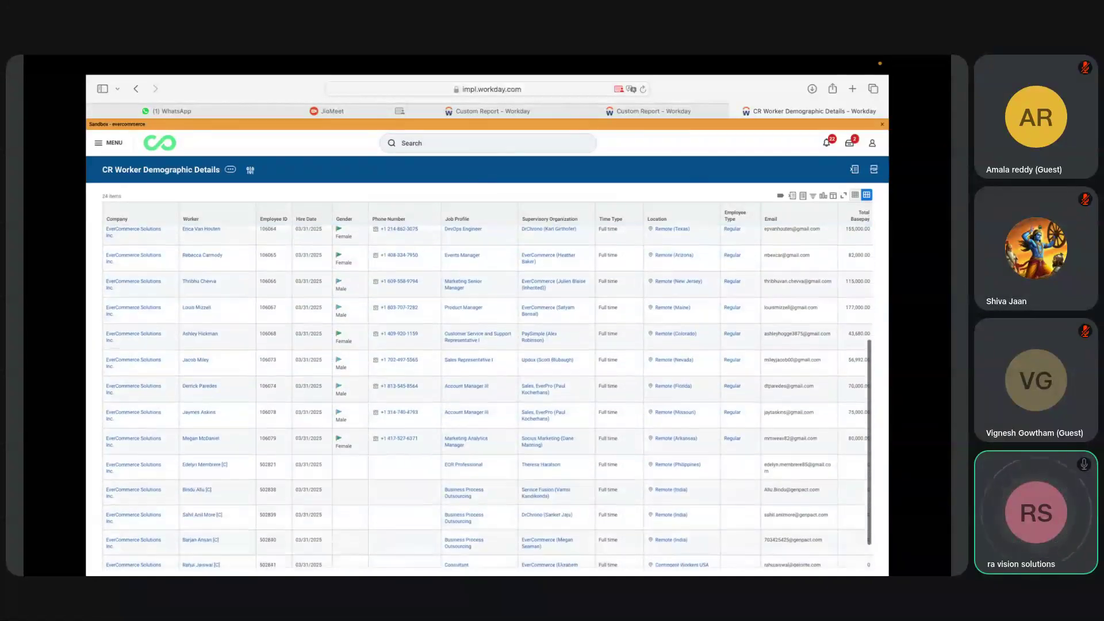
scroll(488, 397, "up", 3)
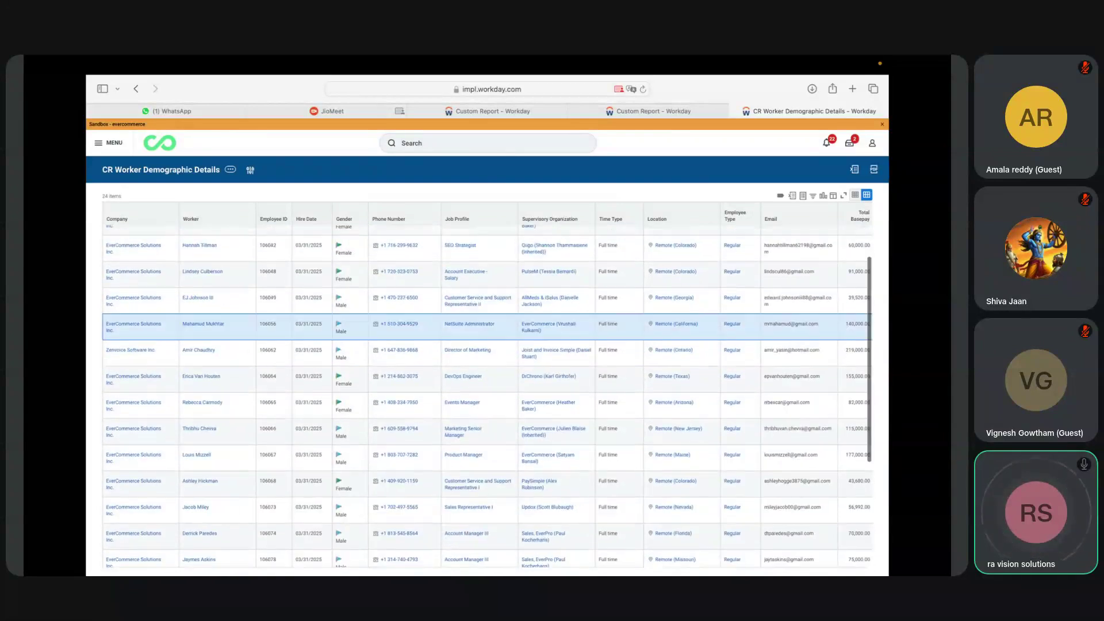
scroll(302, 419, "up", 3)
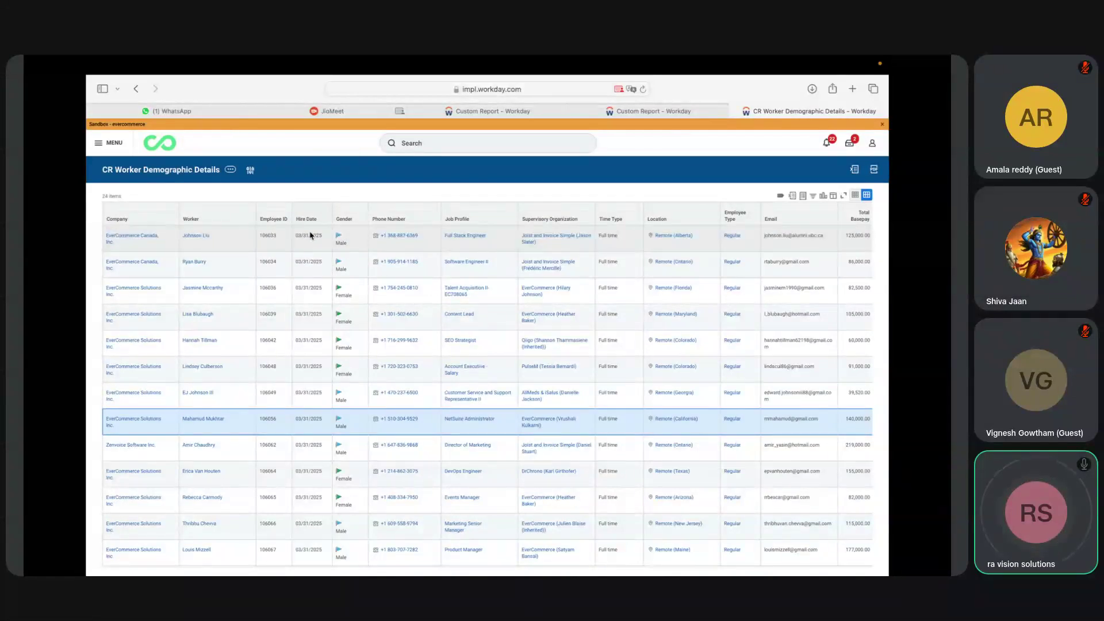
Open the CR Worker Demographic Details report definition for editing from its related actions.
left_click(652, 114)
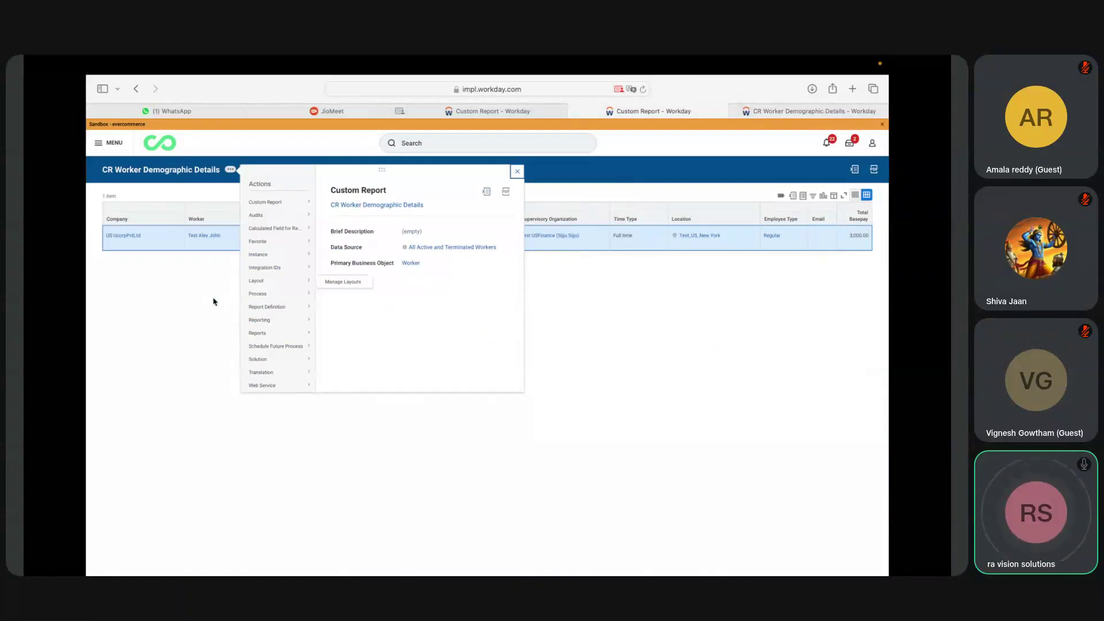
left_click(460, 111)
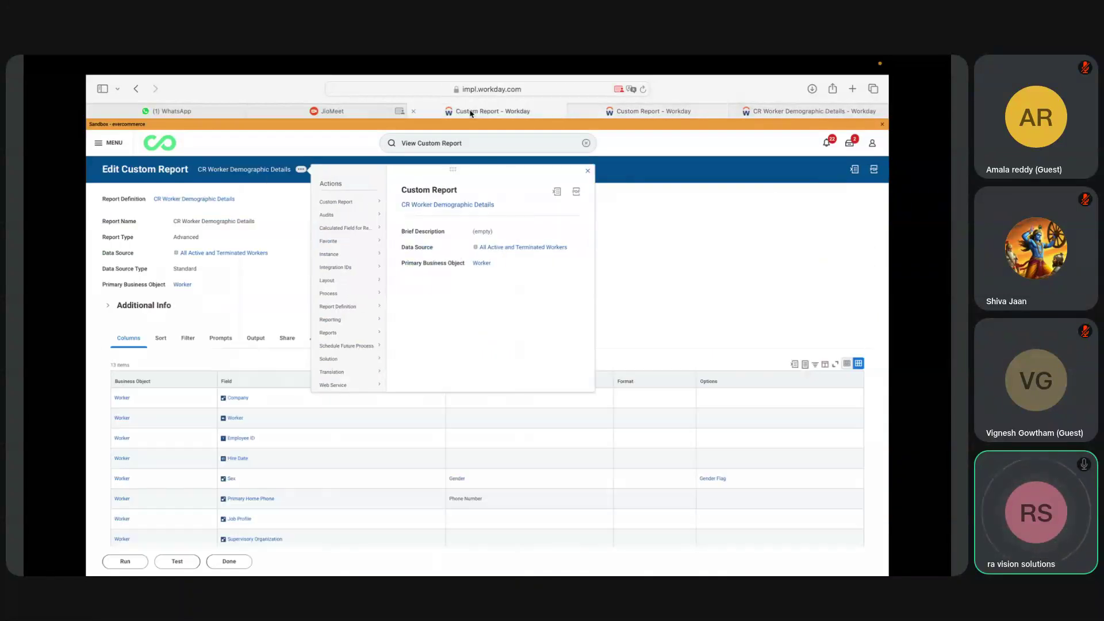
mouse_move(358, 207)
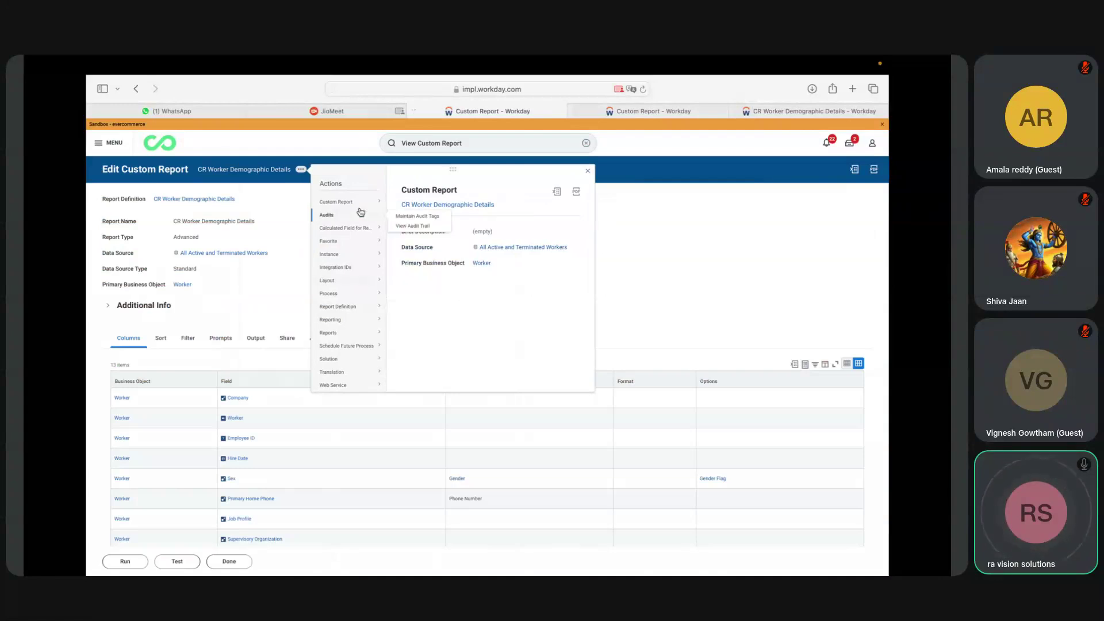
left_click(415, 203)
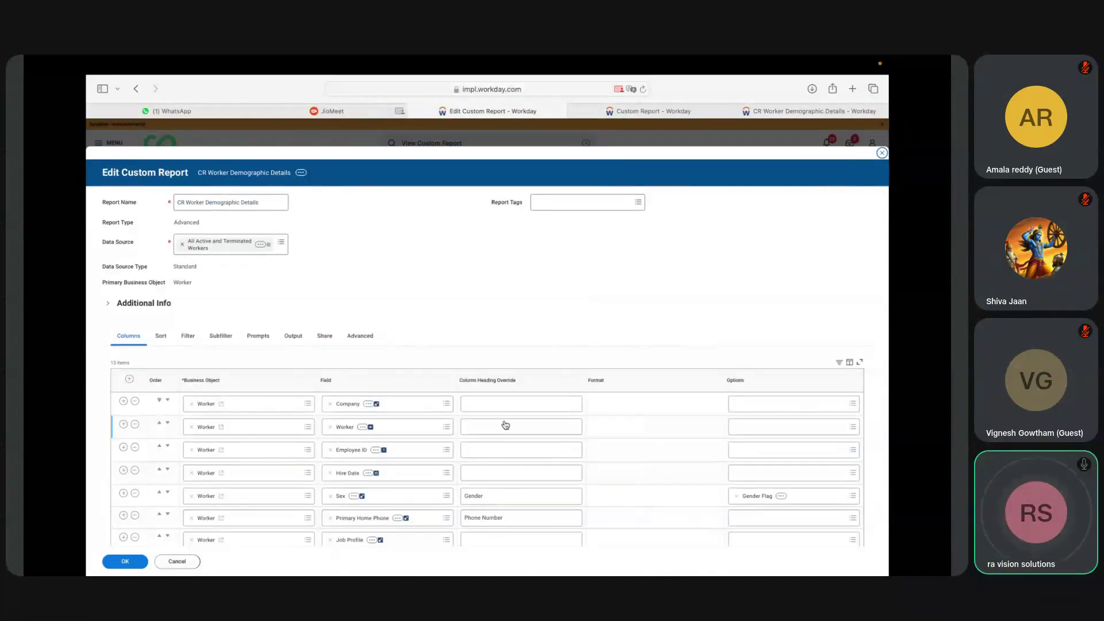
Compare the report's Filter settings, with the Hire Date condition, against its Subfilter settings.
left_click(188, 335)
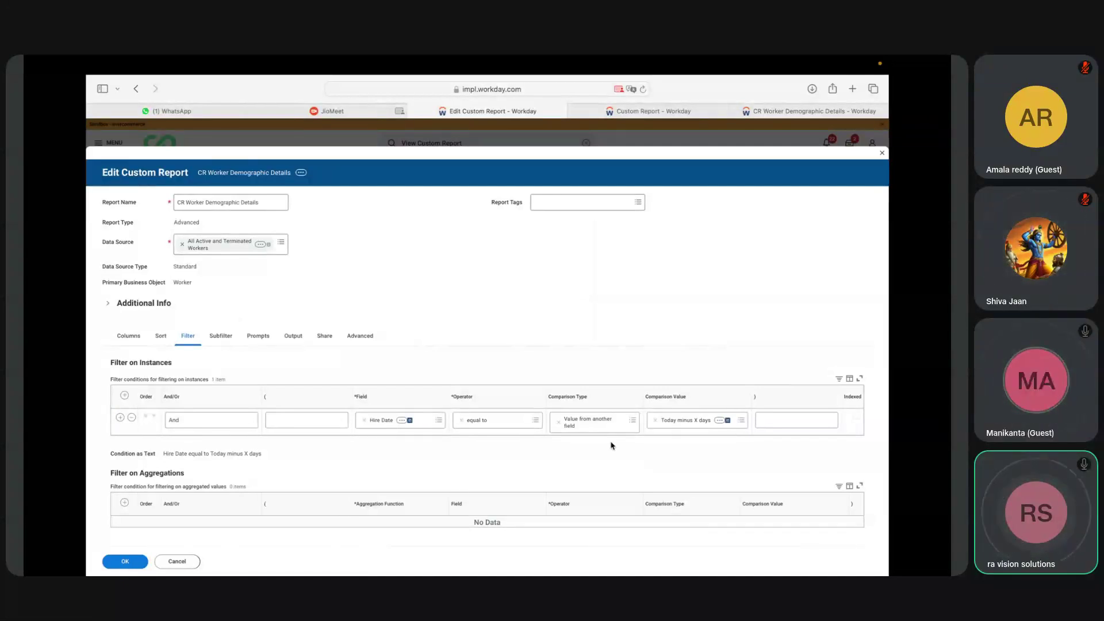
left_click(228, 337)
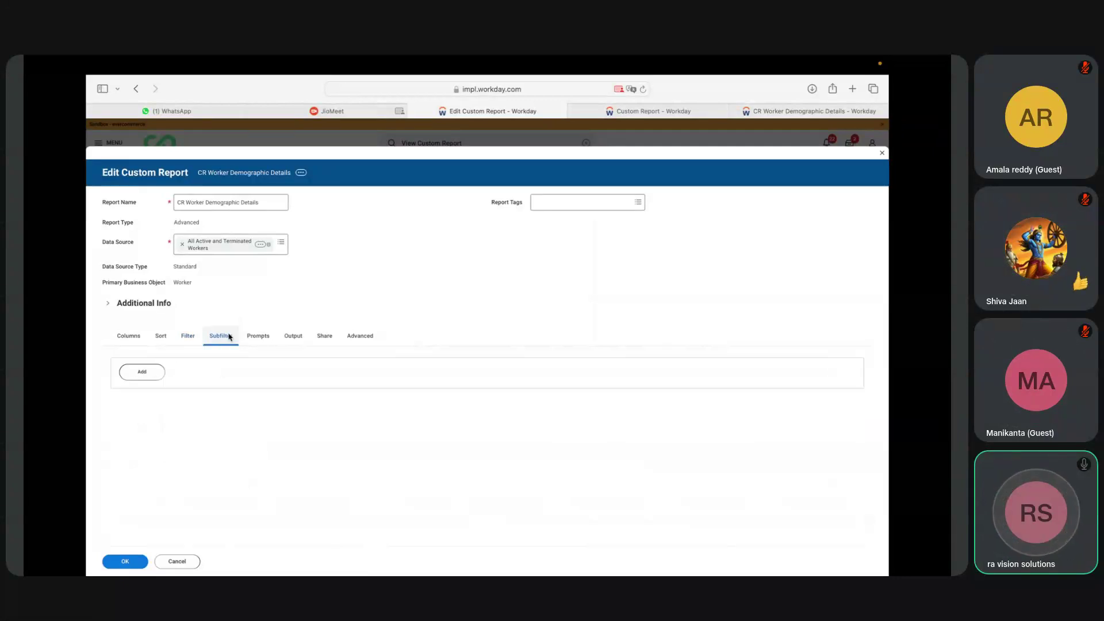
left_click(190, 338)
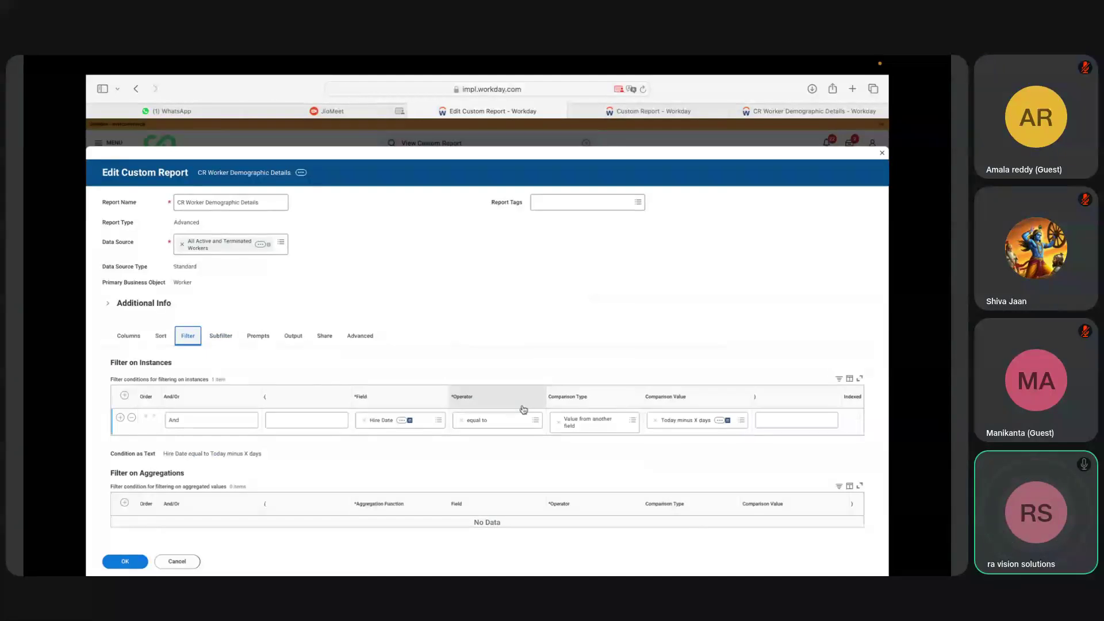
left_click(220, 336)
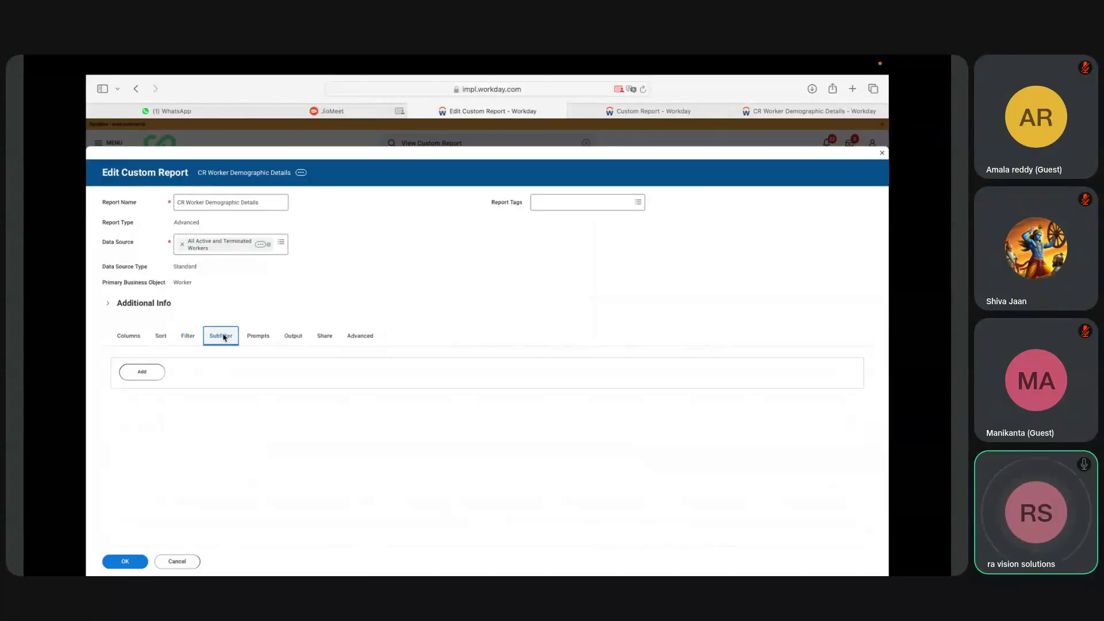
left_click(188, 338)
left_click(230, 338)
left_click(357, 111)
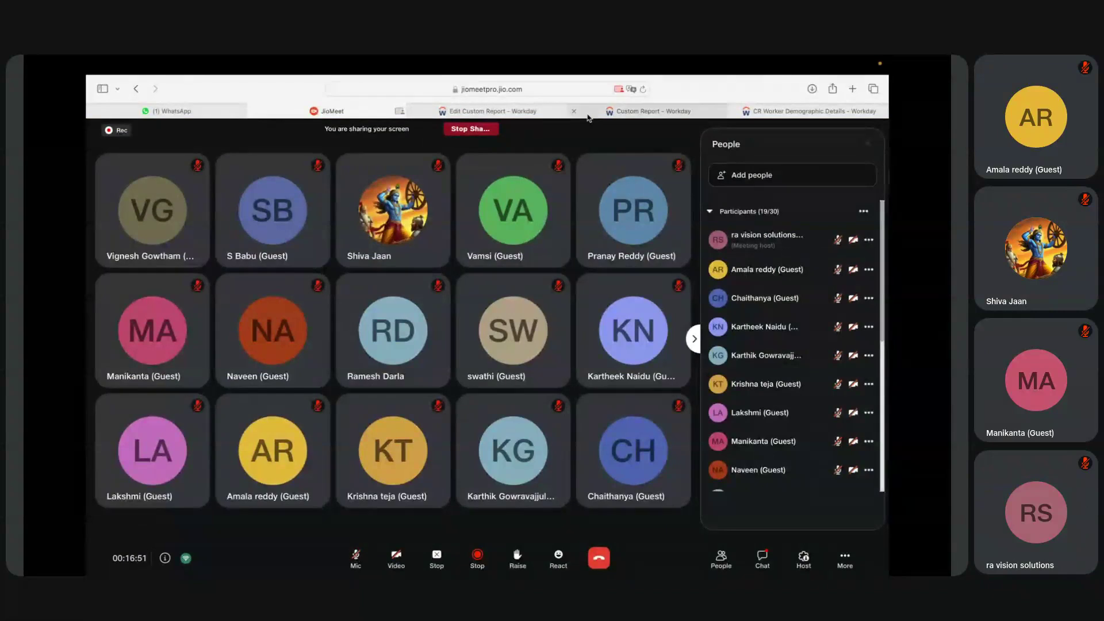
left_click(635, 112)
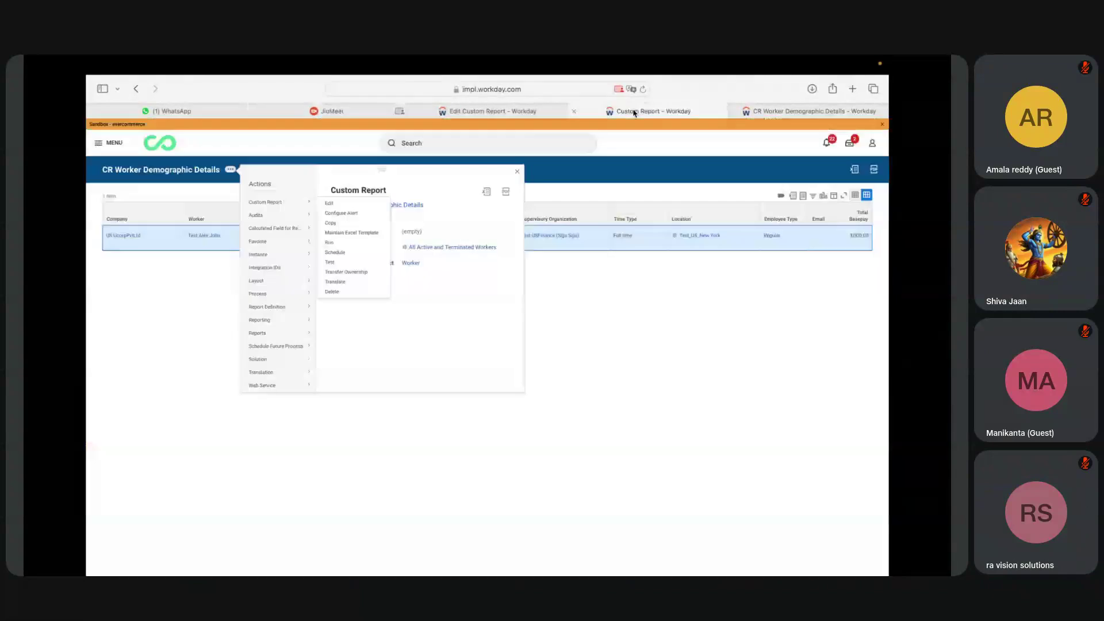
left_click(516, 119)
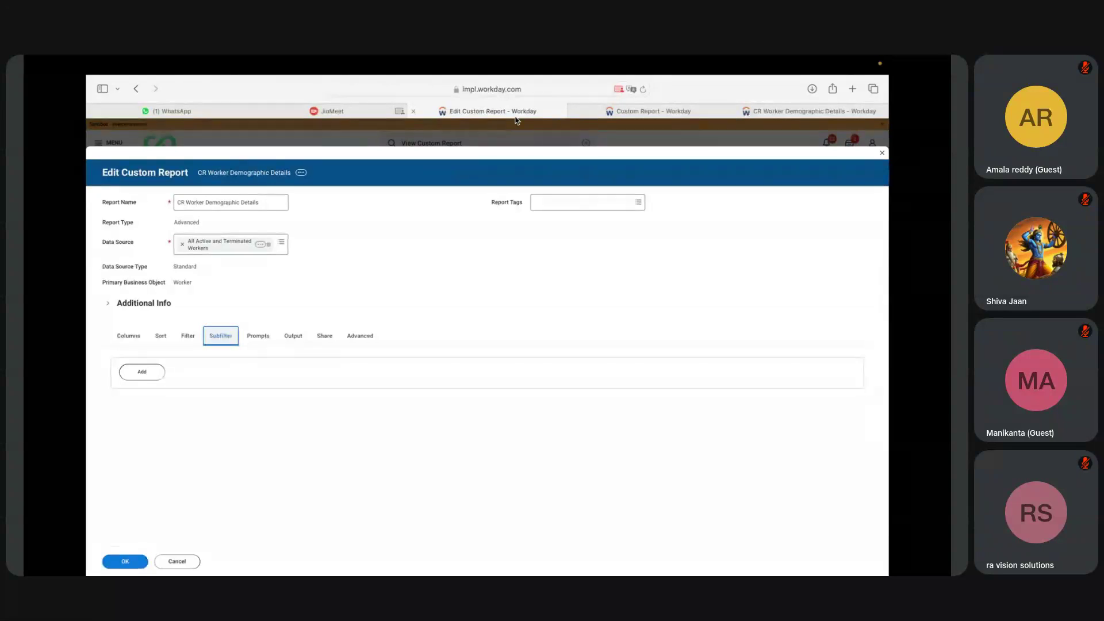
left_click(338, 112)
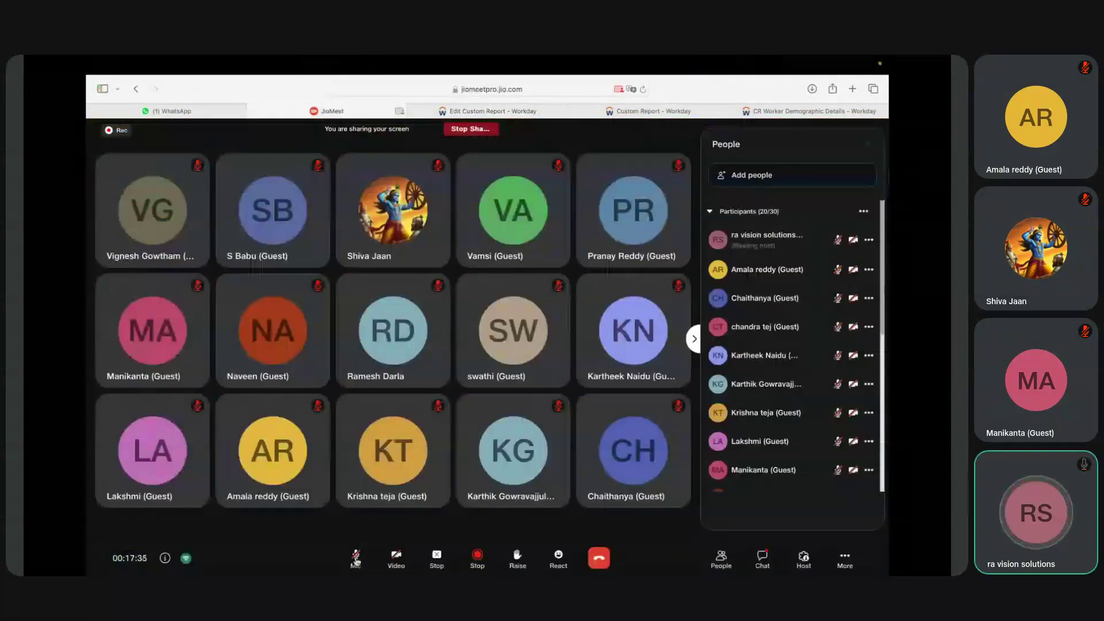
left_click(508, 114)
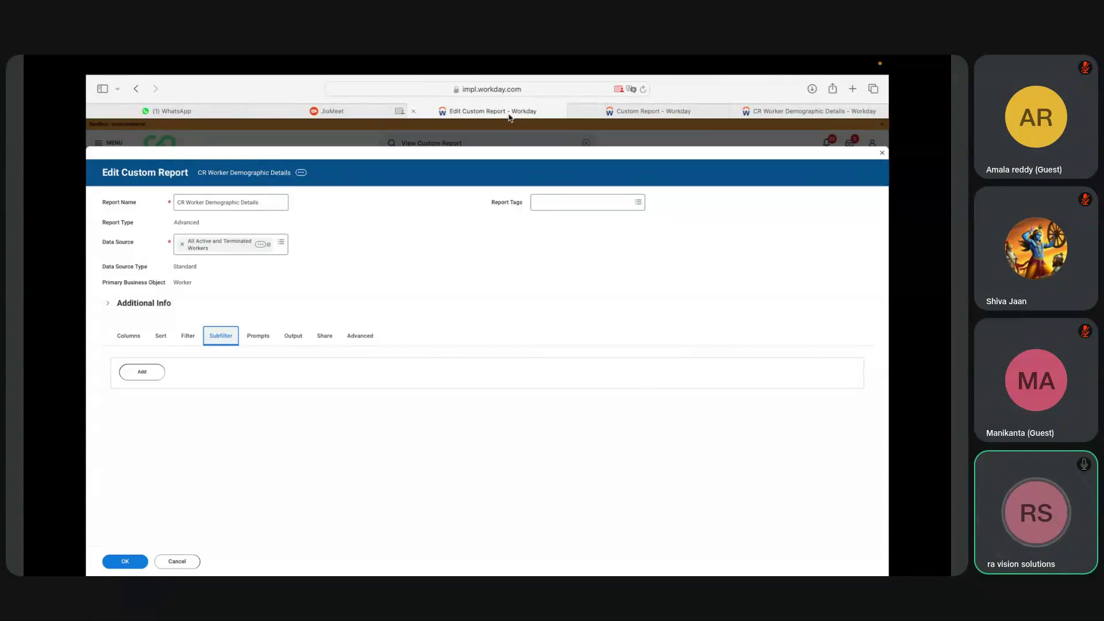
Open the report for editing from its results page and delete the Hire Date equal to Today minus X days filter condition.
left_click(614, 112)
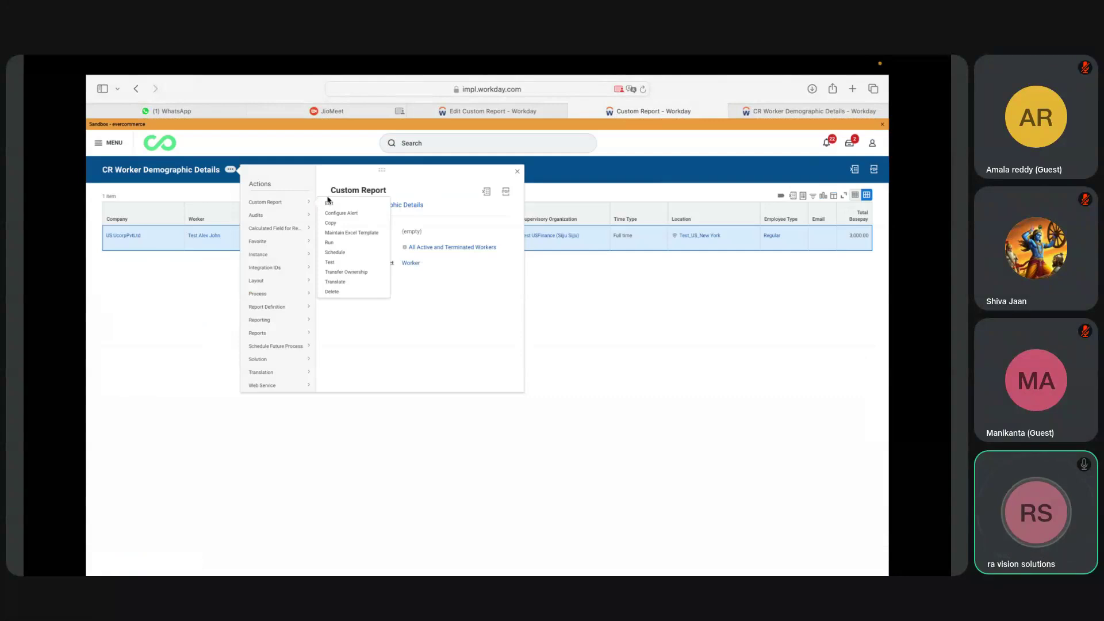
left_click(231, 171)
left_click(230, 172)
left_click(230, 171)
left_click(230, 171)
mouse_move(282, 198)
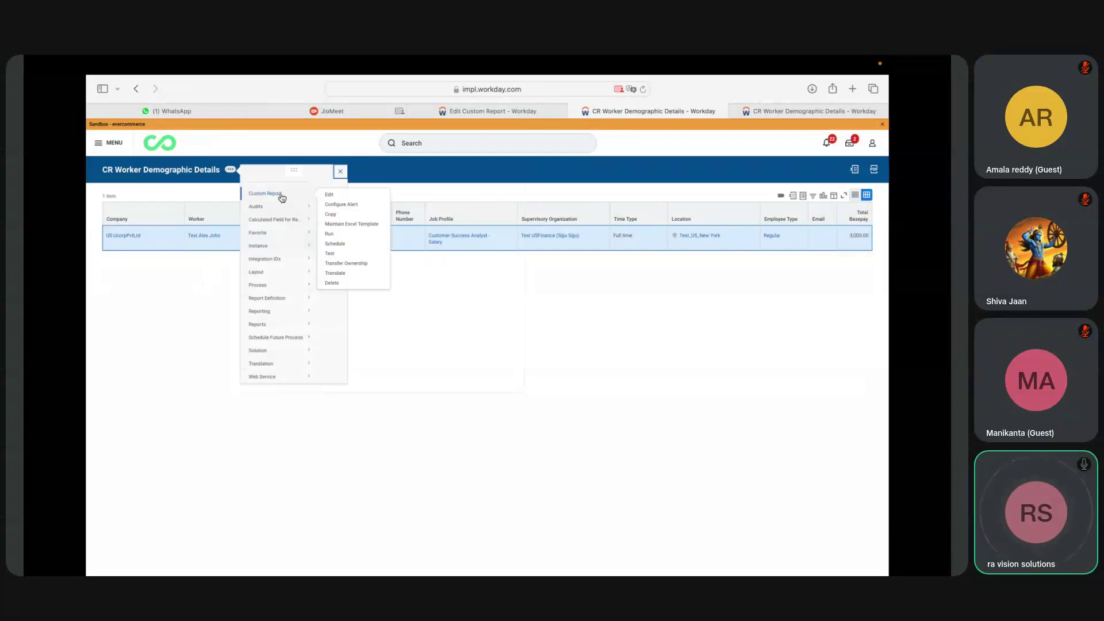
left_click(340, 195)
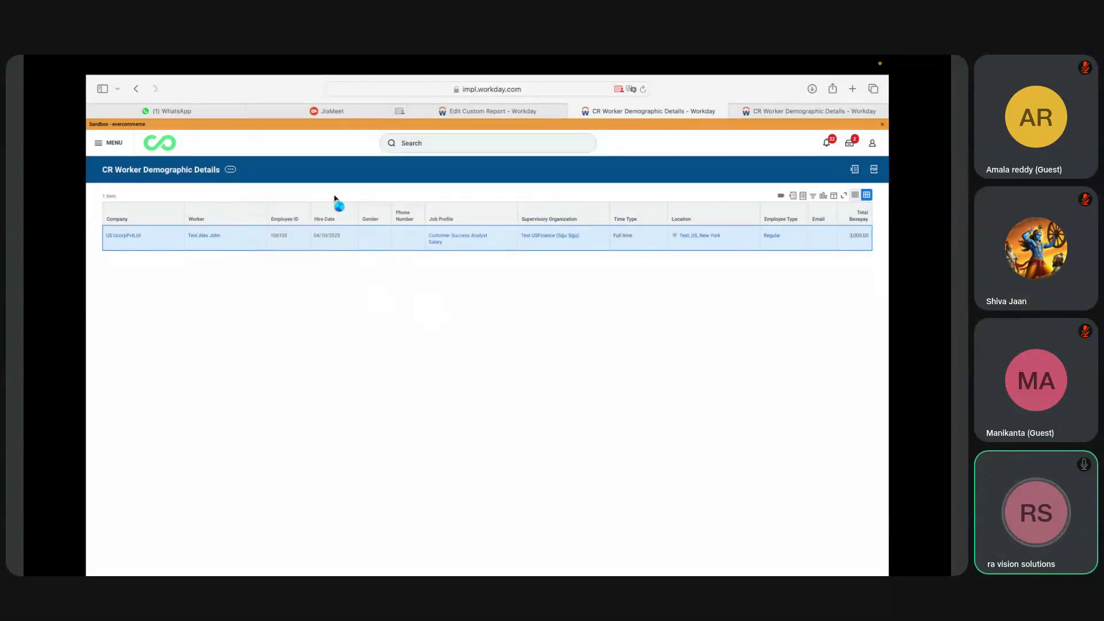
left_click(188, 337)
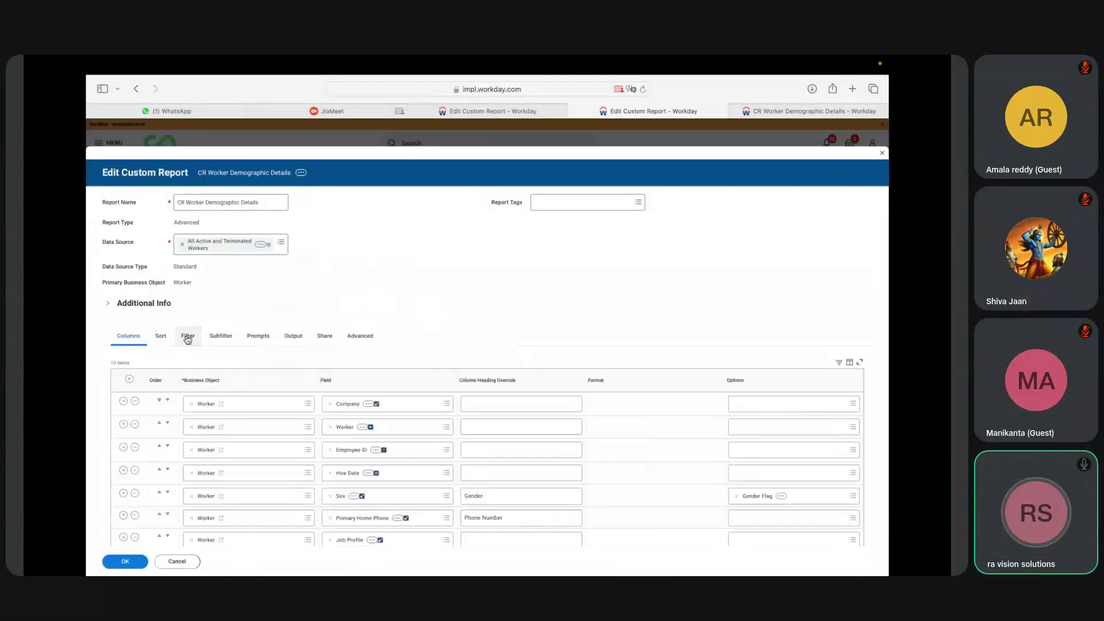
left_click(132, 419)
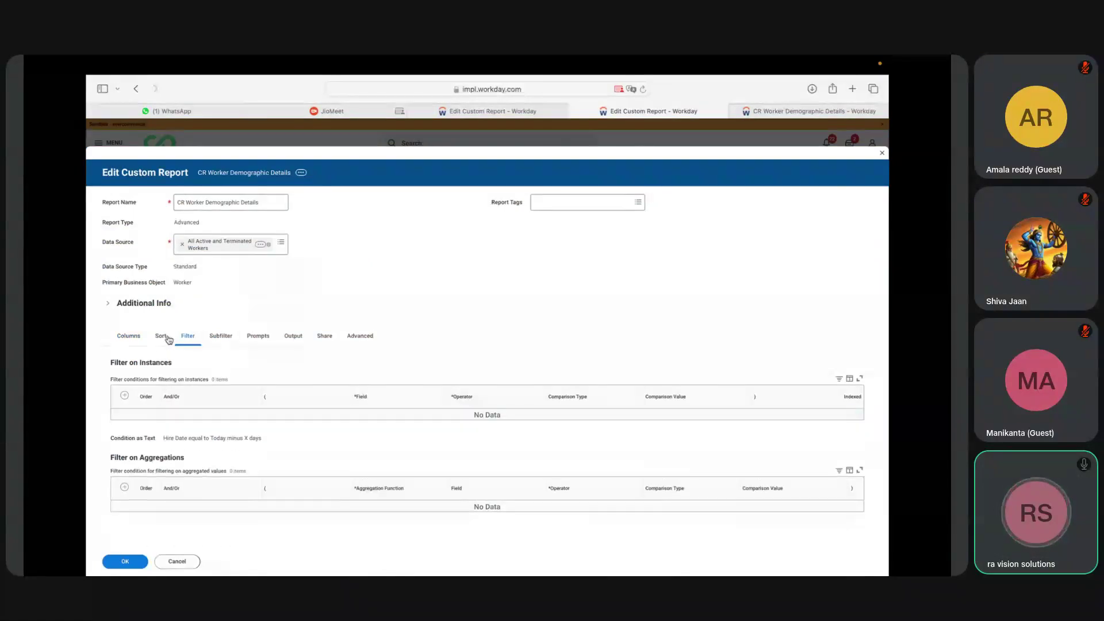
Try to save the report and read the details of the error and alert.
left_click(125, 561)
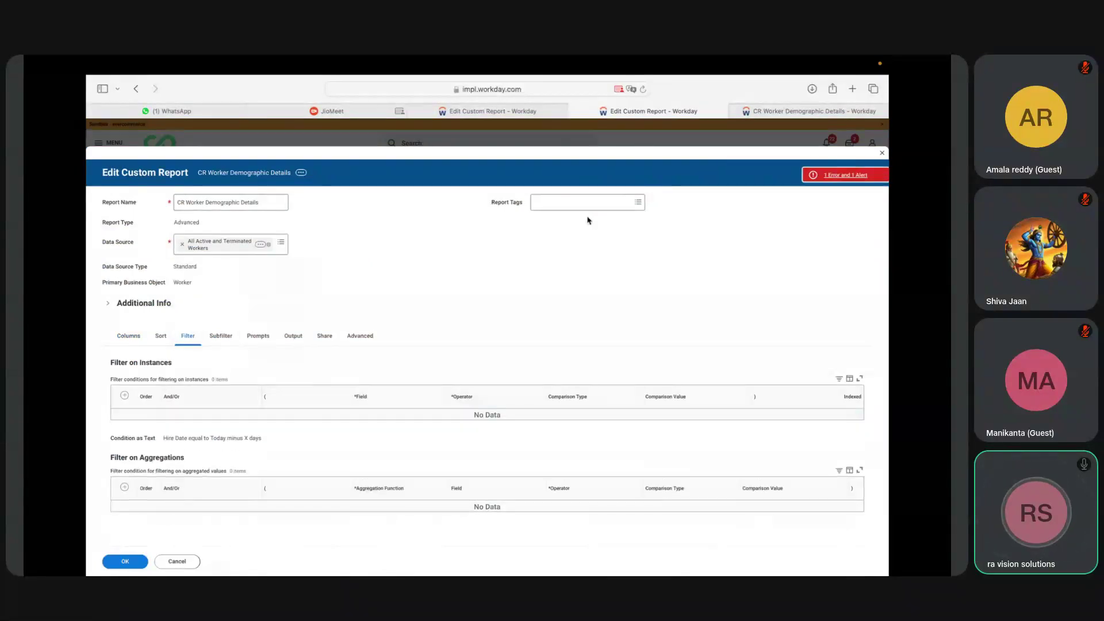
left_click(832, 180)
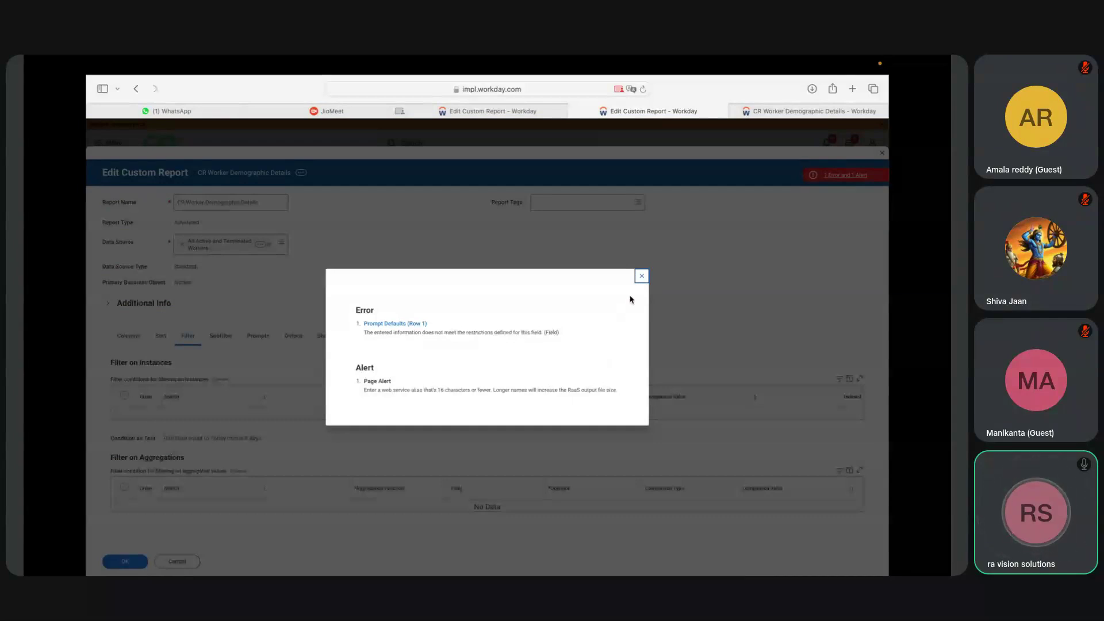
left_click(641, 276)
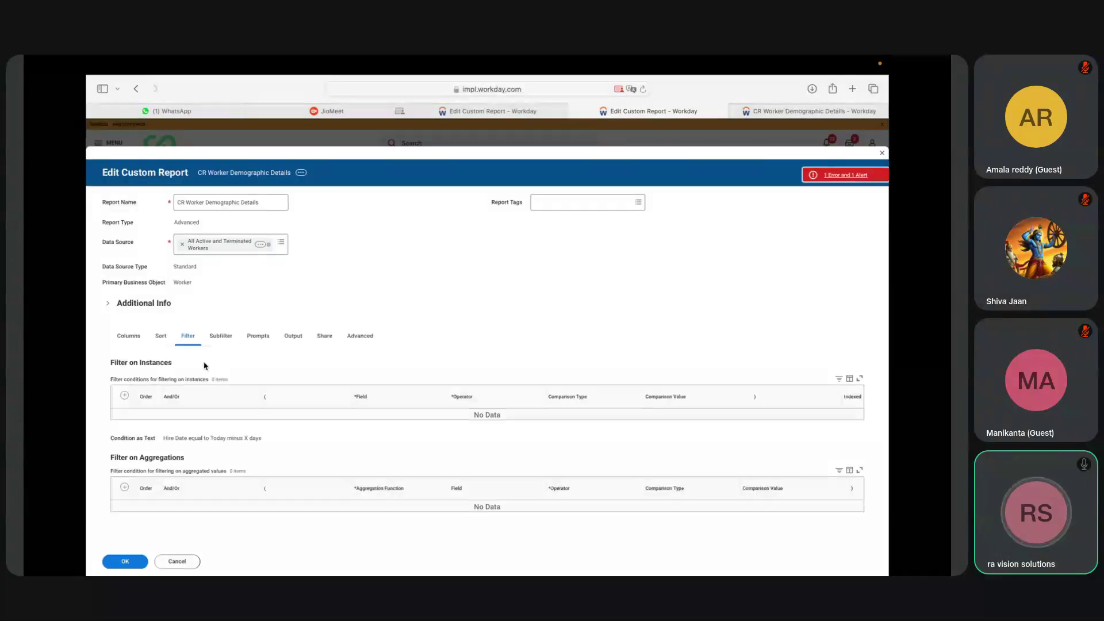
Remove the Last Days row from the report's prompt defaults.
left_click(253, 337)
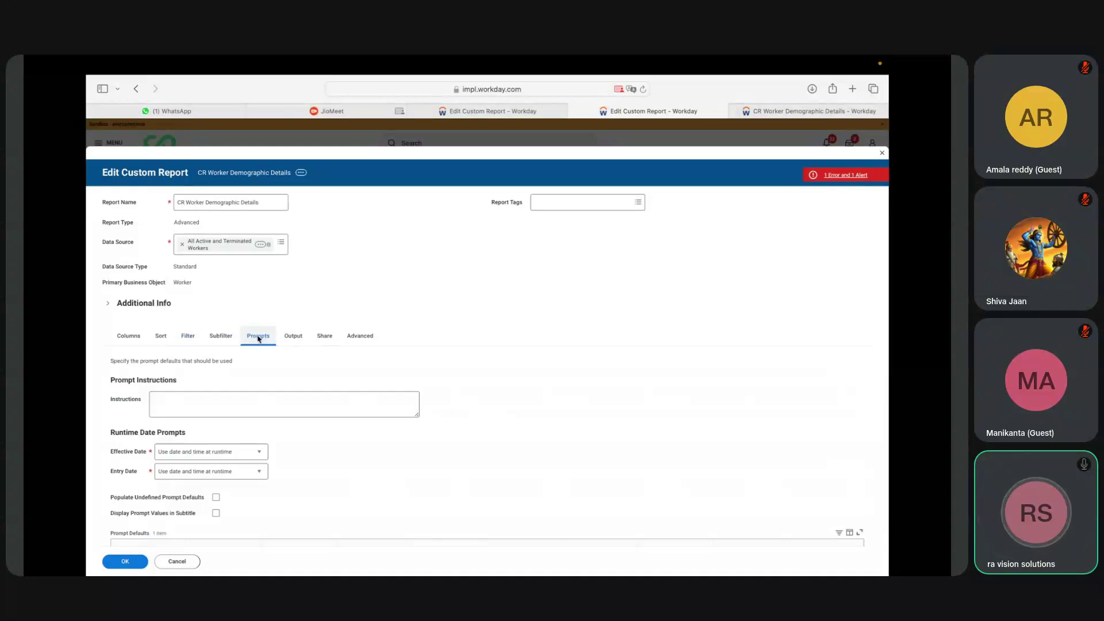
scroll(322, 482, "down", 2)
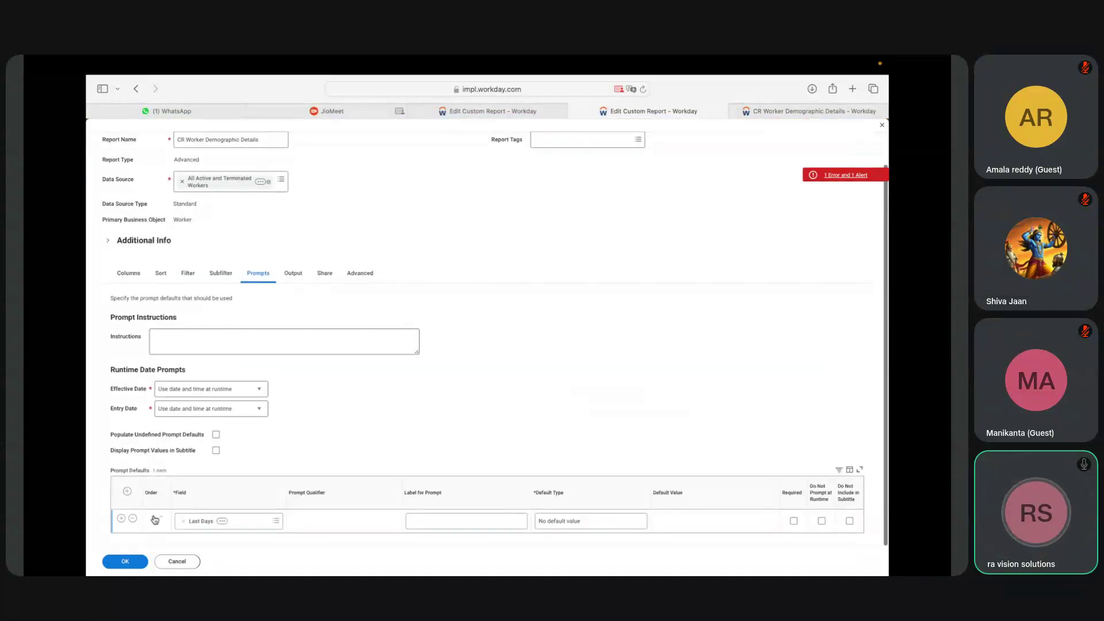
left_click(188, 273)
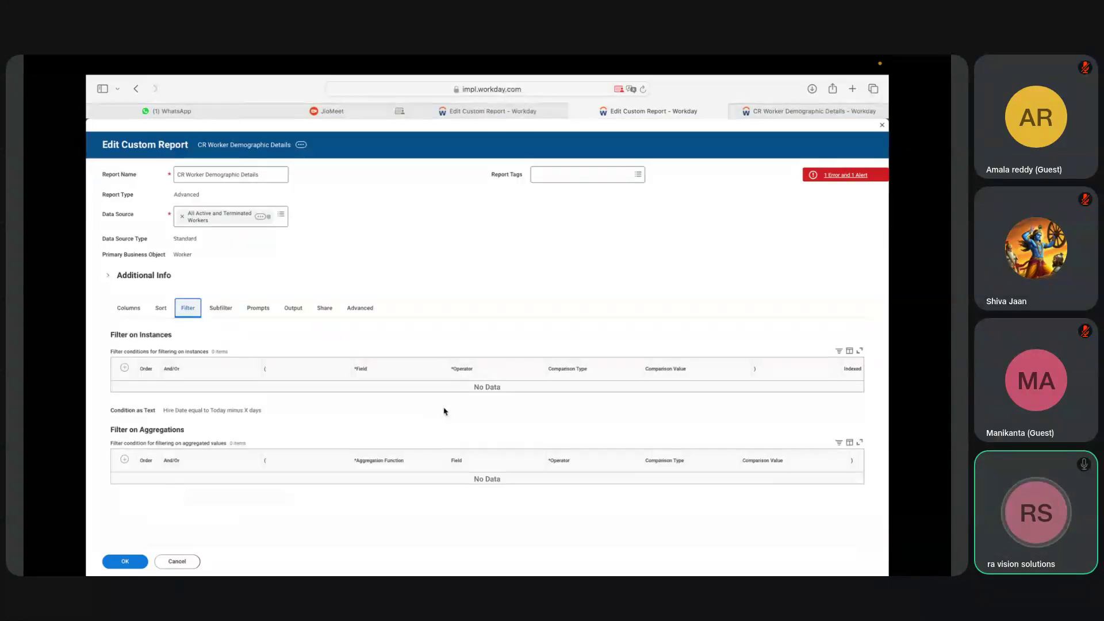
left_click(257, 308)
scroll(342, 460, "down", 2)
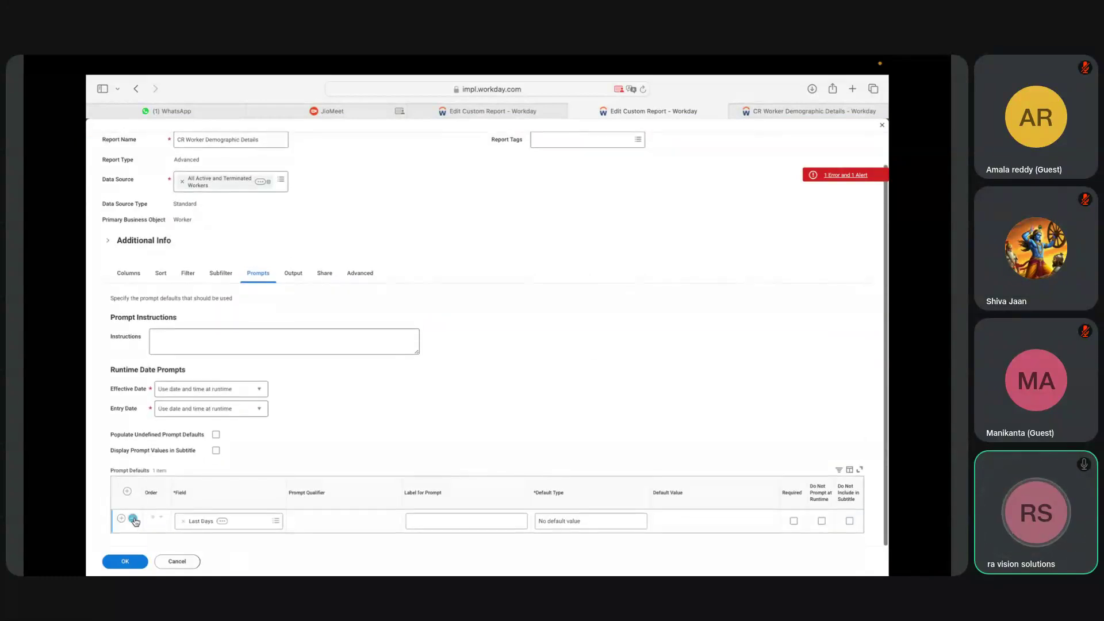
left_click(134, 521)
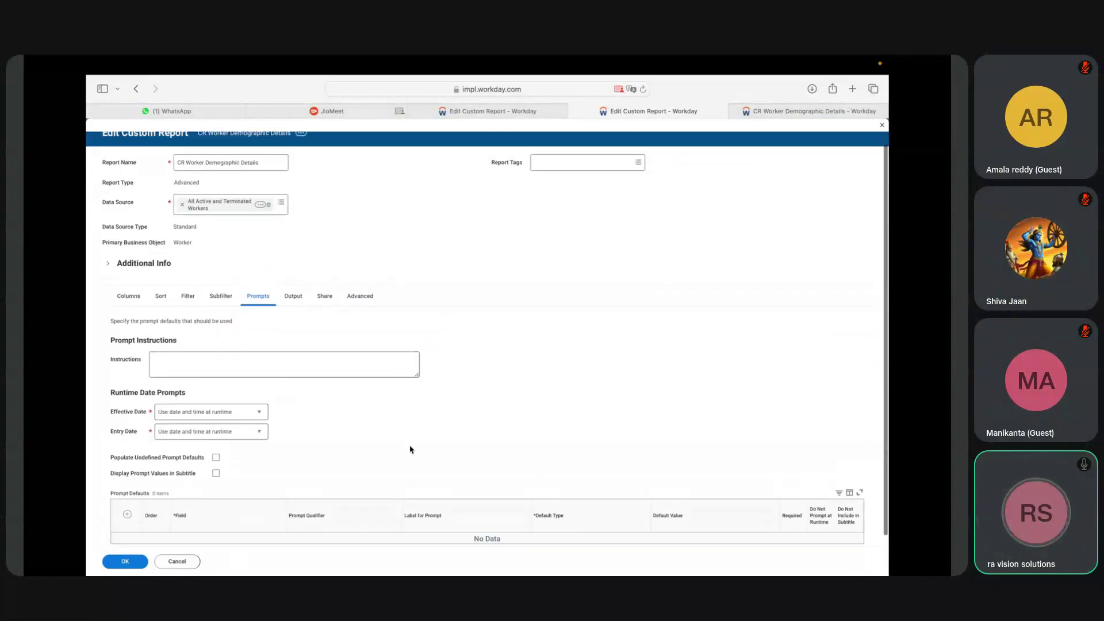
Check the report's filter conditions and prompt defaults, and save the report.
left_click(189, 298)
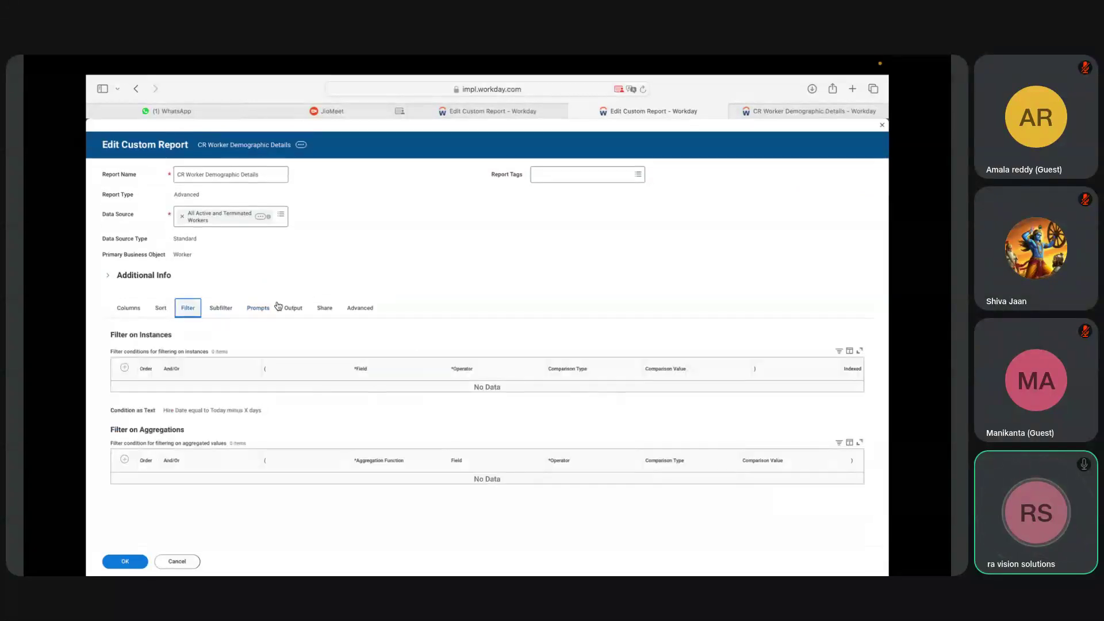
left_click(264, 307)
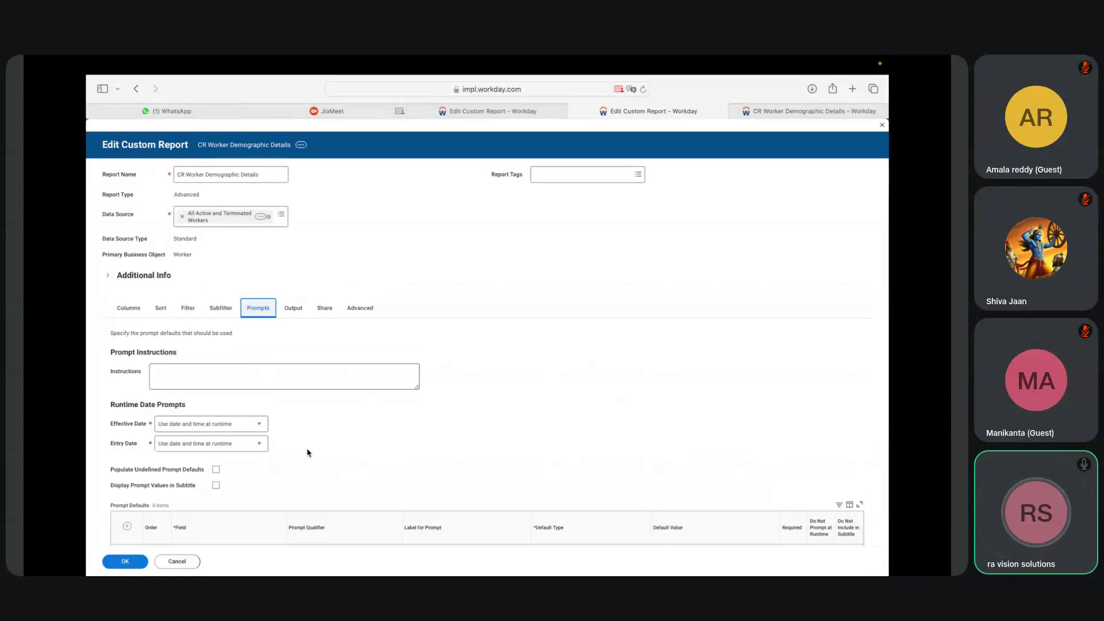
scroll(328, 489, "down", 1)
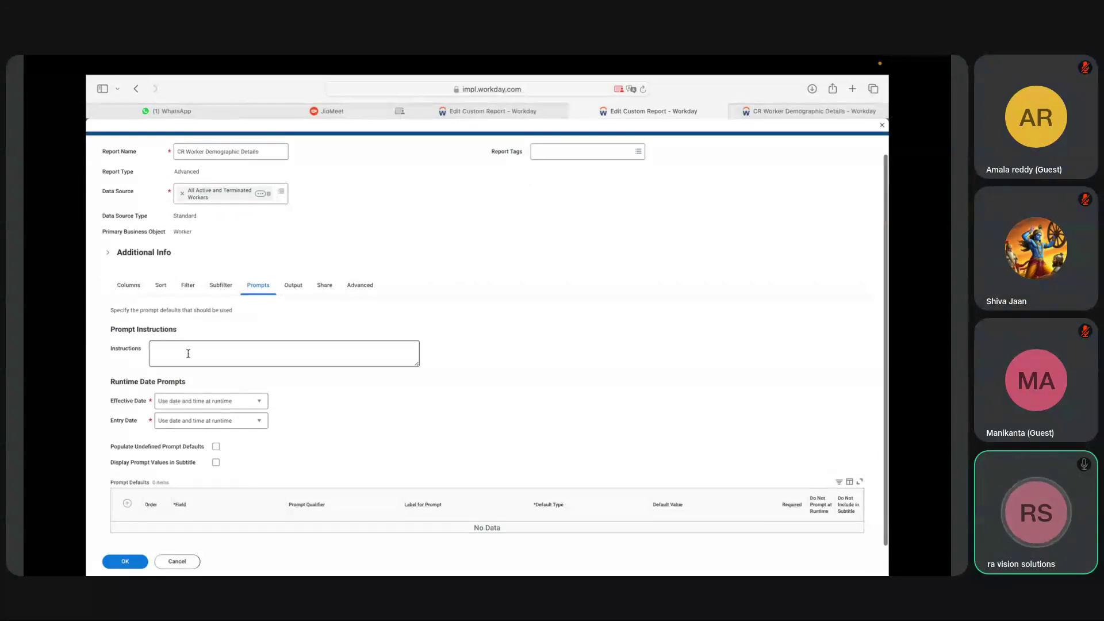
left_click(188, 285)
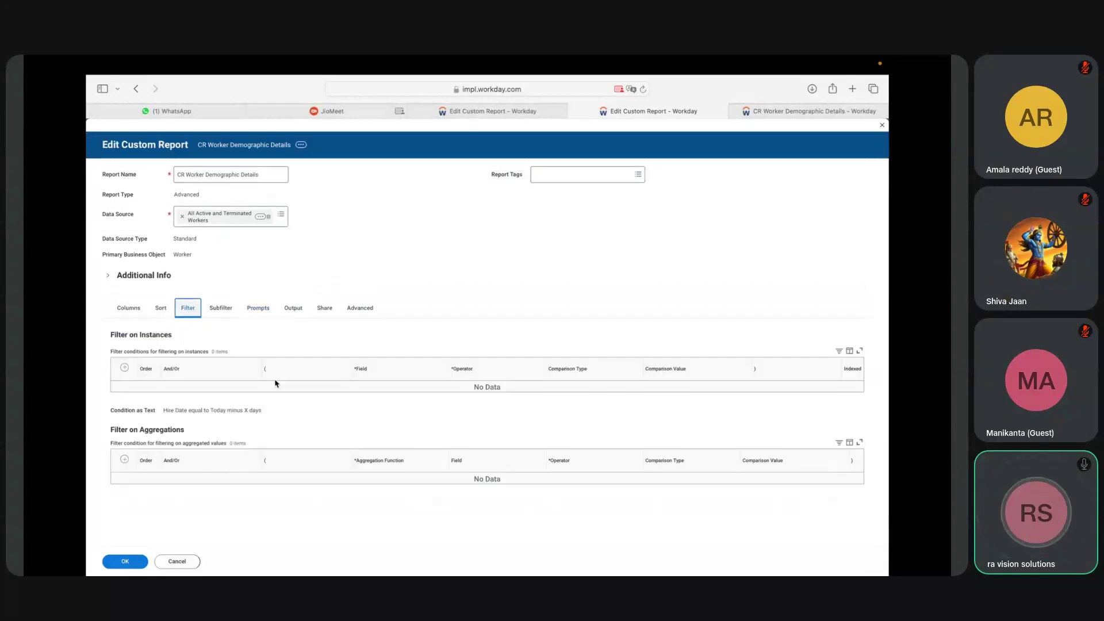
left_click(125, 561)
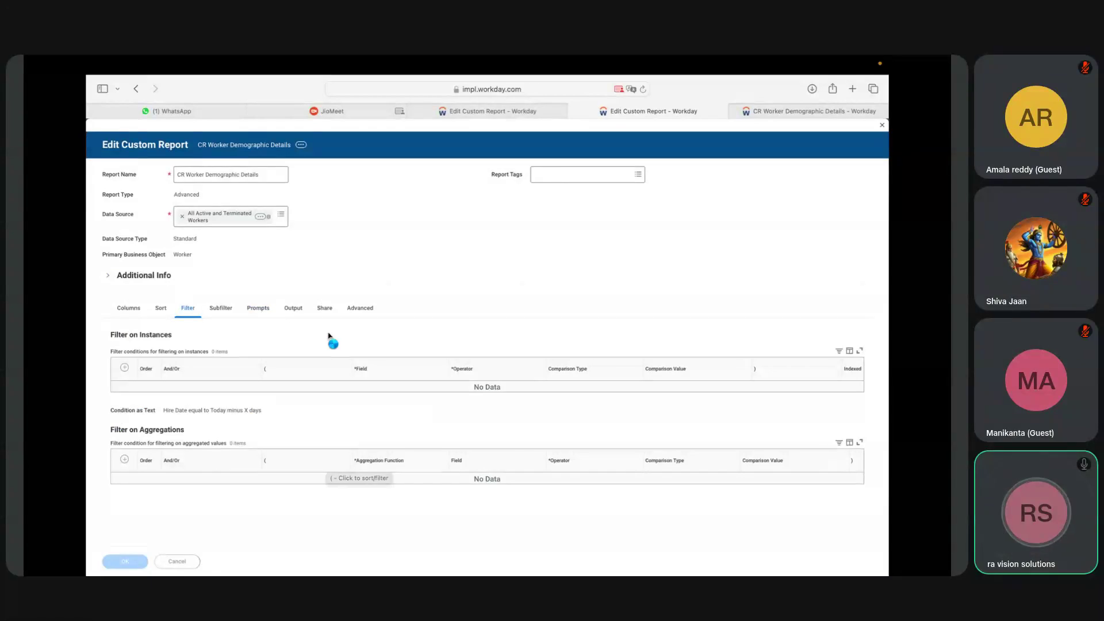
left_click(132, 309)
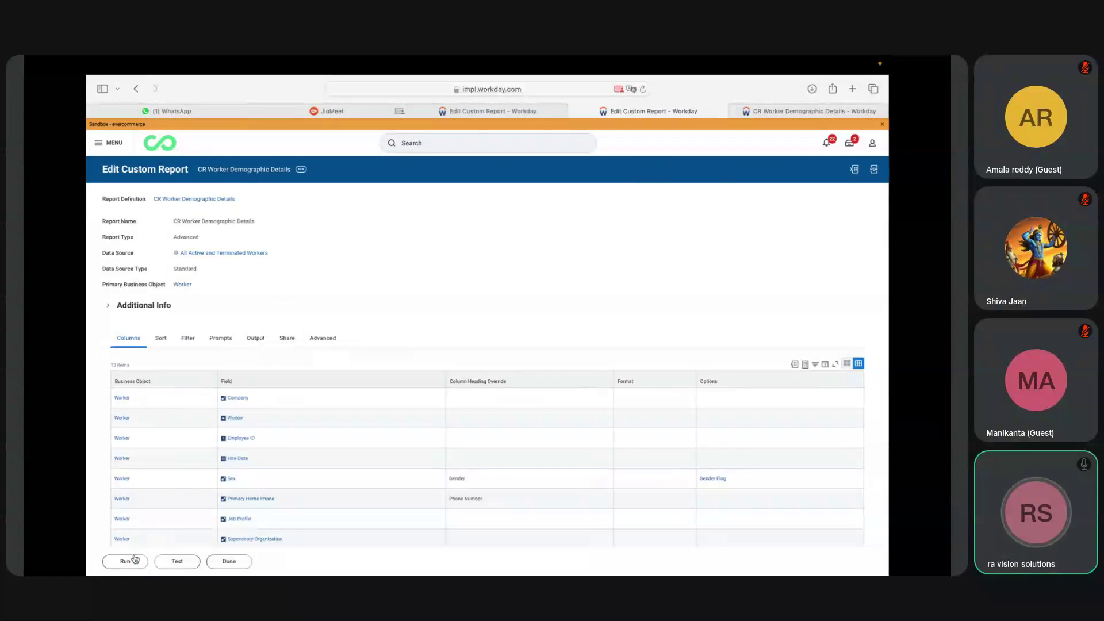
Run the report without the Hire Date filter and examine the worker and supervisory organization results.
left_click(136, 562)
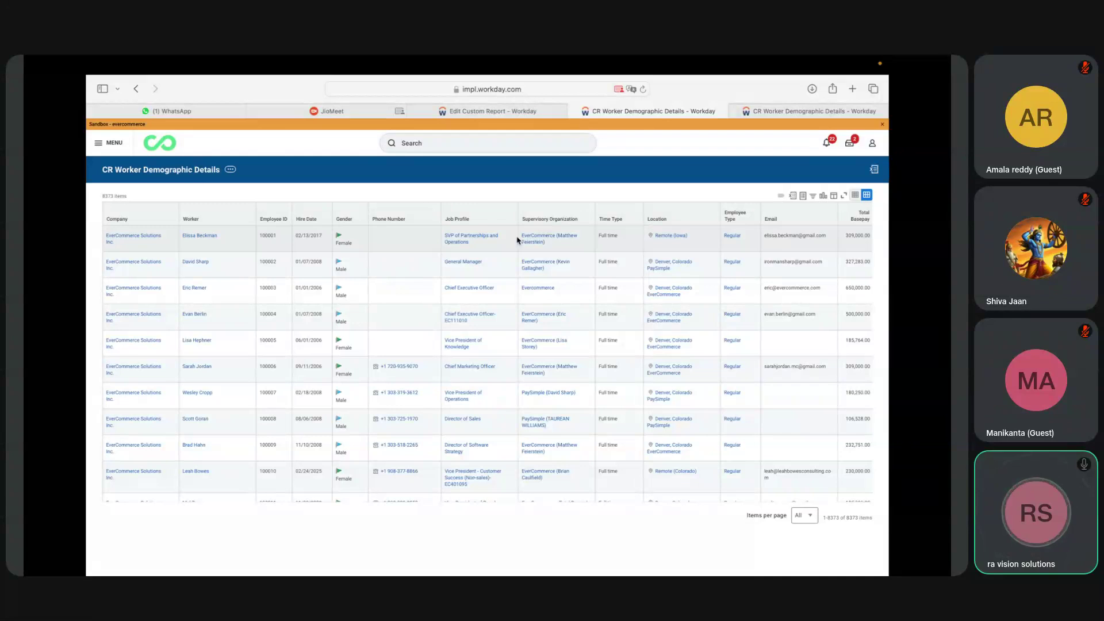
mouse_move(211, 237)
mouse_move(547, 247)
Return to the custom report's definition and add a column row directly below Supervisory Organization.
left_click(488, 112)
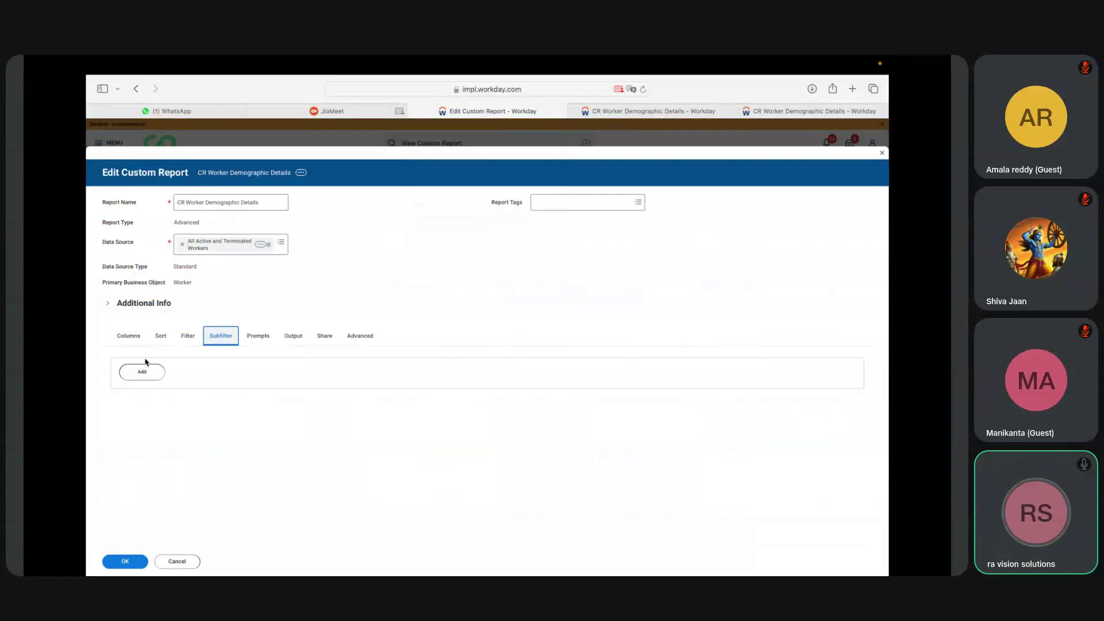
left_click(132, 340)
left_click(414, 320)
scroll(414, 320, "down", 5)
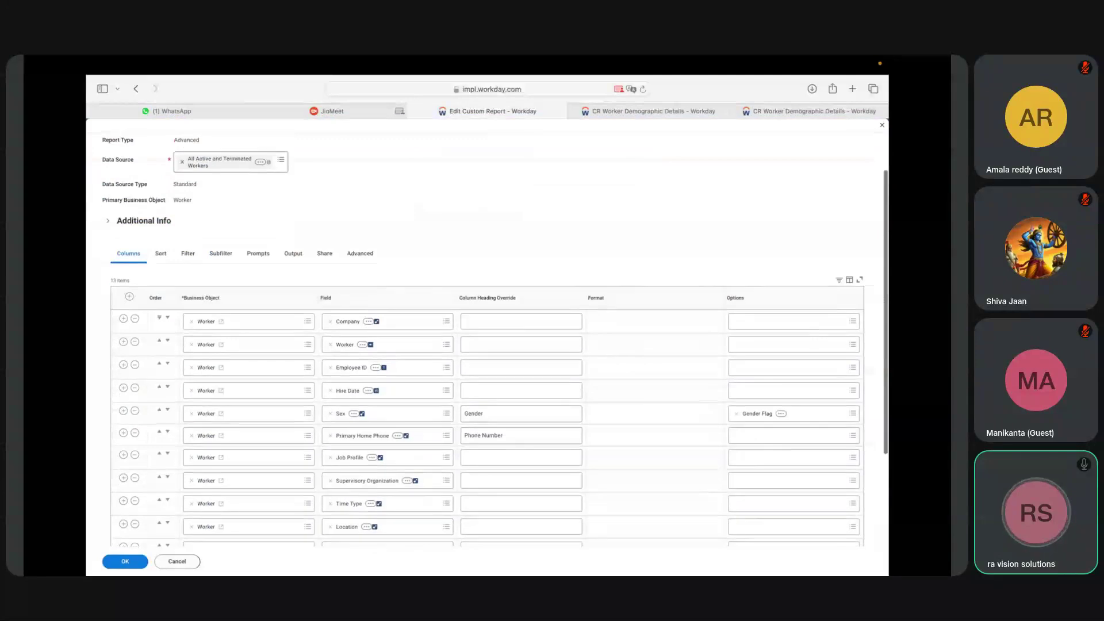
scroll(357, 418, "down", 1)
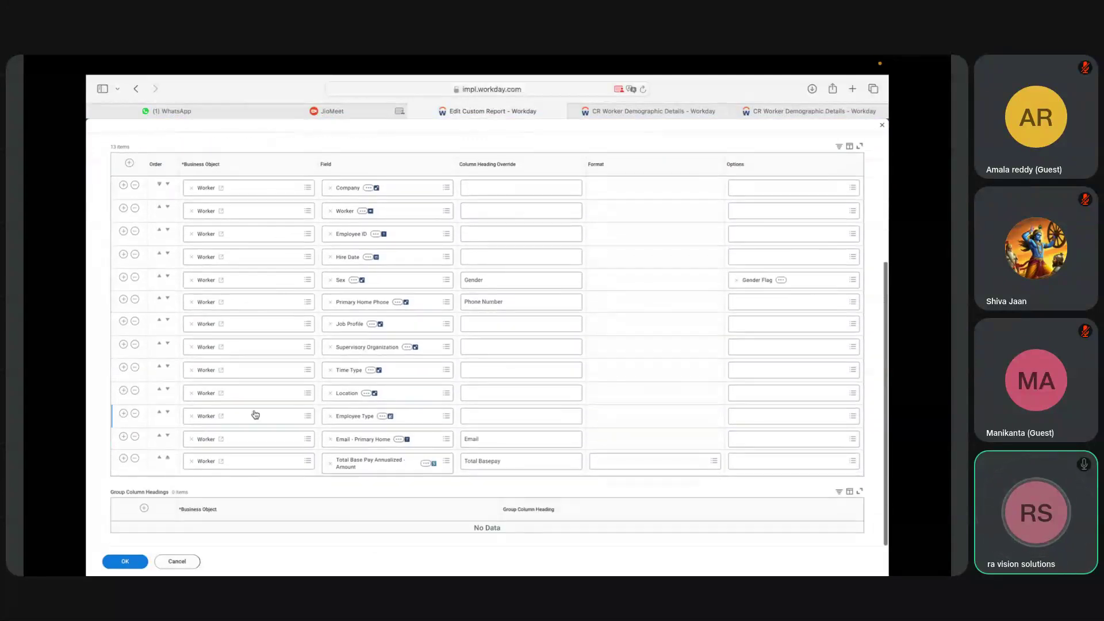
left_click(123, 347)
Search the new row's Worker fields for "supervisory manager", look through the matches, and clear the search.
left_click(352, 372)
type("su")
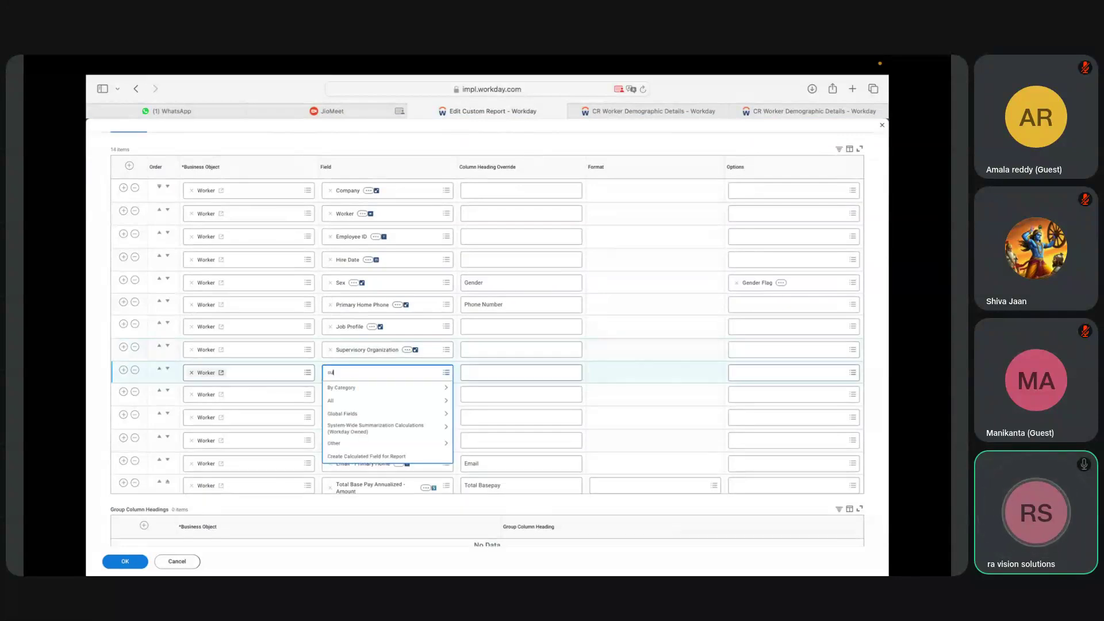
type("pervisory manager")
key("Return")
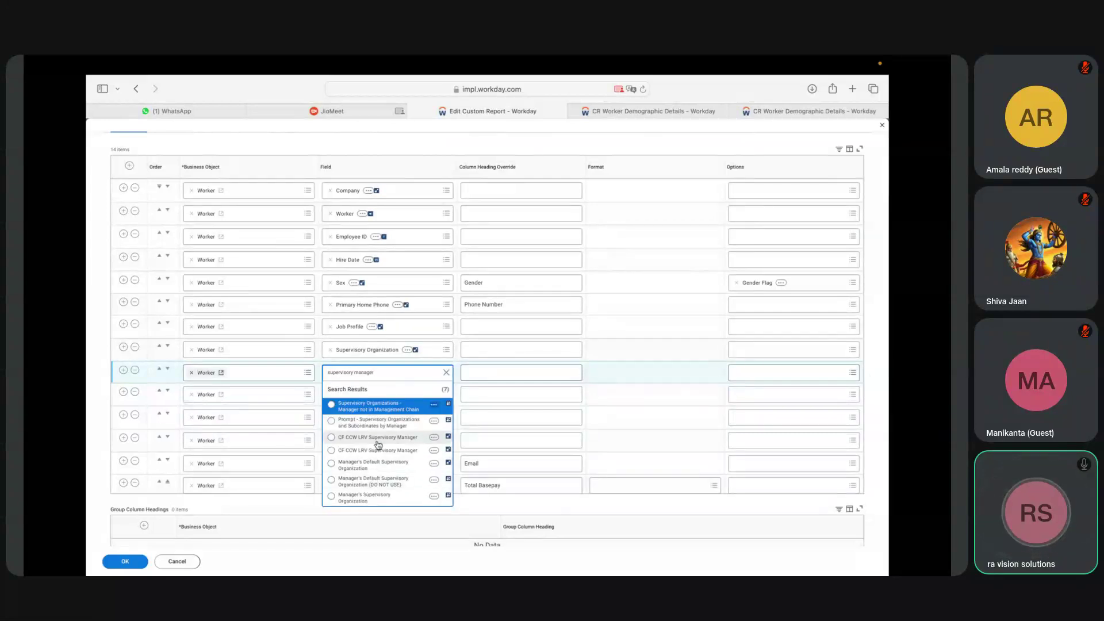
key("Down")
key("Down")
key("Down")
key("Down")
key("Down")
key("Down")
key("Down")
key("Down")
key("Down")
key("Down")
key("Down")
key("Down")
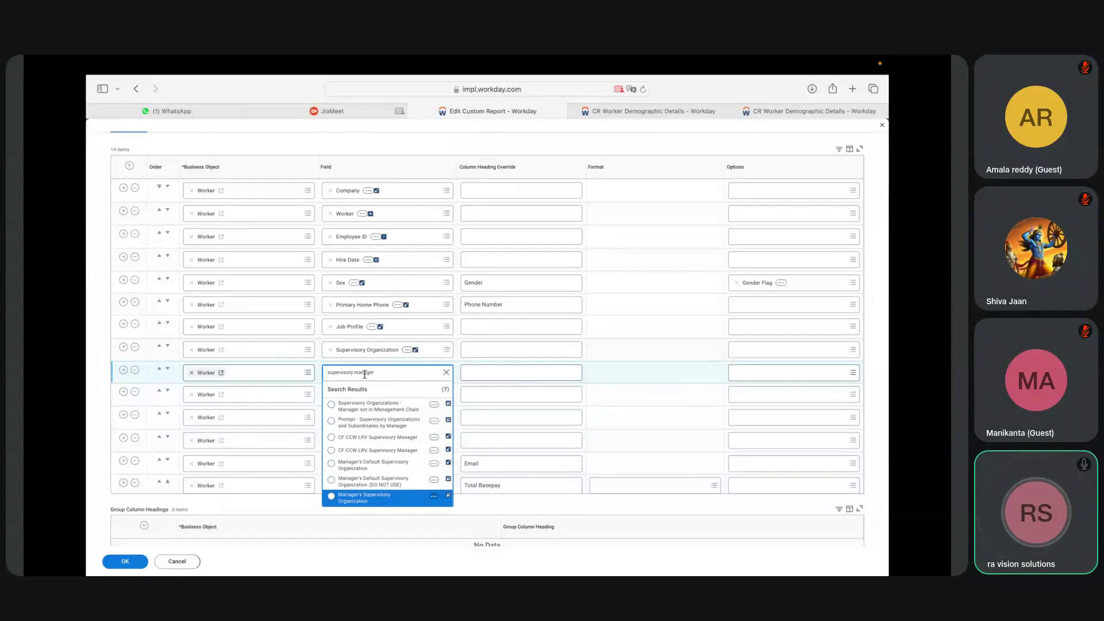
left_click(447, 372)
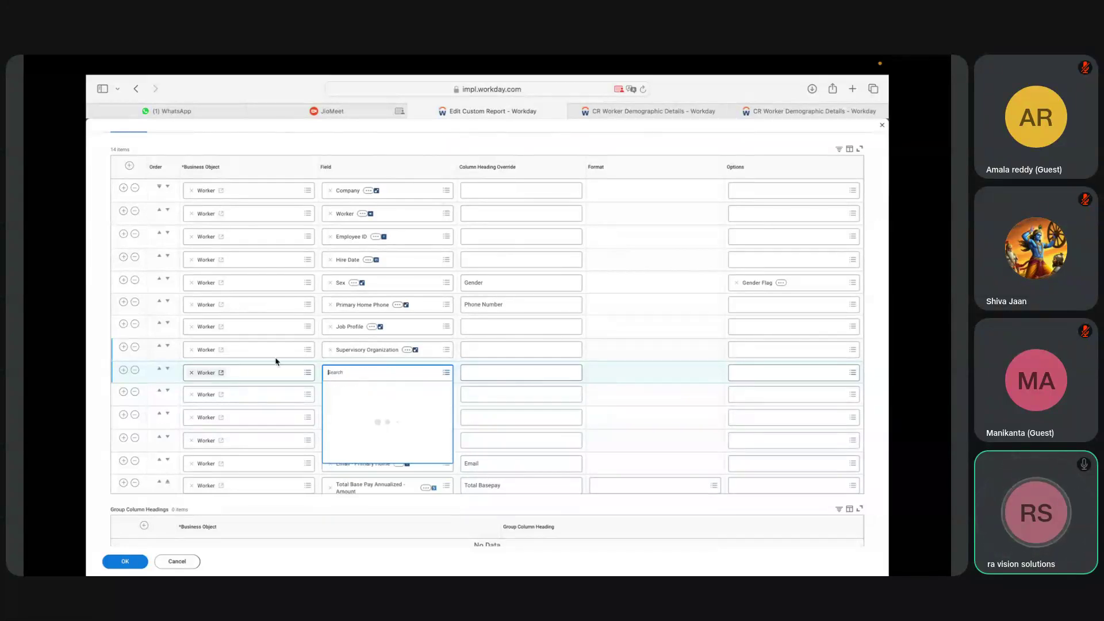
Replace the new column row's Worker business object with Supervisory Organization.
left_click(251, 375)
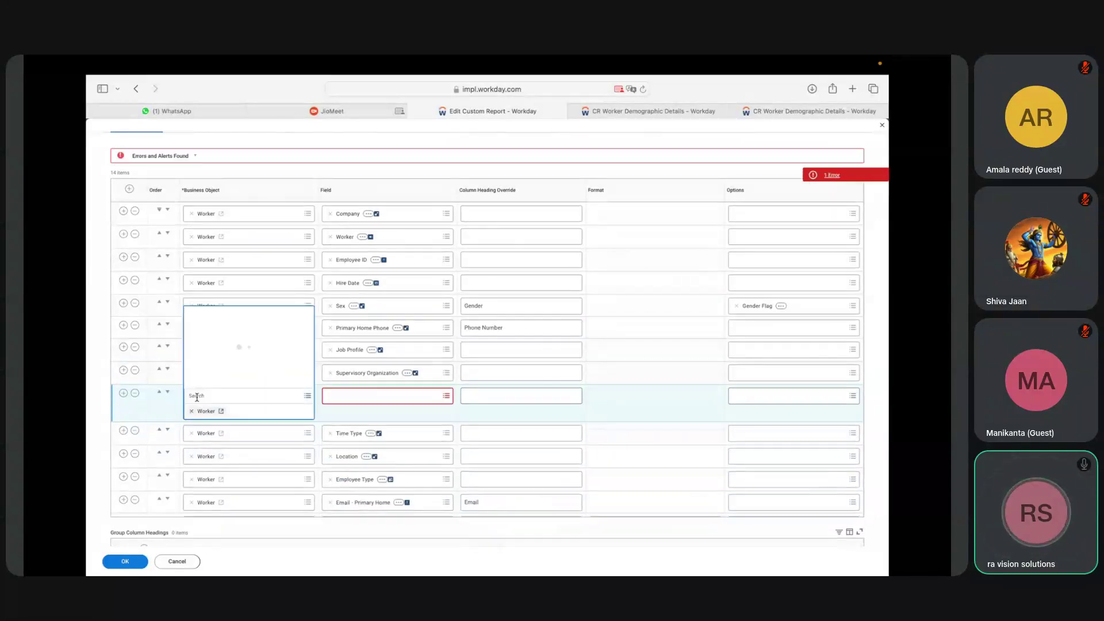
left_click(192, 411)
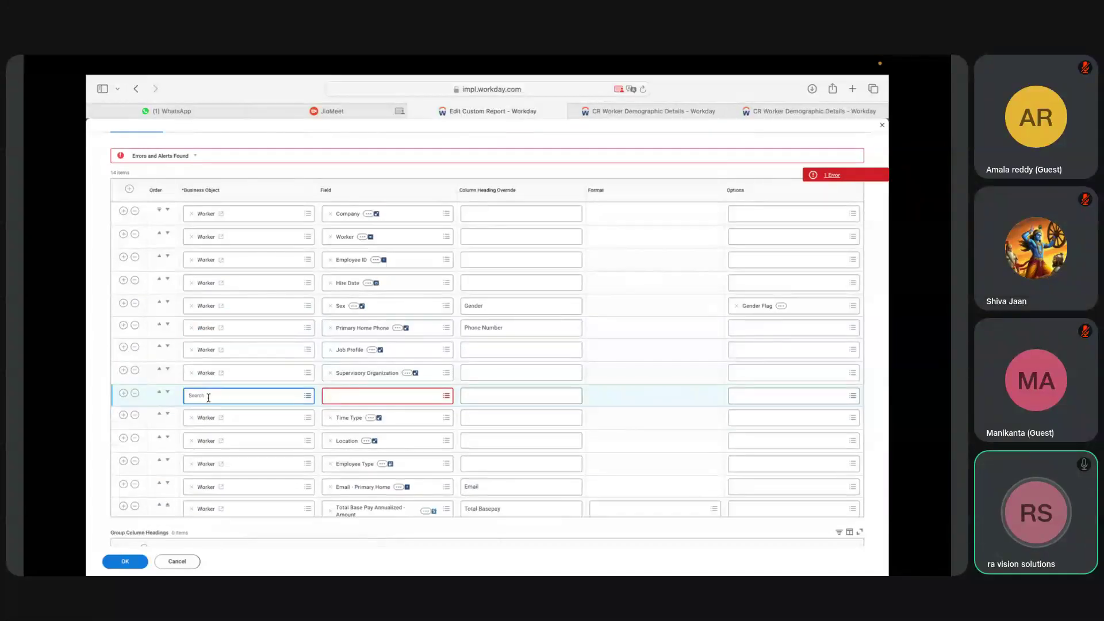
left_click(224, 394)
type("su")
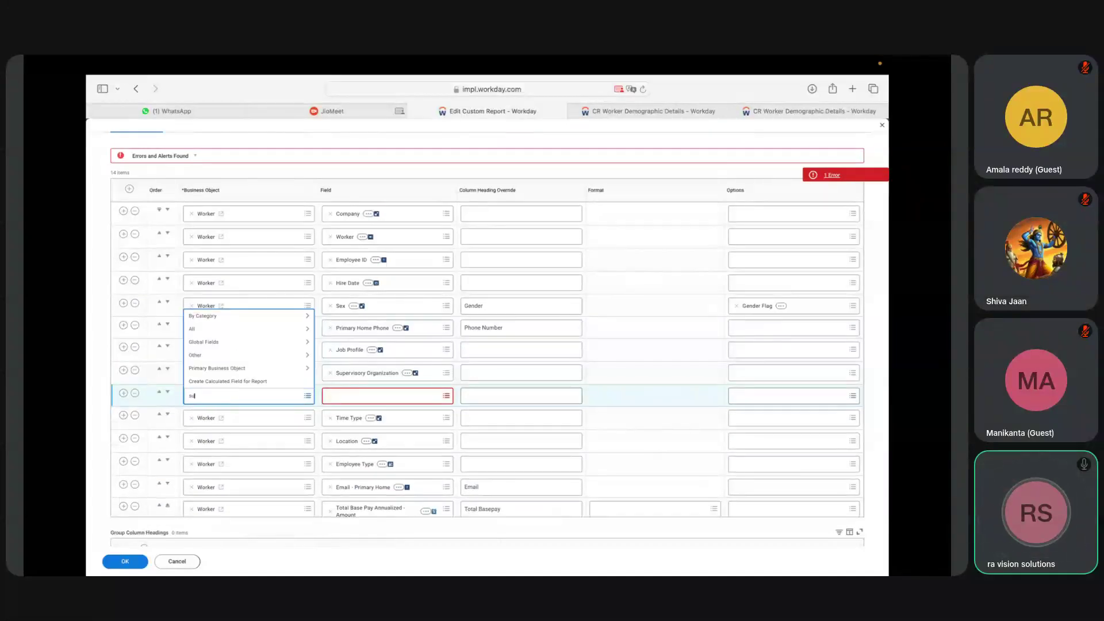
type("pervisory organization")
key("Return")
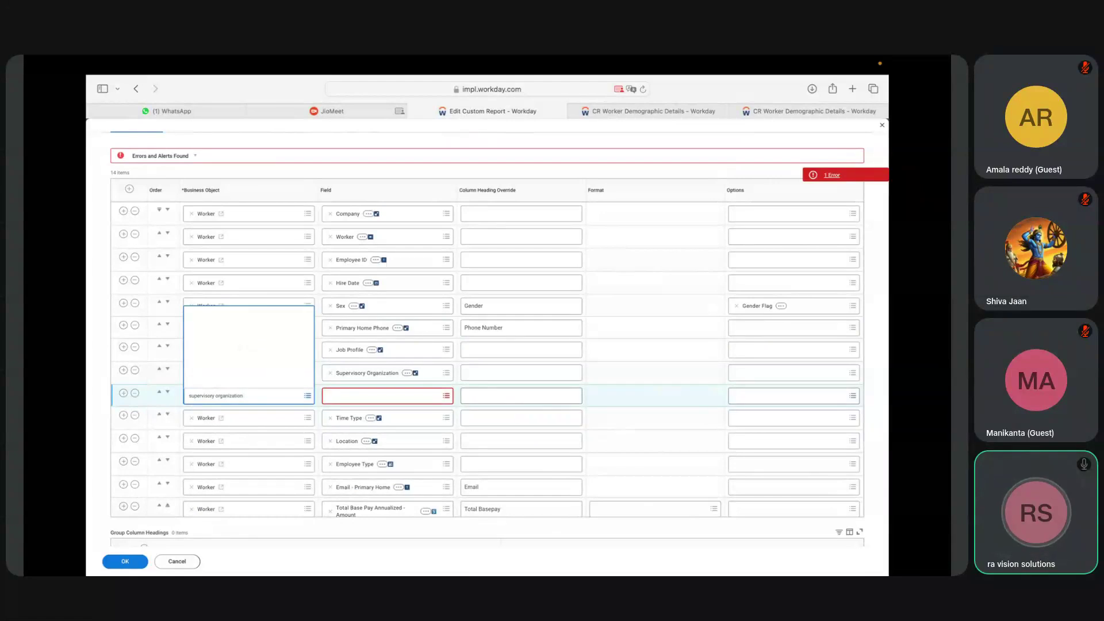
left_click(220, 236)
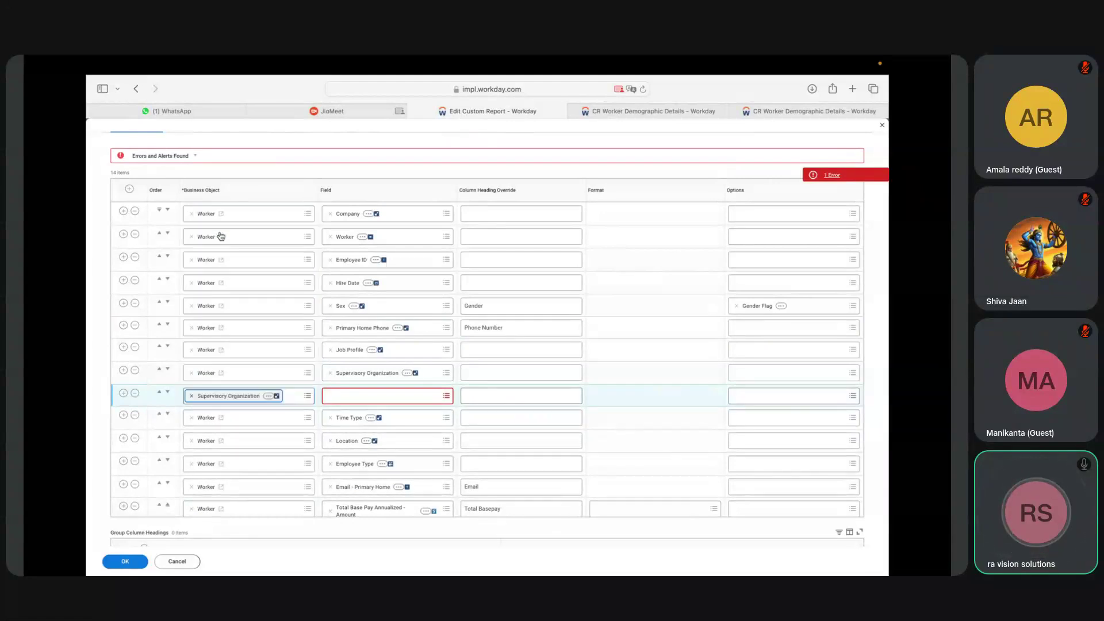
Set the new Supervisory Organization row's field to Supervisory Manager.
left_click(368, 396)
type("a")
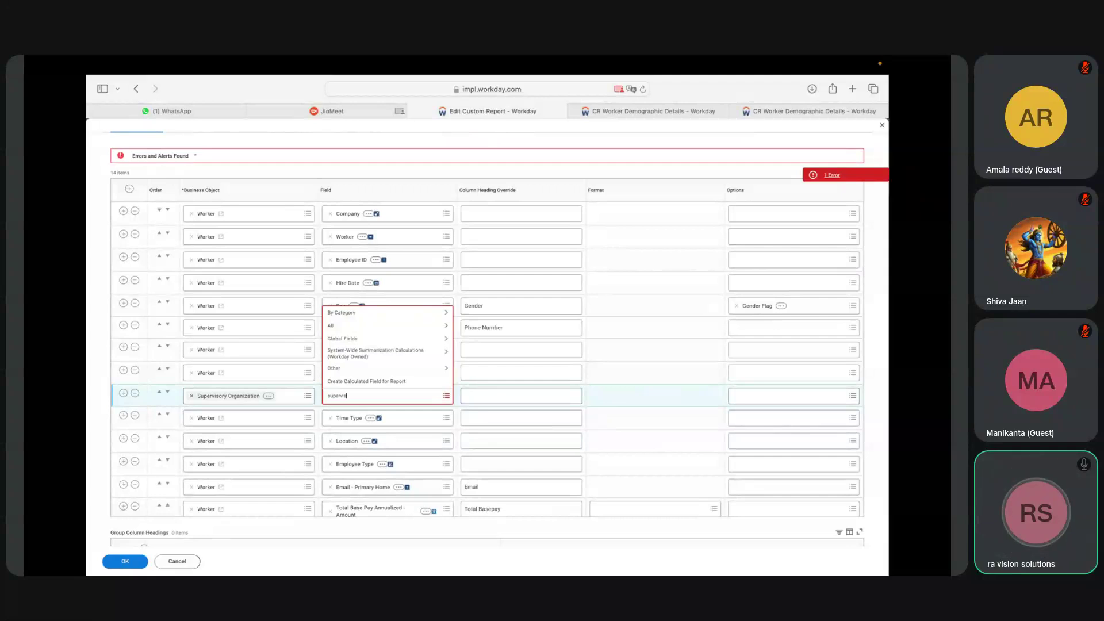
key("Return")
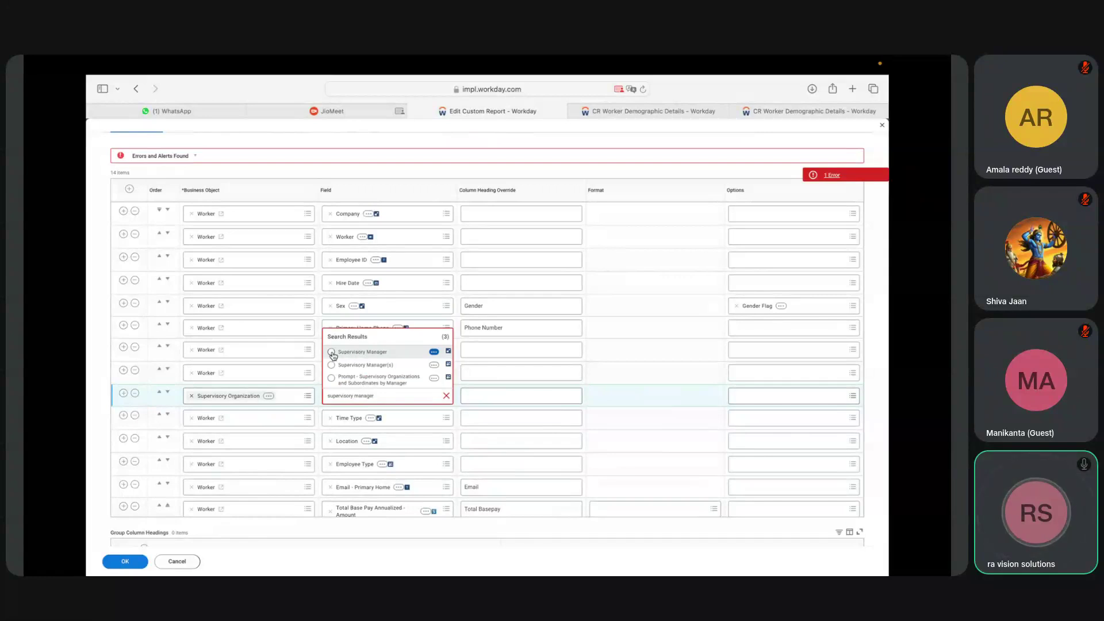
left_click(332, 352)
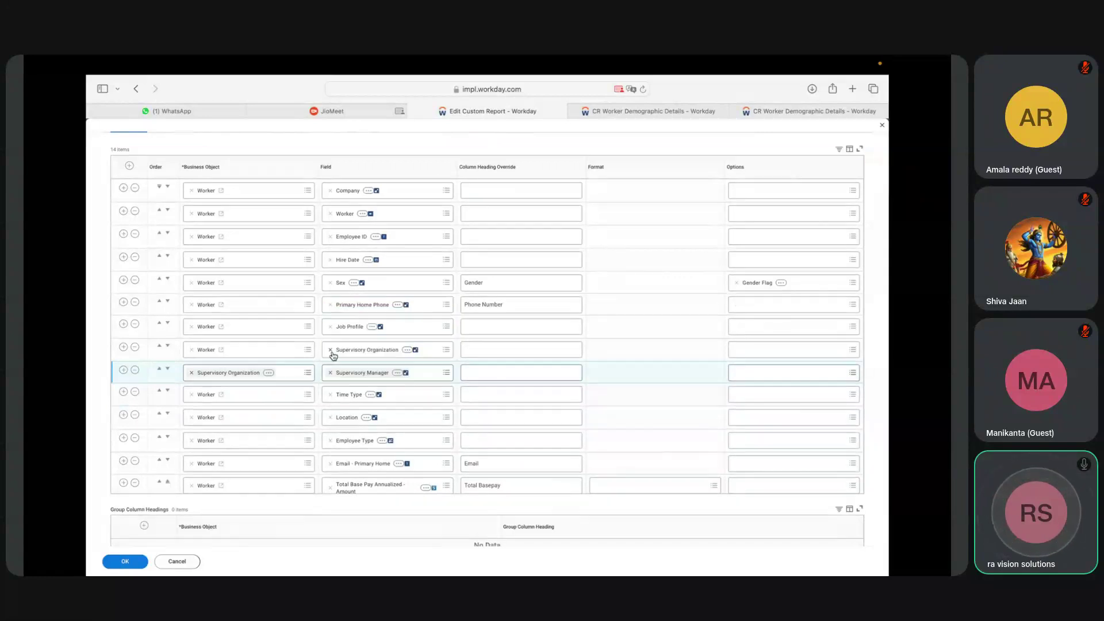
Add another Supervisory Organization column row below Supervisory Manager and set its field to Employee Count.
left_click(124, 371)
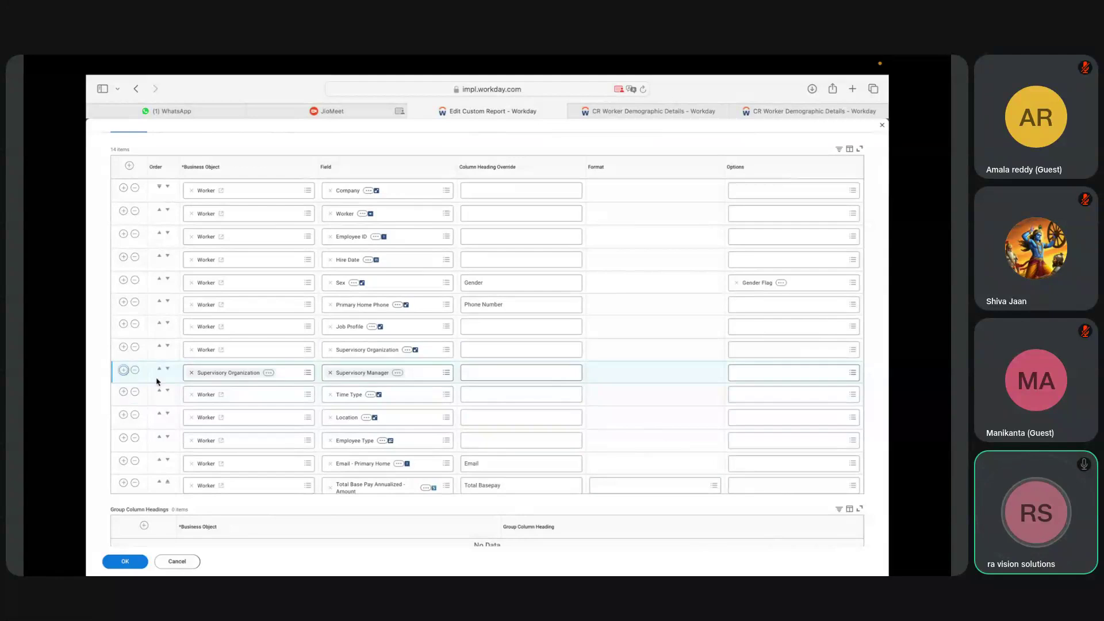
left_click(359, 401)
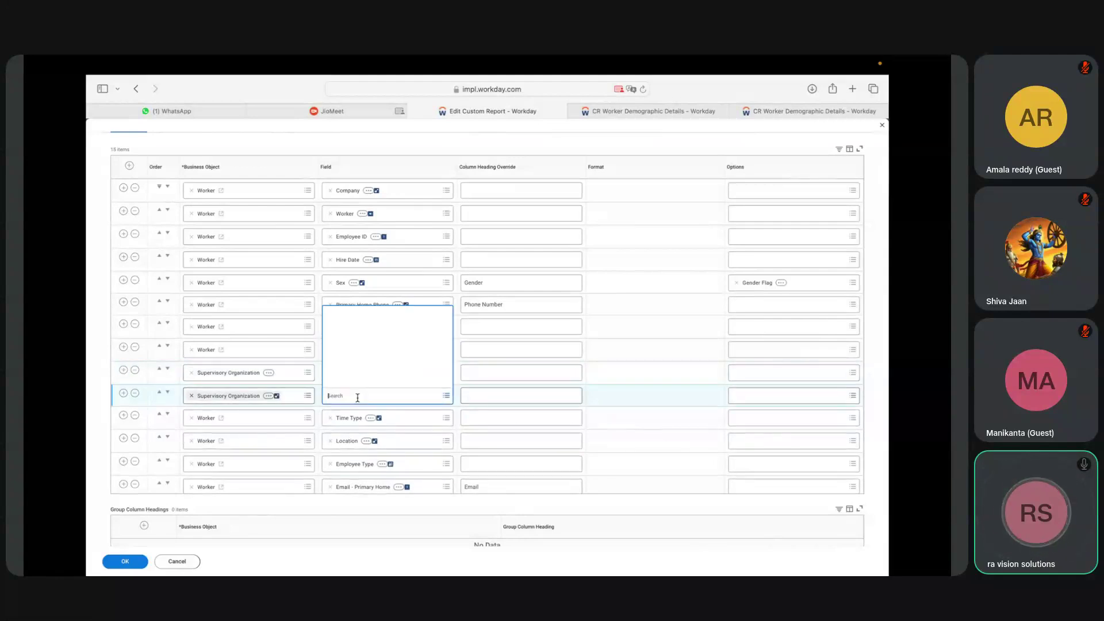
type("employee coun")
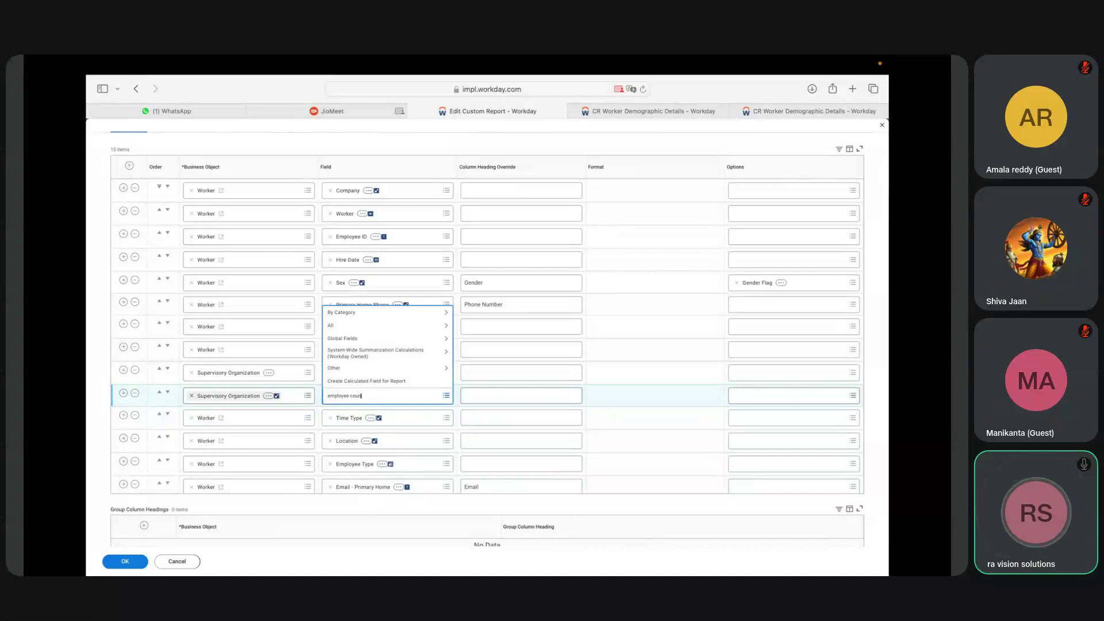
key("Return")
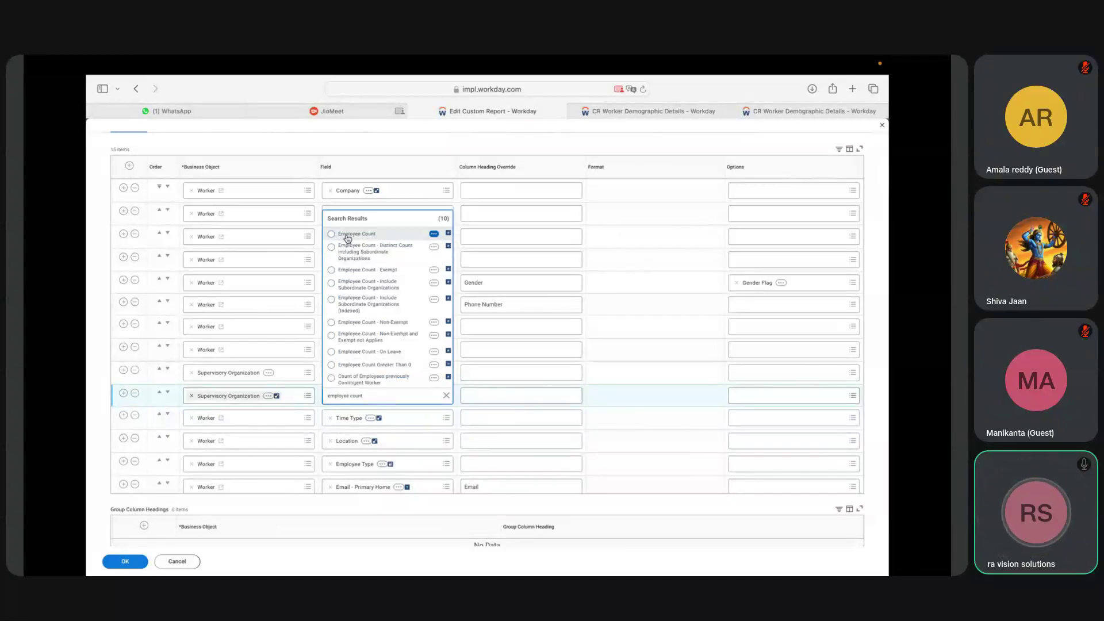
left_click(348, 234)
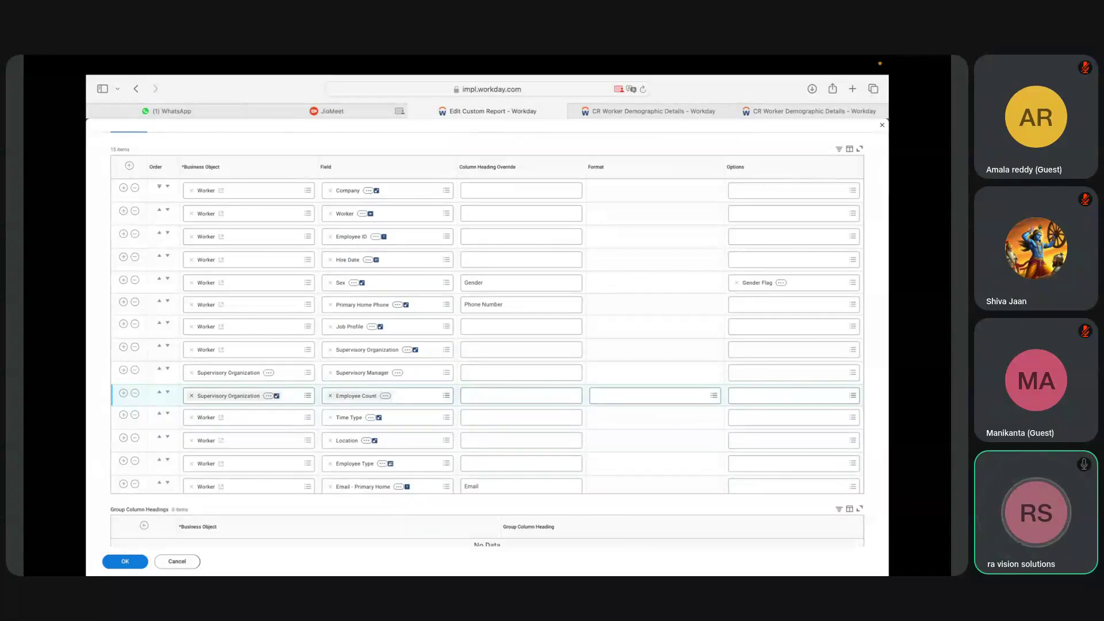
Add a group column heading row for the Supervisory Organization business object, leaving its heading text blank.
scroll(500, 339, "down", 1)
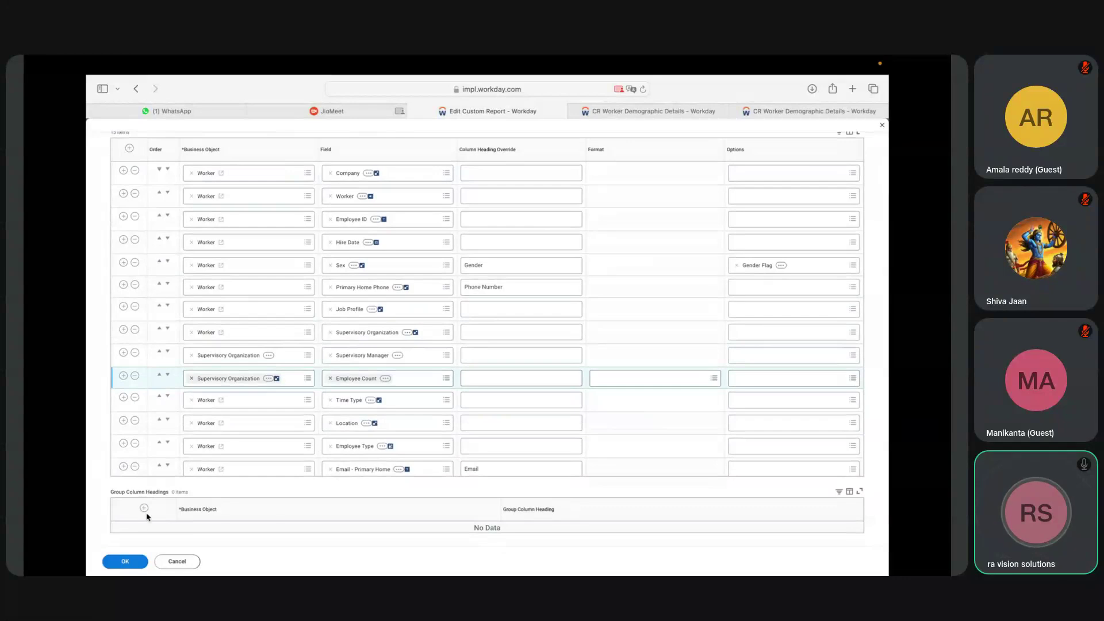
left_click(144, 508)
left_click(489, 543)
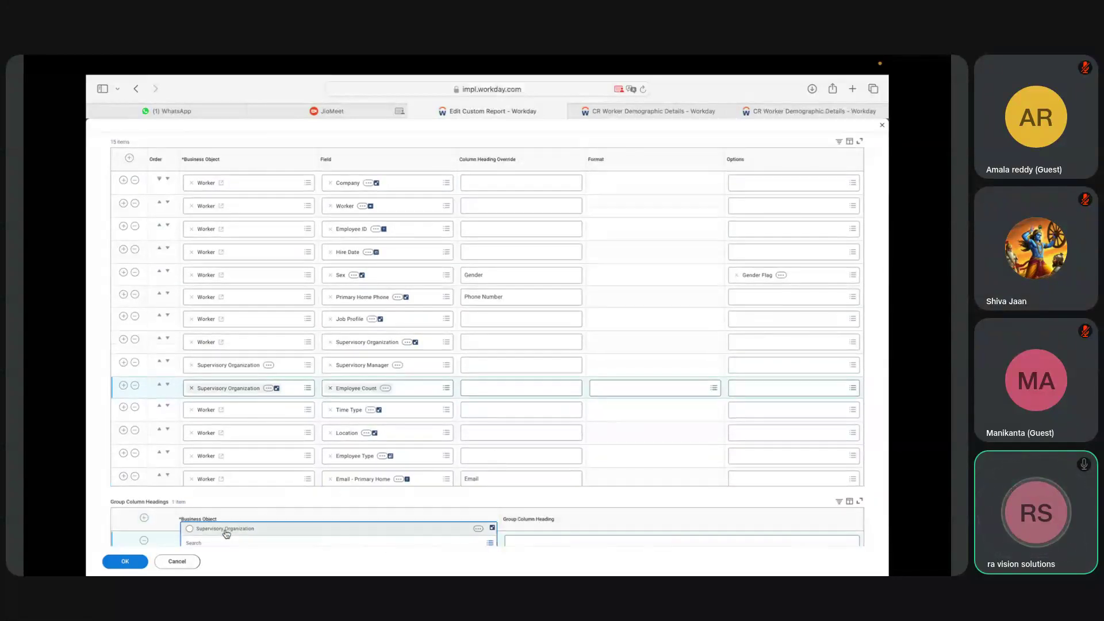
left_click(225, 531)
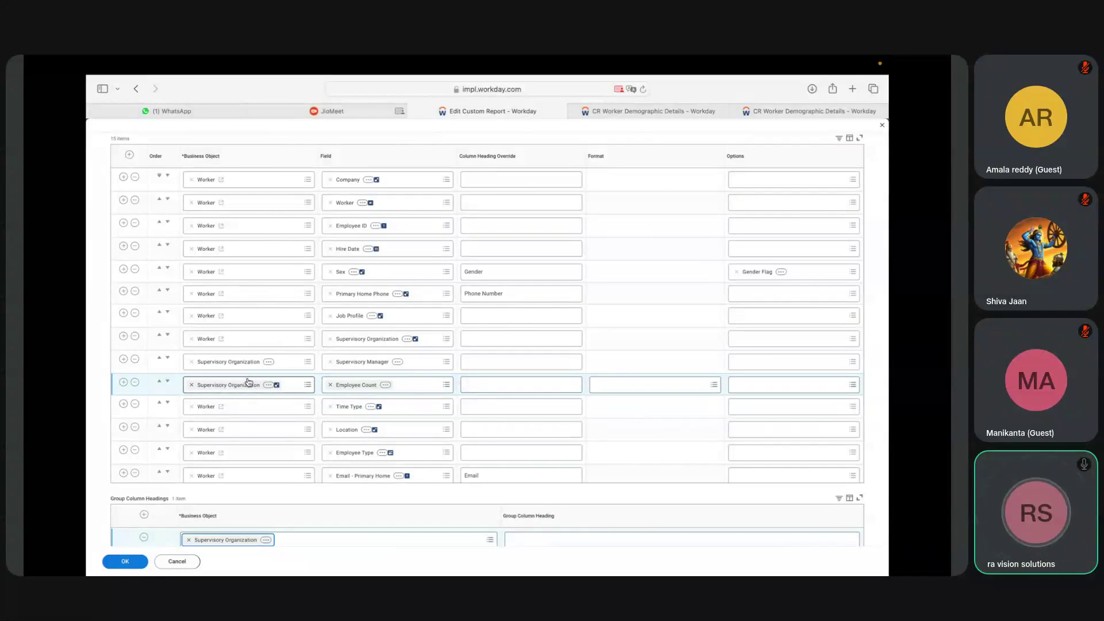
left_click(100, 505)
scroll(101, 504, "down", 1)
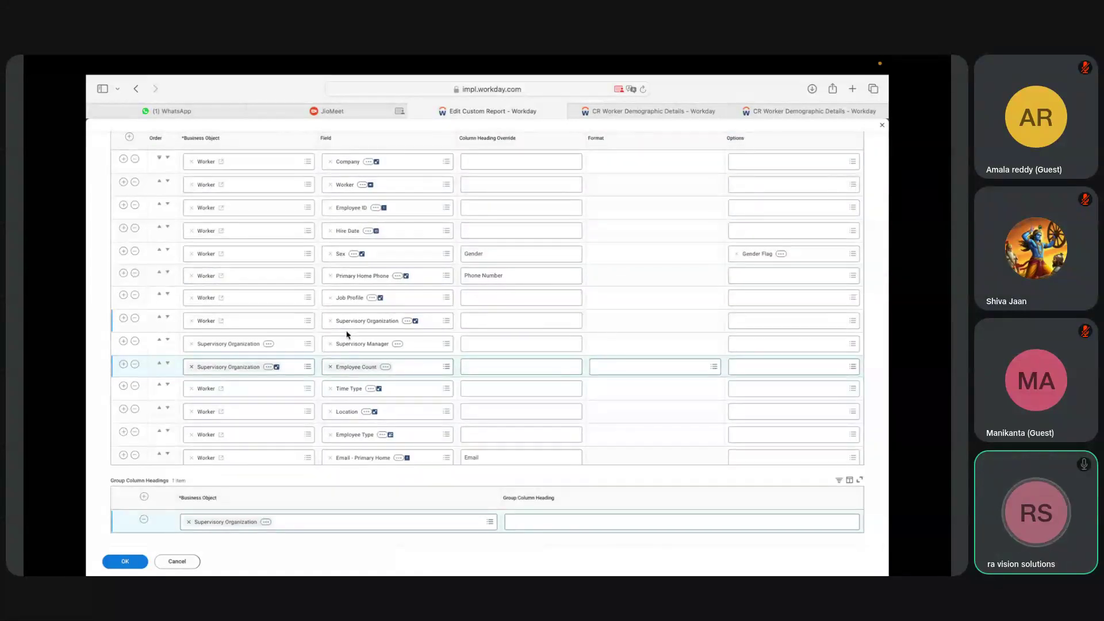
Examine the Job Profile and Supervisory Organization columns in the report results.
left_click(627, 114)
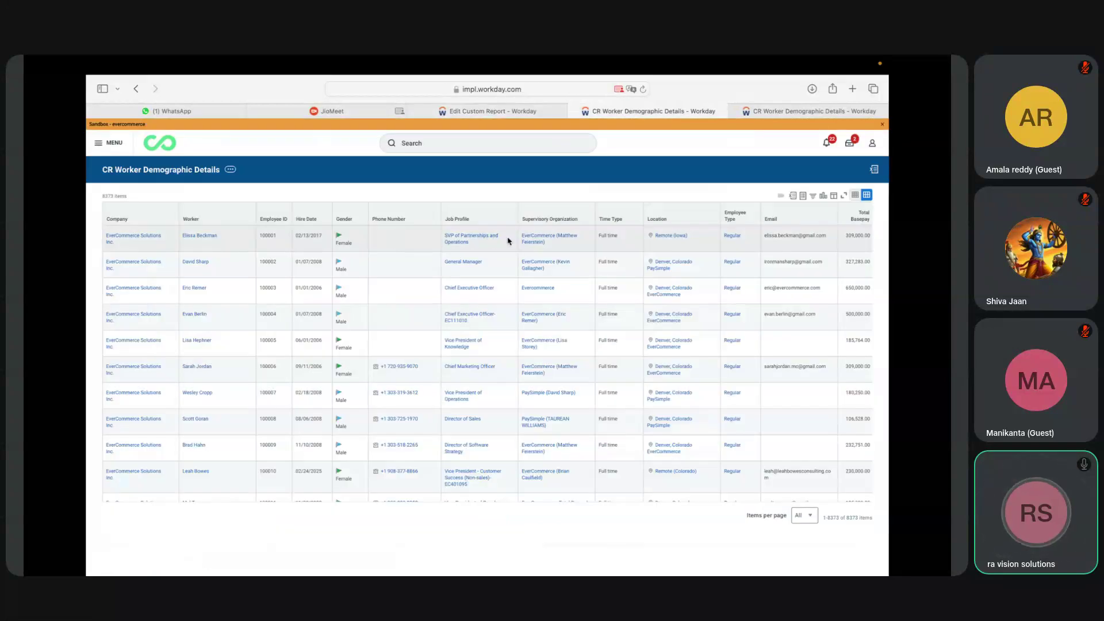
mouse_move(505, 236)
mouse_move(576, 240)
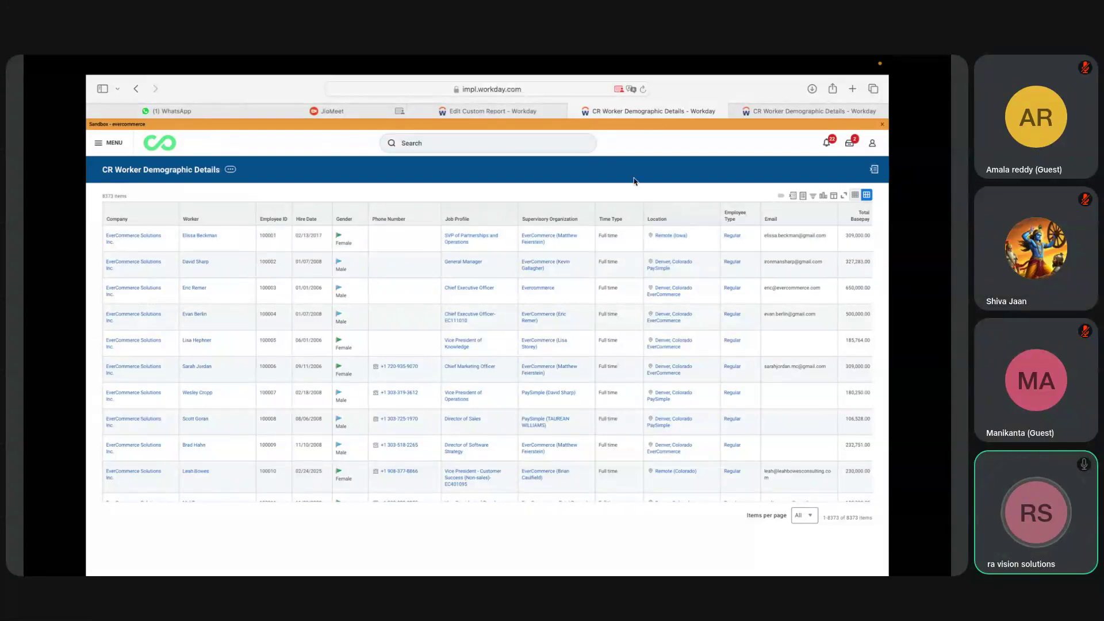
Try to save the edited report, then remove the Hire Date instance filter condition listed in its errors.
left_click(508, 115)
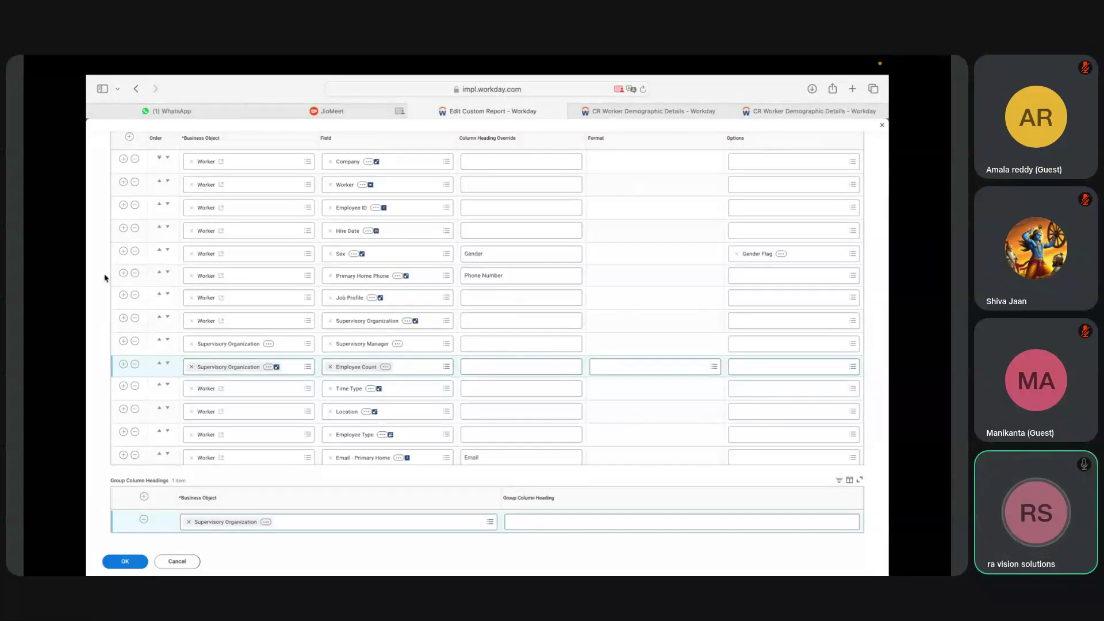
left_click(125, 561)
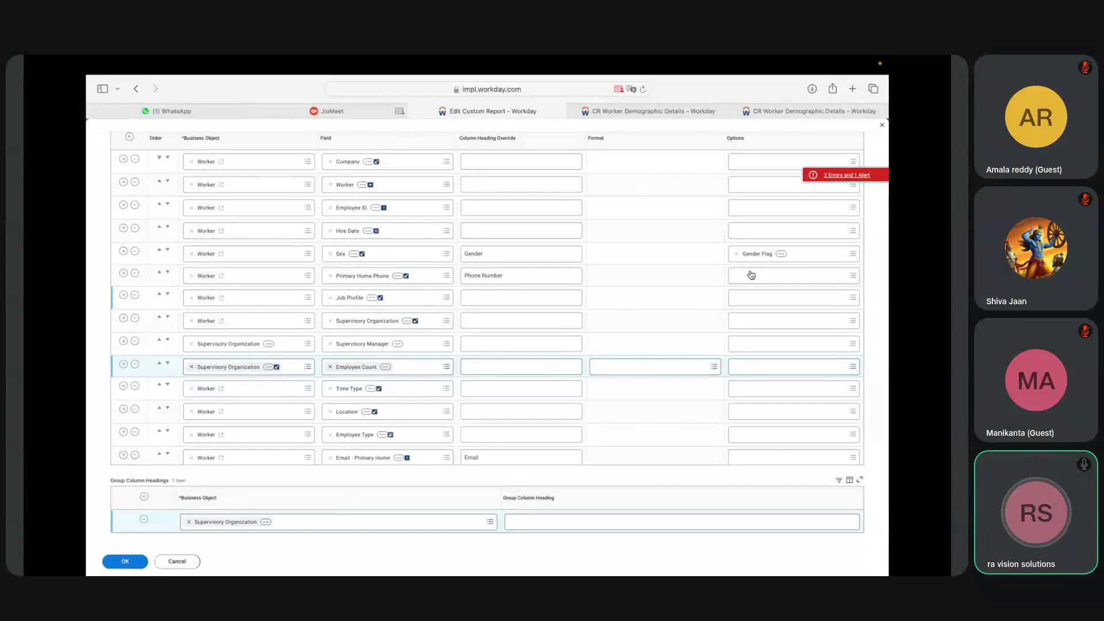
left_click(834, 175)
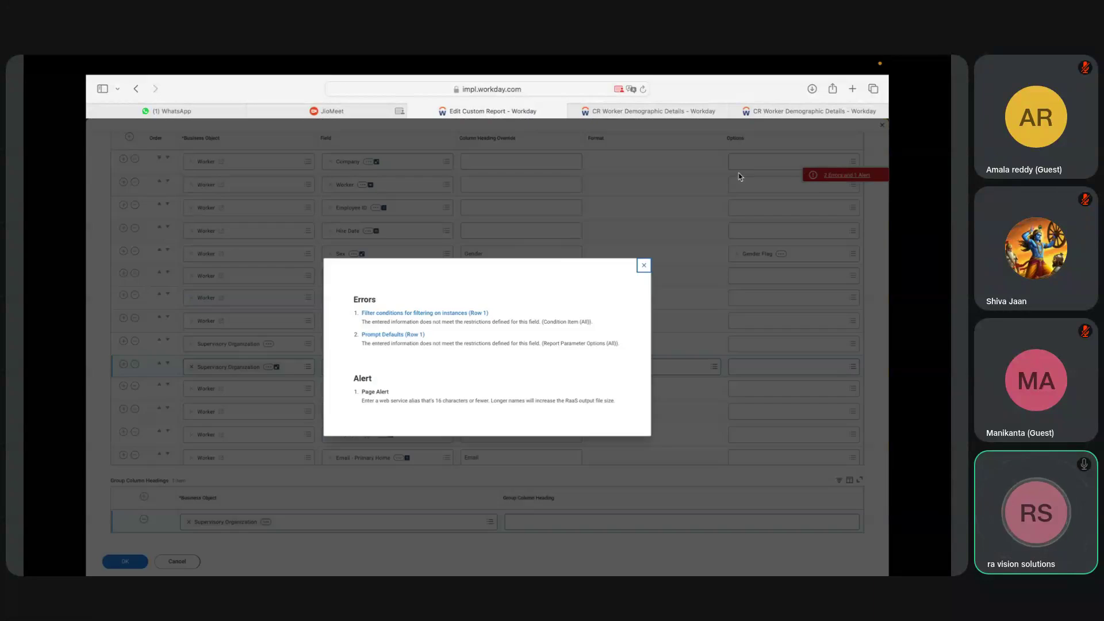
left_click(432, 314)
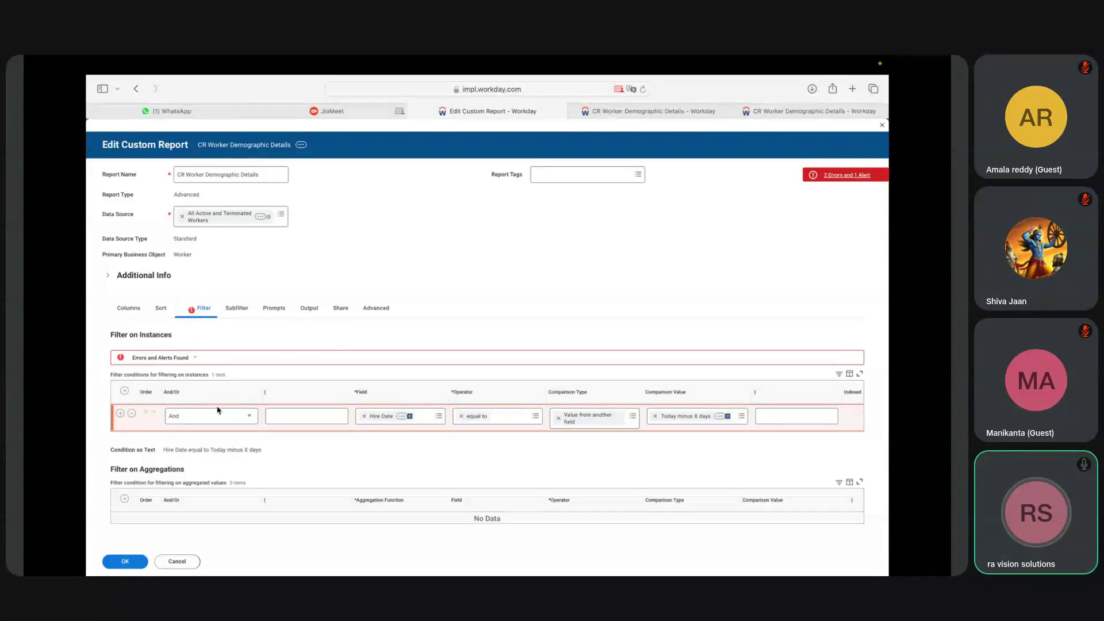
left_click(131, 416)
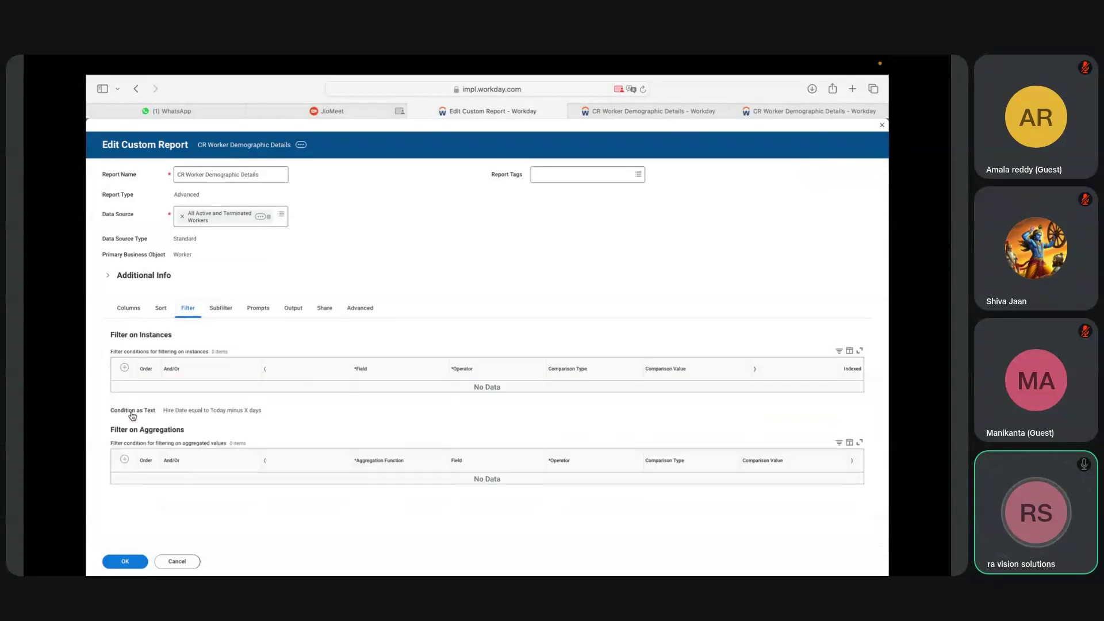
Add a blank instance filter condition, try to save the report, and check the error details.
left_click(124, 368)
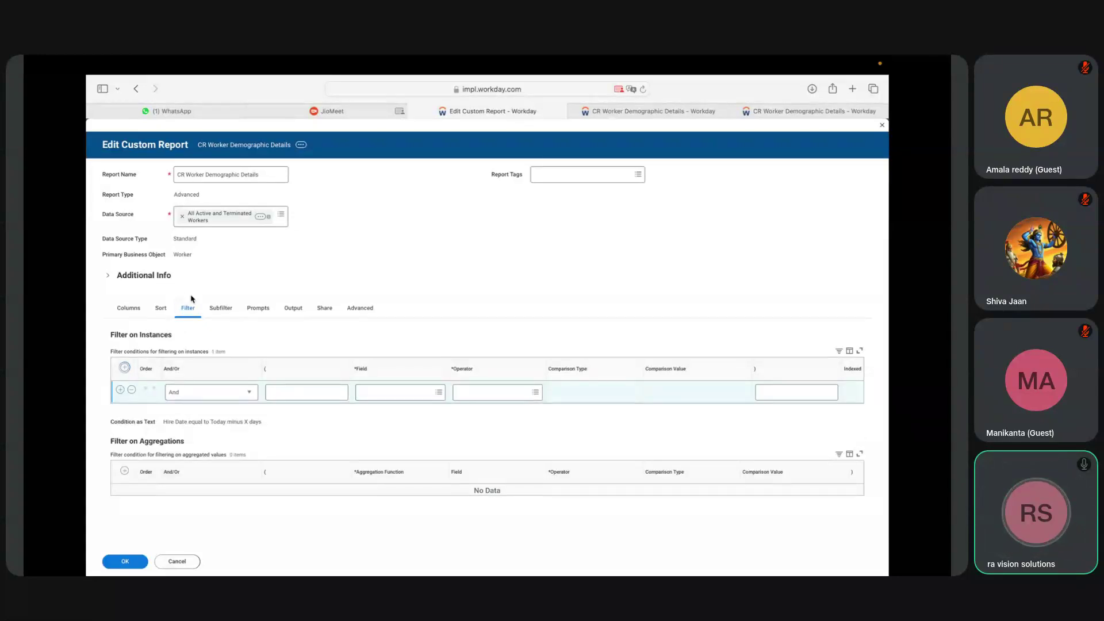
left_click(126, 563)
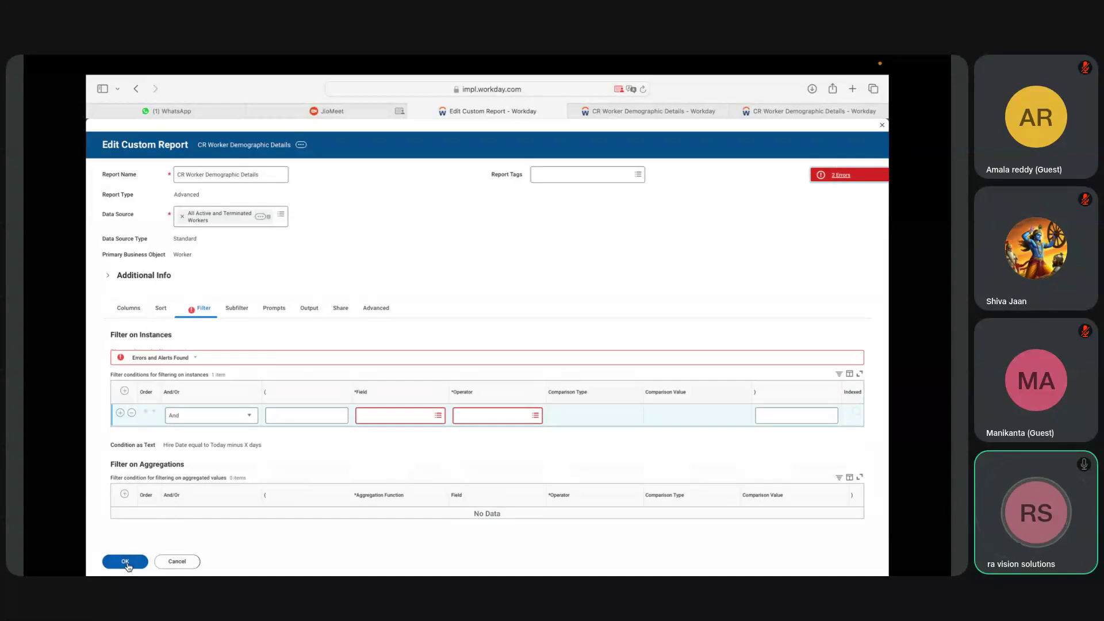
left_click(840, 175)
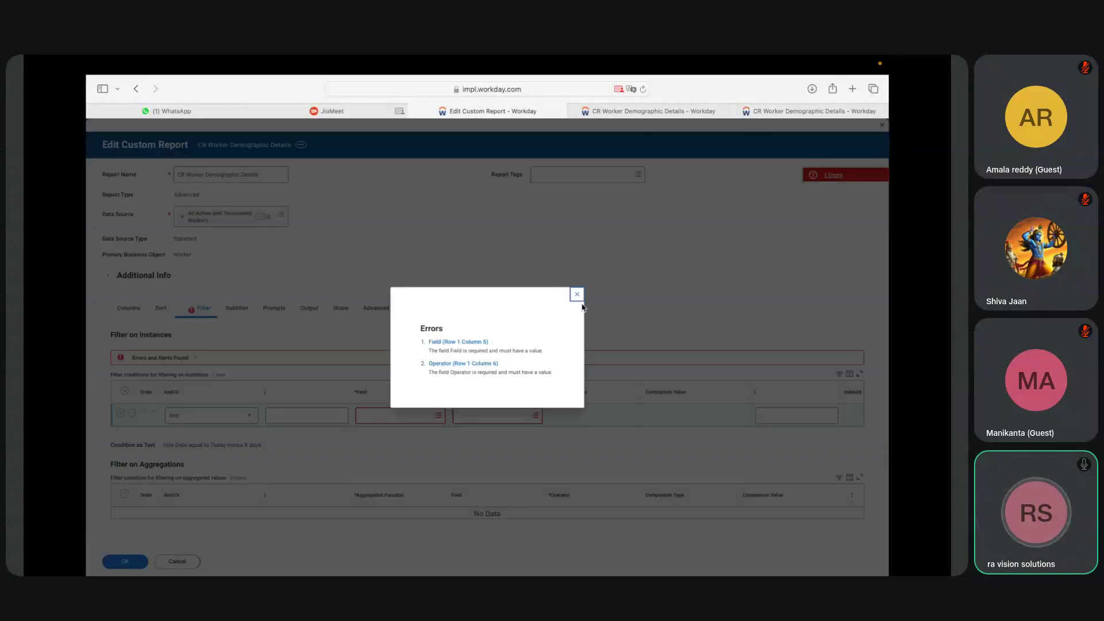
left_click(577, 295)
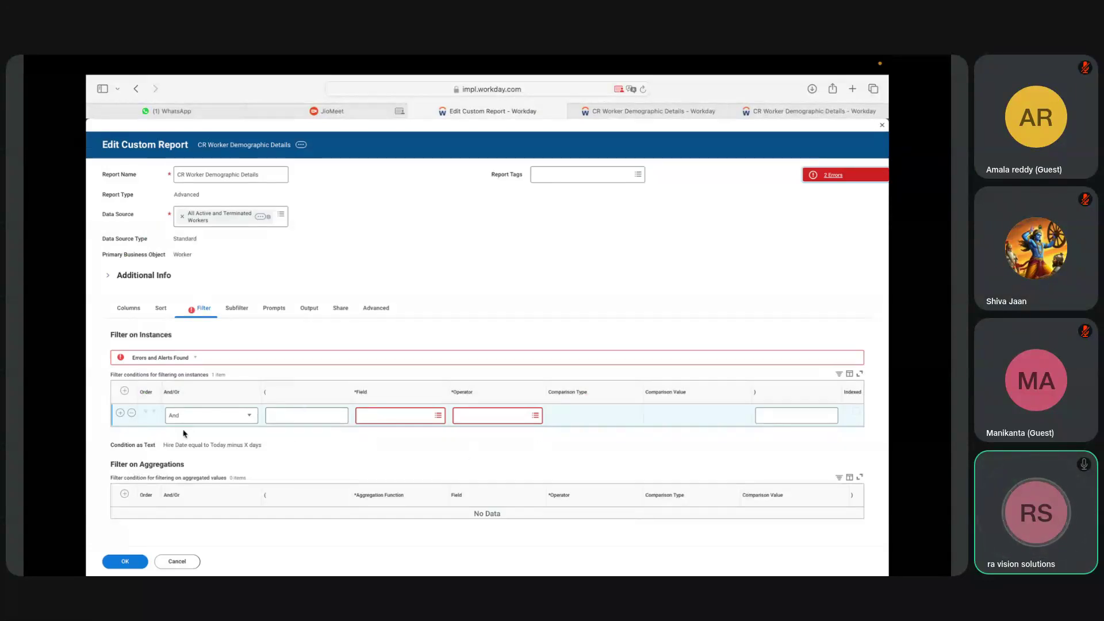
Remove the blank instance filter condition, try to save the report, and open the first Prompt Defaults error.
left_click(132, 414)
left_click(128, 308)
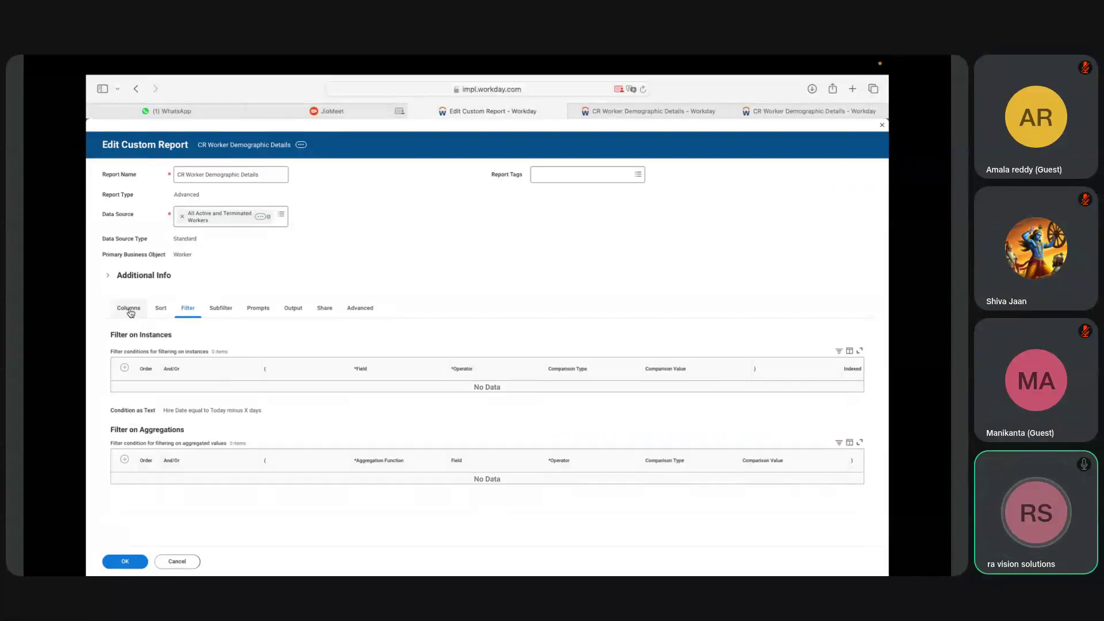
left_click(125, 561)
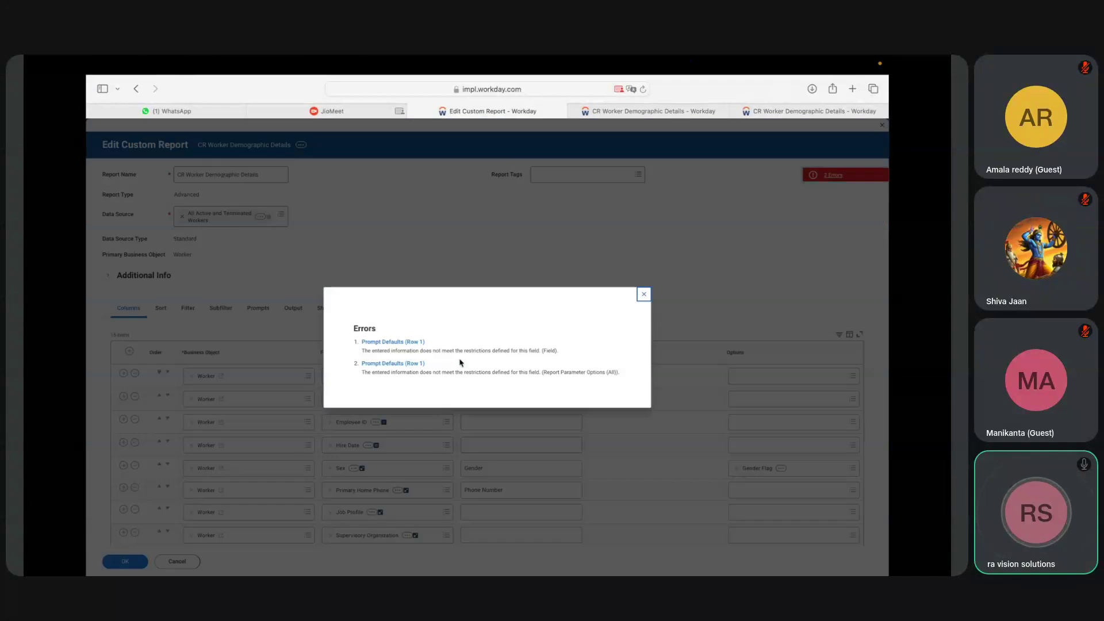
left_click(388, 341)
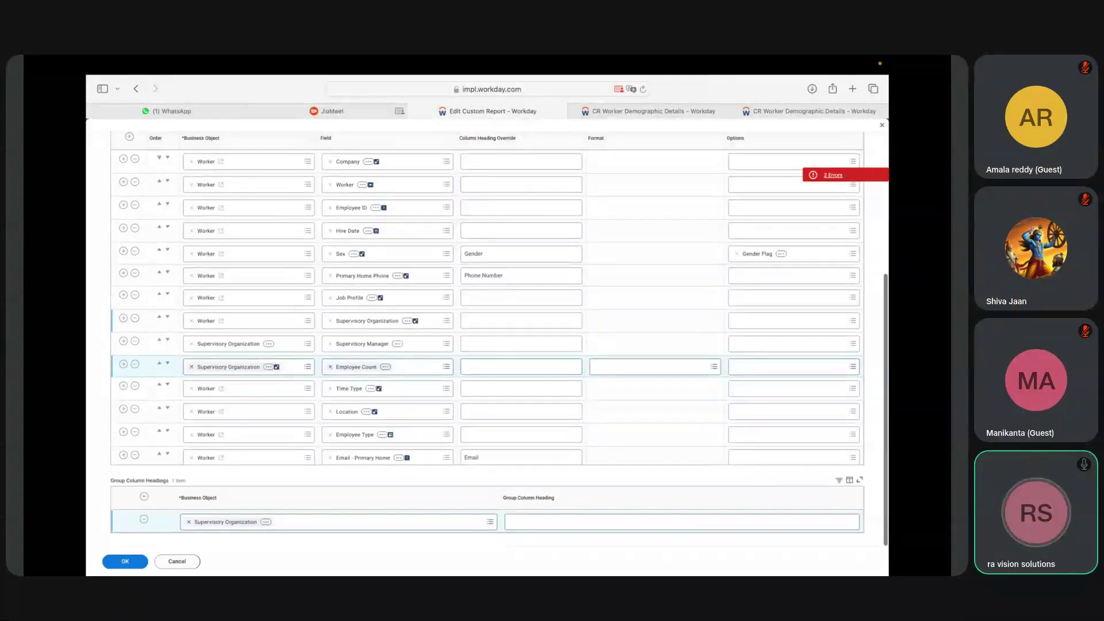
Delete the Last Days row from the report's prompt defaults and save the report.
scroll(391, 333, "up", 5)
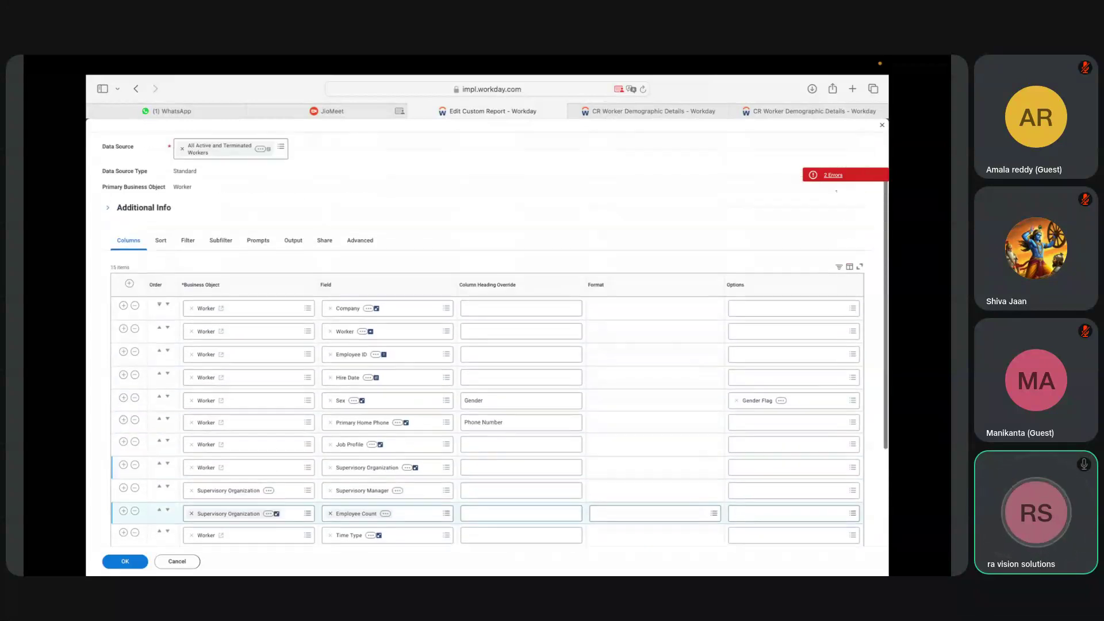
left_click(160, 240)
left_click(191, 270)
left_click(221, 308)
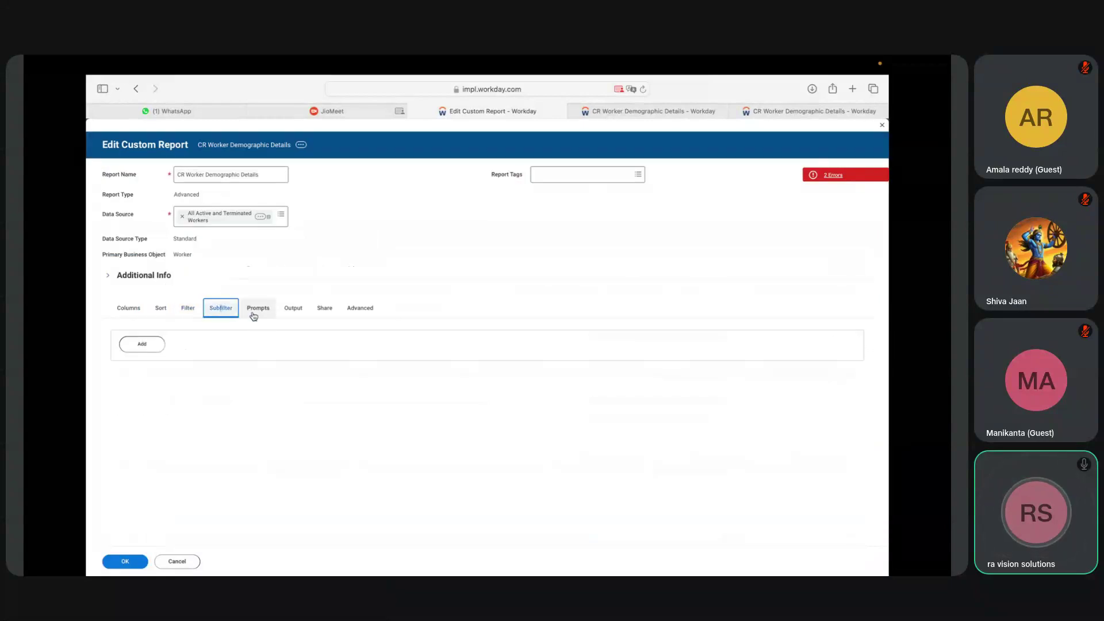
left_click(255, 311)
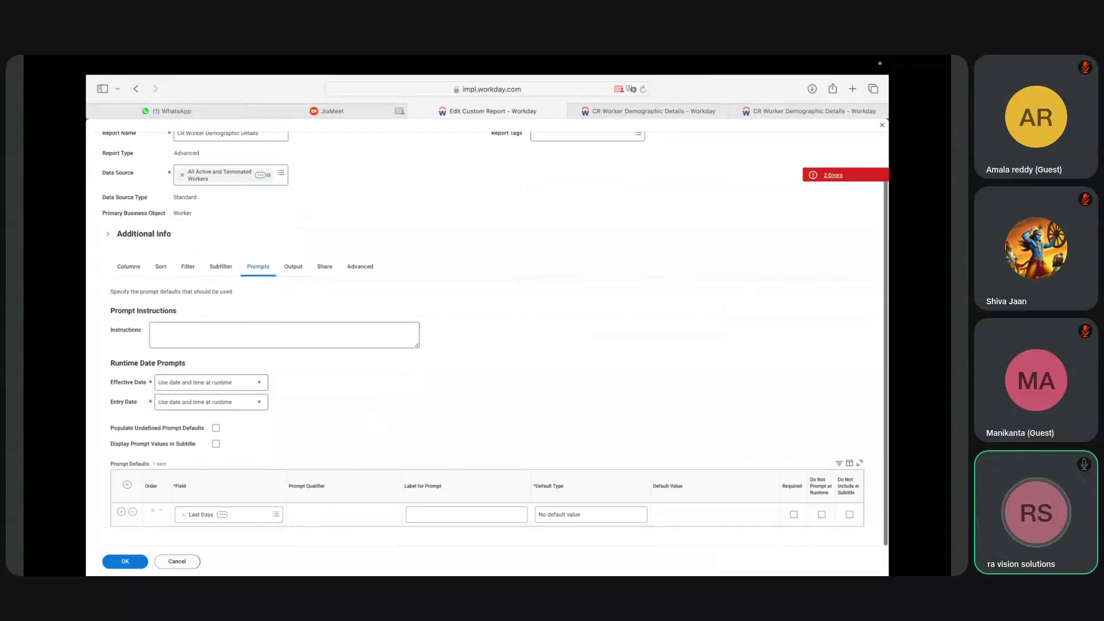
left_click(133, 519)
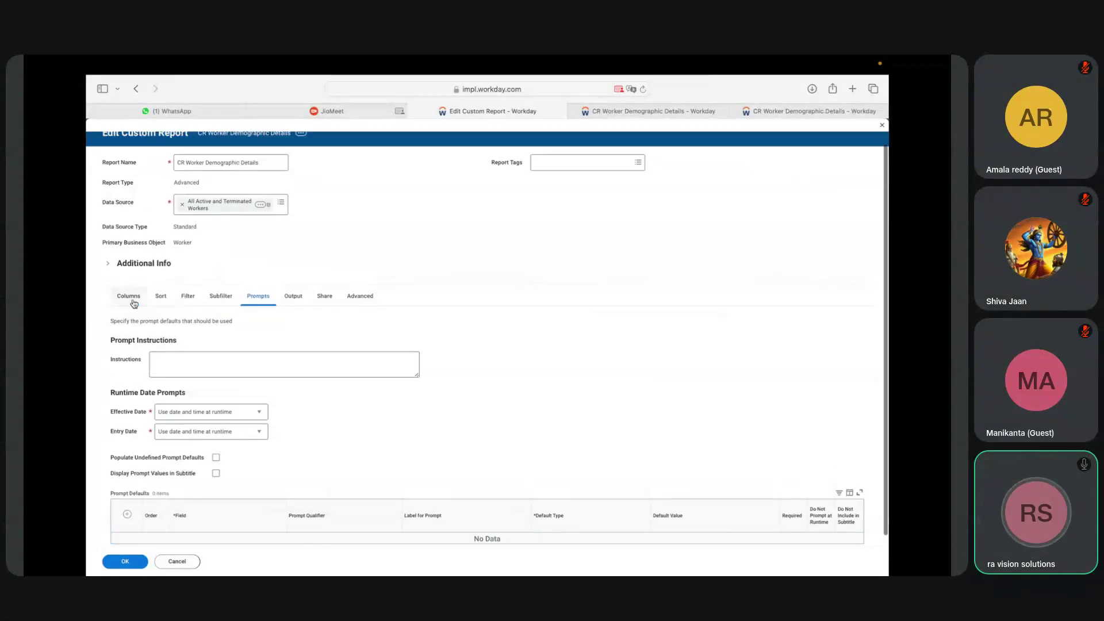
left_click(130, 297)
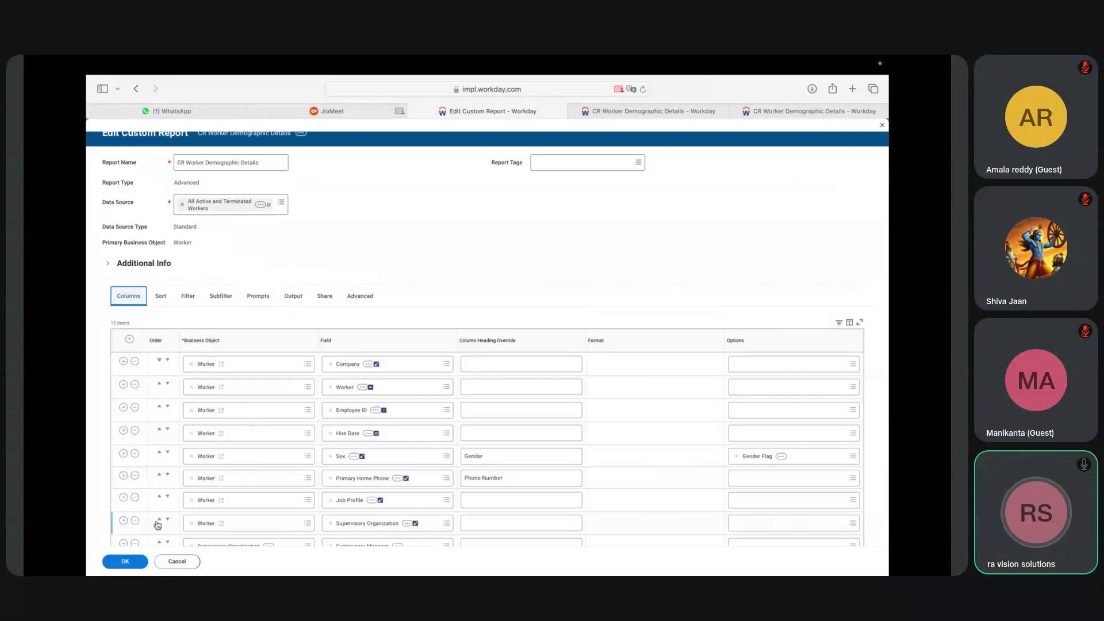
left_click(126, 562)
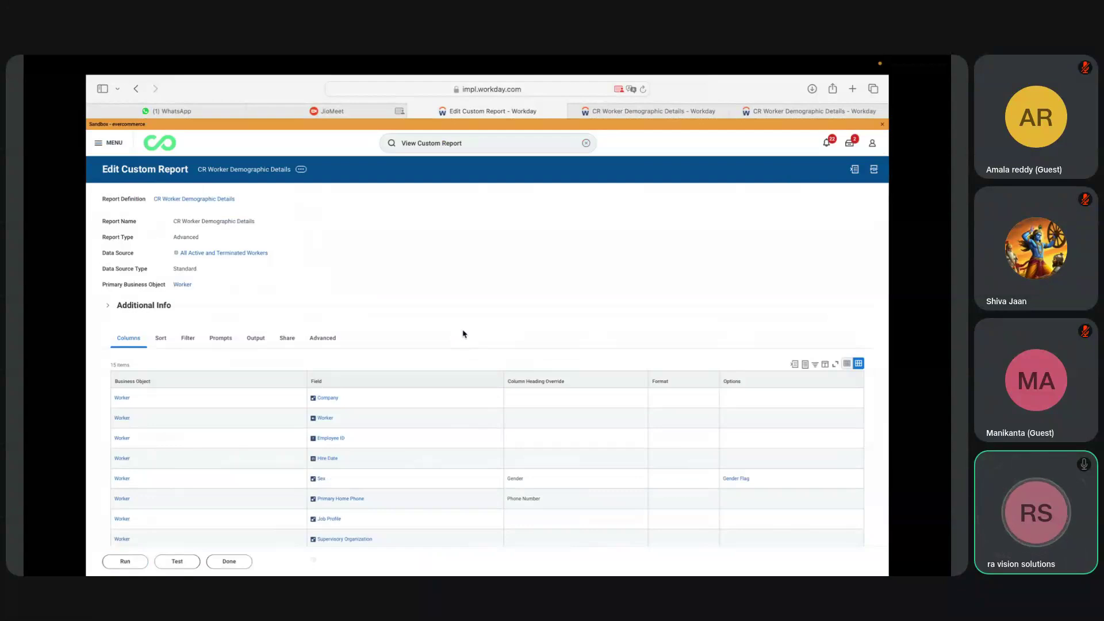
Run the saved report and examine the Supervisory Manager and Employee Count columns in the results.
scroll(463, 334, "down", 5)
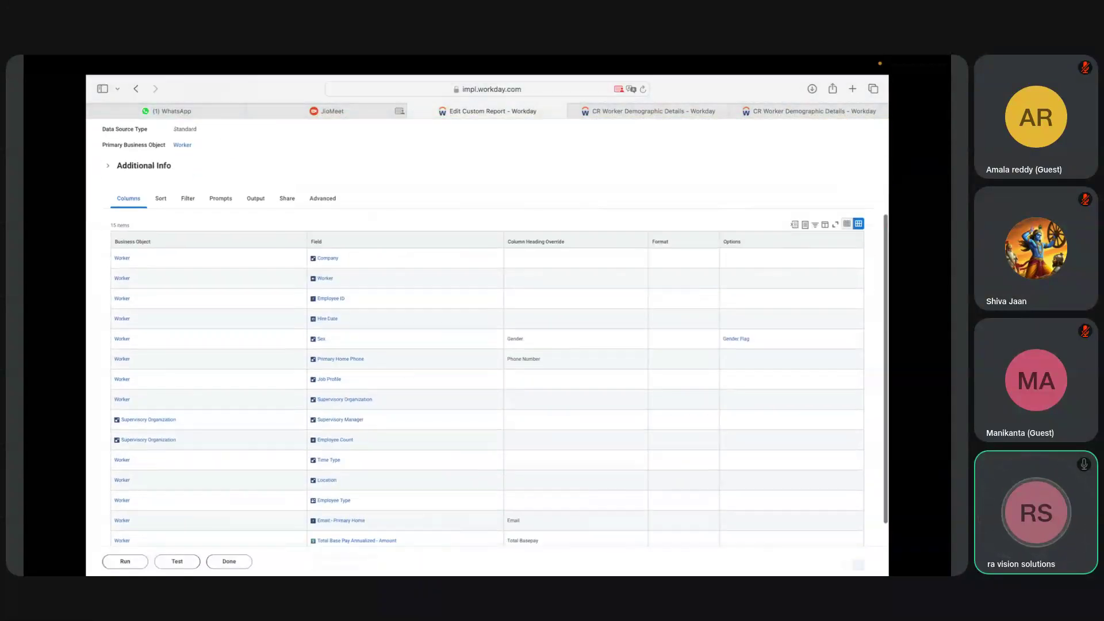
left_click(124, 562)
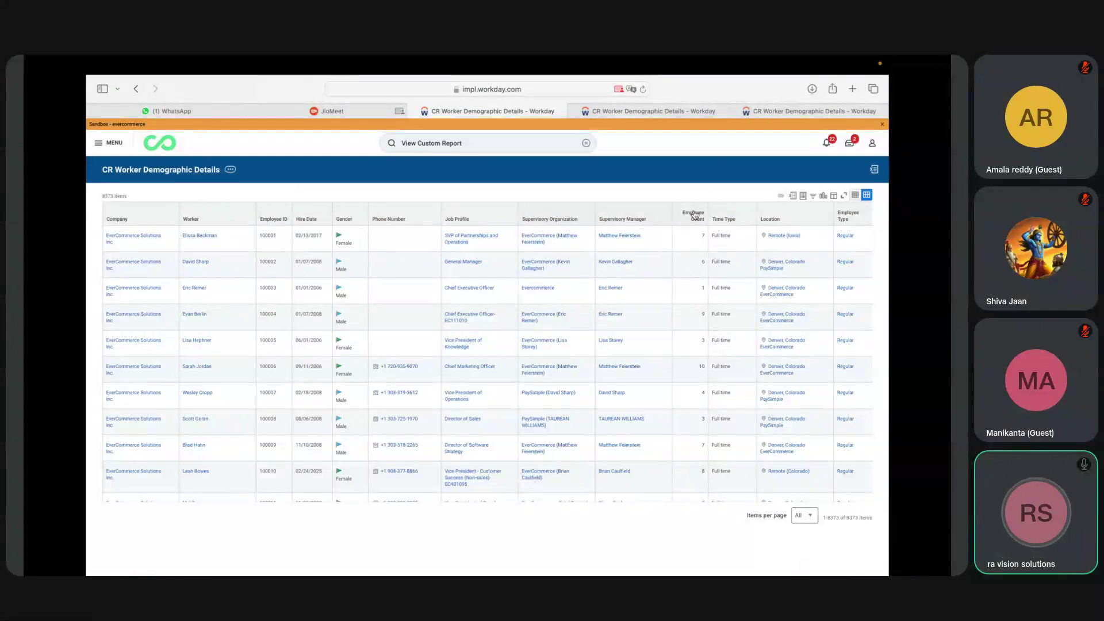
left_click(680, 311)
scroll(680, 310, "right", 5)
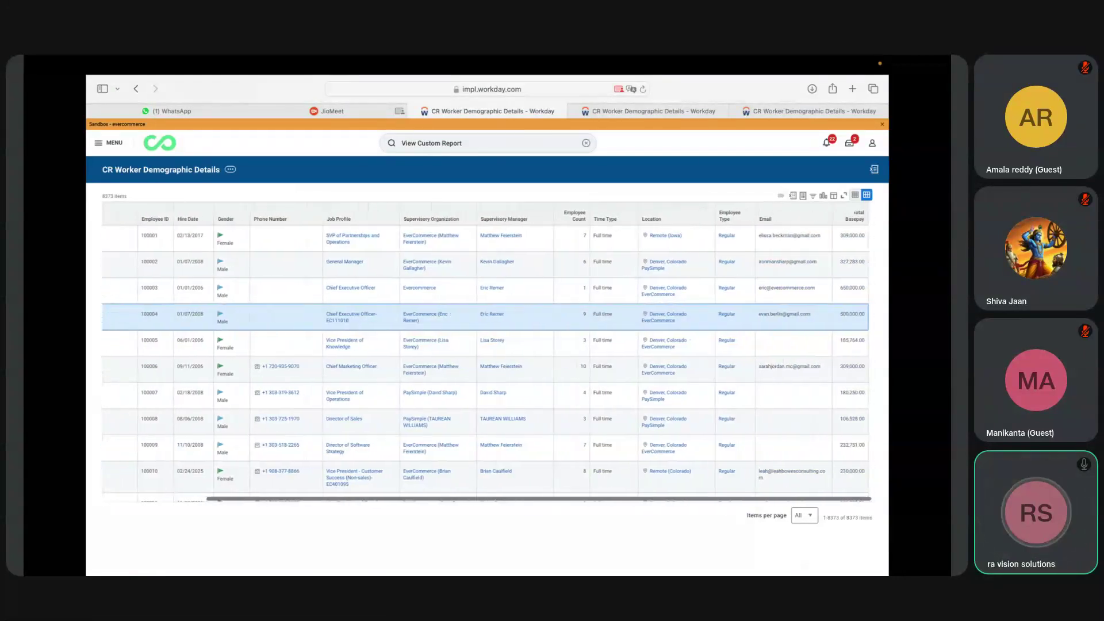
scroll(489, 356, "left", 4)
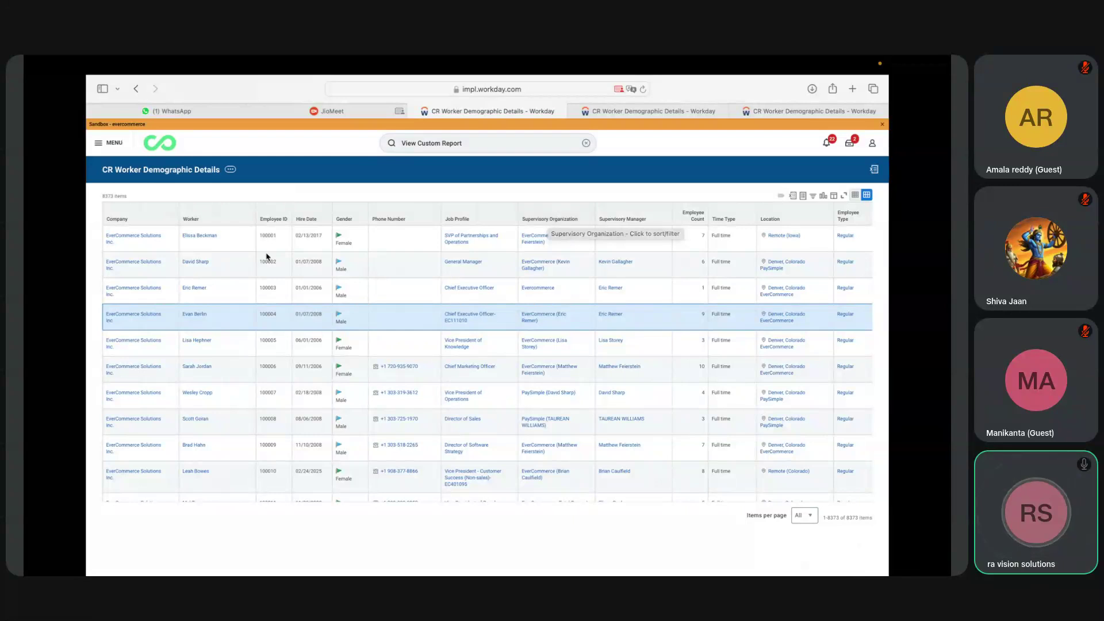
left_click(230, 169)
left_click(267, 194)
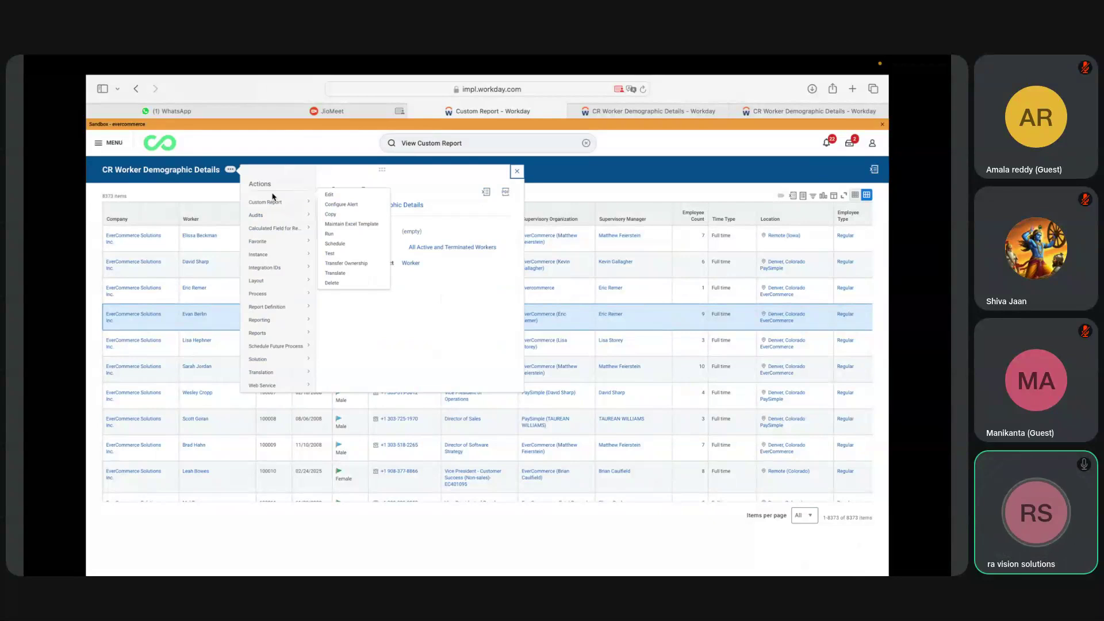
left_click(579, 183)
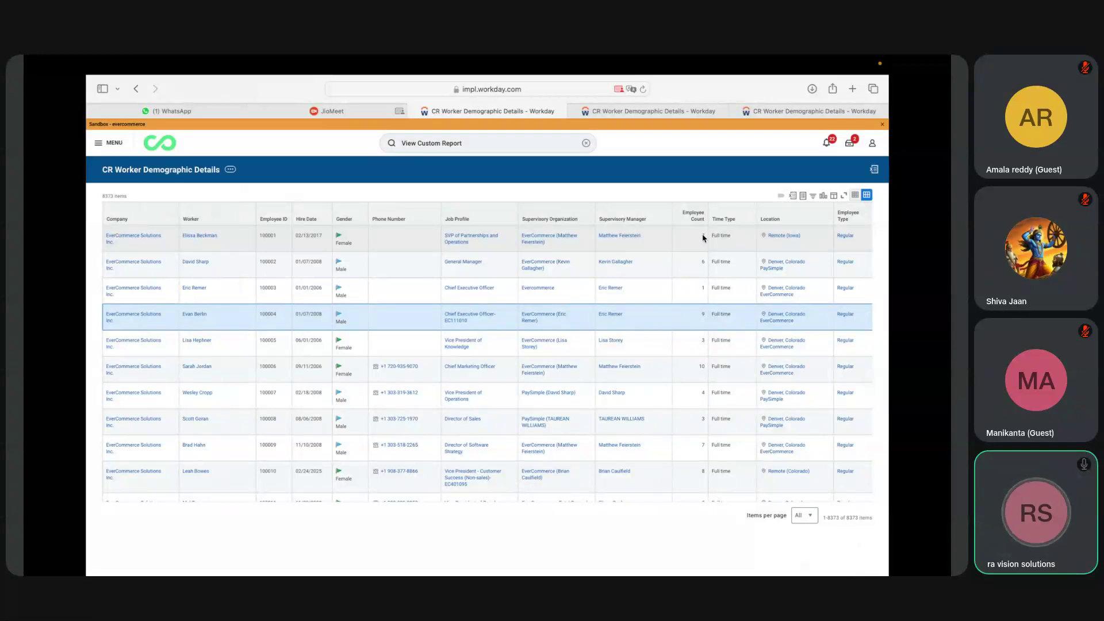
Open the first worker's supervisory organization in a new tab and switch to the earlier report results without the Supervisory Manager column.
left_click(543, 238, "super")
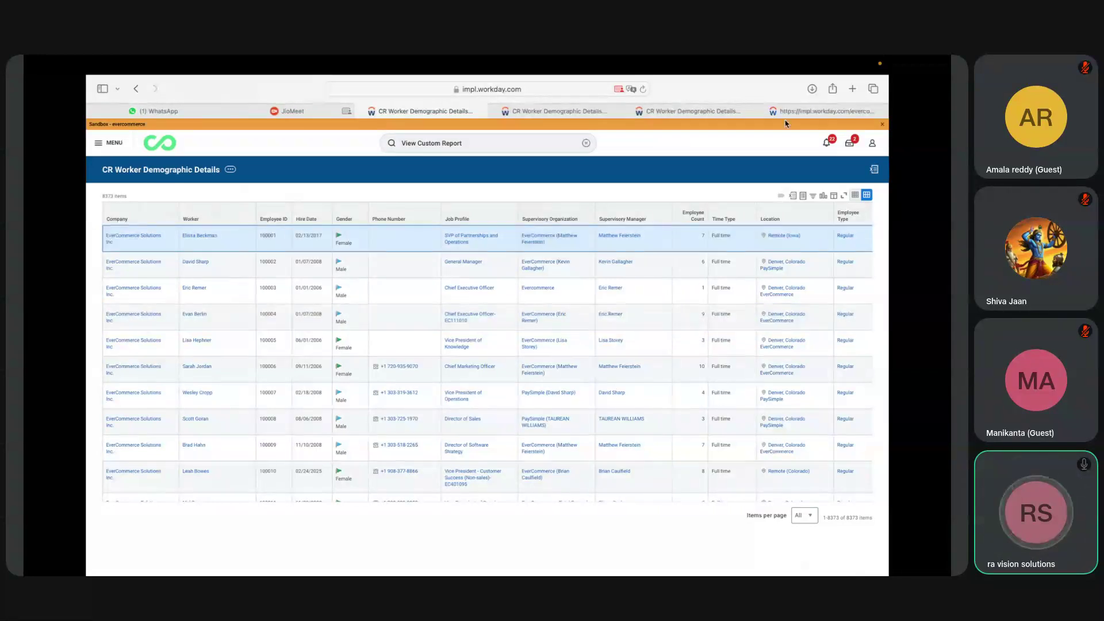
left_click(812, 110)
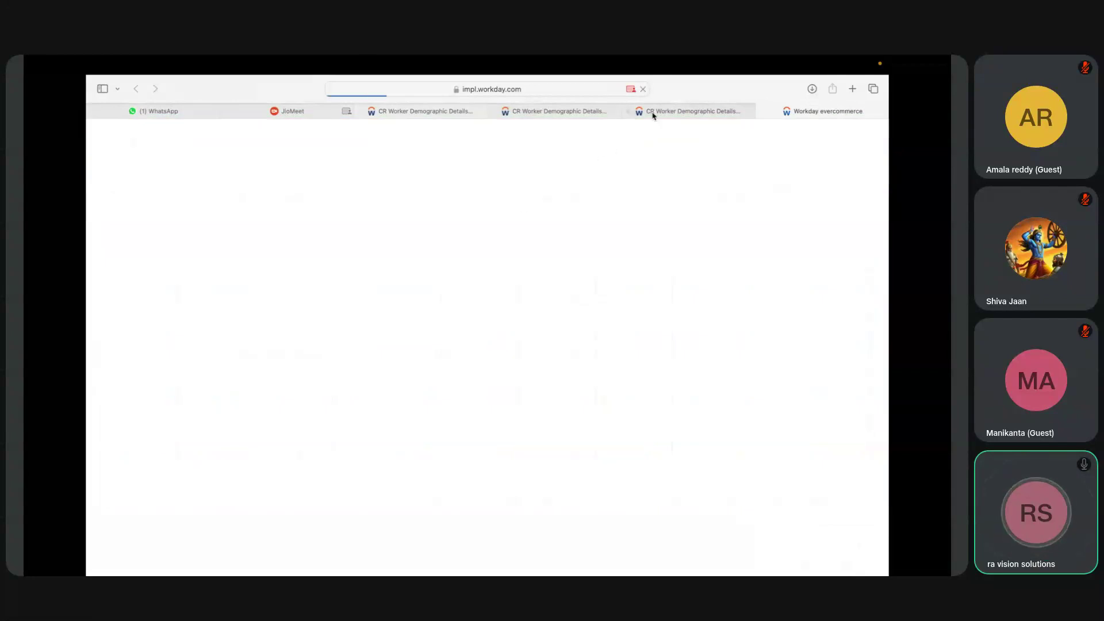
left_click(667, 112)
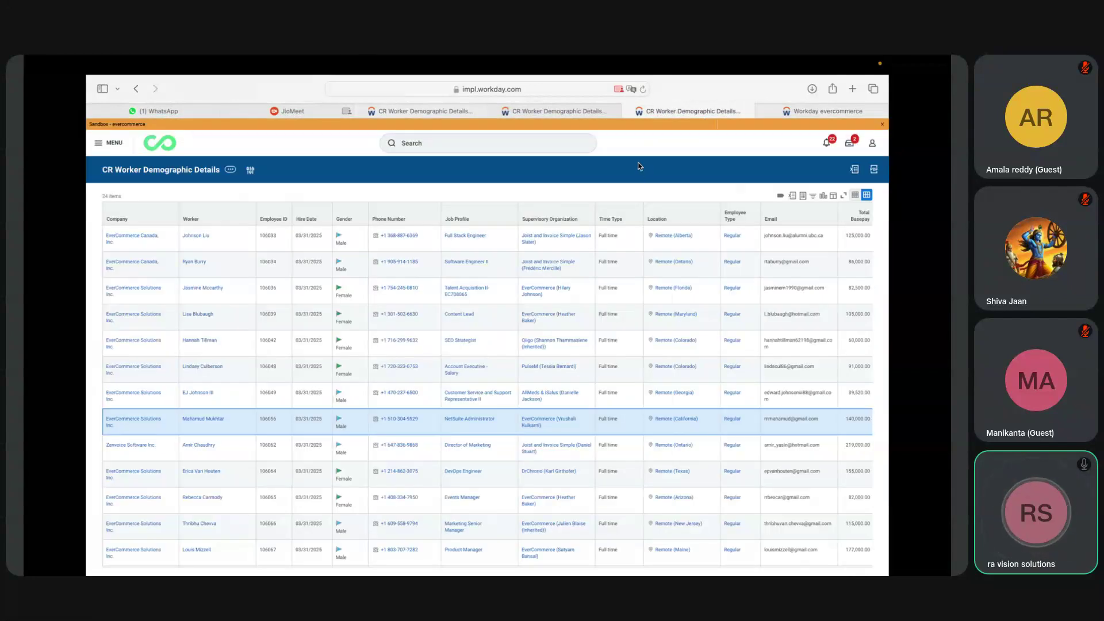
left_click(765, 113)
left_click(546, 114)
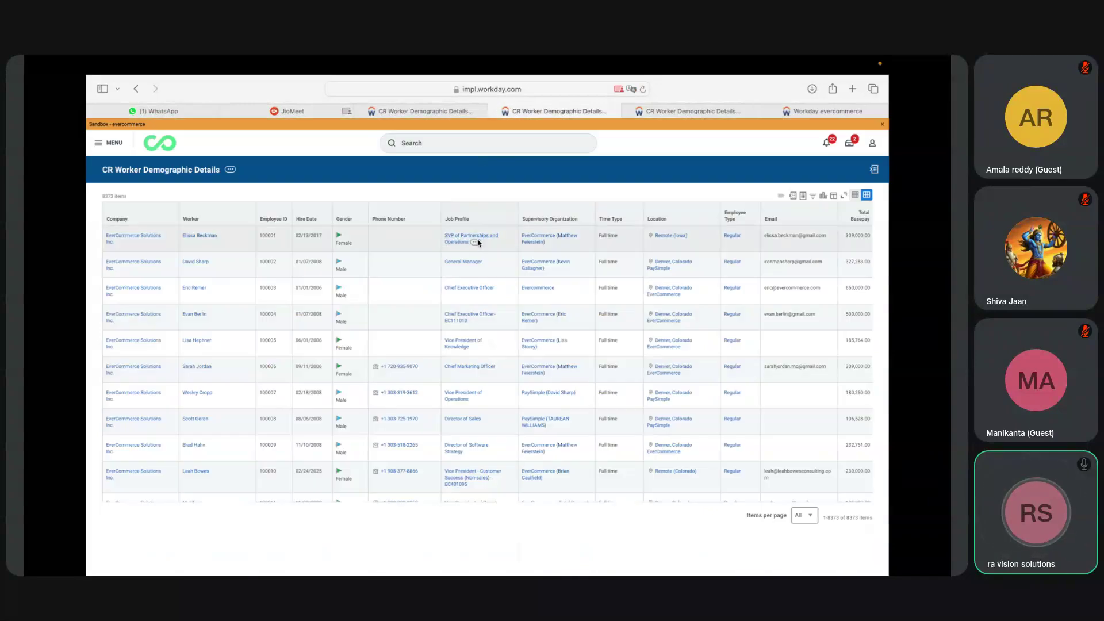
View the first worker's SVP of Partnerships and Operations job profile in a separate tab, then close it.
left_click(475, 242)
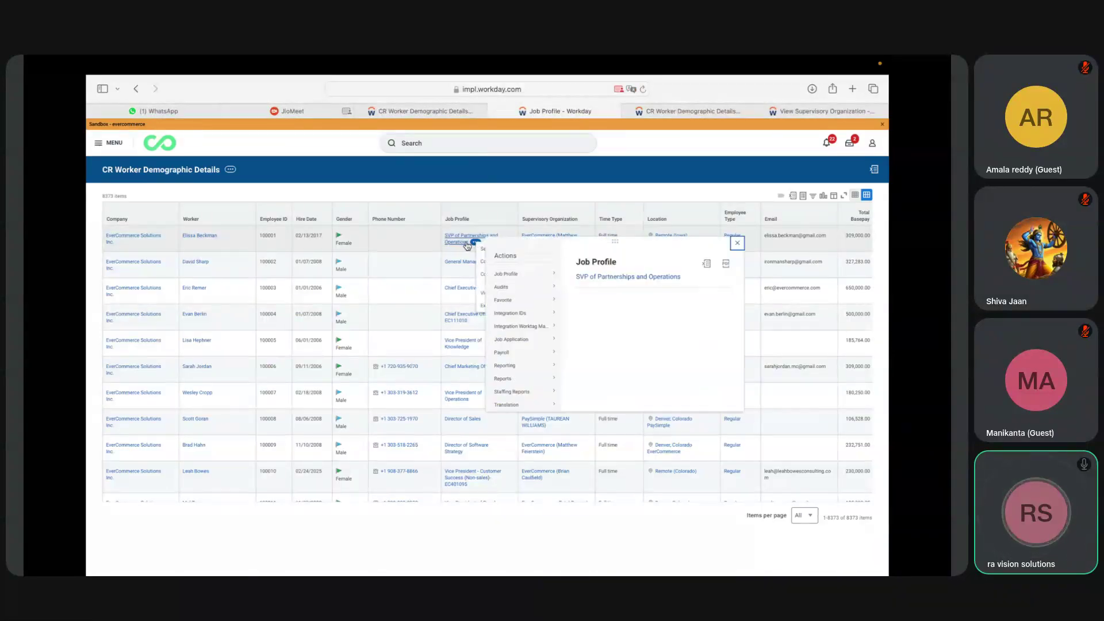
right_click(468, 245)
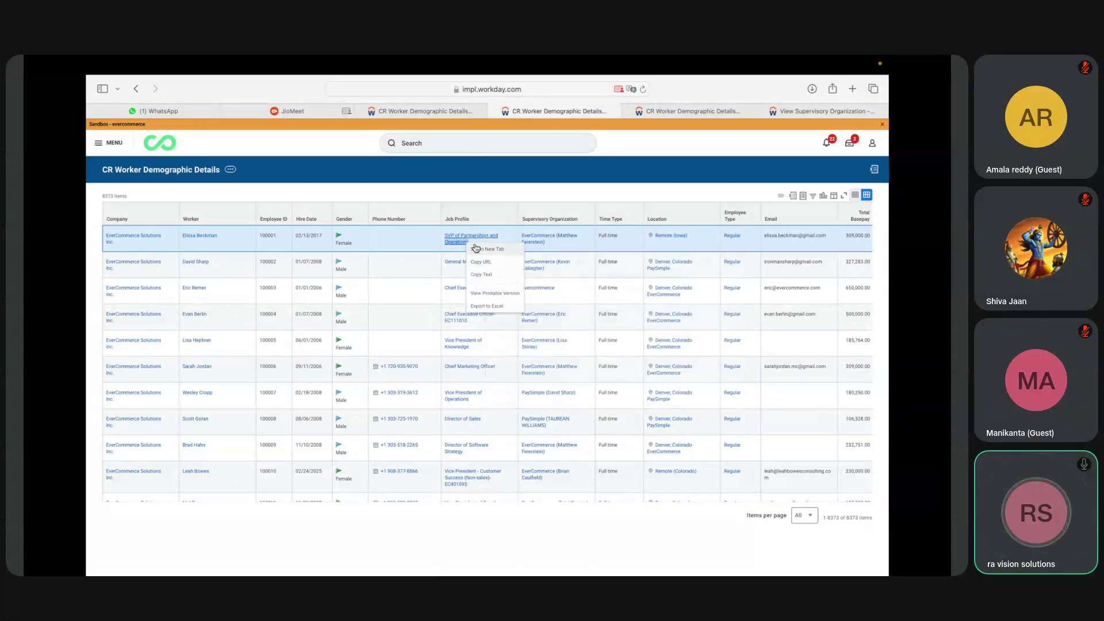
left_click(487, 250)
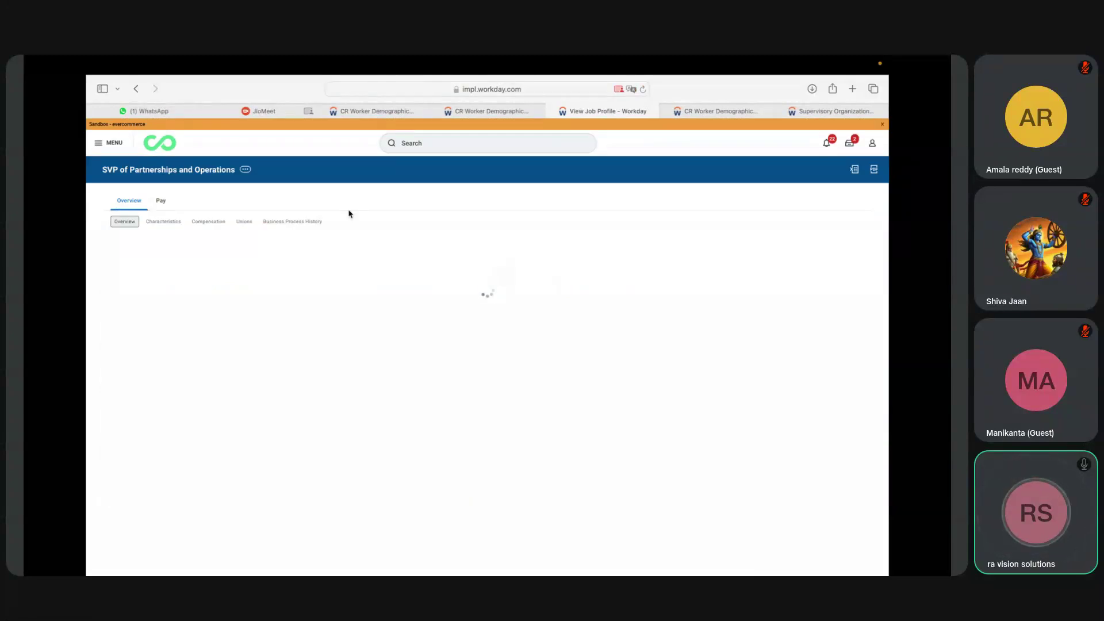
left_click(469, 114)
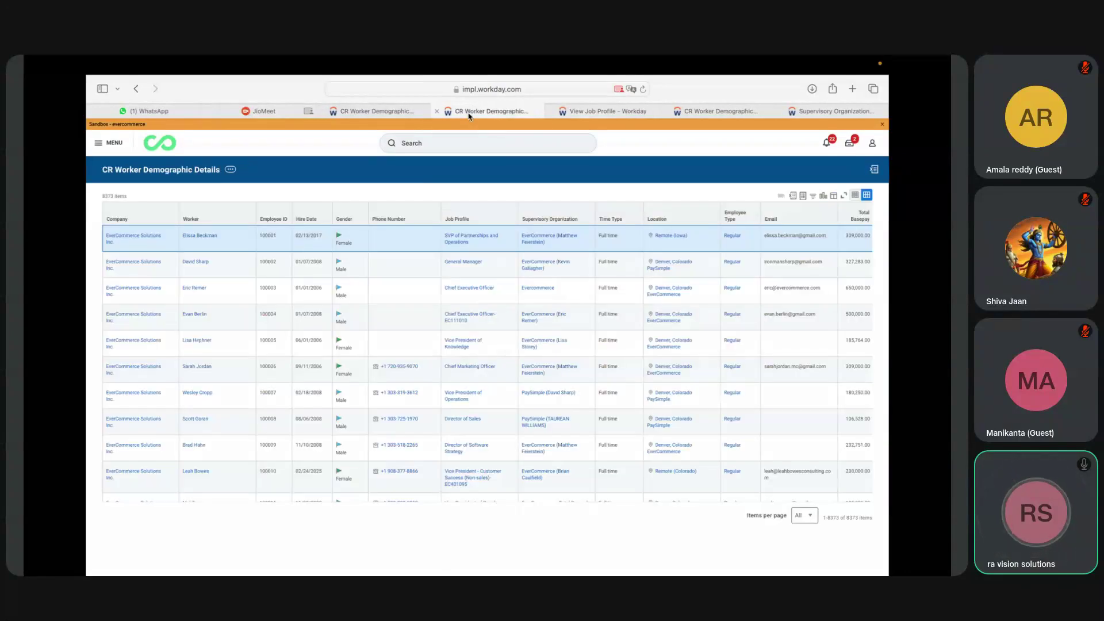
left_click(601, 115)
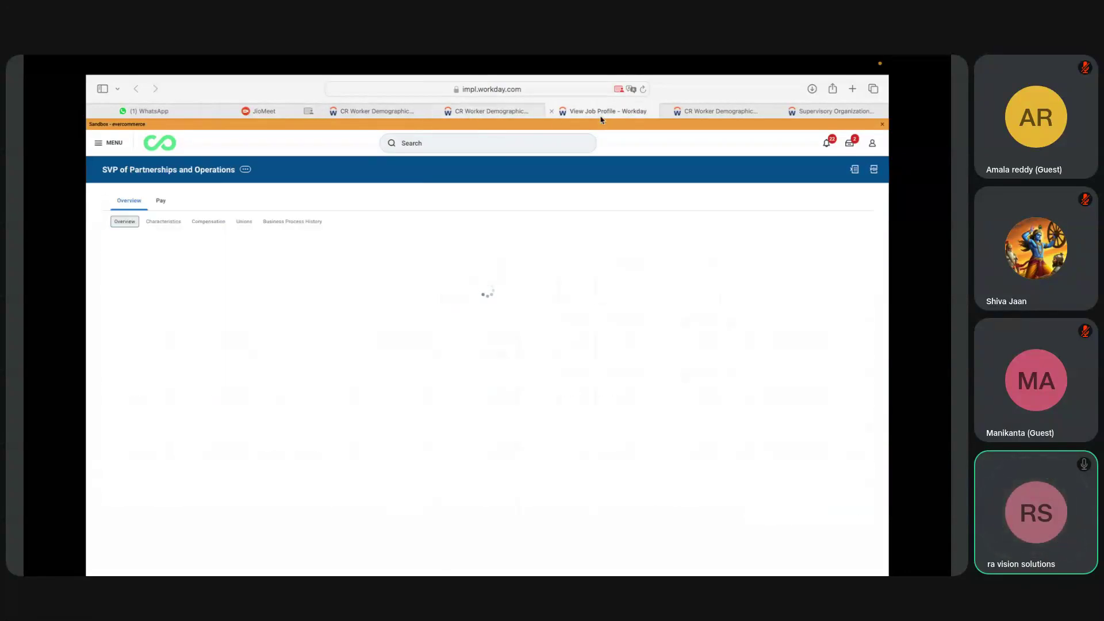
left_click(553, 111)
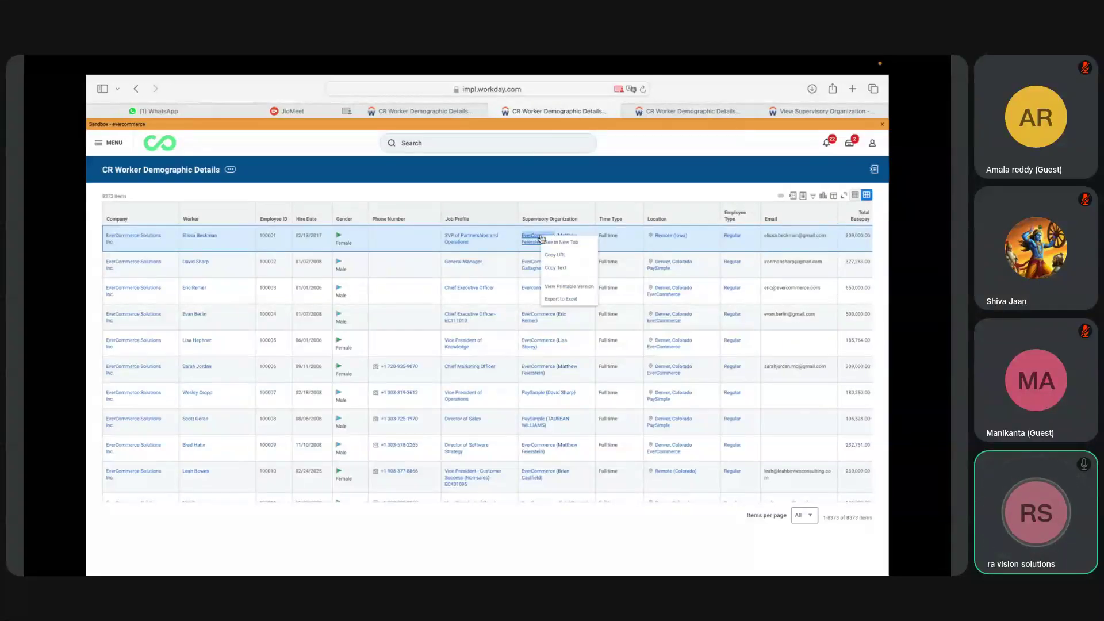
Open the first worker's supervisory organization in a new tab, close the earlier report results, and compare its members with the report's Employee Count.
left_click(541, 239)
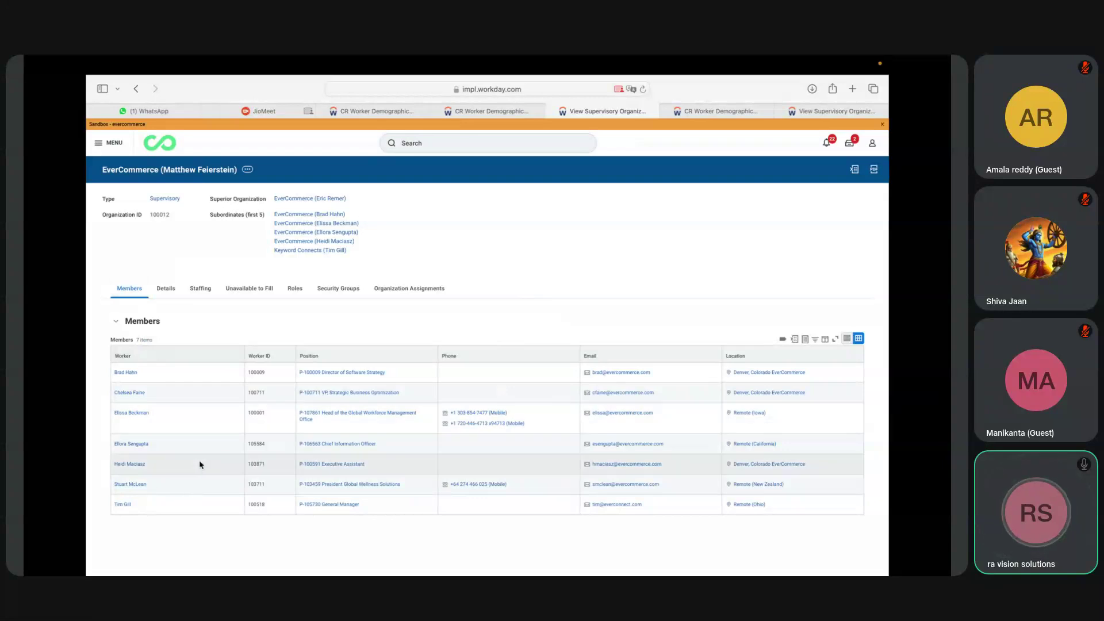
left_click(474, 113)
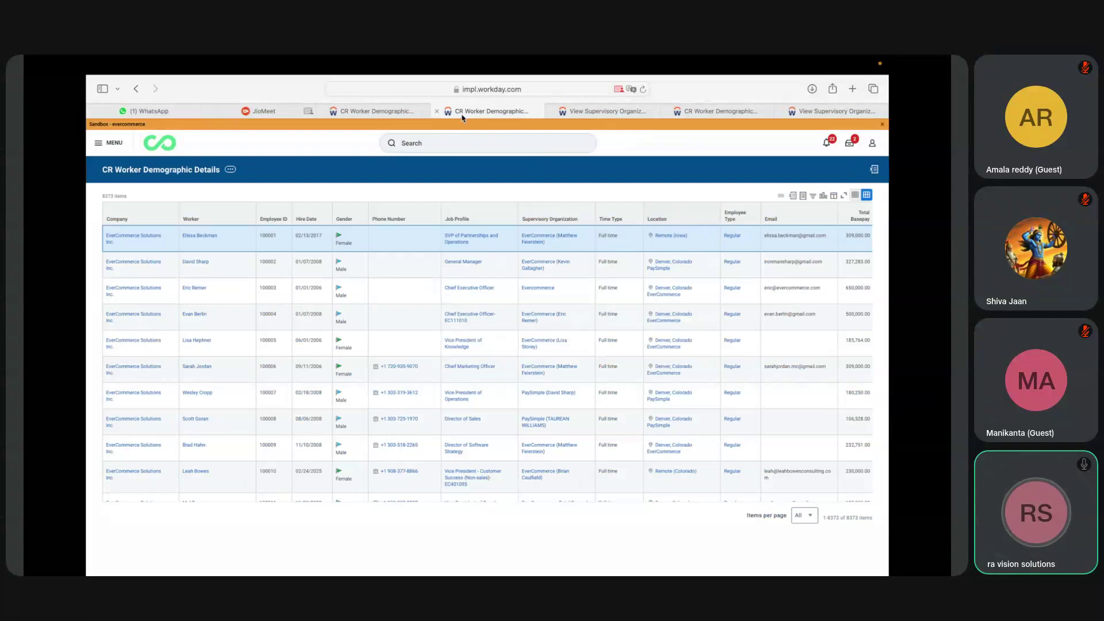
left_click(437, 111)
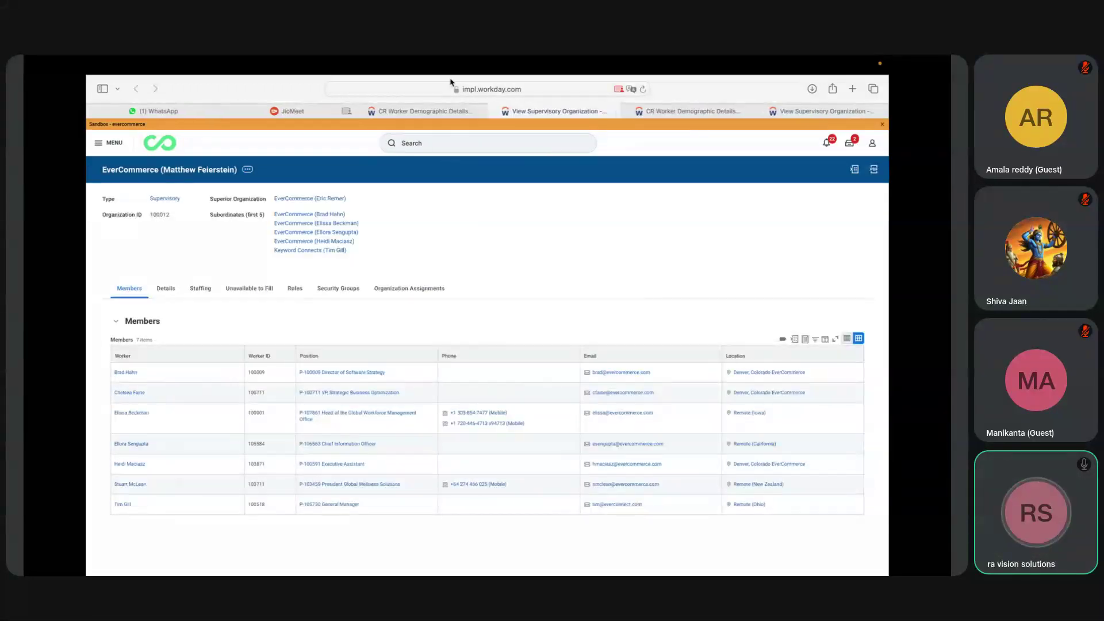
left_click(443, 111)
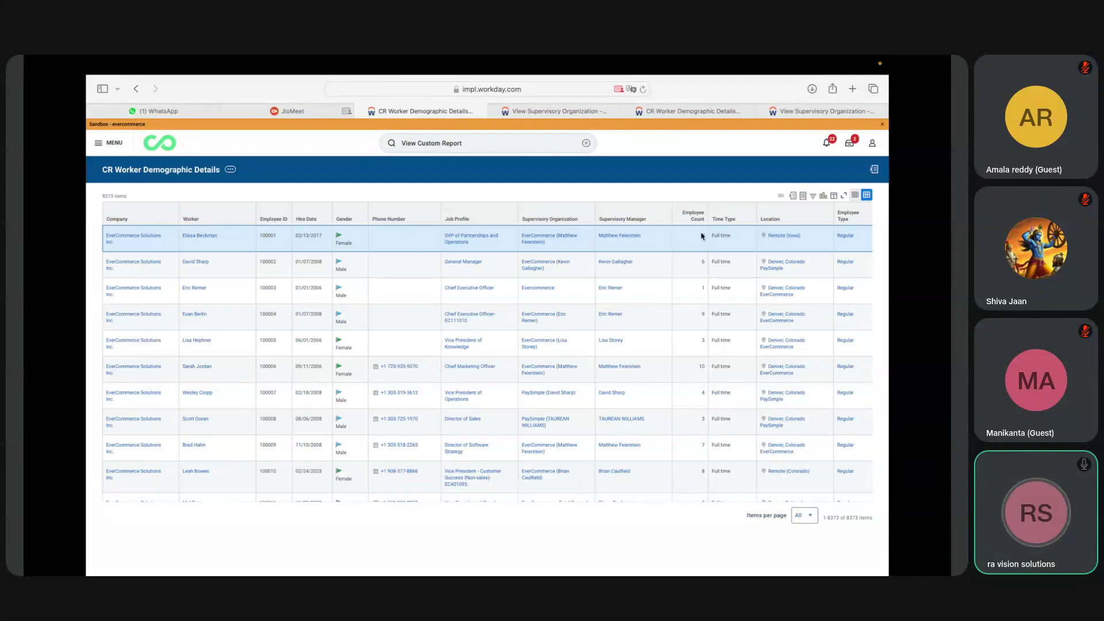
left_click(557, 112)
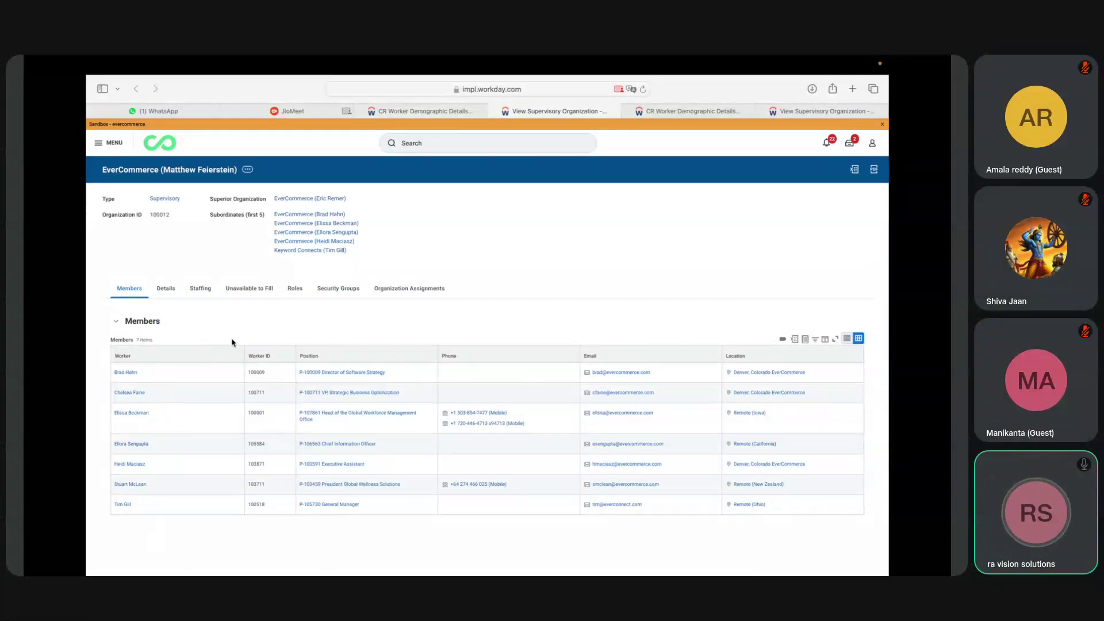
left_click(425, 113)
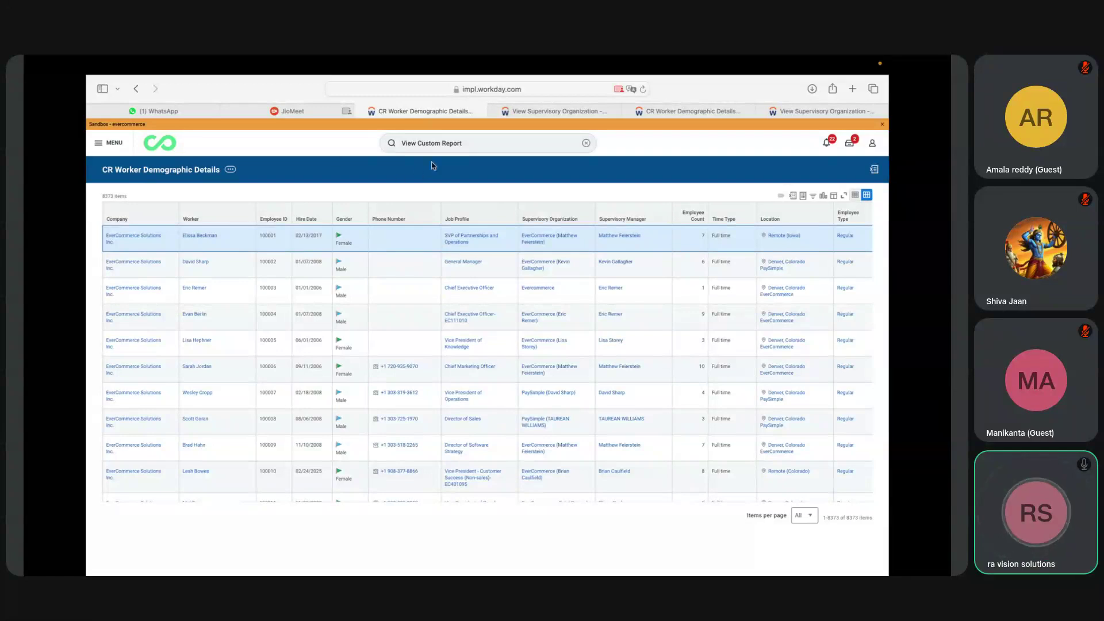
Open the custom report's definition in a new tab, close the duplicate supervisory organization tab, and switch to the earlier filtered report results.
left_click(231, 171)
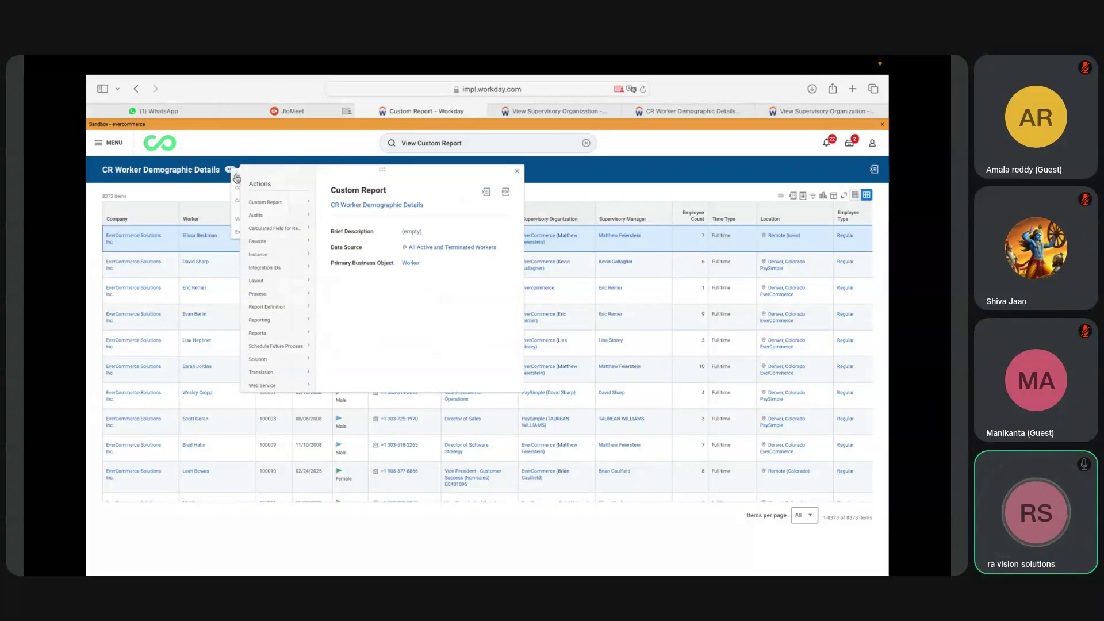
left_click(256, 189)
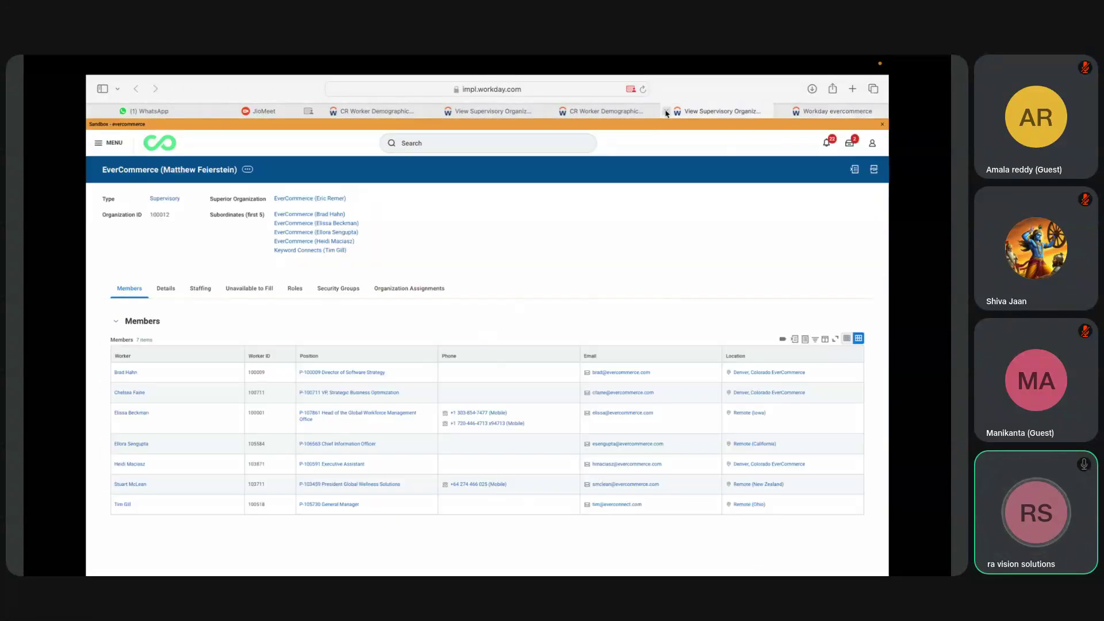
left_click(666, 111)
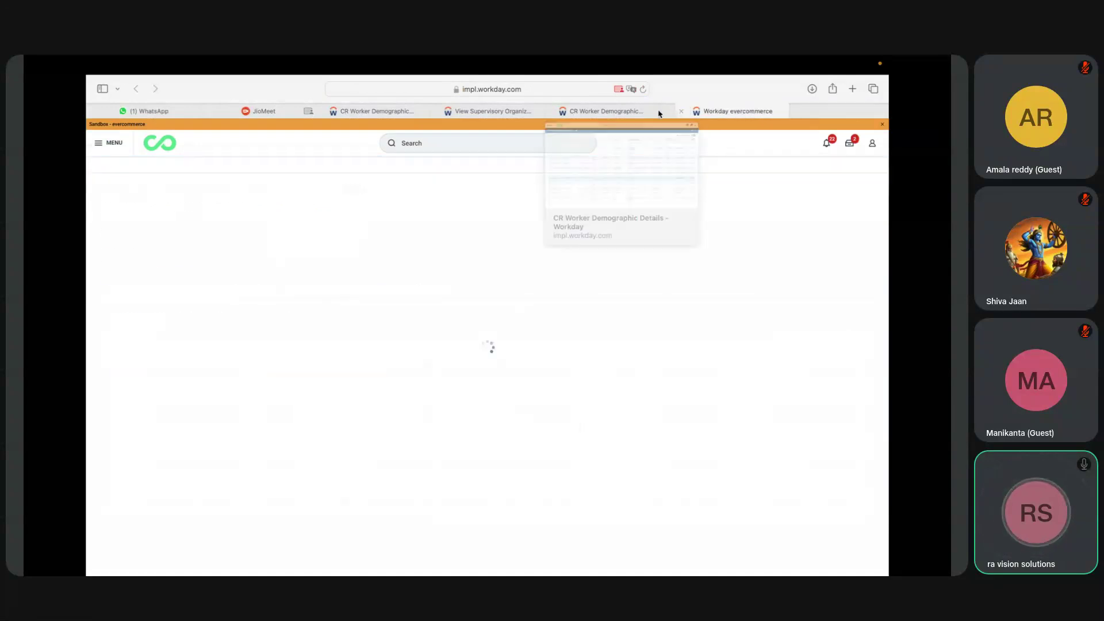
left_click(588, 115)
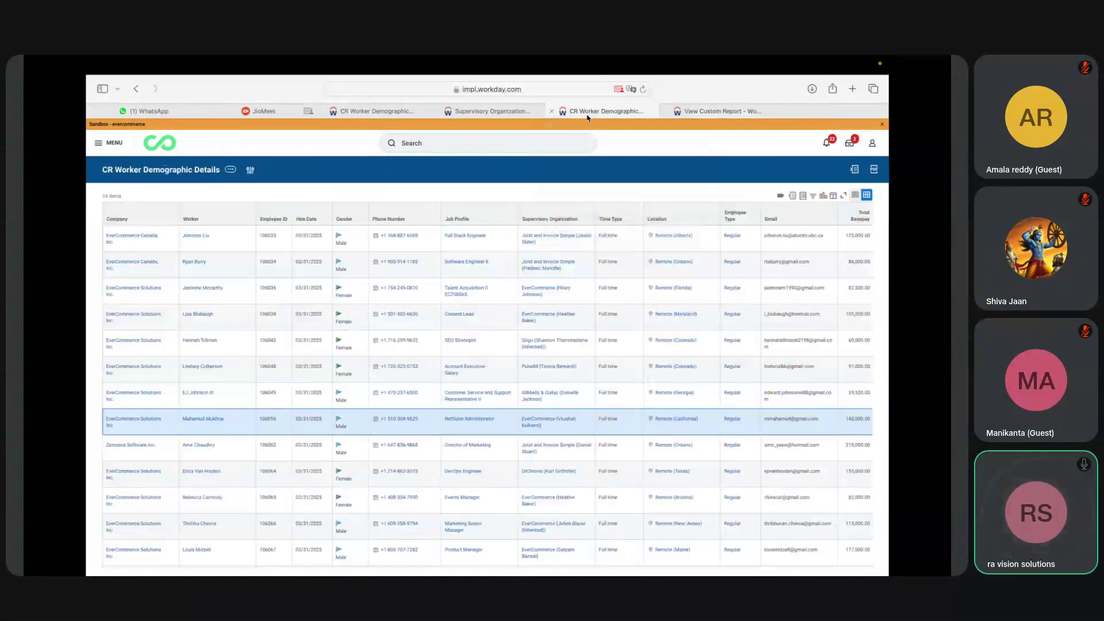
Close the earlier filtered report results and open the CR Worker Demographic Details report definition for editing.
left_click(628, 111)
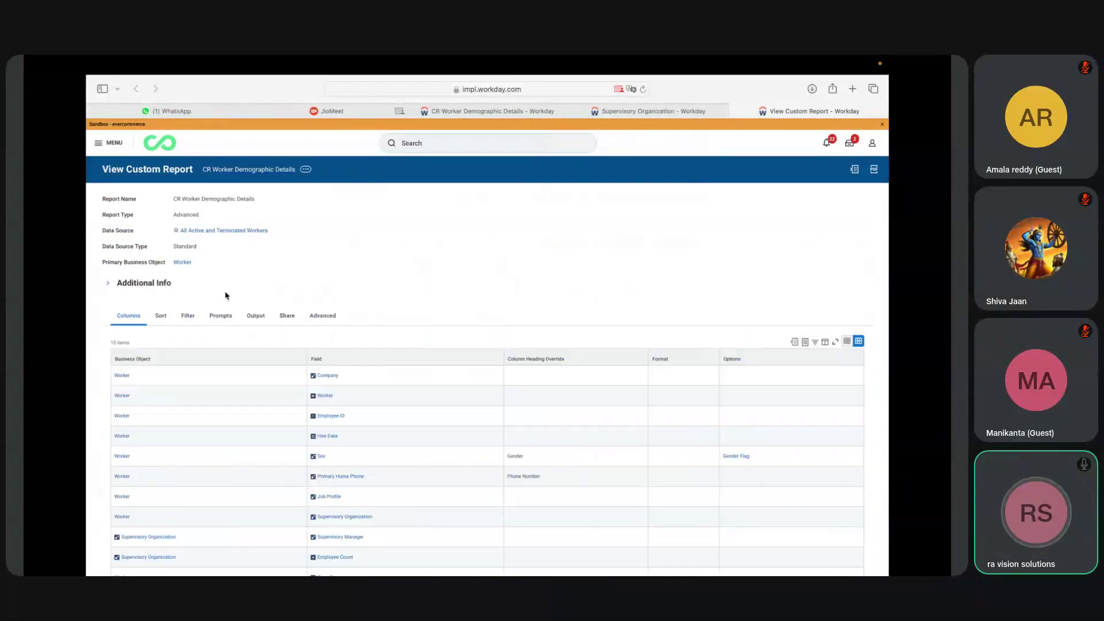
left_click(306, 171)
mouse_move(363, 201)
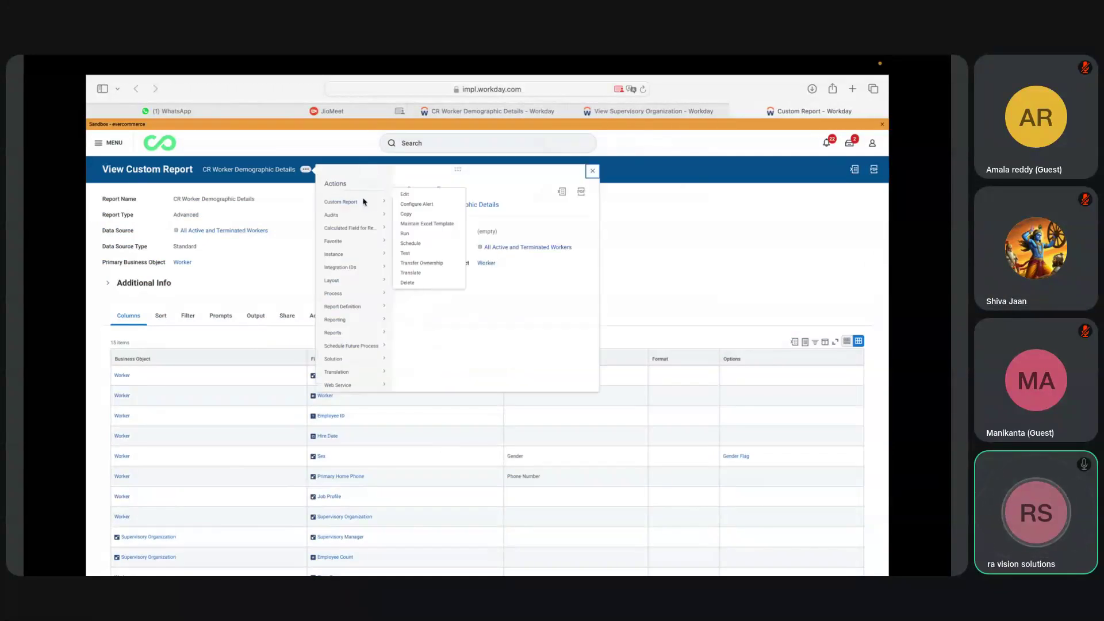
left_click(401, 207)
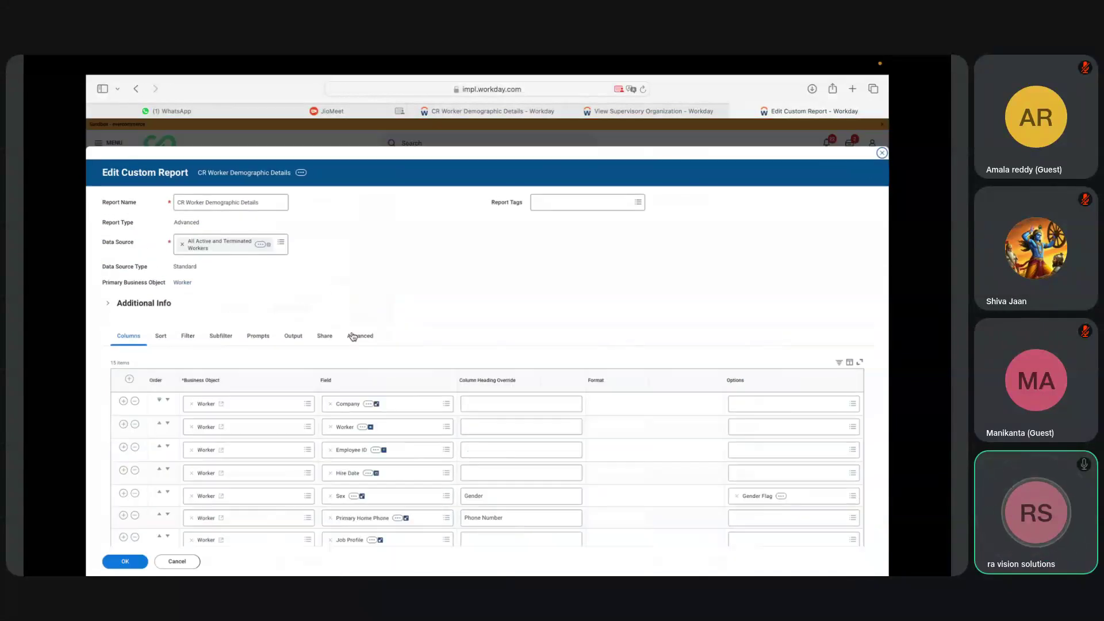
Review the report's Filter and Subfilter settings, comparing them with the Employee Count results and the supervisory organization's members.
left_click(190, 336)
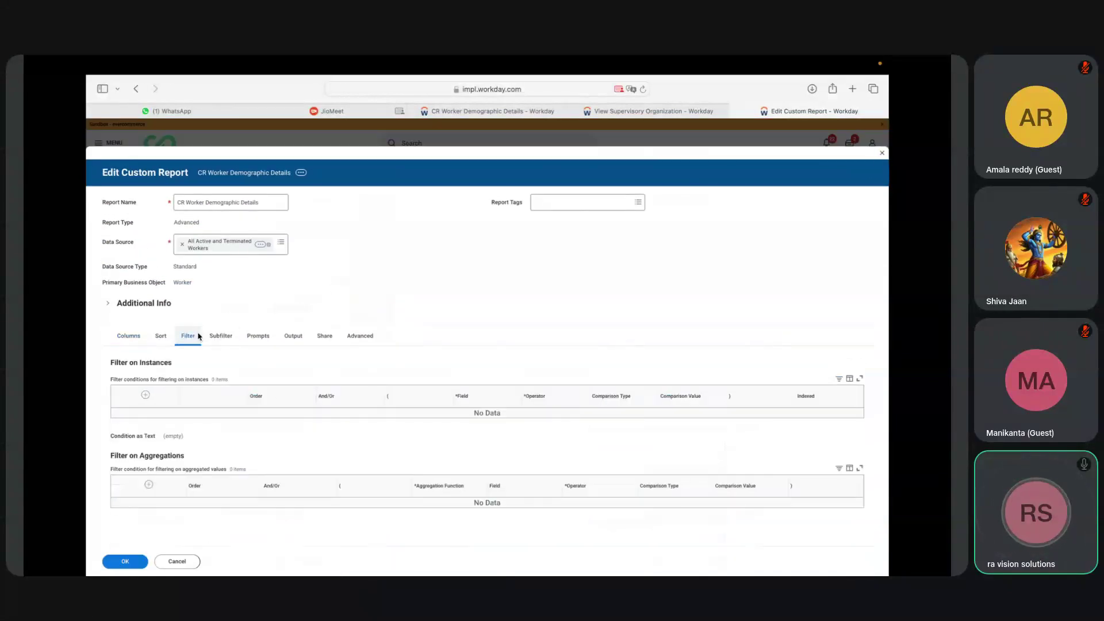
left_click(220, 336)
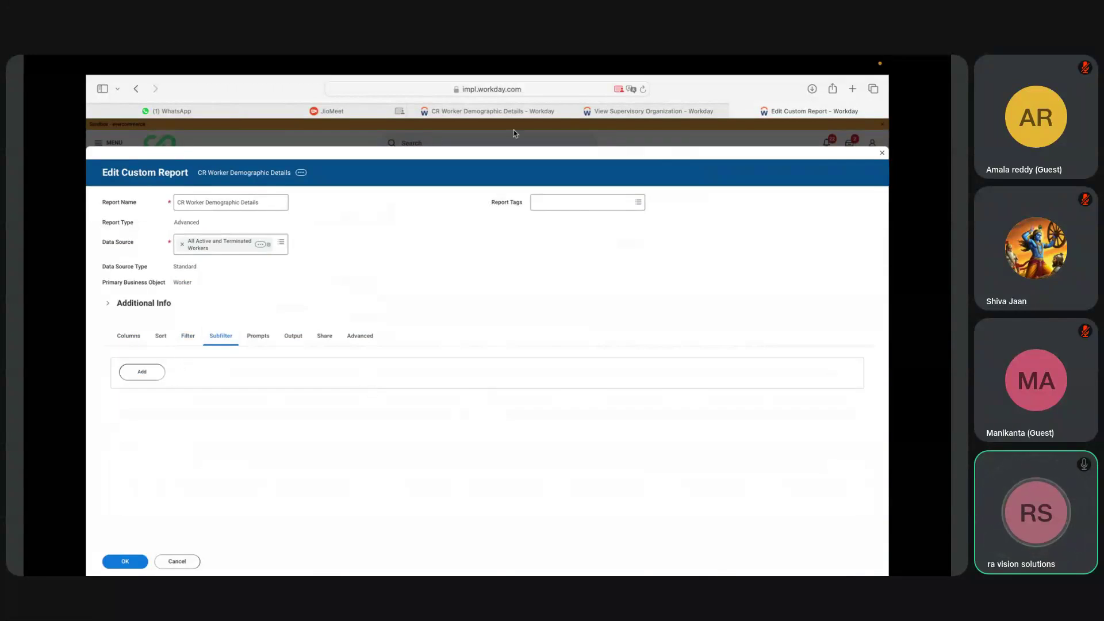
left_click(625, 112)
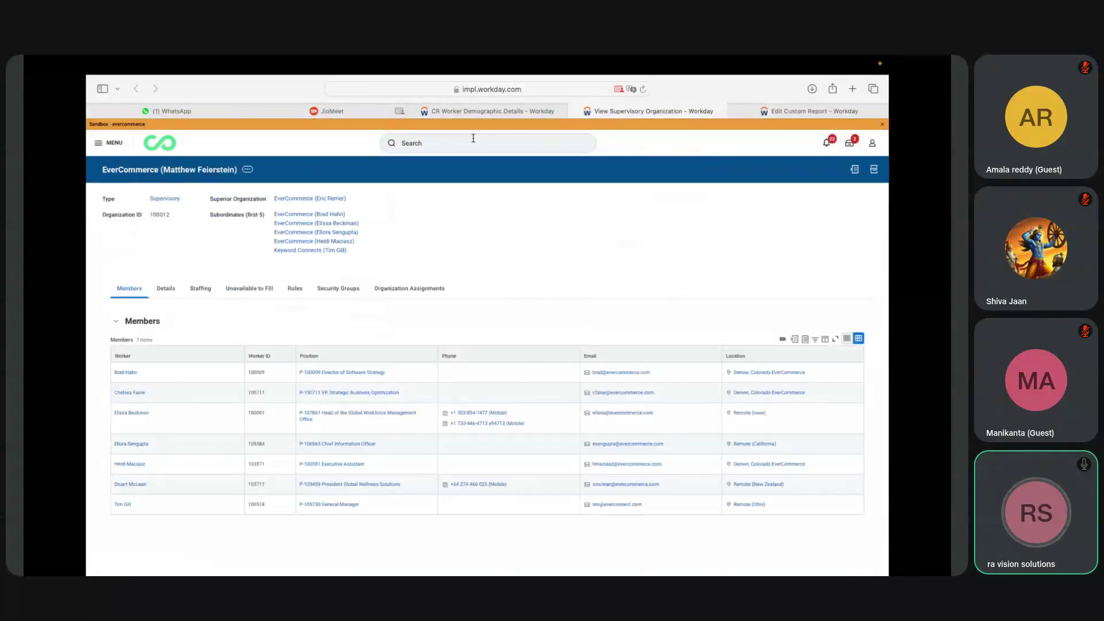
left_click(490, 117)
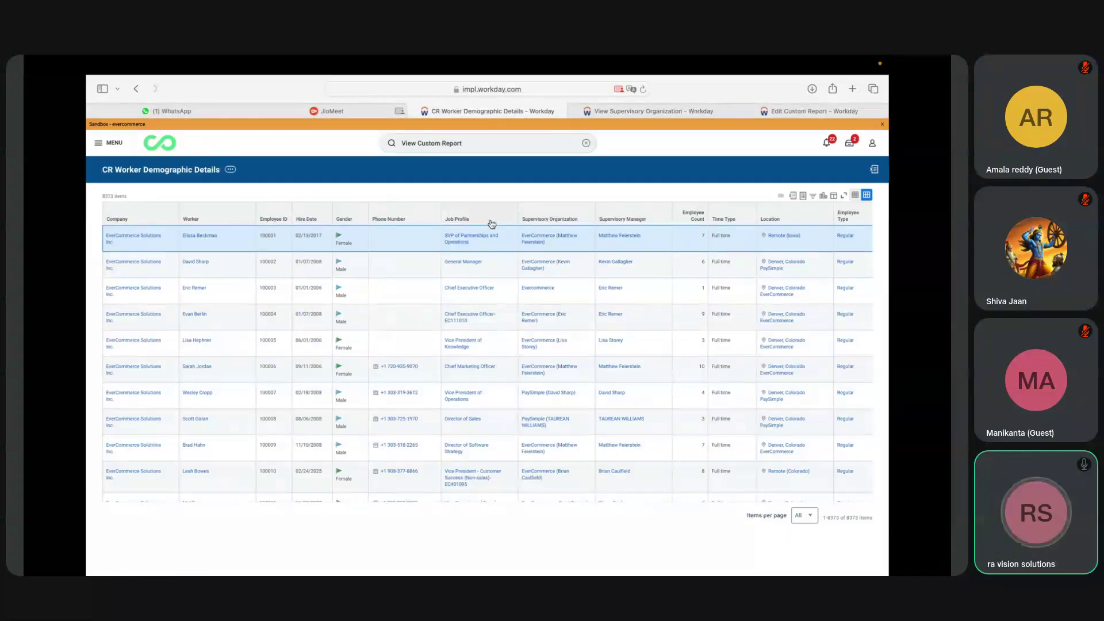
left_click(640, 115)
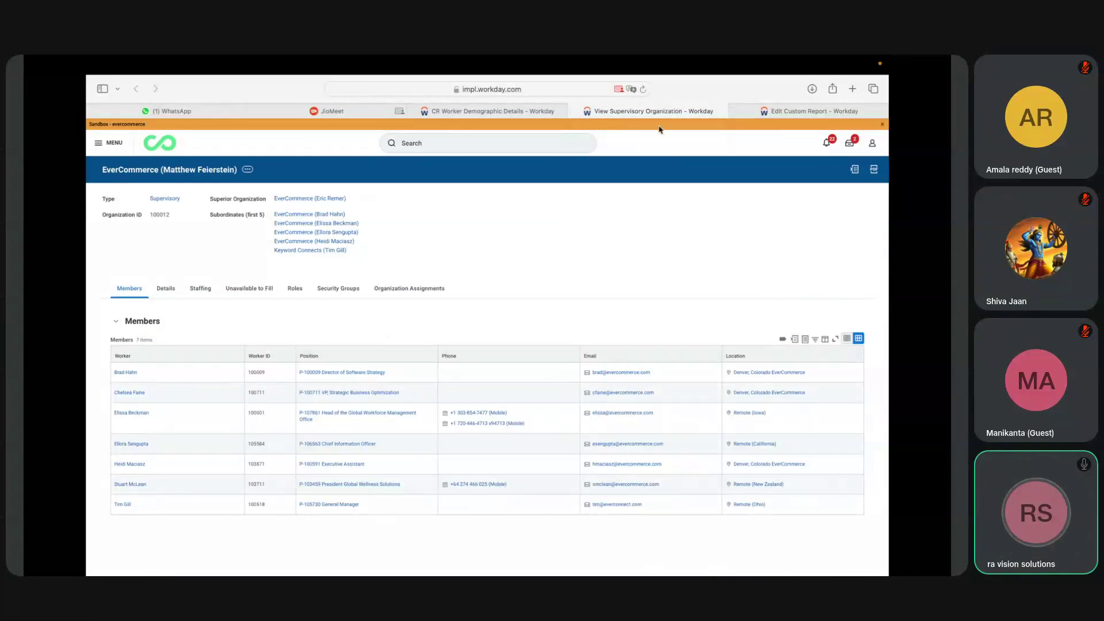
left_click(774, 117)
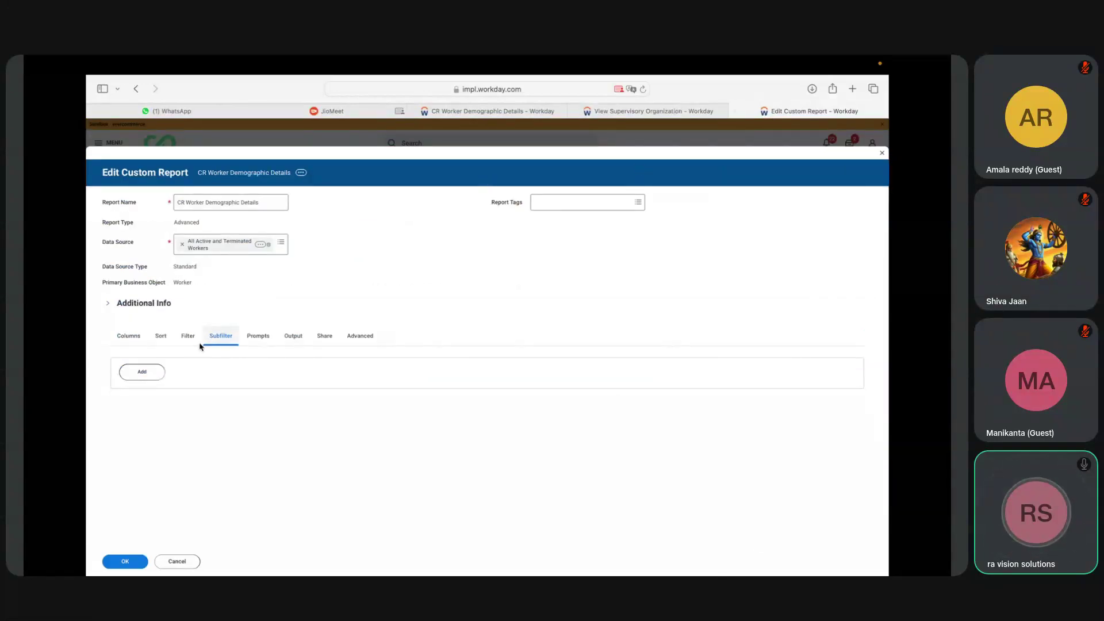
Add a subfilter on the Supervisory Organization business object from the report, with one new condition row.
left_click(143, 373)
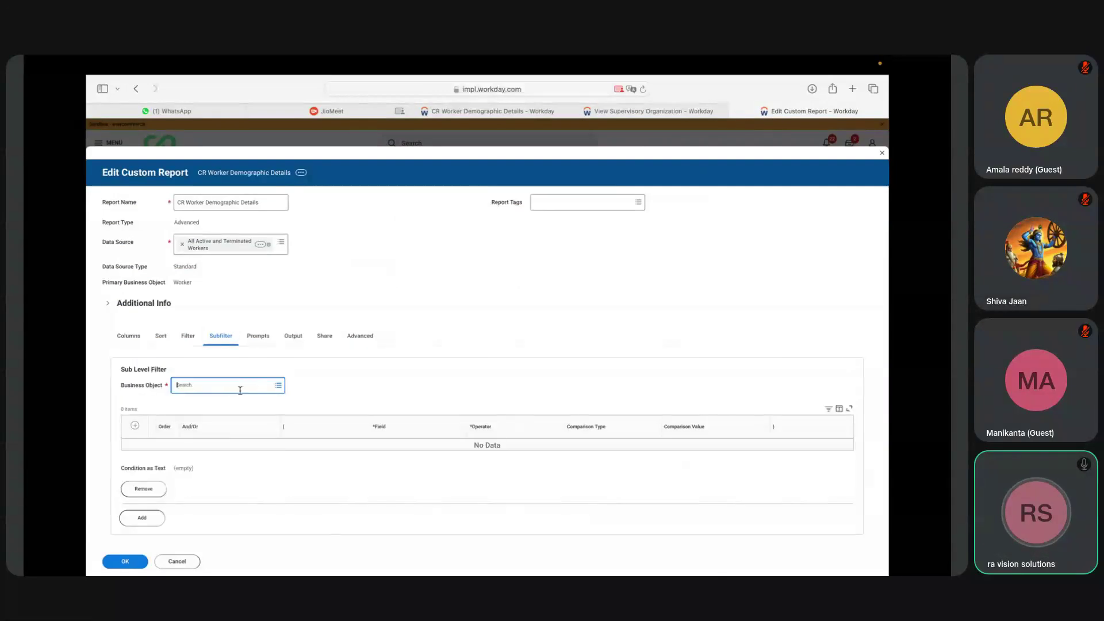
left_click(279, 386)
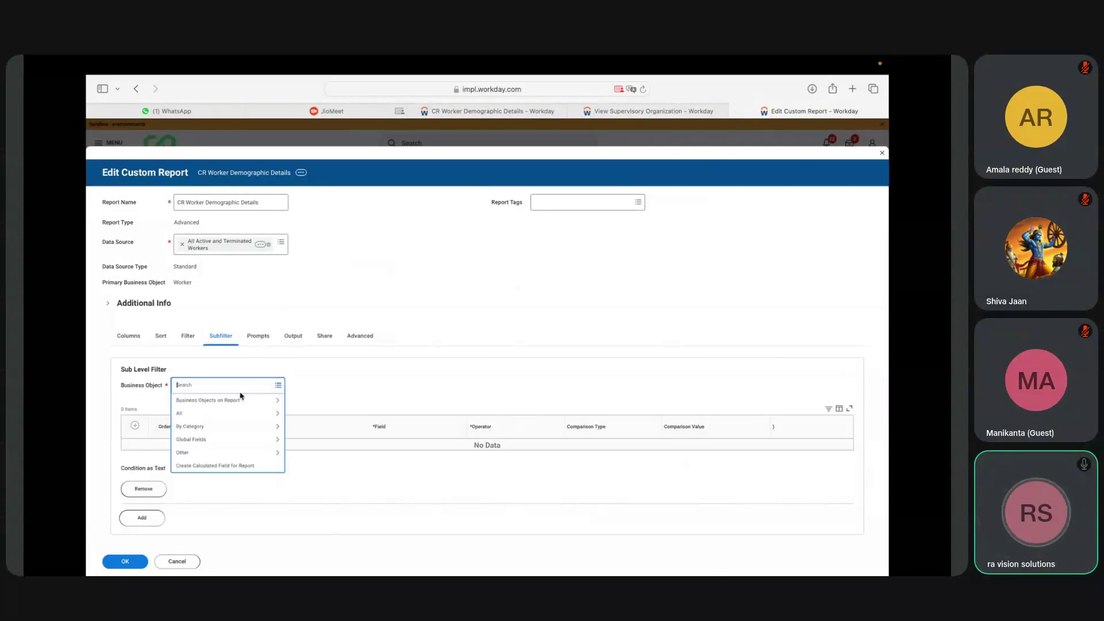
left_click(220, 401)
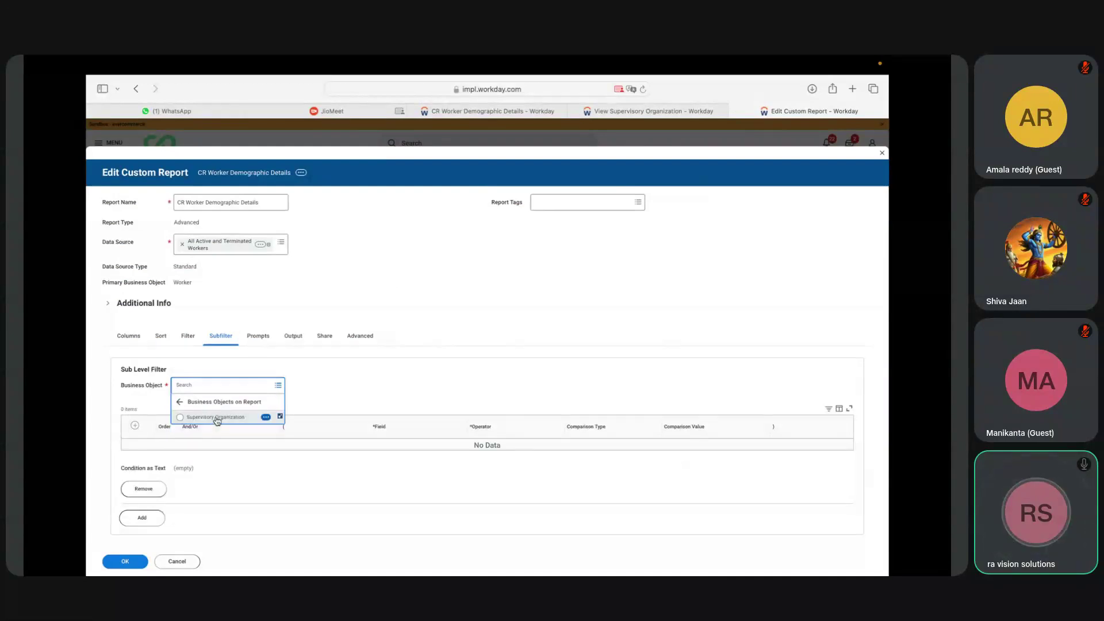
left_click(217, 418)
left_click(135, 426)
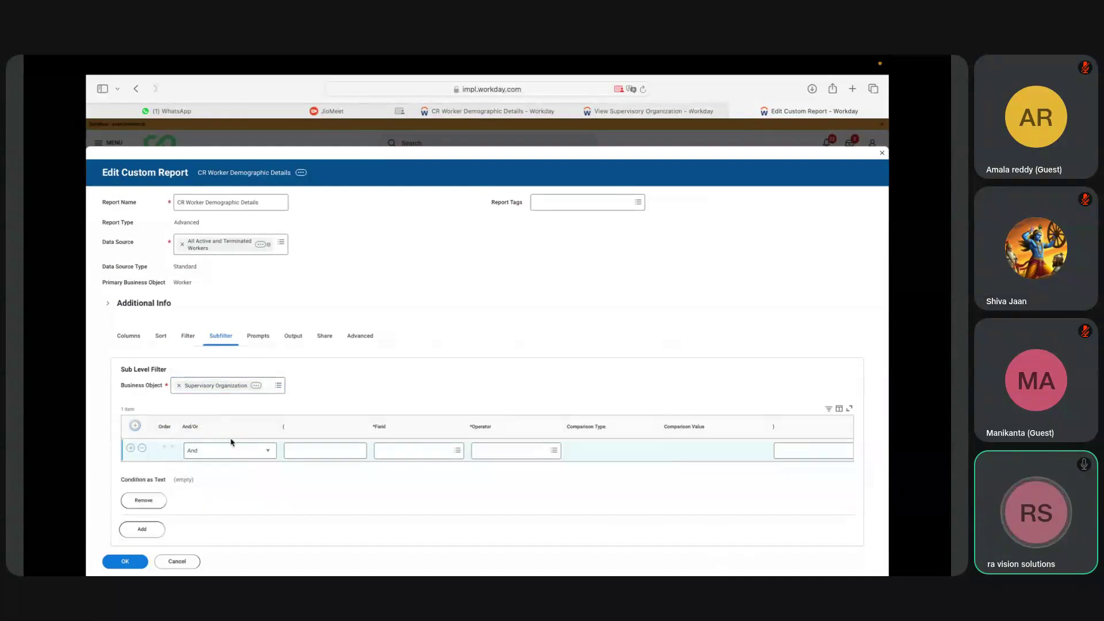
Check the Filter settings for comparison, then set the subfilter condition's field to Supervisory Manager.
left_click(189, 337)
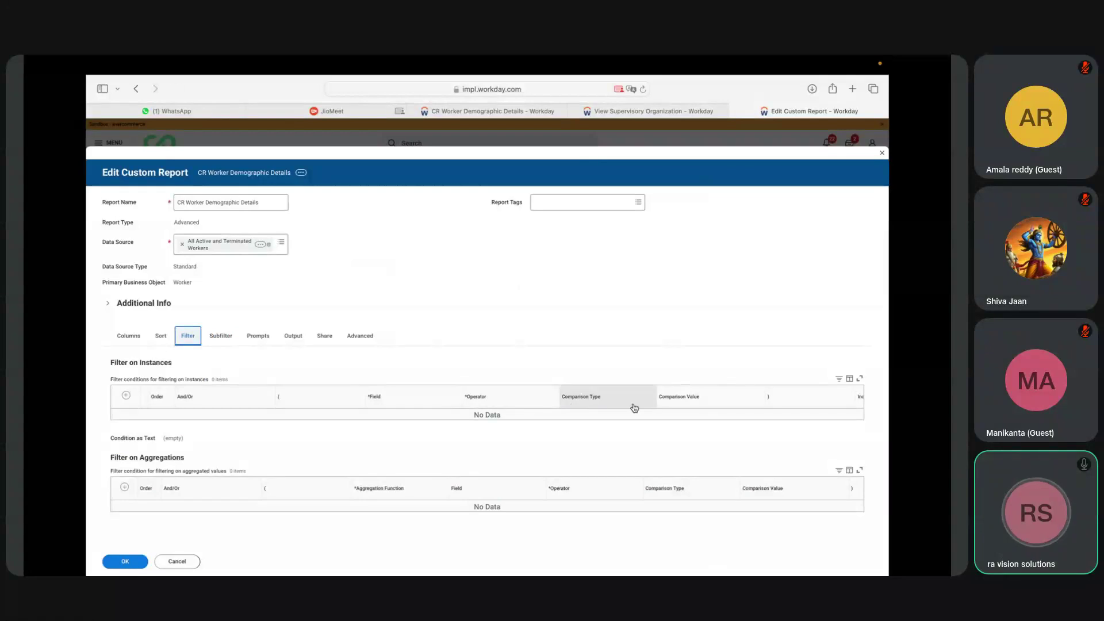
left_click(221, 337)
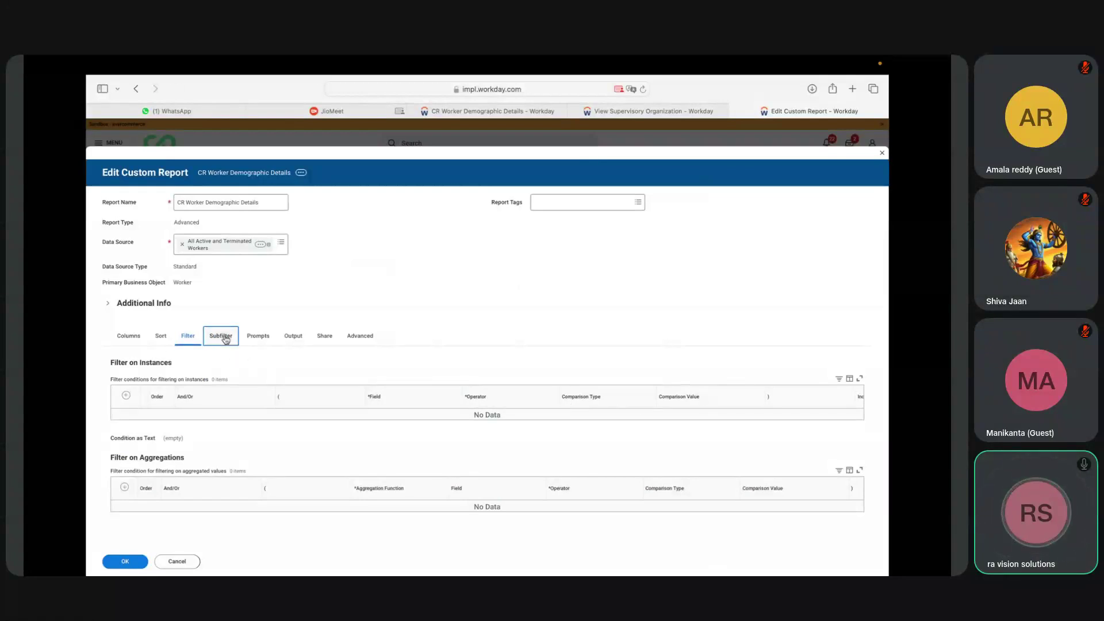
left_click(458, 451)
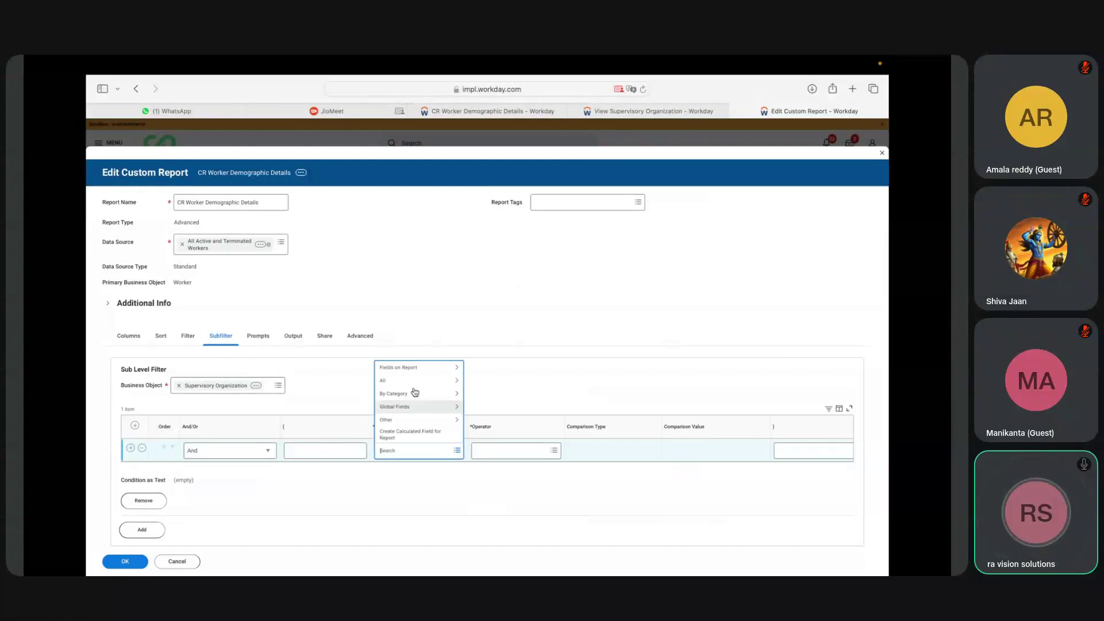
left_click(408, 367)
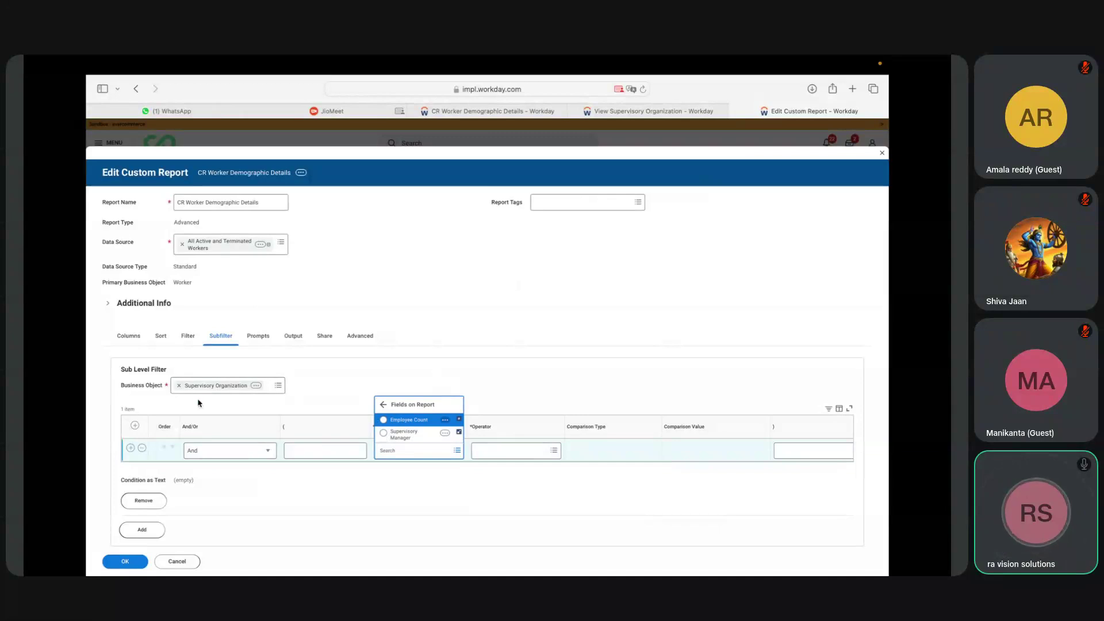
left_click(412, 435)
Set the Supervisory Manager condition's operator to "in the selection list" and switch to the supervisory organization page.
left_click(553, 450)
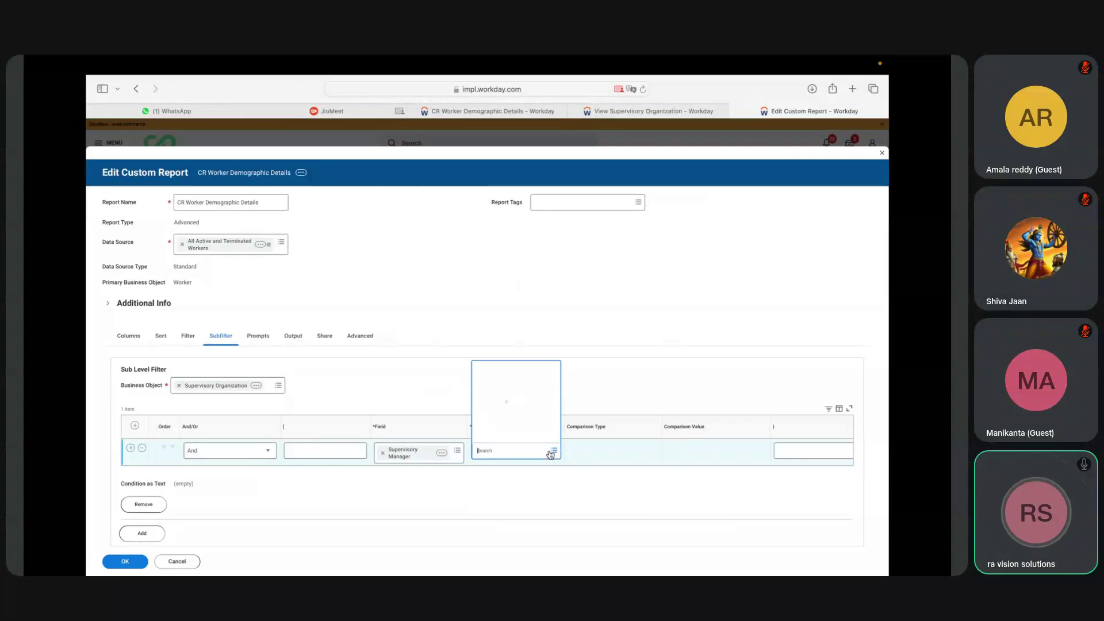
left_click(504, 438)
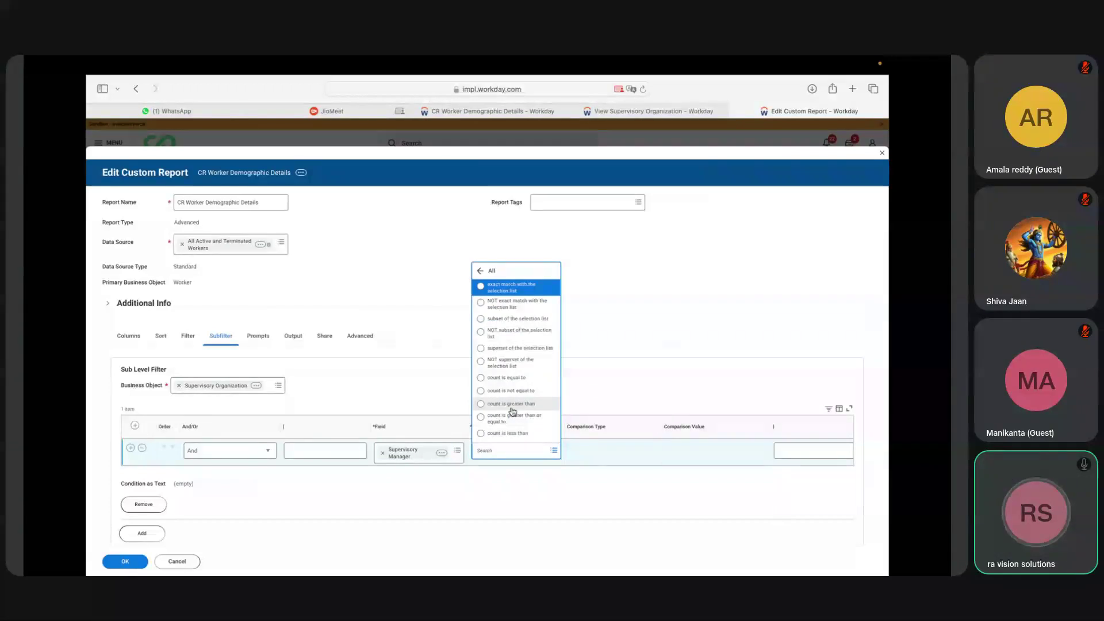
key("Down")
key("Down")
key("Down")
key("Down")
key("Down")
key("Down")
key("Down")
key("Down")
key("Down")
key("Down")
key("Down")
key("Down")
key("Down")
key("Down")
key("Down")
key("Down")
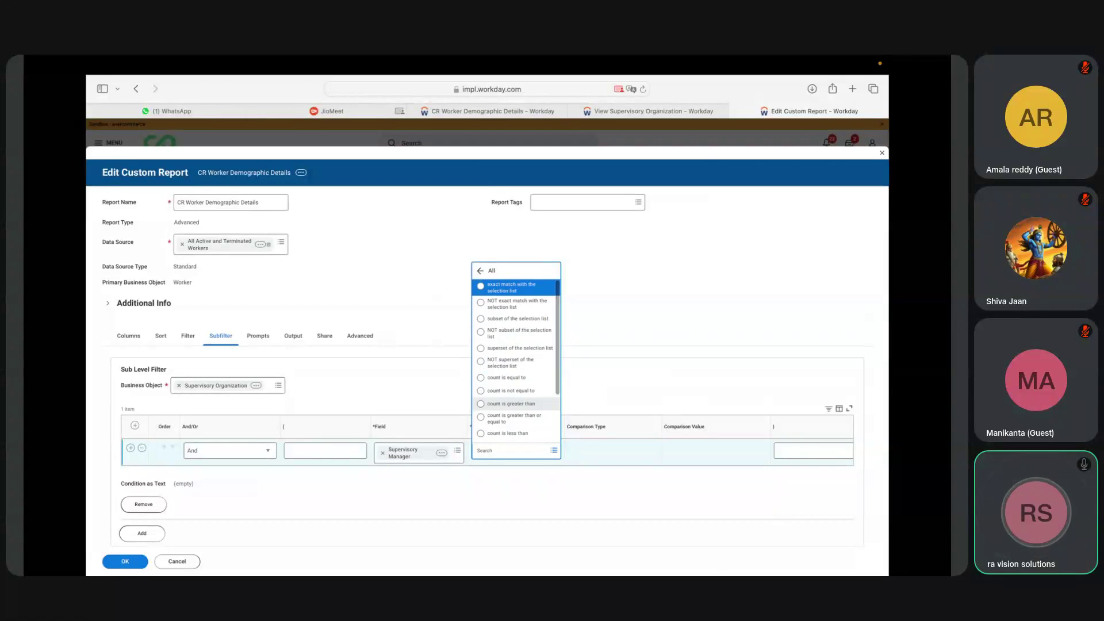
key("Up")
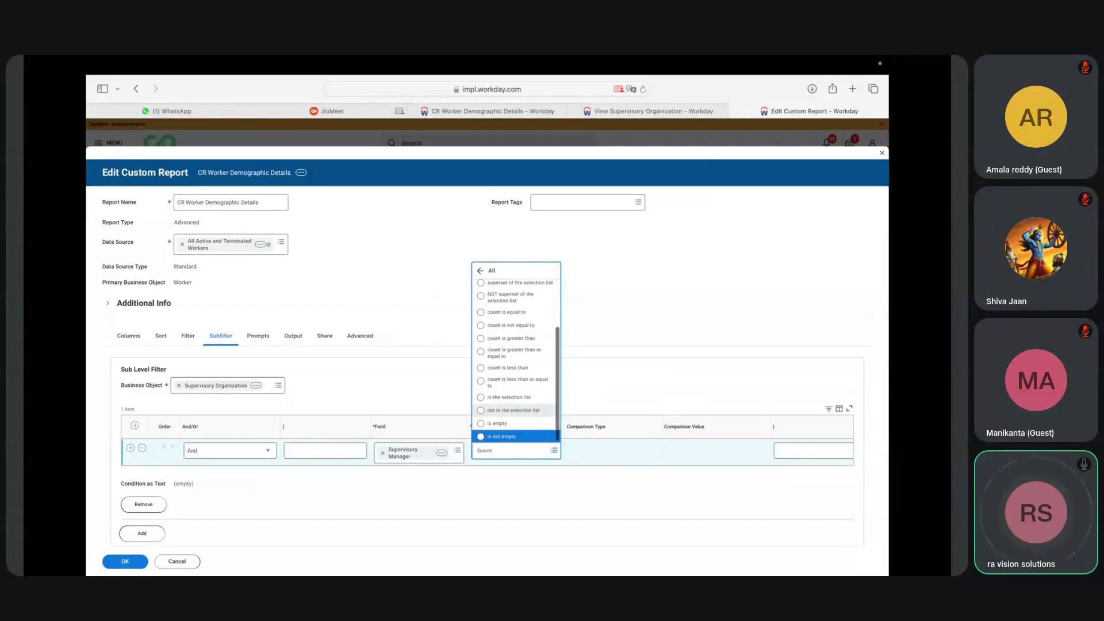
left_click(520, 398)
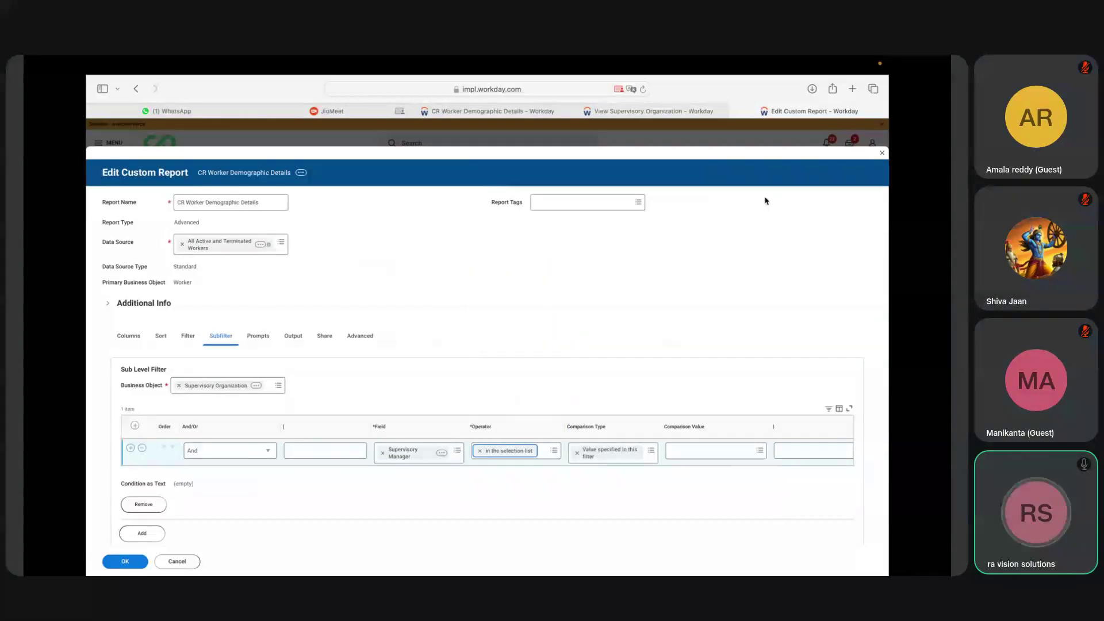
left_click(668, 111)
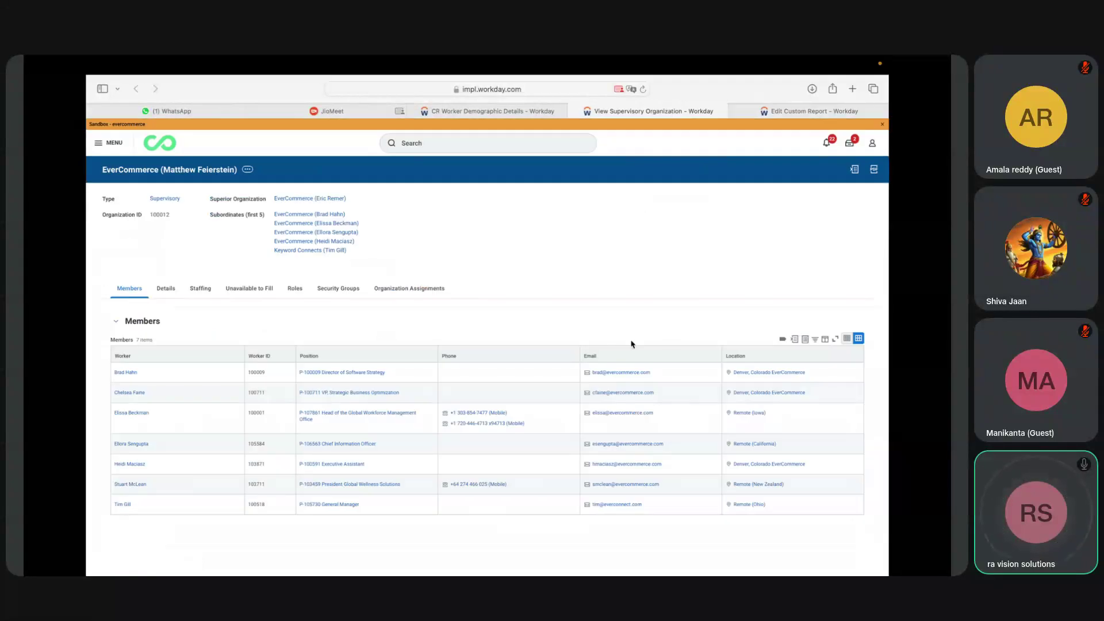
Copy the Supervisory Manager name from the first worker row of the CR Worker Demographic Details report output.
left_click(514, 113)
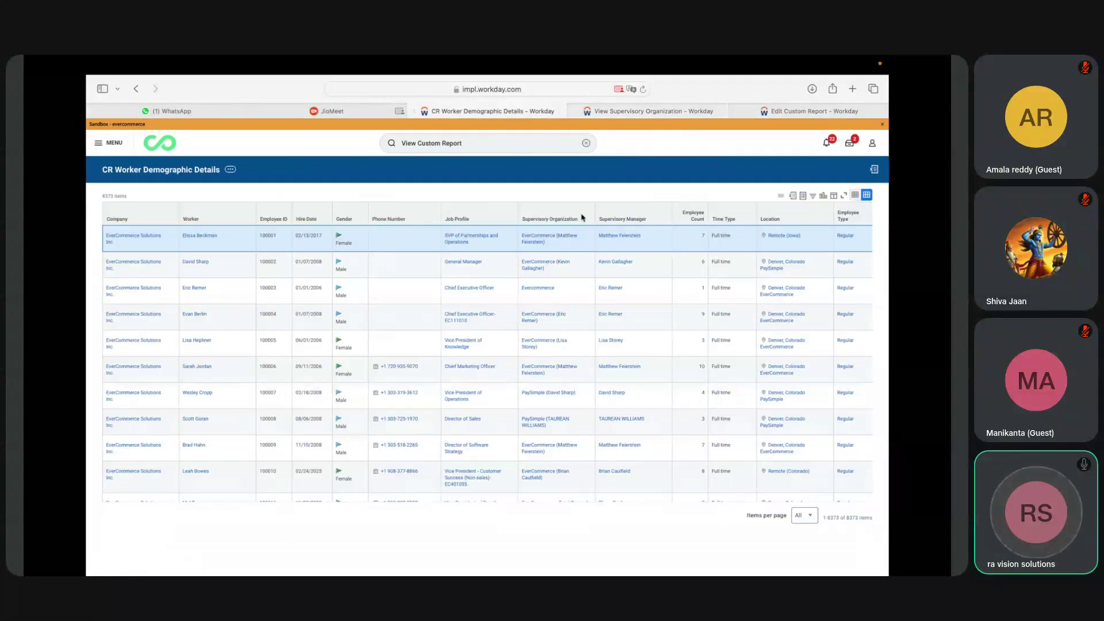
right_click(638, 240)
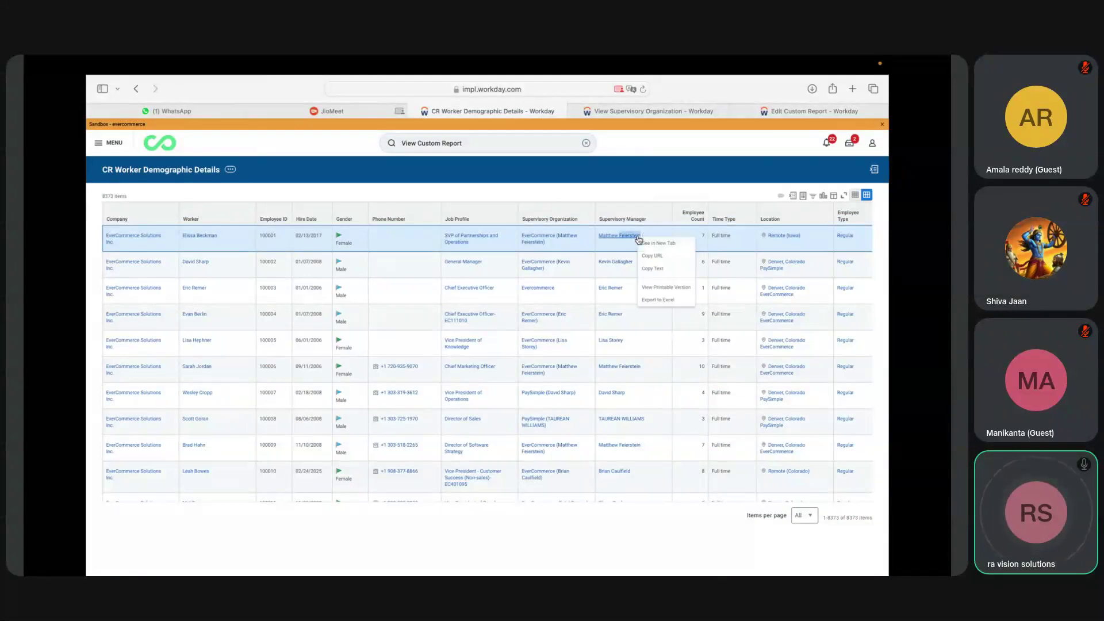
left_click(654, 270)
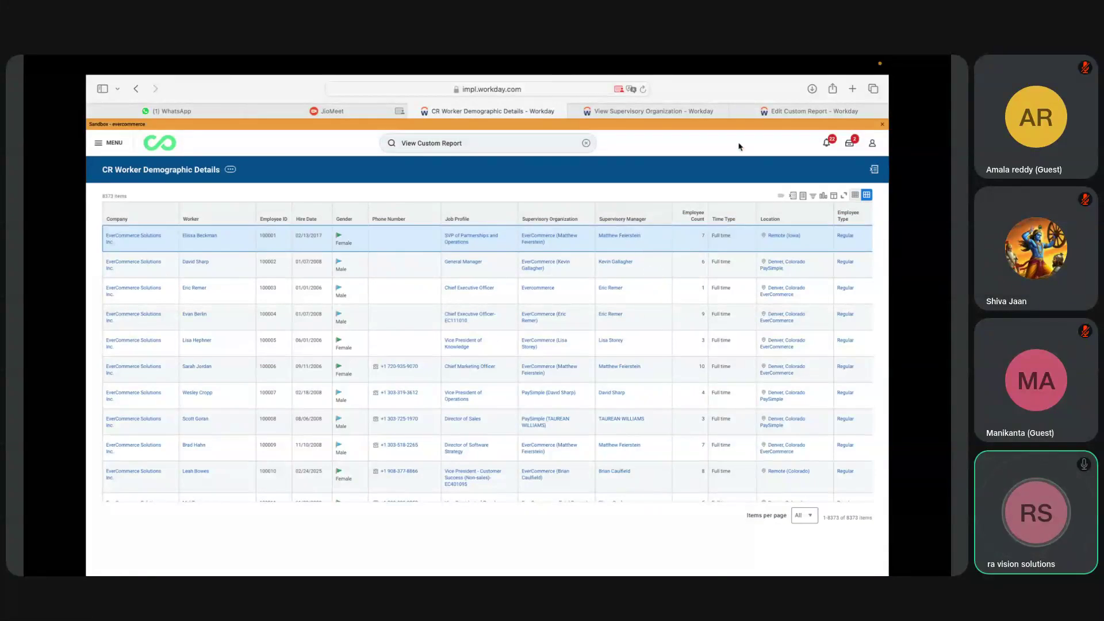
Set the Supervisory Manager subfilter's comparison value to the copied manager's name in the custom report being edited.
left_click(774, 115)
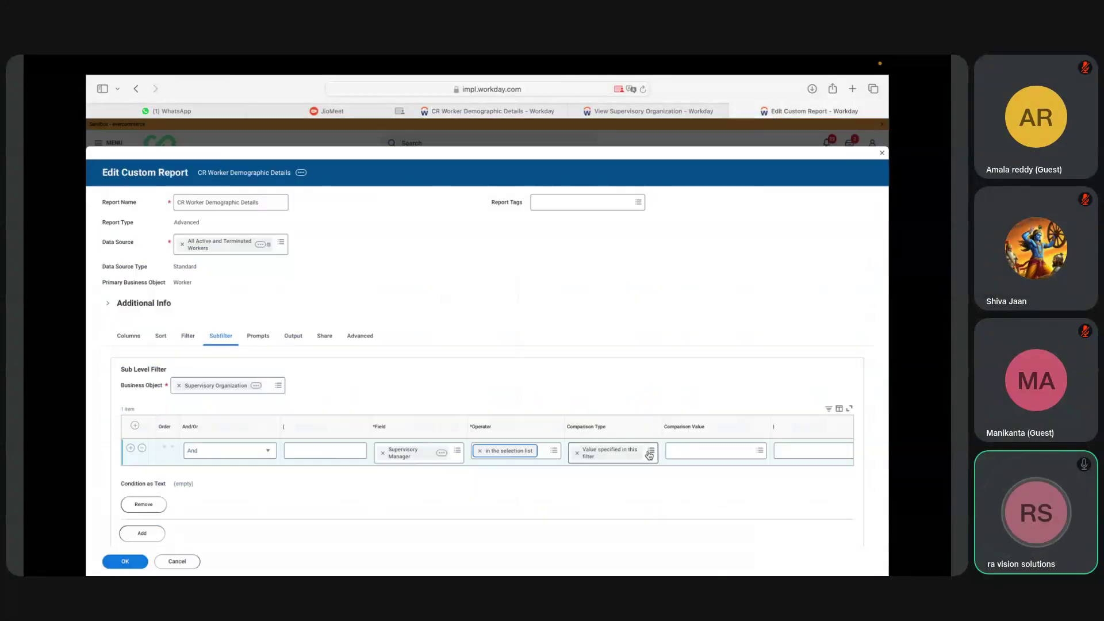
left_click(696, 449)
key("super+v")
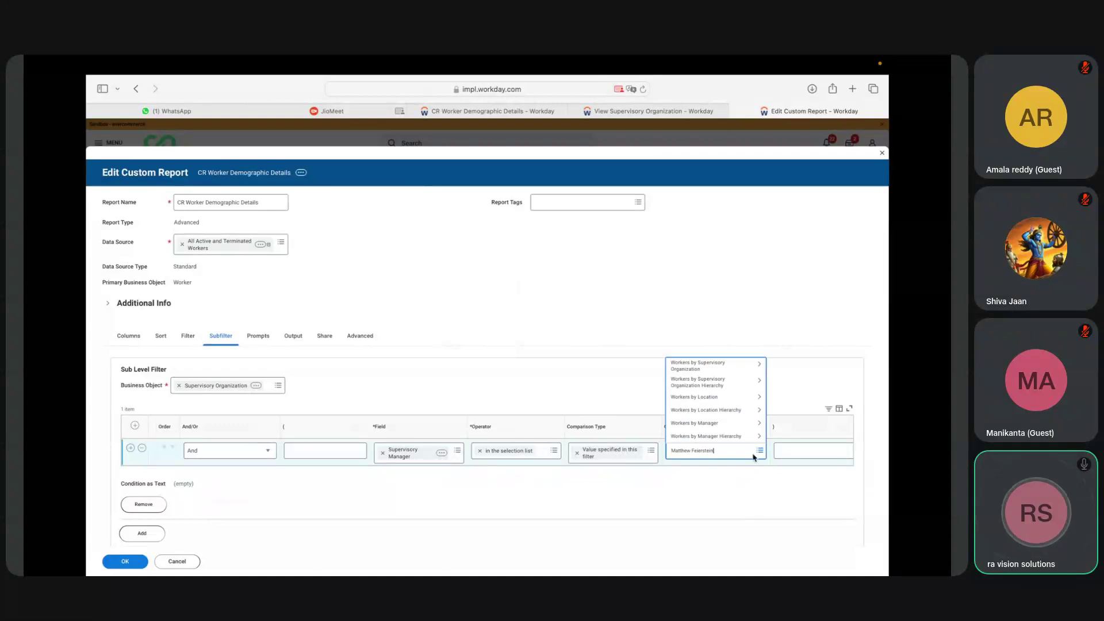
key("Return")
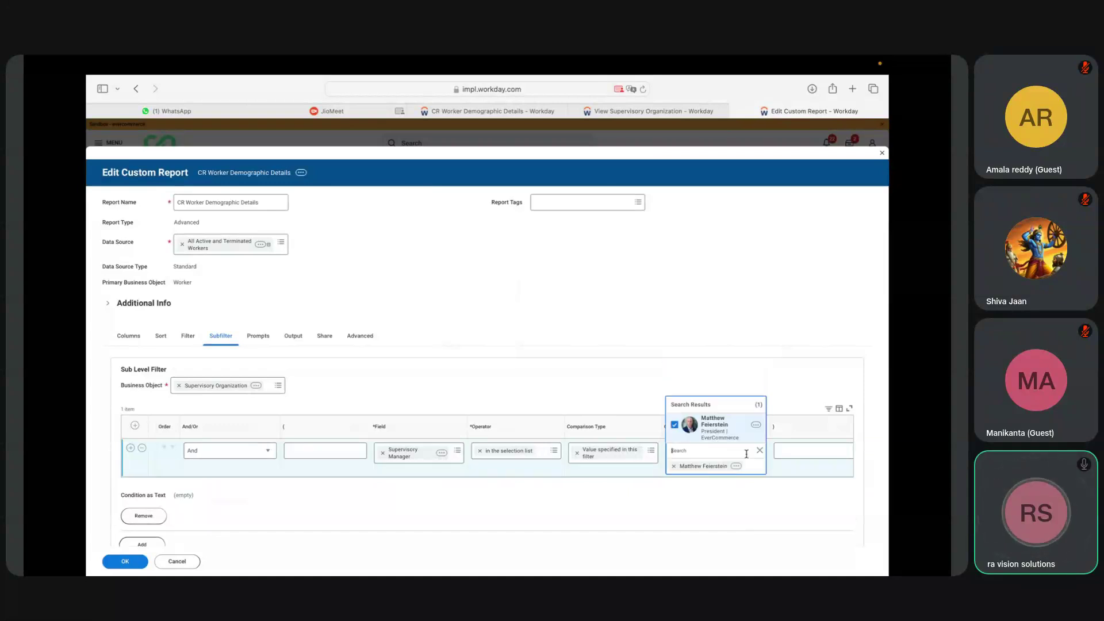
left_click(701, 429)
left_click(702, 428)
left_click(686, 502)
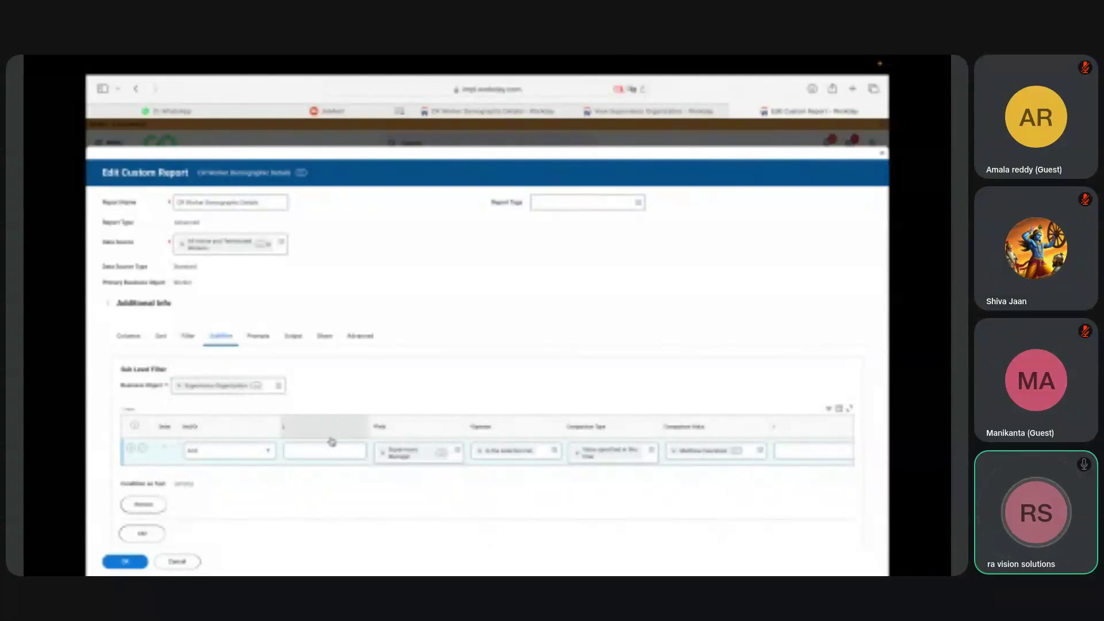
Save the CR Worker Demographic Details report with its Supervisory Organization subfilter and run it.
left_click(188, 336)
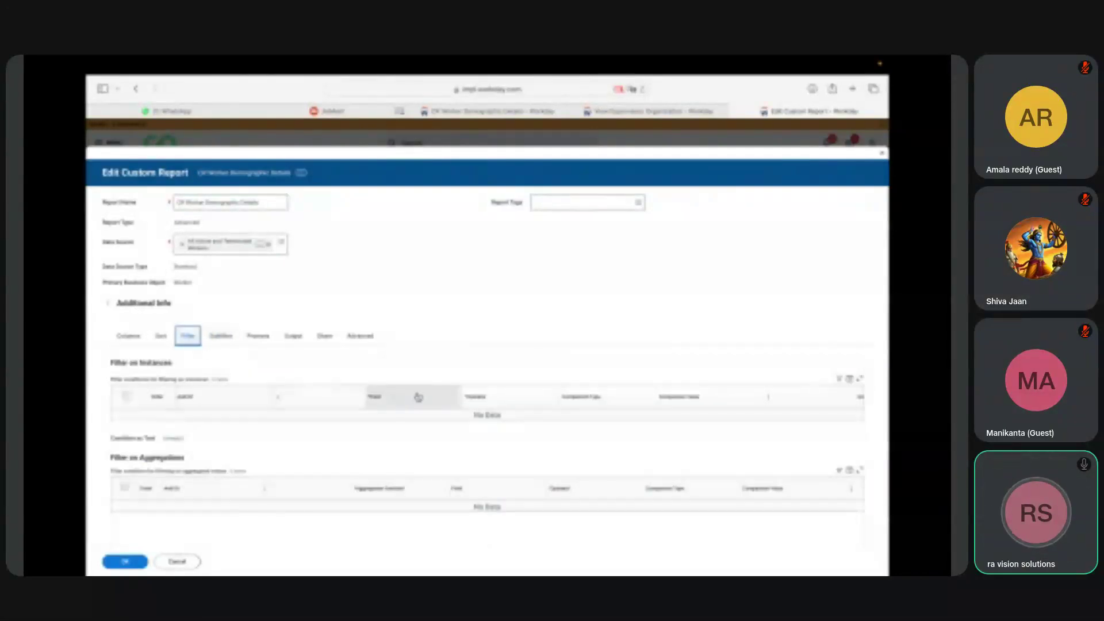
left_click(223, 340)
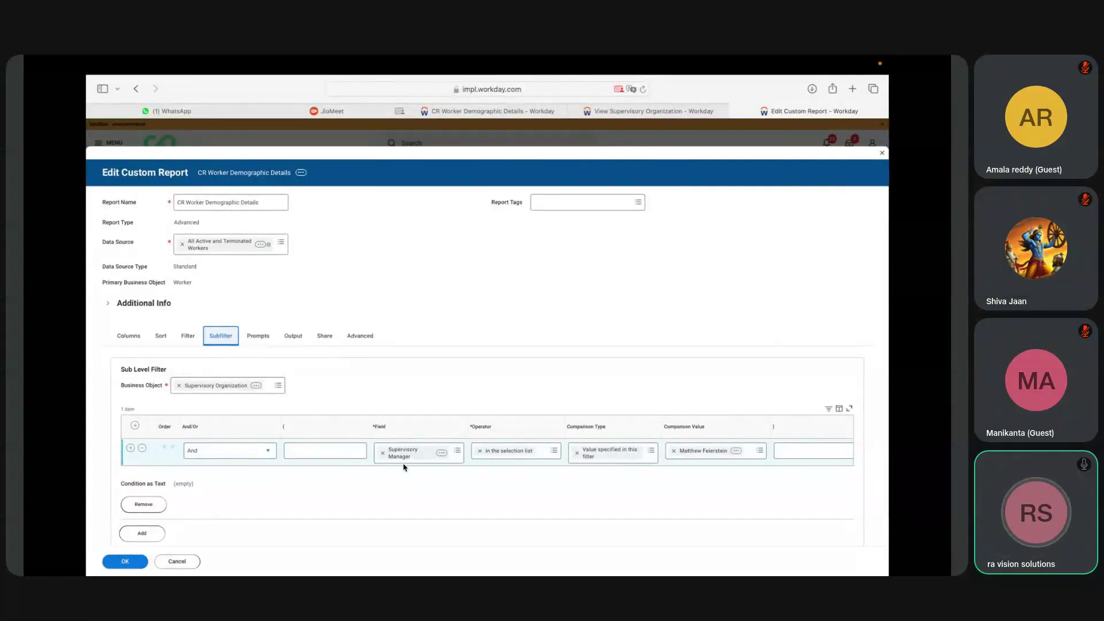
left_click(697, 492)
scroll(697, 496, "down", 1)
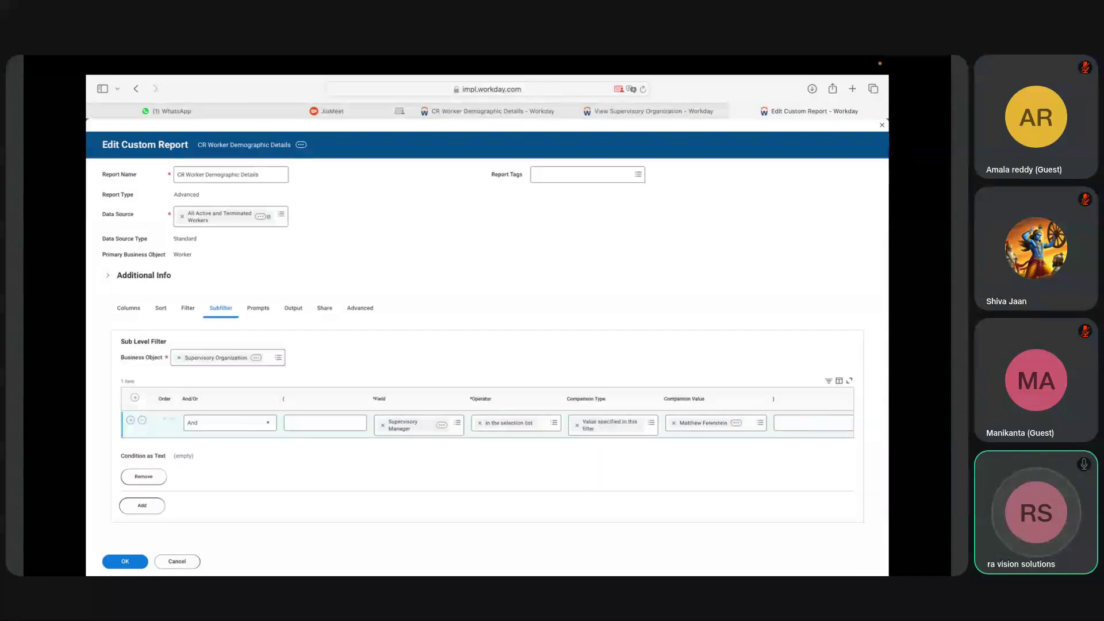
left_click(127, 560)
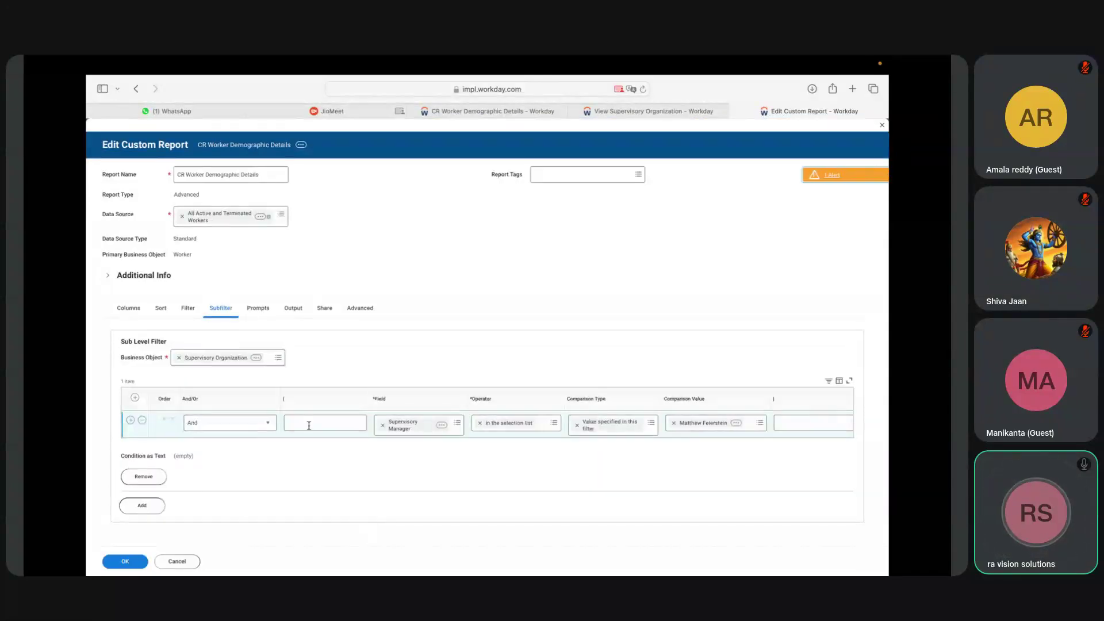
left_click(123, 562)
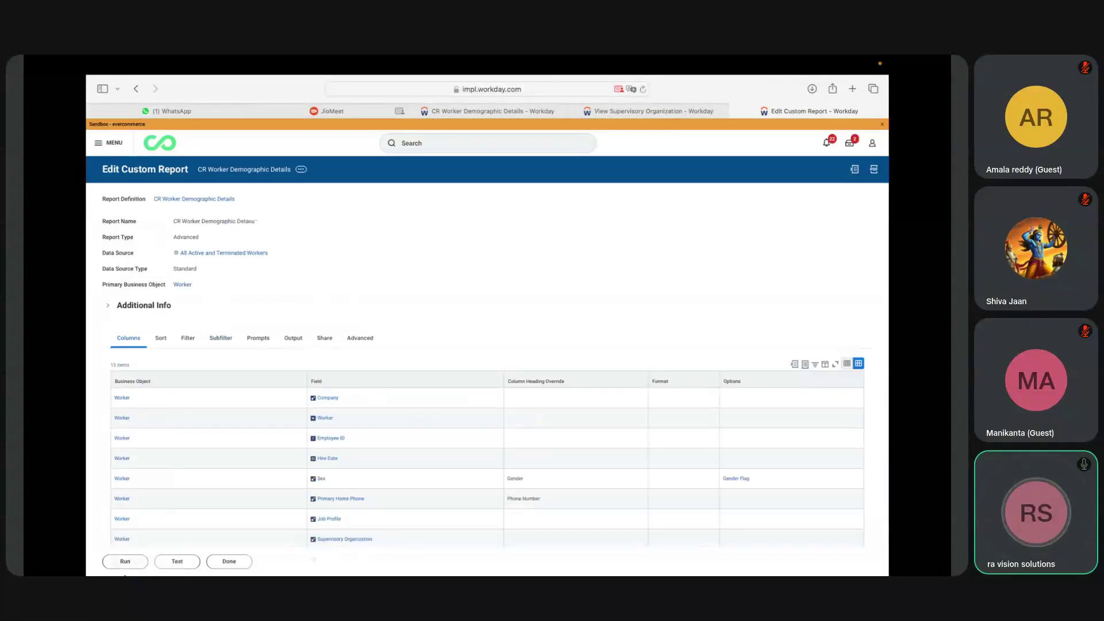
left_click(132, 562)
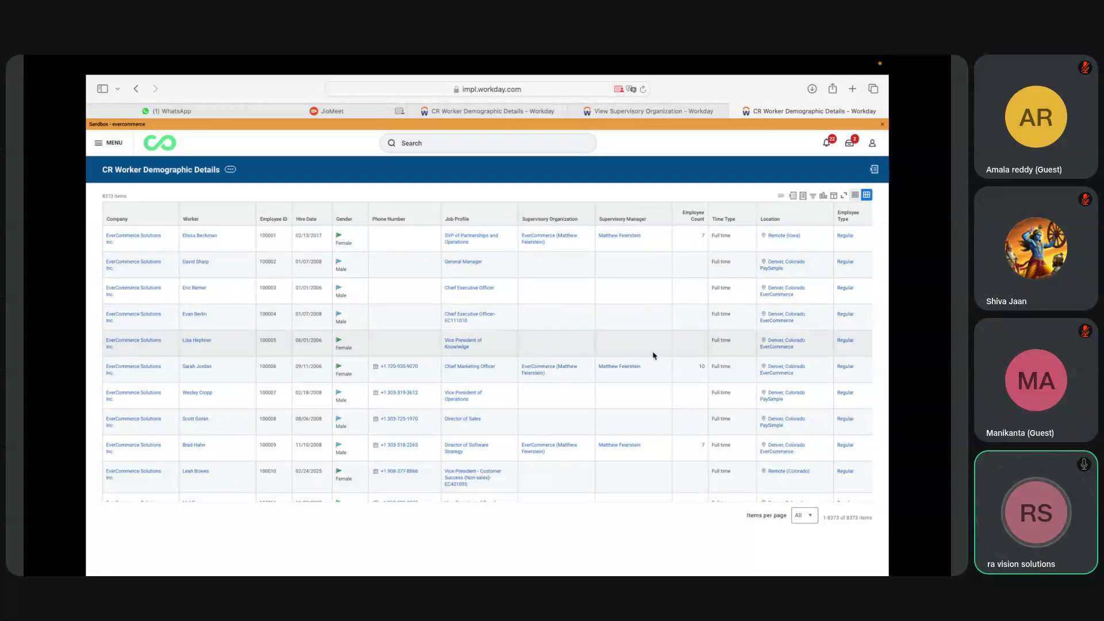
Examine the Supervisory Organization and Supervisory Manager columns across the report's first worker rows.
left_click(679, 473)
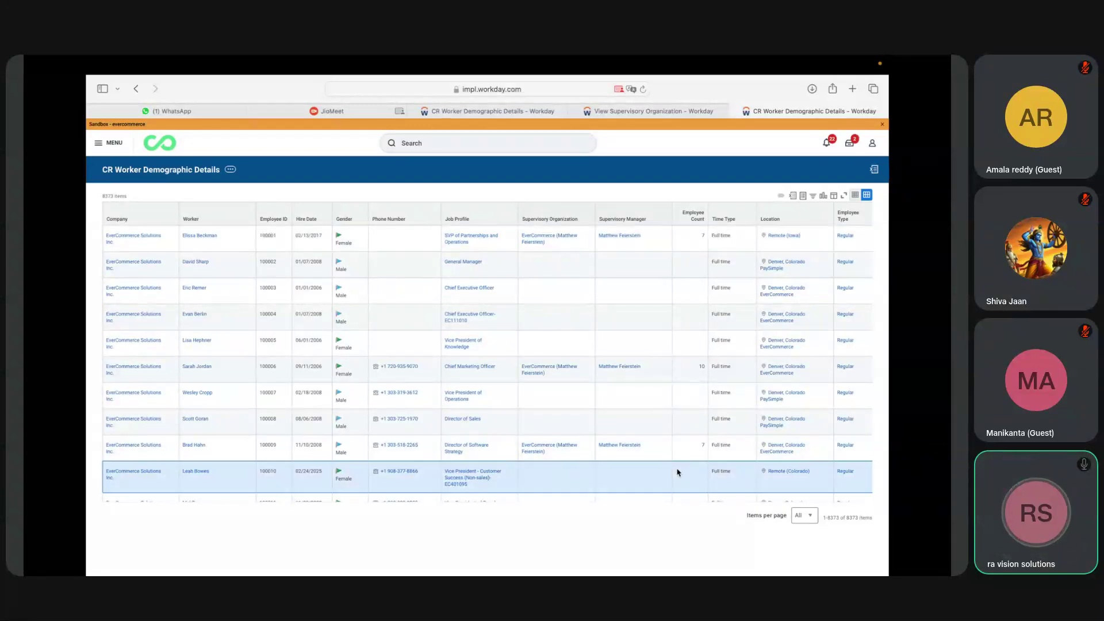
scroll(677, 473, "down", 5)
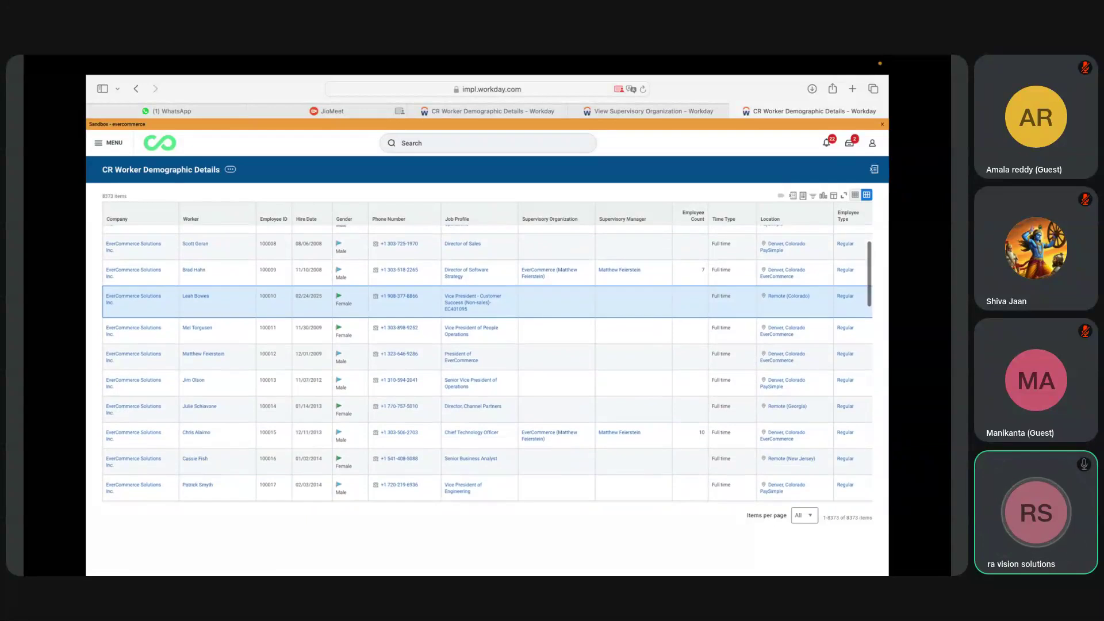
scroll(488, 354, "up", 3)
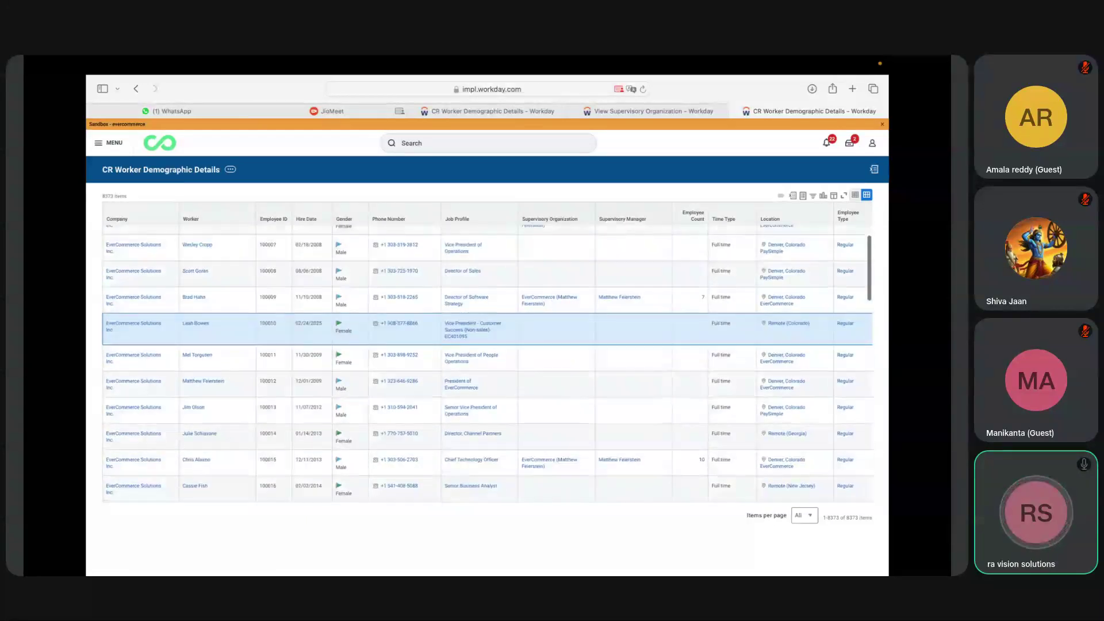
scroll(645, 383, "up", 2)
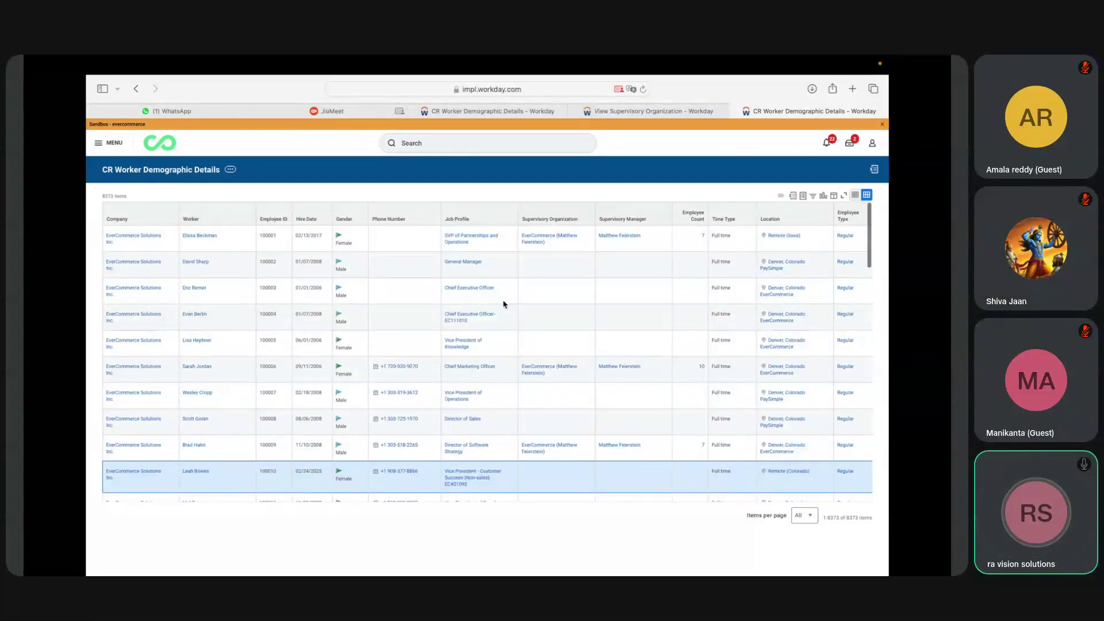
Open the report's All Active and Terminated Workers data source in a new tab and highlight its description's first sentence.
left_click(232, 171)
mouse_move(296, 202)
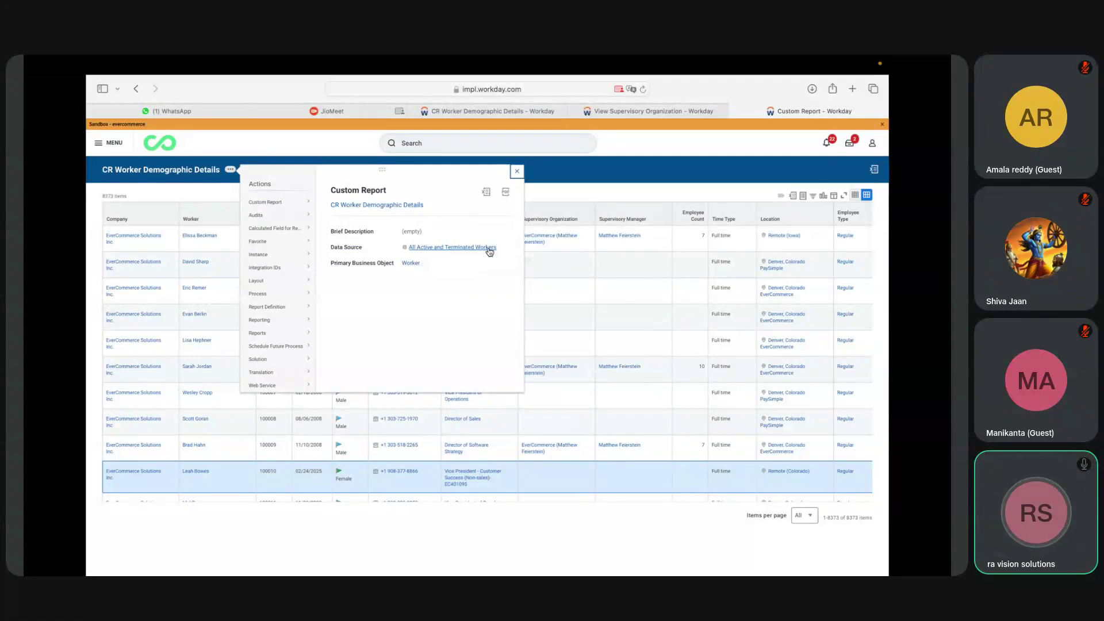
right_click(418, 249)
left_click(442, 253)
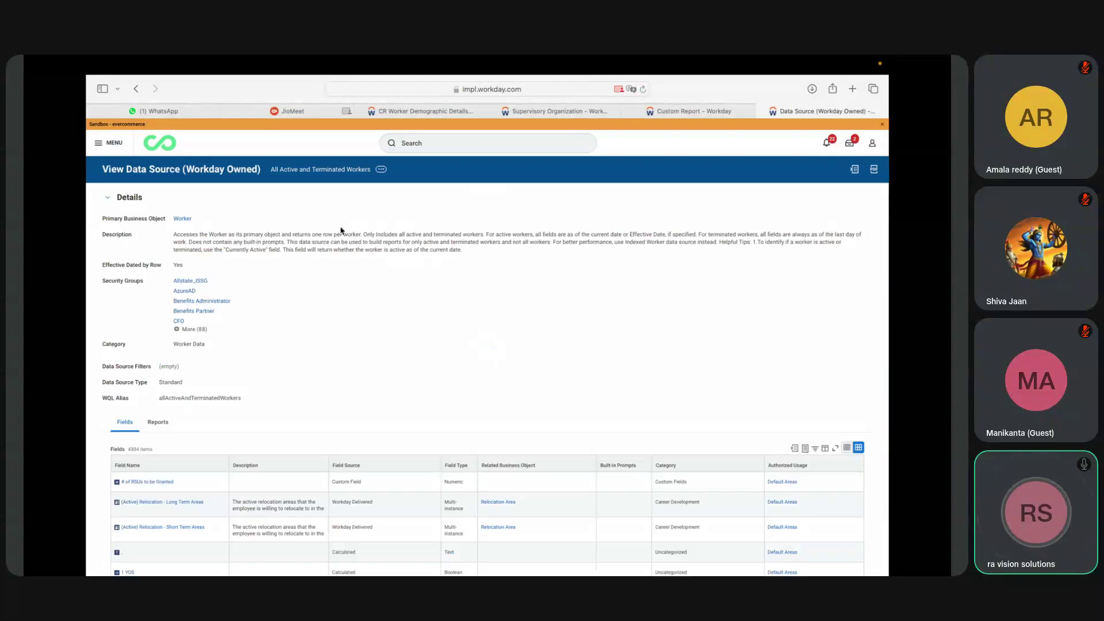
left_click_drag(178, 233, 258, 234)
left_click_drag(364, 235, 193, 228)
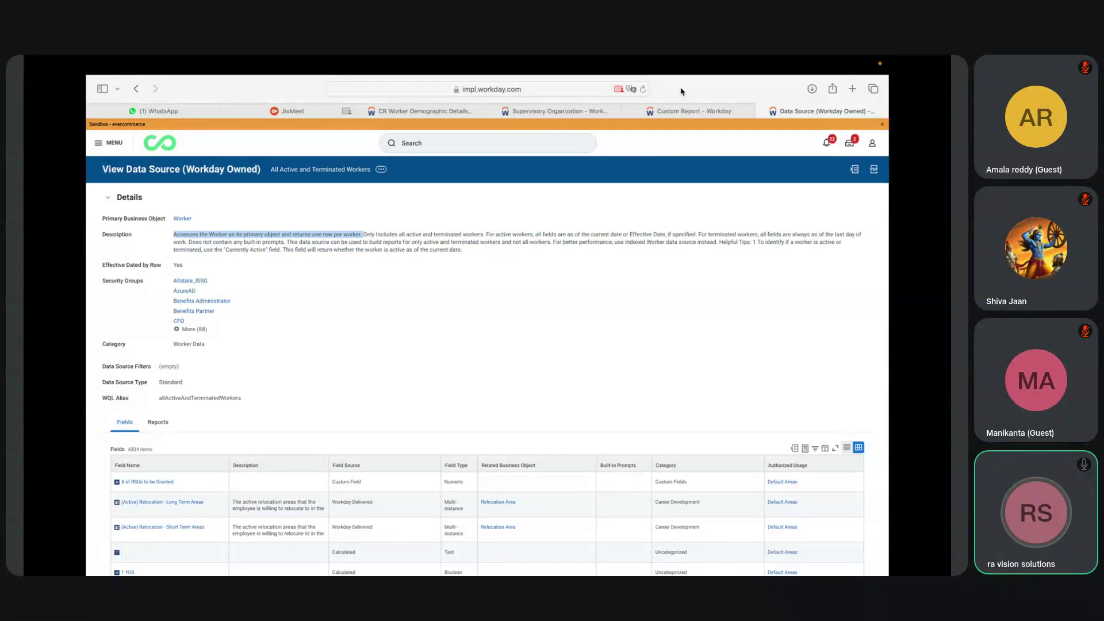
Close the report's related-actions details and reread the description of the All Active and Terminated Workers data source.
left_click(670, 113)
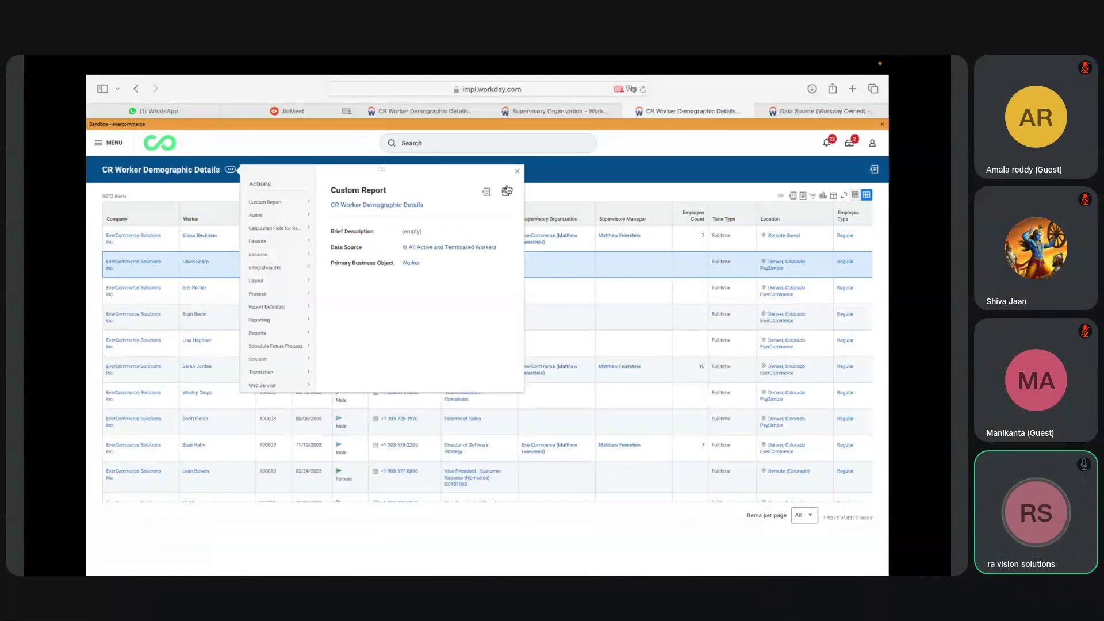
left_click(517, 171)
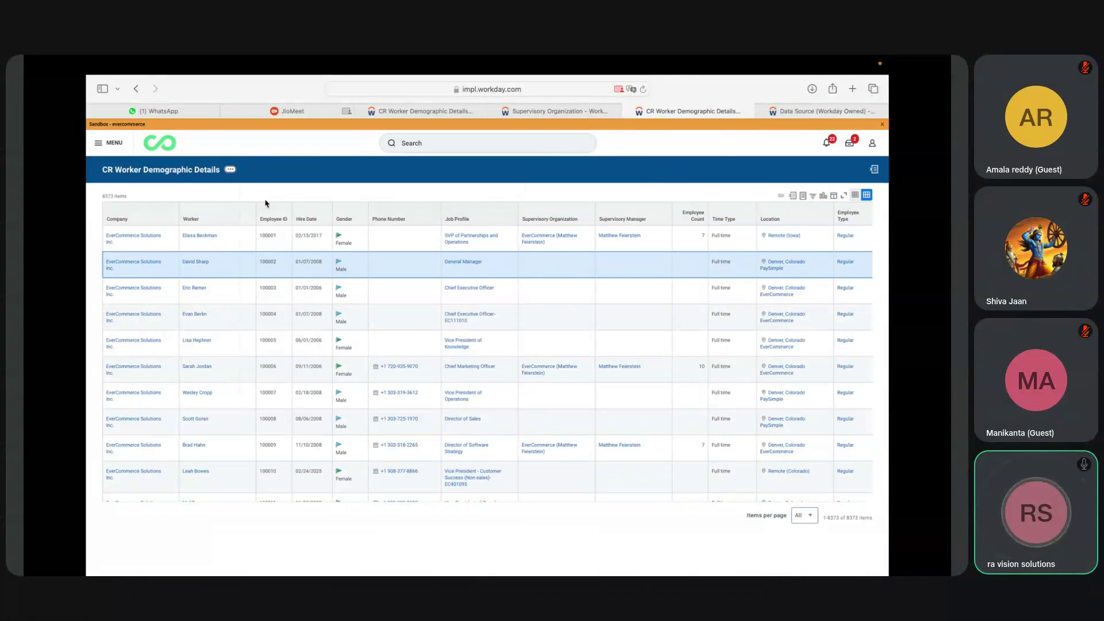
left_click(788, 114)
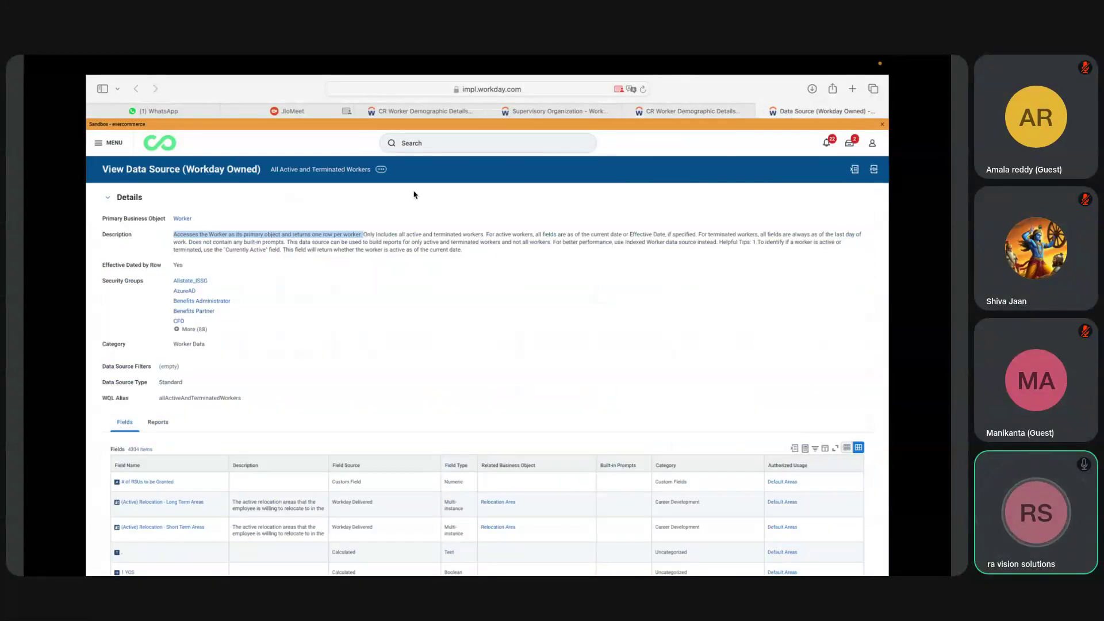
left_click(245, 245)
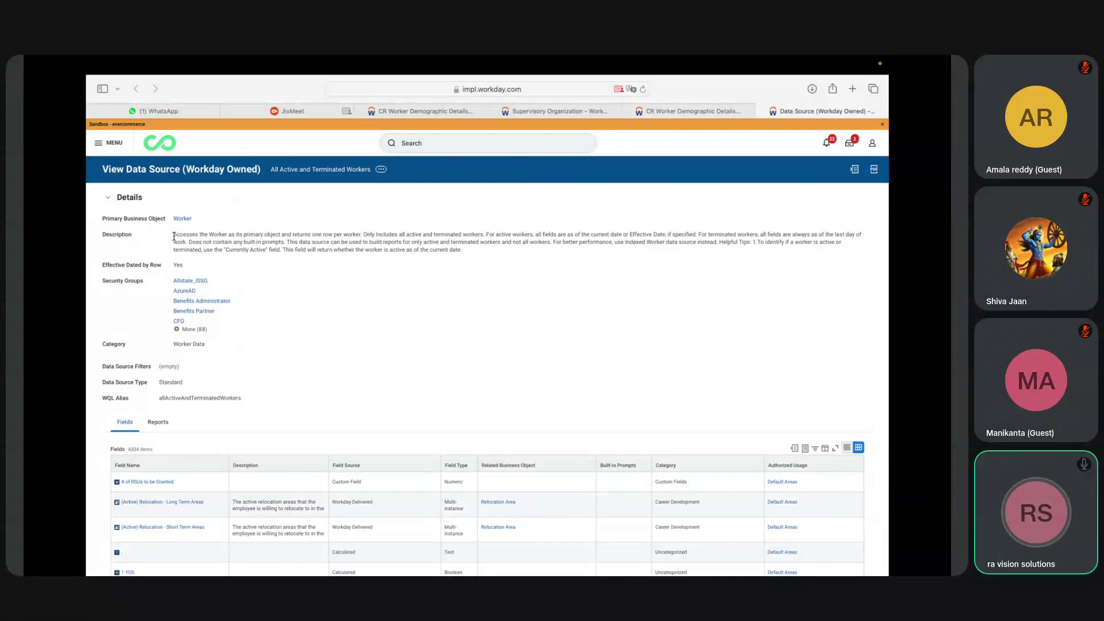
left_click_drag(180, 235, 268, 198)
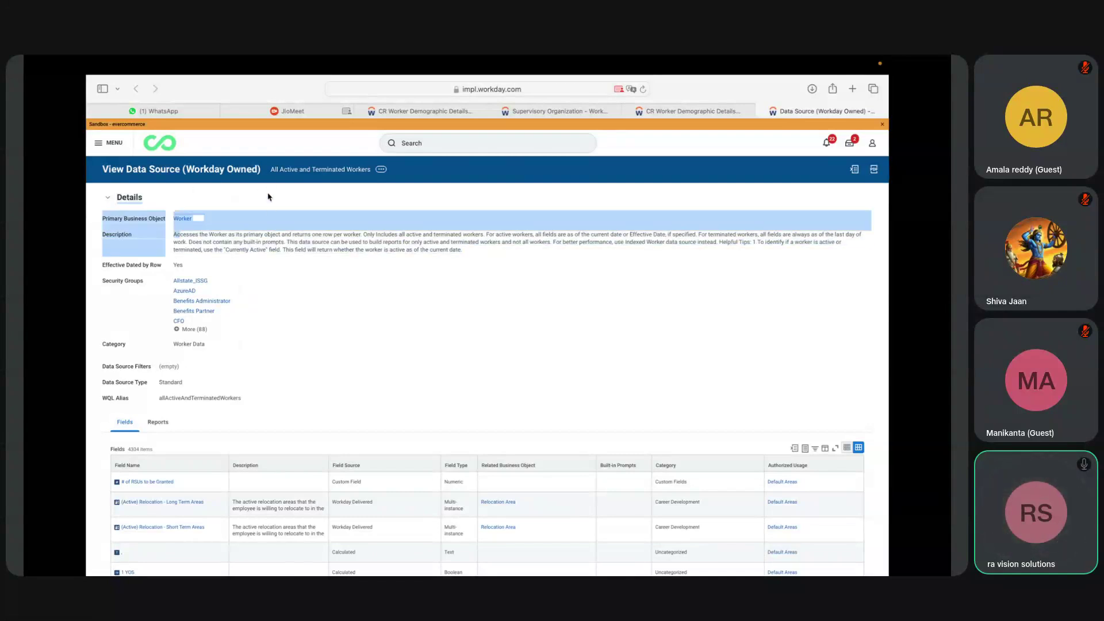
left_click(261, 223)
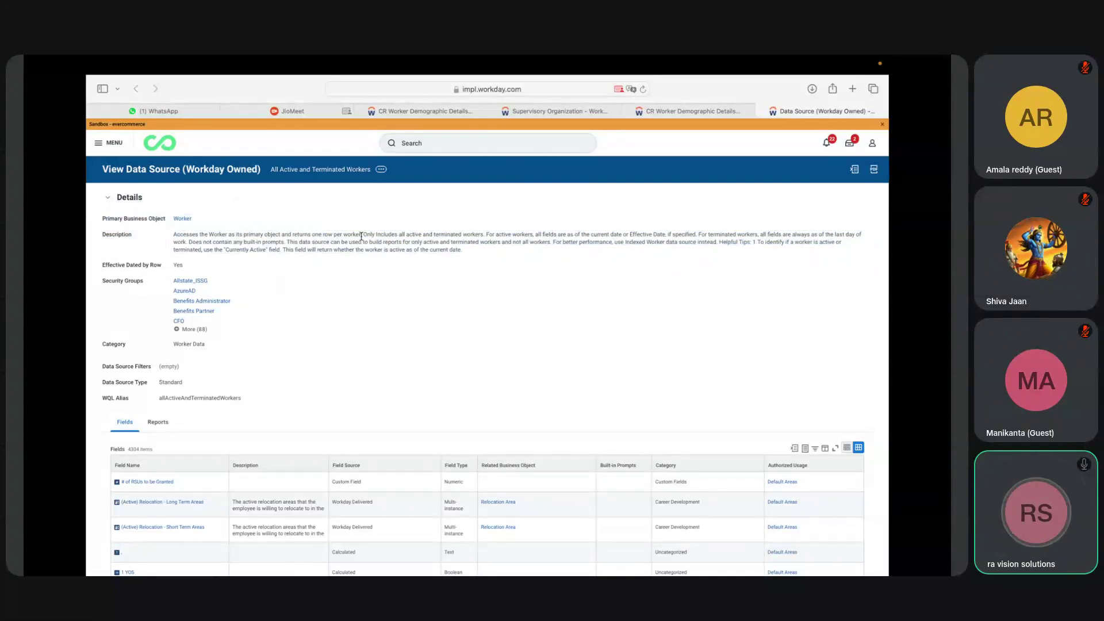
Return to the CR Worker Demographic Details output and examine which rows have supervisory organization and manager values.
left_click(670, 113)
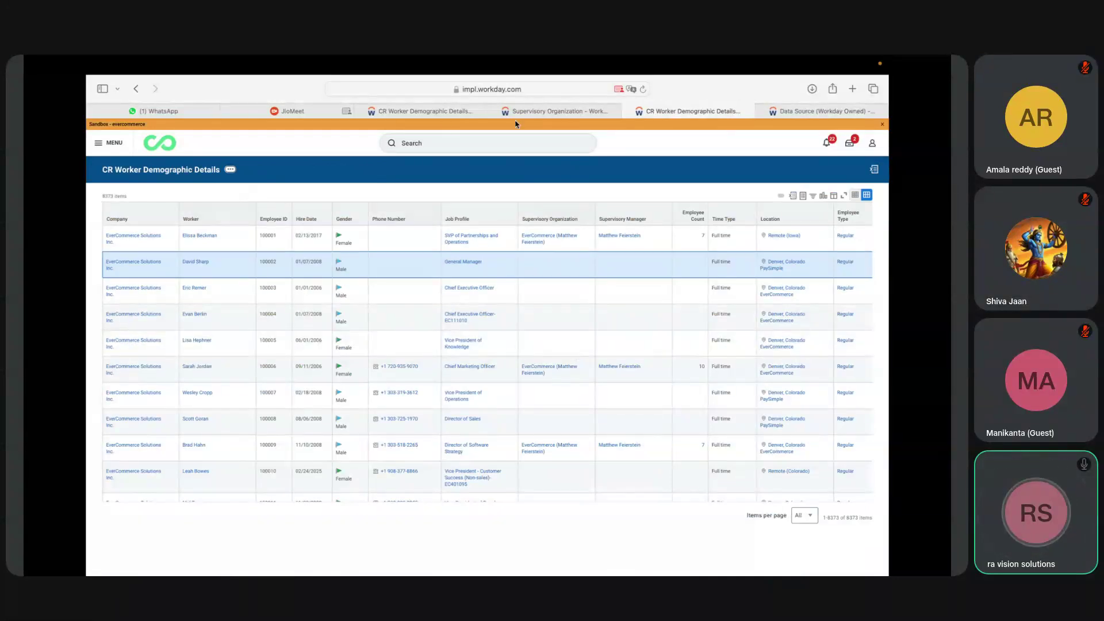
left_click(570, 112)
left_click(634, 118)
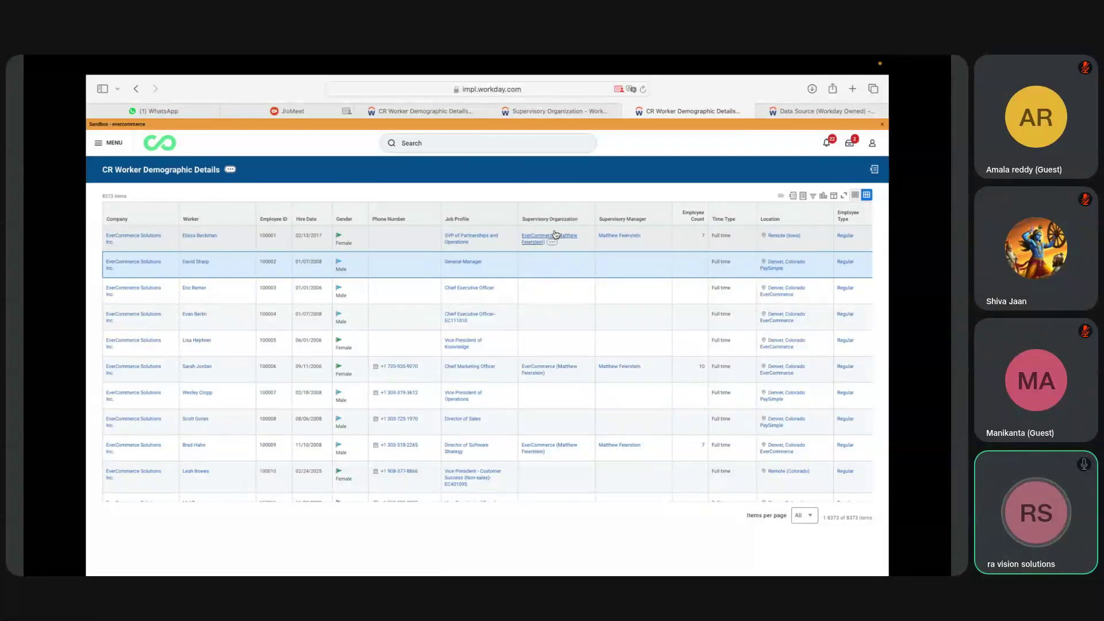
left_click(621, 337)
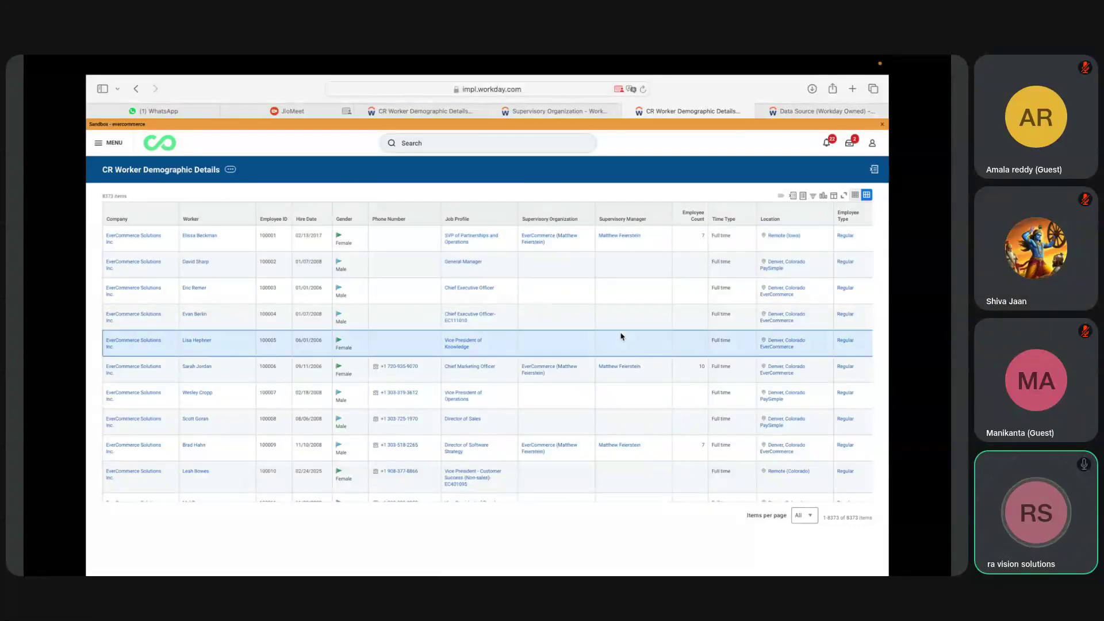
scroll(621, 337, "down", 5)
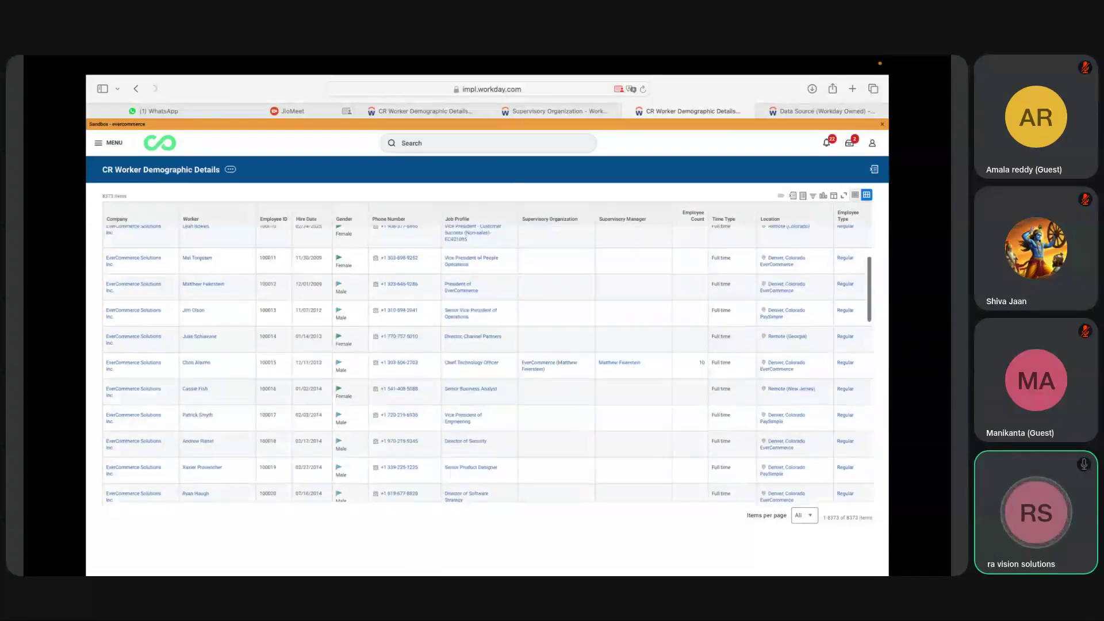
scroll(488, 364, "down", 4)
scroll(489, 364, "up", 10)
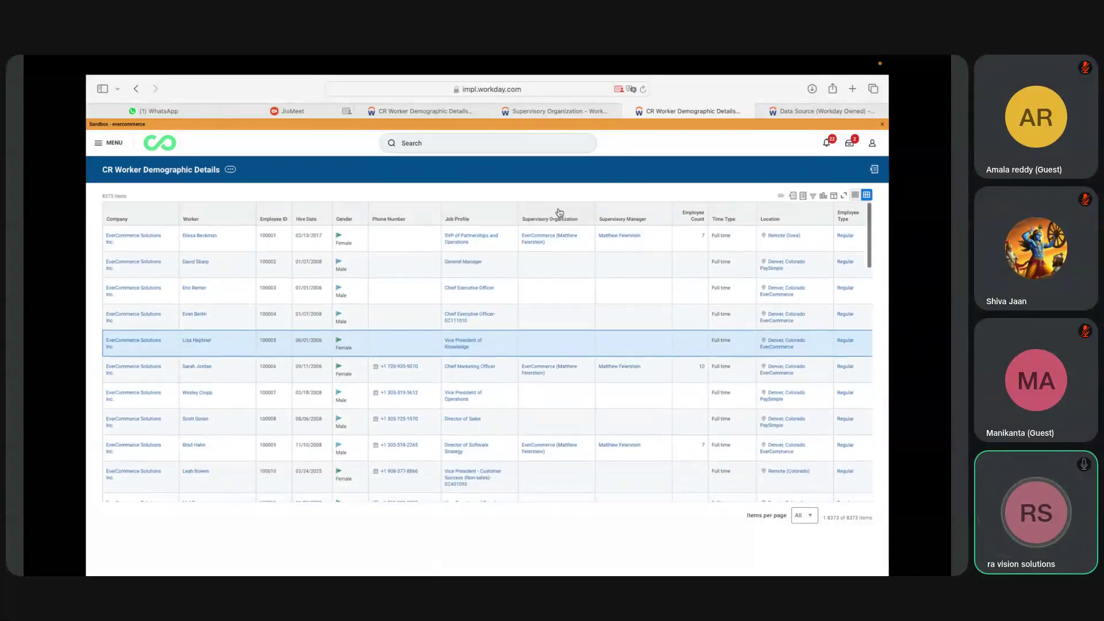
Filter the report output's Supervisory Manager column with the condition "is" and the single listed manager as the value.
left_click(618, 223)
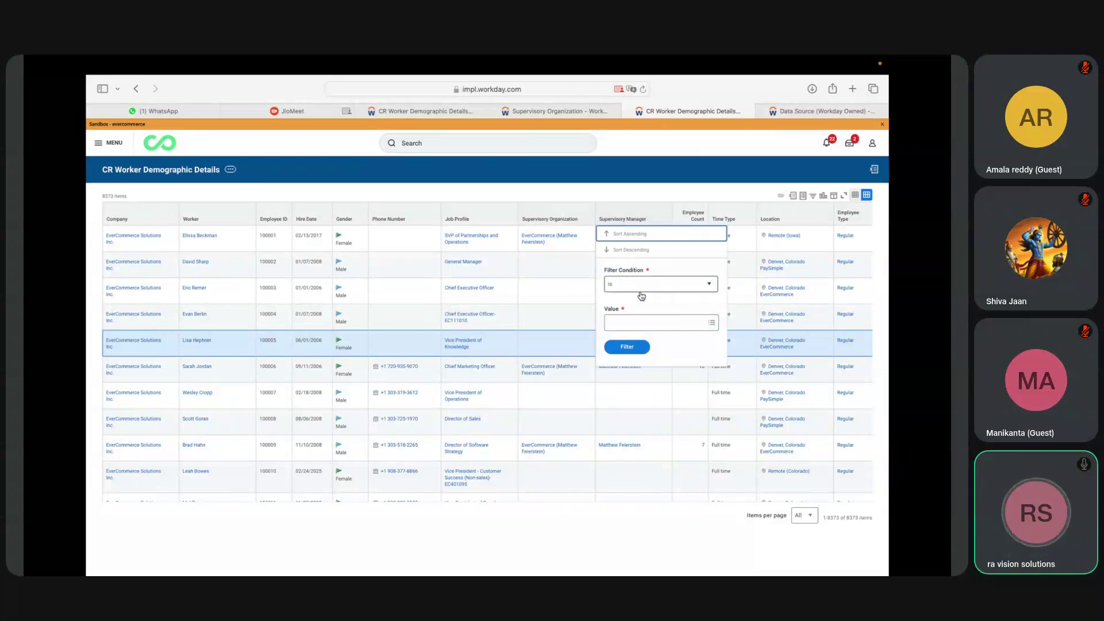
left_click(643, 323)
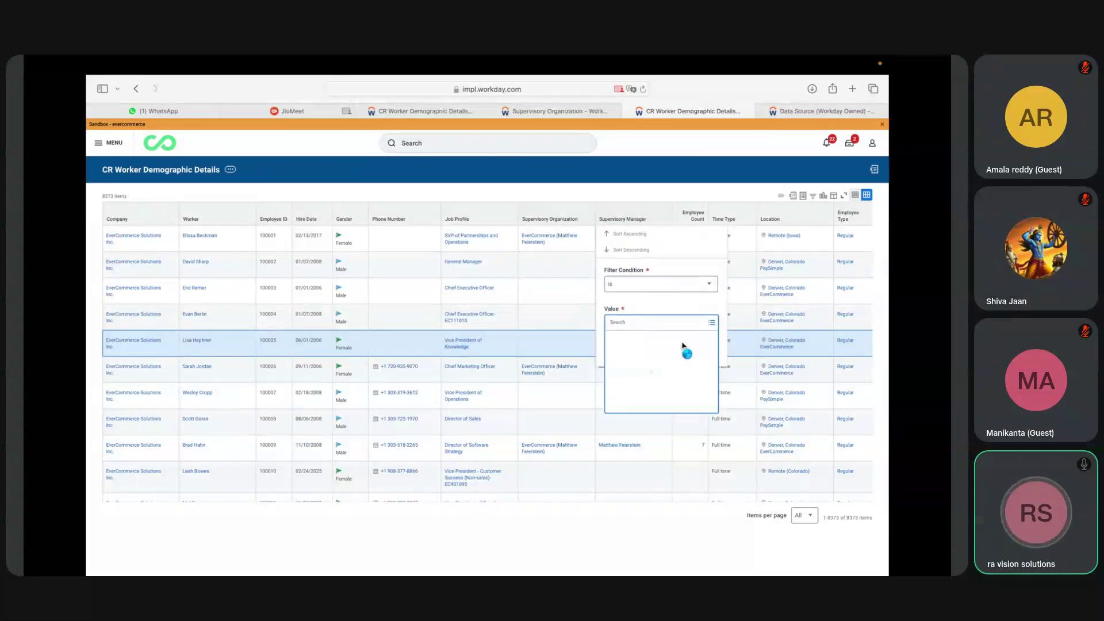
left_click(712, 325)
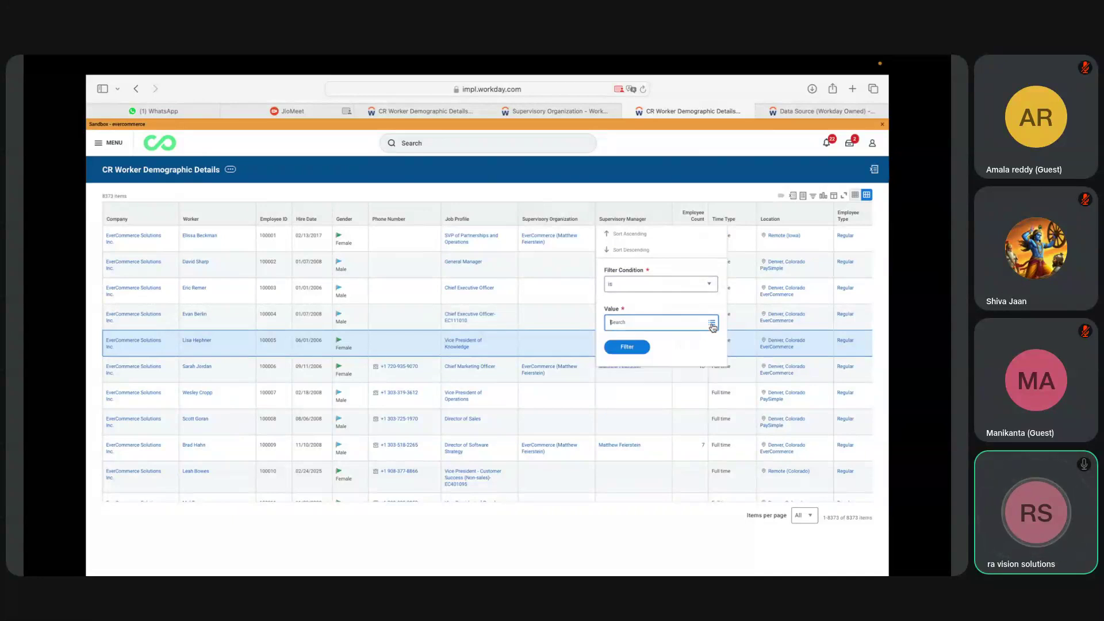
left_click(636, 351)
left_click(614, 389)
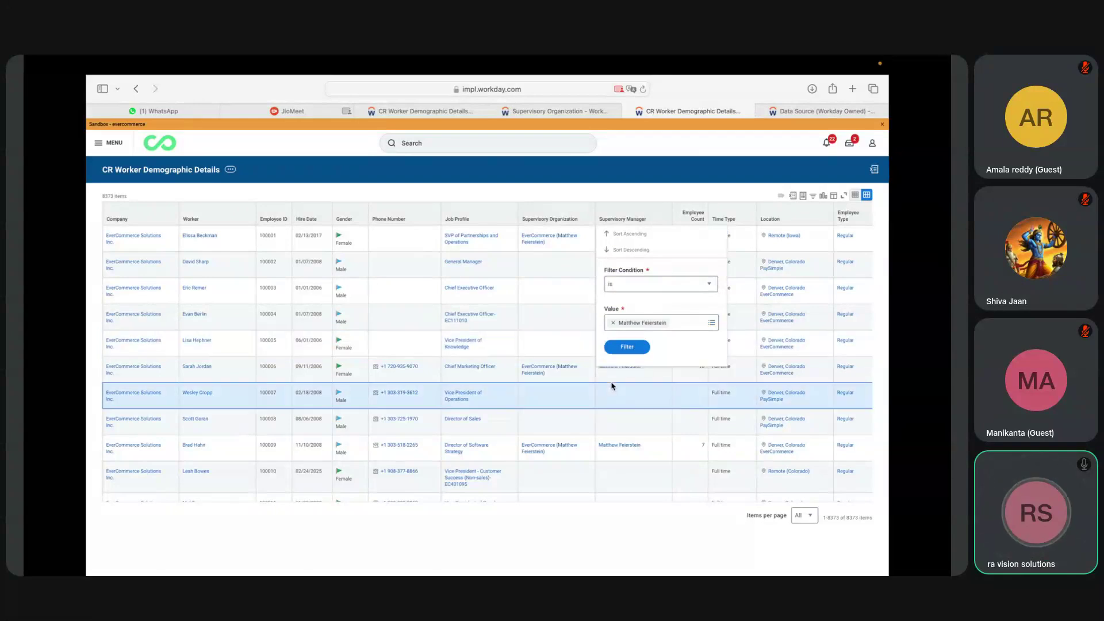
left_click(621, 347)
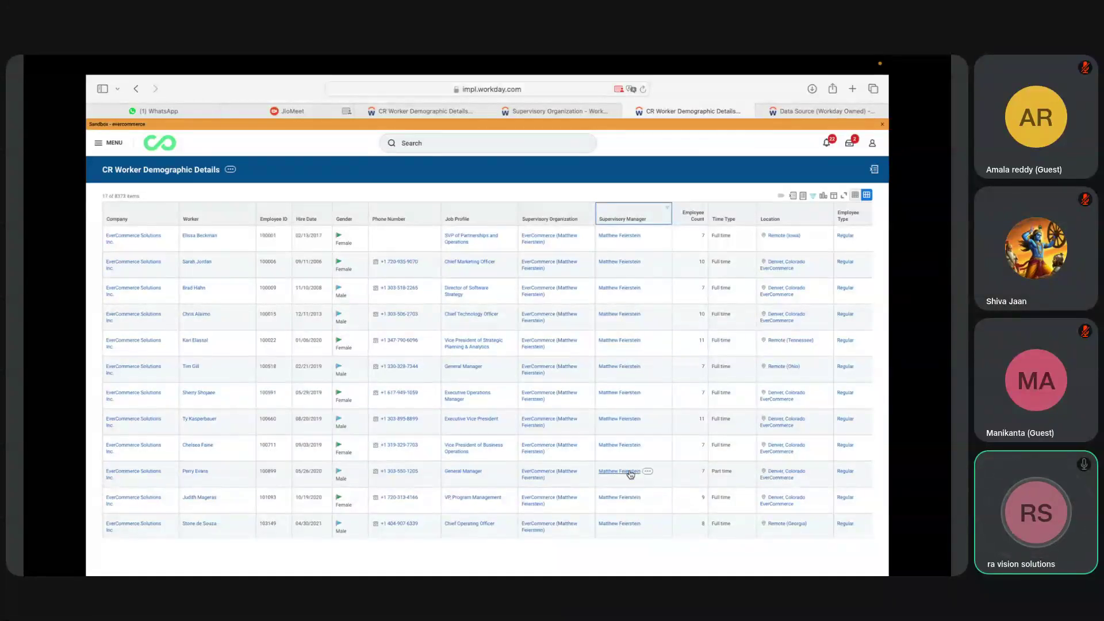
Examine the filtered worker rows from first to last, checking their Supervisory Organization and Supervisory Manager values.
left_click(674, 434)
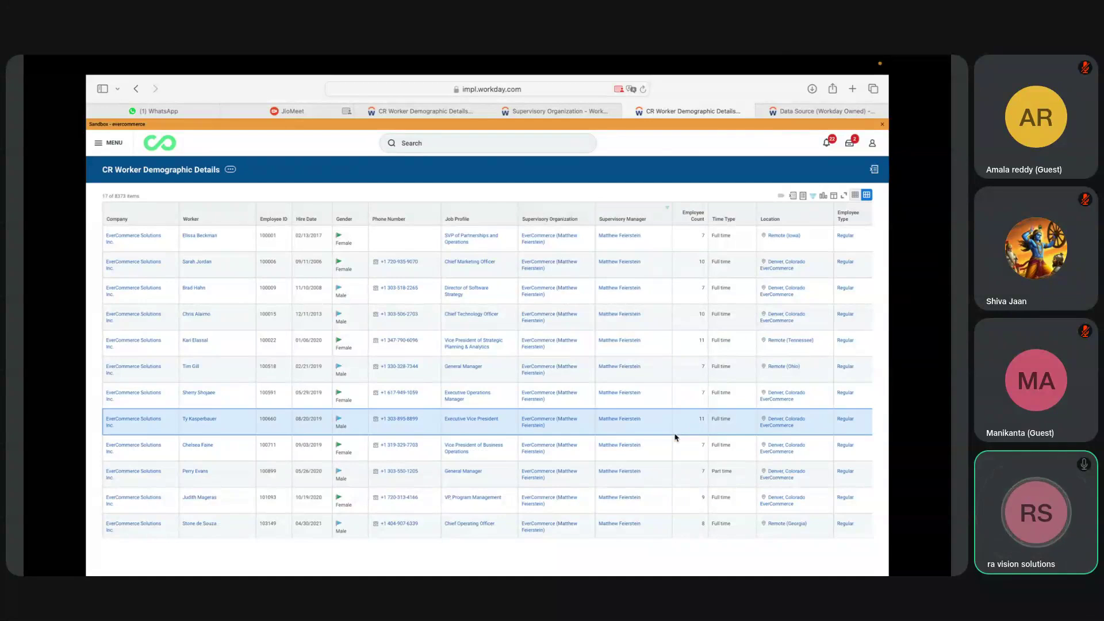
scroll(675, 437, "down", 5)
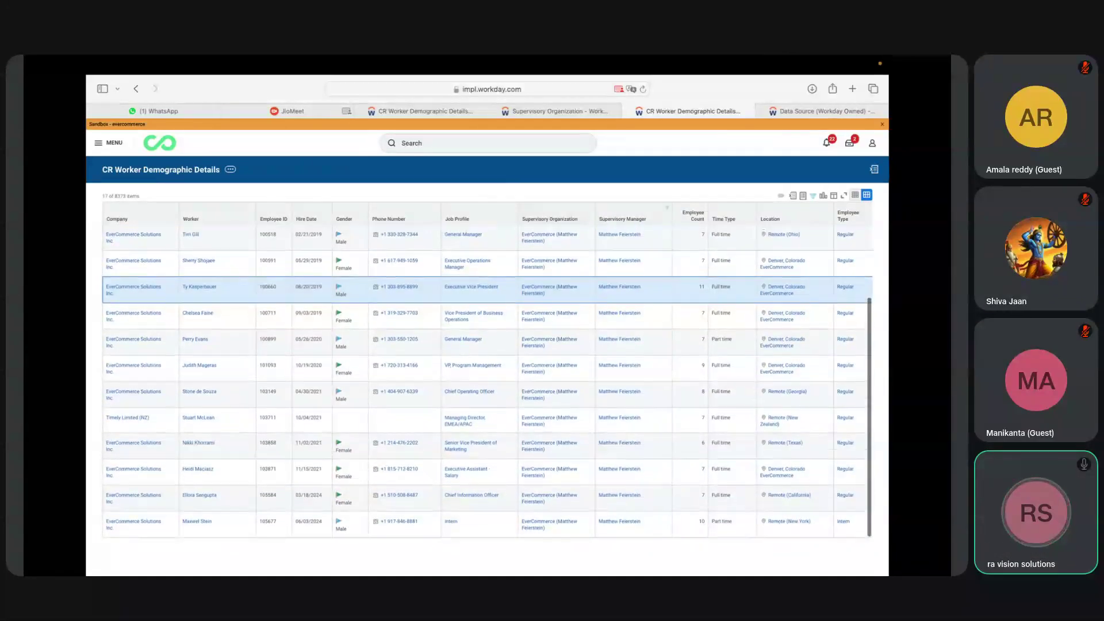
scroll(488, 370, "up", 5)
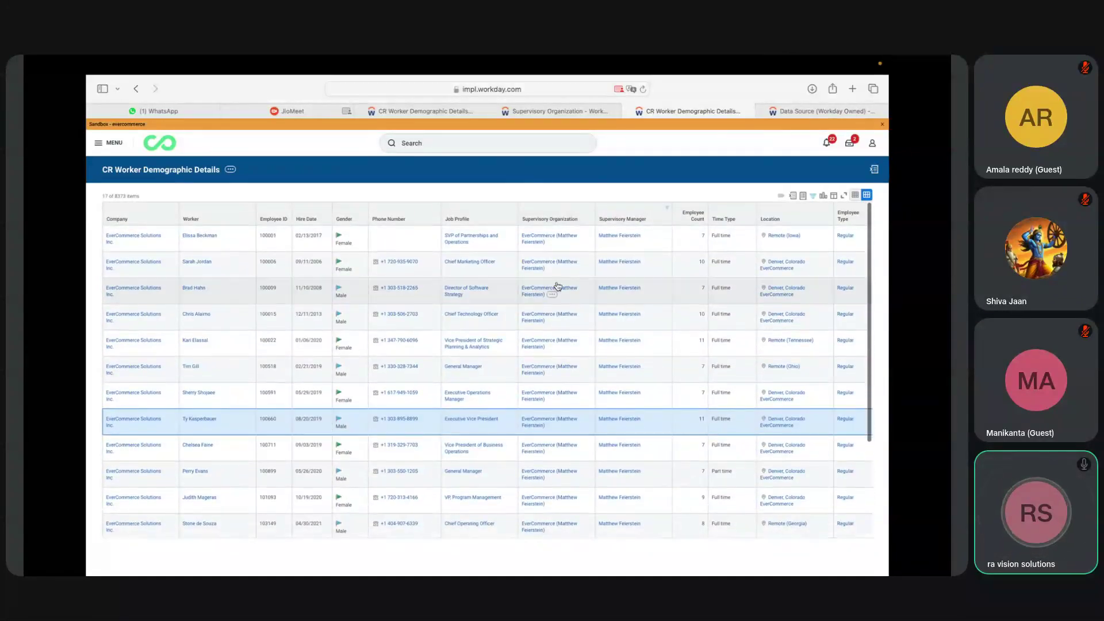
mouse_move(558, 243)
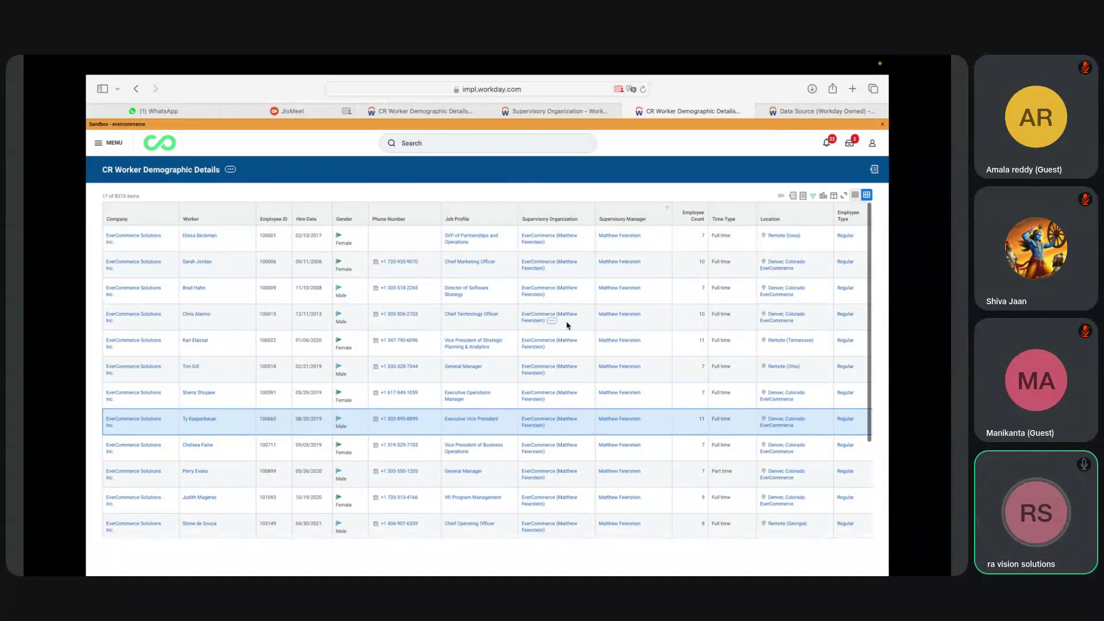
scroll(555, 431, "down", 3)
scroll(547, 373, "down", 4)
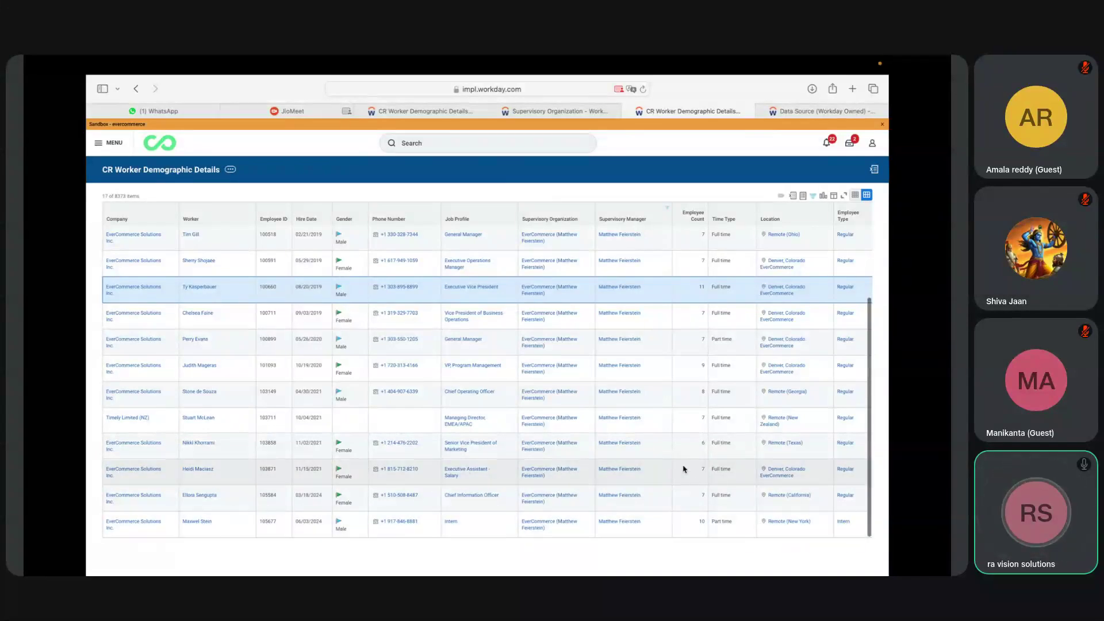
scroll(690, 468, "up", 3)
scroll(653, 418, "up", 1)
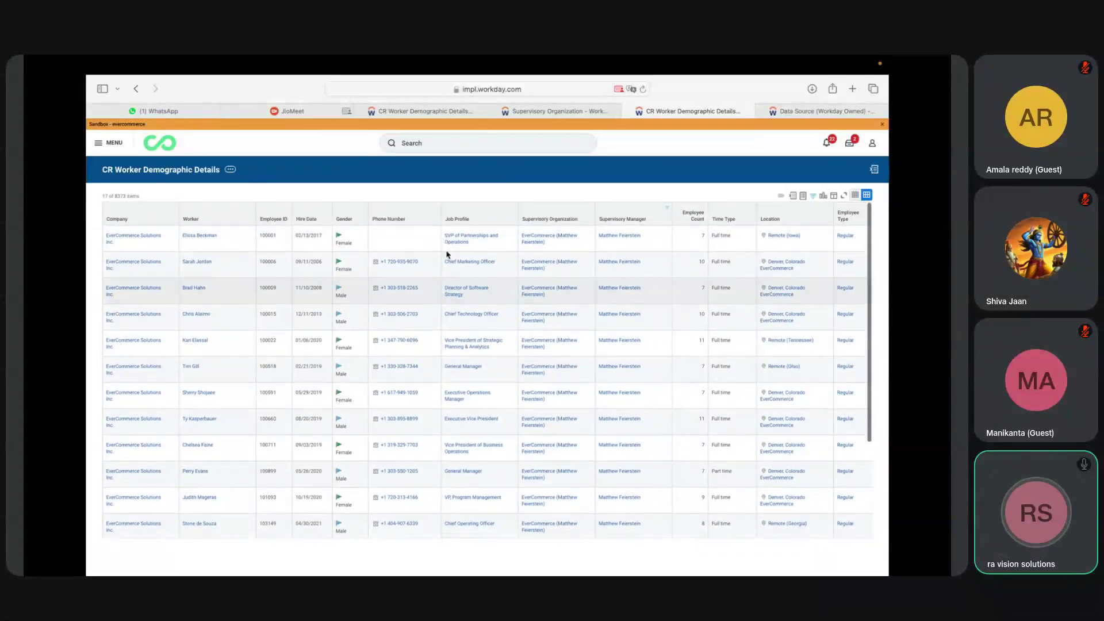
Close the Supervisory Organization and View Data Source tabs and return to the filtered report output.
left_click(232, 171)
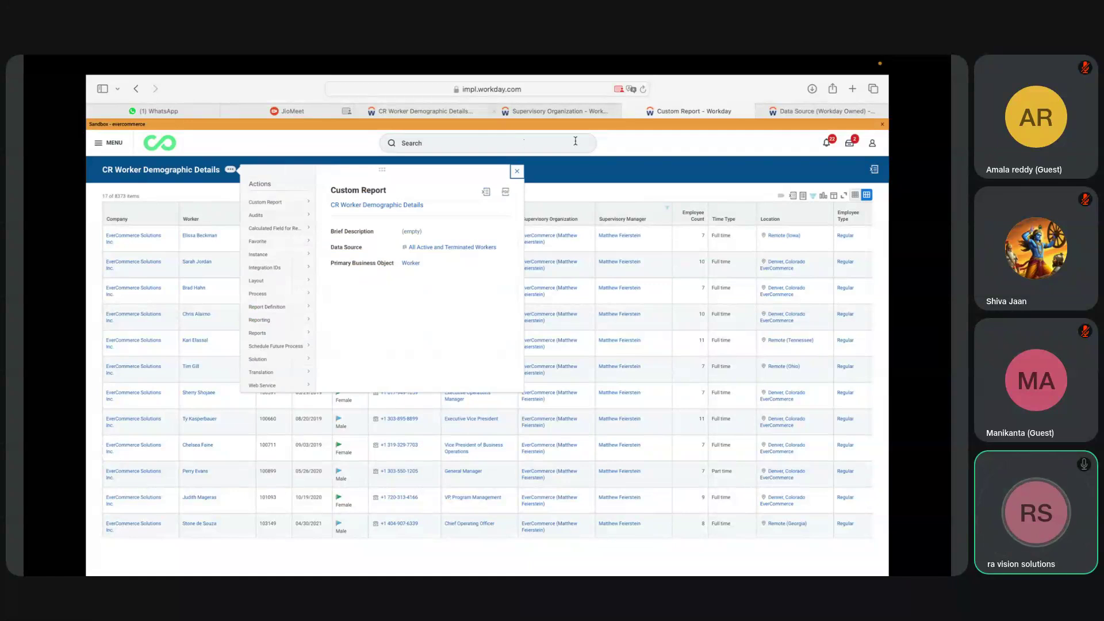
left_click(584, 182)
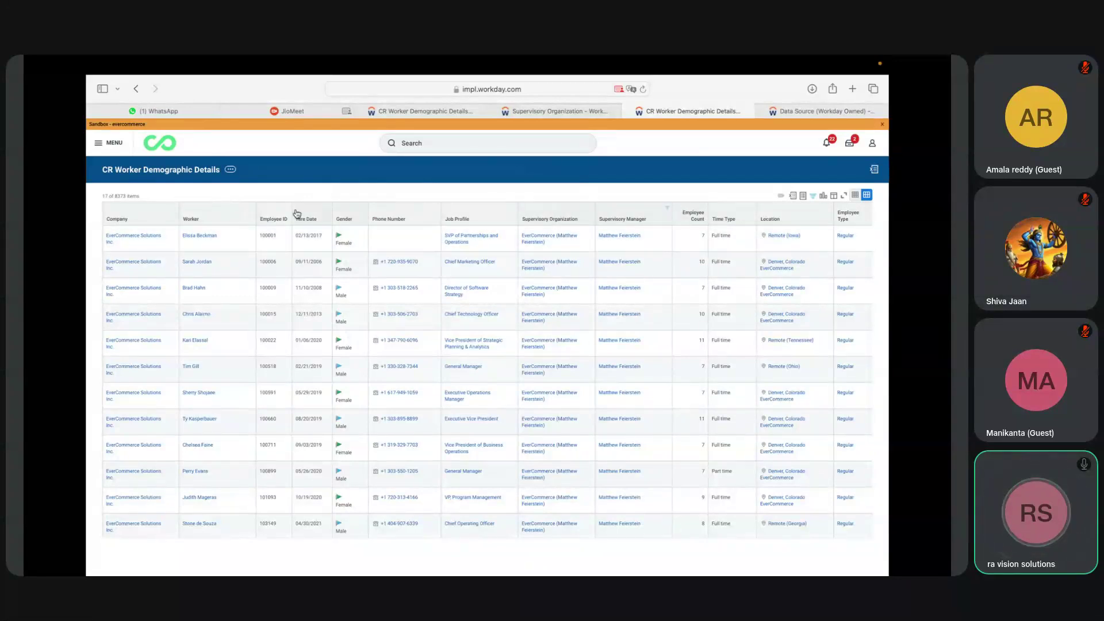
left_click(524, 111)
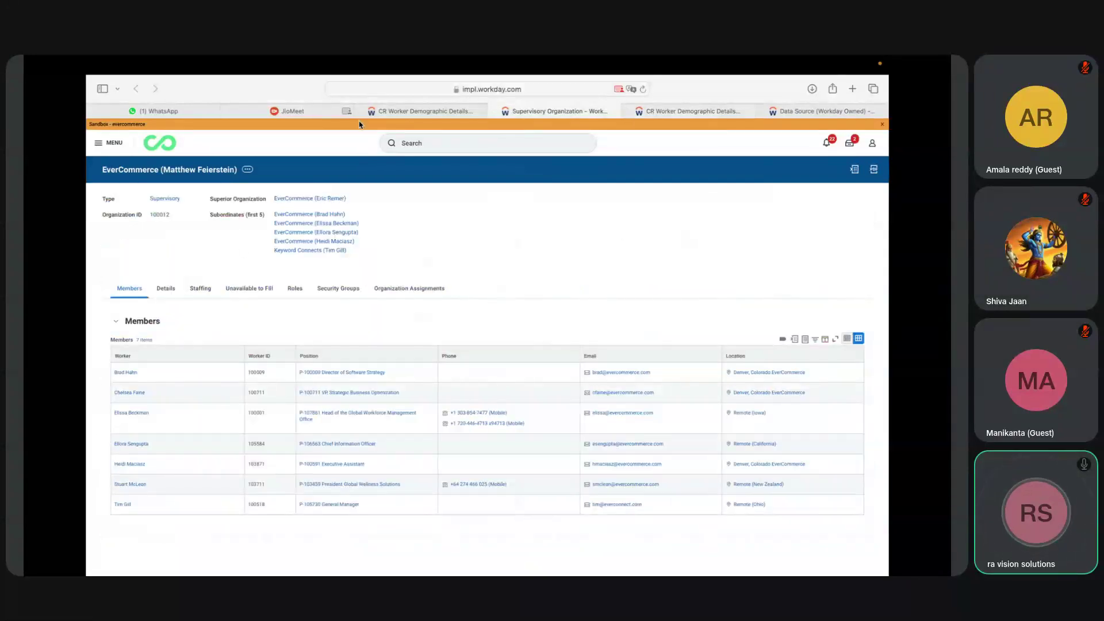
left_click(492, 112)
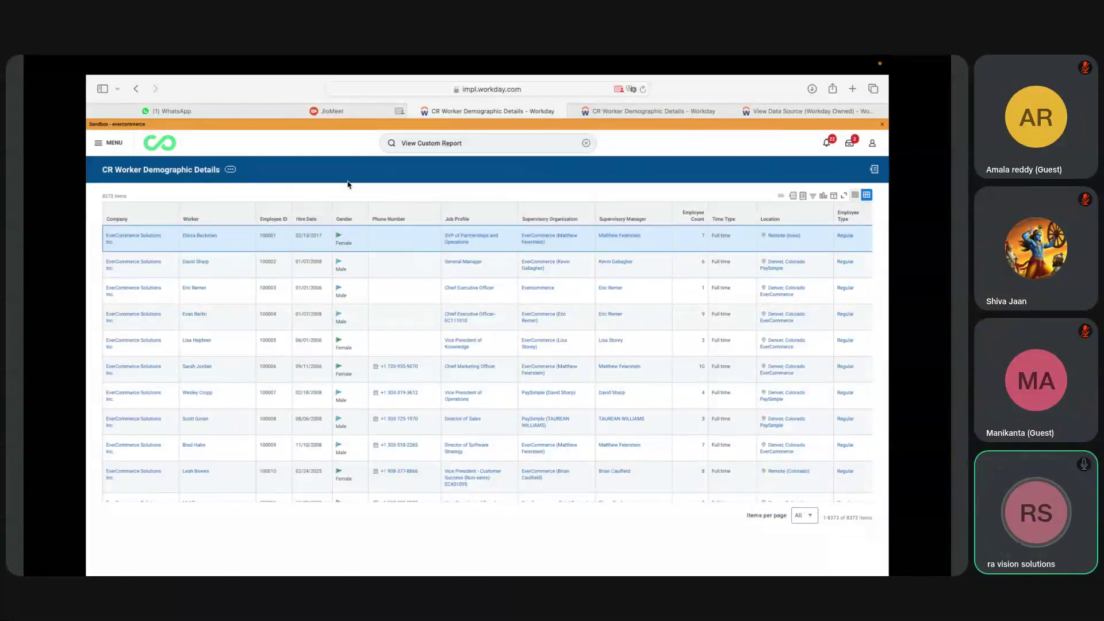
left_click(746, 112)
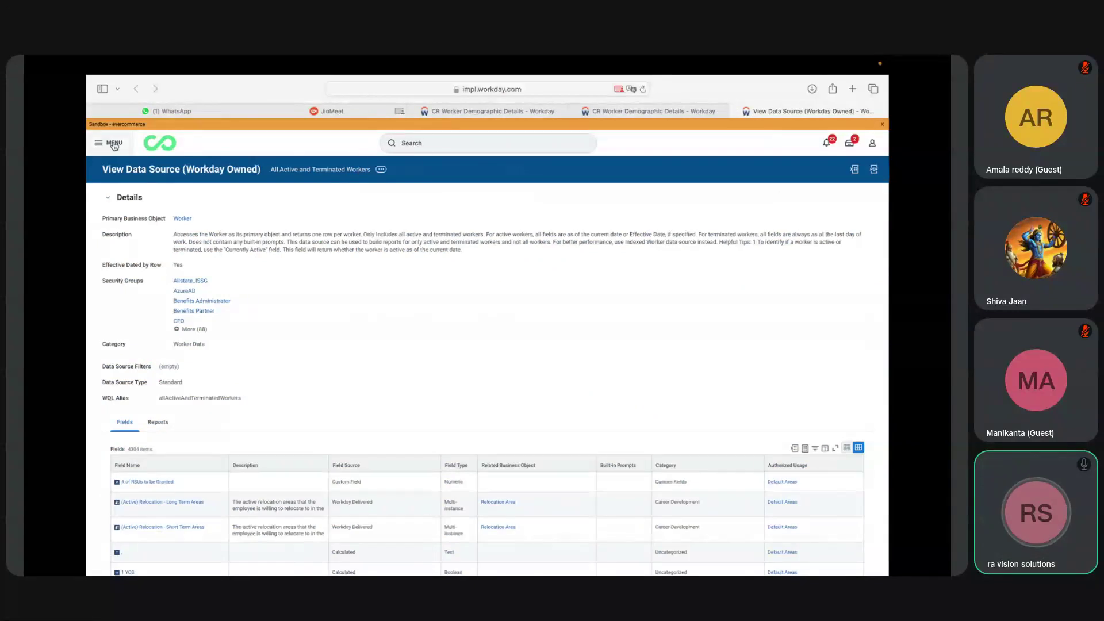
key("super+w")
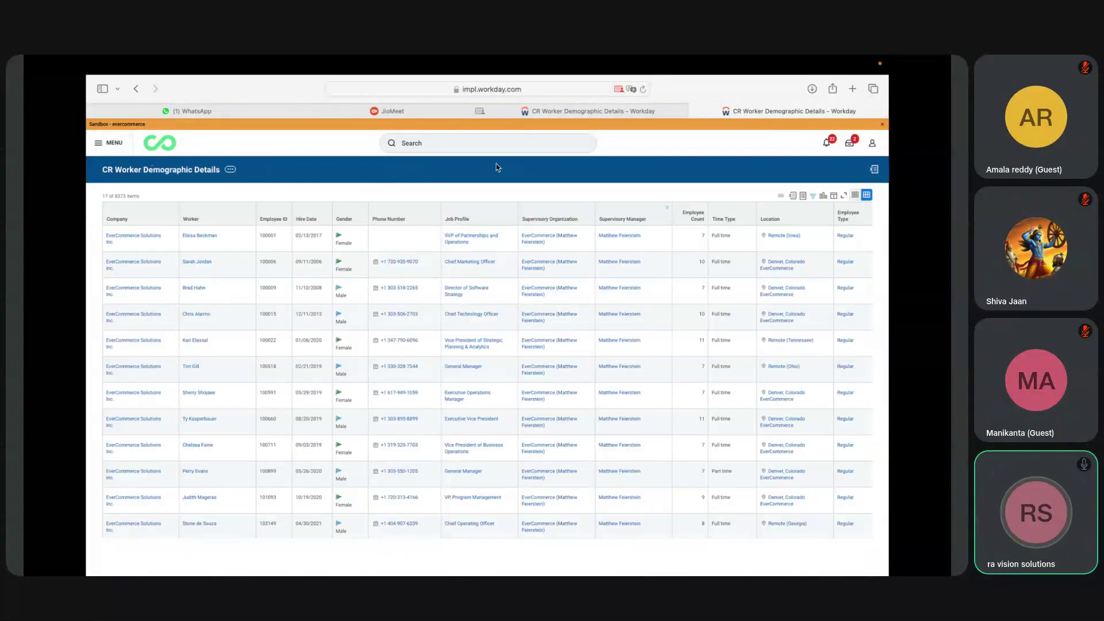
Open the CR Worker Demographic Details report for editing and display its Subfilter settings.
left_click(230, 170)
mouse_move(272, 202)
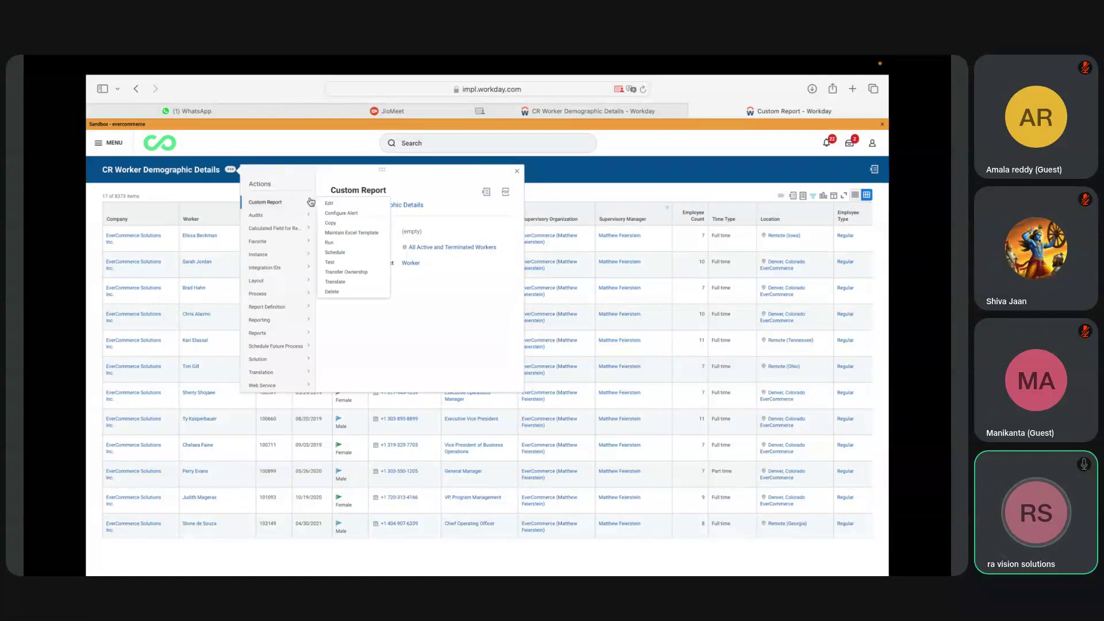
left_click(343, 204)
left_click(762, 115)
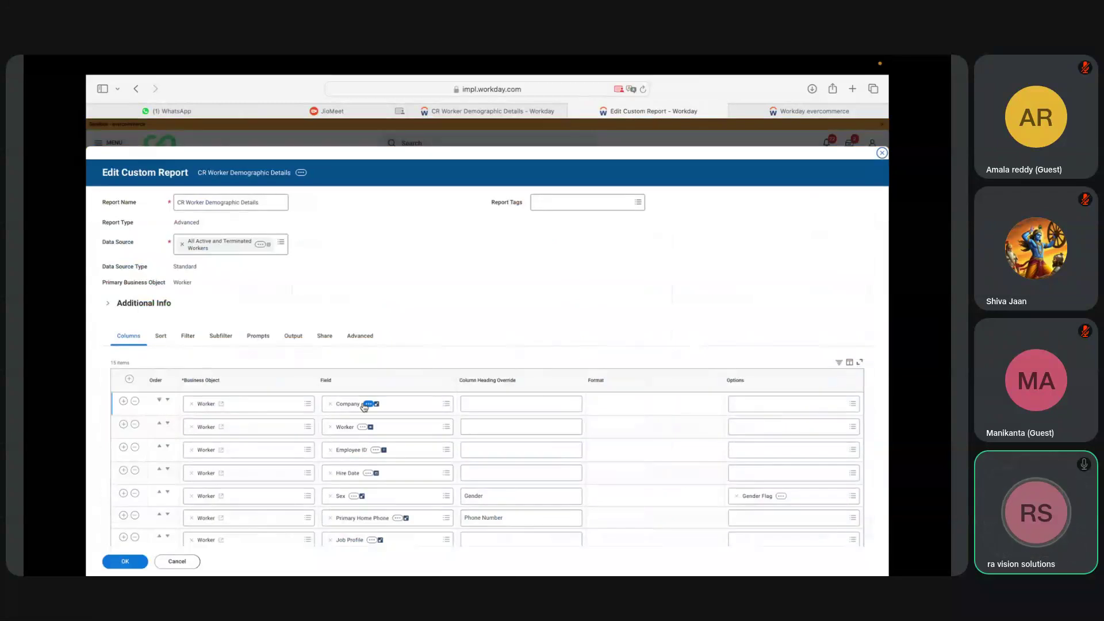
left_click(220, 336)
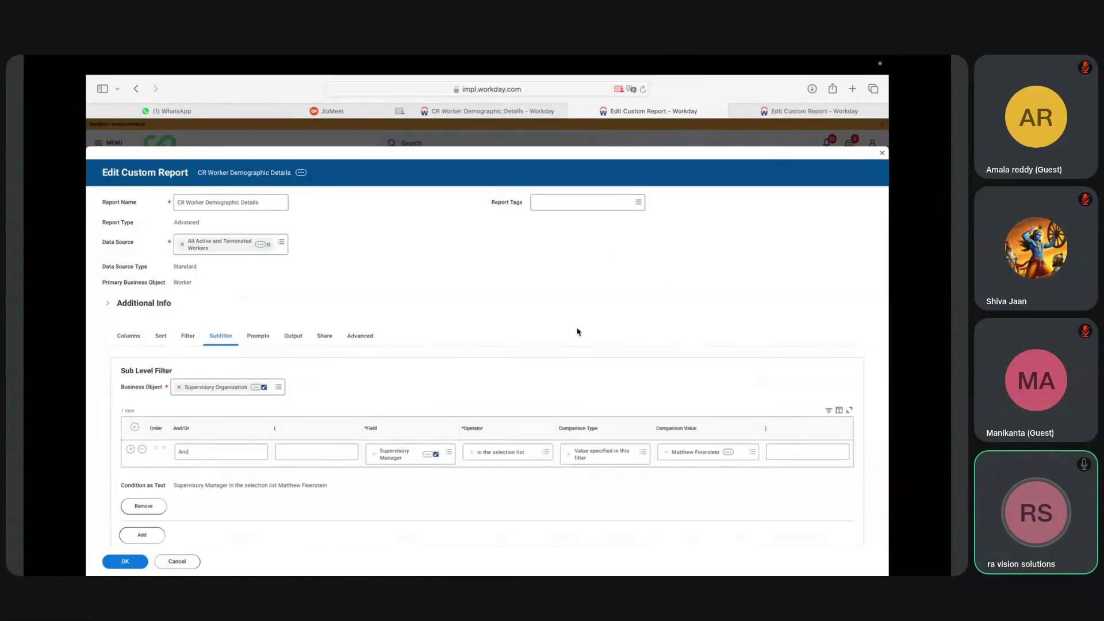
Switch to the report output generated without the subfilter and inspect the filter values offered for Supervisory Manager.
left_click(799, 113)
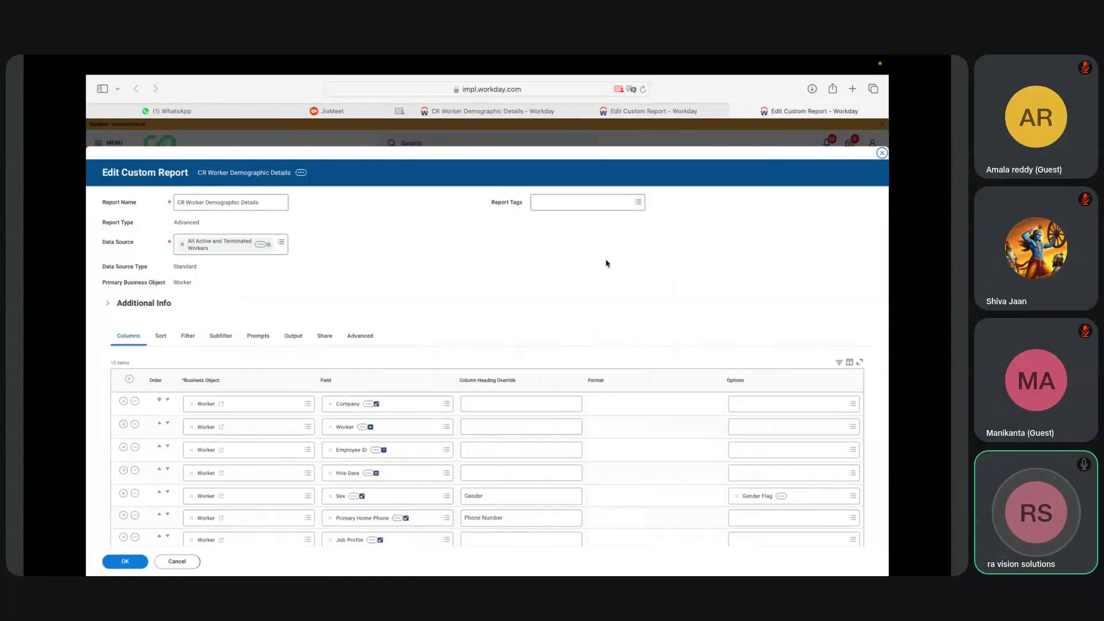
left_click(640, 111)
left_click(506, 112)
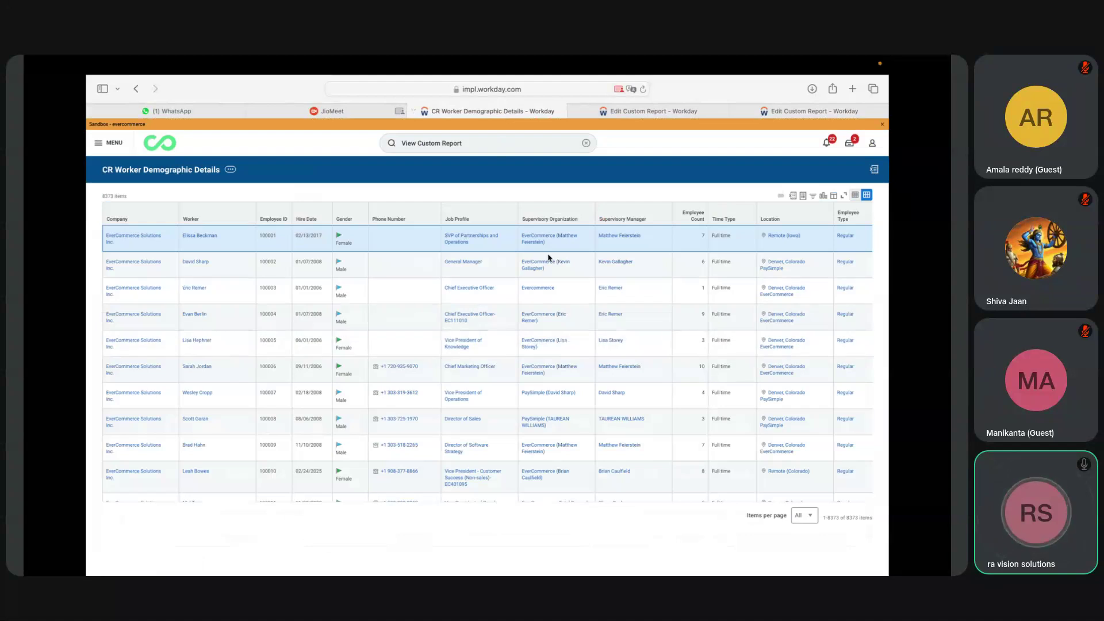
left_click(621, 218)
left_click(634, 322)
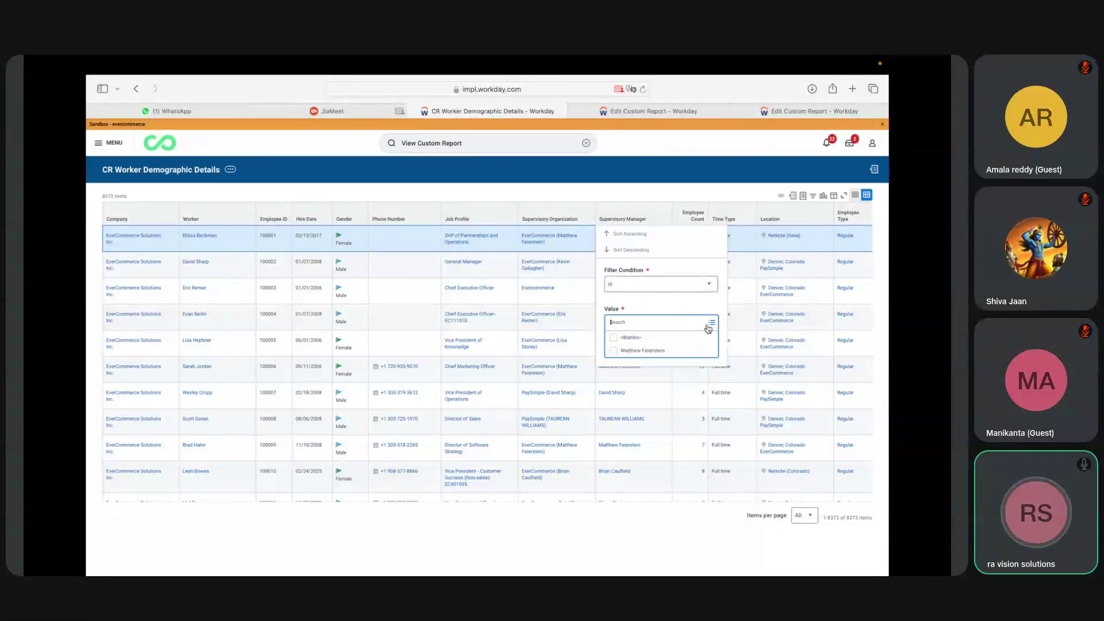
left_click(712, 326)
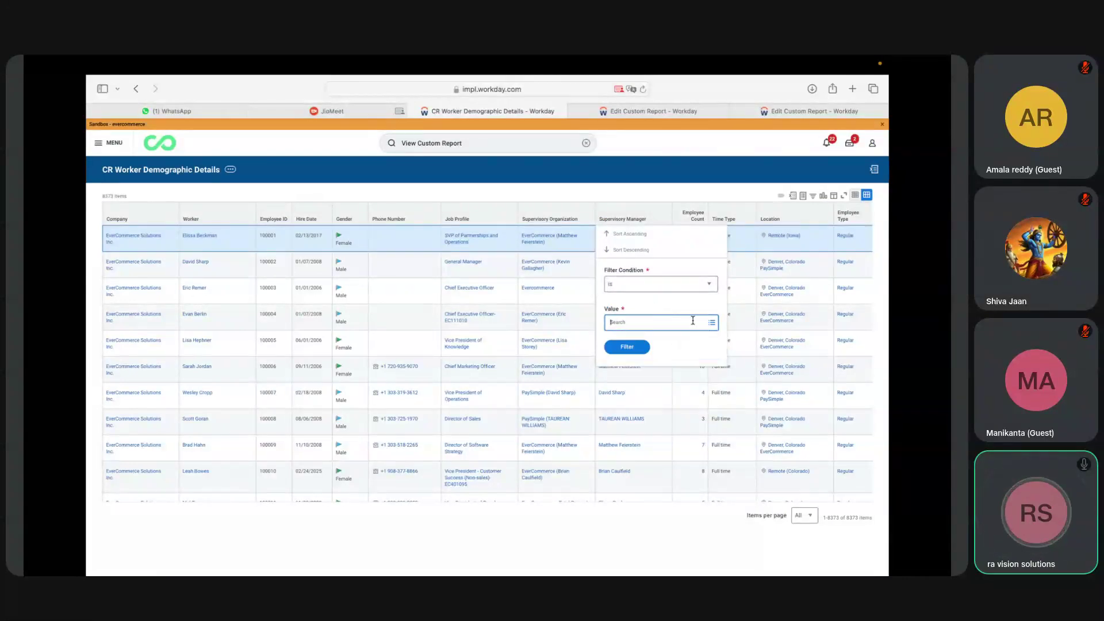
left_click(580, 199)
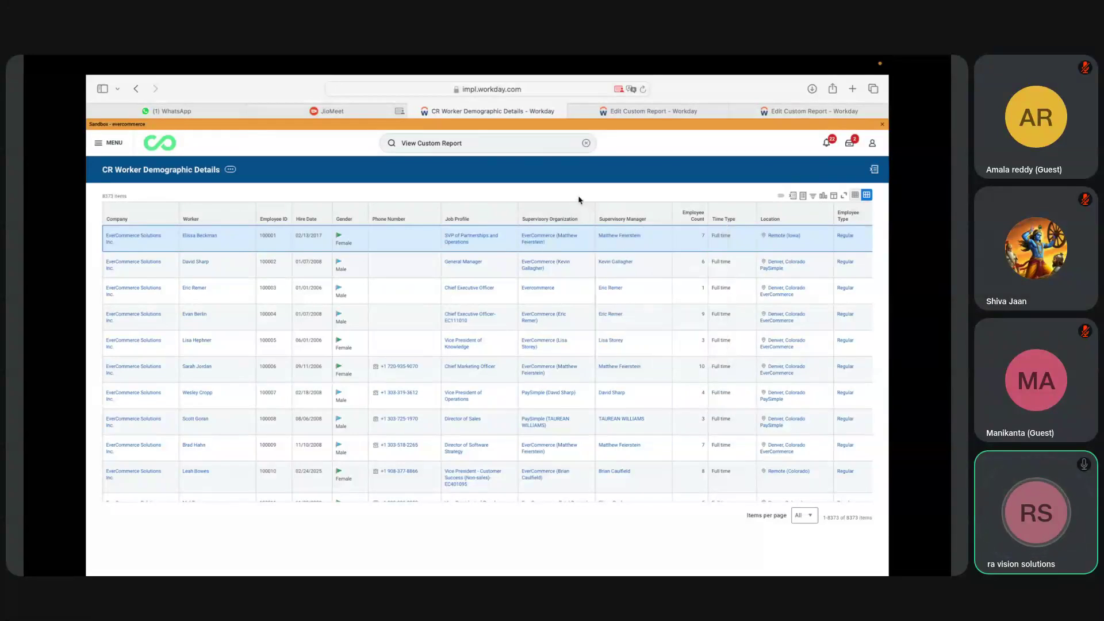
Open the CR Worker Demographic Details report definition in a new tab and close the duplicate Edit Custom Report tab.
left_click(665, 112)
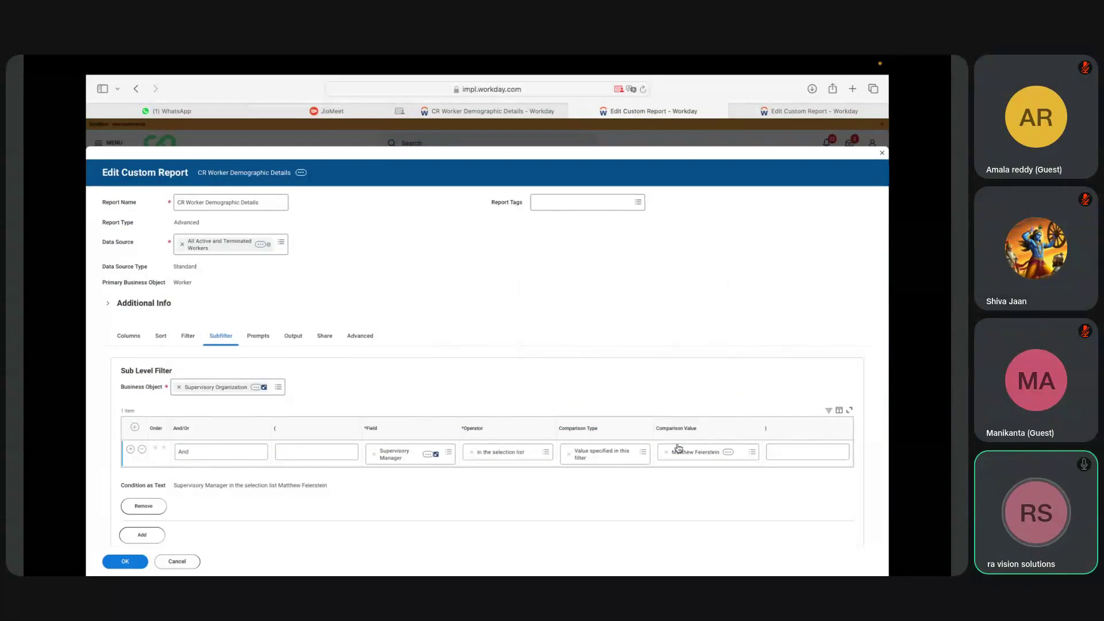
left_click(781, 108)
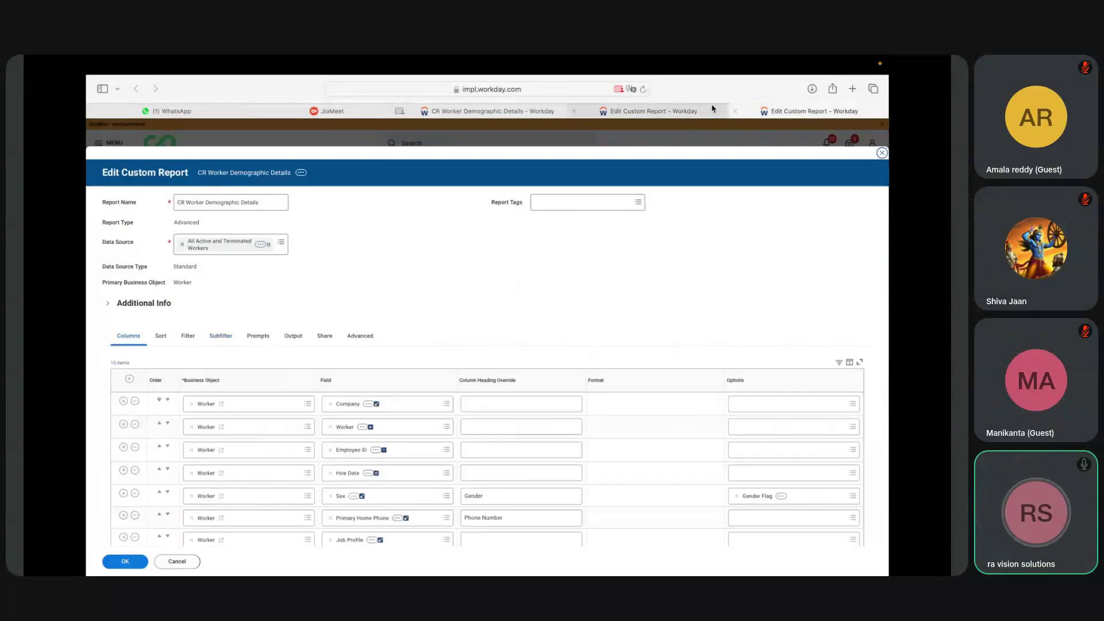
left_click(690, 111)
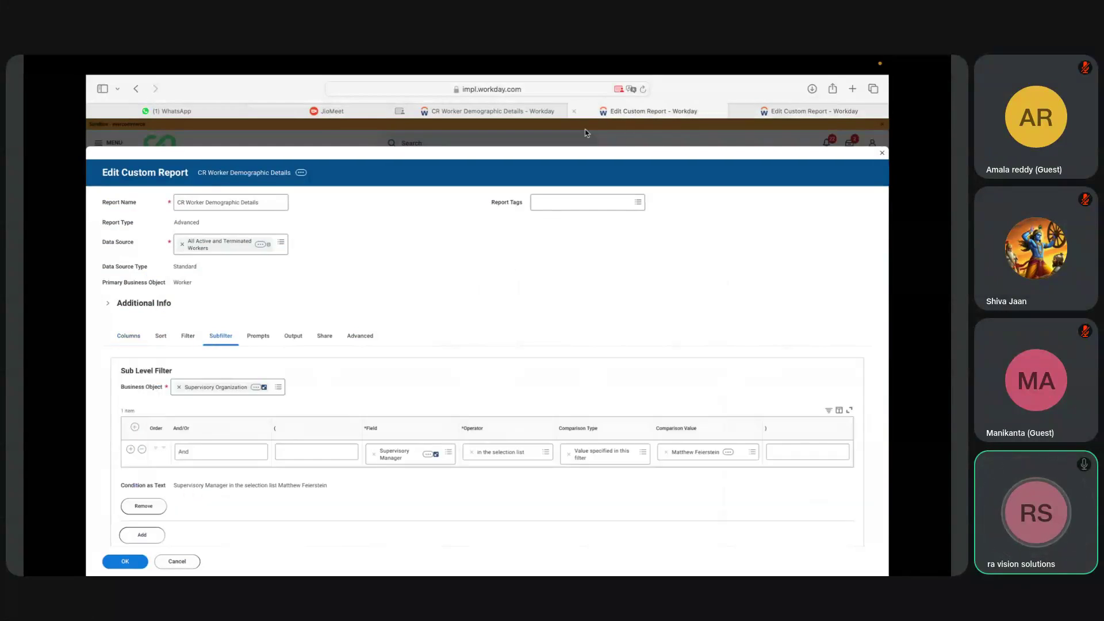
left_click(303, 175)
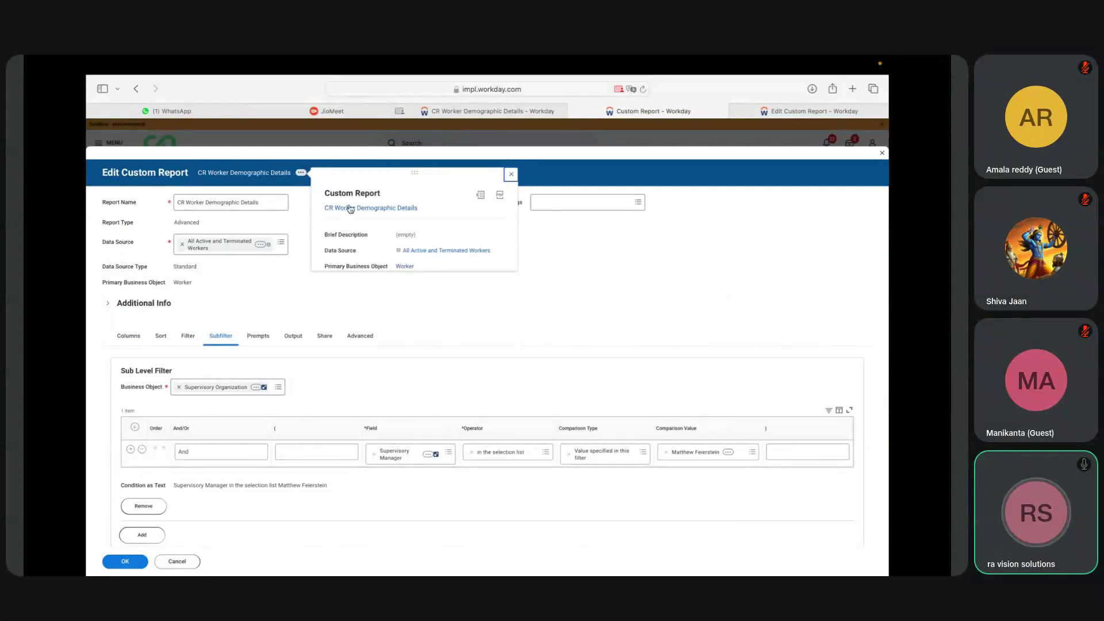
left_click(369, 208, "super")
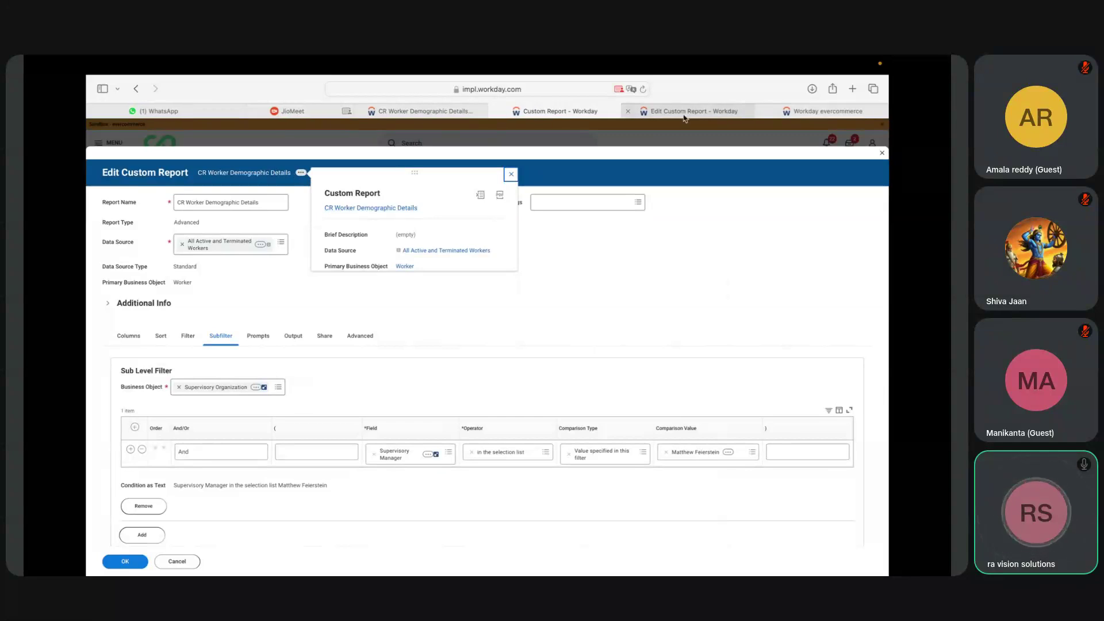
left_click(628, 111)
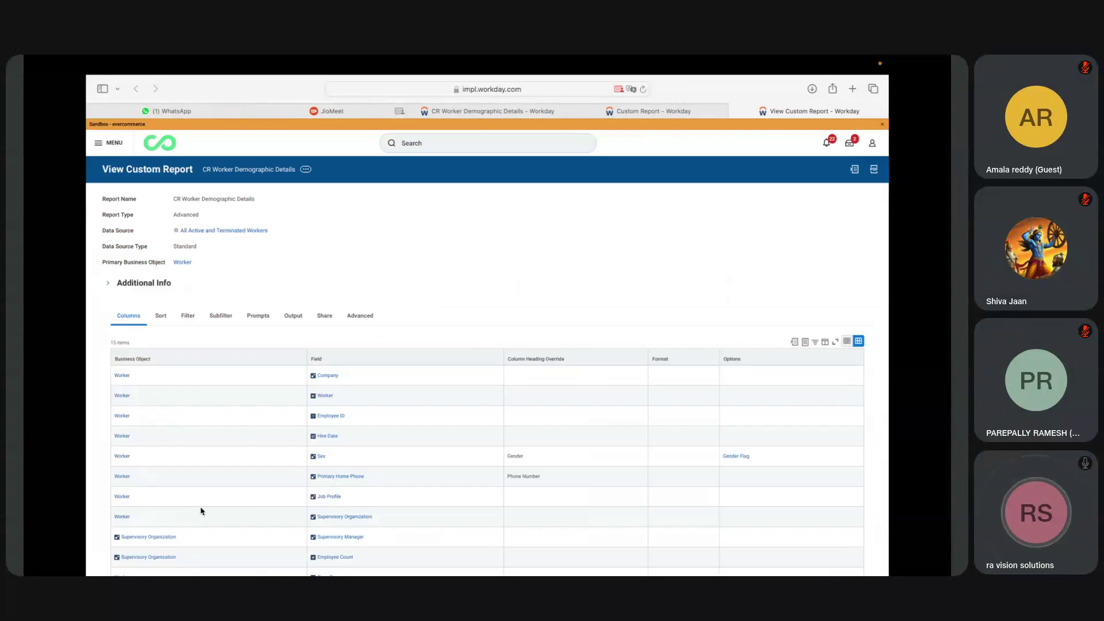
Run the CR Worker Demographic Details report from its View Custom Report page.
left_click(306, 170)
mouse_move(341, 202)
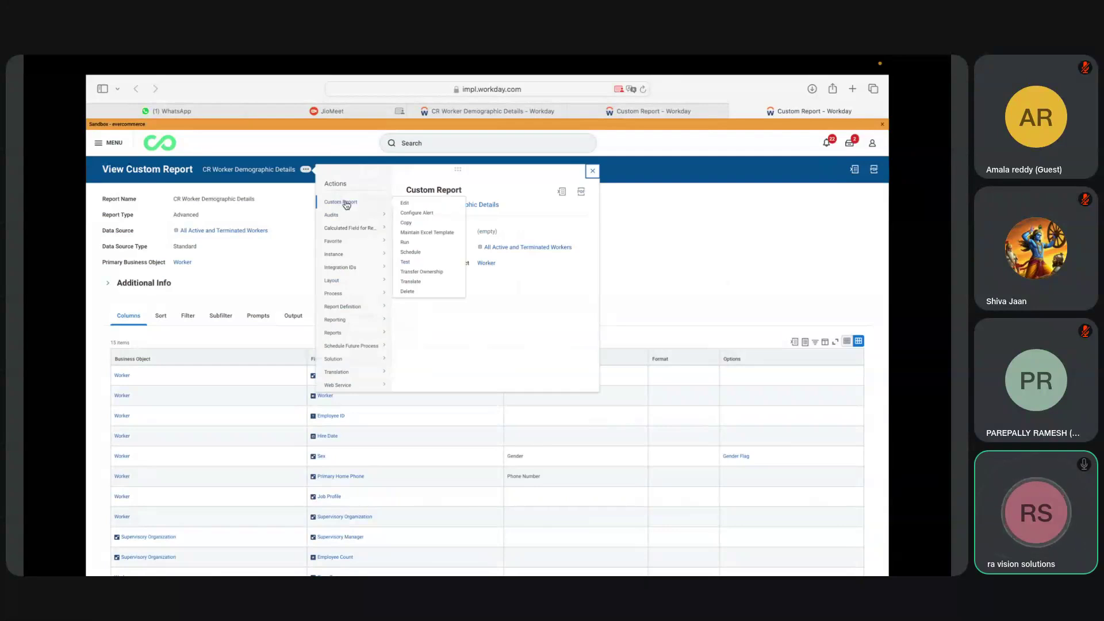
left_click(405, 246)
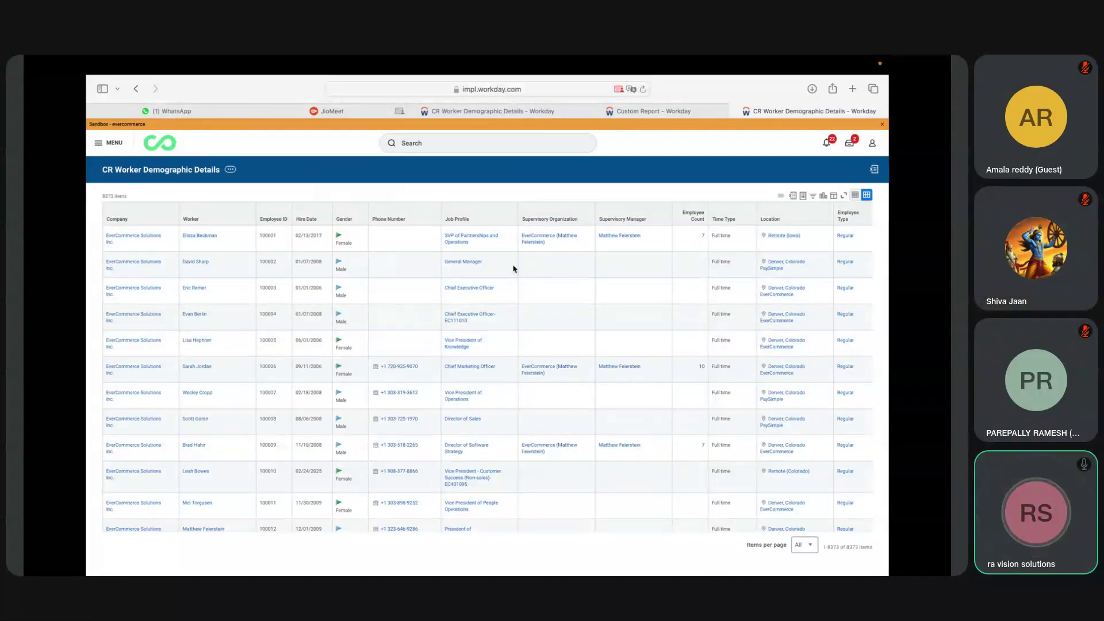
Check the data source in the report's related-actions details and return to the output.
left_click(234, 171)
mouse_move(289, 206)
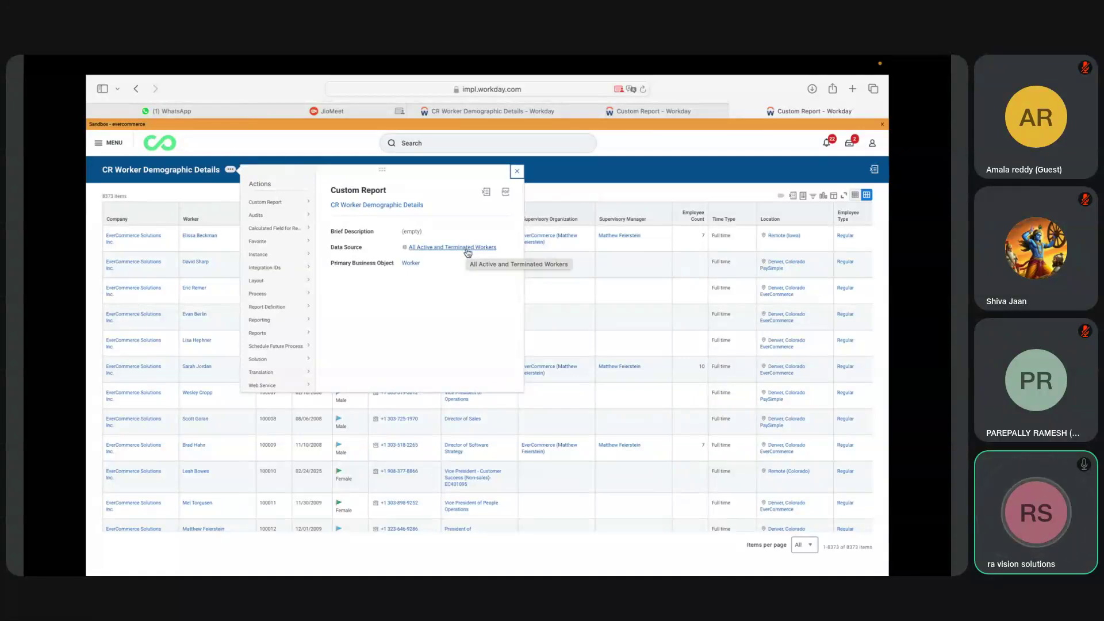
left_click(517, 173)
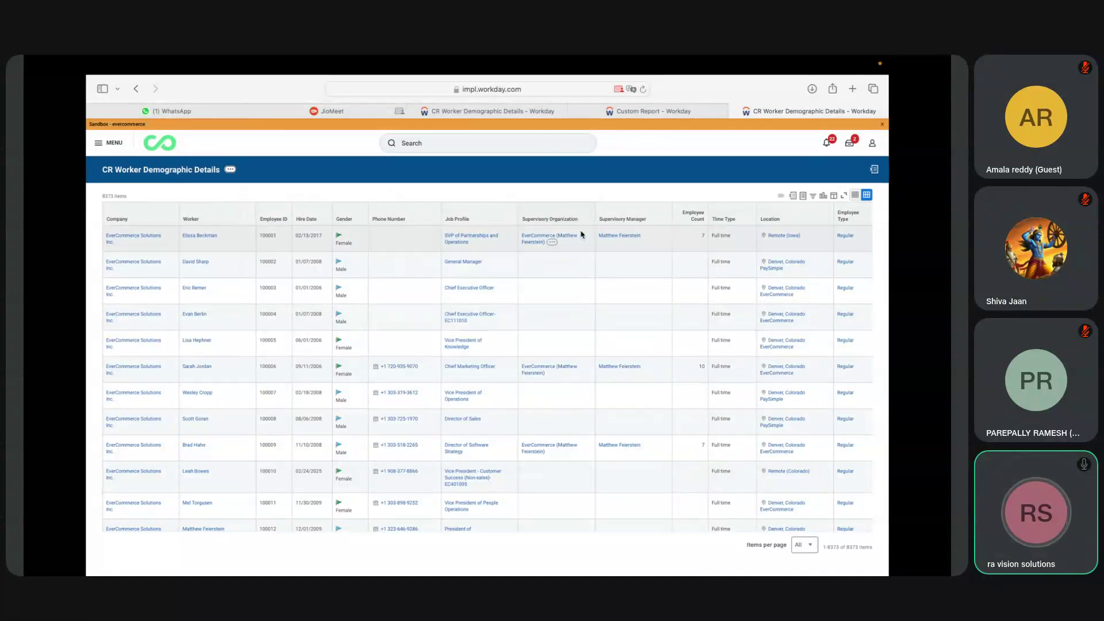
Return to the Edit Custom Report subfilter and replace the Supervisory Manager condition's field with Employee Count.
left_click(660, 115)
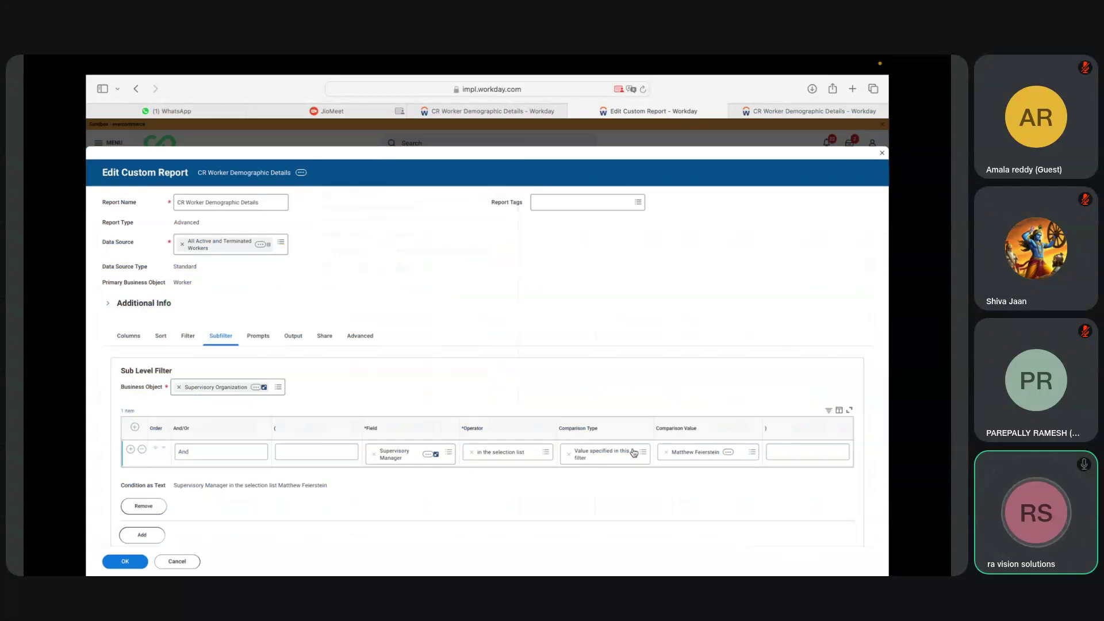
left_click(666, 452)
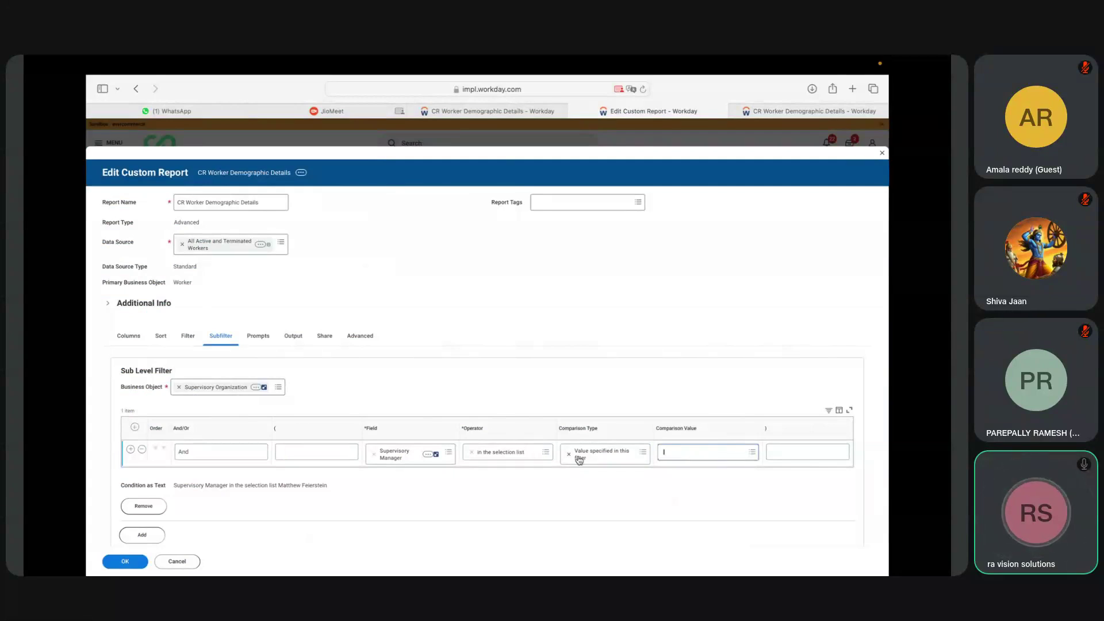
left_click(546, 453)
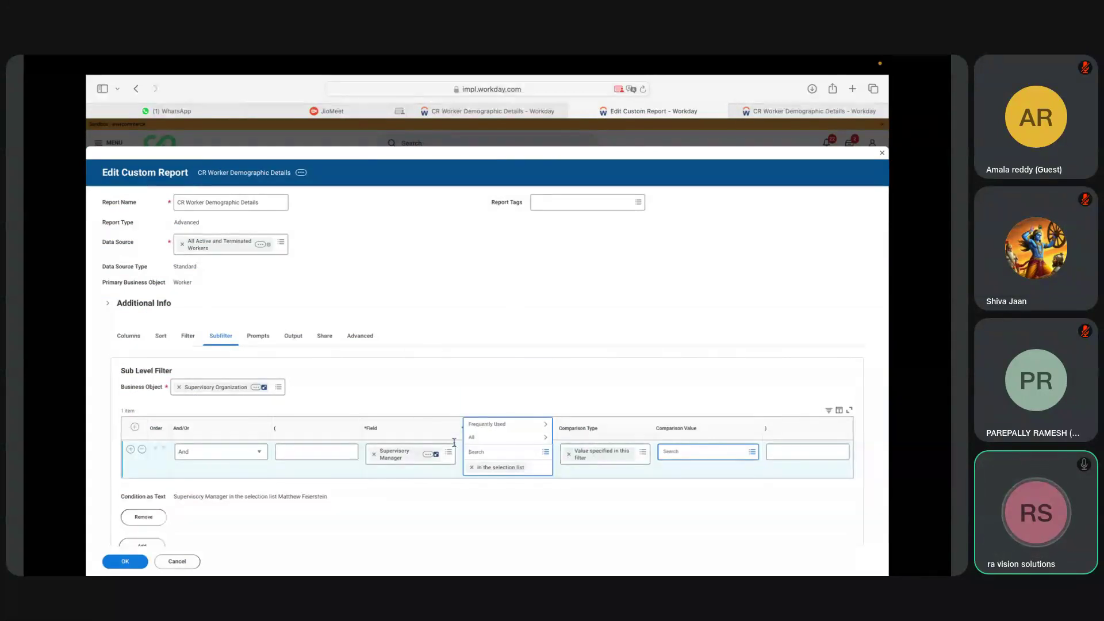
left_click(375, 459)
left_click(447, 452)
left_click(410, 373)
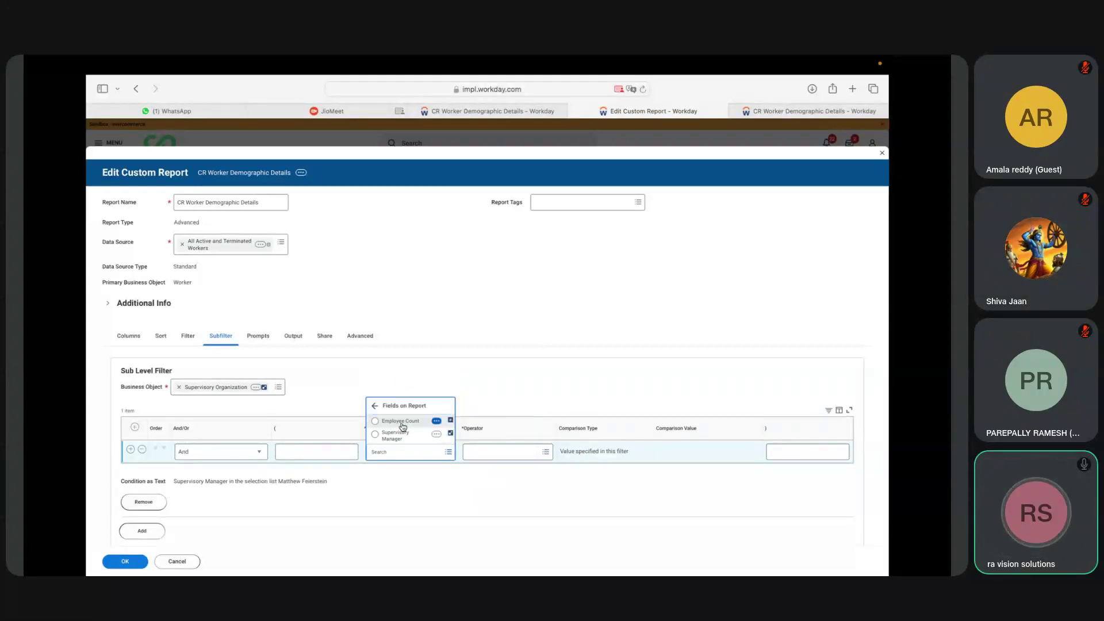
left_click(402, 423)
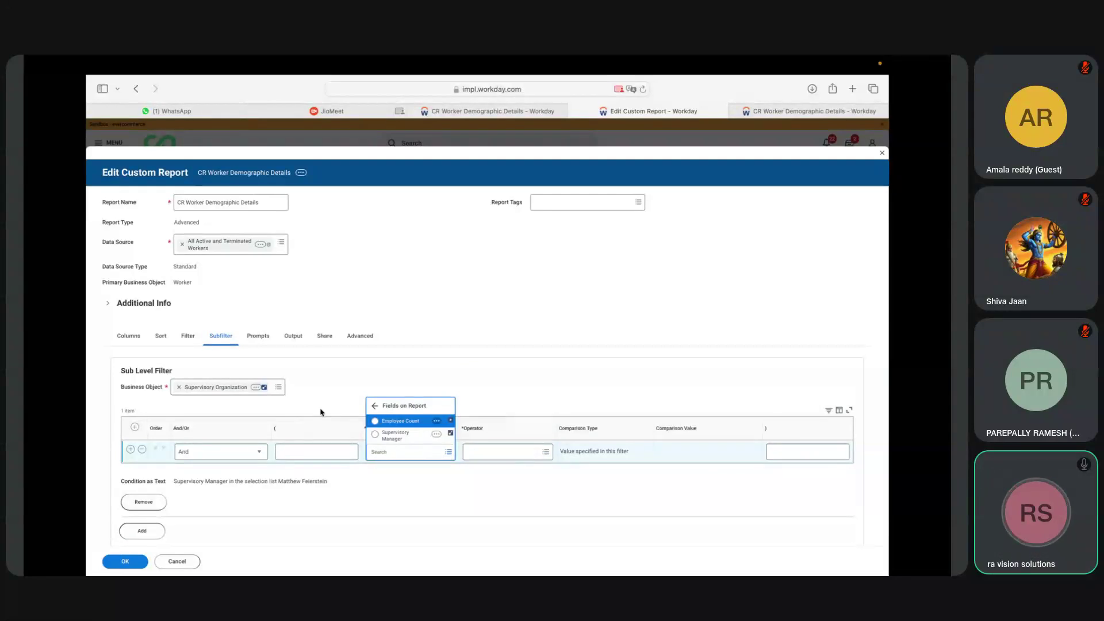
left_click(399, 423)
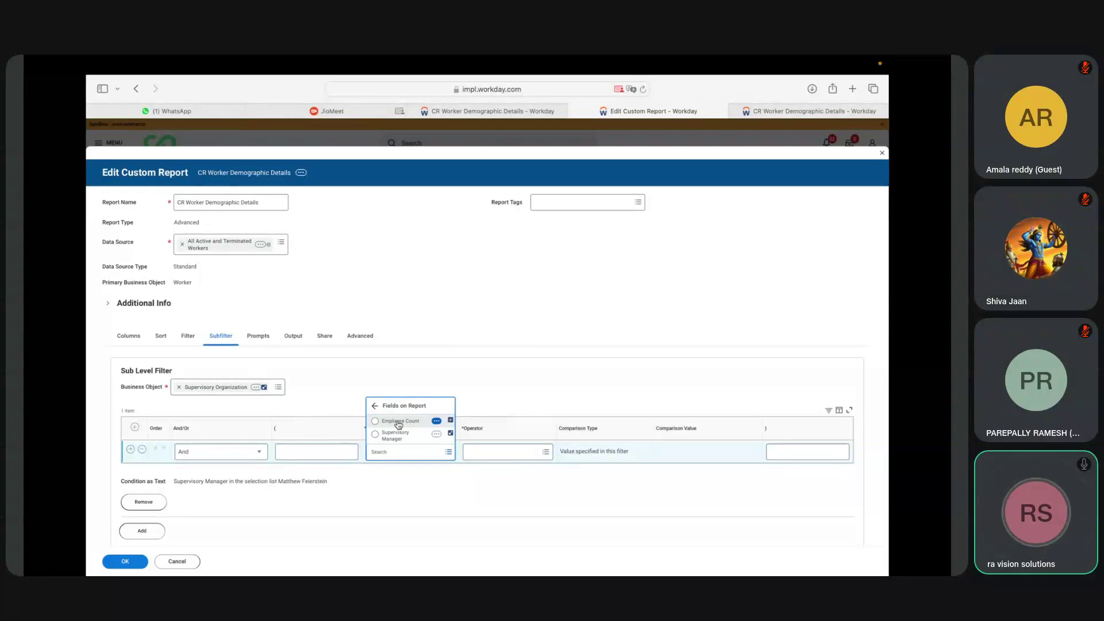
Set the Employee Count subfilter condition to equal to 5.
left_click(545, 453)
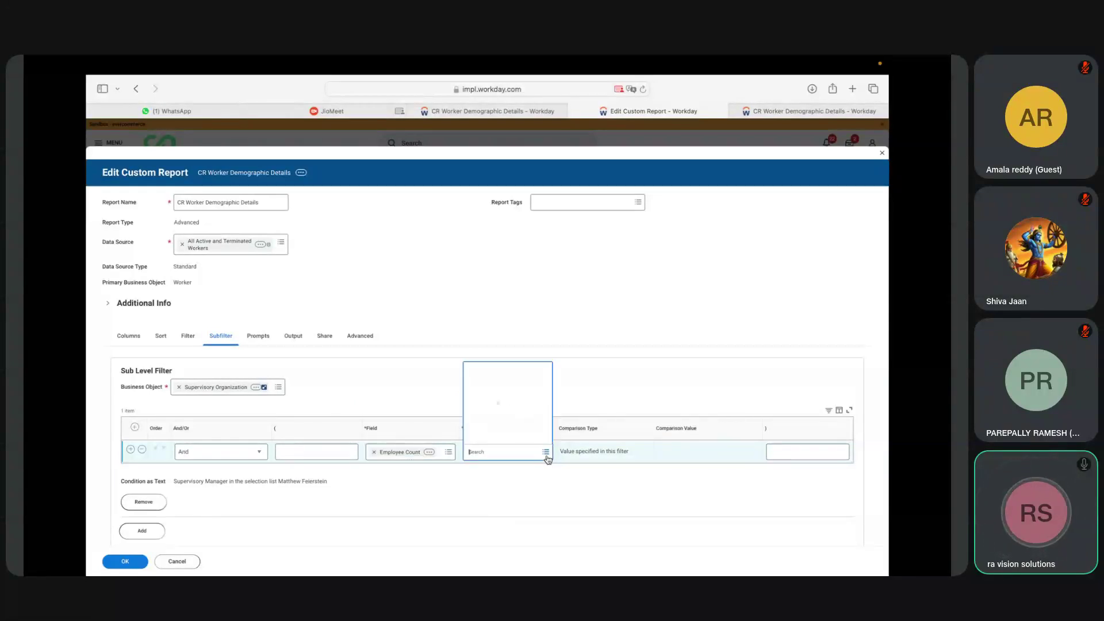
left_click(488, 424)
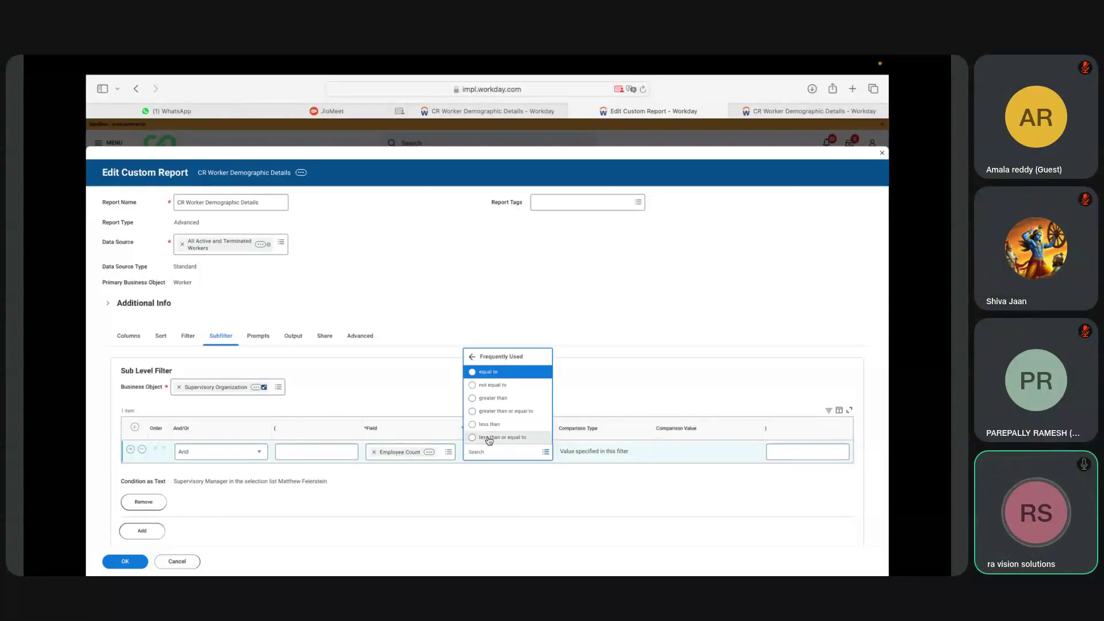
left_click(489, 373)
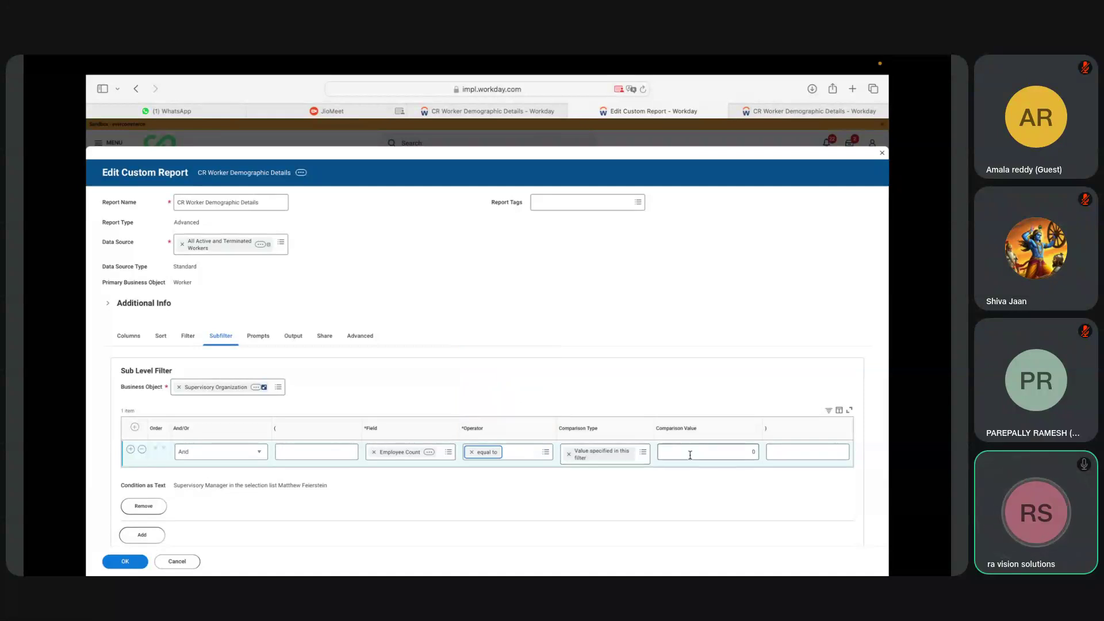
left_click(747, 455)
type("5")
left_click(426, 492)
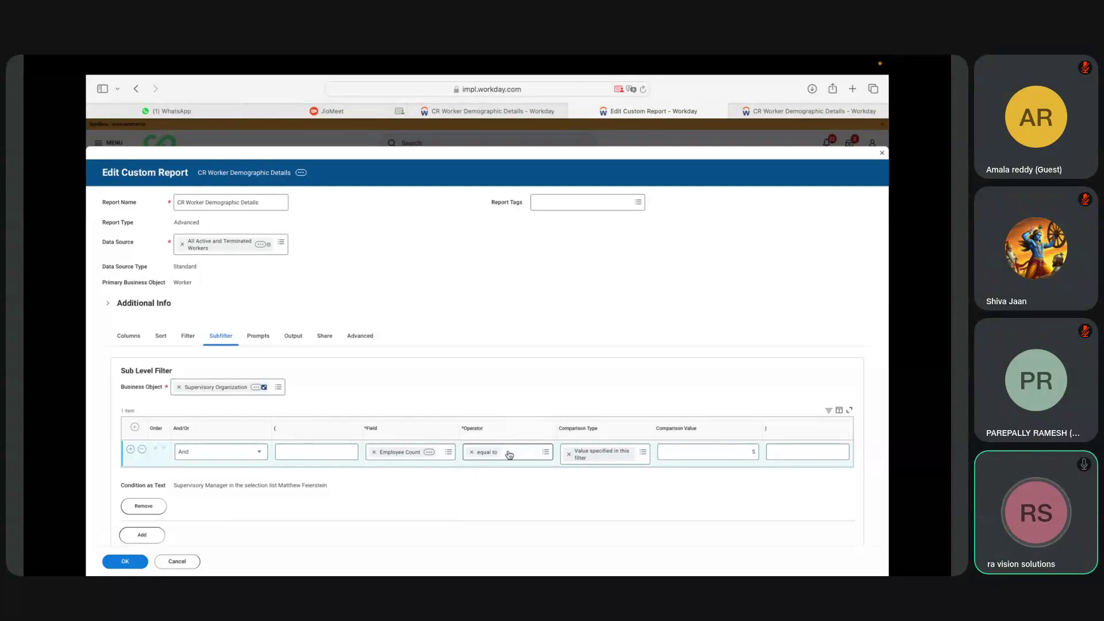
Save the CR Worker Demographic Details report definition despite the alert and run the report.
left_click(111, 560)
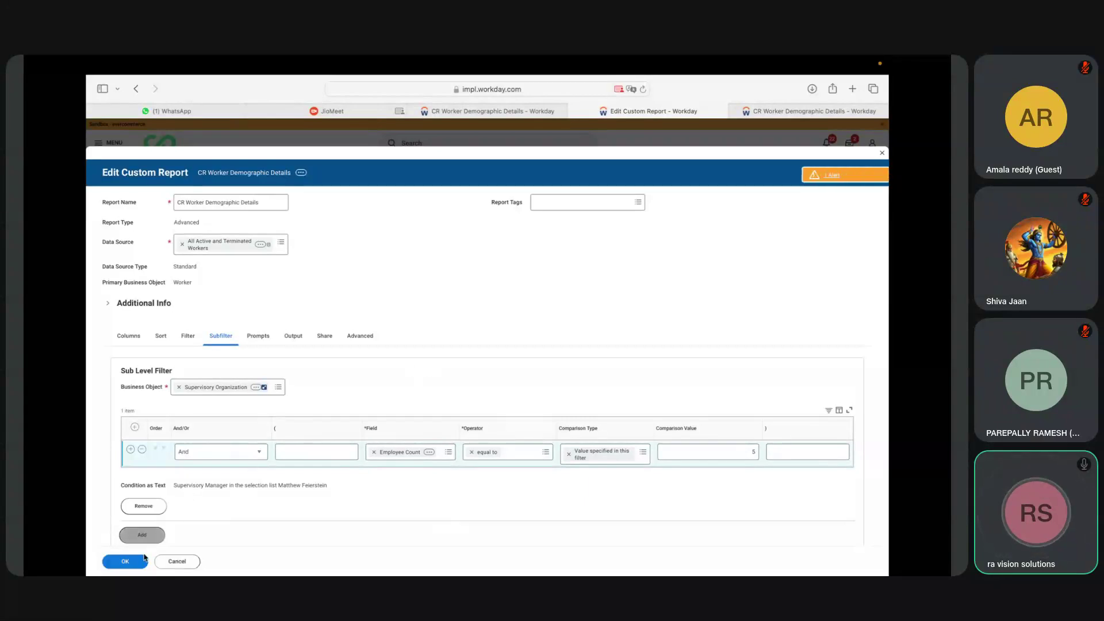
left_click(137, 562)
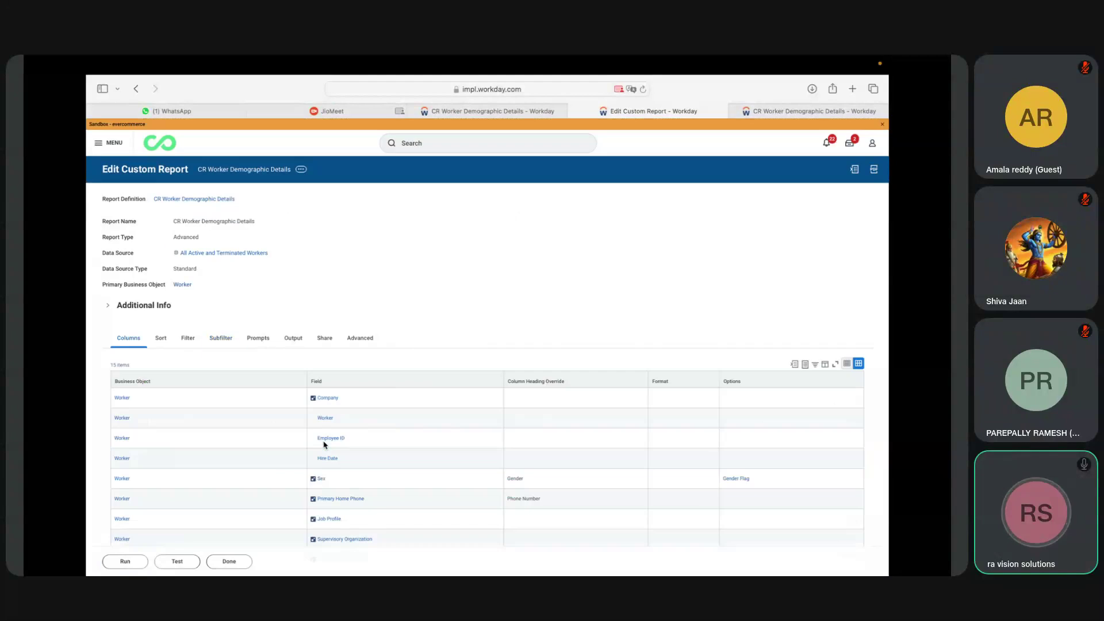
left_click(125, 562)
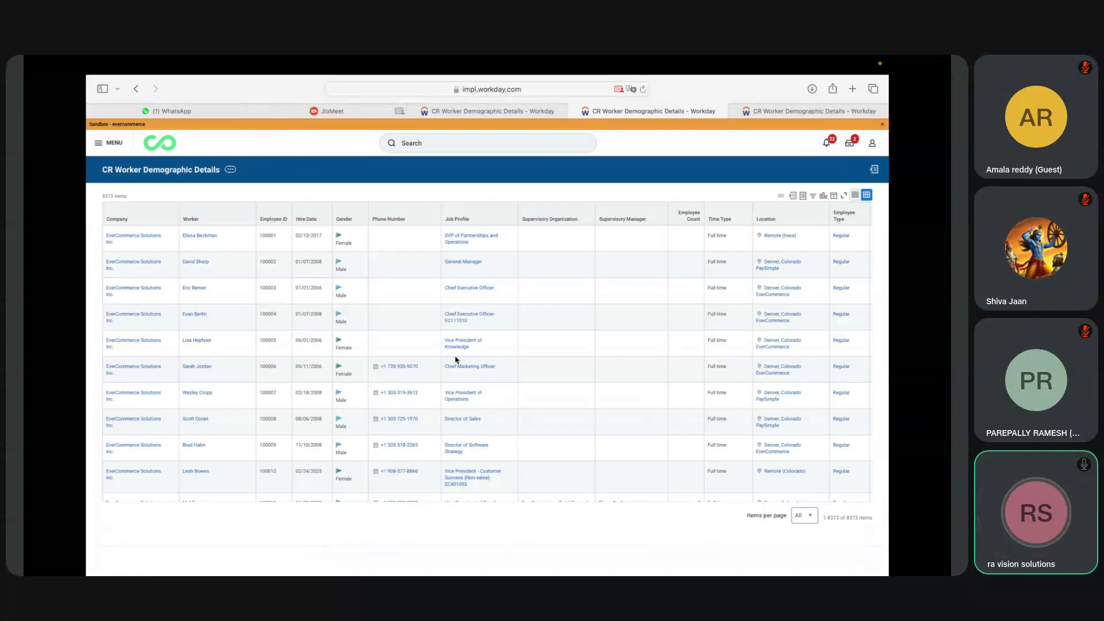
Examine which output rows have Supervisory Organization, Supervisory Manager and Employee Count values under the subfilter.
left_click(660, 256)
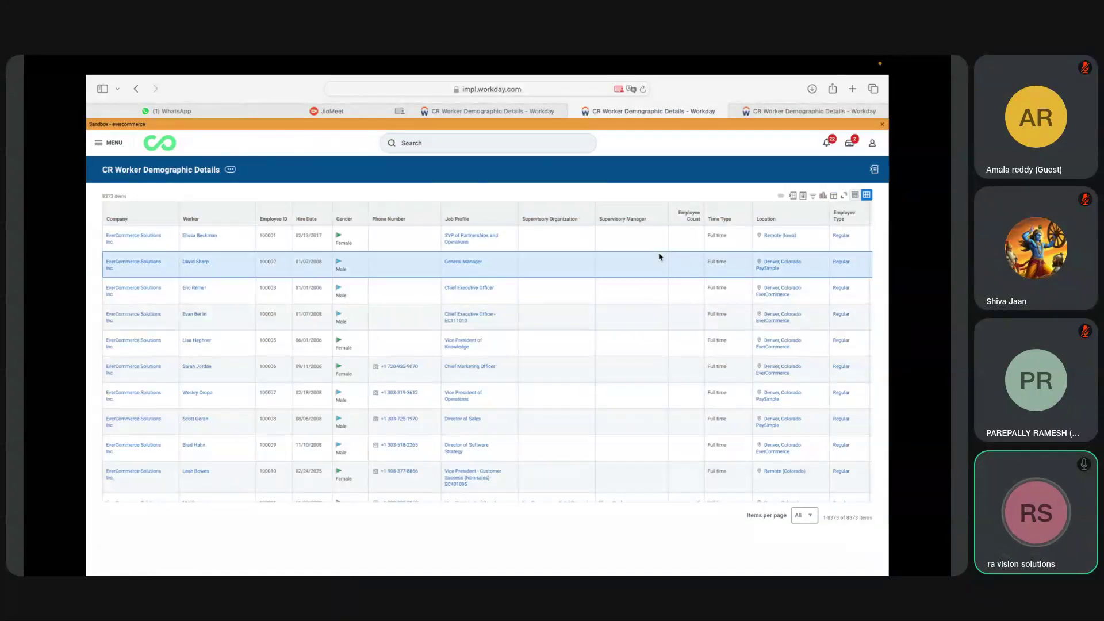
left_click(690, 239)
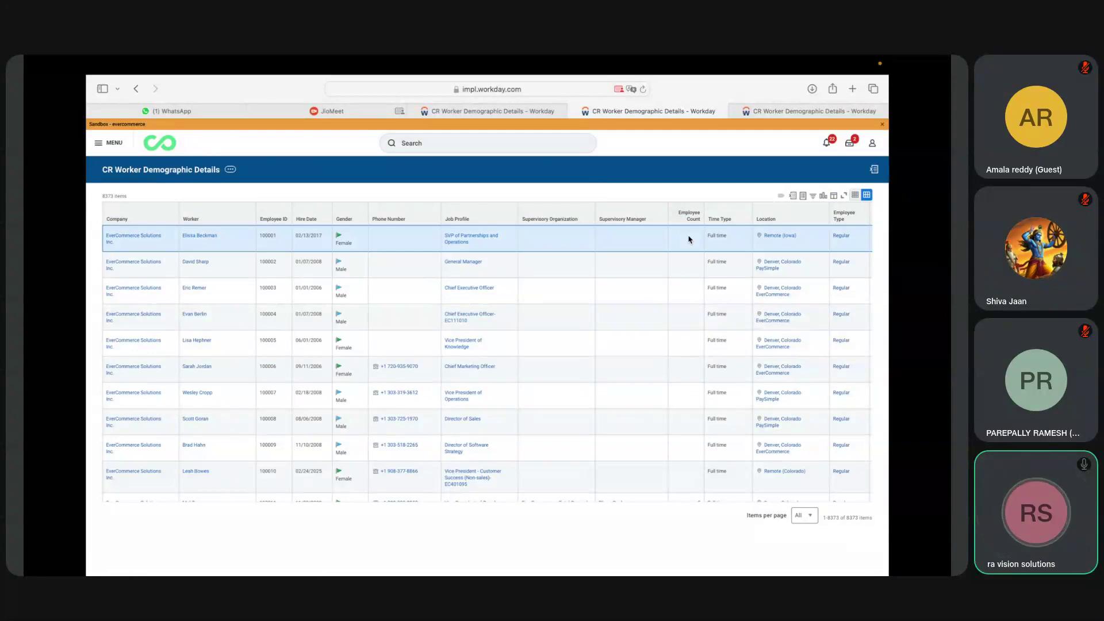
scroll(689, 239, "down", 10)
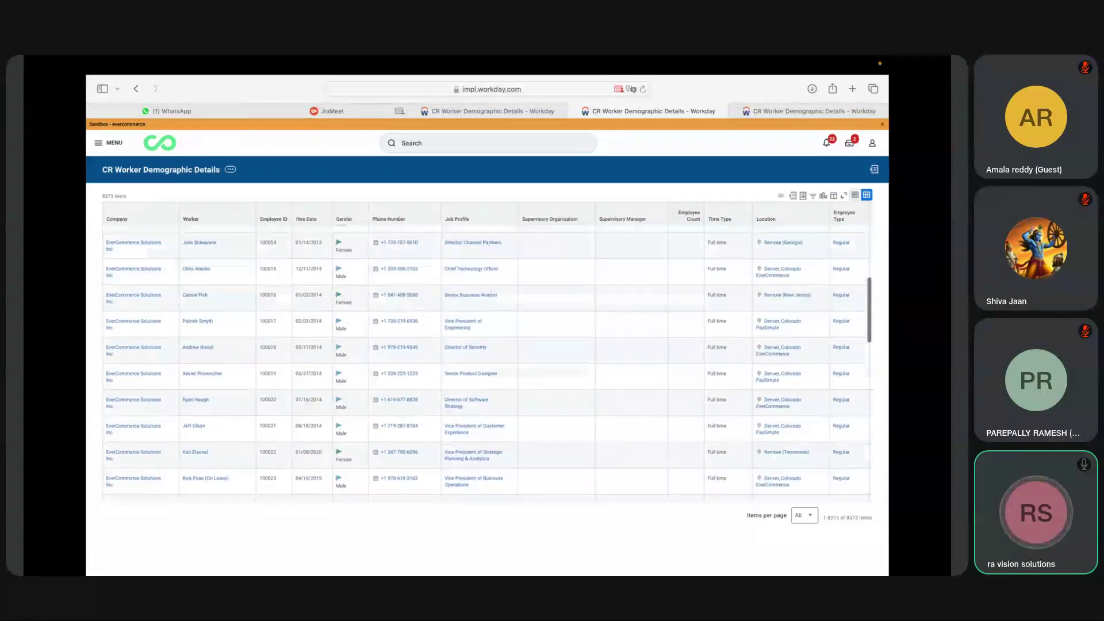
scroll(690, 300, "up", 5)
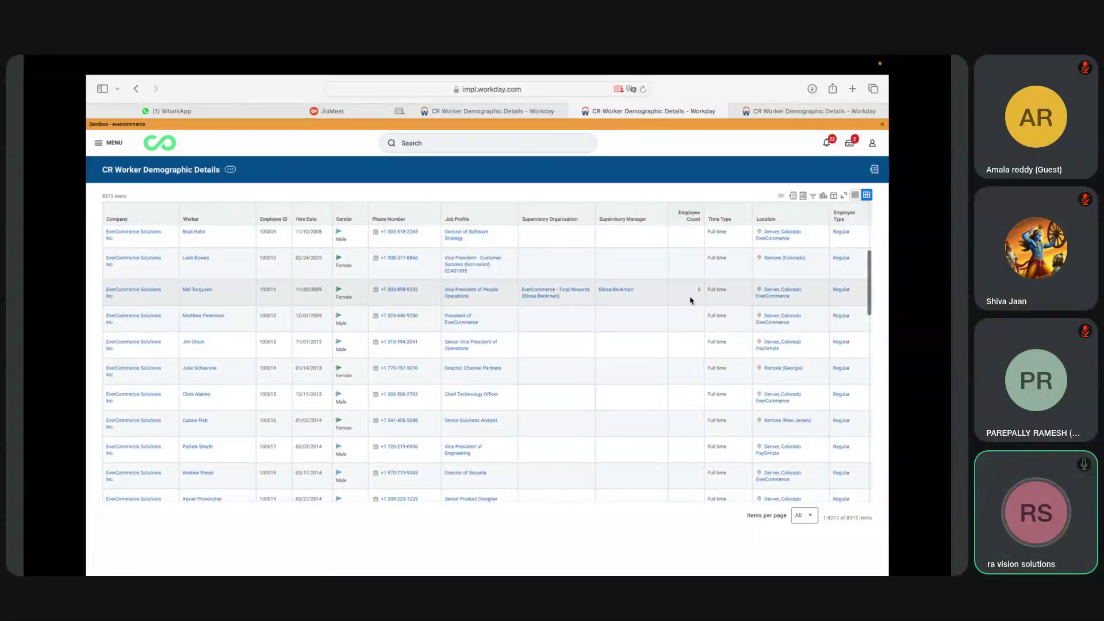
left_click(697, 292)
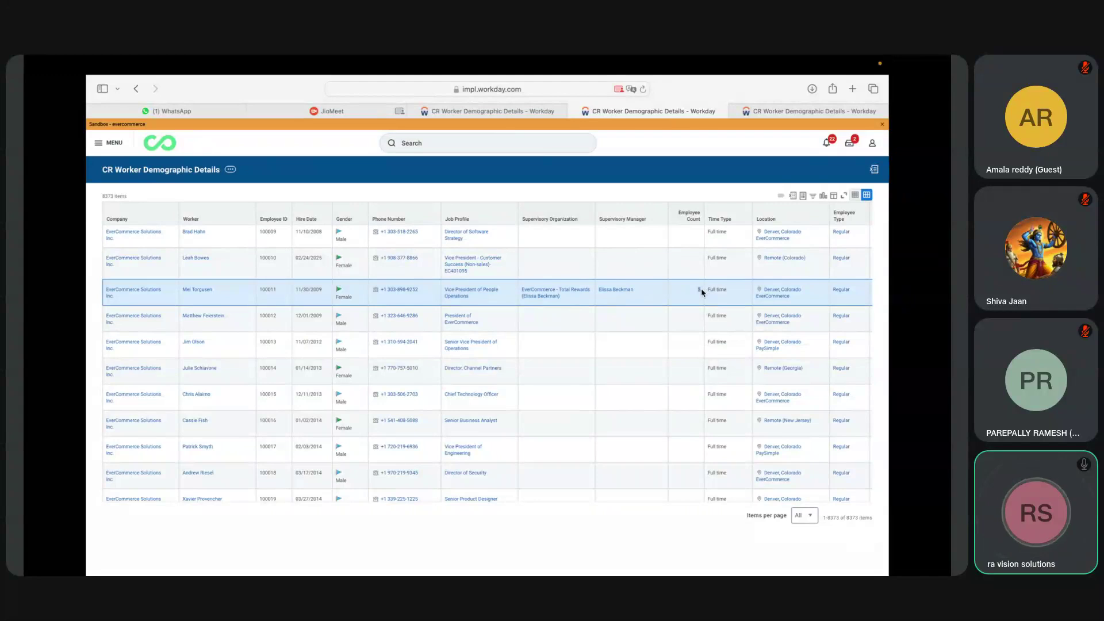
scroll(702, 292, "down", 8)
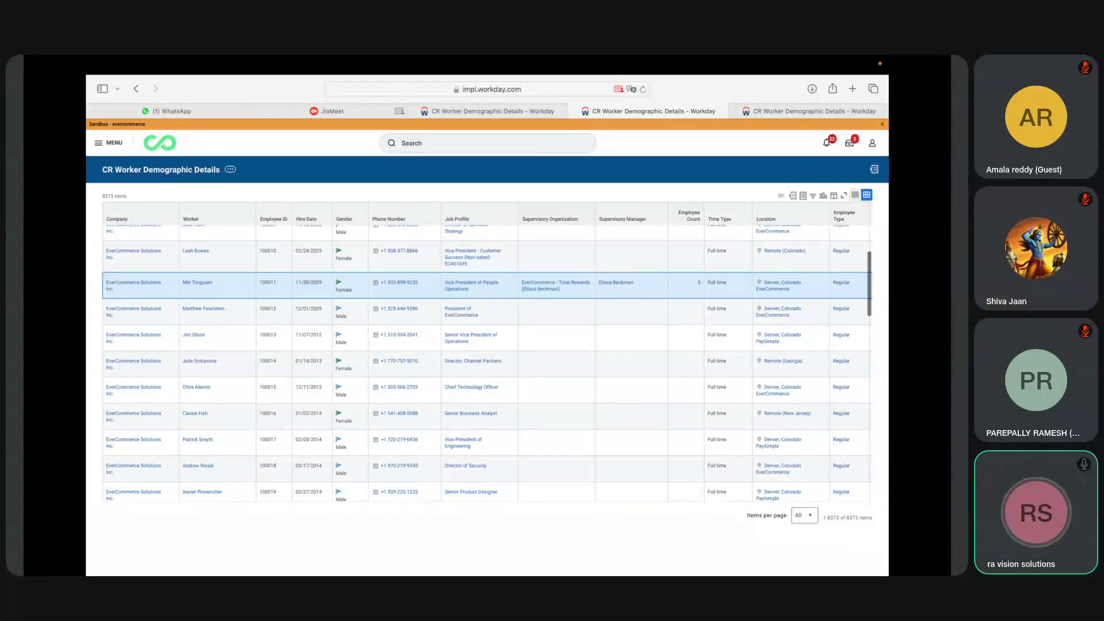
scroll(673, 382, "down", 1)
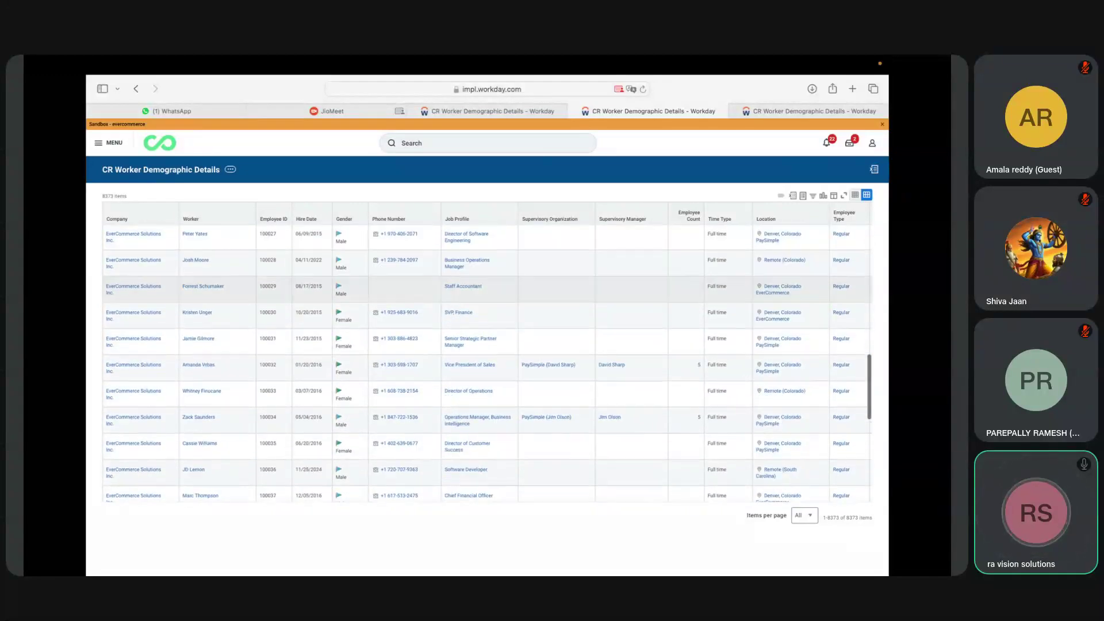
left_click(689, 424)
scroll(690, 423, "down", 10)
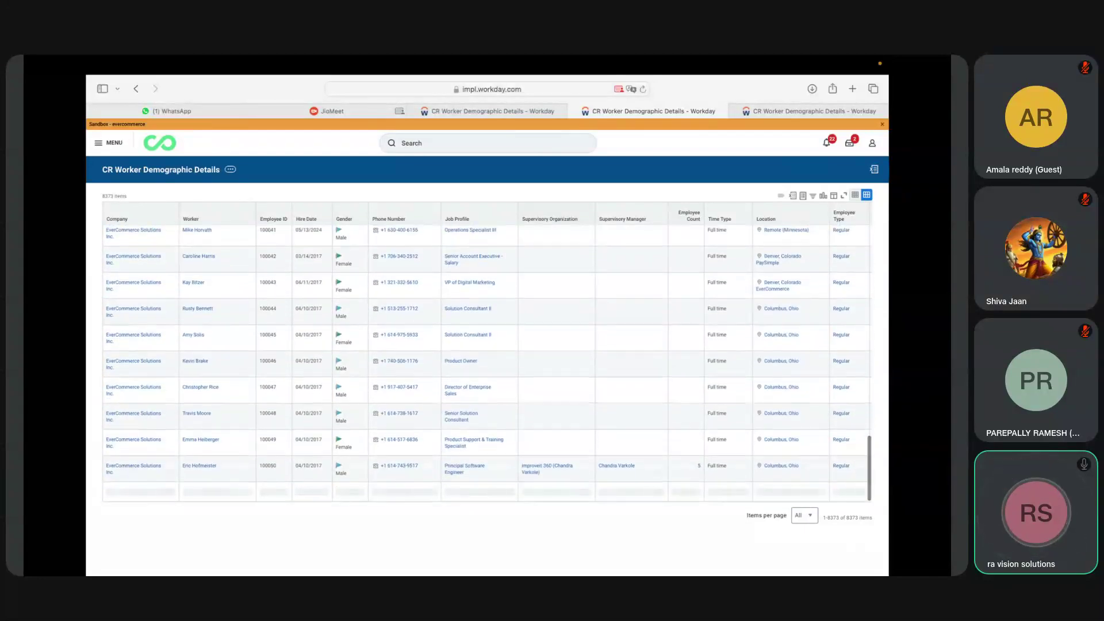
scroll(487, 365, "up", 3)
scroll(487, 364, "up", 15)
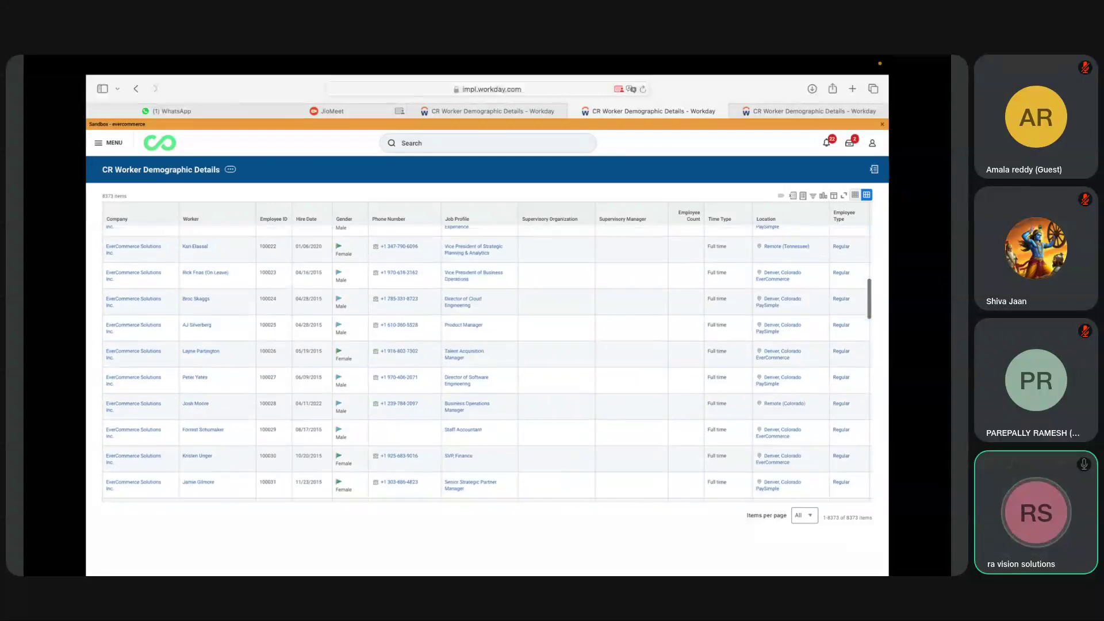
scroll(641, 370, "up", 2)
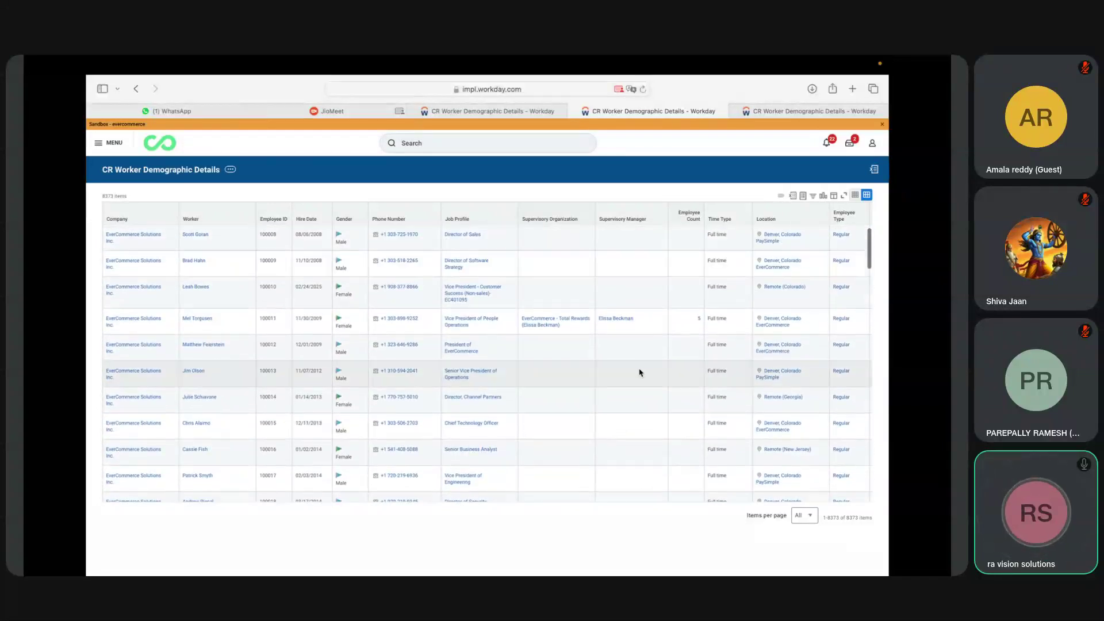
Check the report's data source and primary business object in its related-actions details, and return to a row with an Employee Count value.
left_click(230, 171)
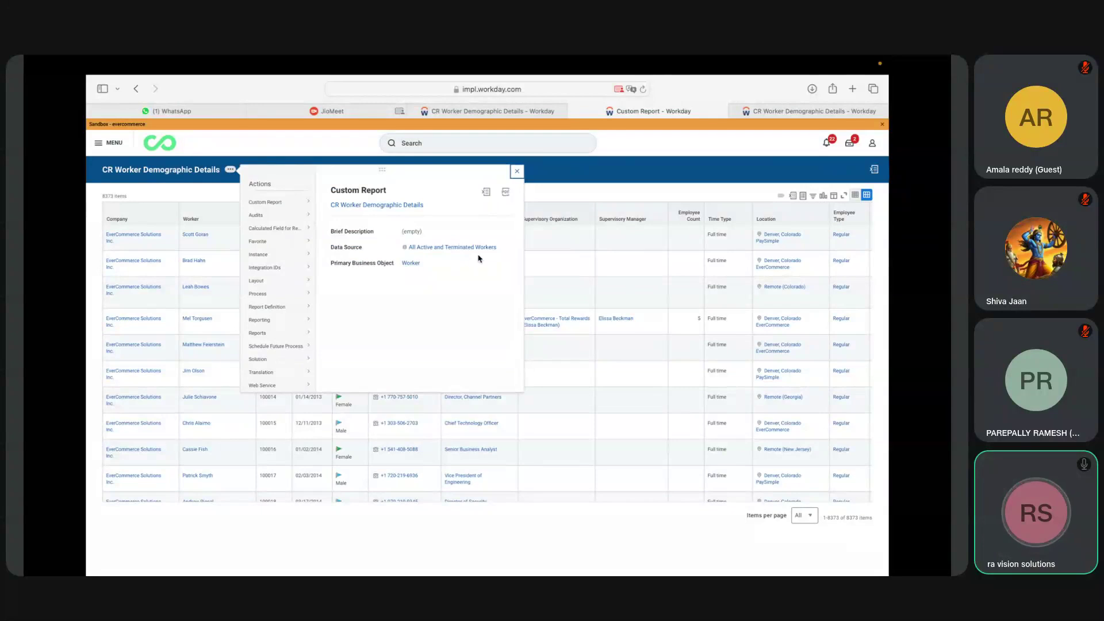
left_click(604, 264)
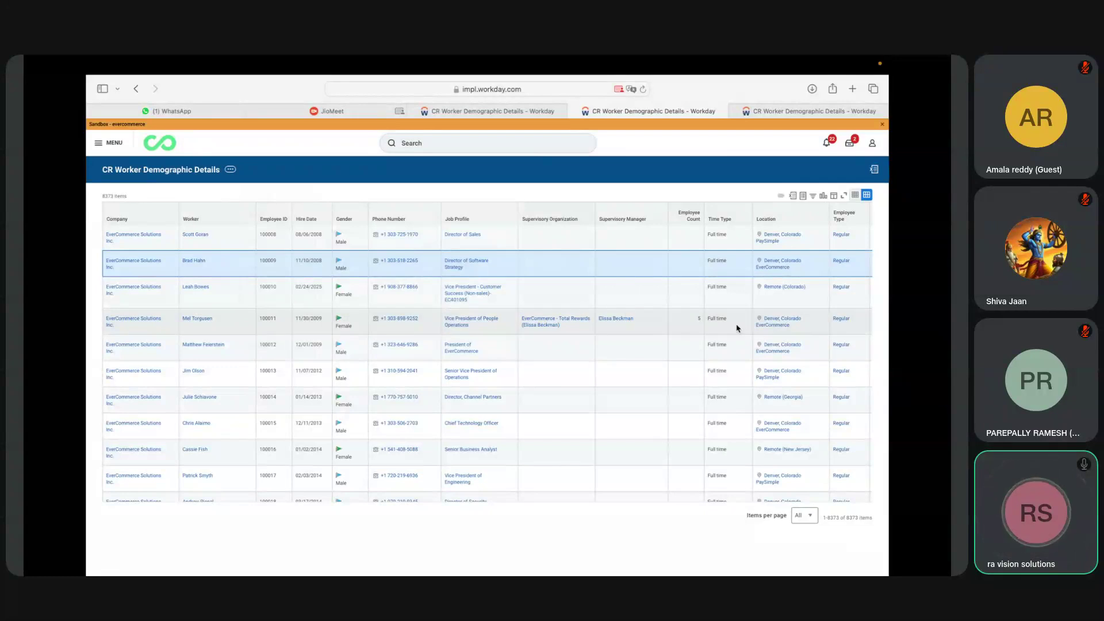
left_click(700, 321)
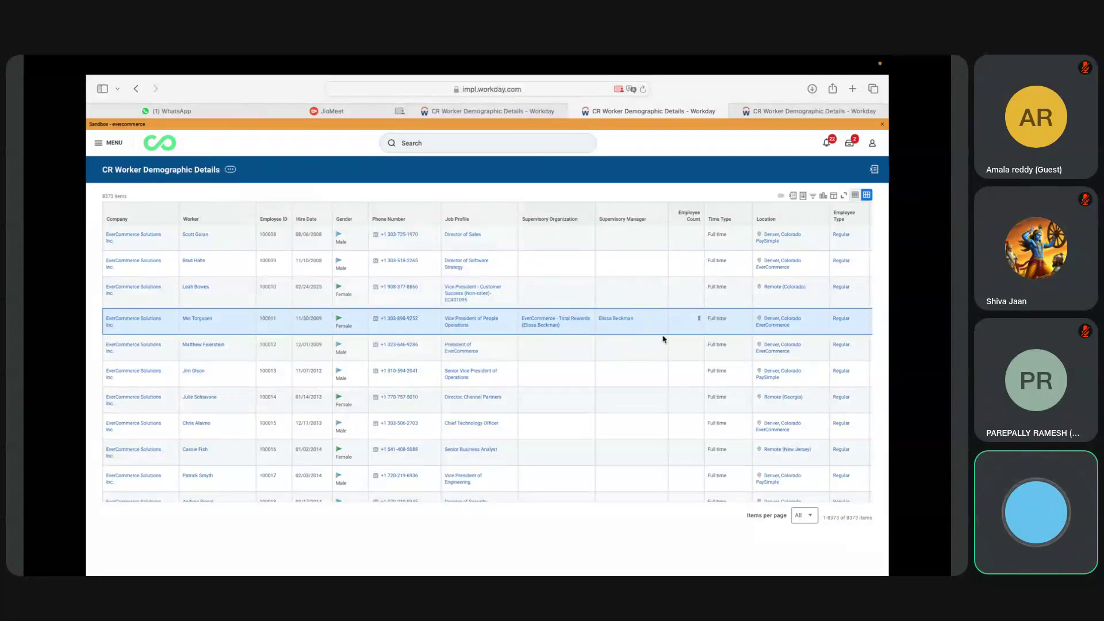
Open the Employee Count column options, enter 0 as the filter value and inspect the available filter conditions.
double_click(696, 323)
left_click(694, 222)
left_click(693, 322)
type("0")
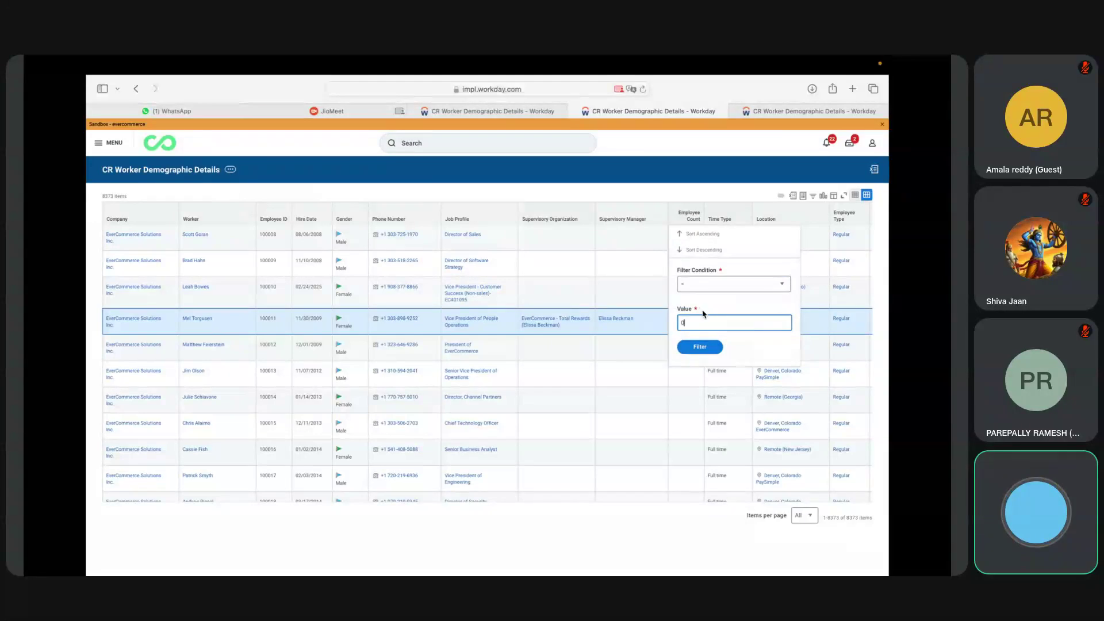
left_click(718, 286)
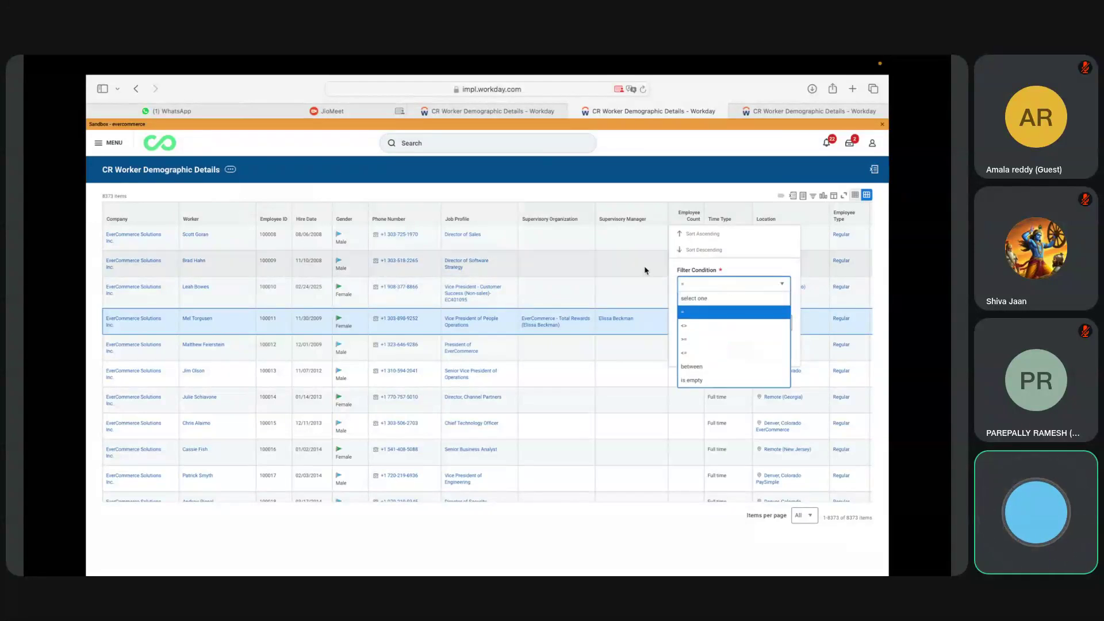
key("Escape")
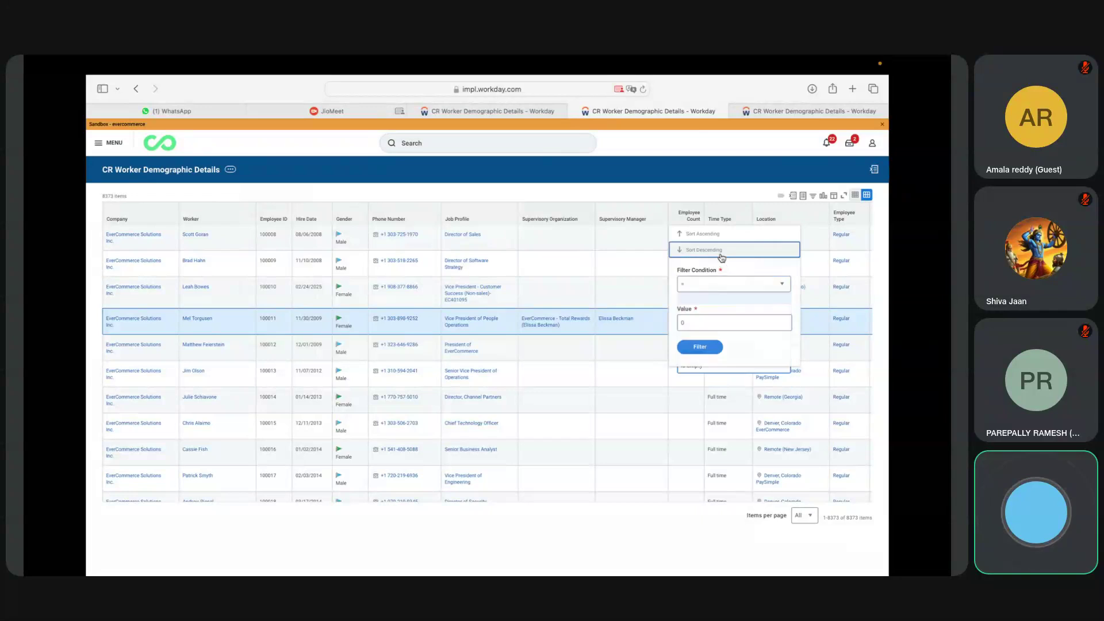
Sort the report output by Employee Count in descending order and review the Employee Count values down the rows.
key("Escape")
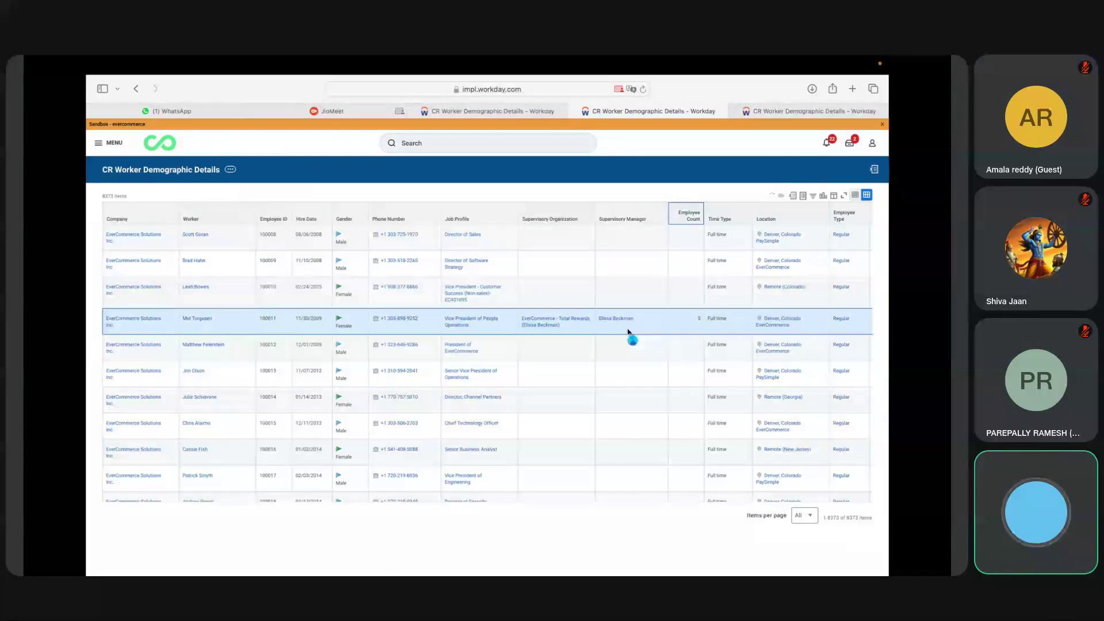
mouse_move(630, 323)
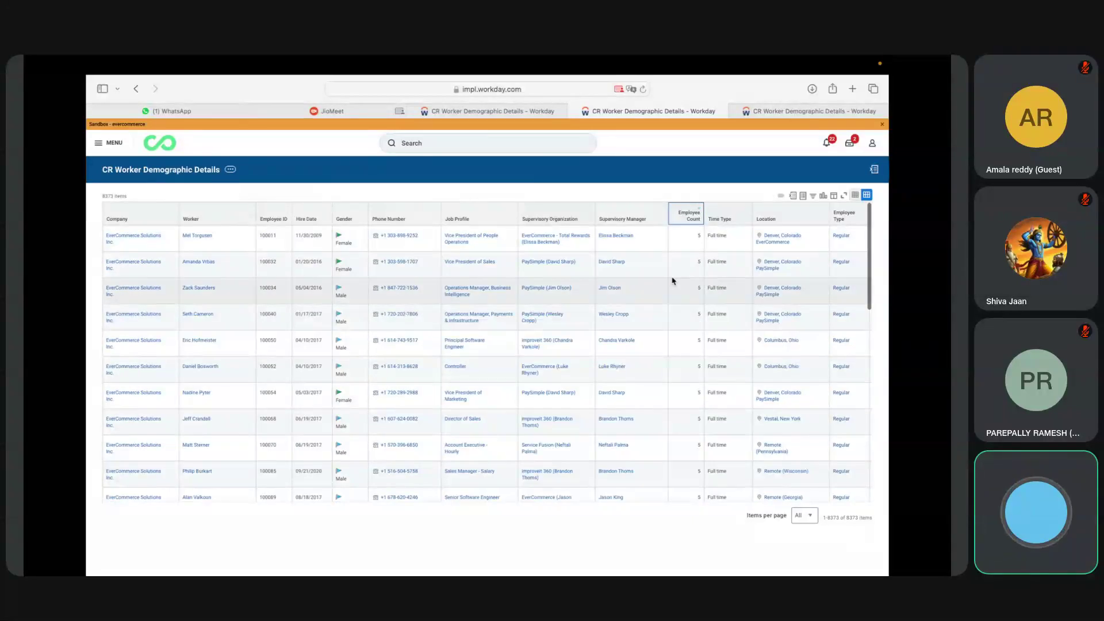
scroll(678, 290, "down", 5)
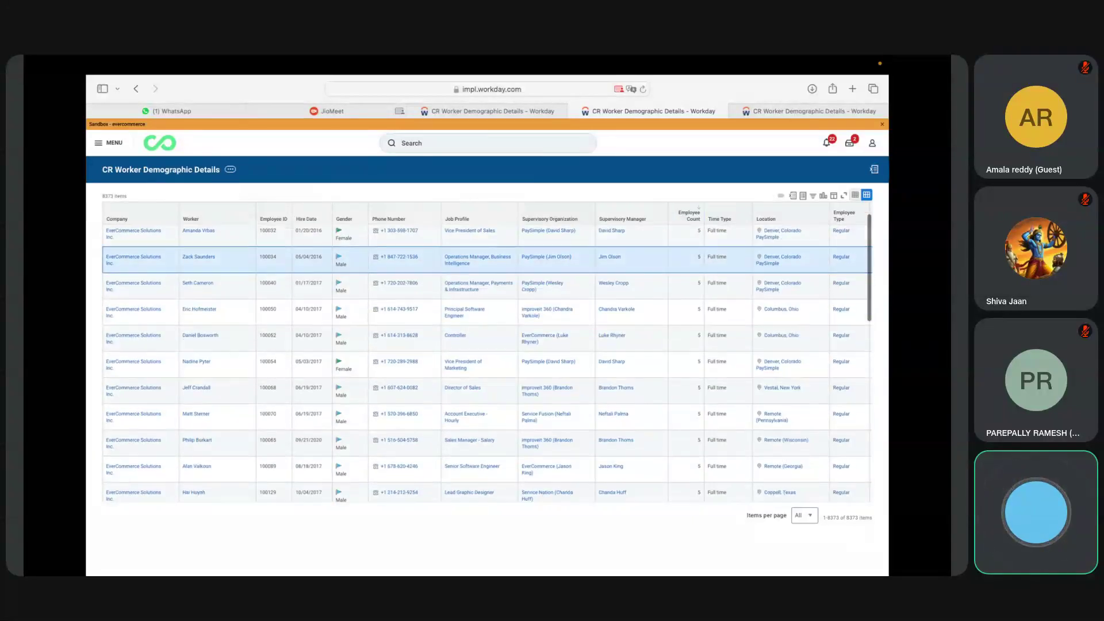
scroll(678, 282, "down", 10)
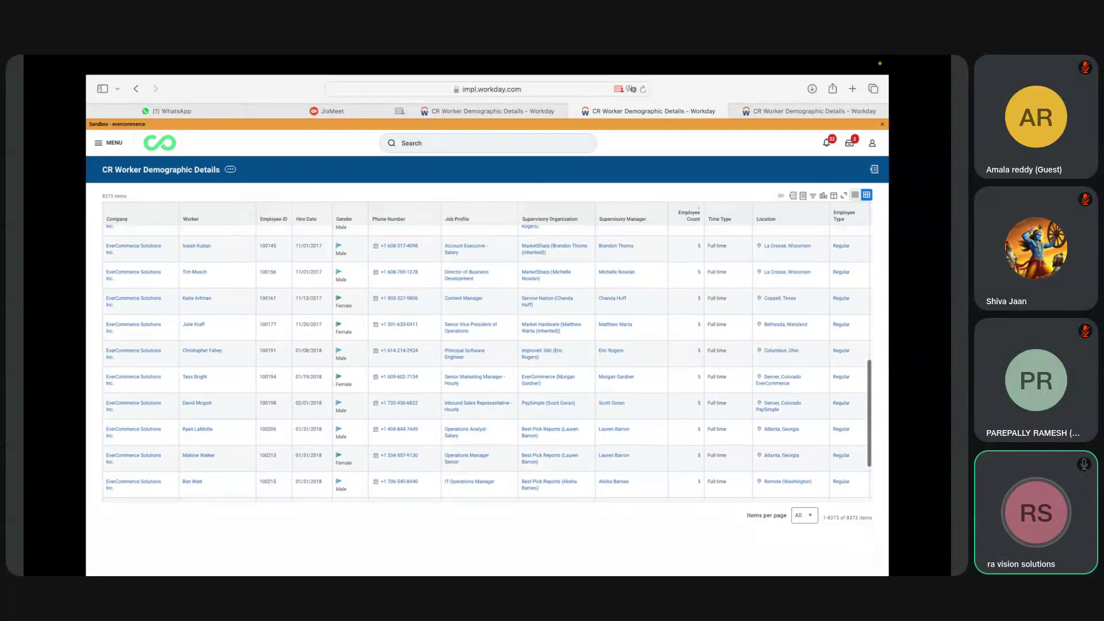
scroll(487, 362, "down", 5)
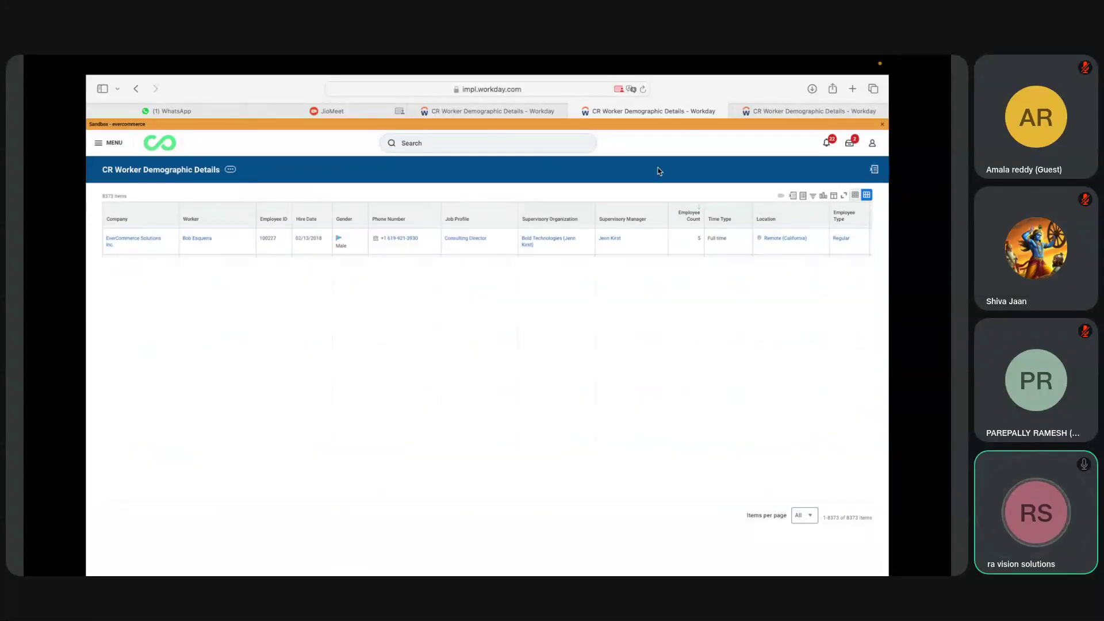
scroll(700, 246, "up", 5)
scroll(489, 364, "up", 5)
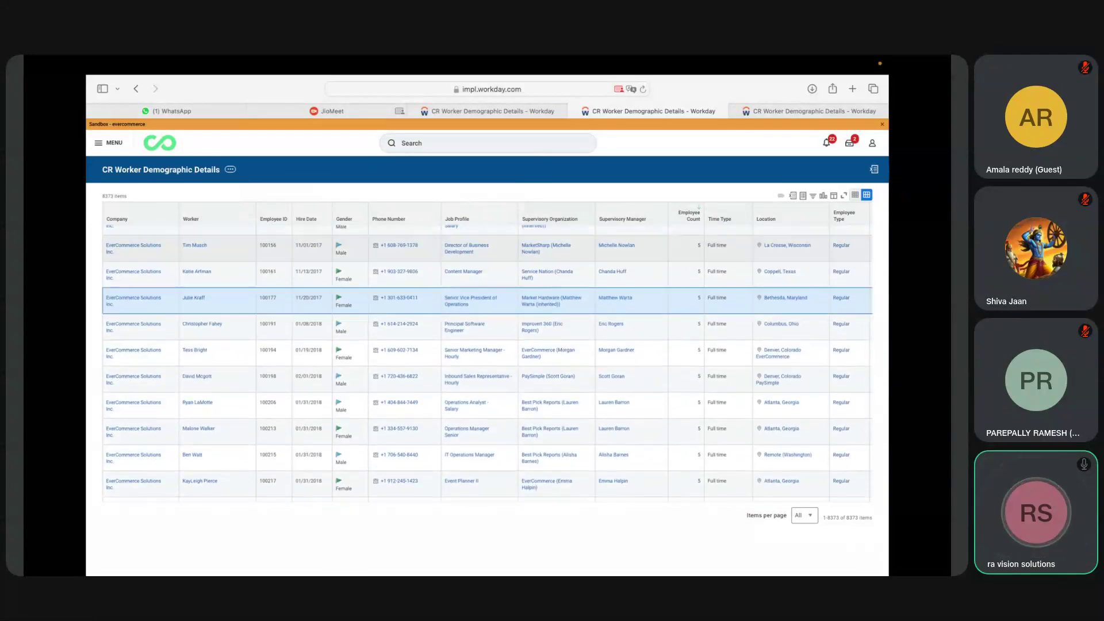
Open the CR Worker Demographic Details custom report for editing from its related actions.
scroll(487, 365, "up", 5)
scroll(487, 365, "up", 3)
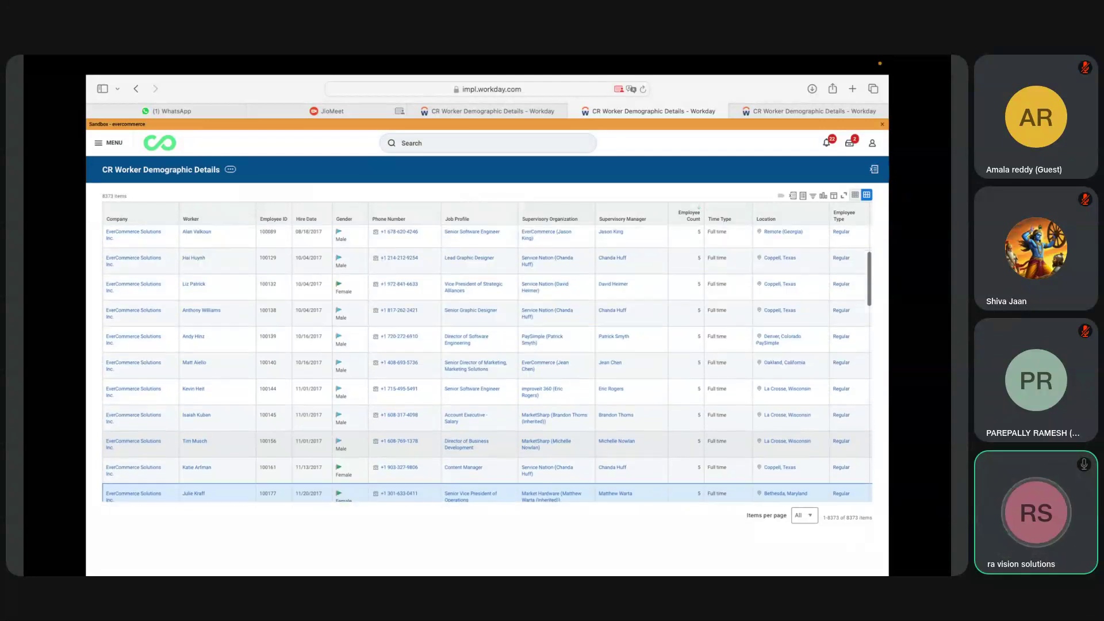
left_click(230, 169)
mouse_move(294, 217)
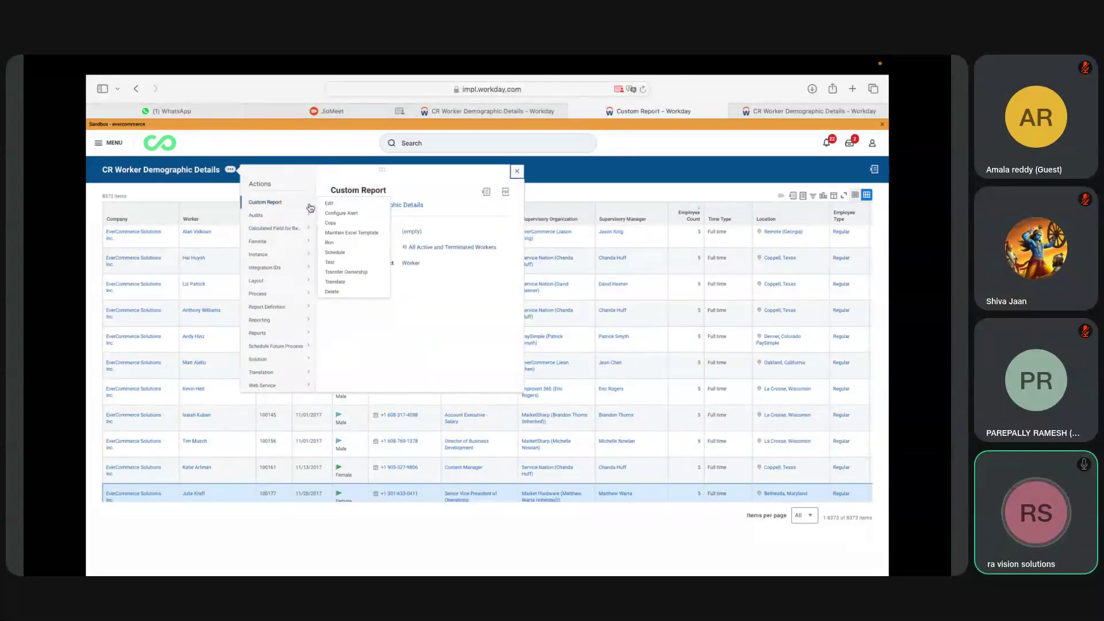
left_click(333, 204)
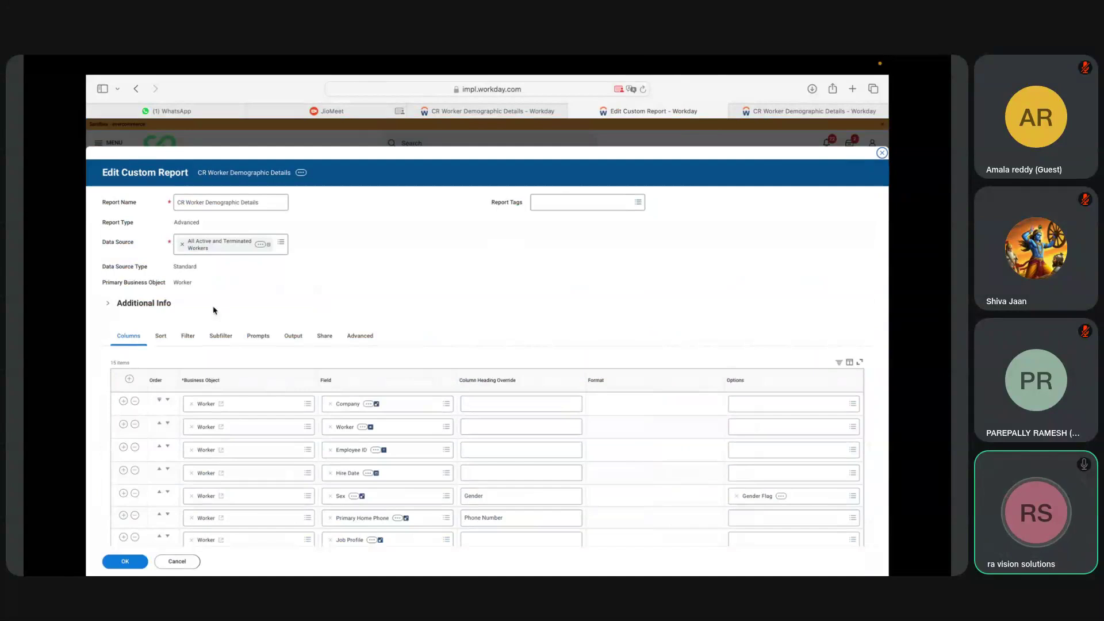
Compare the report's filter and subfilter settings and inspect all comparison types for the Employee Count subfilter condition.
left_click(220, 337)
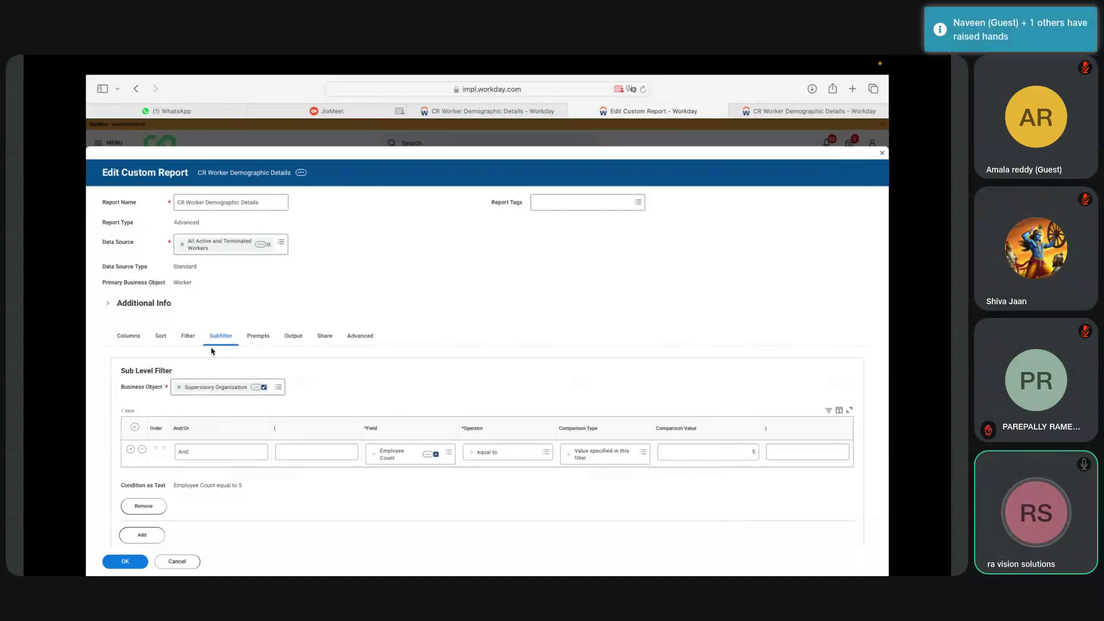
left_click(189, 339)
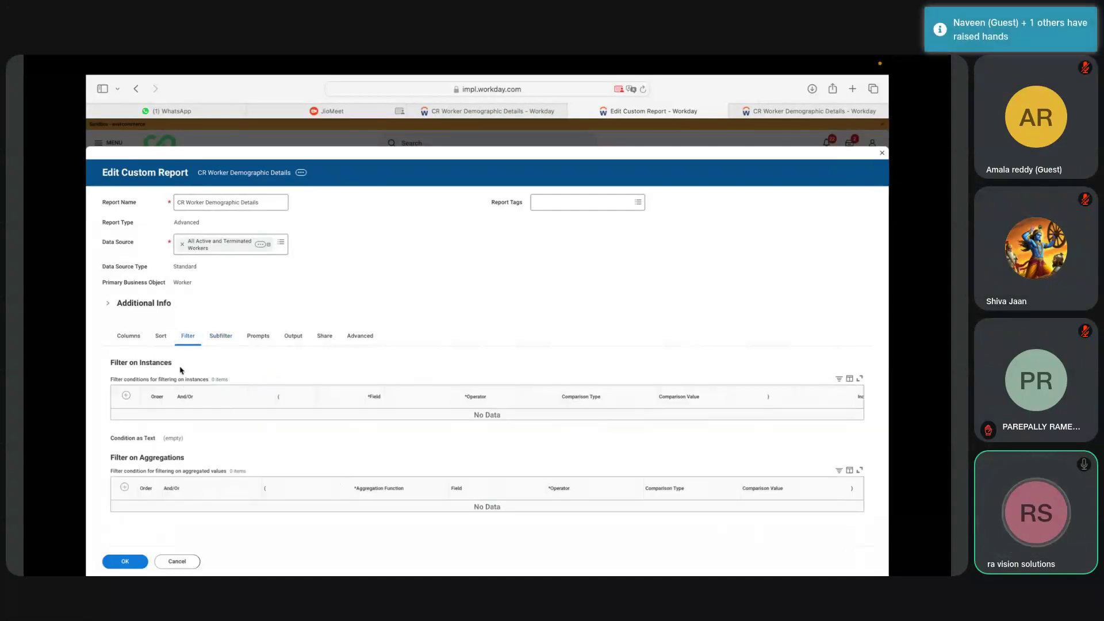
left_click(221, 337)
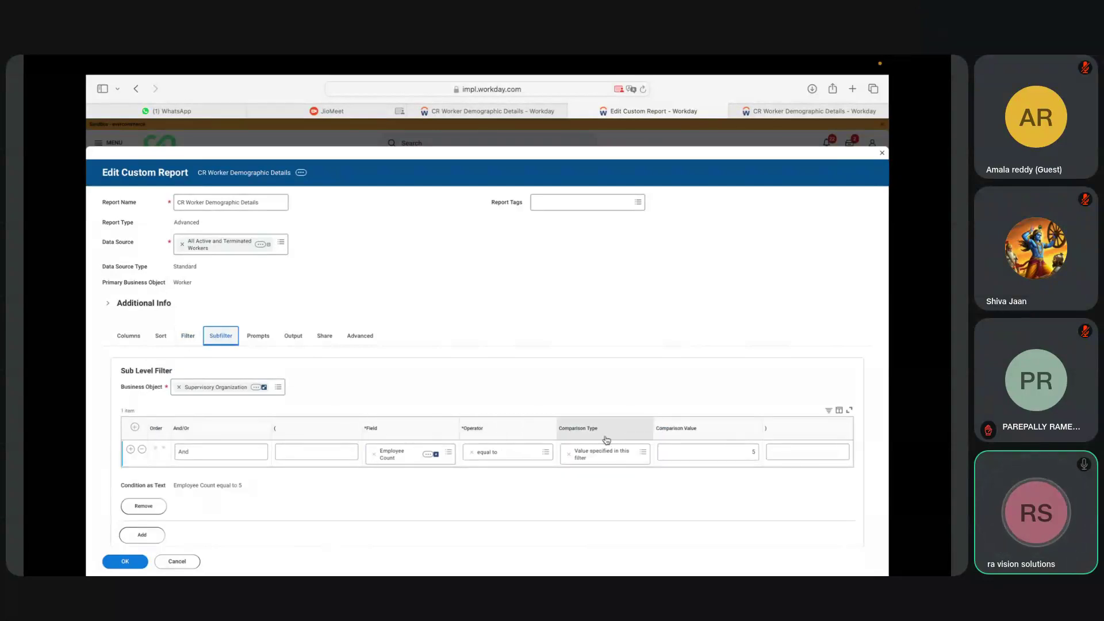
left_click(644, 452)
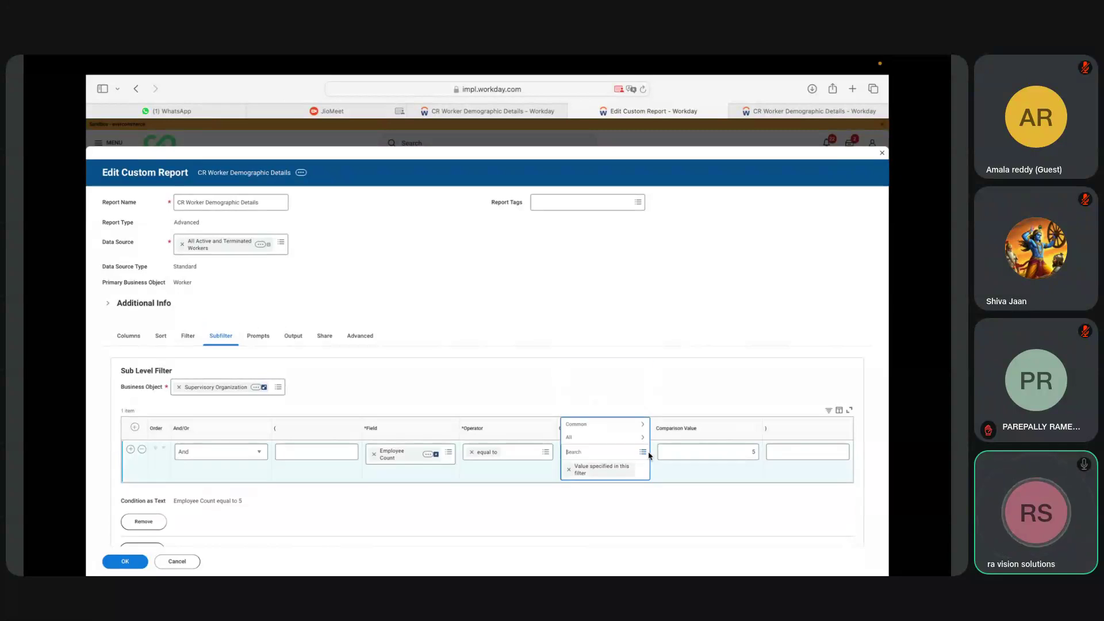
left_click(613, 437)
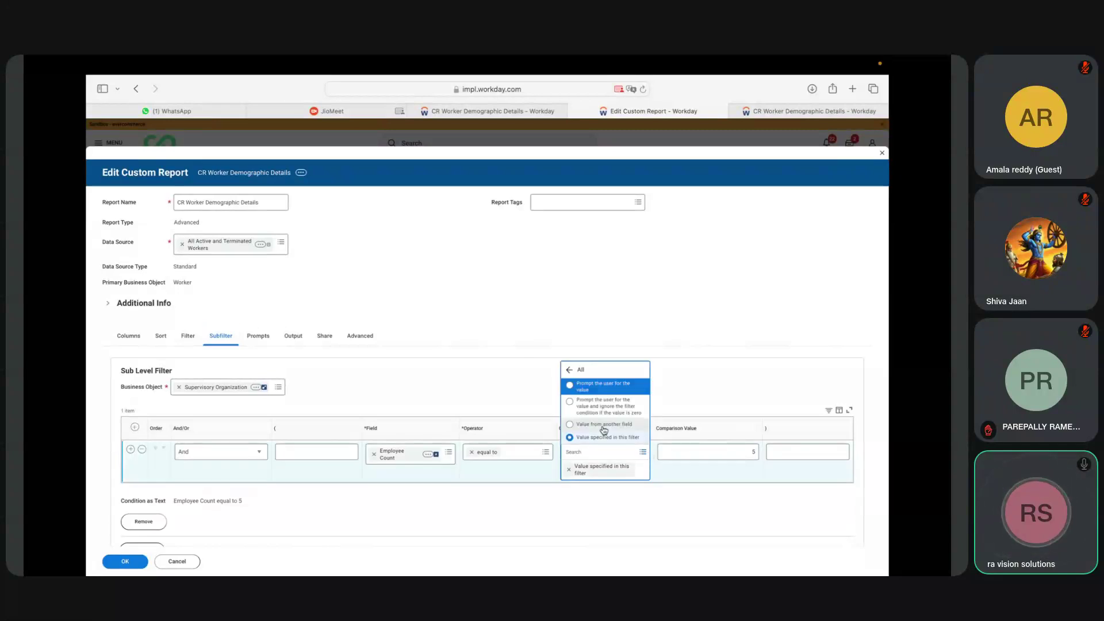
left_click(623, 391)
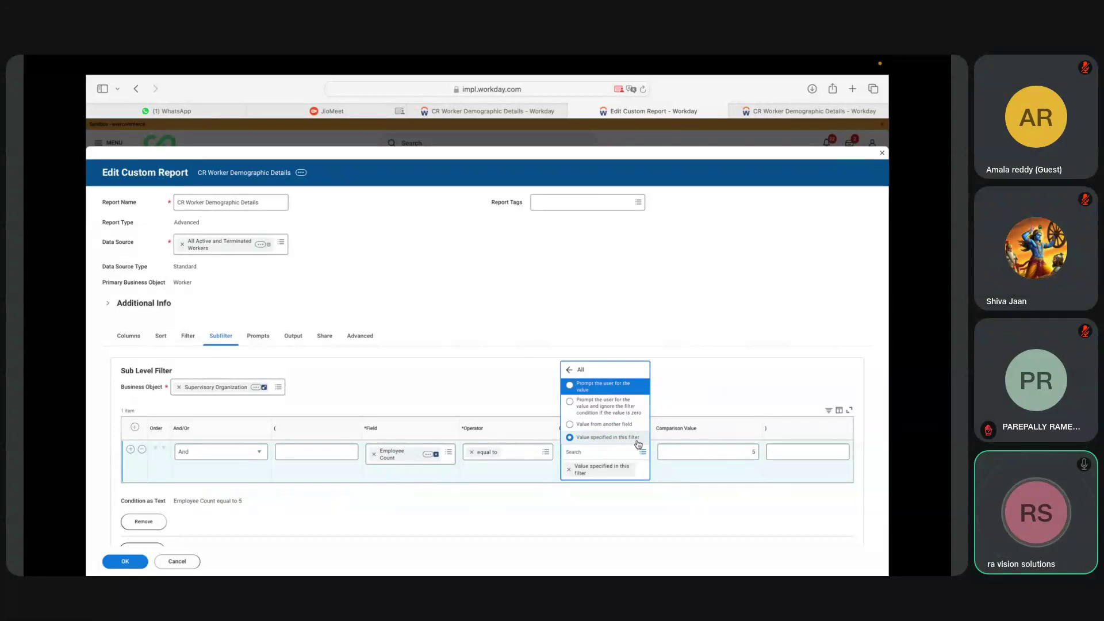
Add a filter-on-instances condition on the report field Location with the operator in the selection list.
left_click(188, 336)
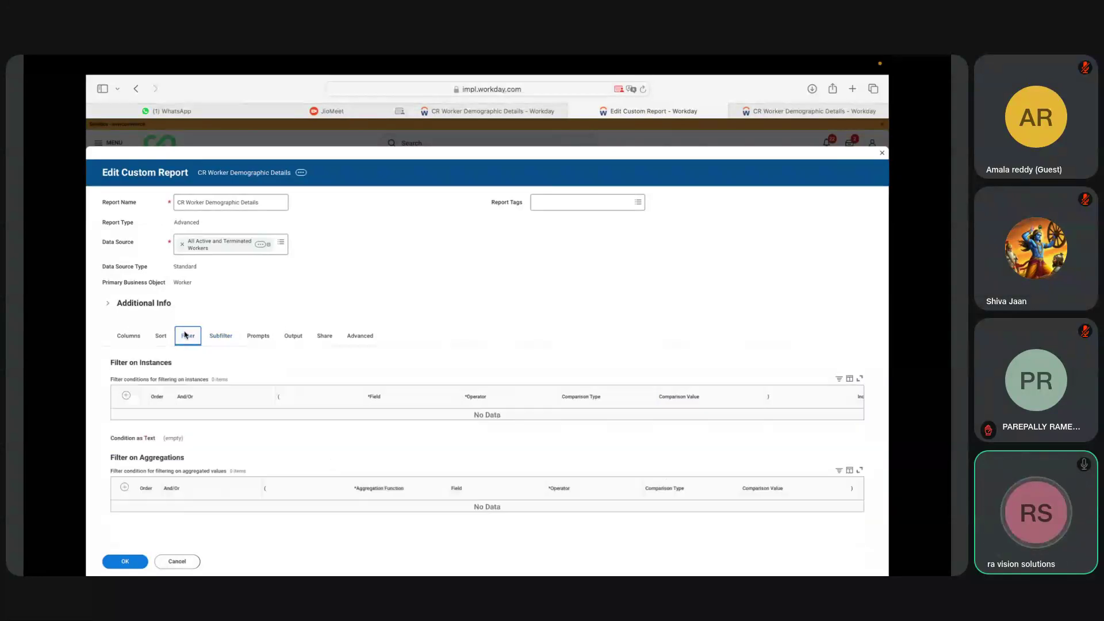
left_click(126, 396)
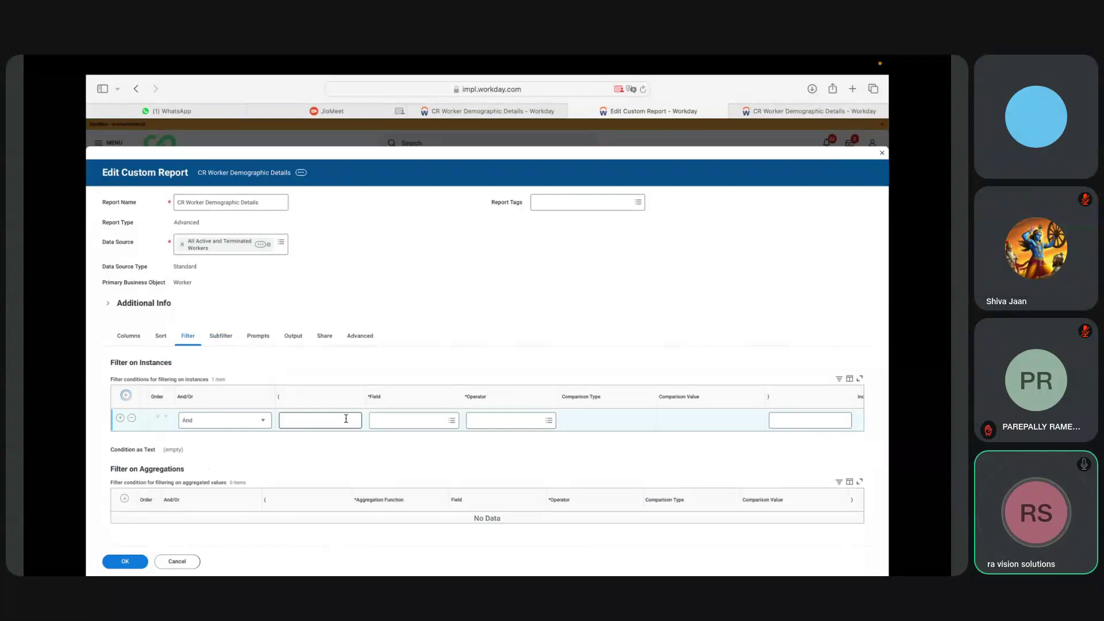
left_click(432, 420)
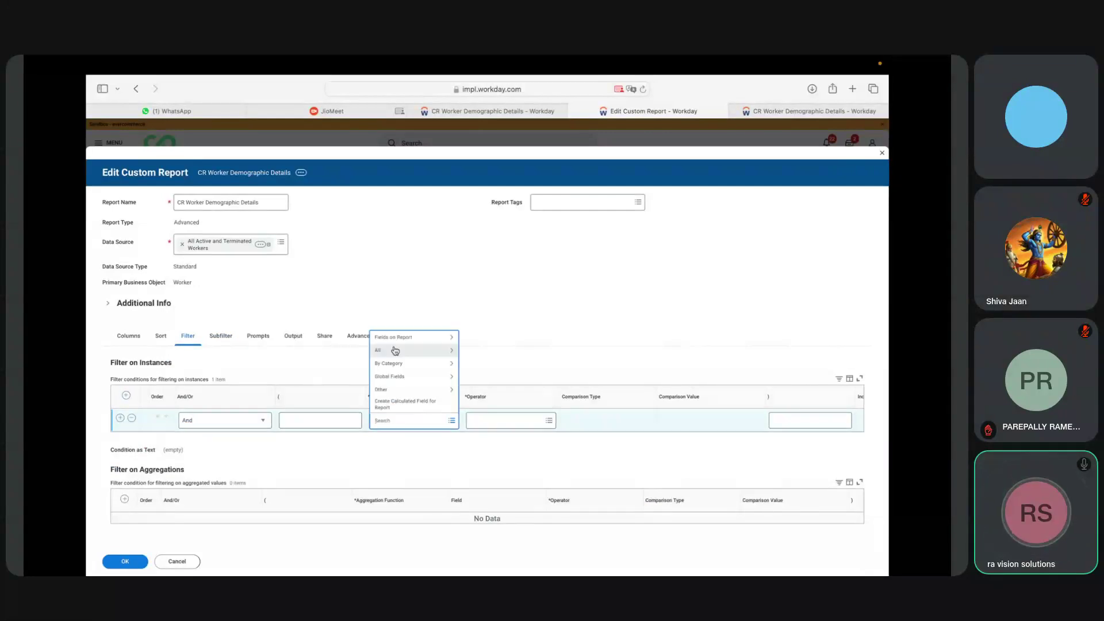
left_click(396, 337)
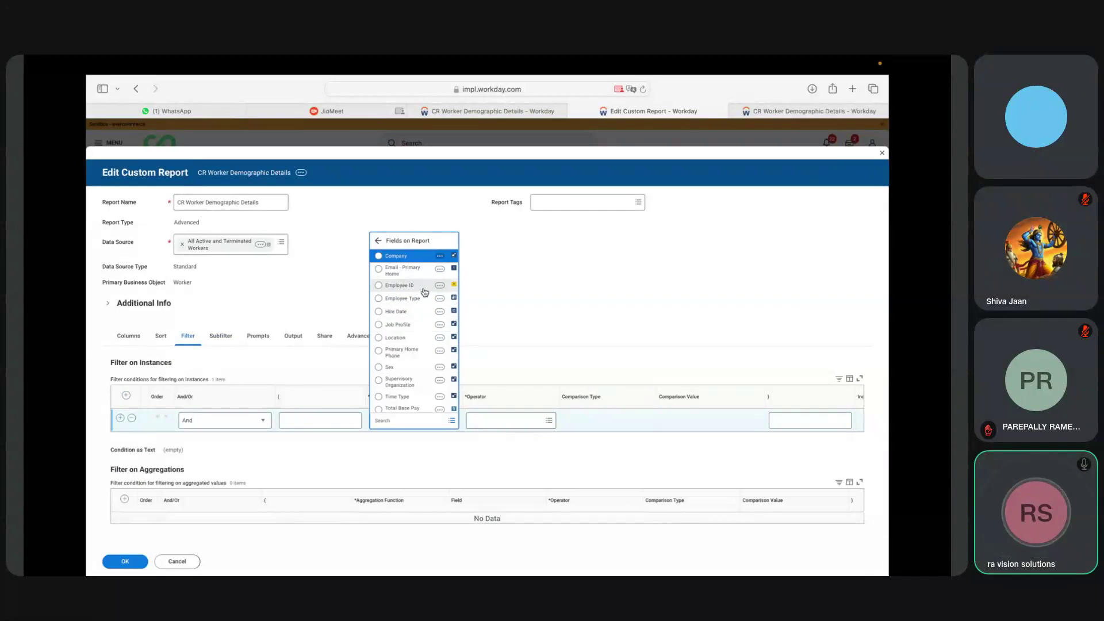
left_click(403, 340)
left_click(549, 422)
left_click(503, 407)
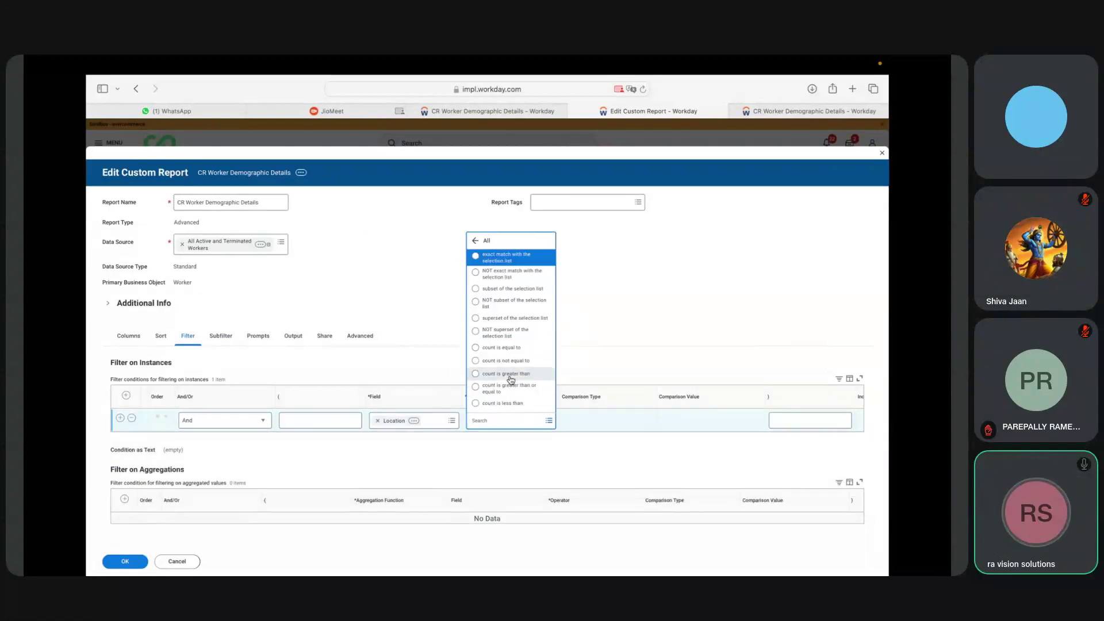
key("Down")
key("Down")
key("Down")
key("Down")
key("Down")
key("Down")
key("Down")
key("Down")
key("Down")
key("Down")
key("Down")
key("Down")
key("Down")
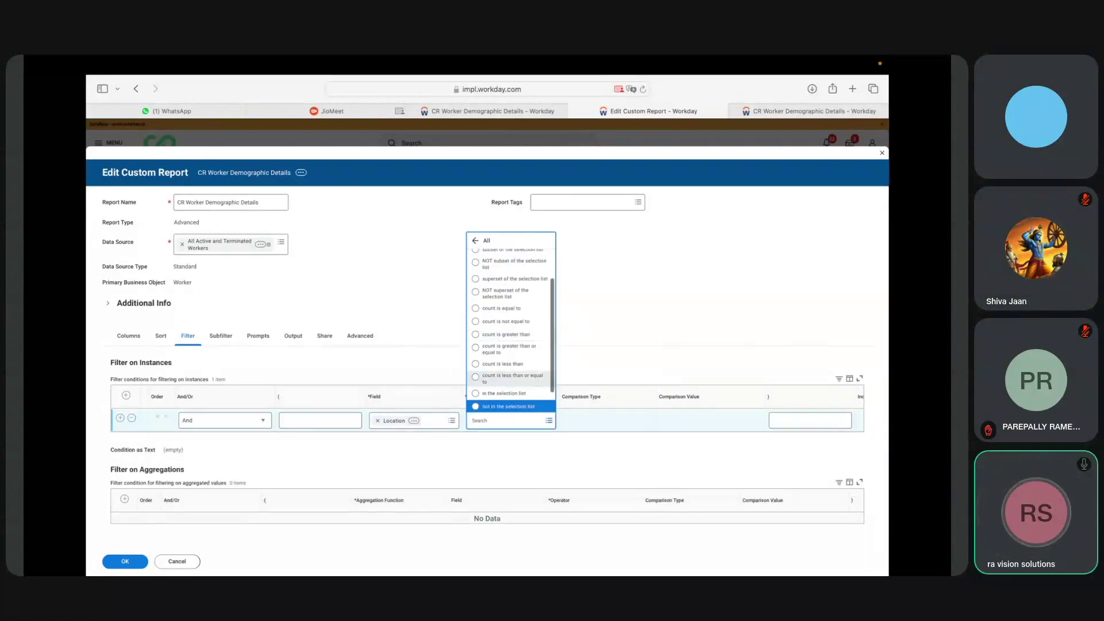
left_click(496, 393)
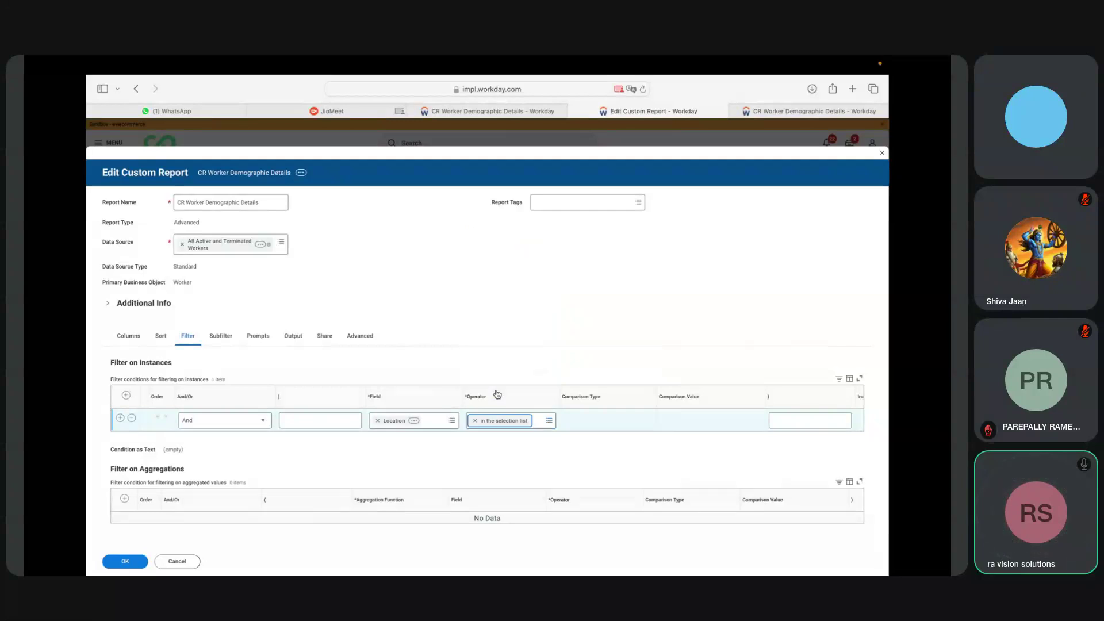
Inspect all comparison types for the Location filter condition and compare them with those of the Employee Count subfilter.
left_click(647, 422)
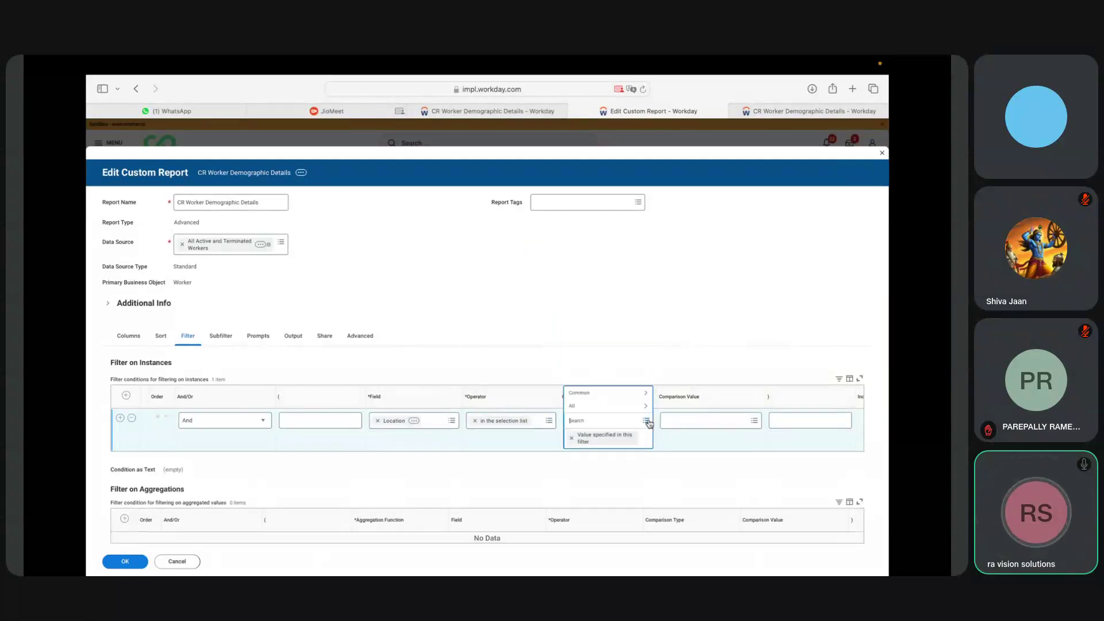
left_click(598, 406)
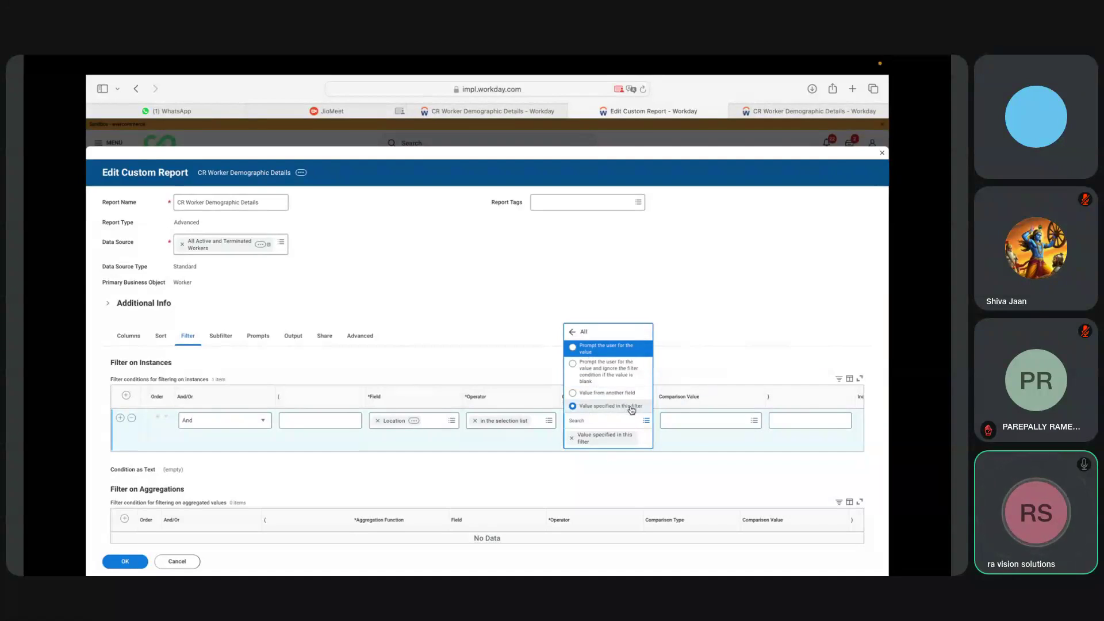
left_click(221, 335)
left_click(644, 454)
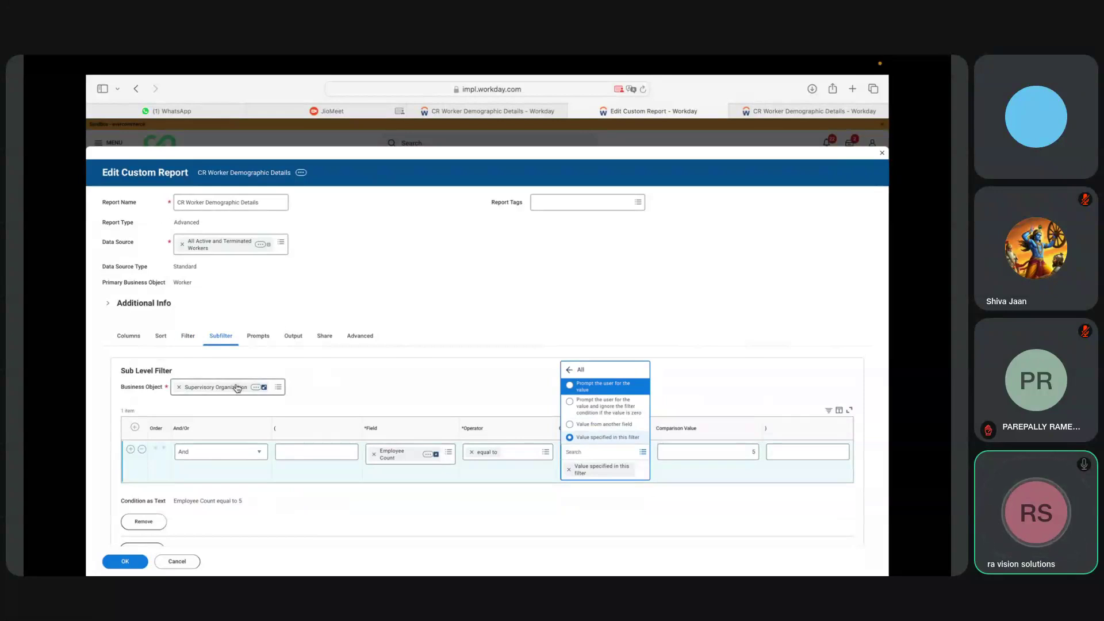
Remove the Location condition from the instance filter and return to the subfilter settings.
left_click(188, 336)
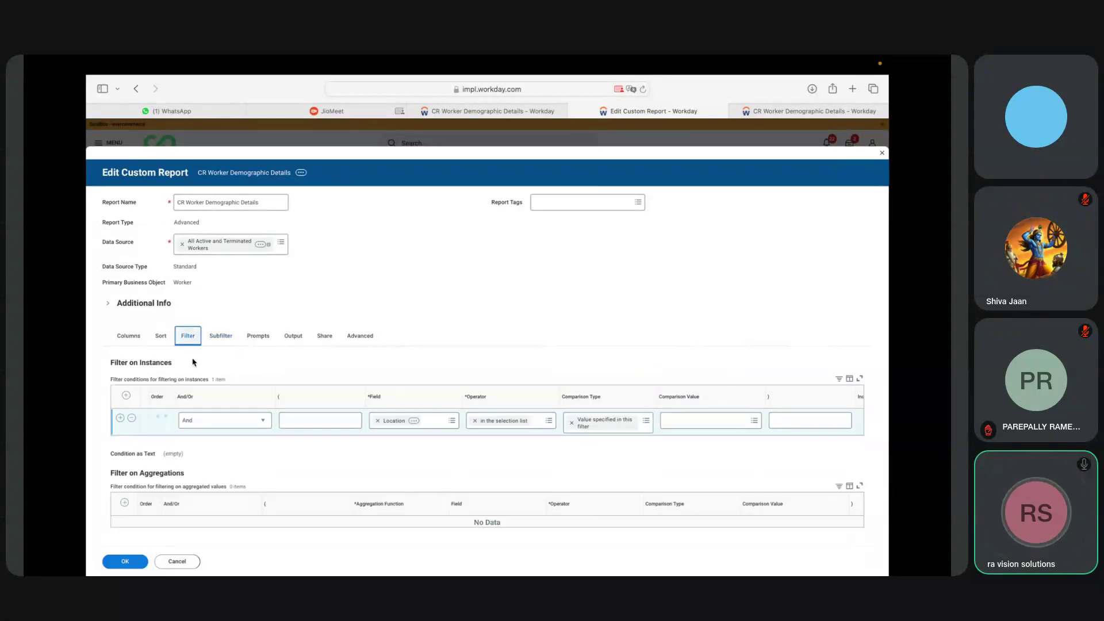
left_click(132, 419)
left_click(221, 336)
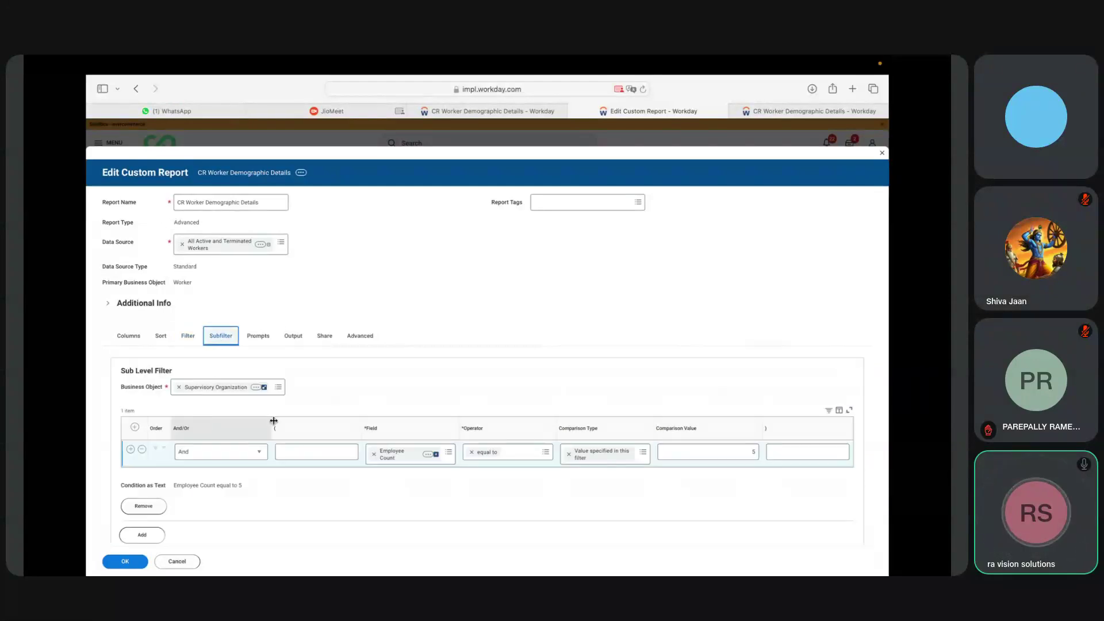
Review the report's column fields and its Supervisory Organization sub-level filter.
scroll(363, 386, "down", 1)
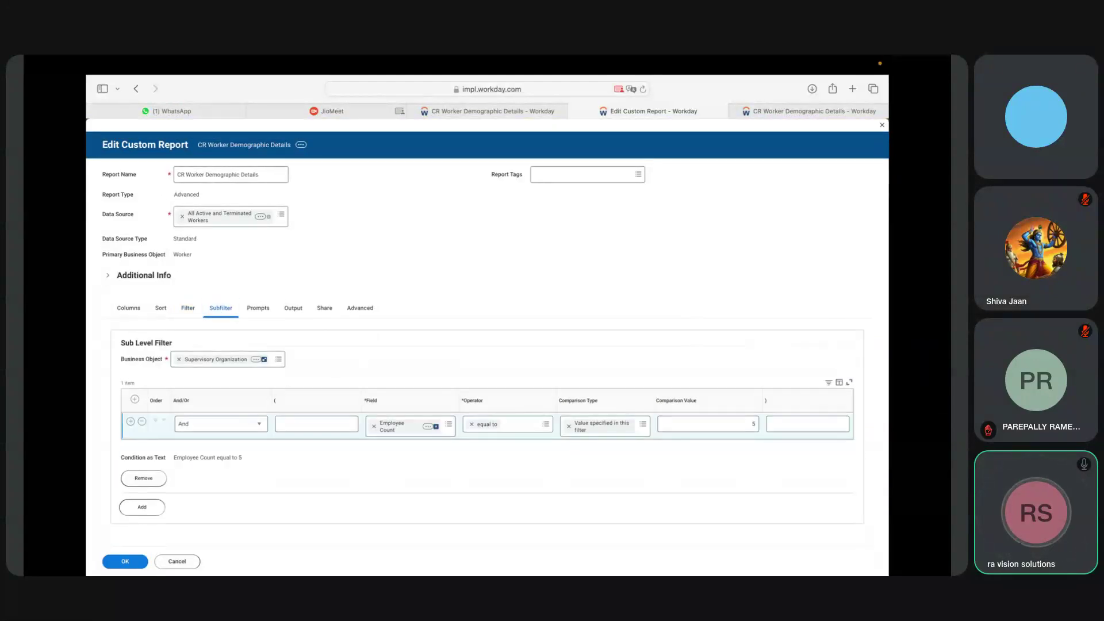
left_click(128, 309)
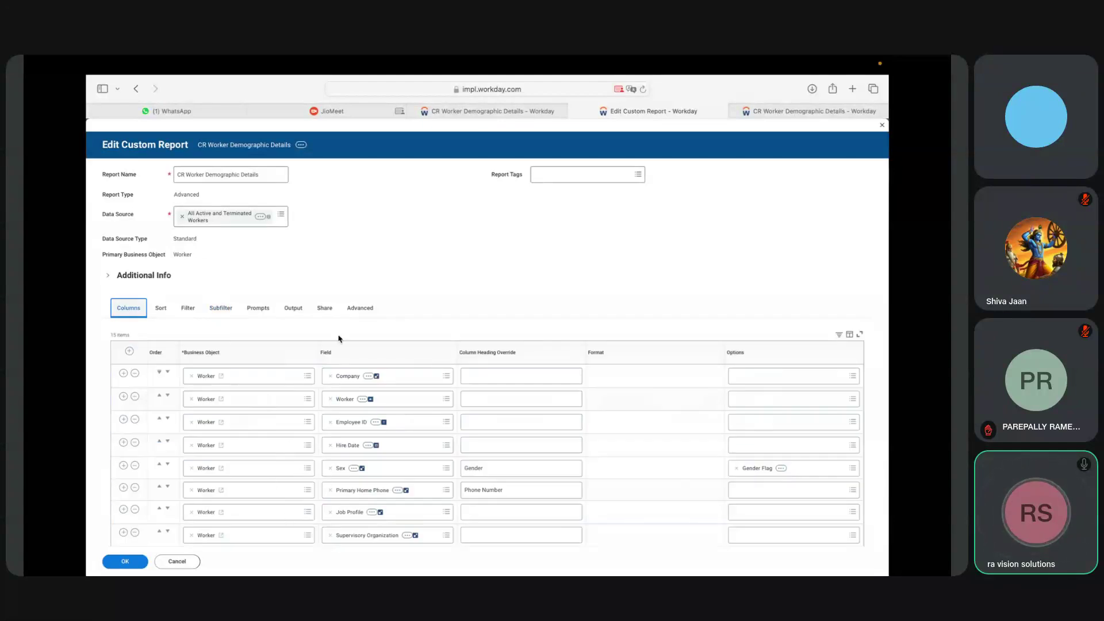
left_click(220, 308)
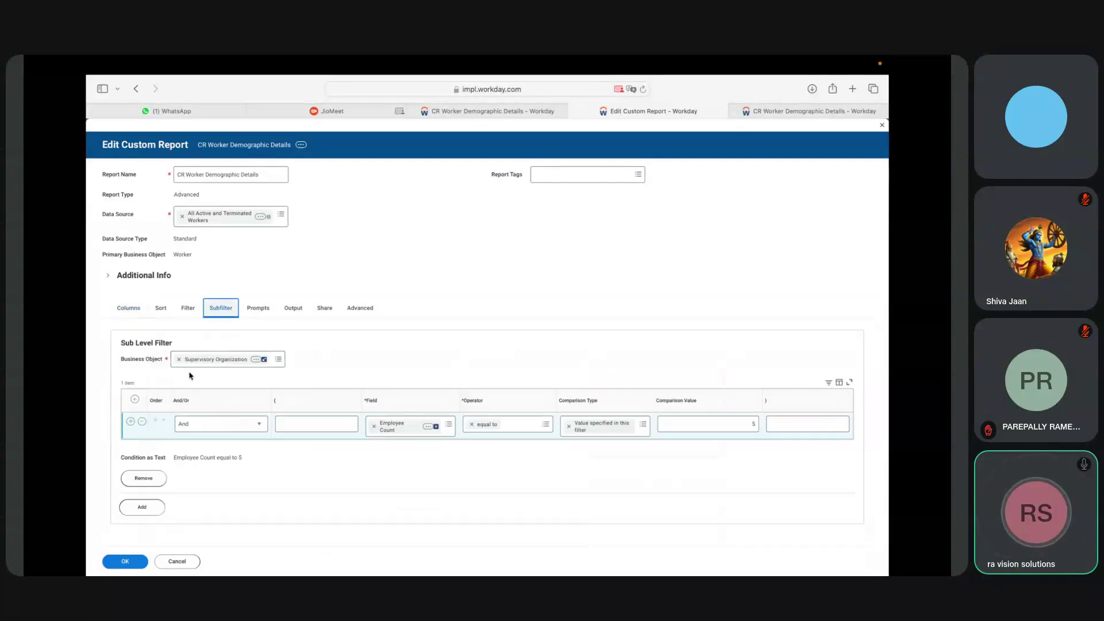
Add two blank sub-level filters below the Supervisory Organization one.
left_click(142, 508)
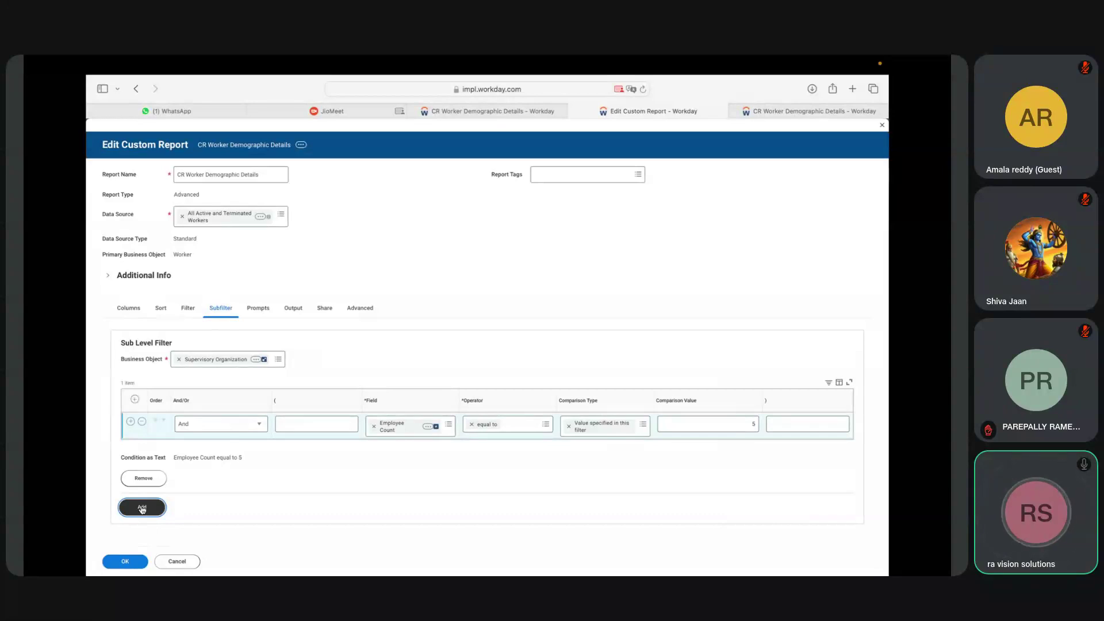
left_click(142, 508)
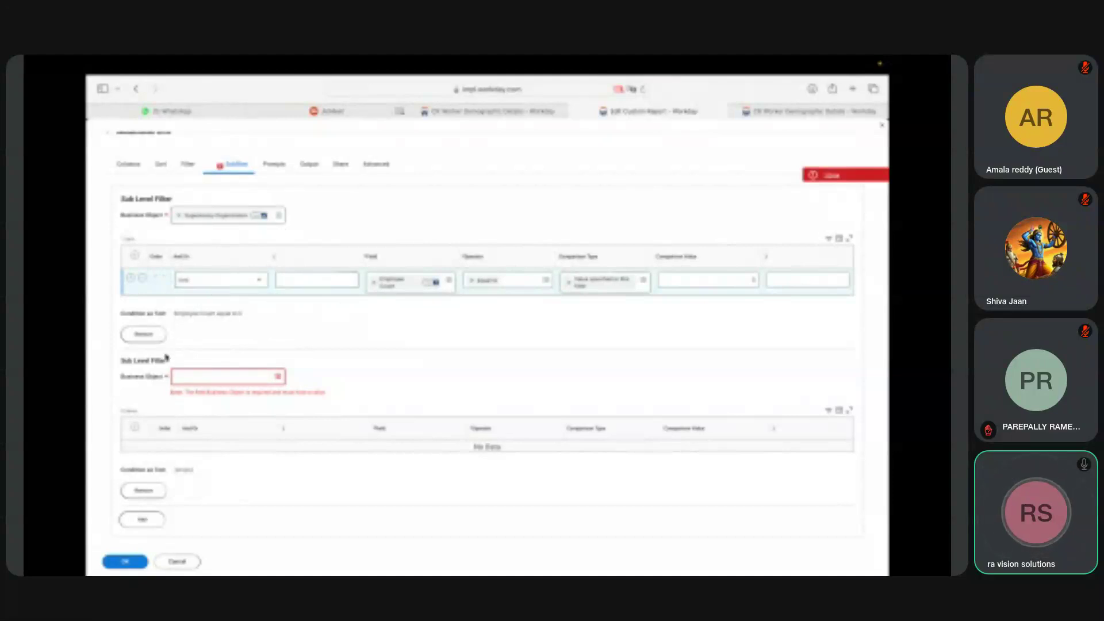
left_click(141, 520)
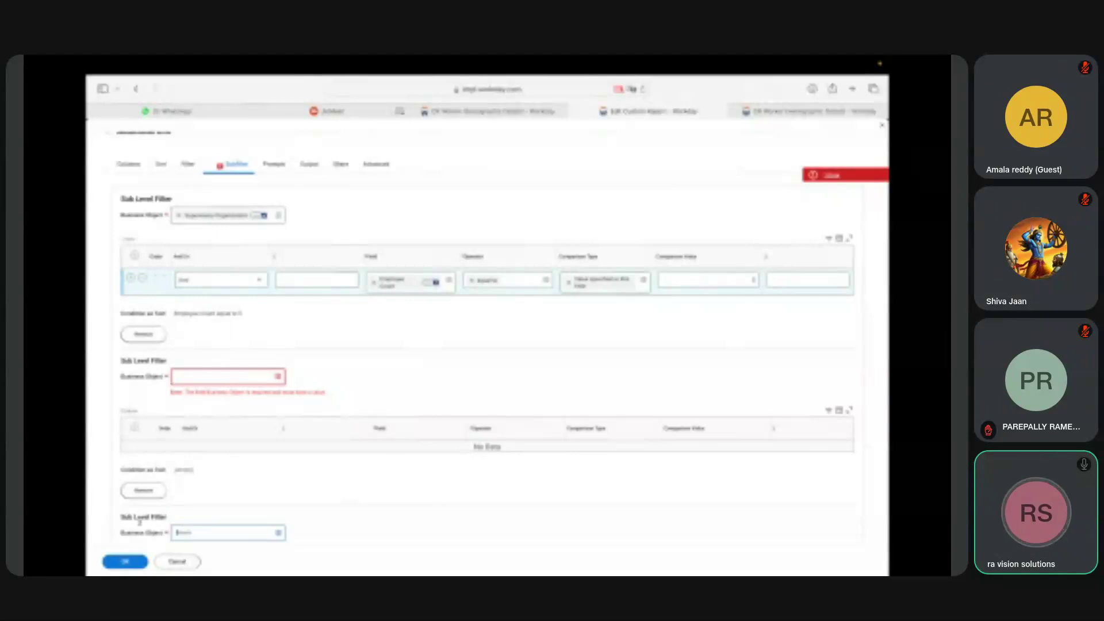
left_click(260, 480)
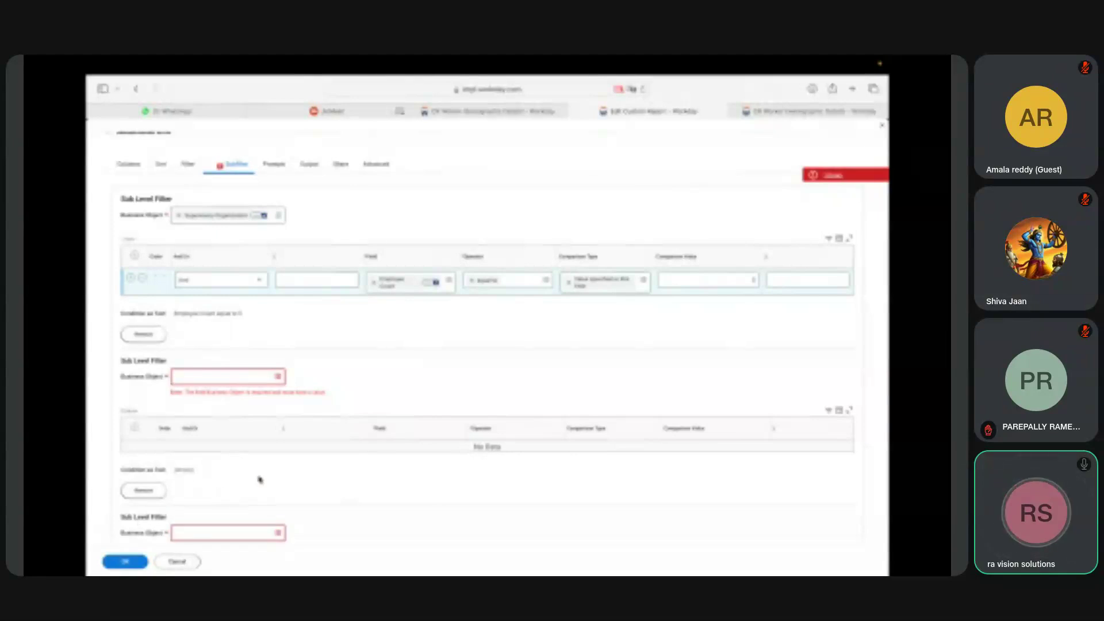
Remove both blank sub-level filters, keeping only the Supervisory Organization one.
scroll(260, 480, "down", 3)
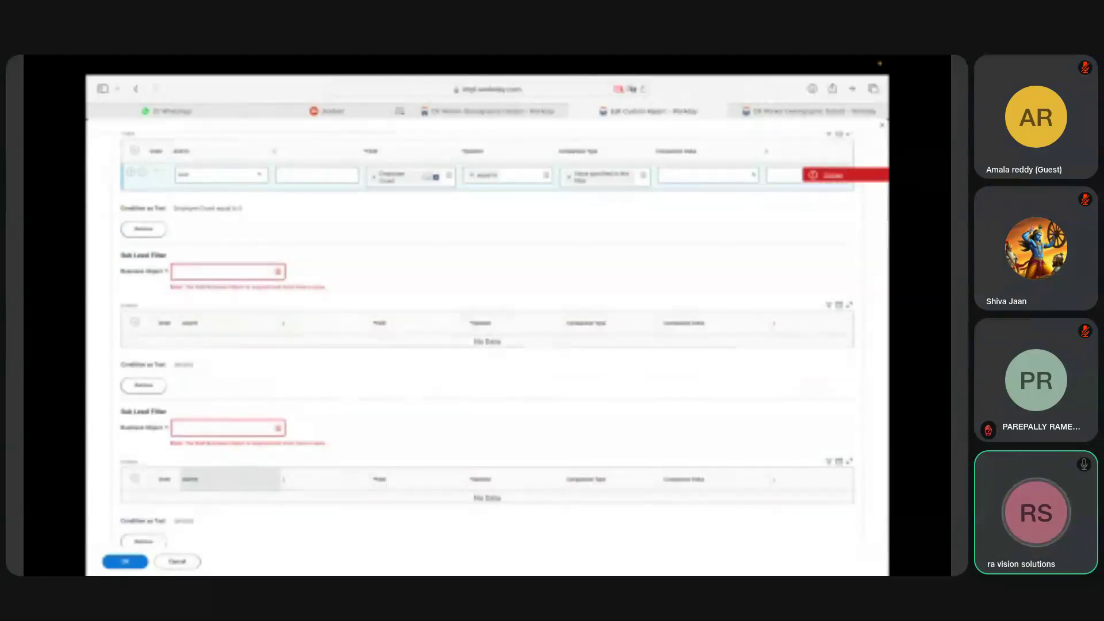
left_click(144, 541)
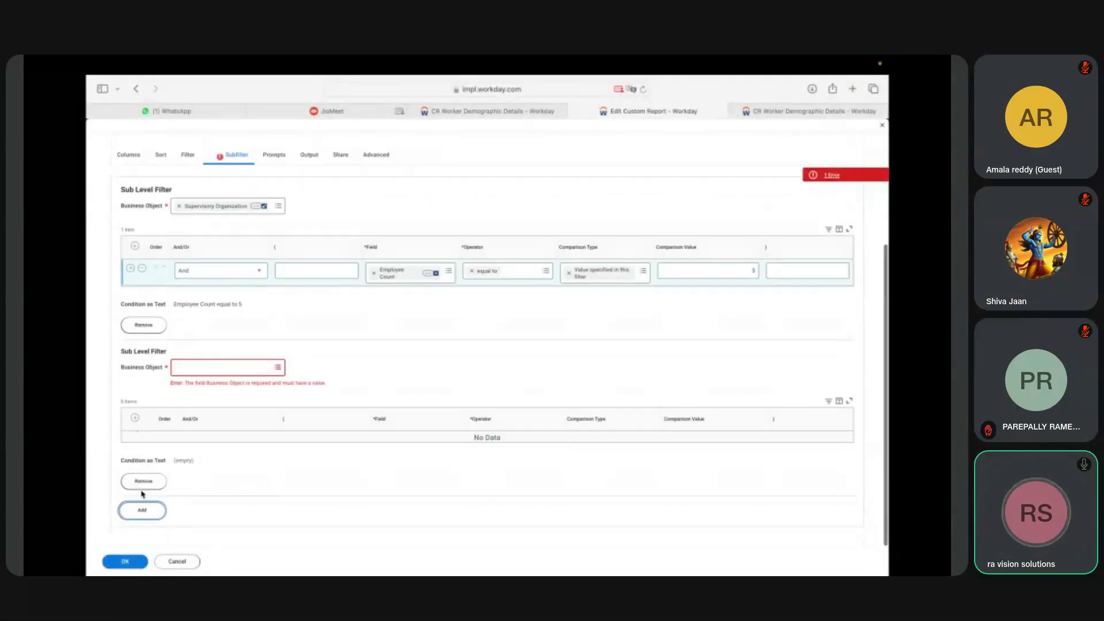
left_click(143, 483)
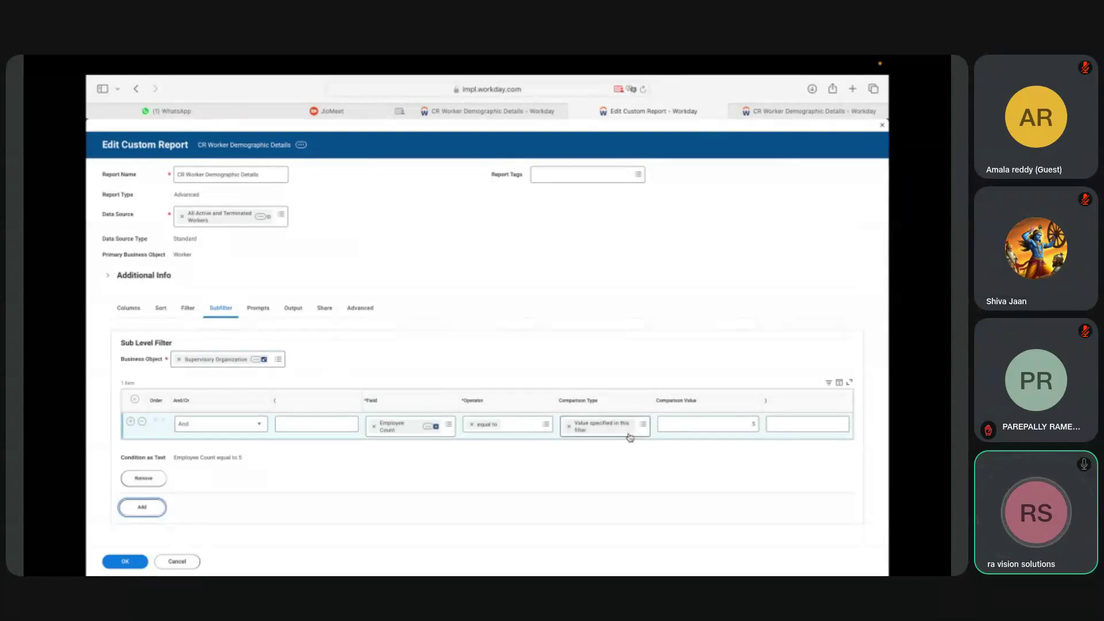
Recheck all comparison types for the Employee Count subfilter condition, close the list unchanged, and view the report's prompt settings.
left_click(643, 424)
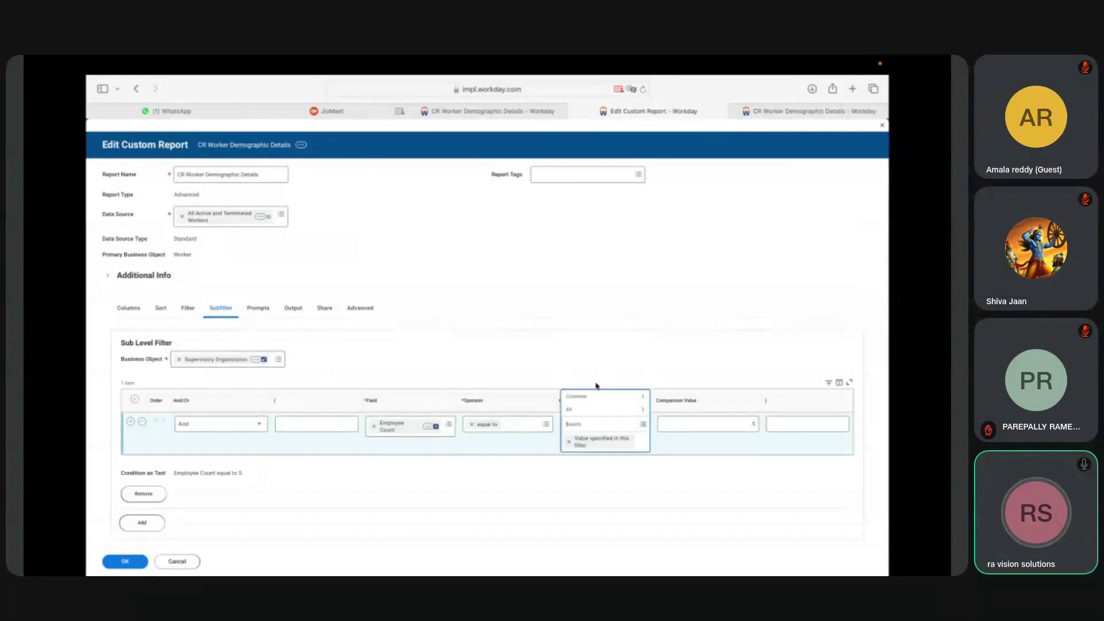
left_click(601, 411)
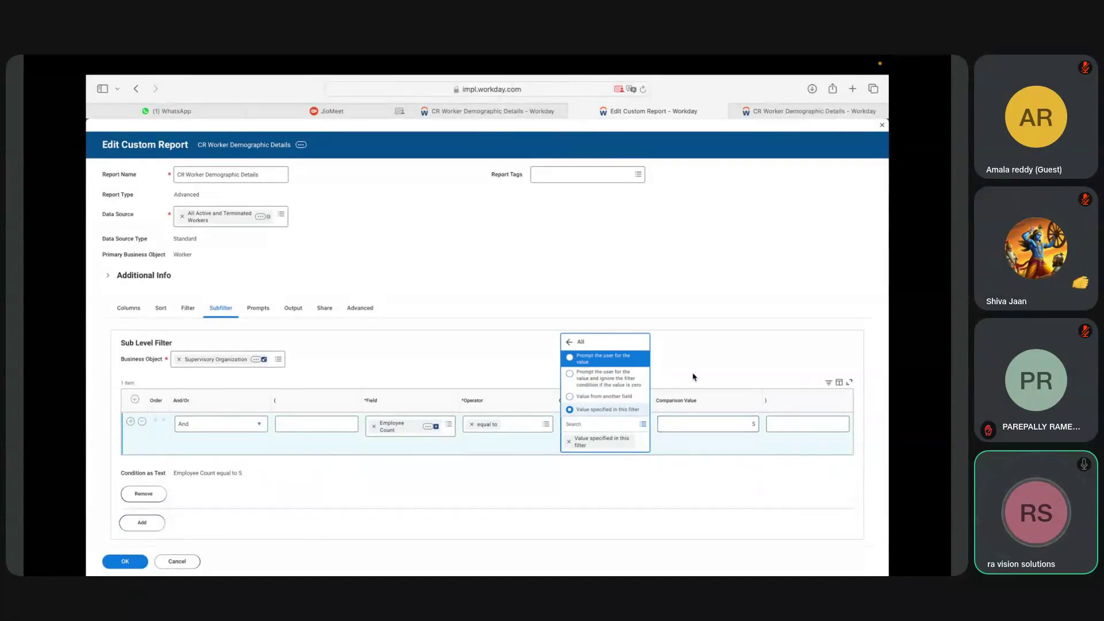
left_click(709, 330)
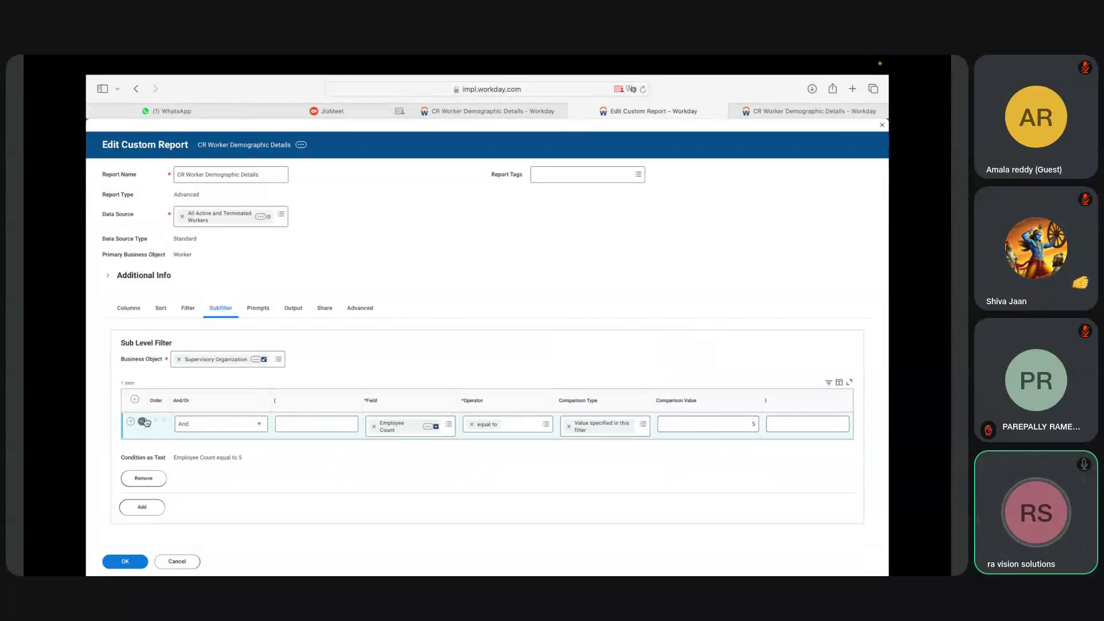
left_click(258, 309)
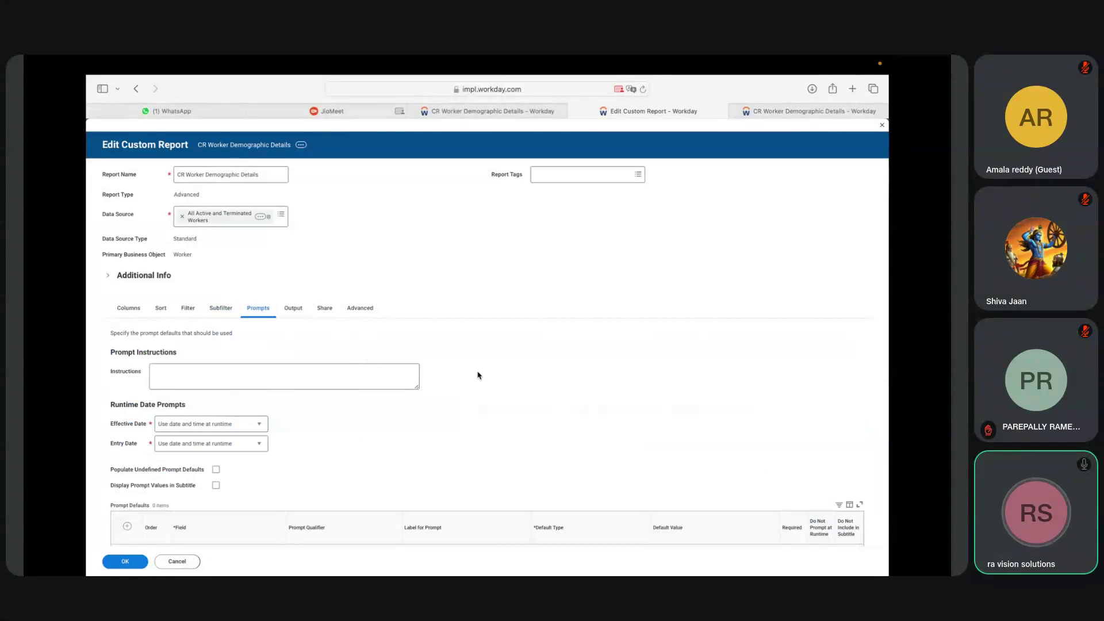
Delete the Employee Count condition and remove the Supervisory Organization sub-level filter from the report.
scroll(535, 390, "down", 2)
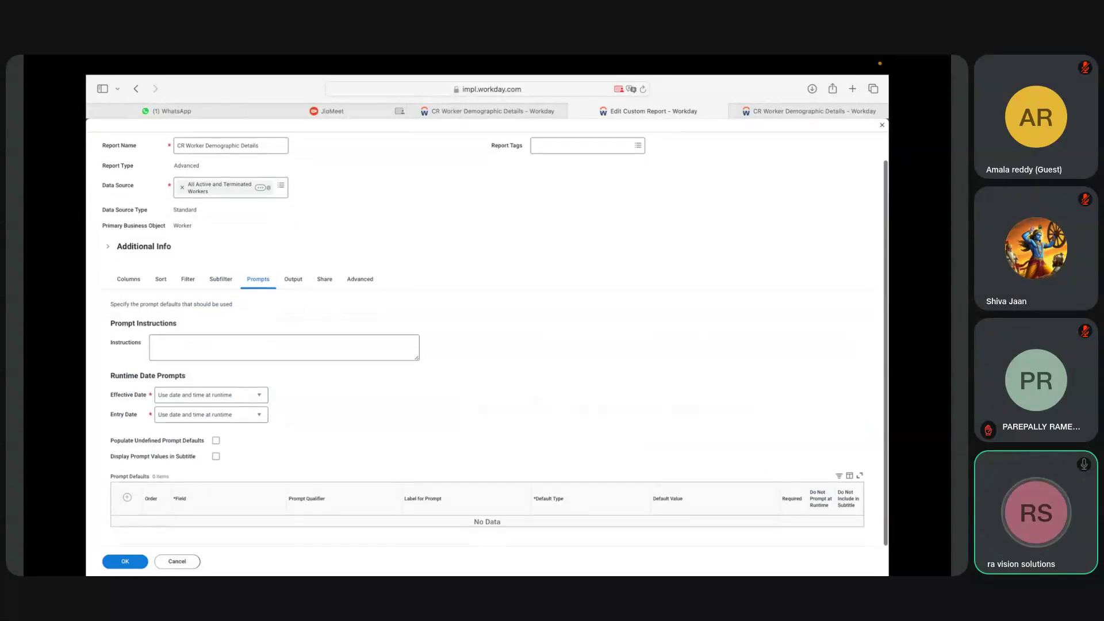
left_click(221, 286)
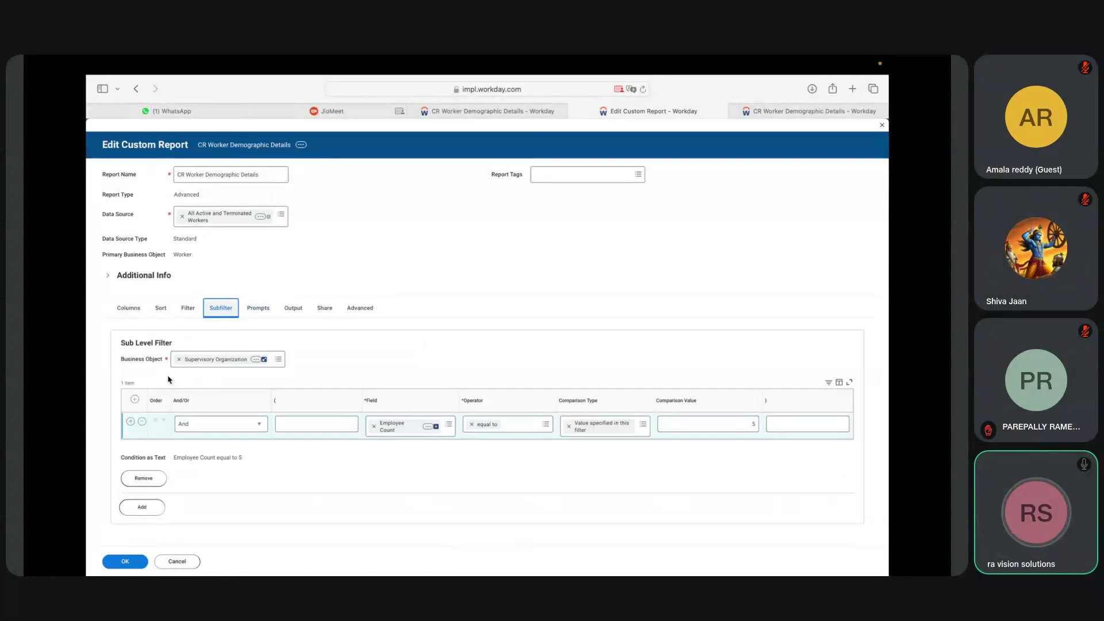
left_click(142, 421)
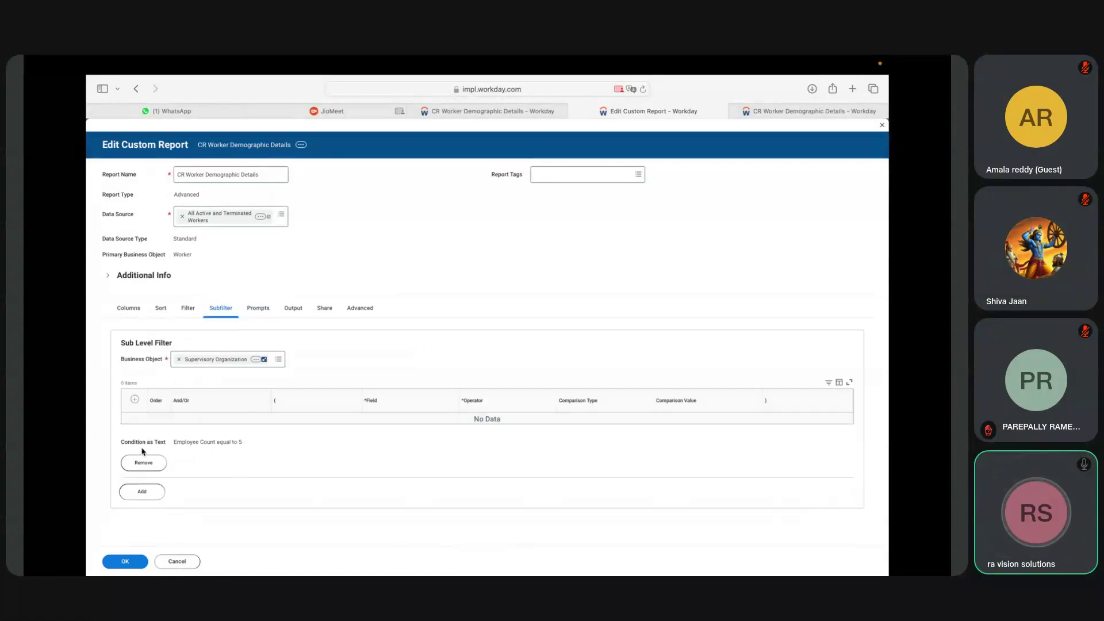
left_click(148, 464)
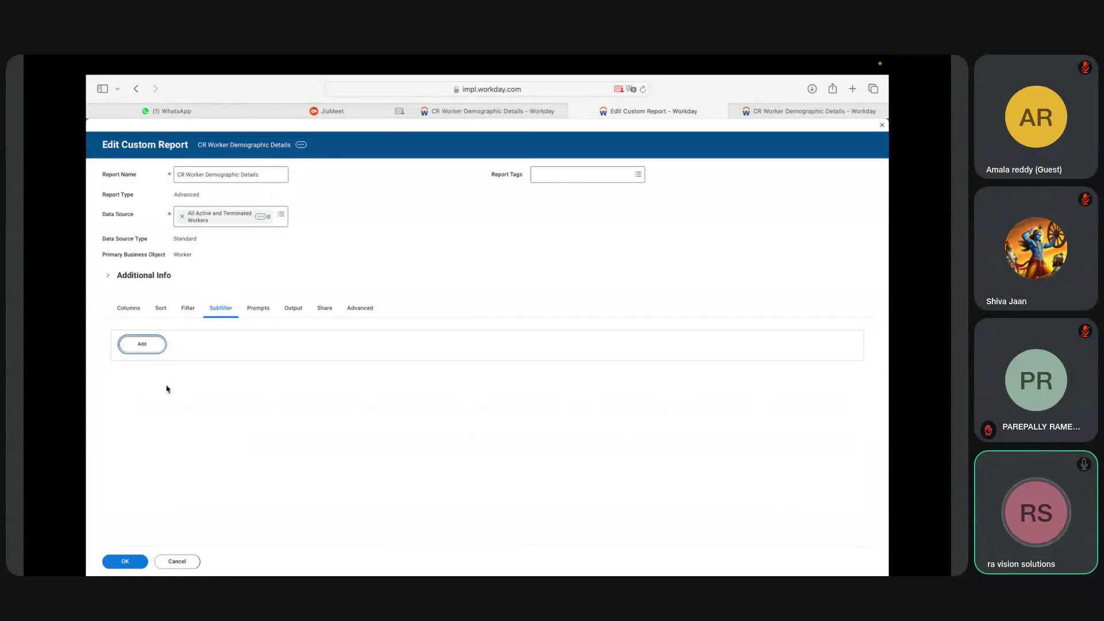
Add a blank condition row to the report's filter on instances.
left_click(189, 309)
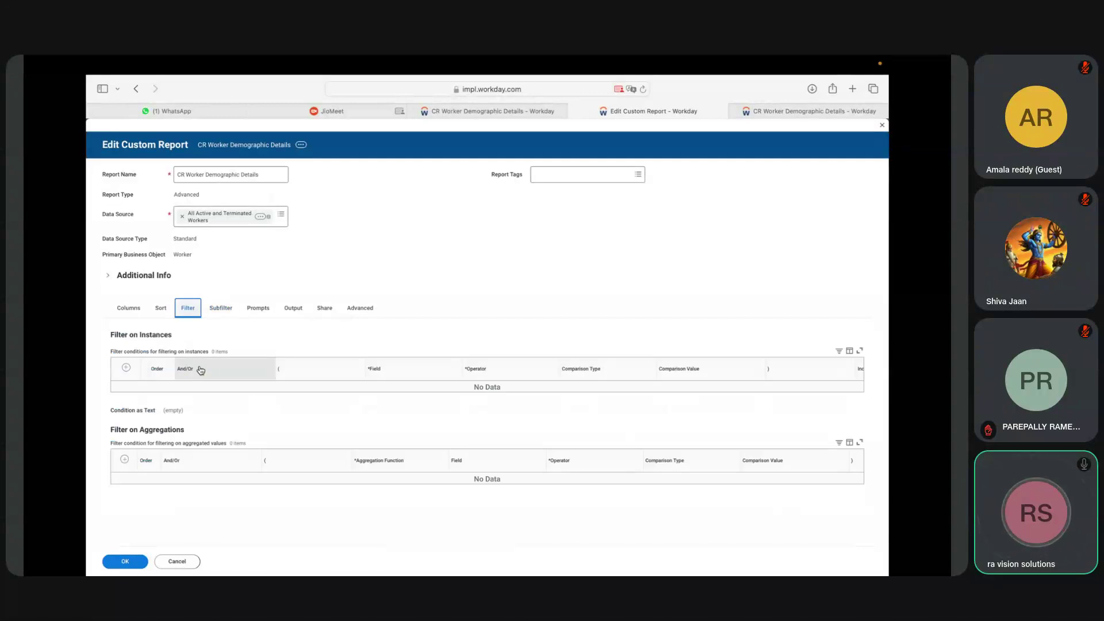
left_click(125, 368)
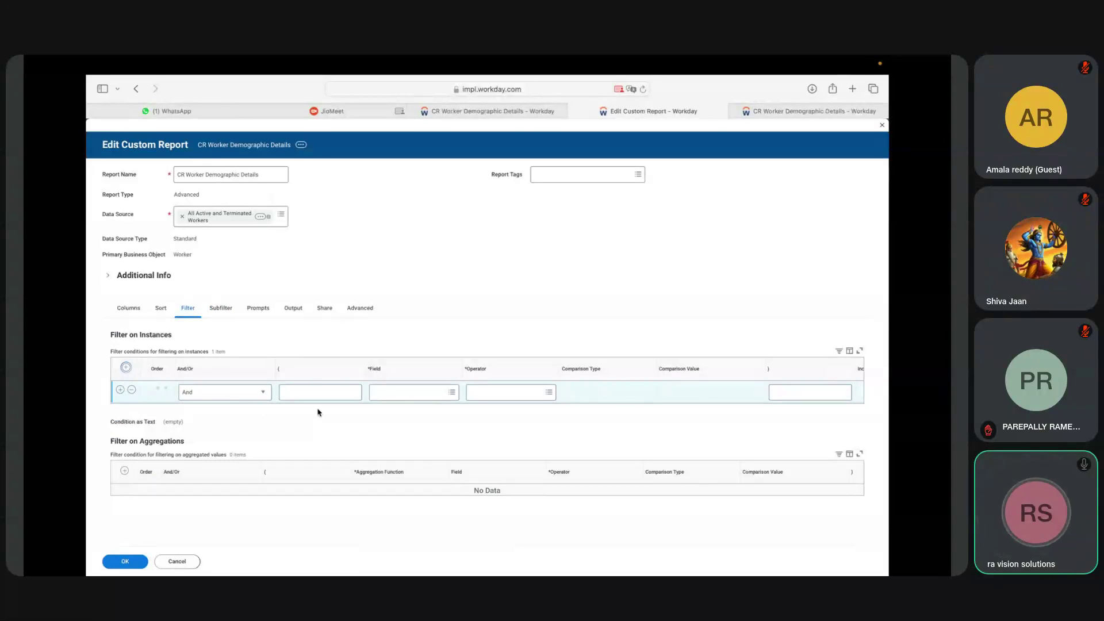
Add a sub-level filter on the Supervisory Organization business object with one blank condition row.
left_click(221, 309)
left_click(160, 350)
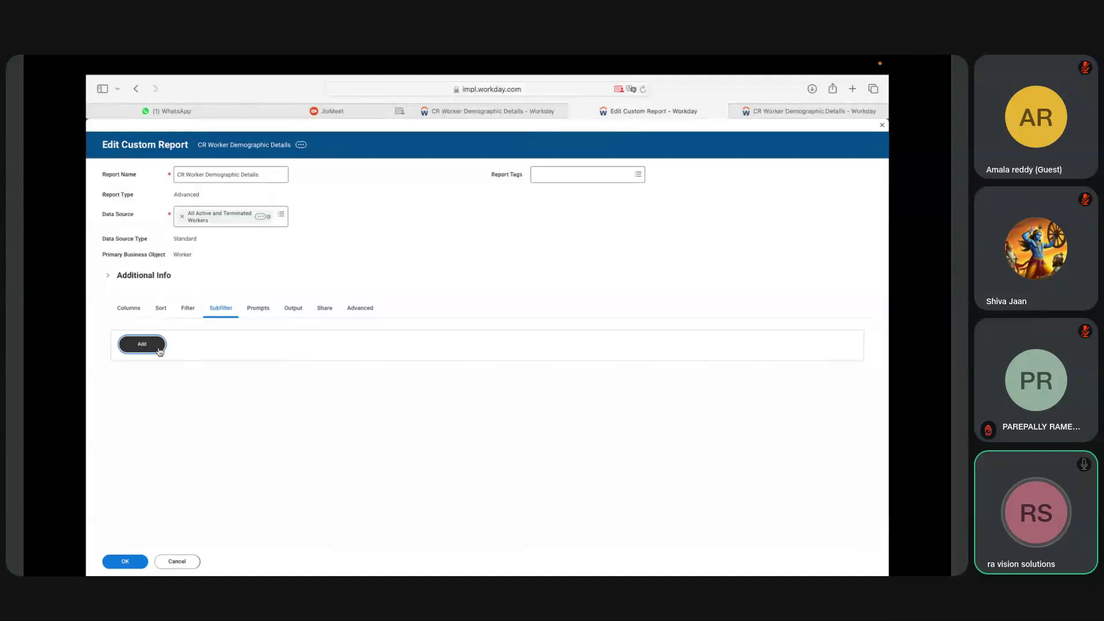
left_click(251, 357)
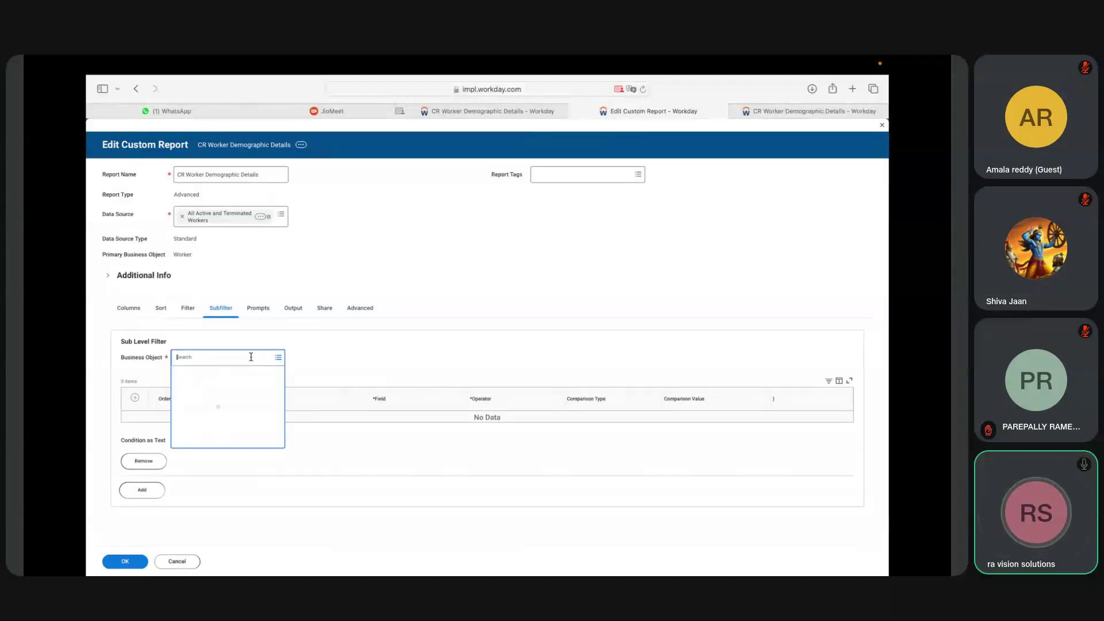
left_click(229, 374)
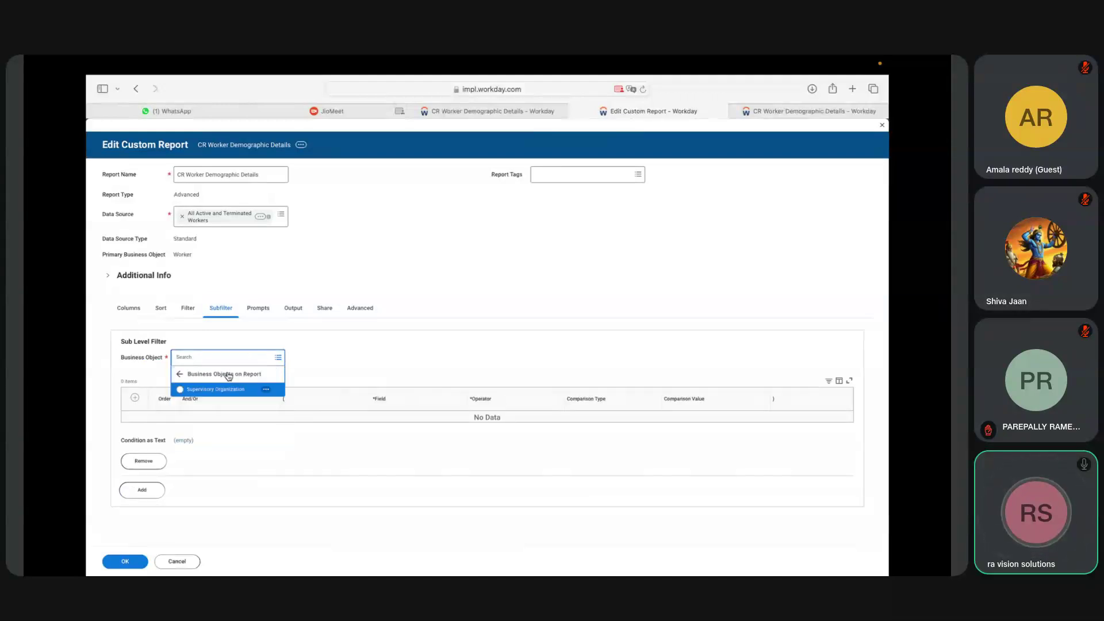
left_click(217, 388)
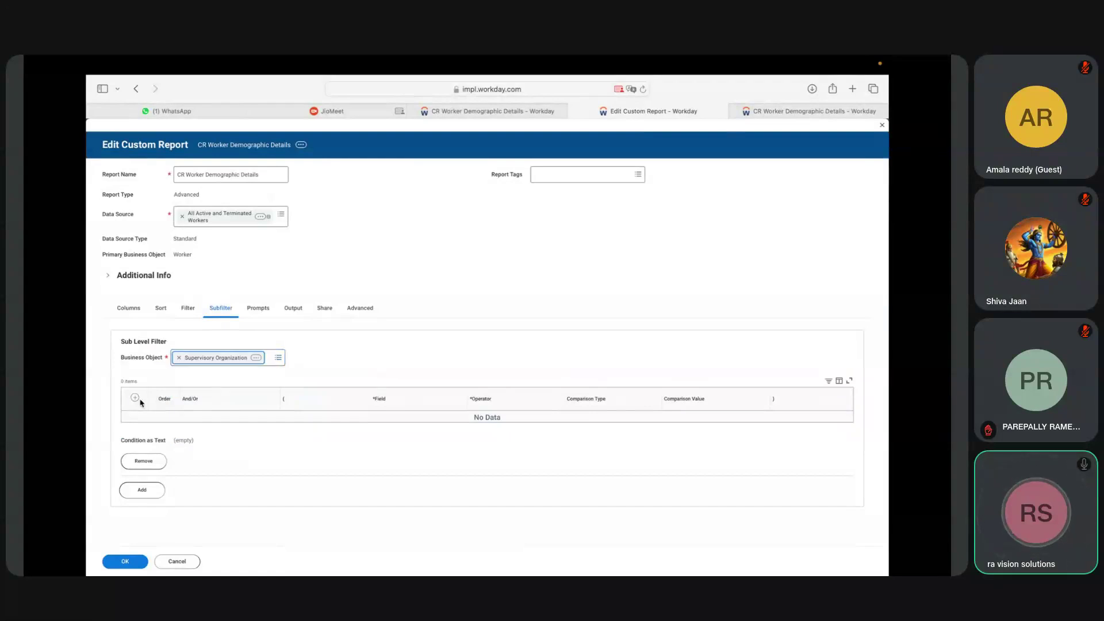
left_click(135, 397)
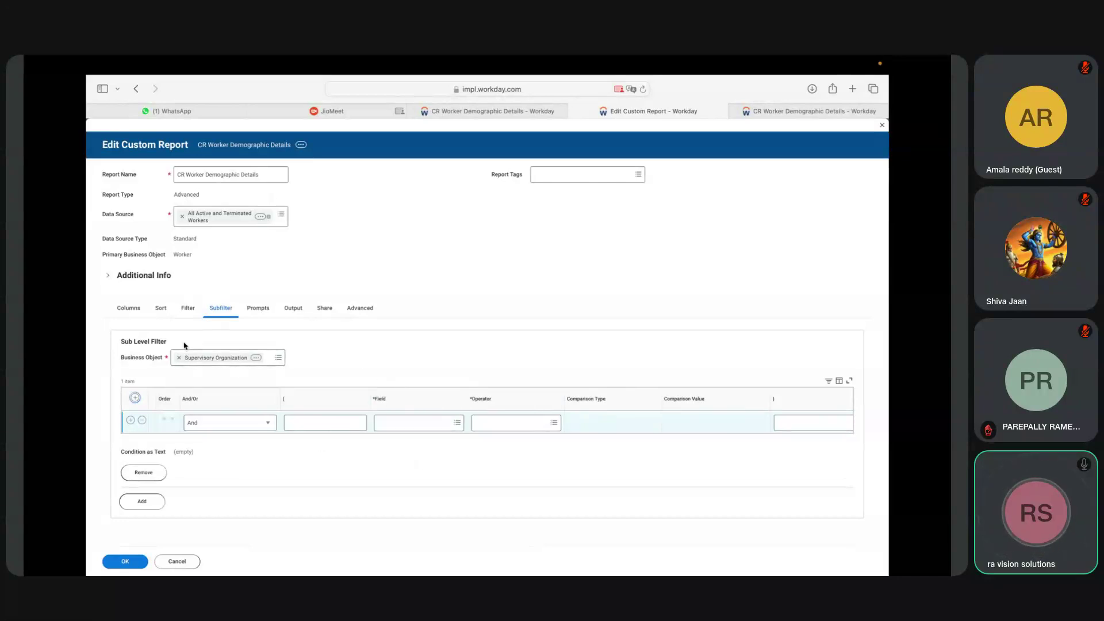
Compare the instance filter with the Supervisory Organization sub-level filter, then examine the business objects in the columns and the report's prompt settings.
left_click(188, 307)
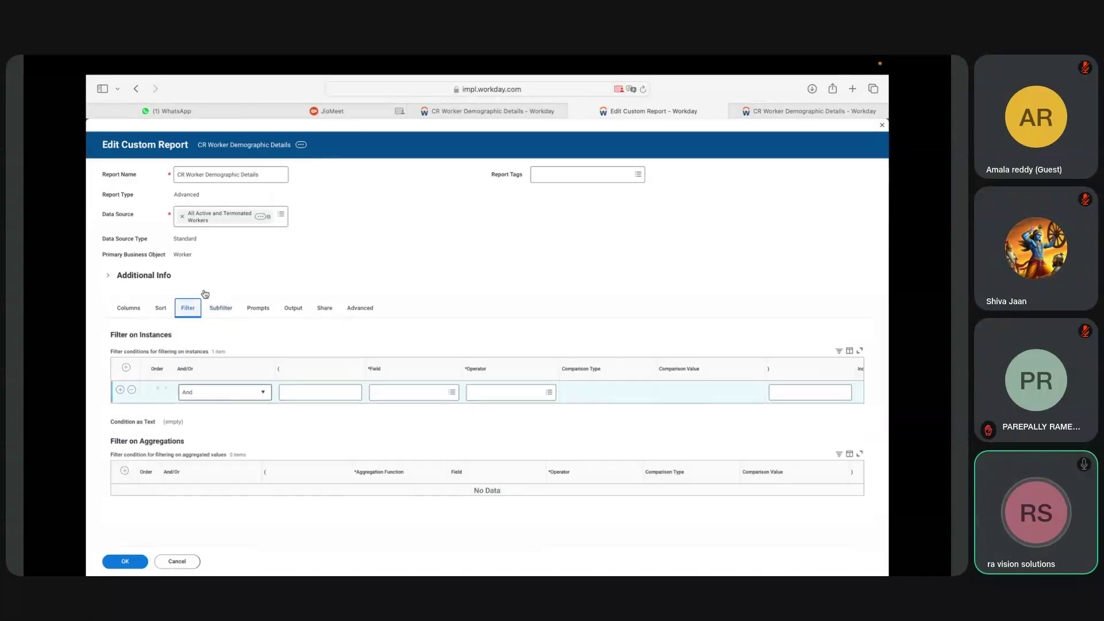
left_click(221, 310)
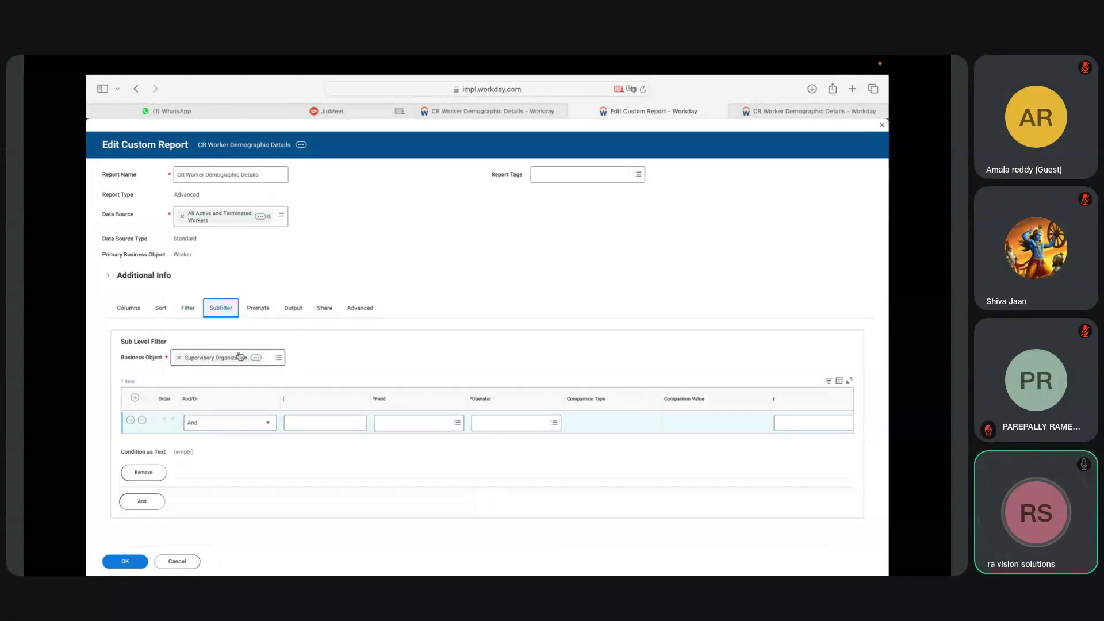
left_click(128, 308)
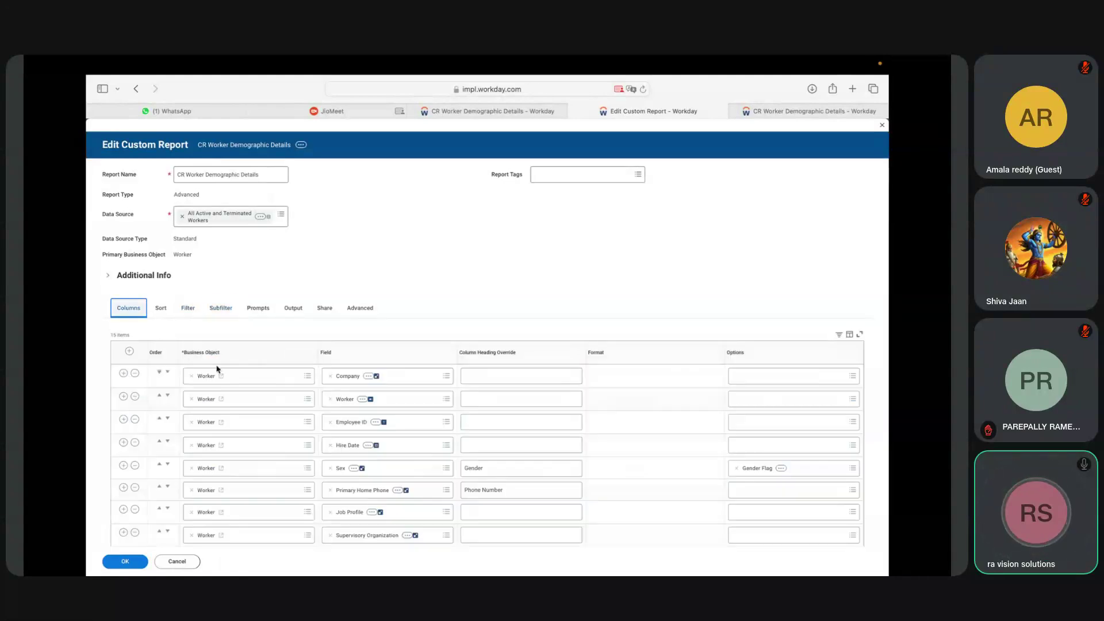
left_click(215, 311)
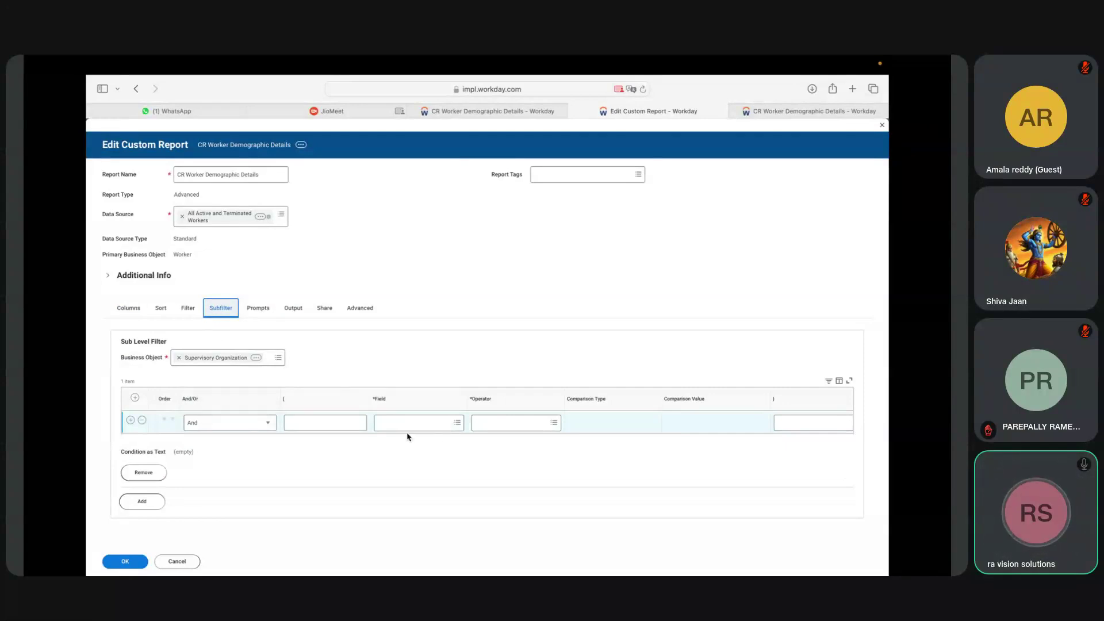
left_click(129, 308)
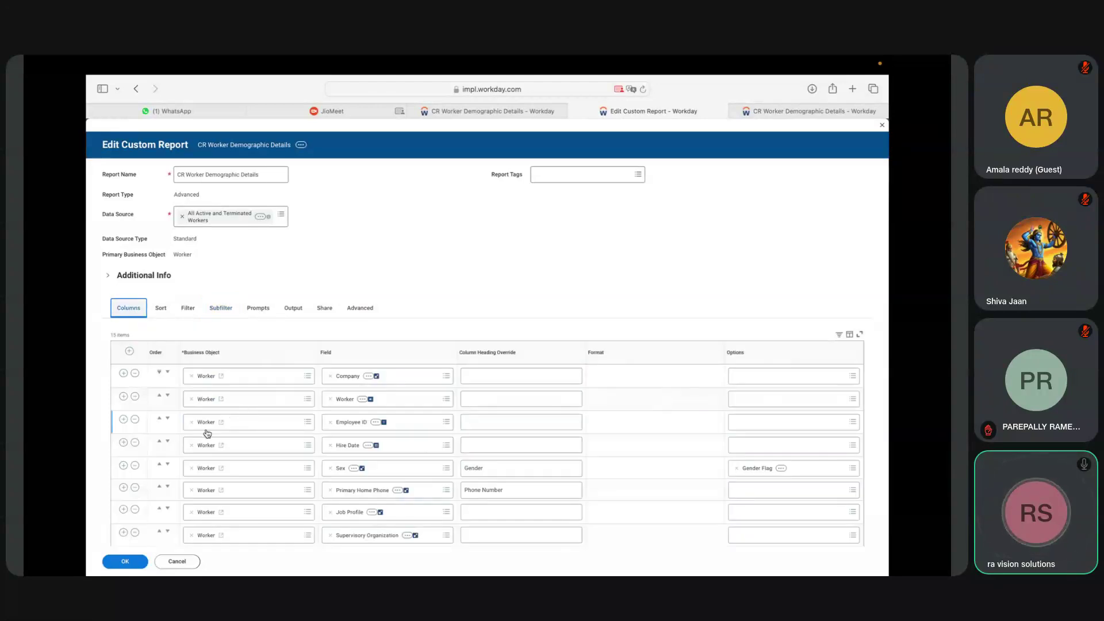
left_click(186, 310)
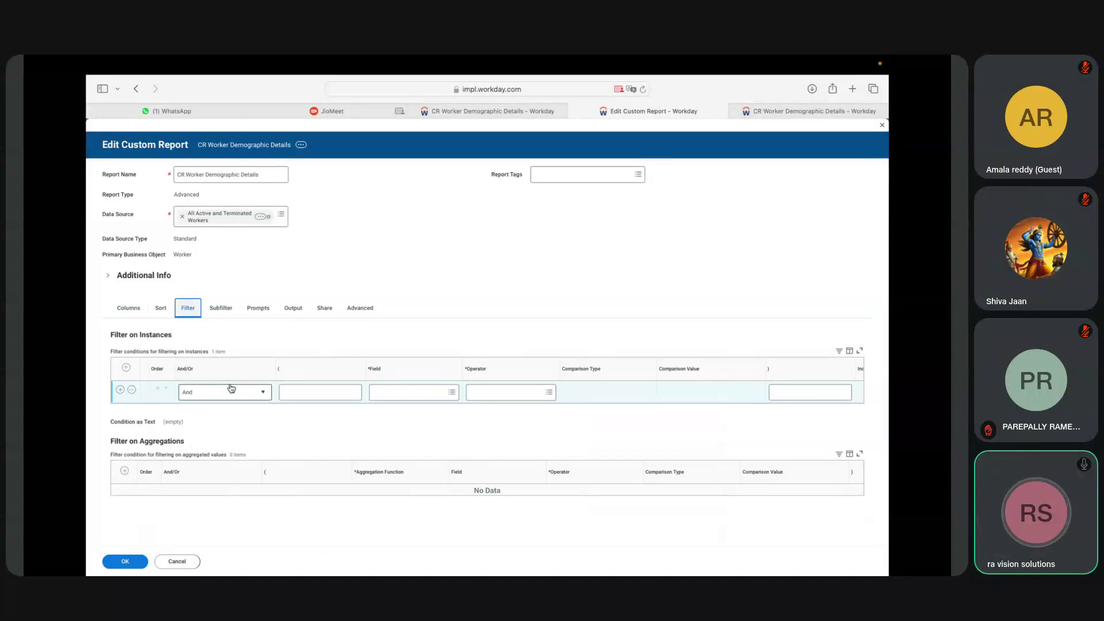
left_click(222, 309)
left_click(187, 308)
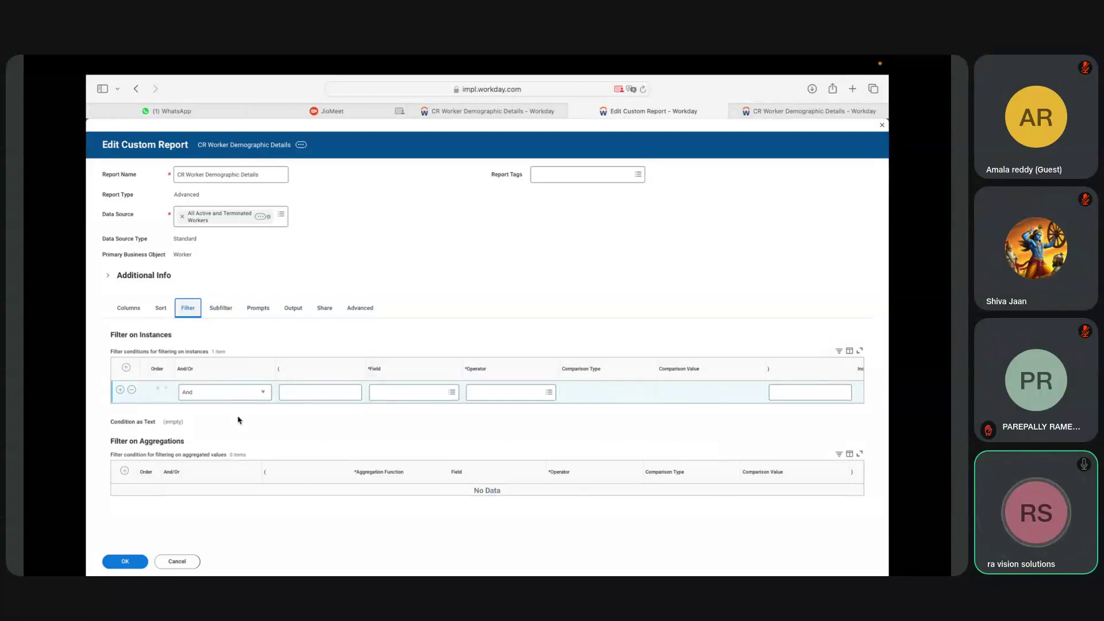
left_click(226, 314)
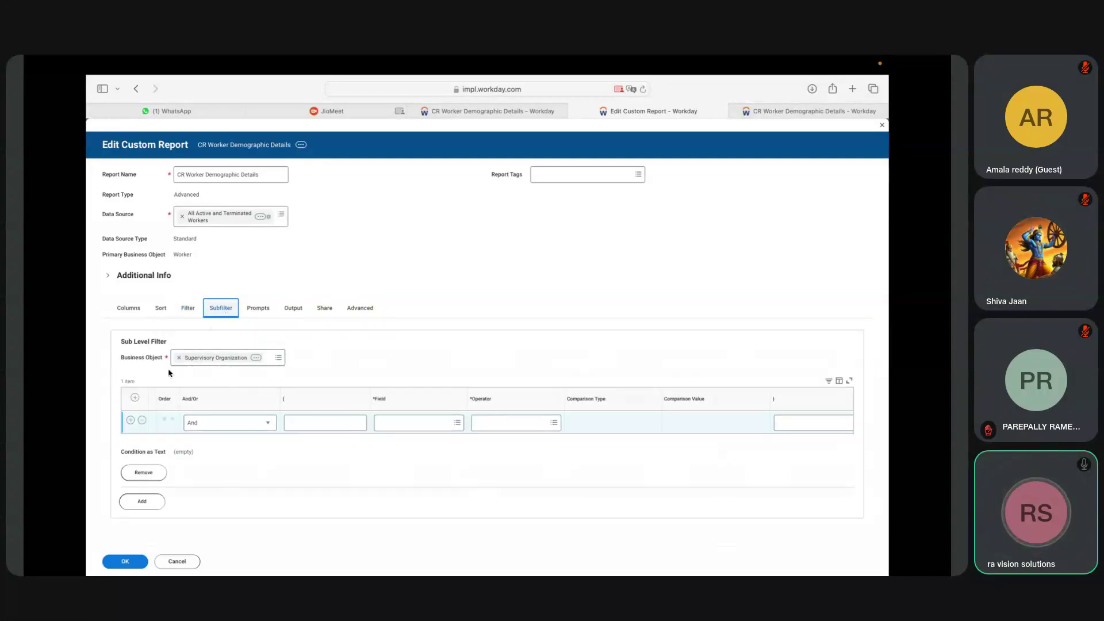
left_click(187, 317)
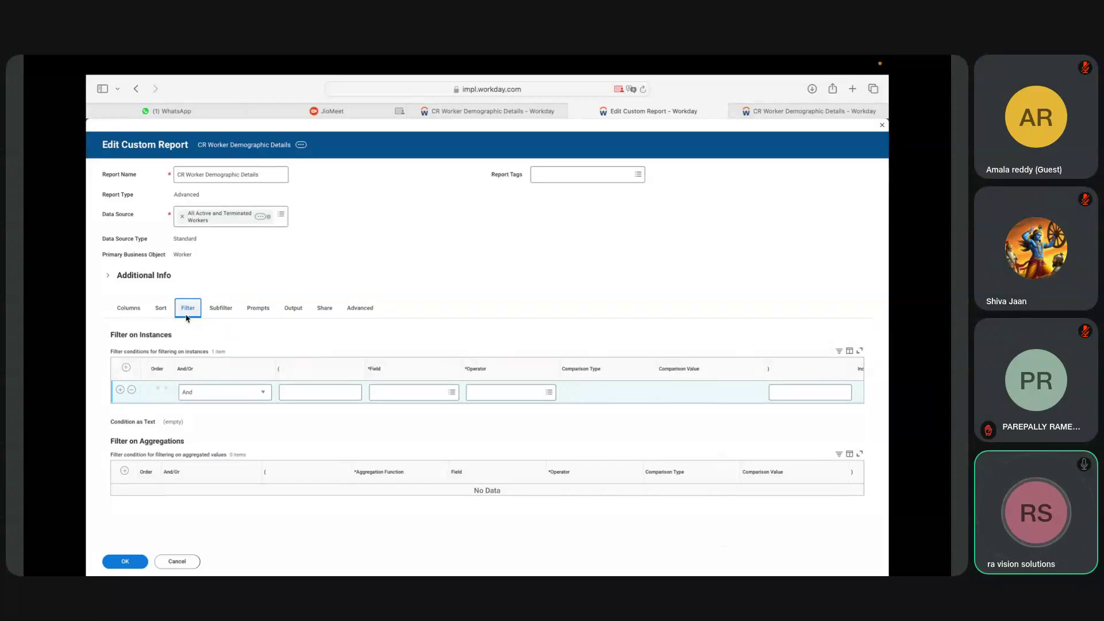
left_click(262, 311)
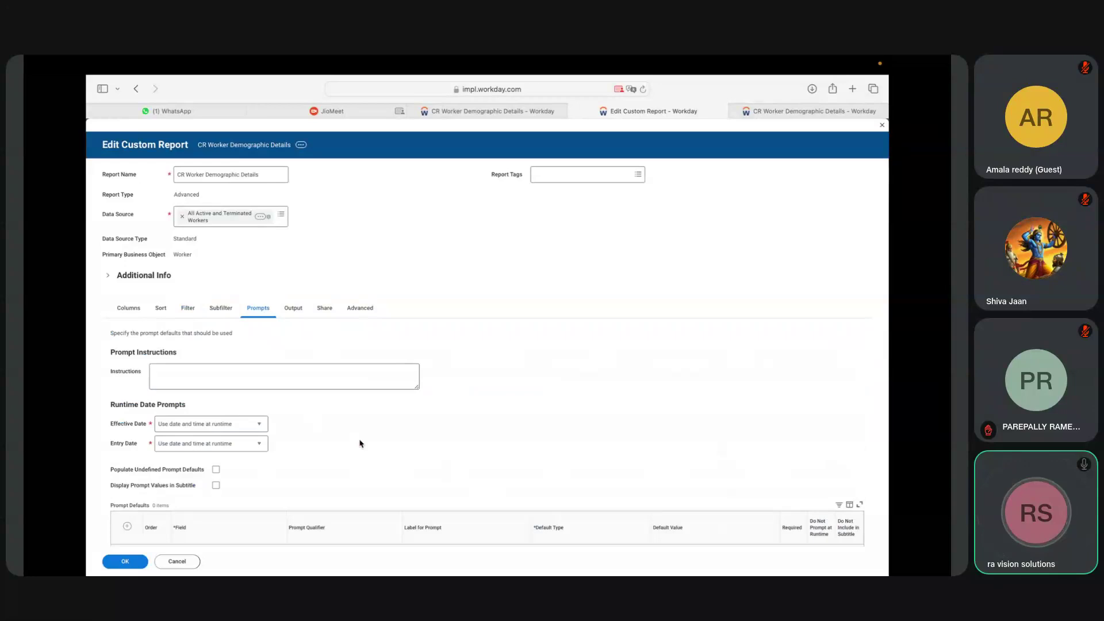
scroll(363, 444, "down", 1)
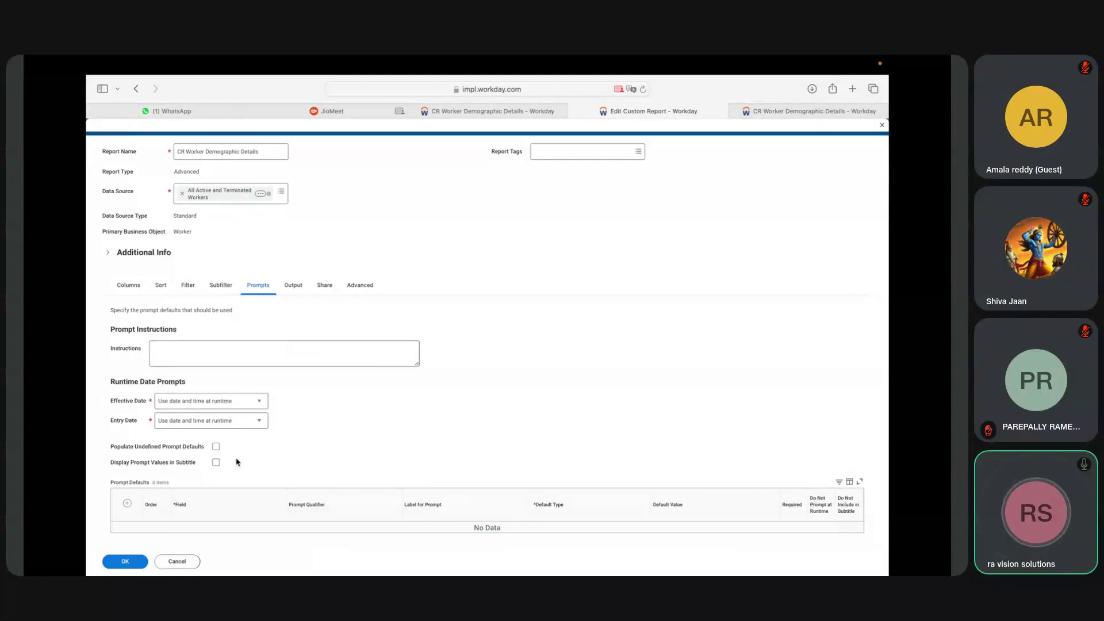
Remove the Supervisory Organization sub-level filter together with its blank condition.
left_click(188, 286)
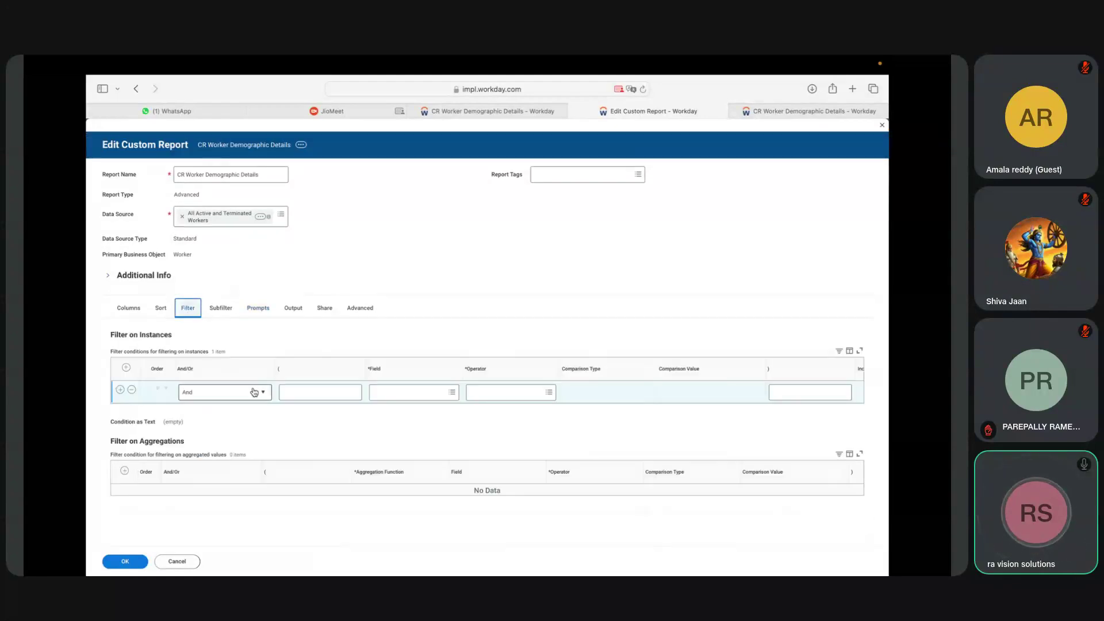
left_click(222, 312)
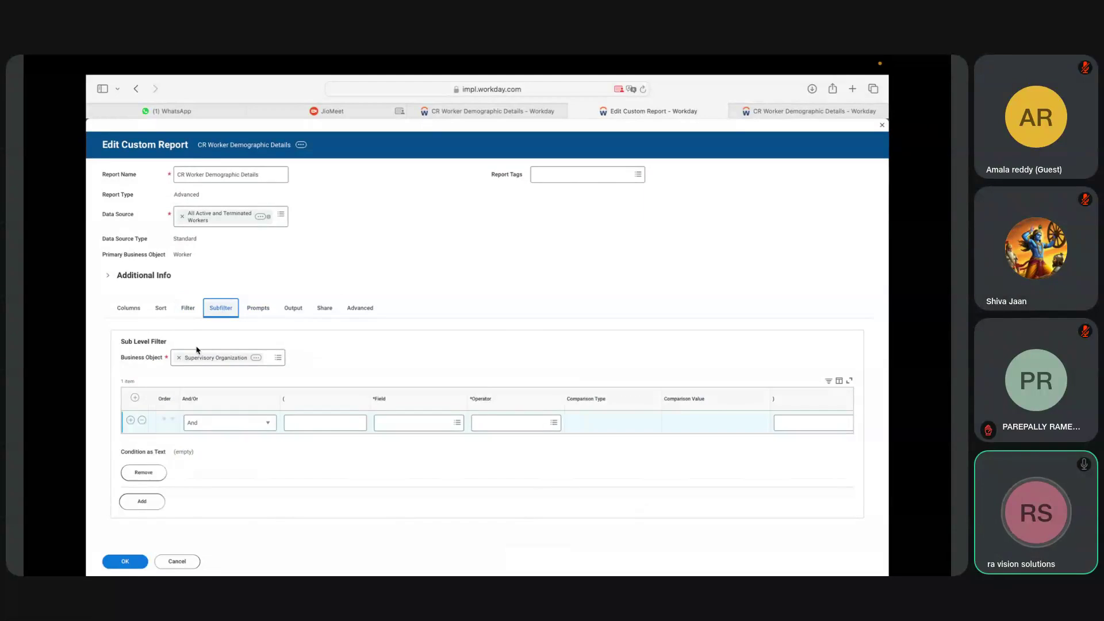
left_click(144, 473)
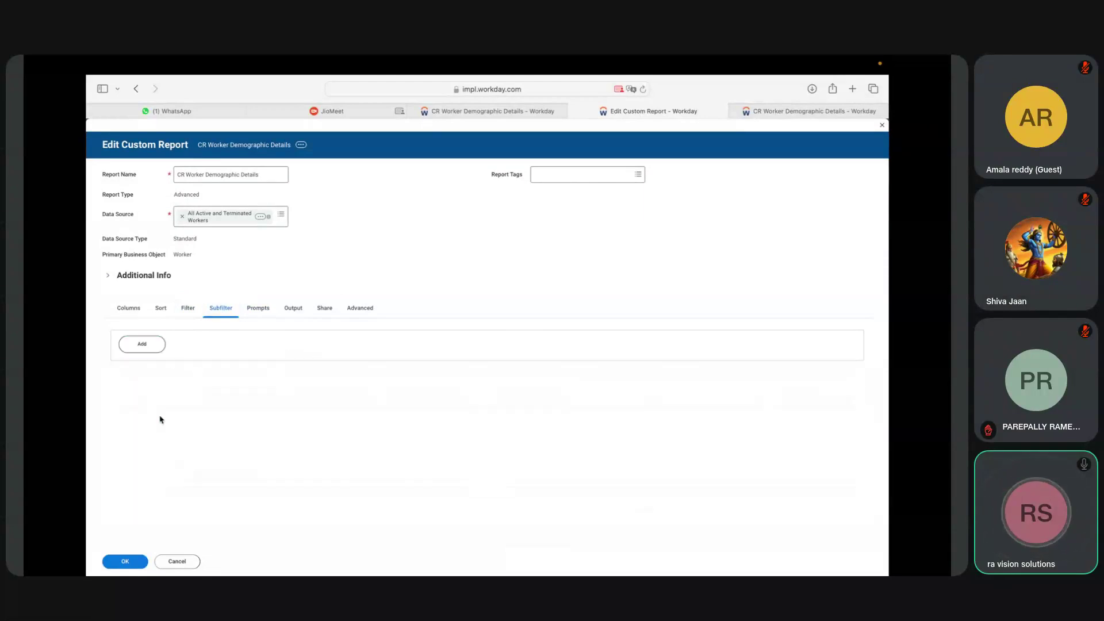
Set the blank instance filter condition's field to Hire Date and its operator to equal to.
left_click(187, 308)
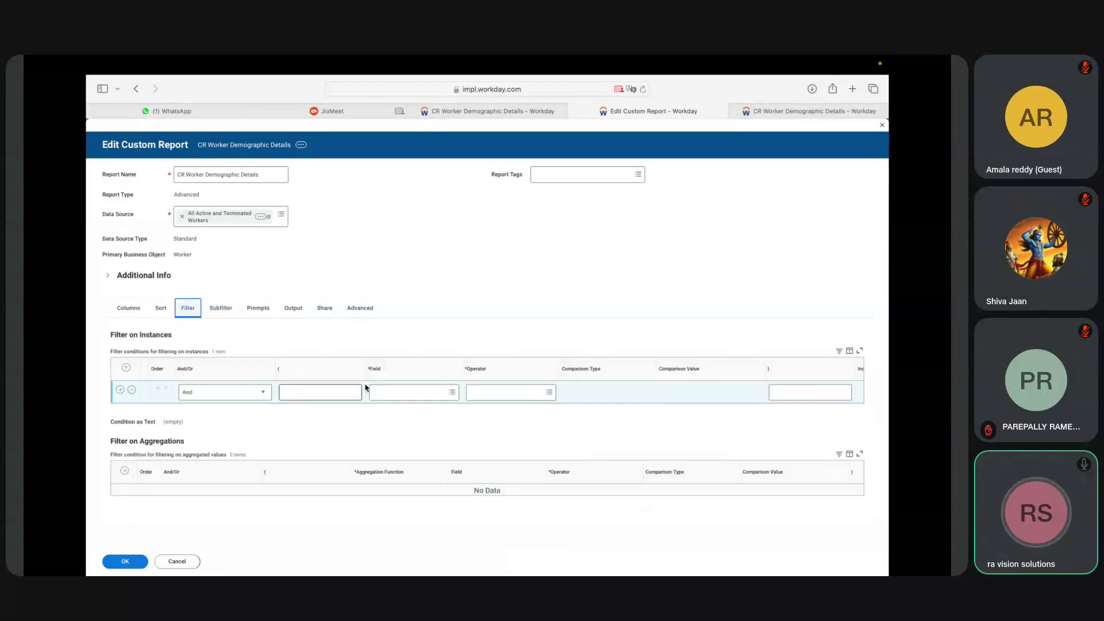
left_click(449, 392)
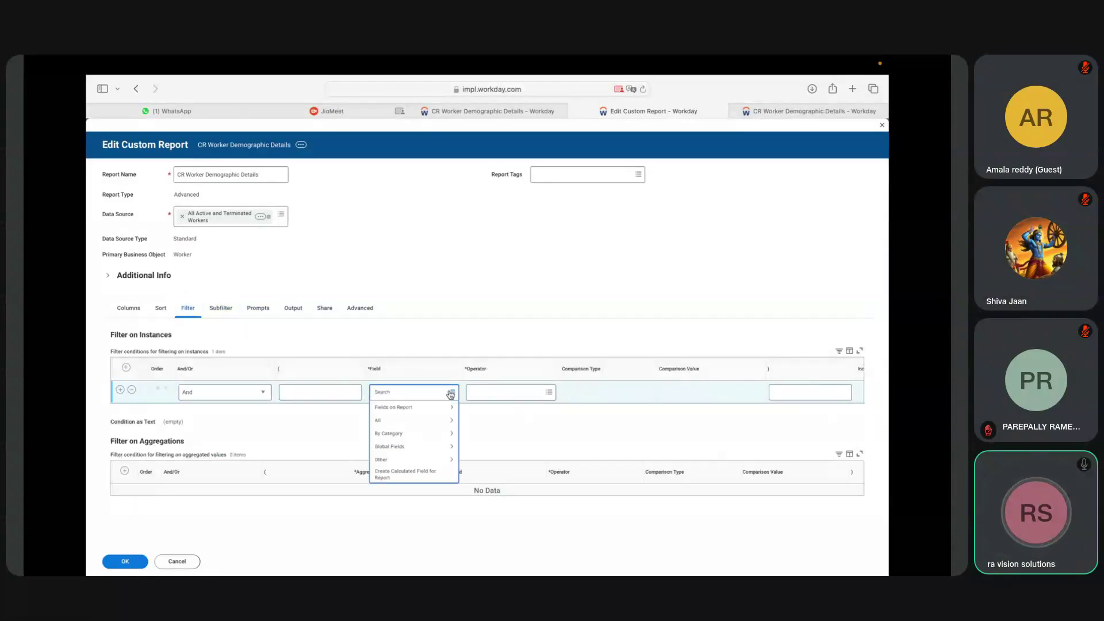
type("N")
key("Return")
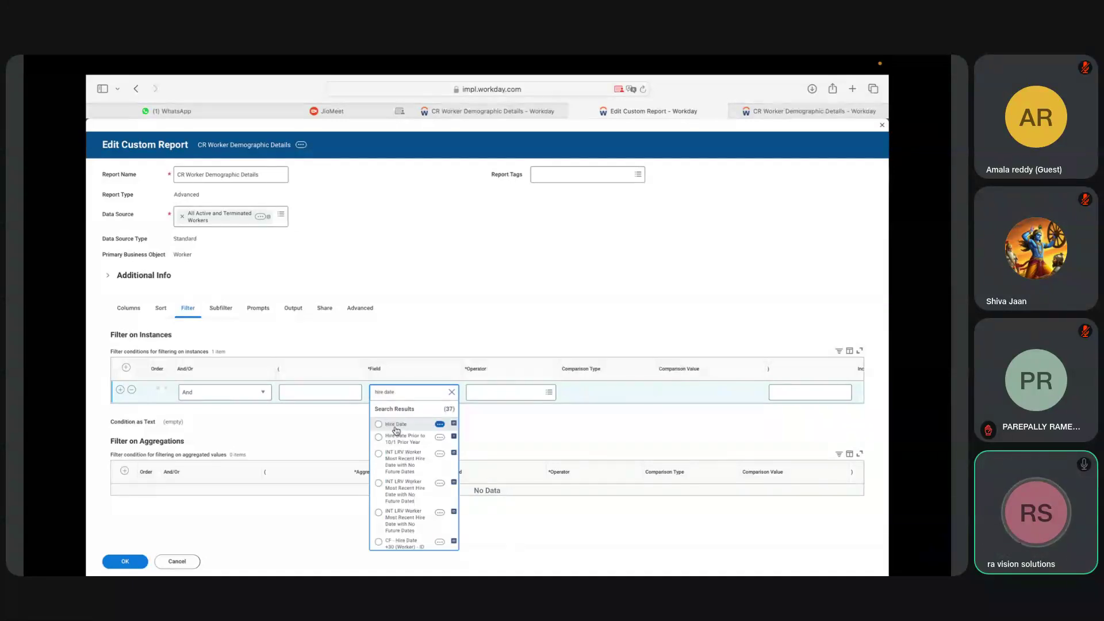
left_click(395, 428)
left_click(548, 392)
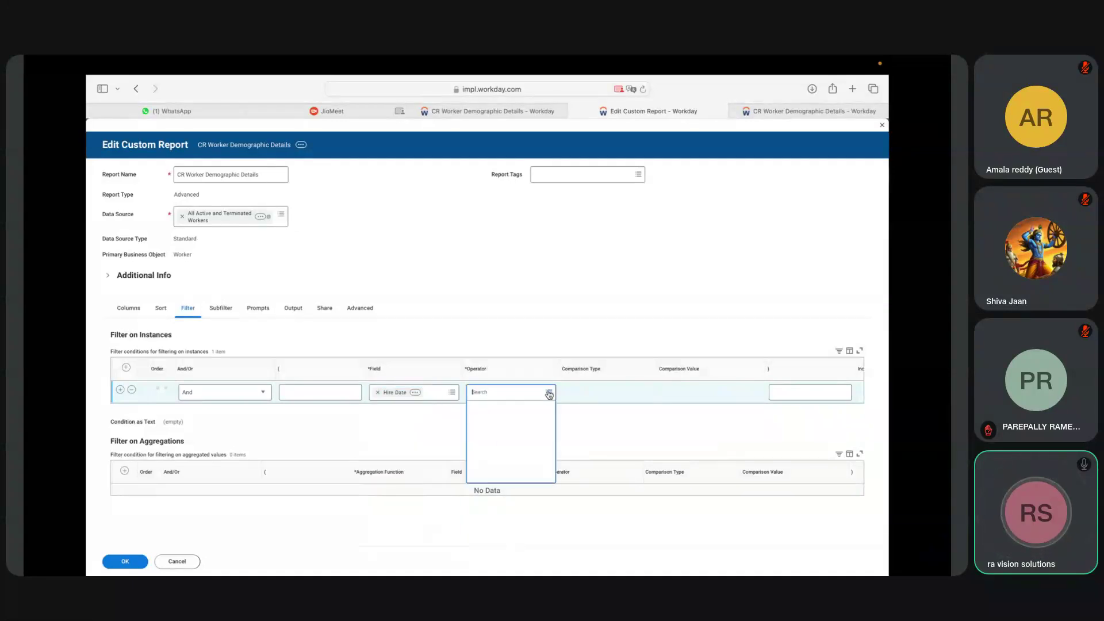
left_click(495, 422)
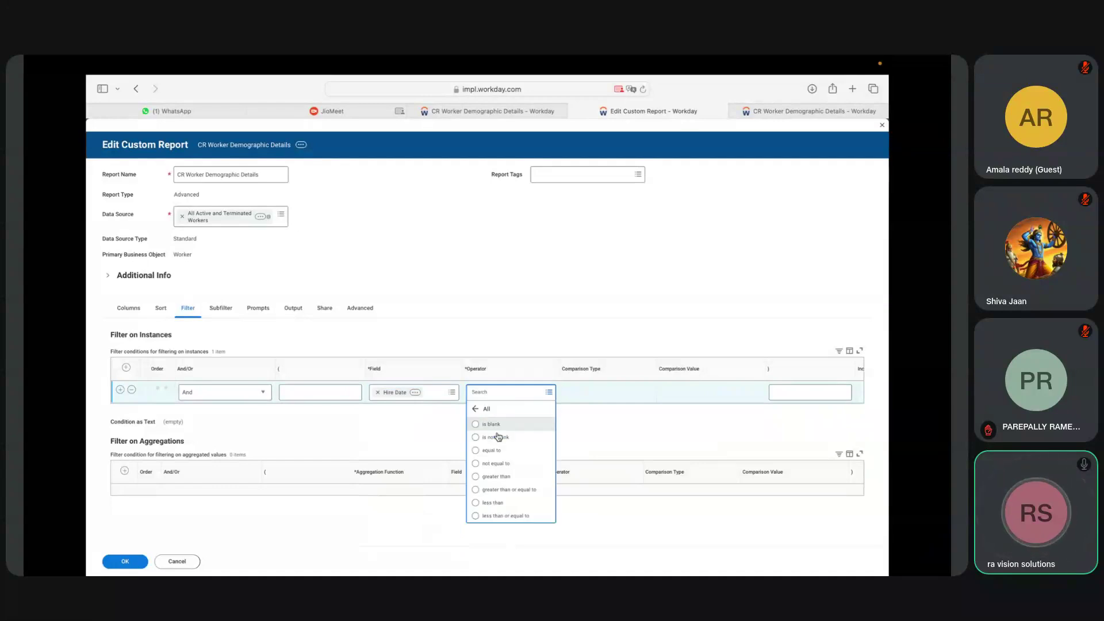
left_click(493, 452)
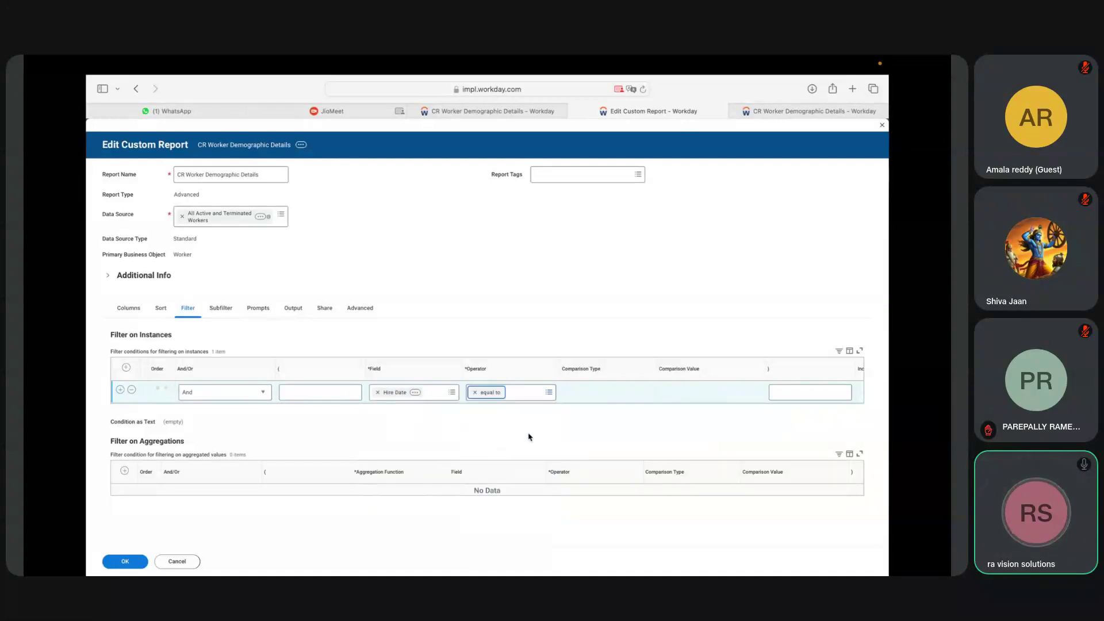
Make the Hire Date condition prompt the user for the value and ignore the filter condition if blank, using Default Prompt.
left_click(646, 393)
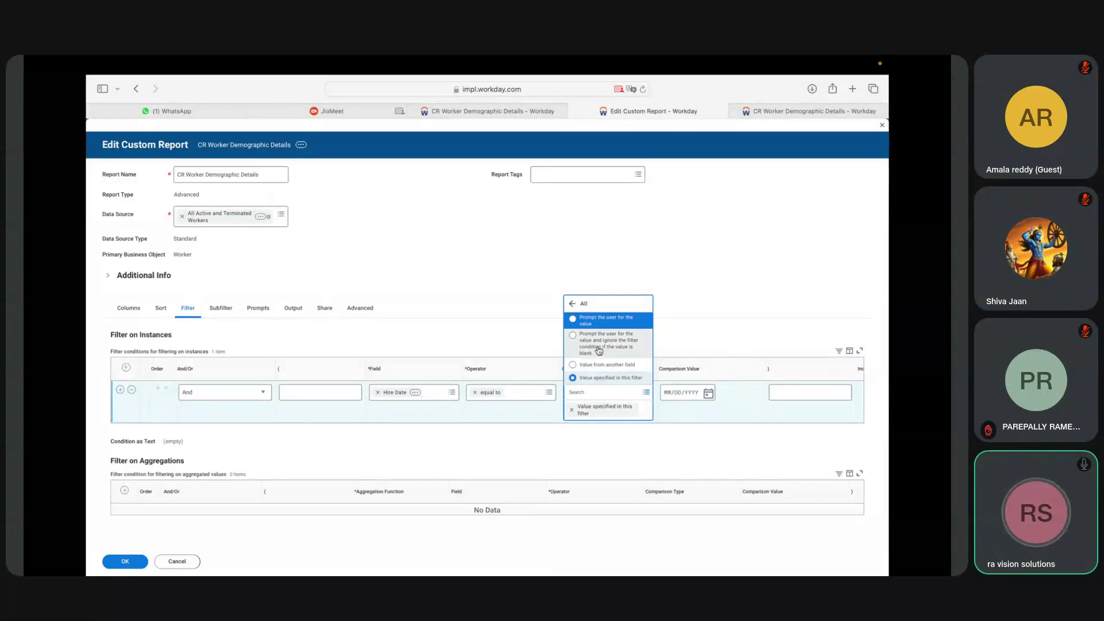
left_click(599, 347)
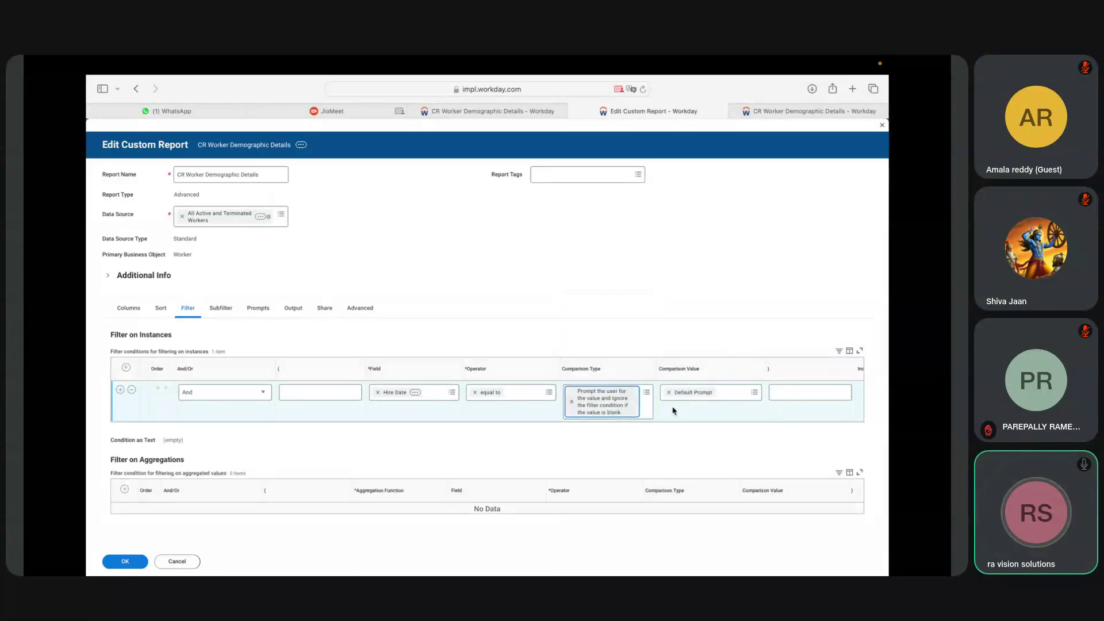
left_click(751, 395)
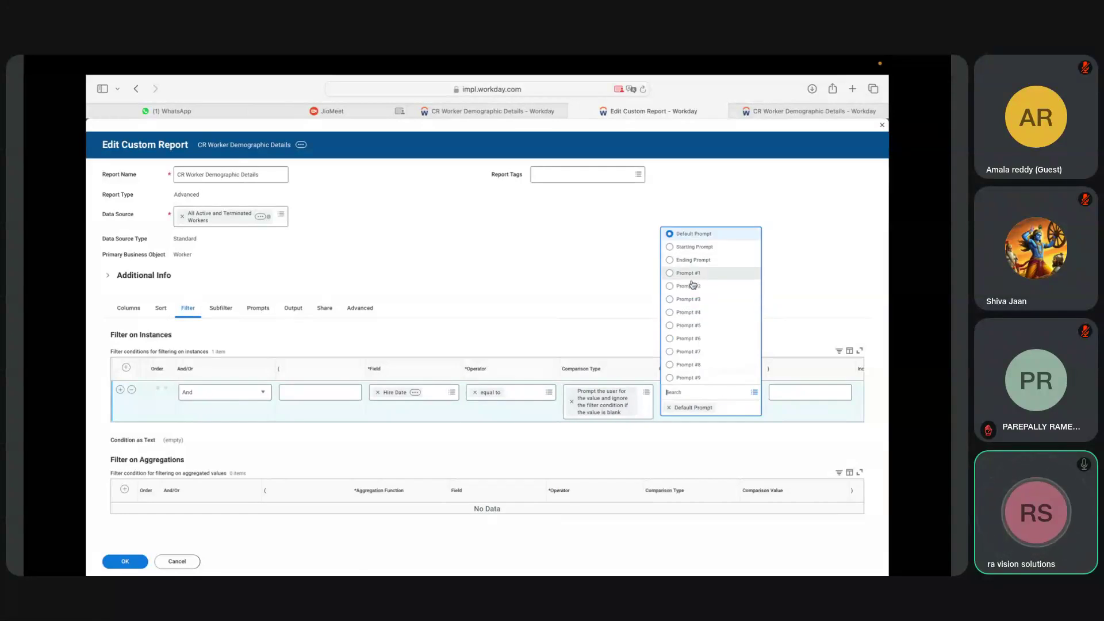
left_click(695, 236)
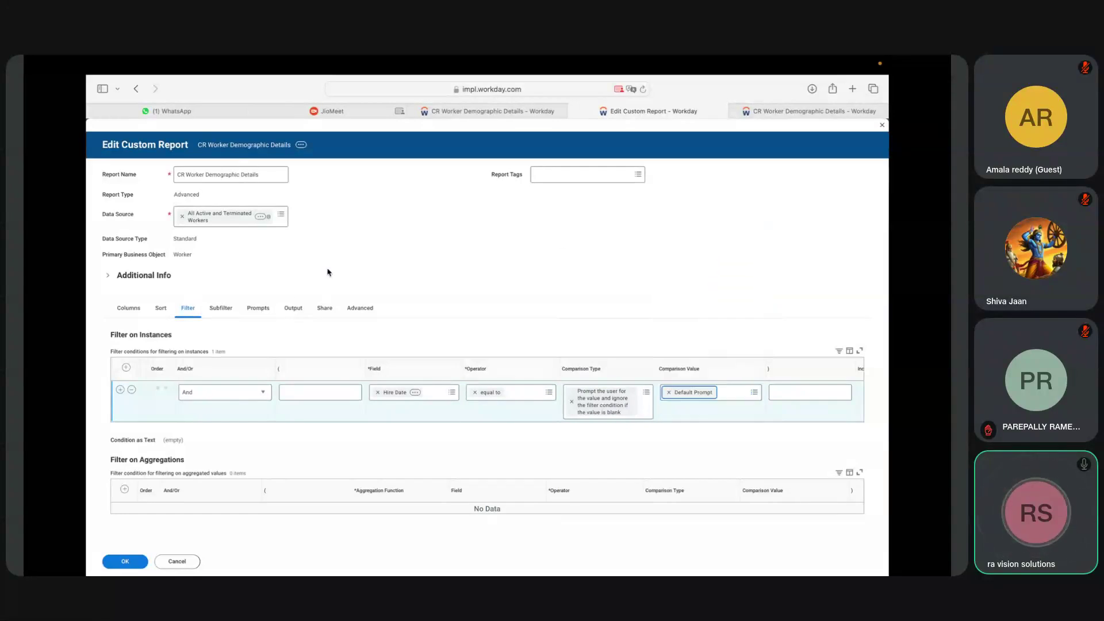
Populate the report's undefined prompt defaults and set the Hire Date prompt's label to Date.
left_click(258, 309)
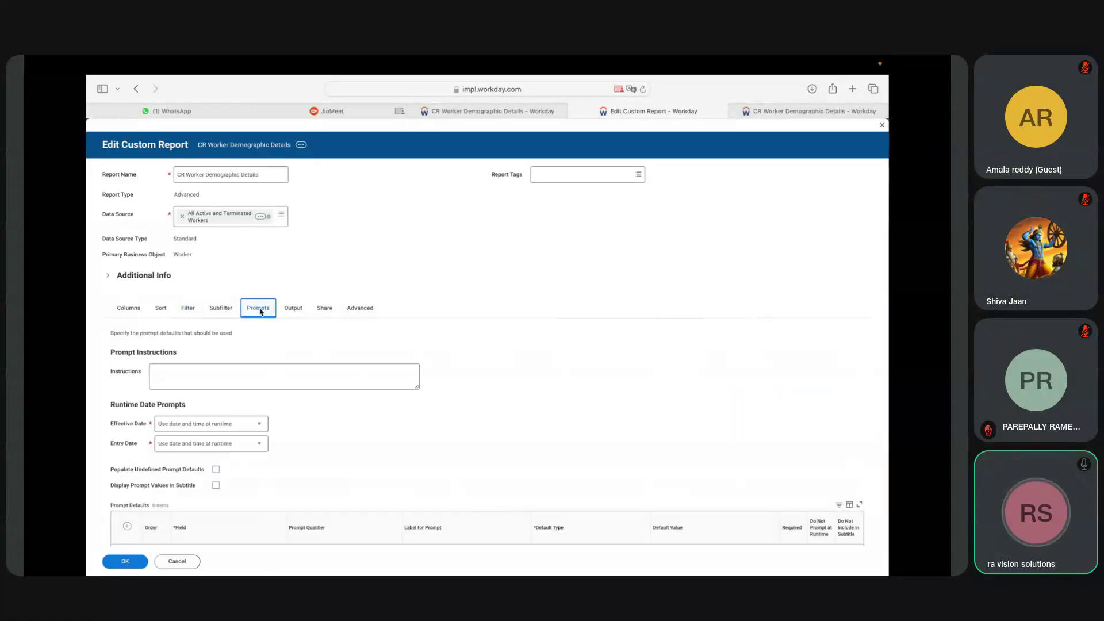
left_click(216, 470)
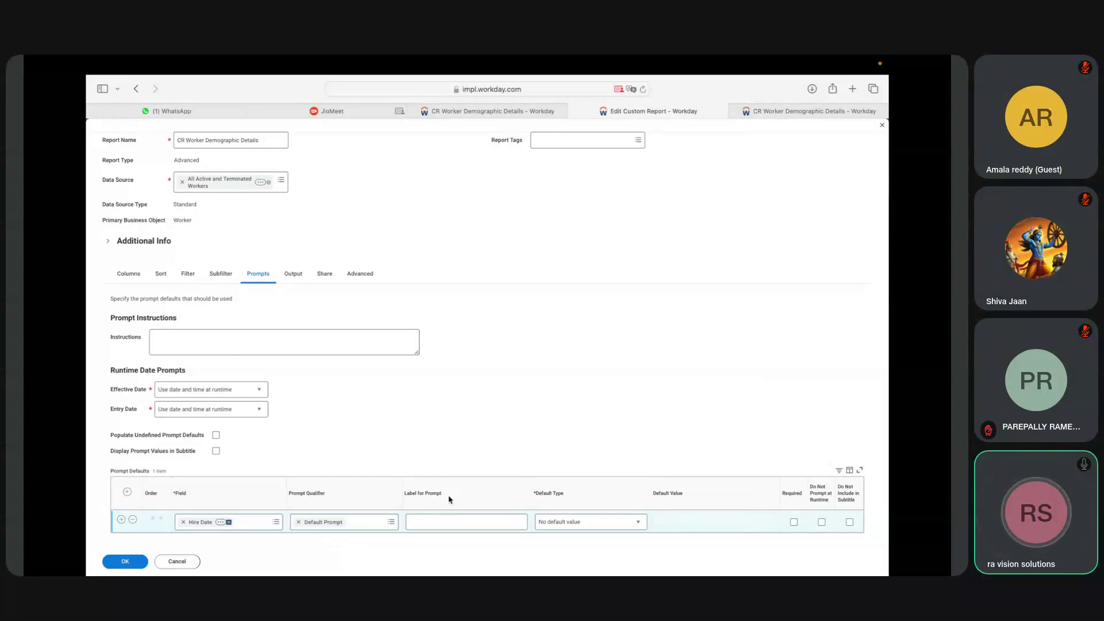
left_click(427, 520)
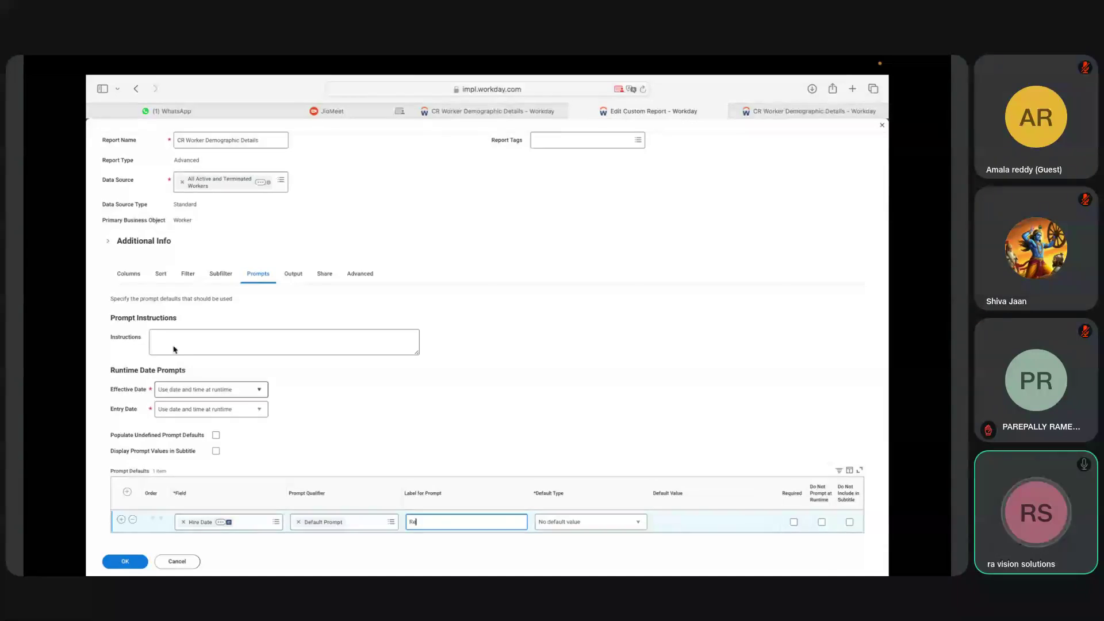
left_click(128, 274)
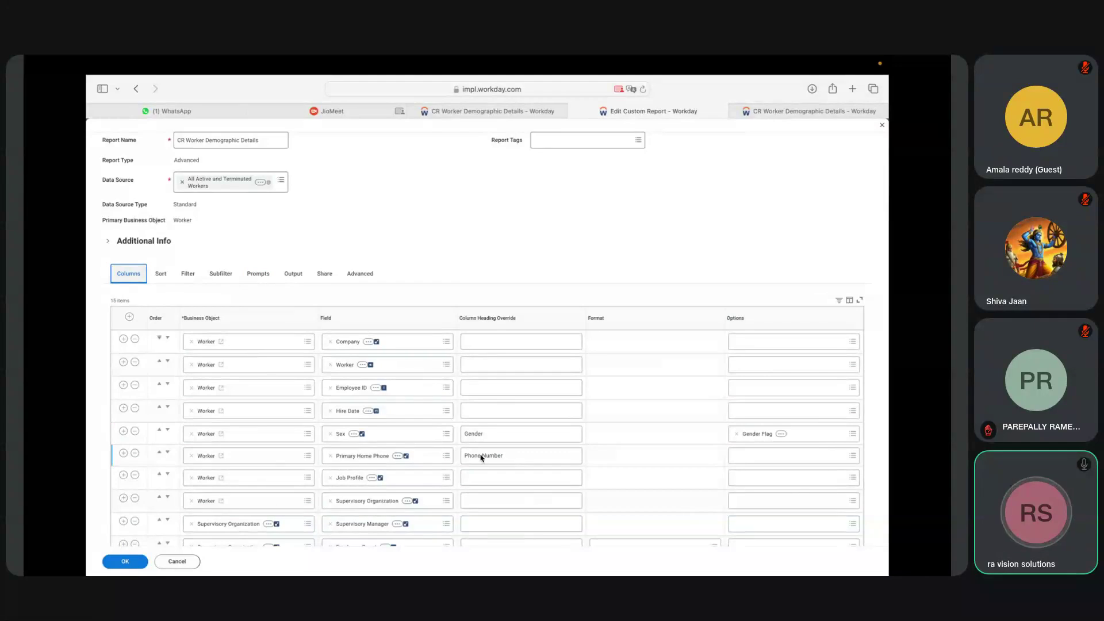
left_click(258, 274)
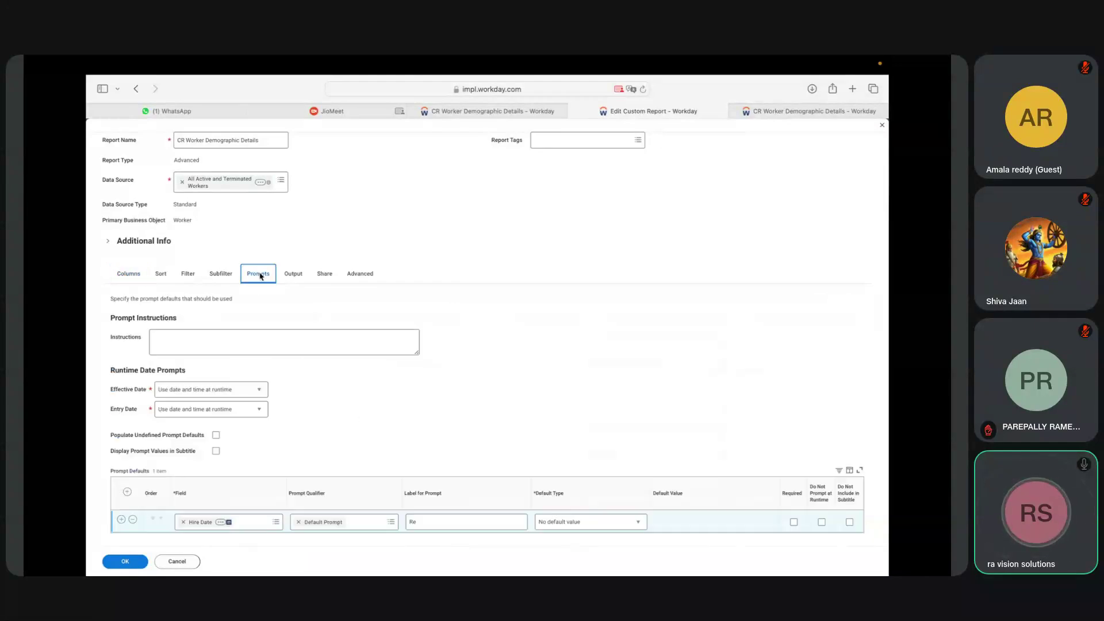
left_click(432, 524)
key("BackSpace")
key("BackSpace")
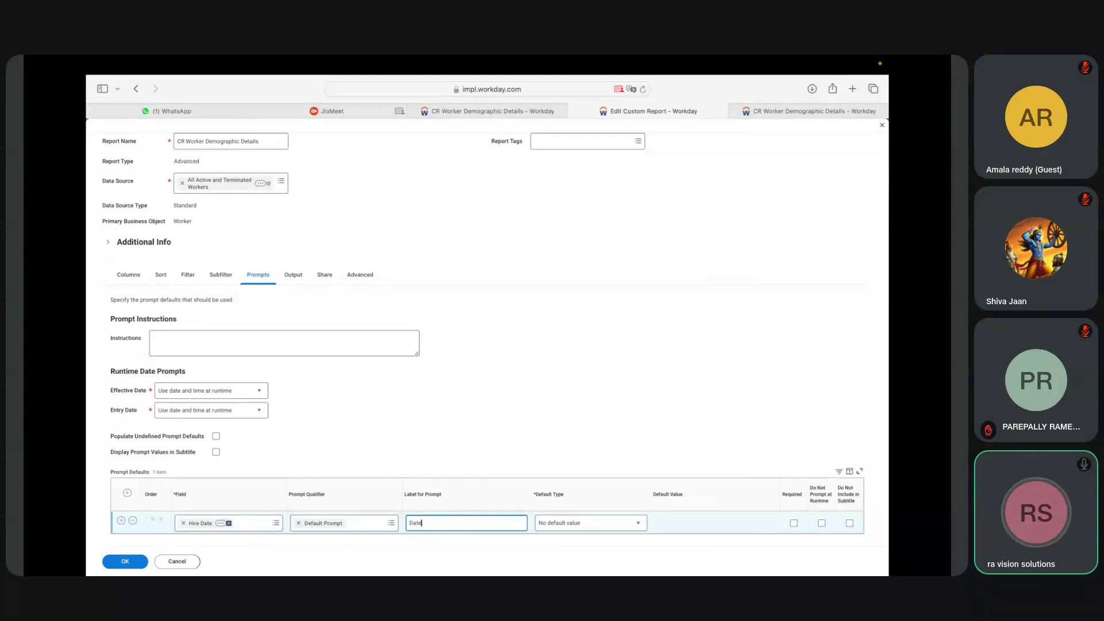
type("Date")
Save the report and run it with the Date prompt left blank.
left_click(130, 564)
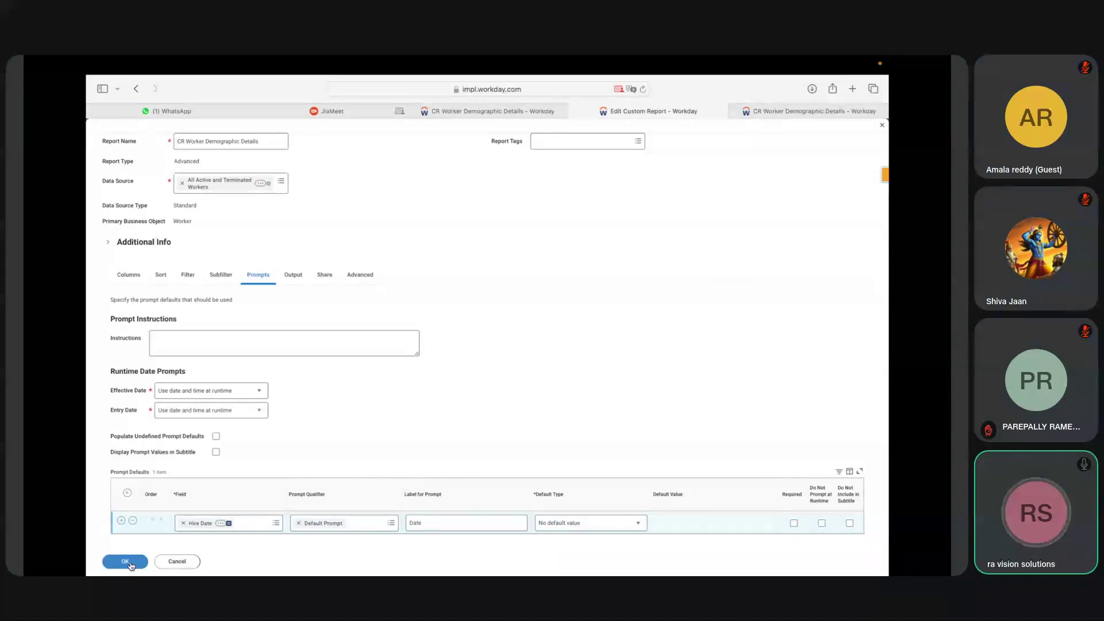
left_click(131, 561)
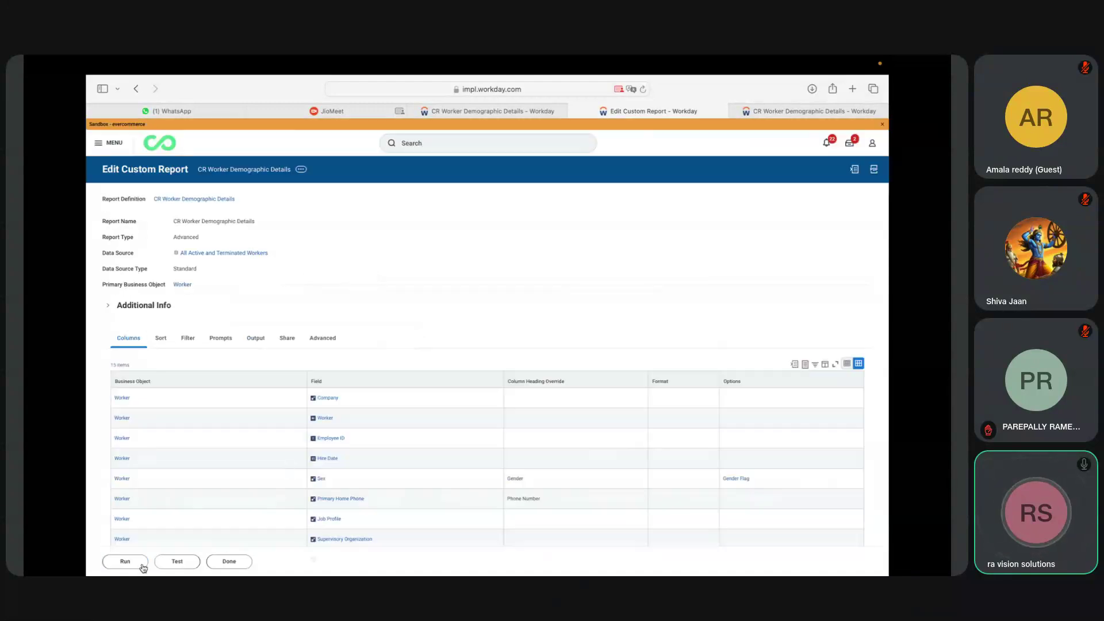
left_click(132, 564)
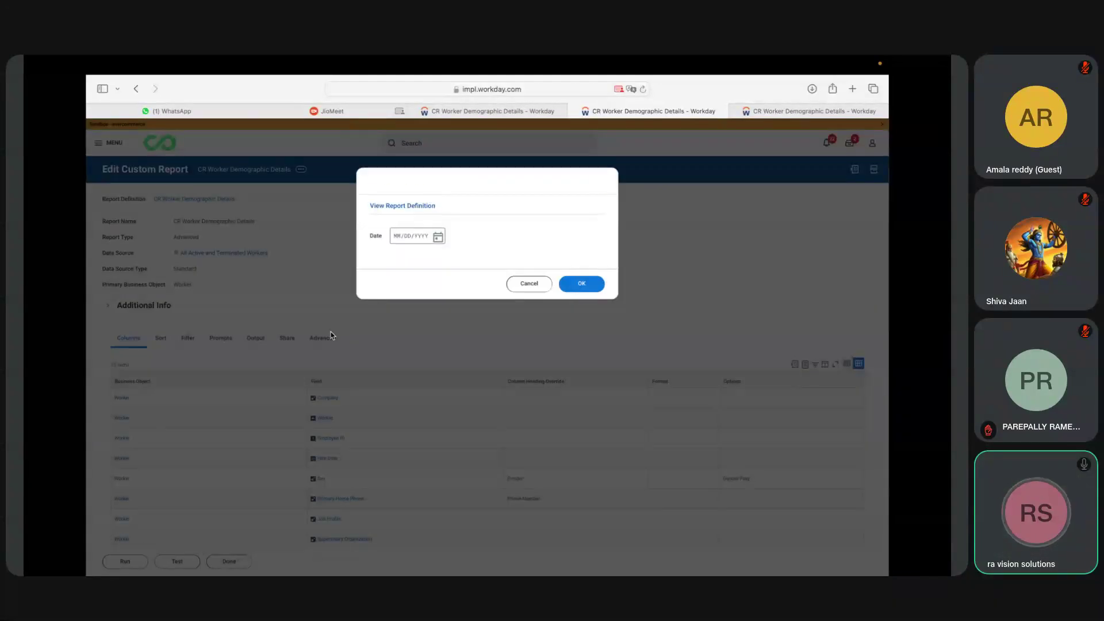
left_click(375, 238)
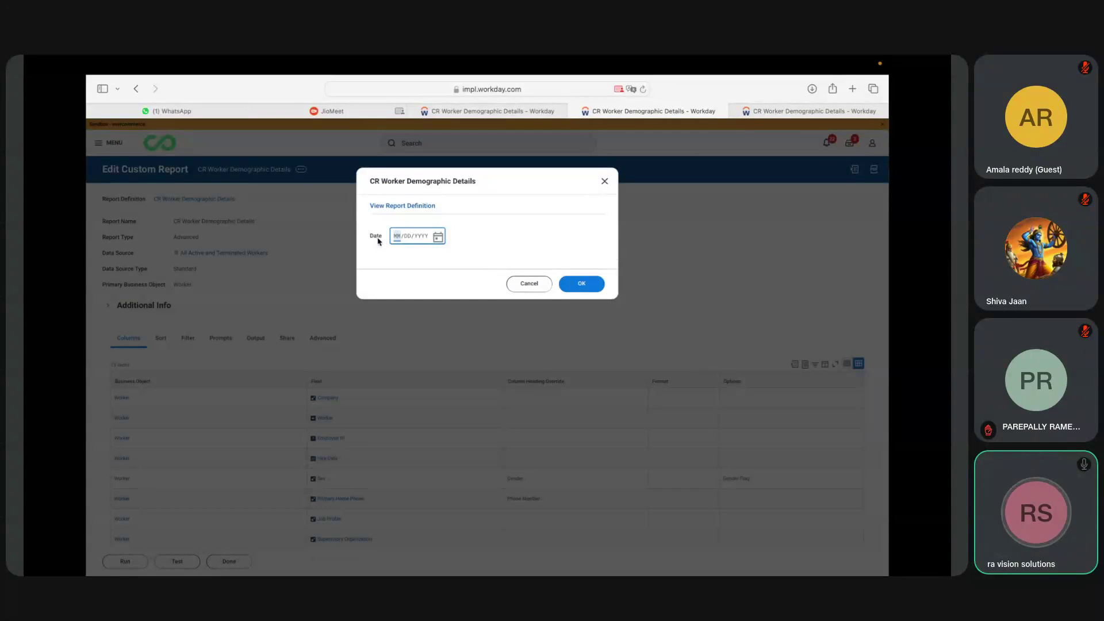
left_click(533, 286)
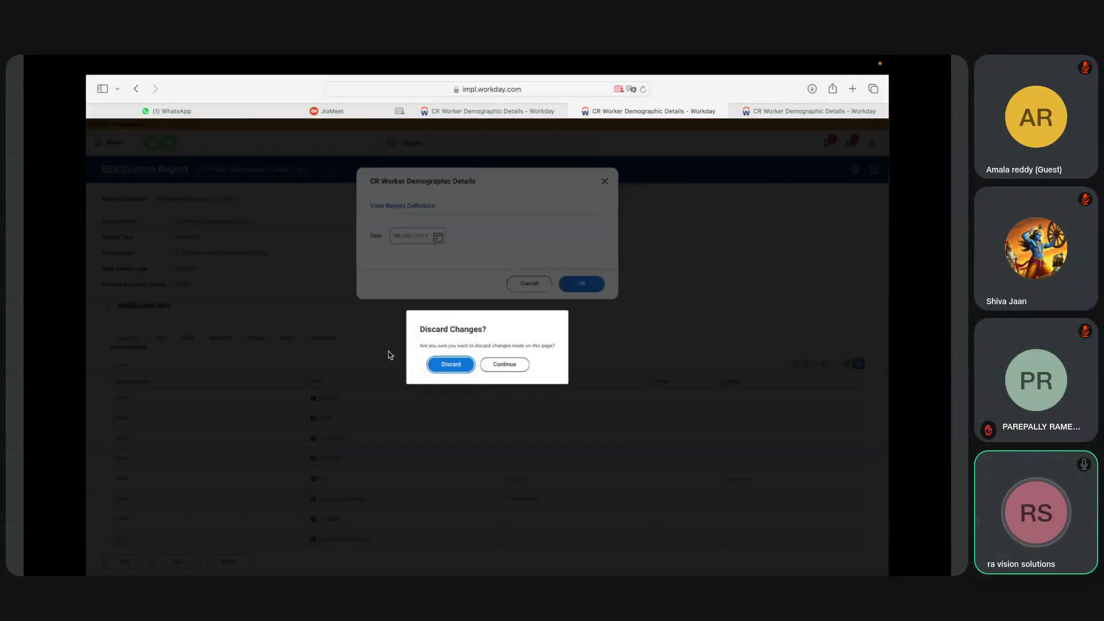
left_click(495, 366)
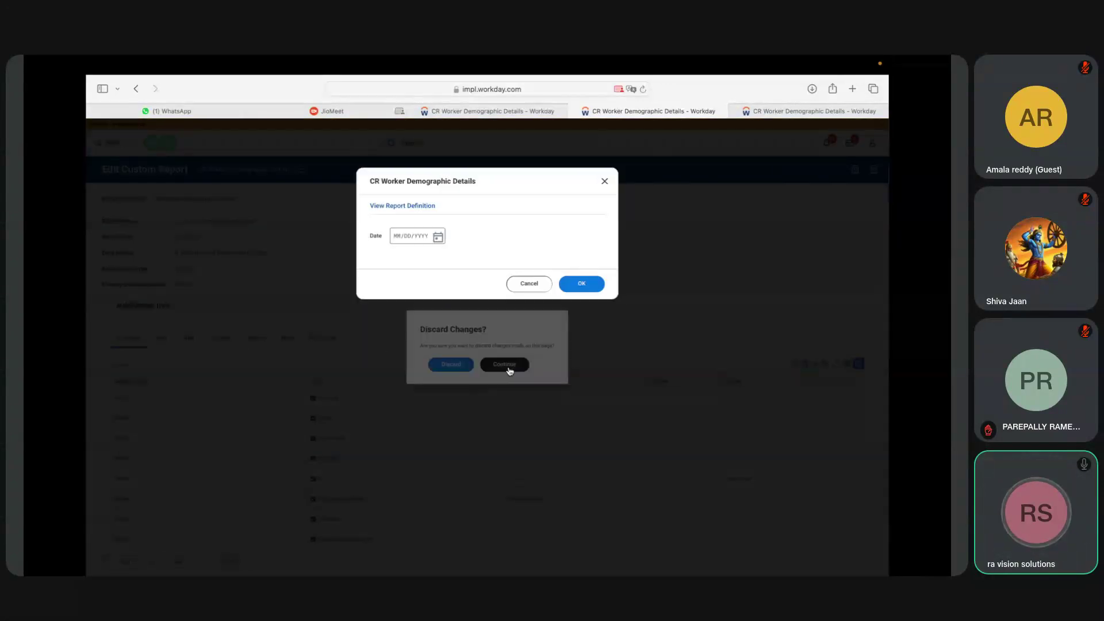
left_click(582, 285)
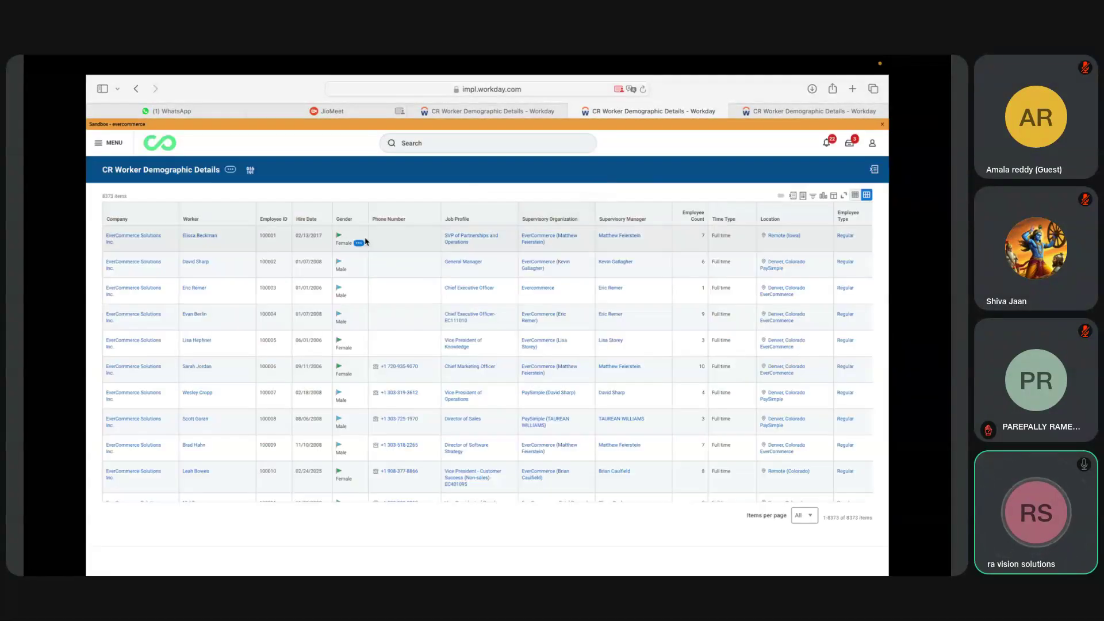
Reopen the report for editing and review the default type options of the Hire Date prompt, keeping No default value.
left_click(230, 170)
mouse_move(263, 198)
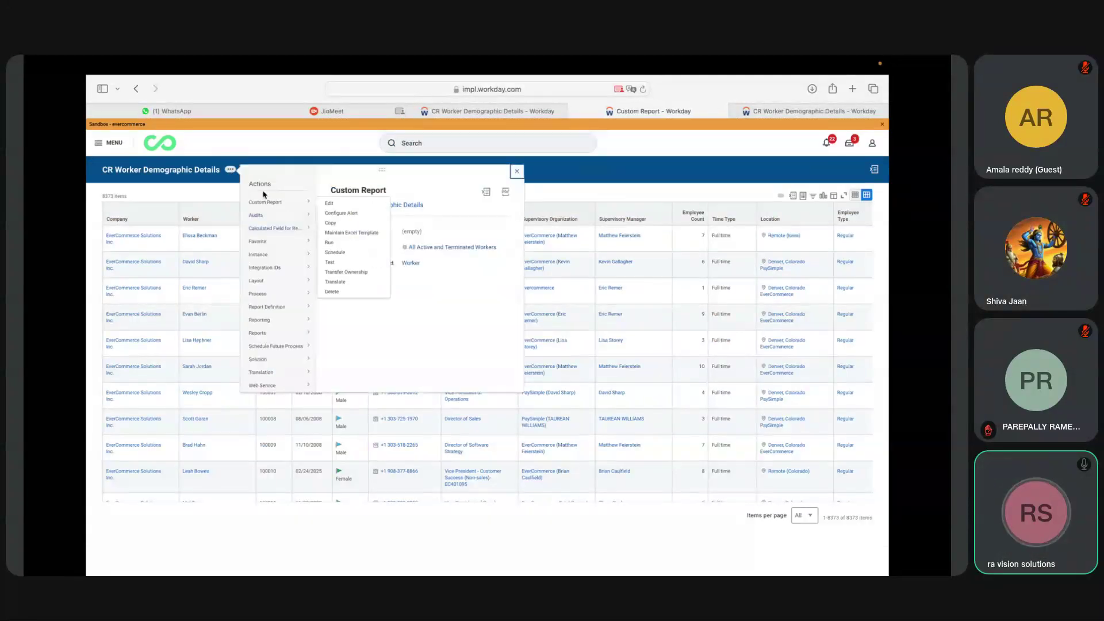
left_click(330, 204)
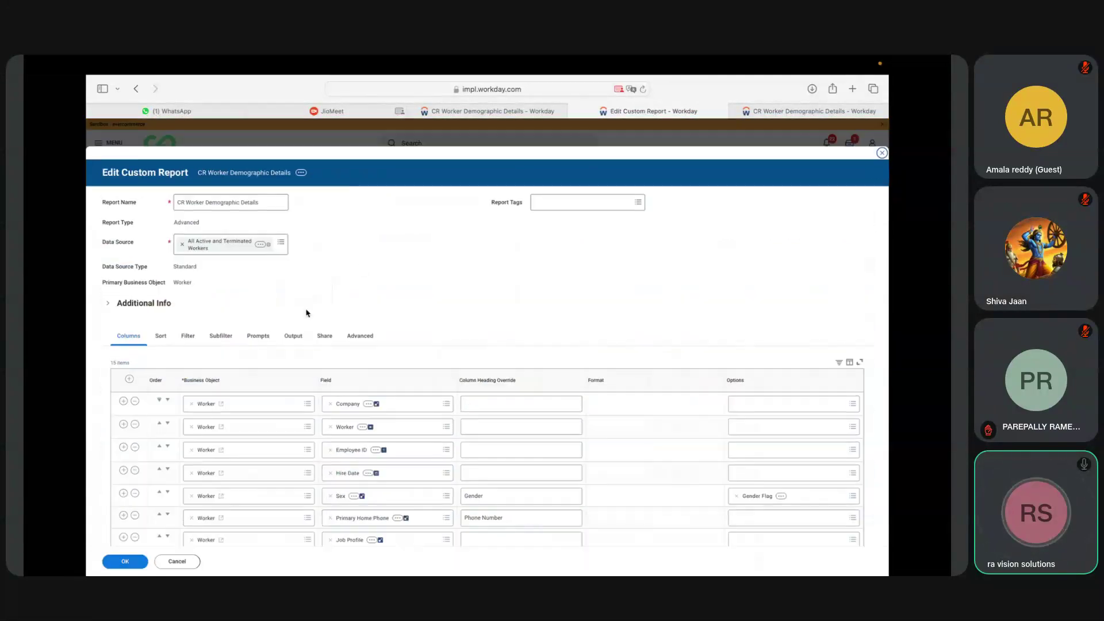
left_click(251, 333)
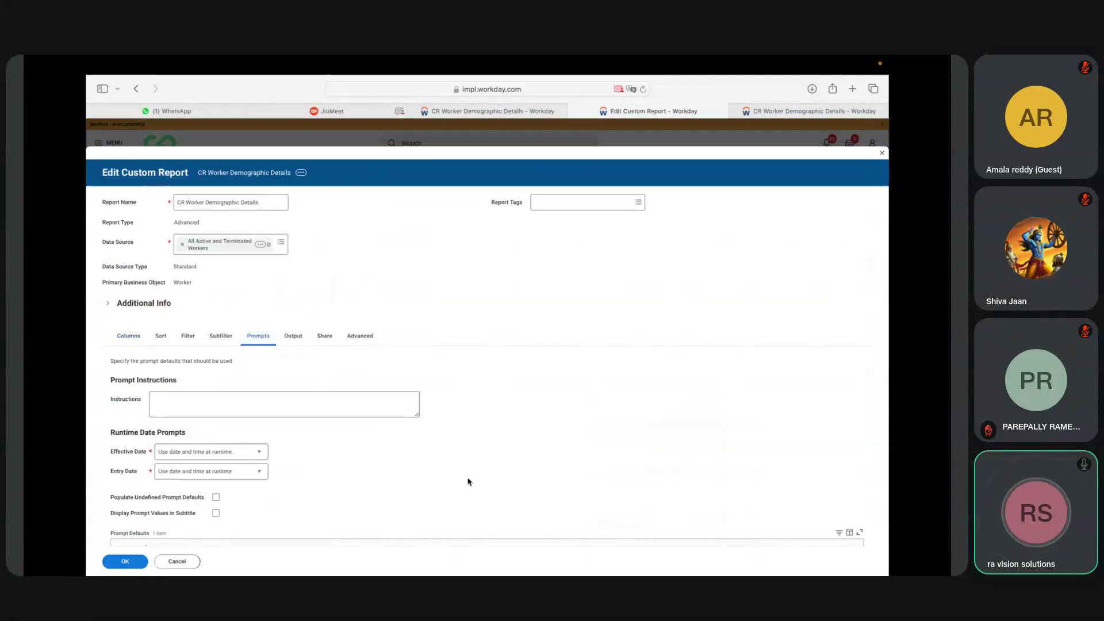
scroll(472, 479, "down", 2)
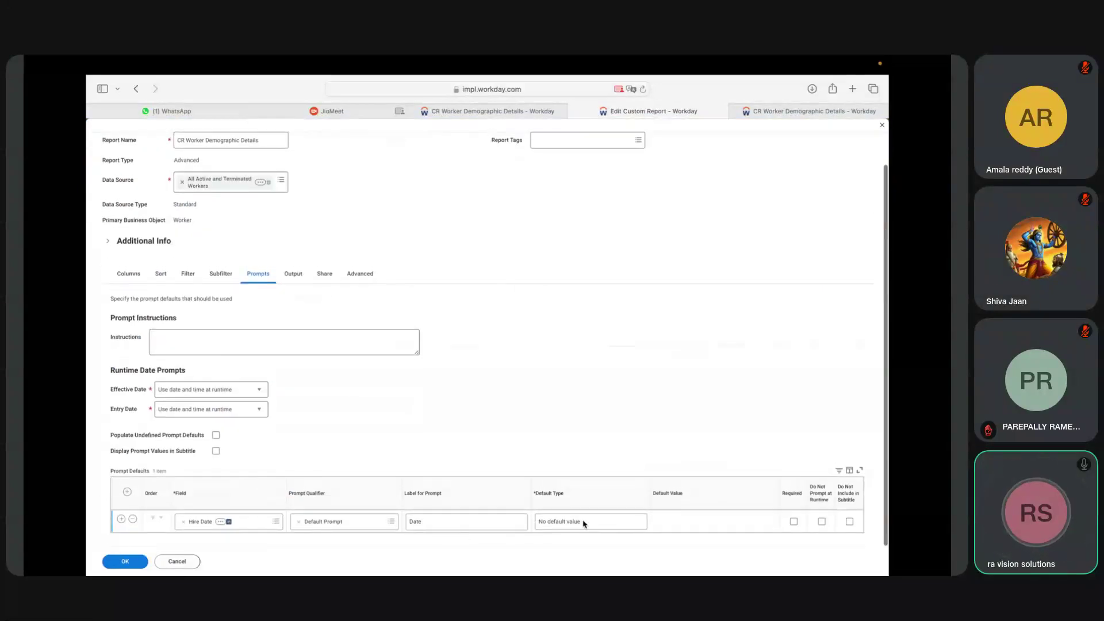
left_click(609, 523)
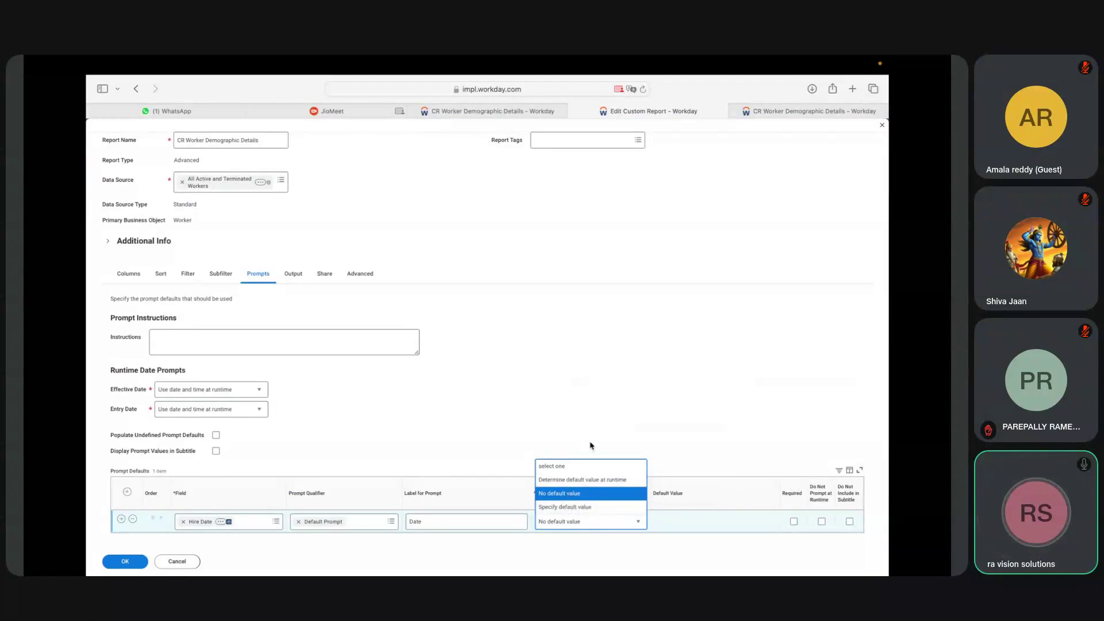
left_click(589, 425)
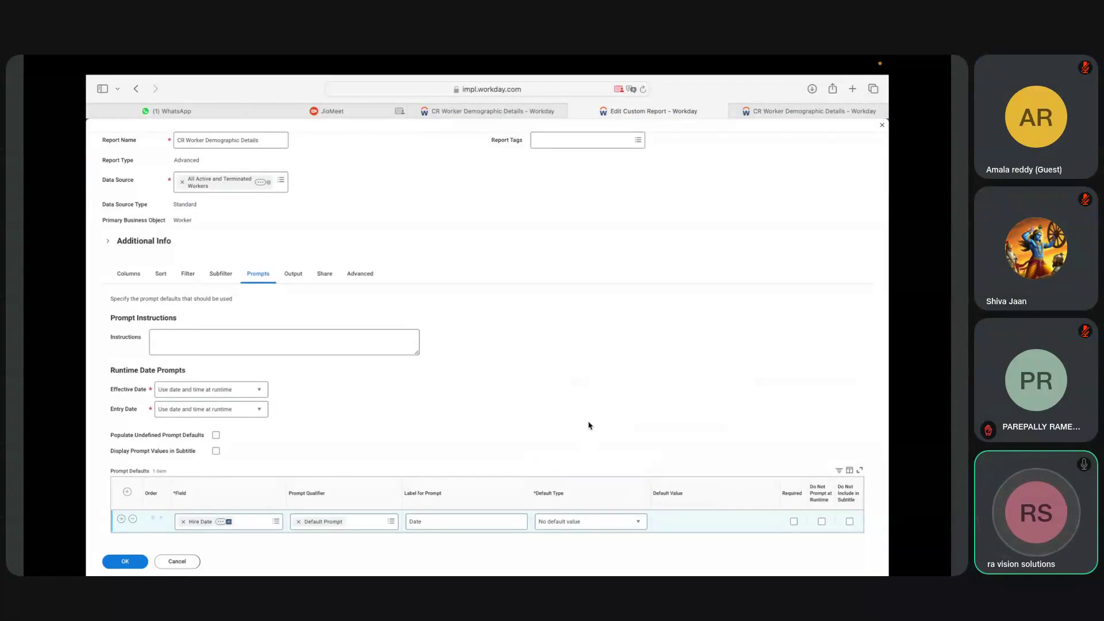
left_click(621, 521)
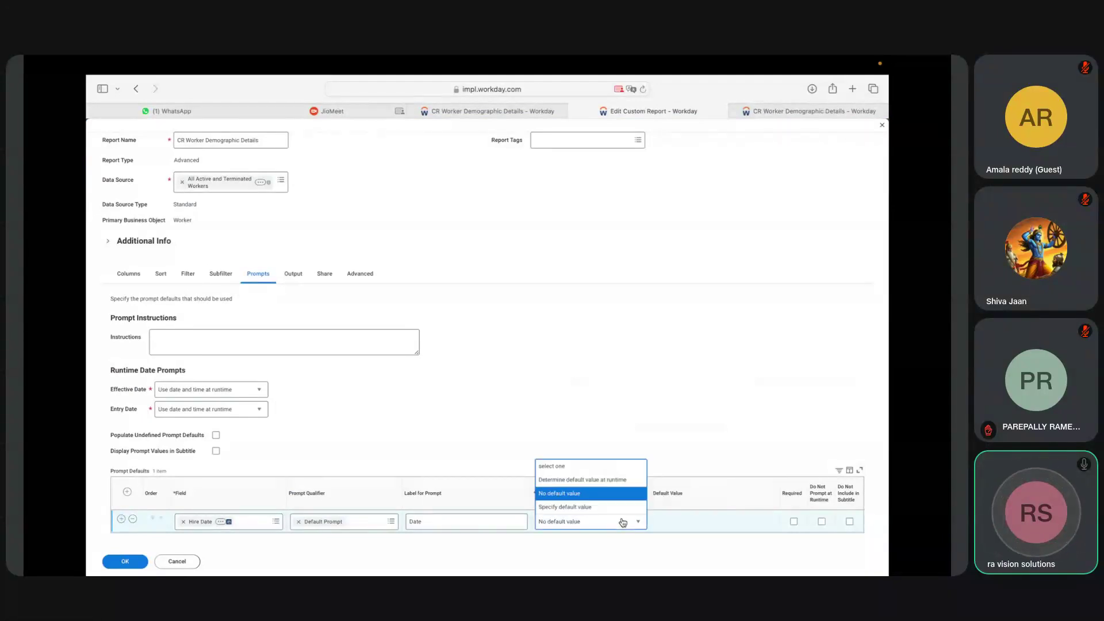
left_click(576, 495)
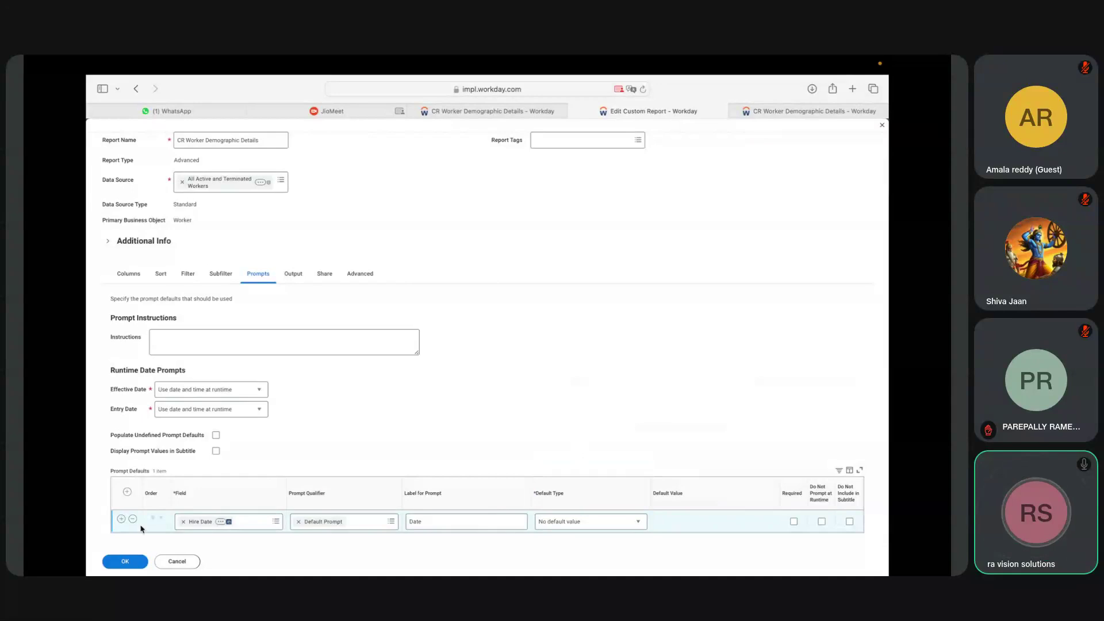
Save the report and run it with the Date prompt set to 04/10/2025.
left_click(132, 561)
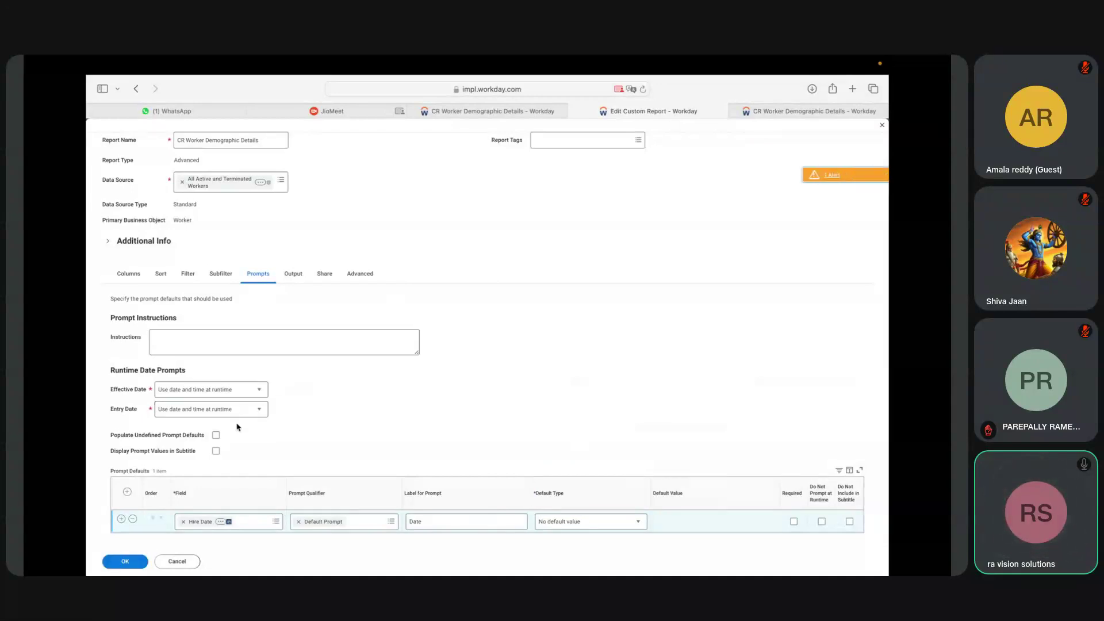
left_click(129, 561)
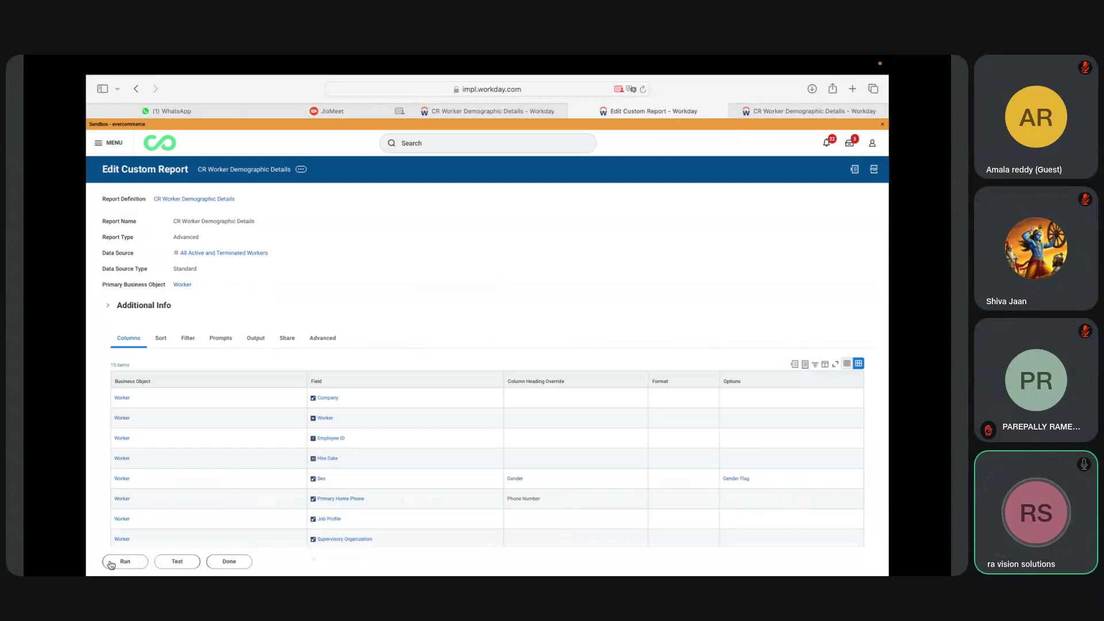
left_click(112, 563)
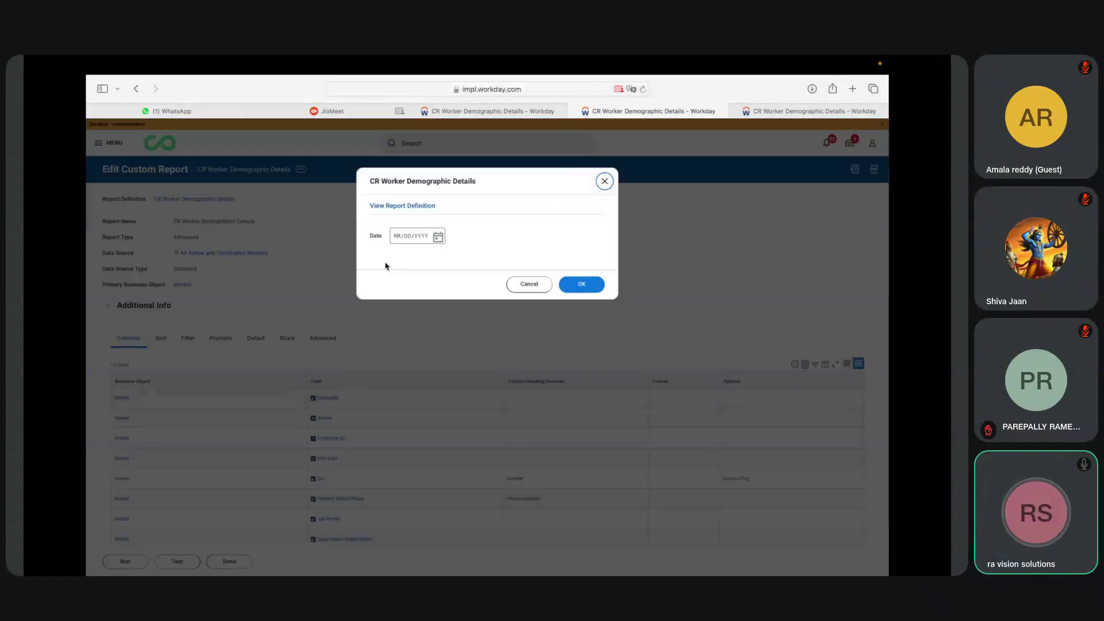
left_click(443, 239)
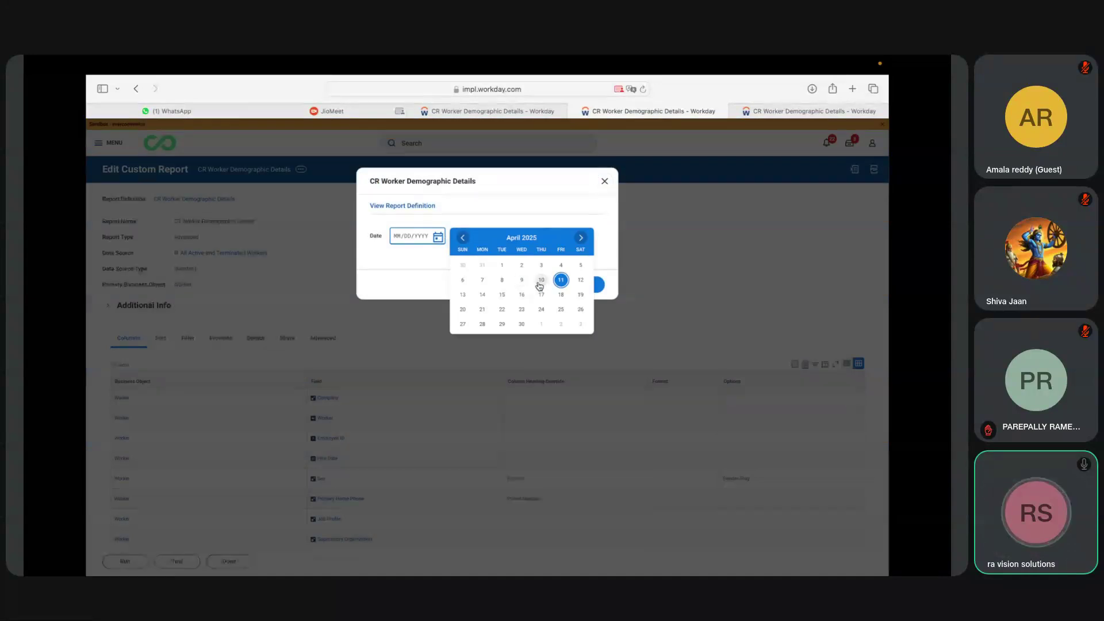
left_click(541, 282)
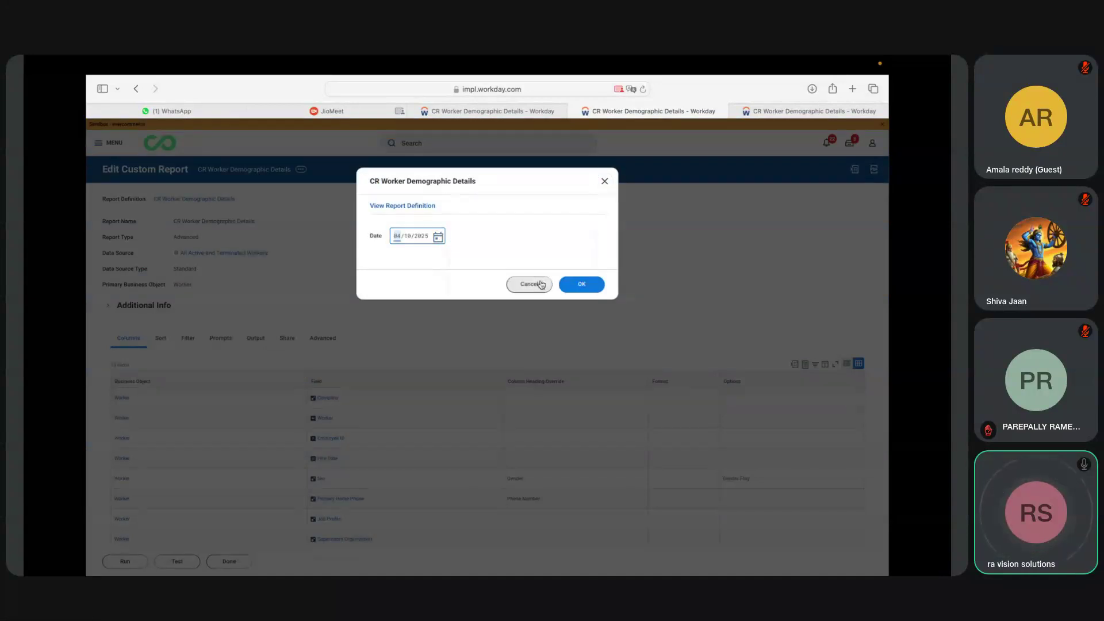
left_click(582, 284)
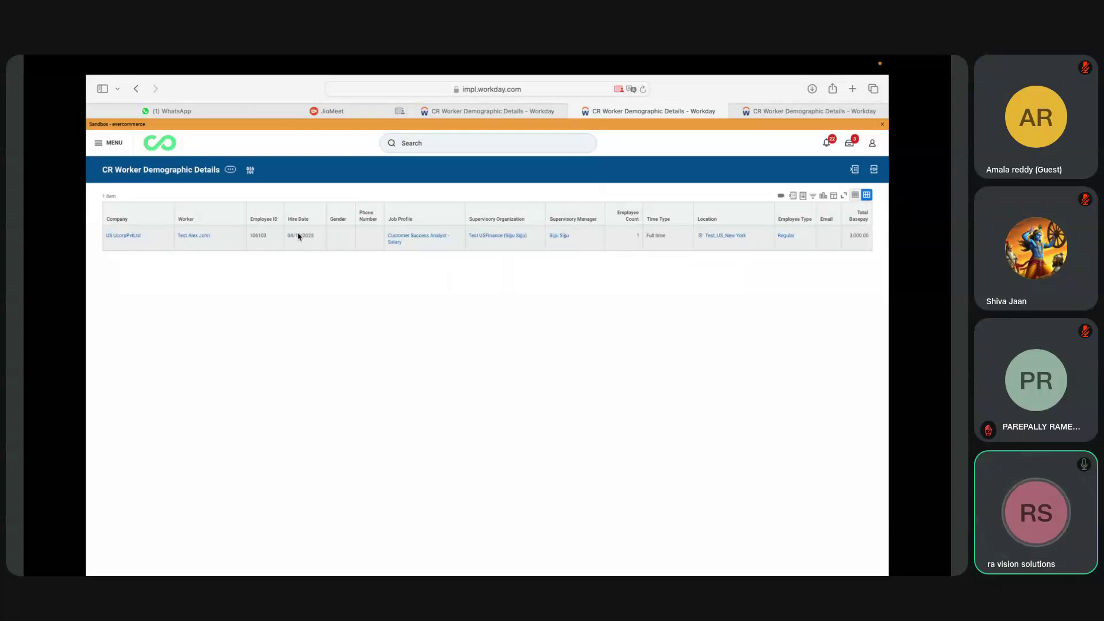
Reopen the report for editing, set the Hire Date prompt's default type to Specify default value and open its default date calendar.
left_click(230, 170)
mouse_move(266, 201)
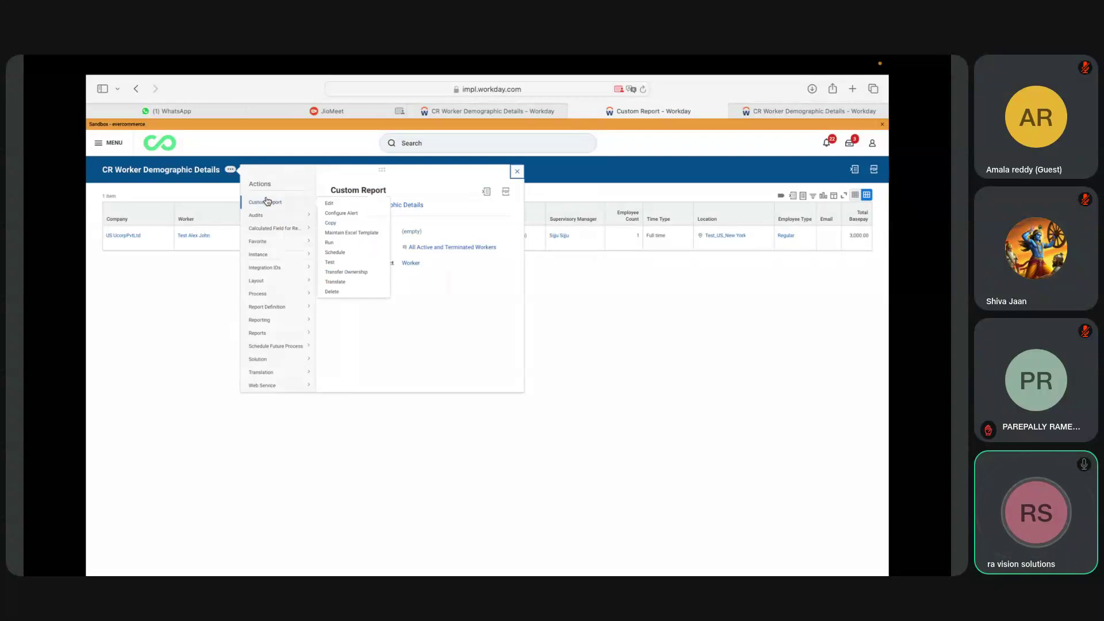
left_click(328, 203)
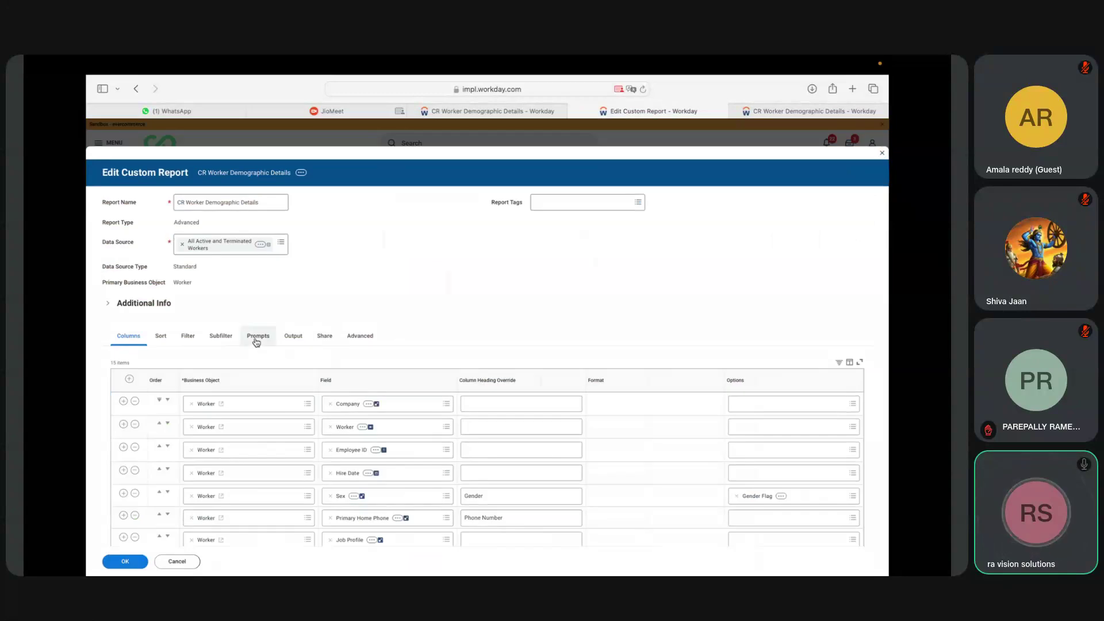
left_click(256, 341)
scroll(583, 497, "down", 2)
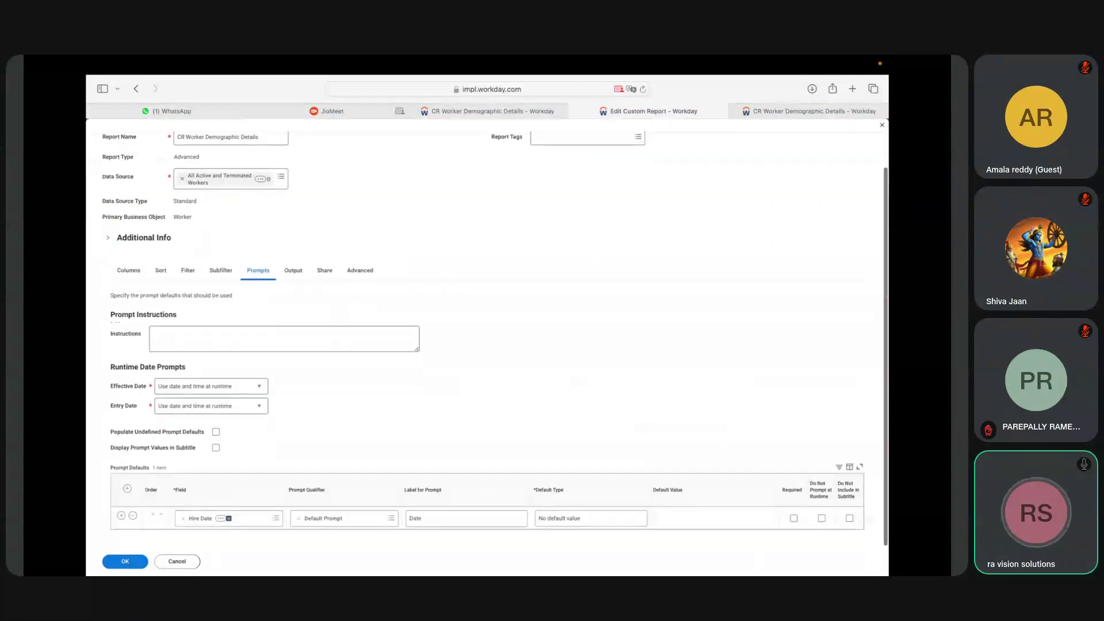
left_click(634, 525)
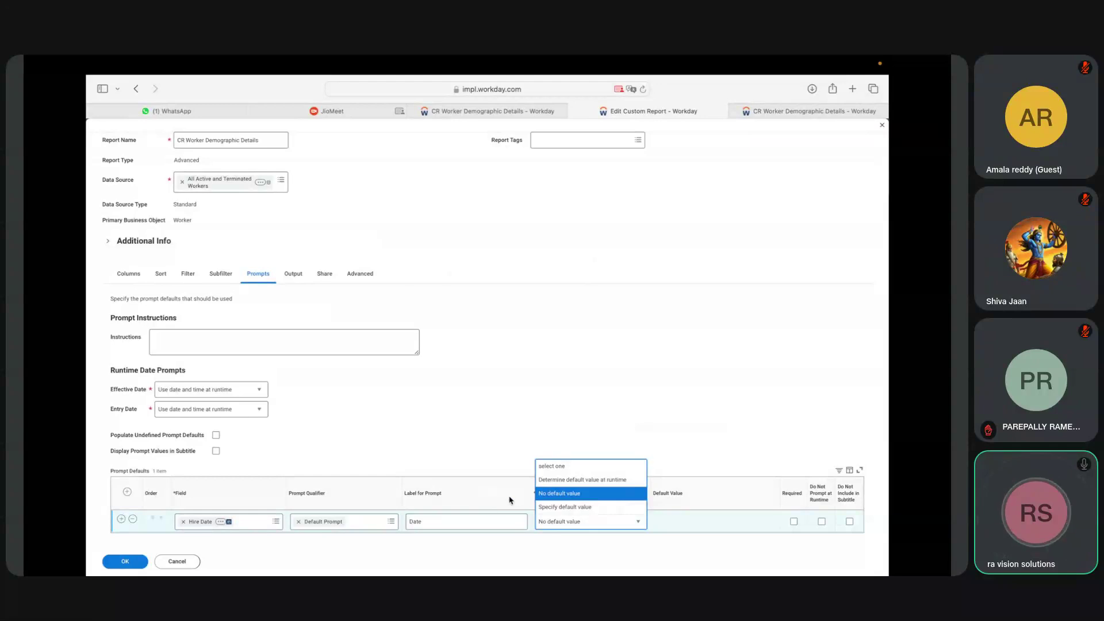
left_click(567, 508)
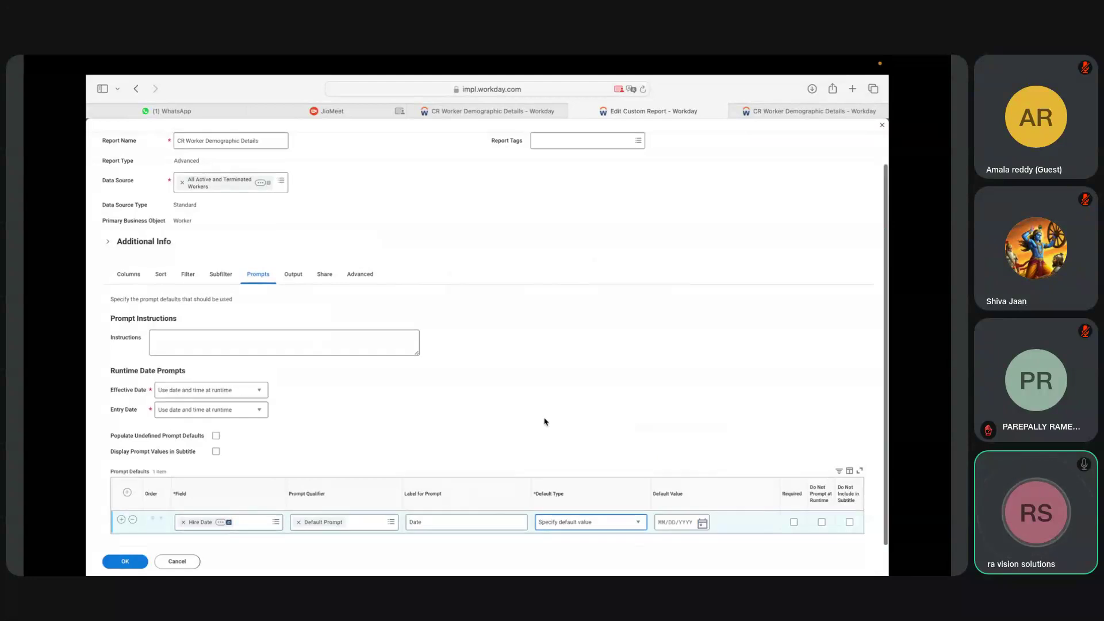
left_click(702, 522)
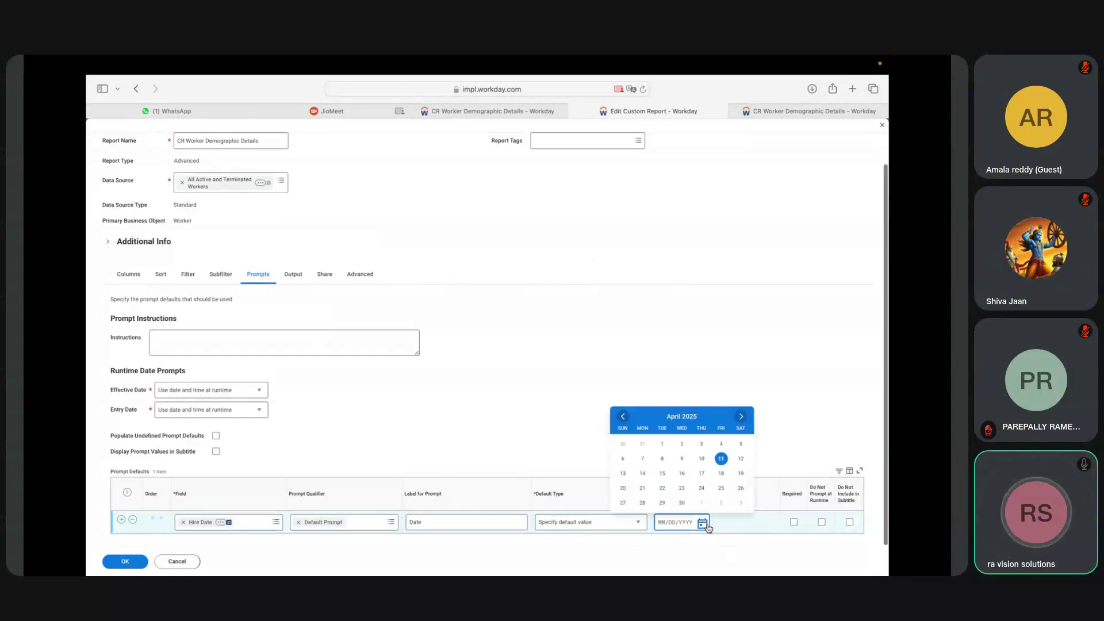
Review the comparison type options of the Hire Date filter condition alongside the Hire Date prompt's default settings.
left_click(188, 275)
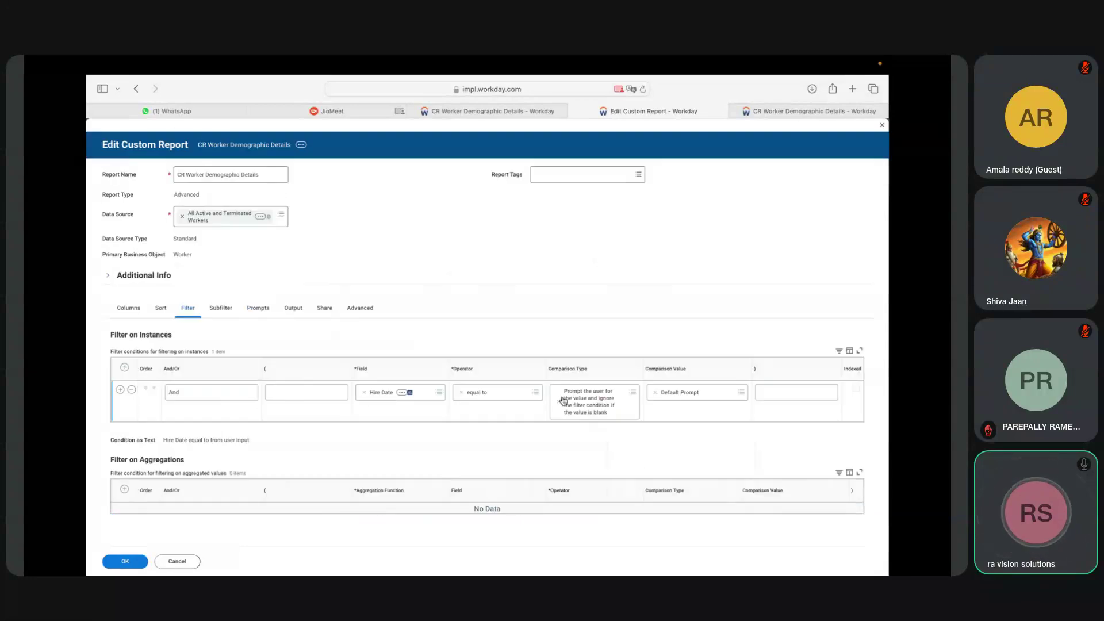
left_click(636, 396)
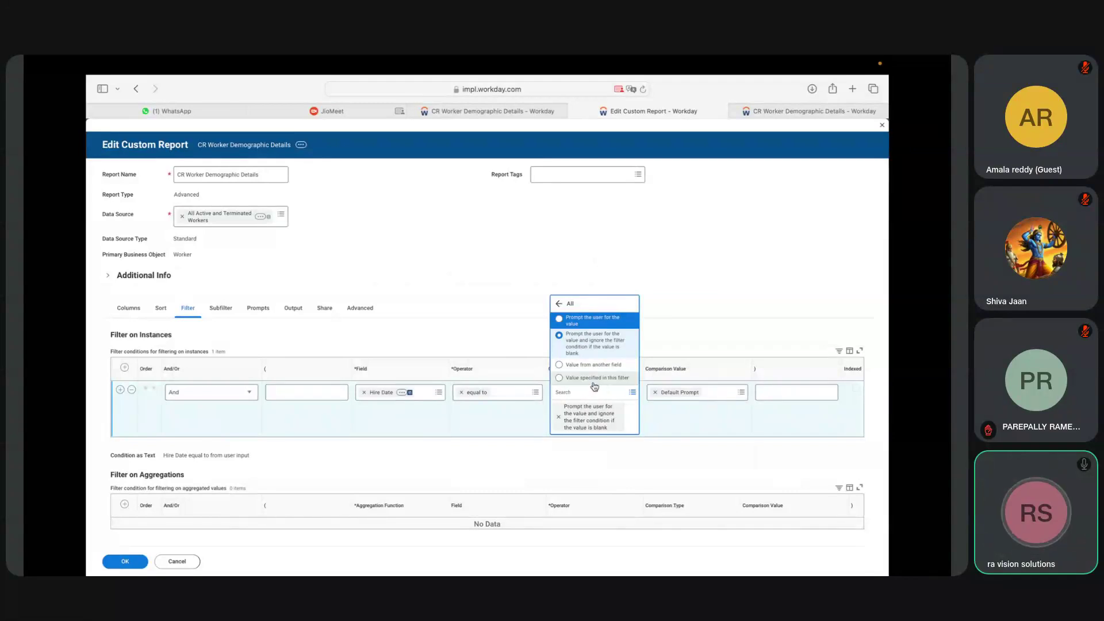
left_click(259, 309)
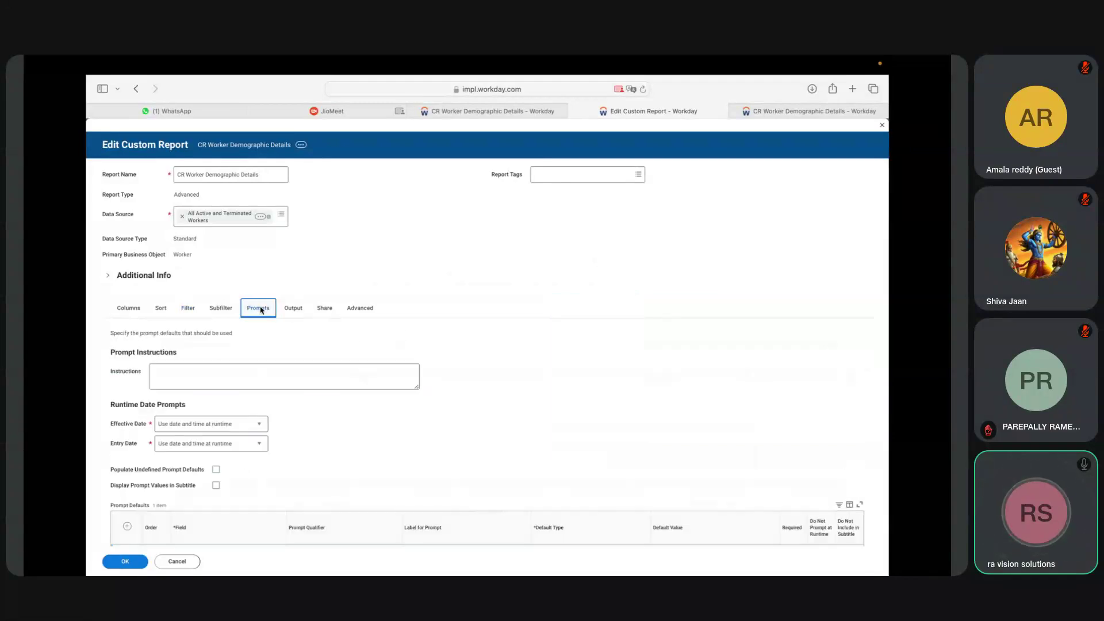
scroll(579, 414, "down", 1)
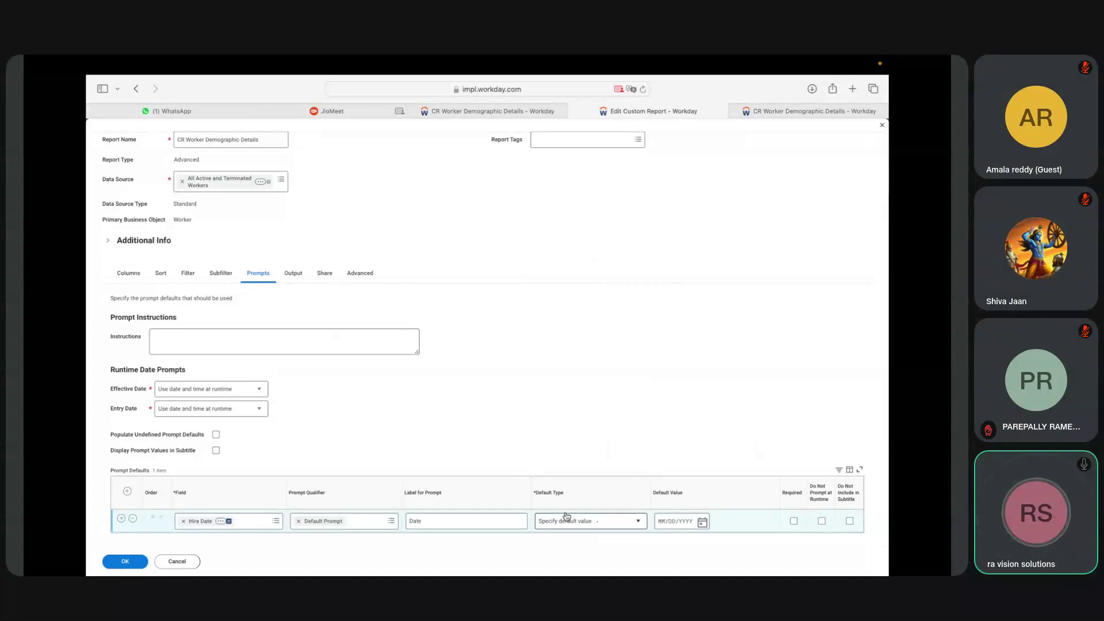
left_click(185, 273)
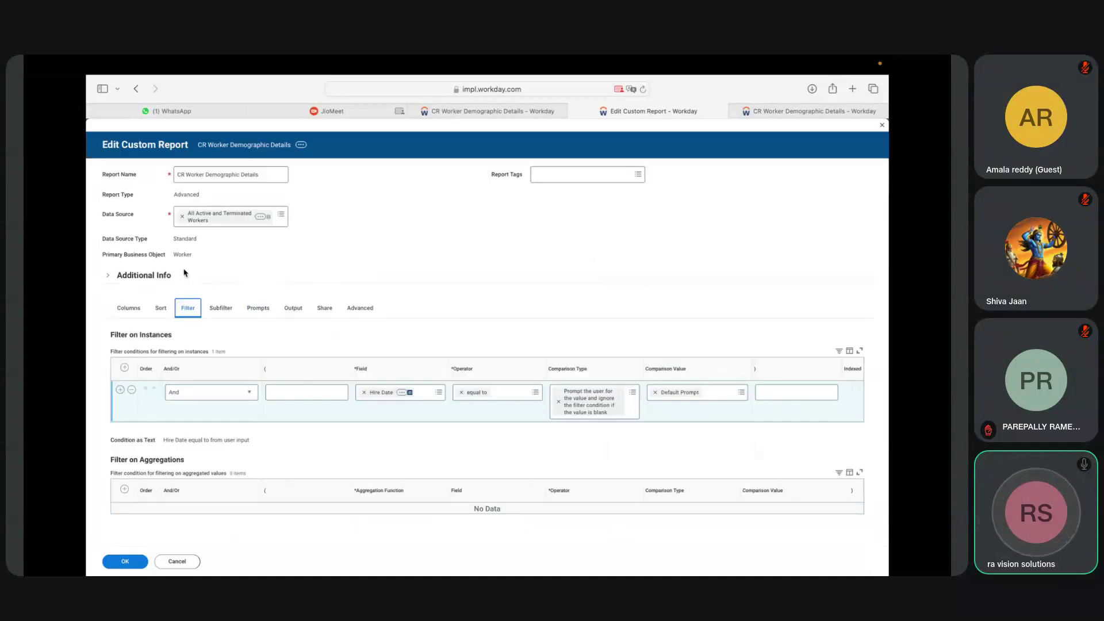
left_click(634, 395)
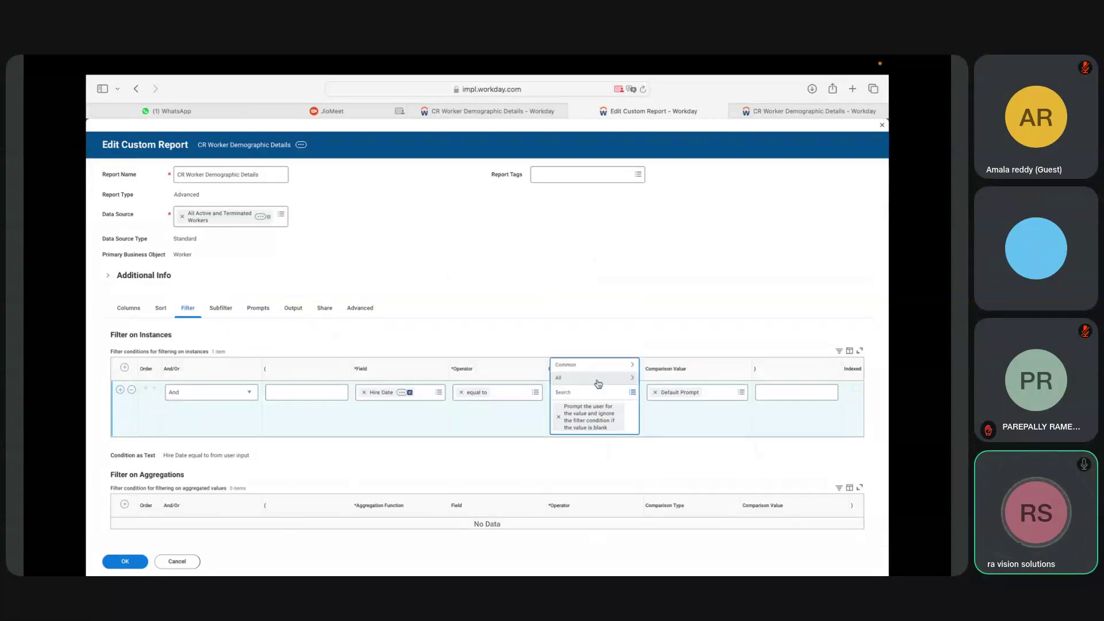
left_click(581, 381)
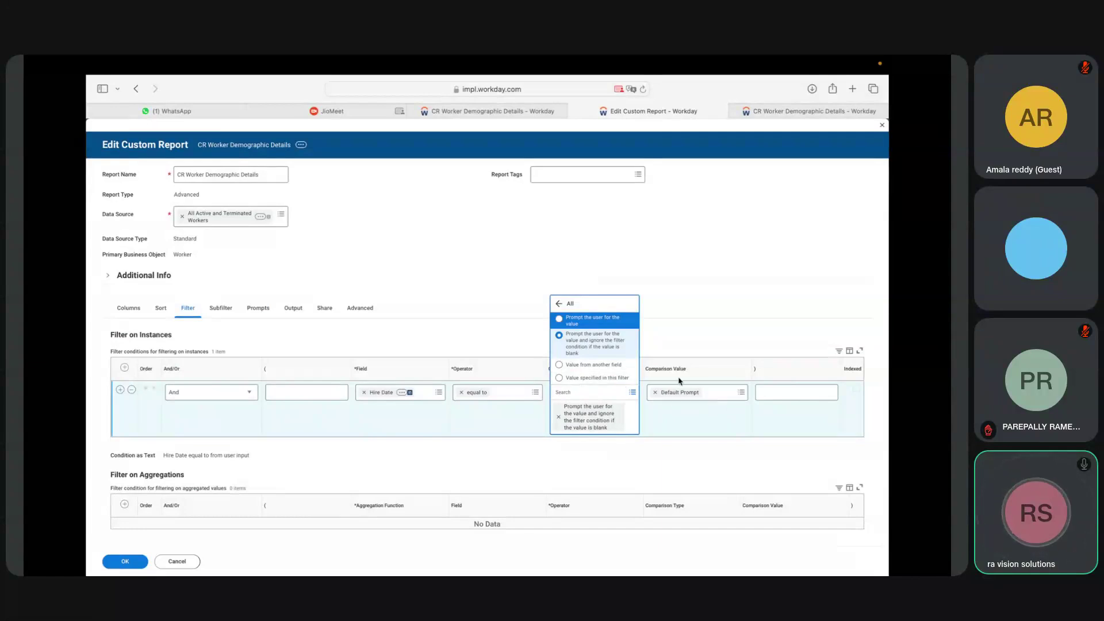
left_click(696, 412)
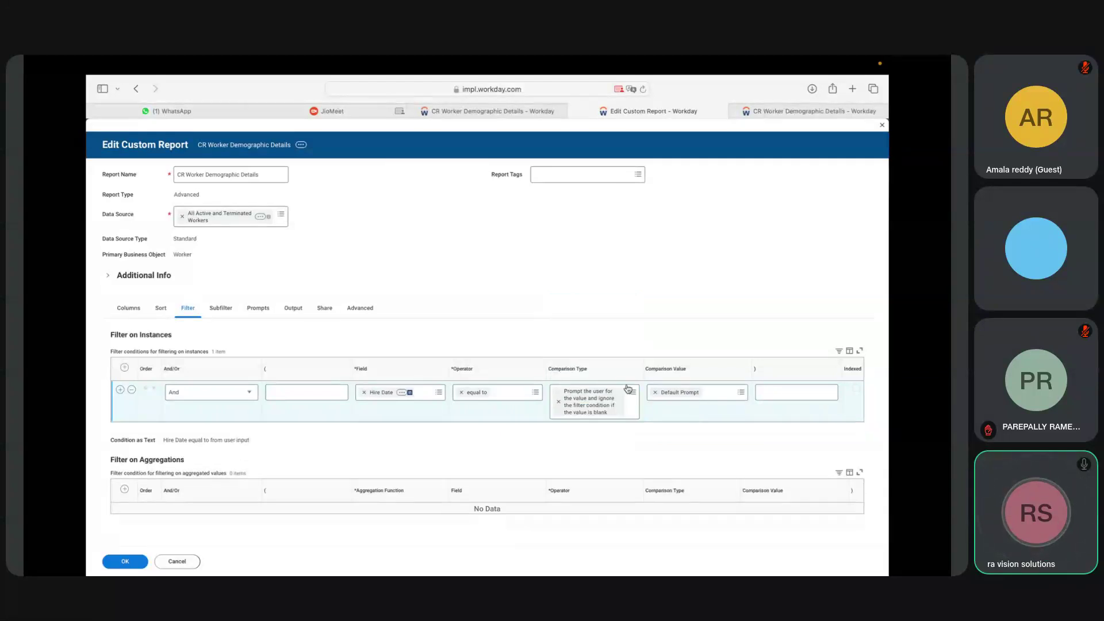
Set the Hire Date prompt's default value to 04/05/2025.
left_click(260, 308)
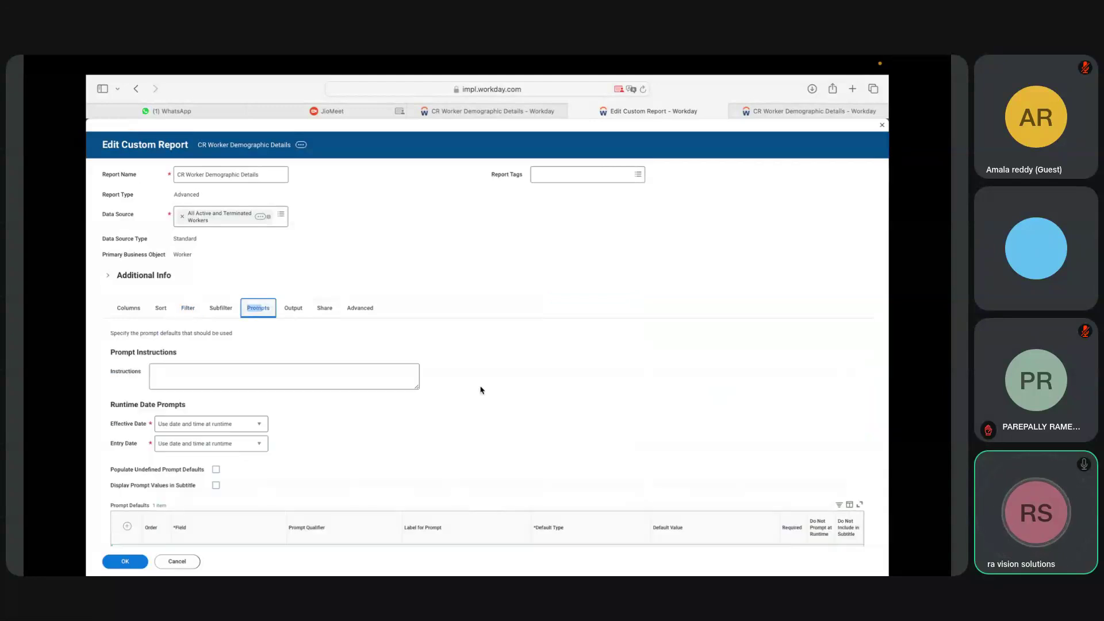
scroll(575, 460, "down", 1)
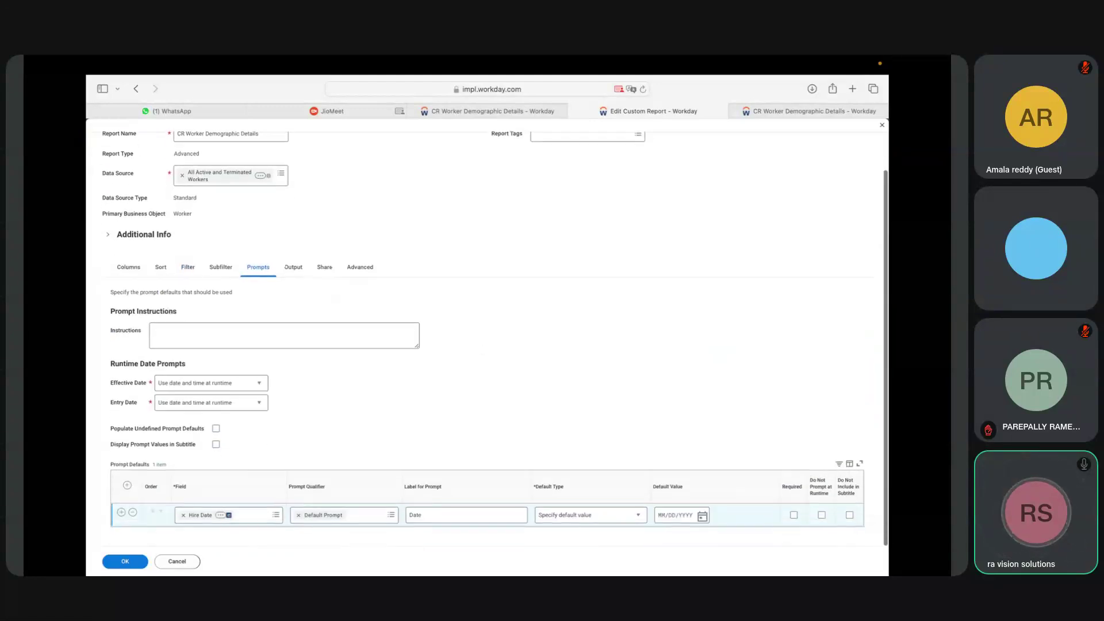
left_click(703, 522)
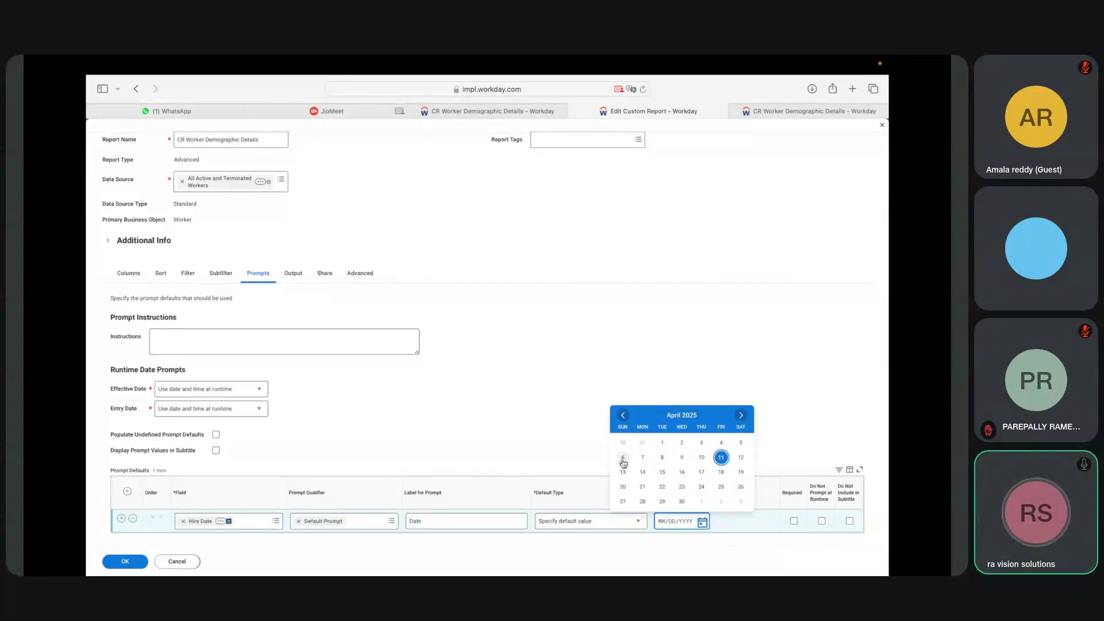
left_click(742, 443)
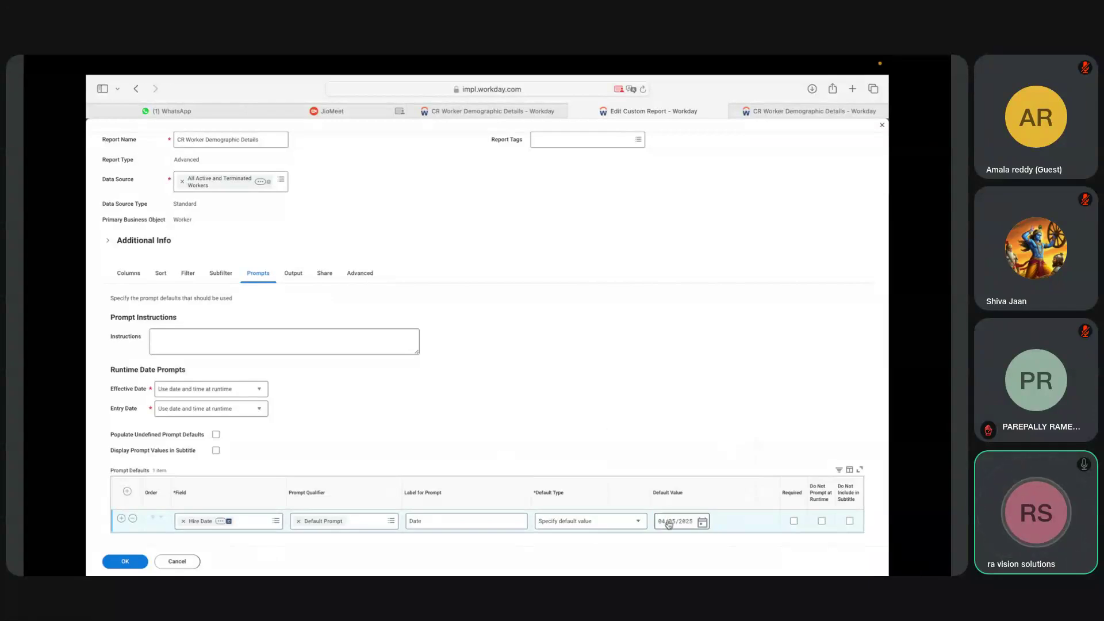
Save the report and run it with the default Date prompt value of 04/05/2025.
left_click(125, 563)
left_click(125, 564)
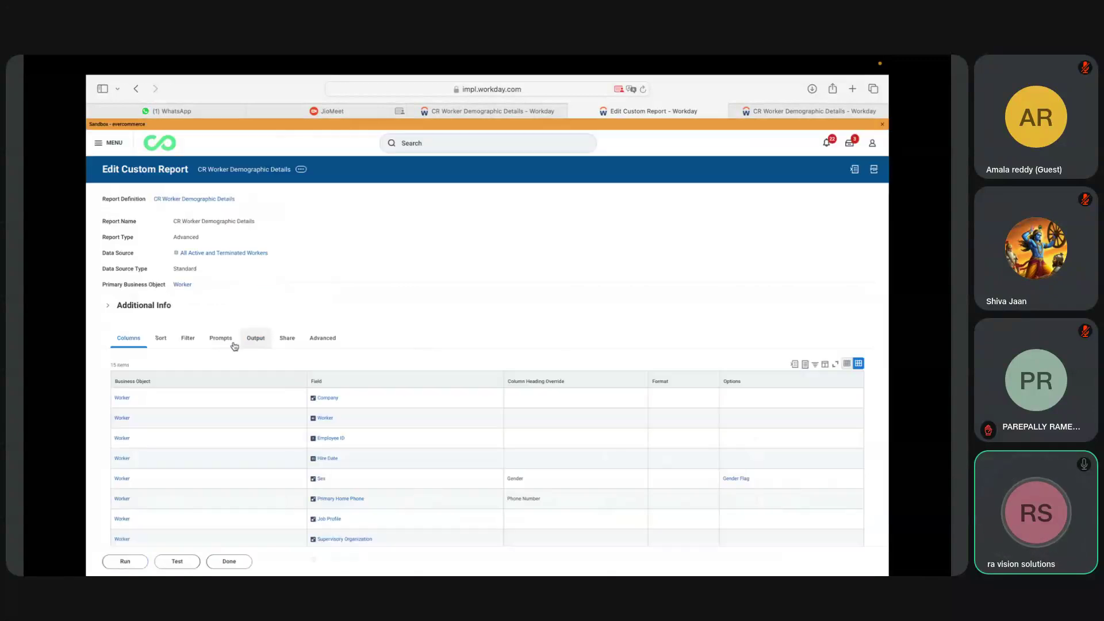
left_click(126, 561)
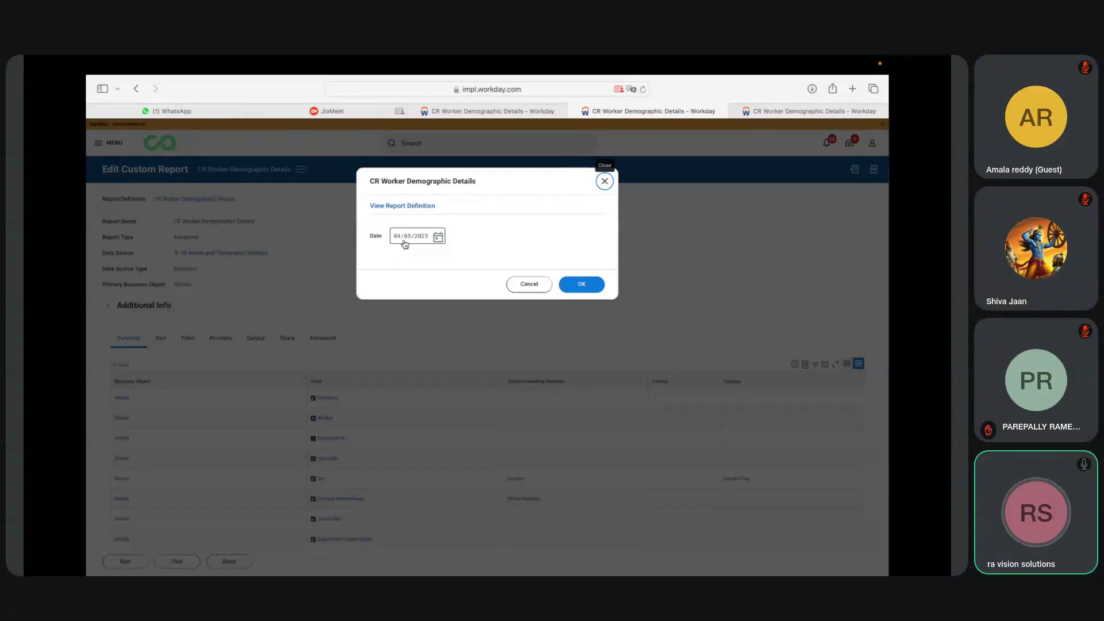
left_click(439, 237)
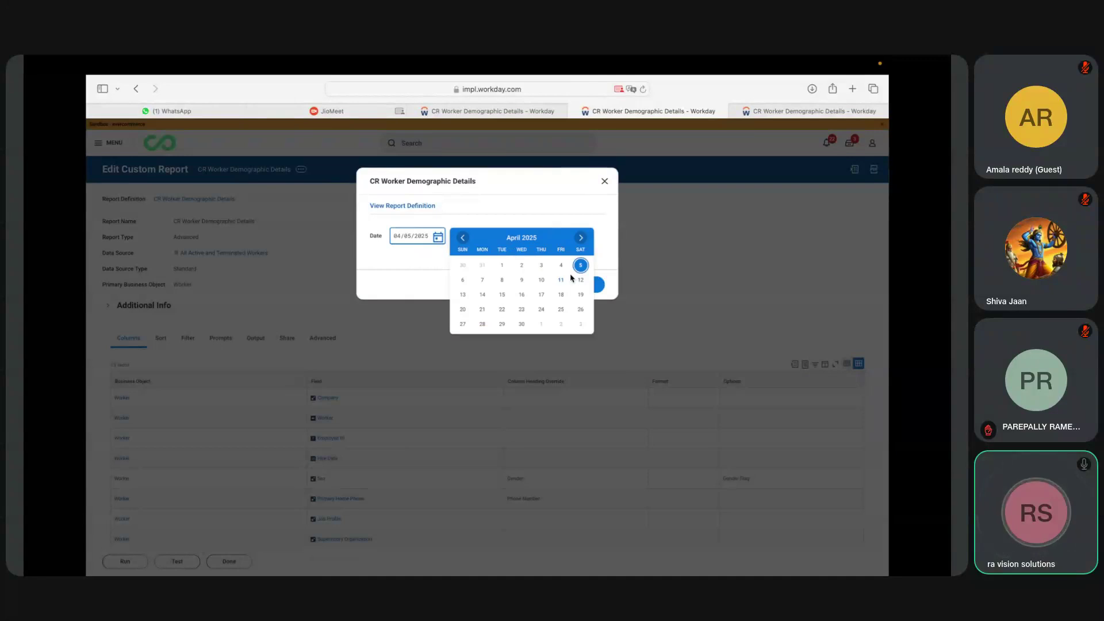
left_click(417, 253)
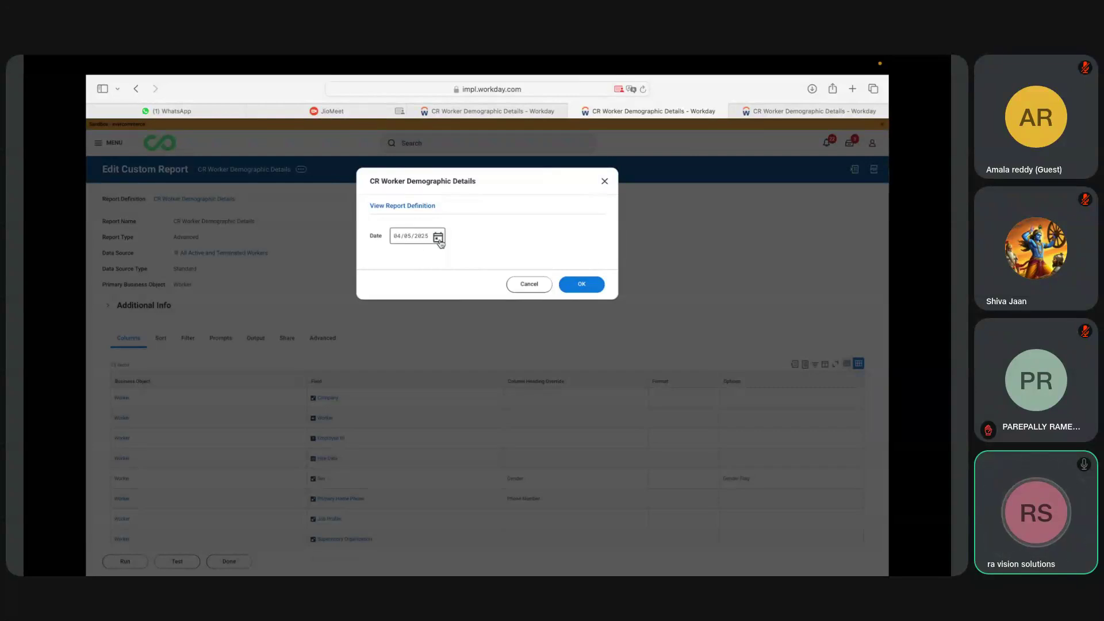
left_click(579, 285)
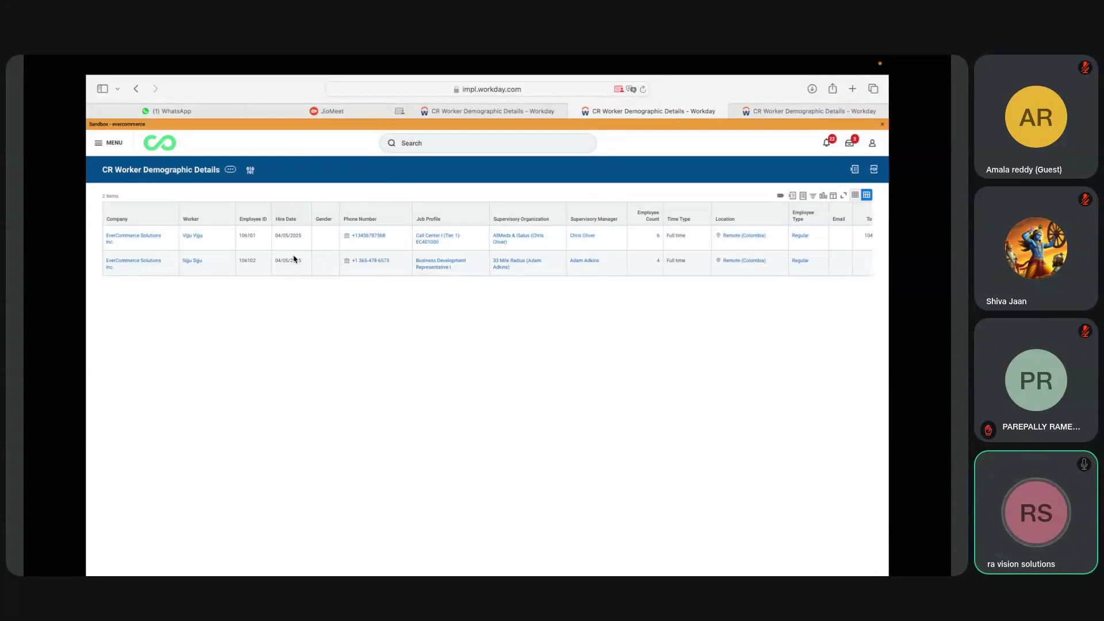
Reopen the report for editing and set the Hire Date prompt's default type to Determine default value at runtime.
left_click(229, 174)
mouse_move(276, 205)
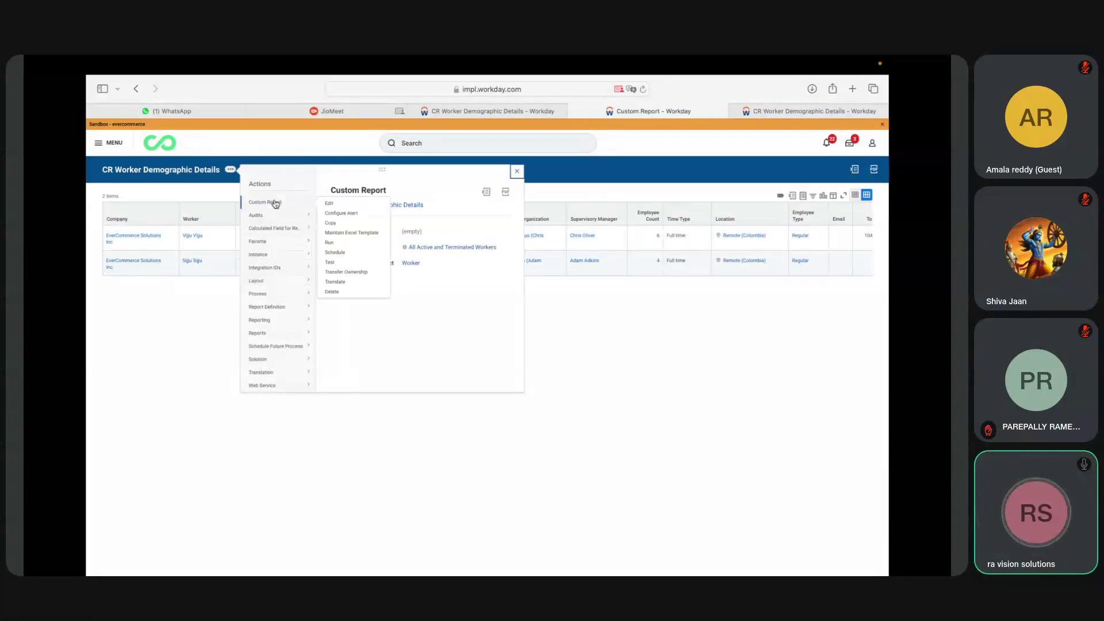
left_click(331, 204)
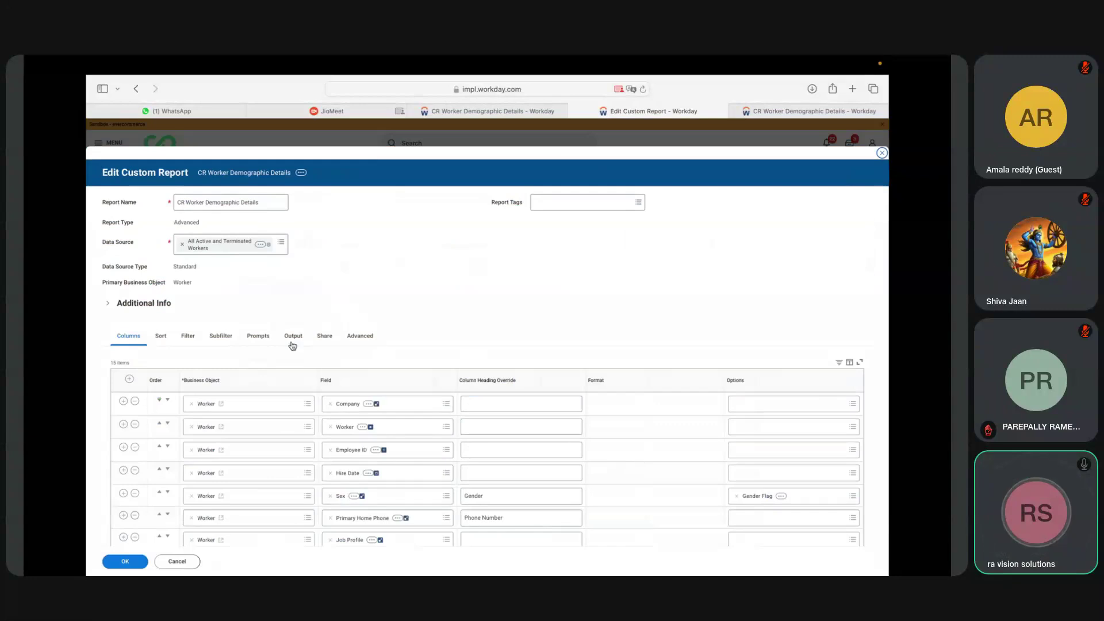
left_click(266, 340)
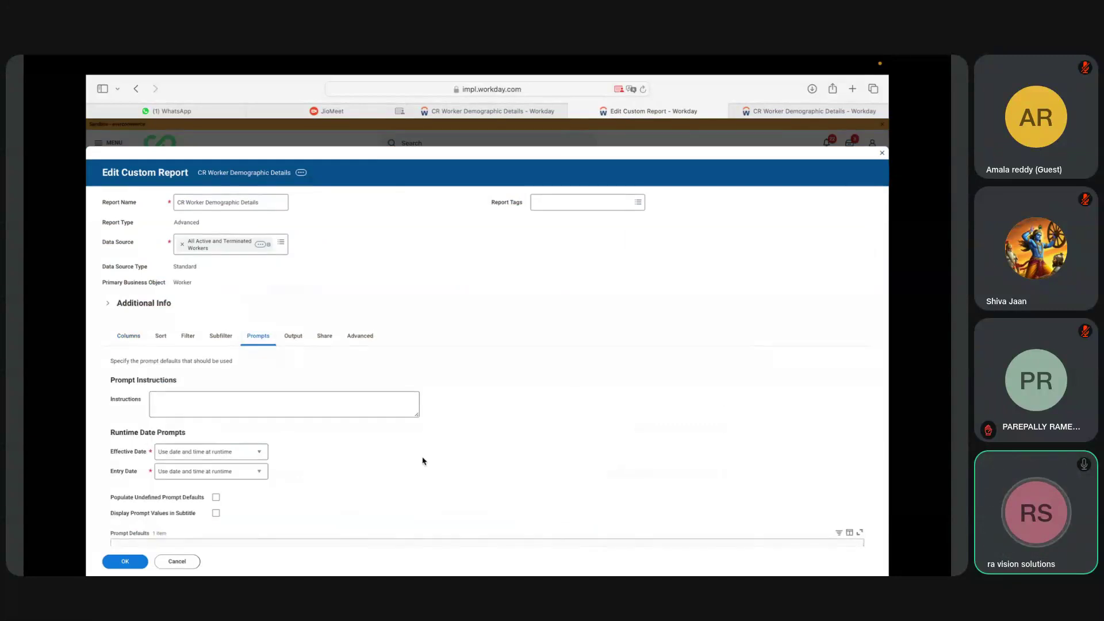
scroll(437, 469, "down", 2)
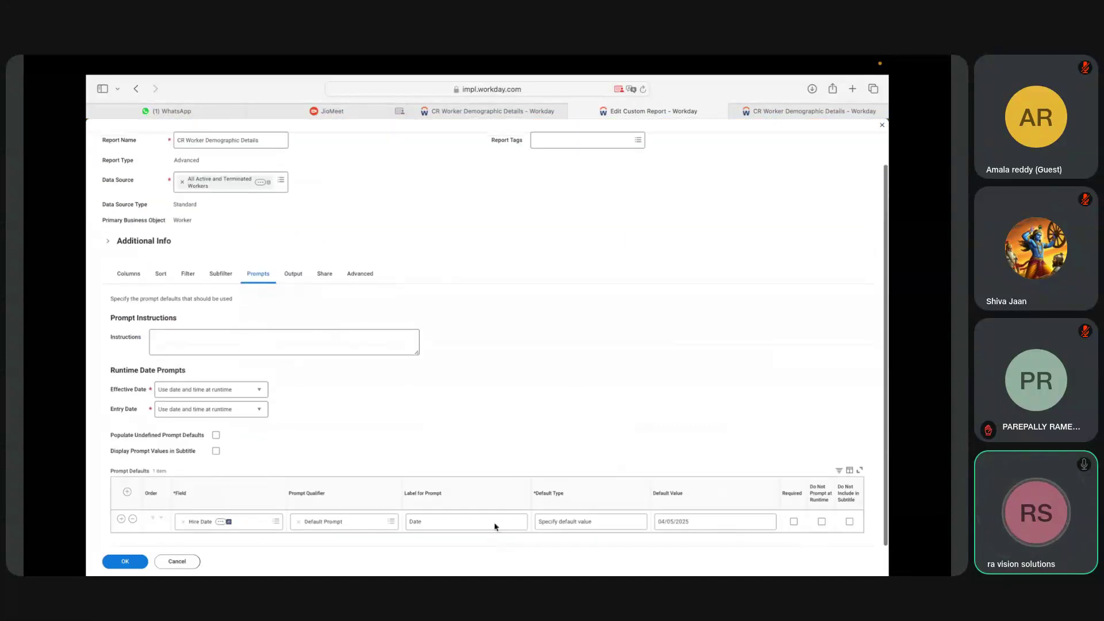
left_click(710, 524)
left_click(607, 441)
left_click(618, 522)
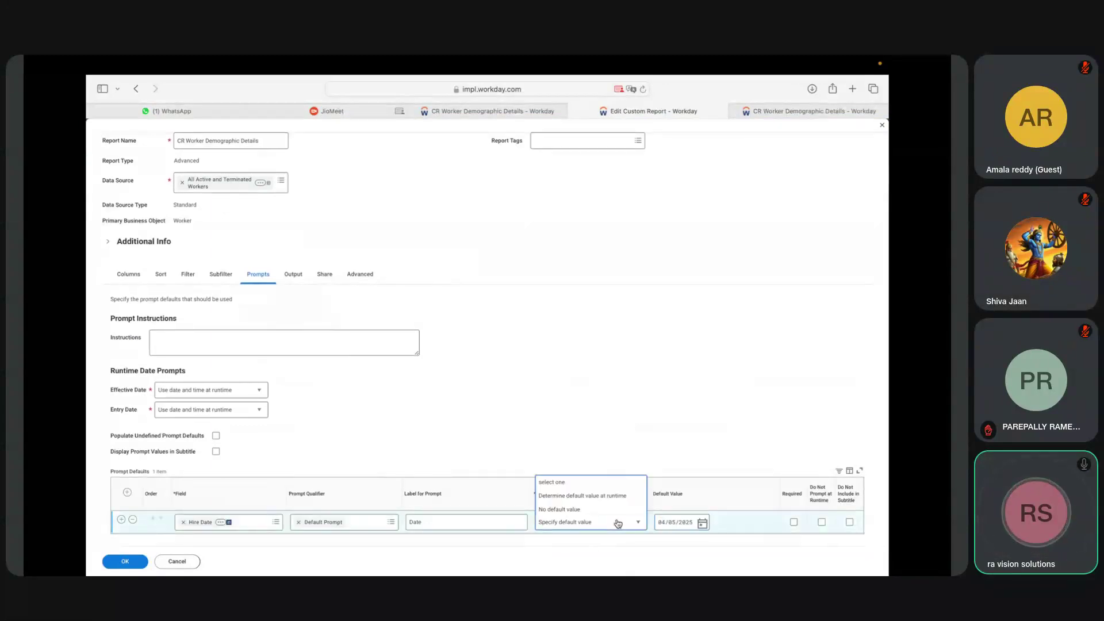
left_click(585, 483)
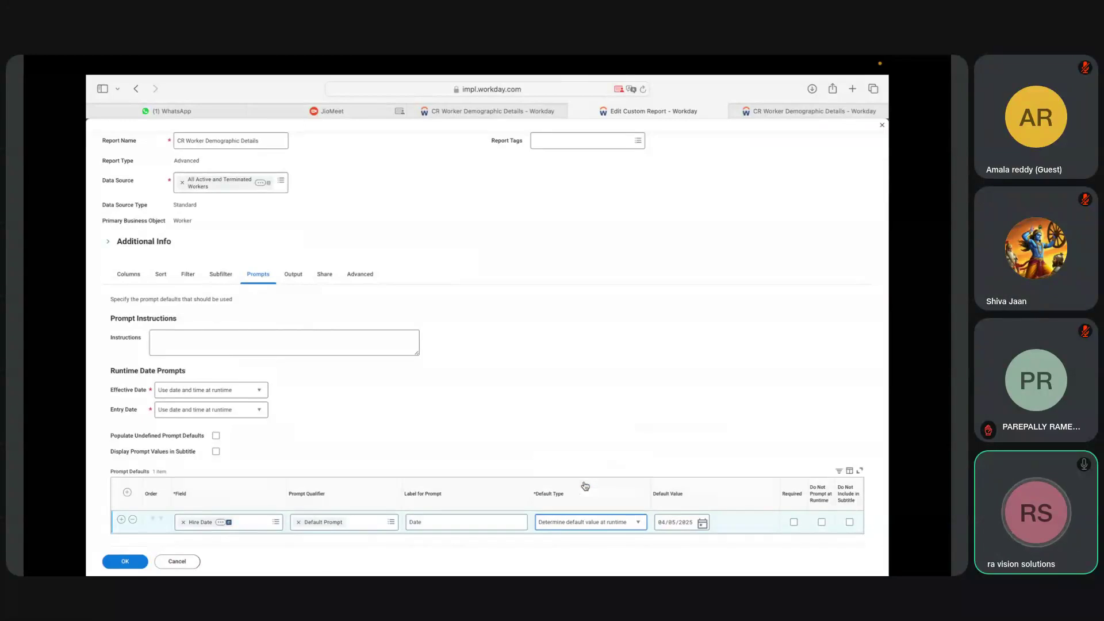
Browse the All and By Category choices for the Hire Date prompt's runtime default value.
left_click(765, 524)
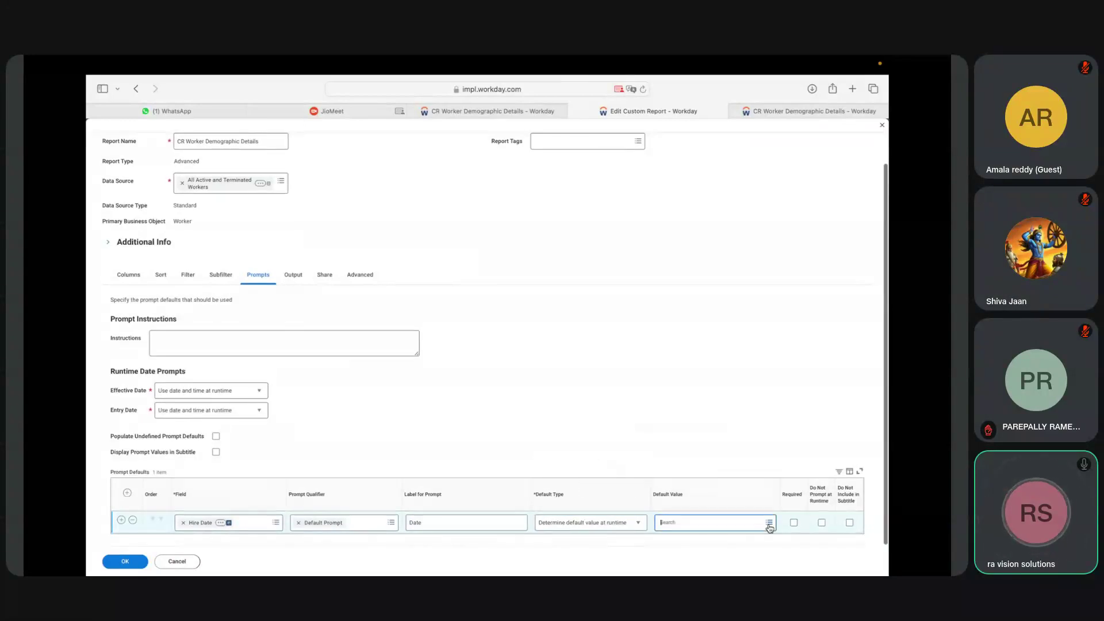
left_click(700, 469)
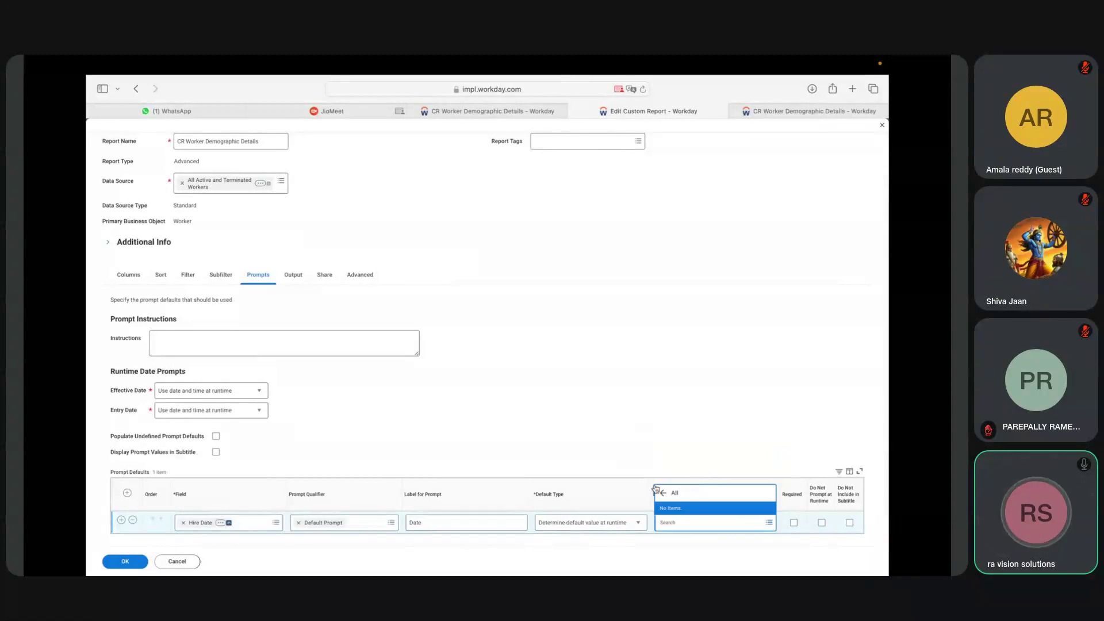
left_click(663, 493)
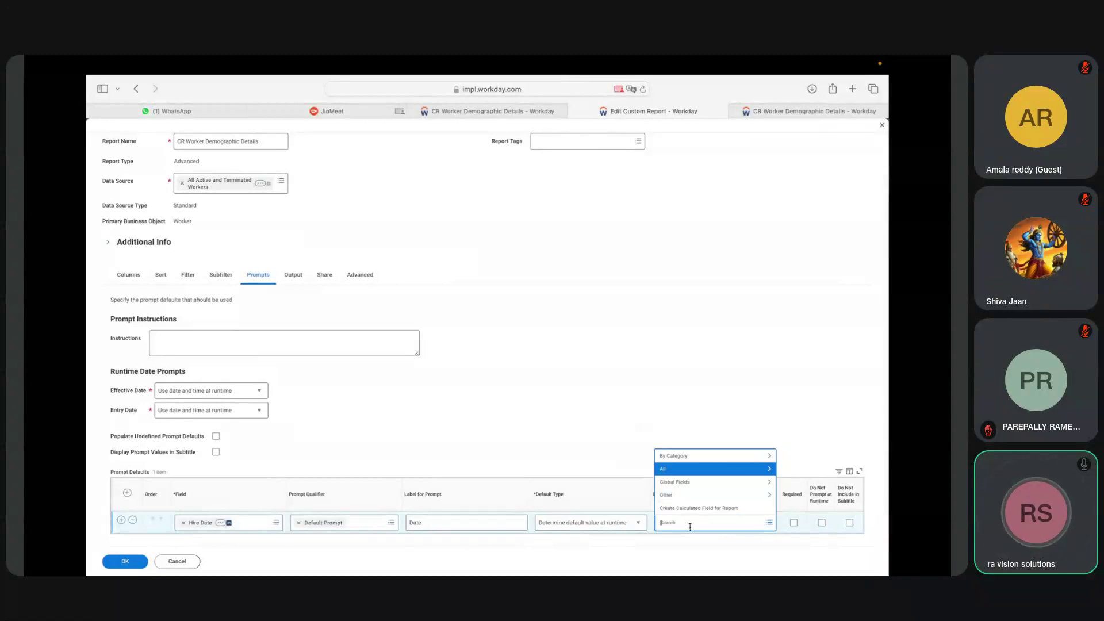
left_click(688, 457)
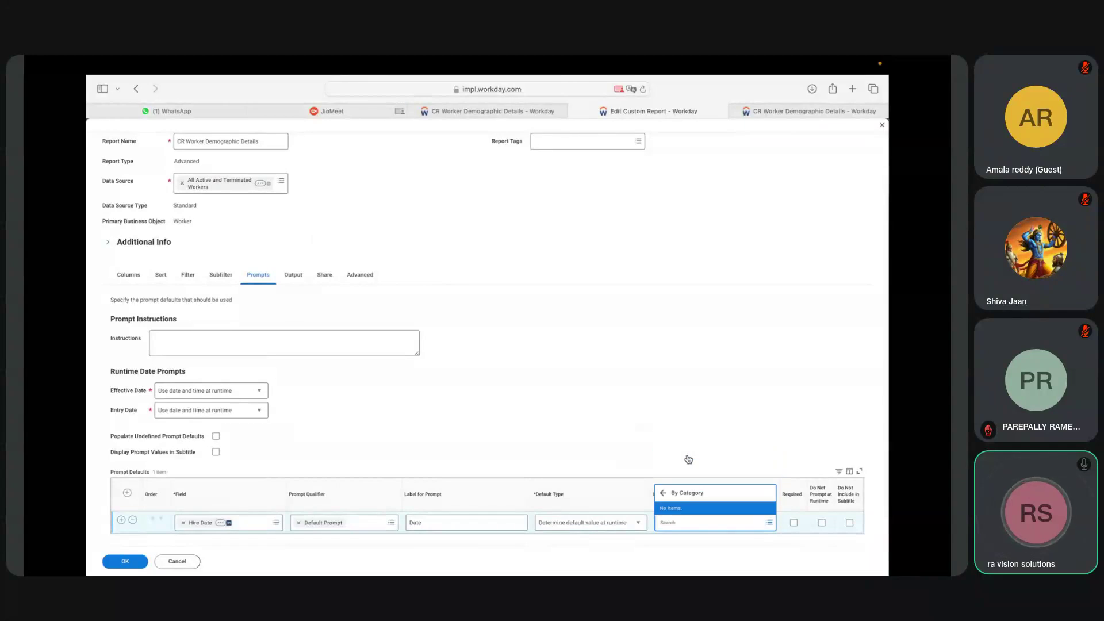
left_click(662, 493)
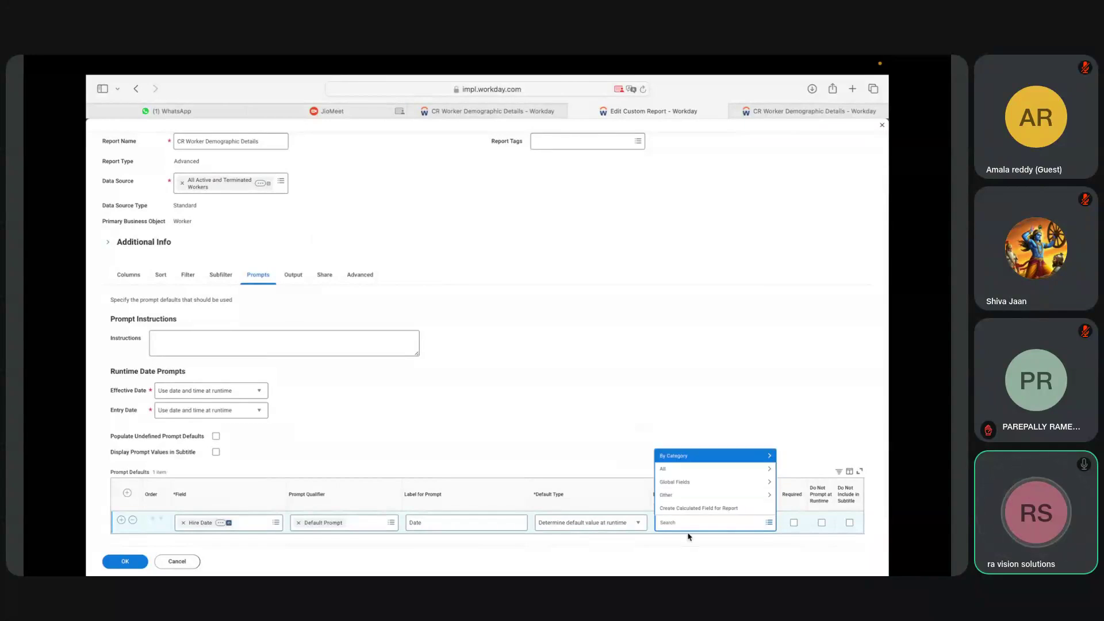
left_click(567, 399)
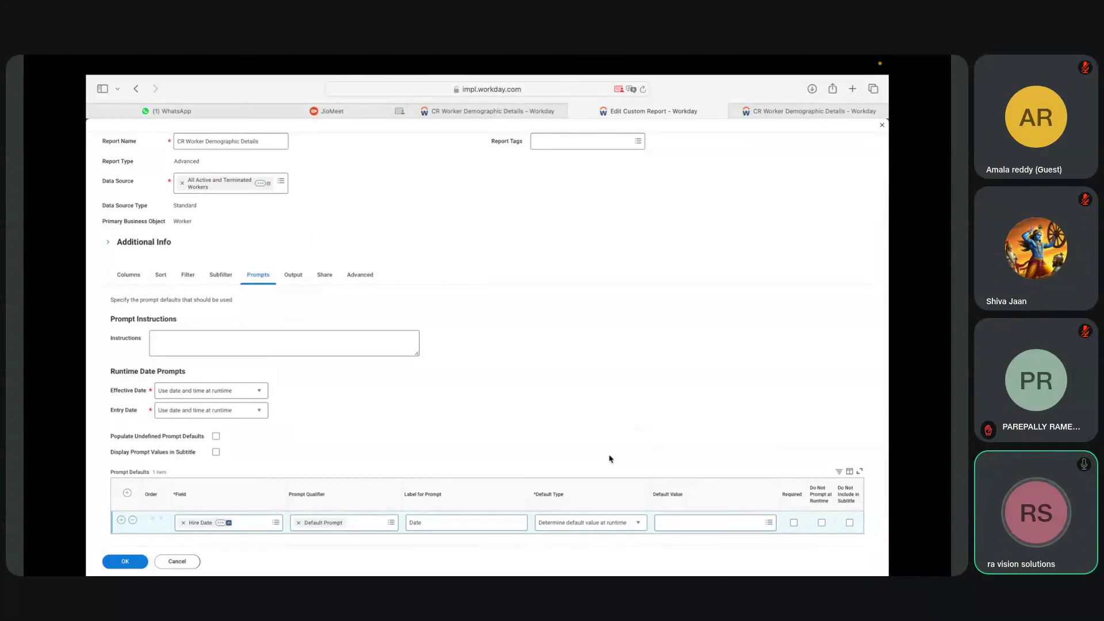
Try to save the report with the default value empty and recheck the By Category choices for it.
left_click(127, 562)
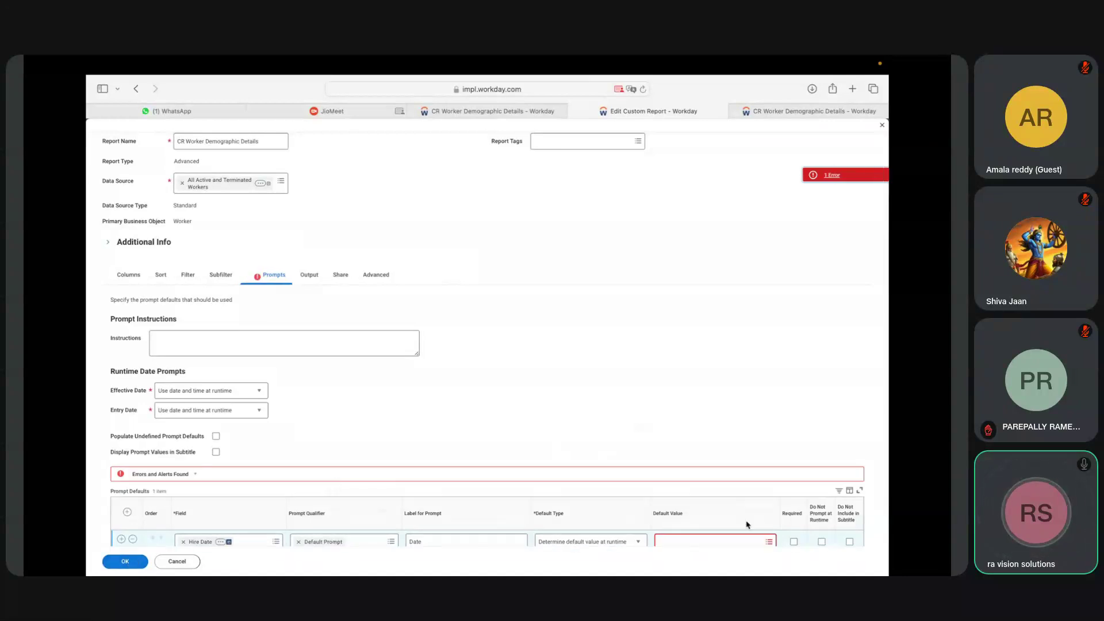
left_click(769, 542)
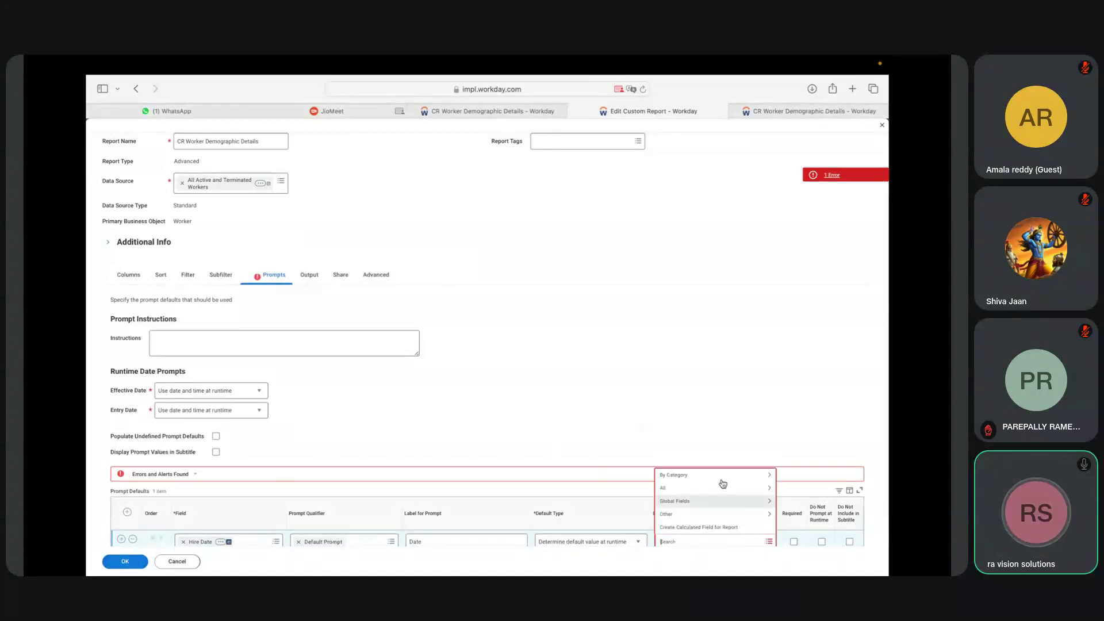
left_click(721, 477)
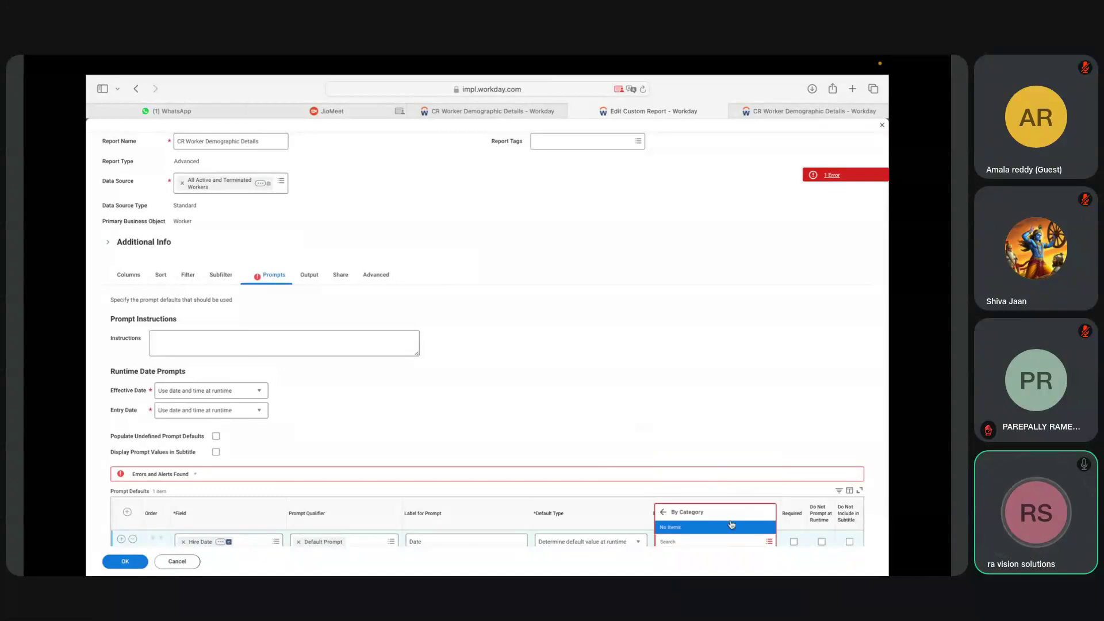
left_click(663, 512)
left_click(641, 429)
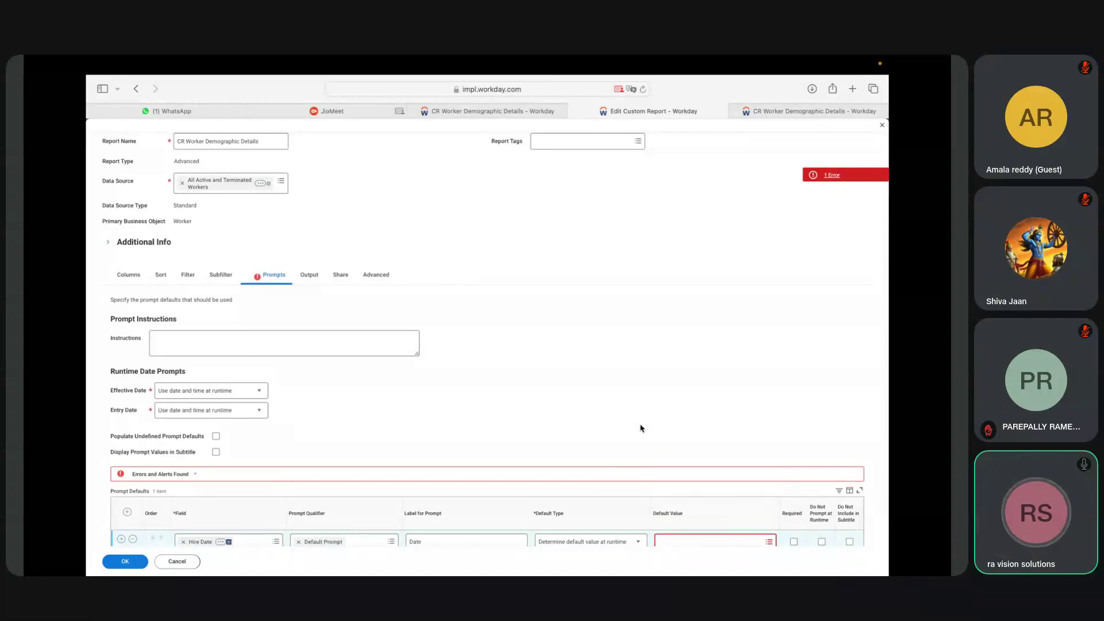
Search the Hire Date prompt's runtime default values for "today".
scroll(642, 428, "down", 1)
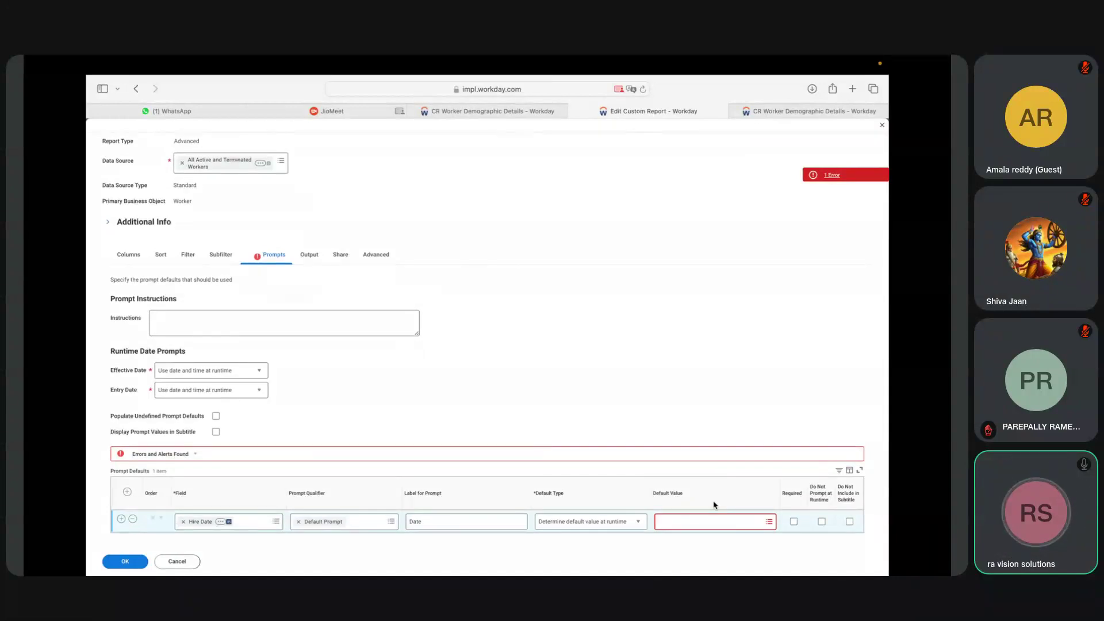
left_click(766, 521)
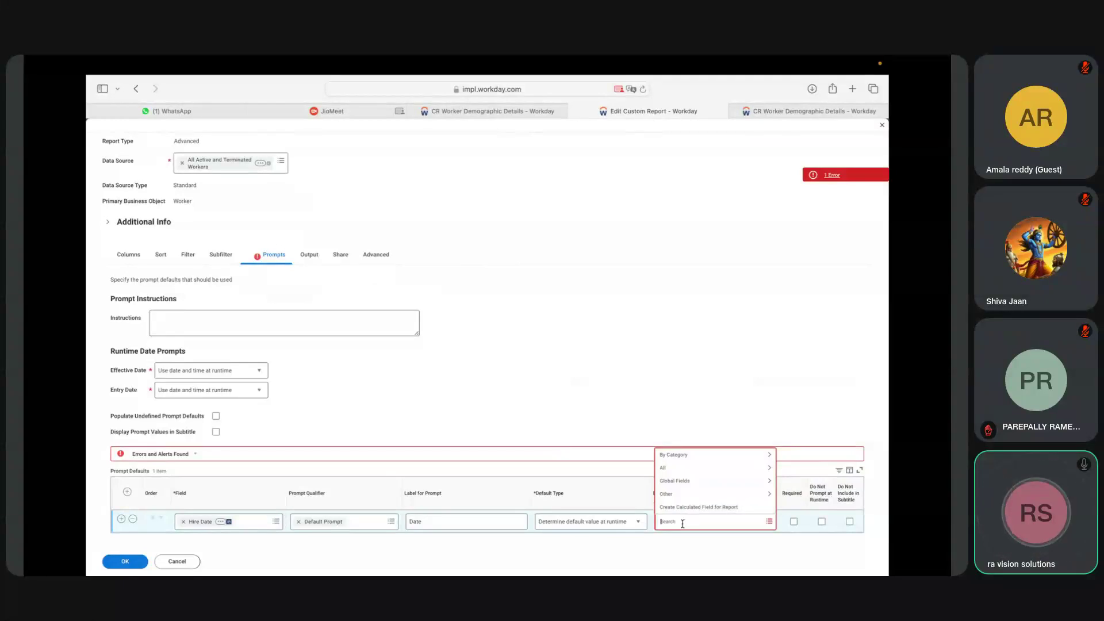
type("today")
key("Return")
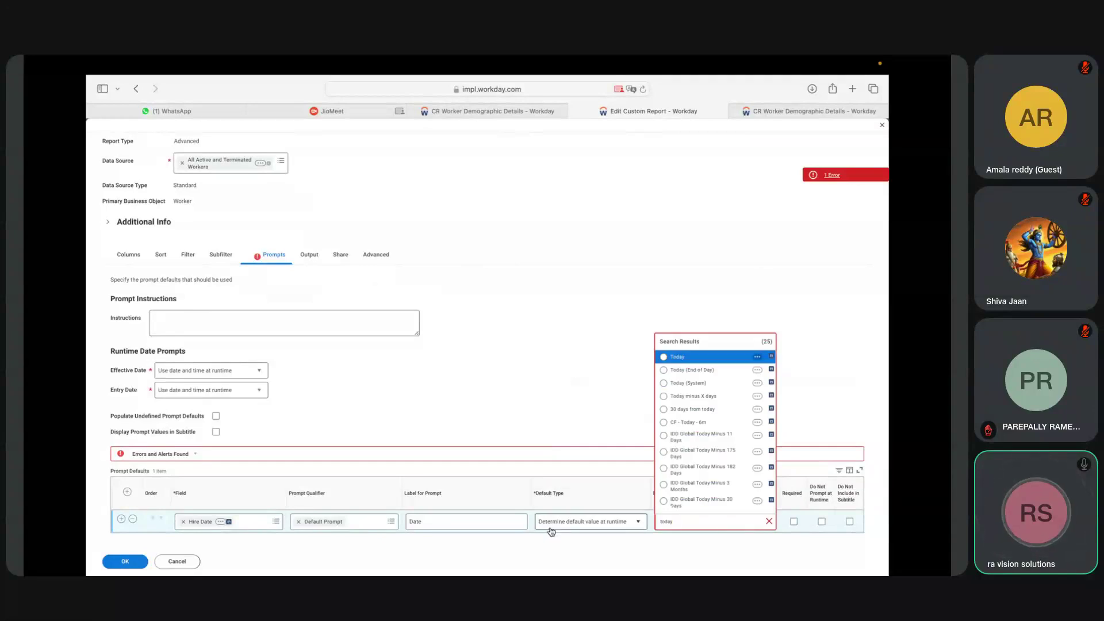
Review the comparison type options available for the Hire Date filter condition.
left_click(196, 259)
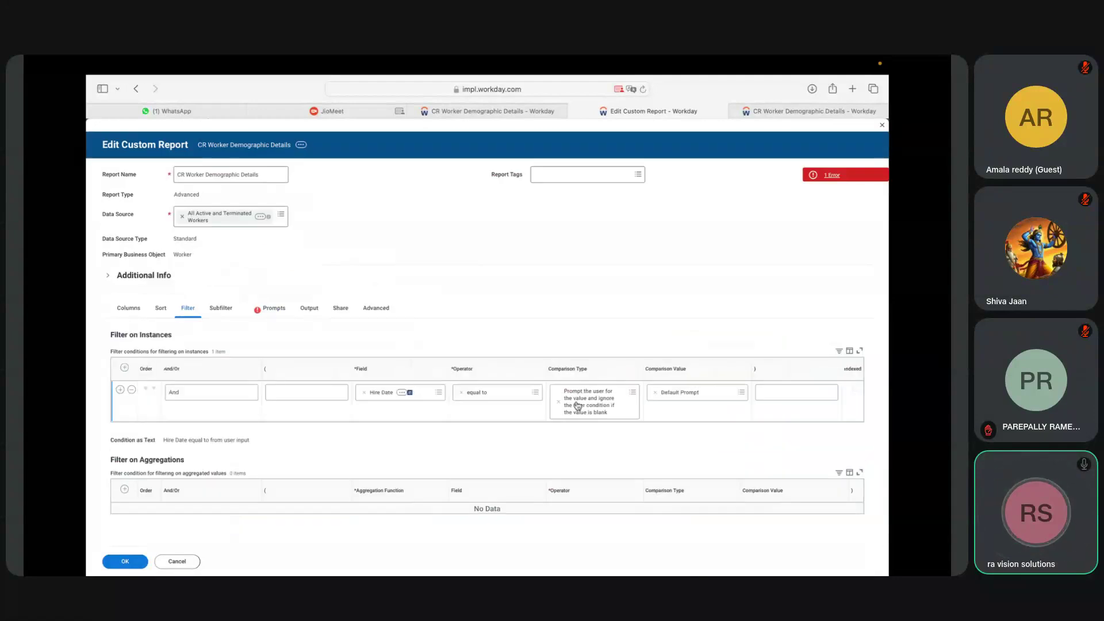
left_click(634, 389)
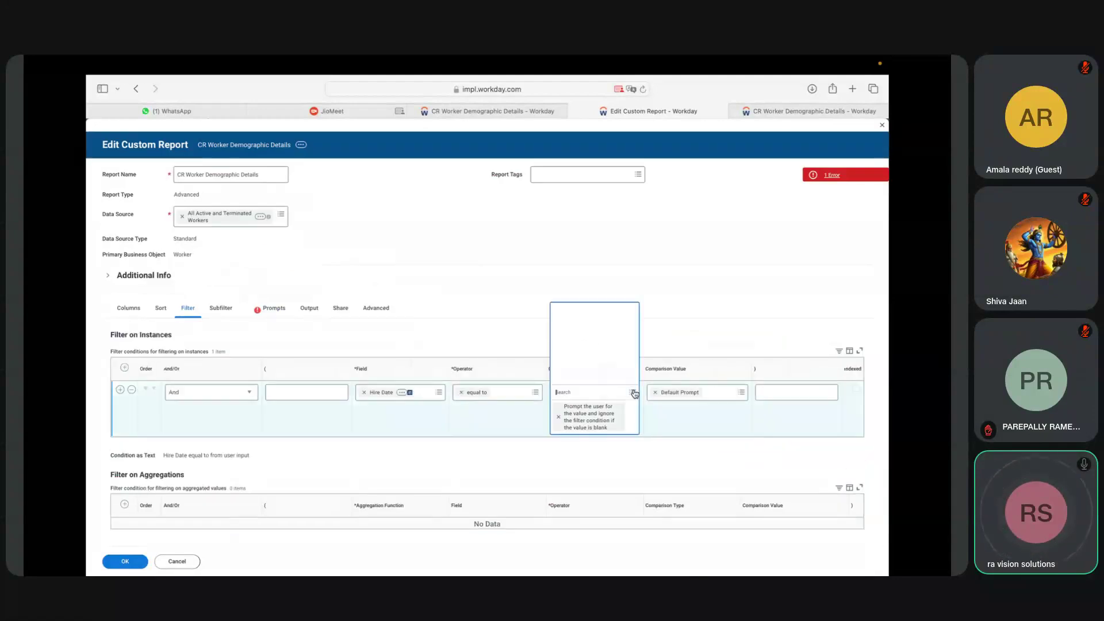
left_click(598, 385)
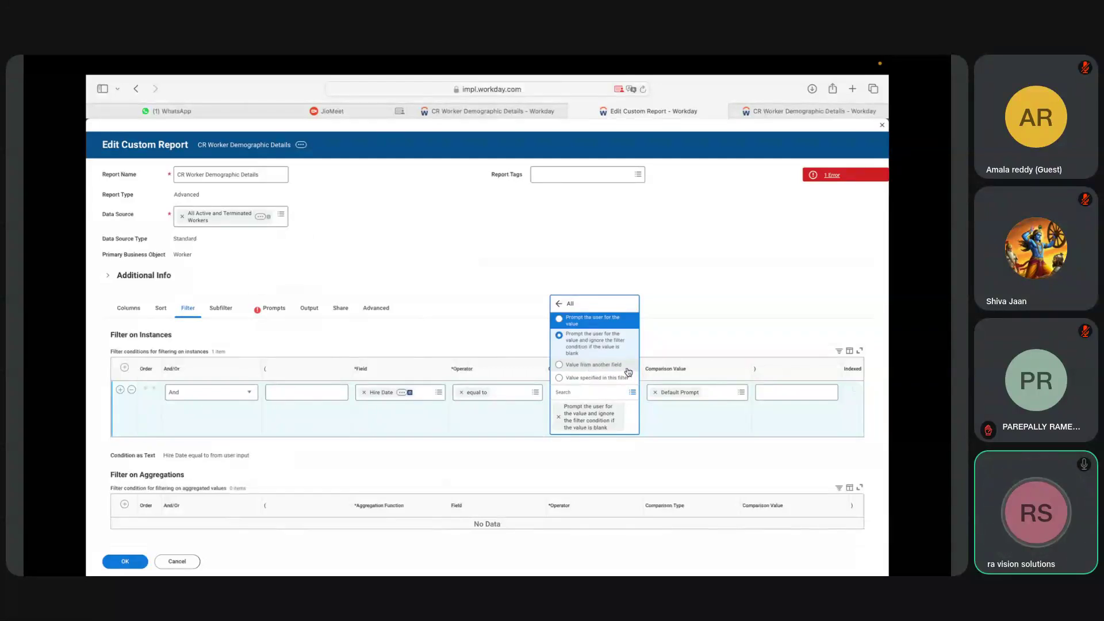
left_click(516, 332)
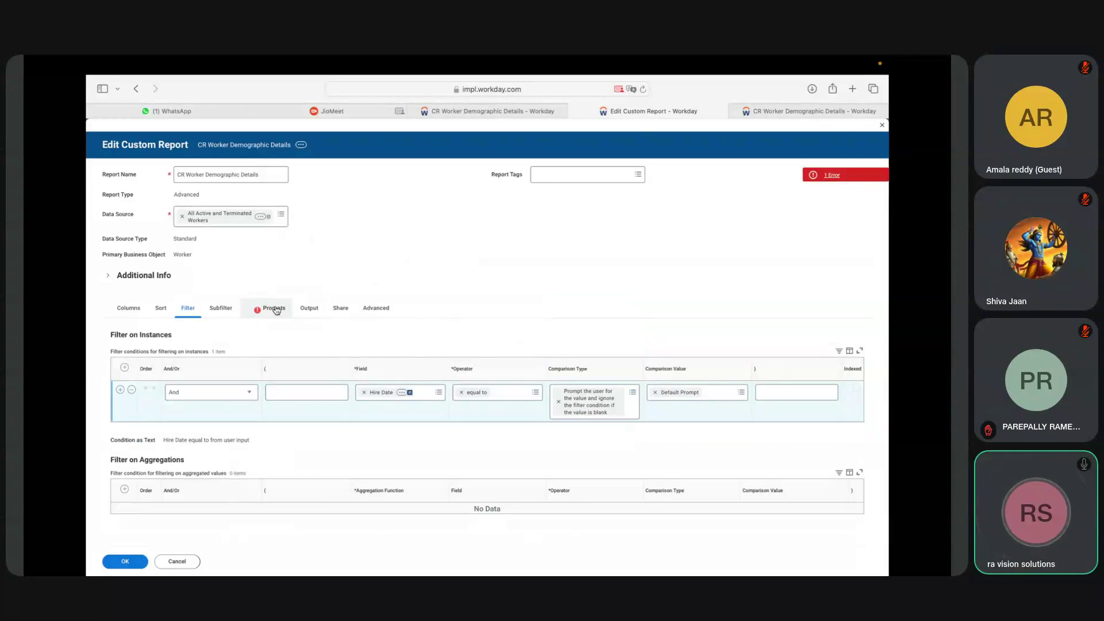
Set the Hire Date prompt's runtime default value to Today minus X days.
left_click(276, 311)
scroll(599, 413, "down", 1)
scroll(628, 527, "down", 1)
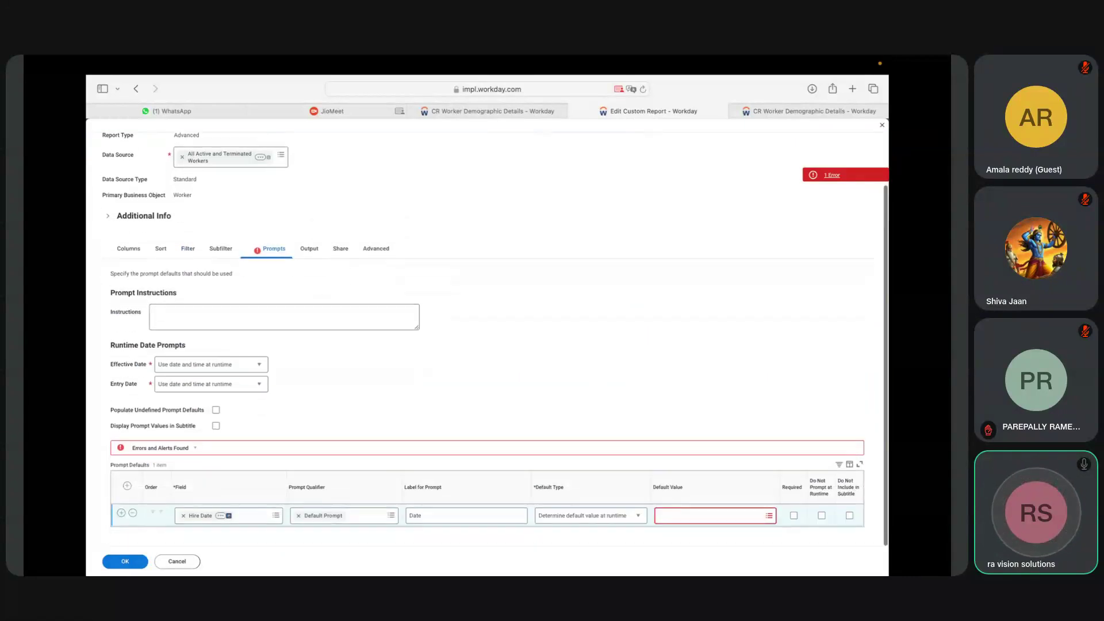
left_click(628, 527)
left_click(635, 524)
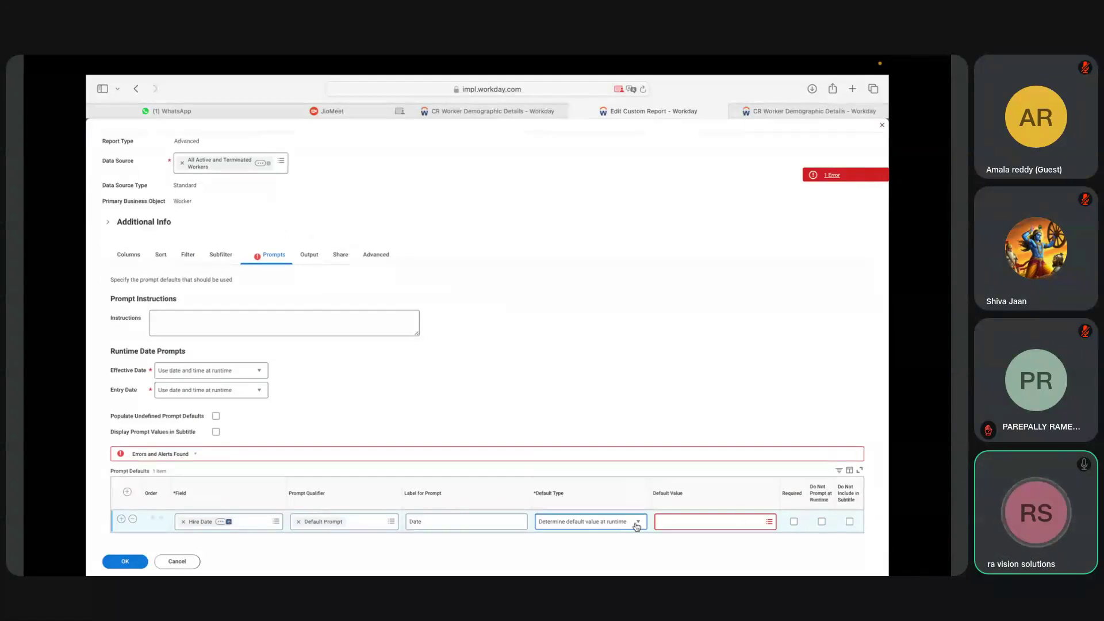
left_click(766, 523)
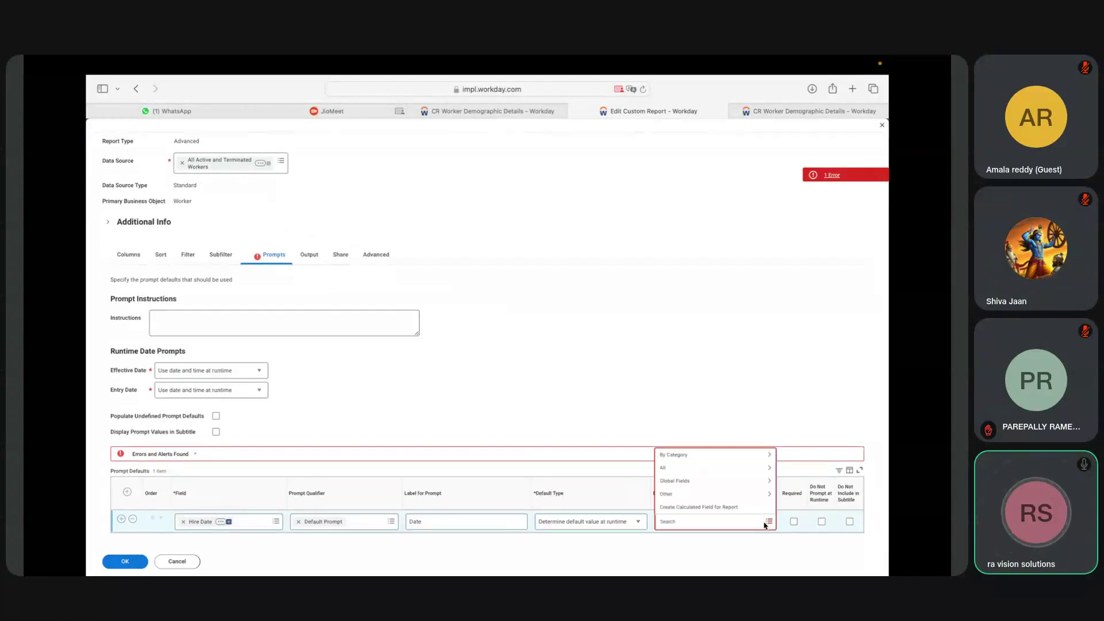
left_click(705, 522)
type("today minus x")
key("Return")
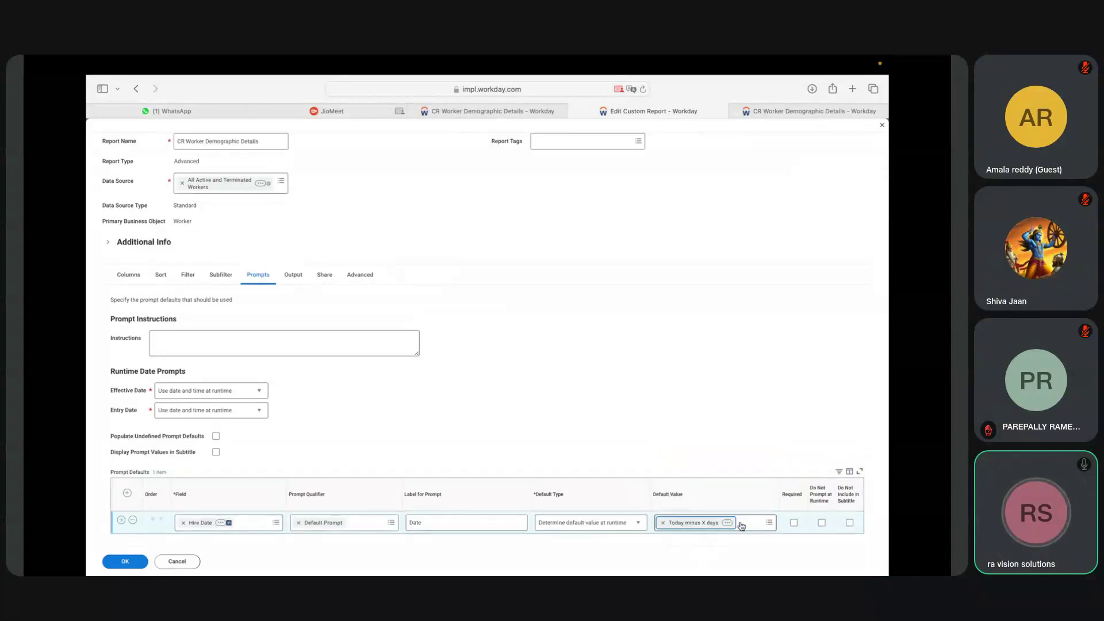
Recheck the Hire Date filter condition, then try to save the report and read the error details.
left_click(188, 276)
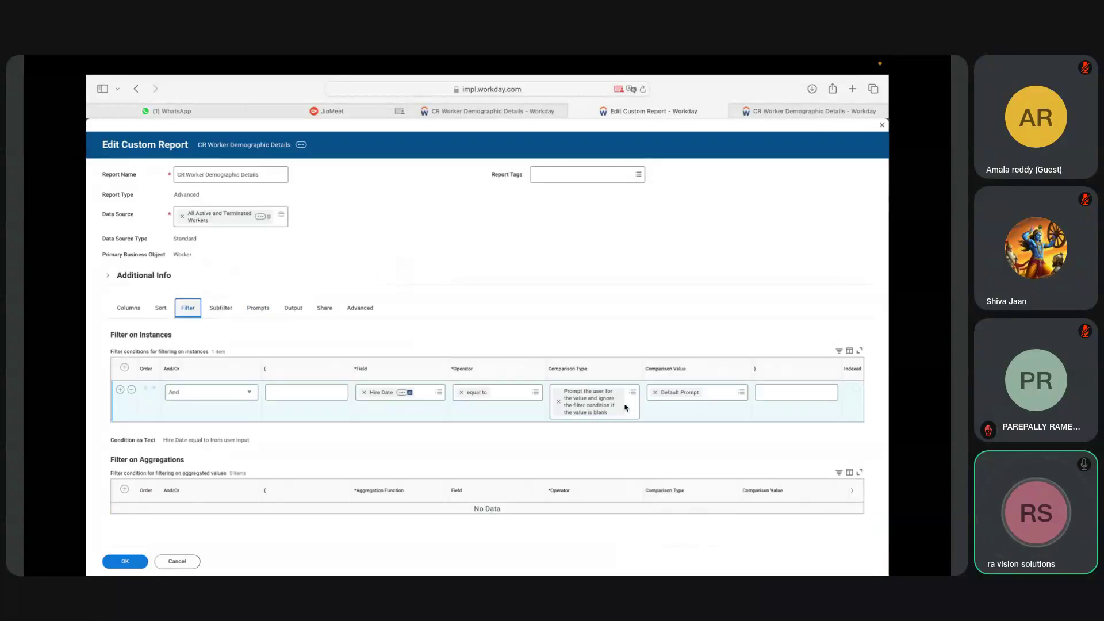
left_click(258, 308)
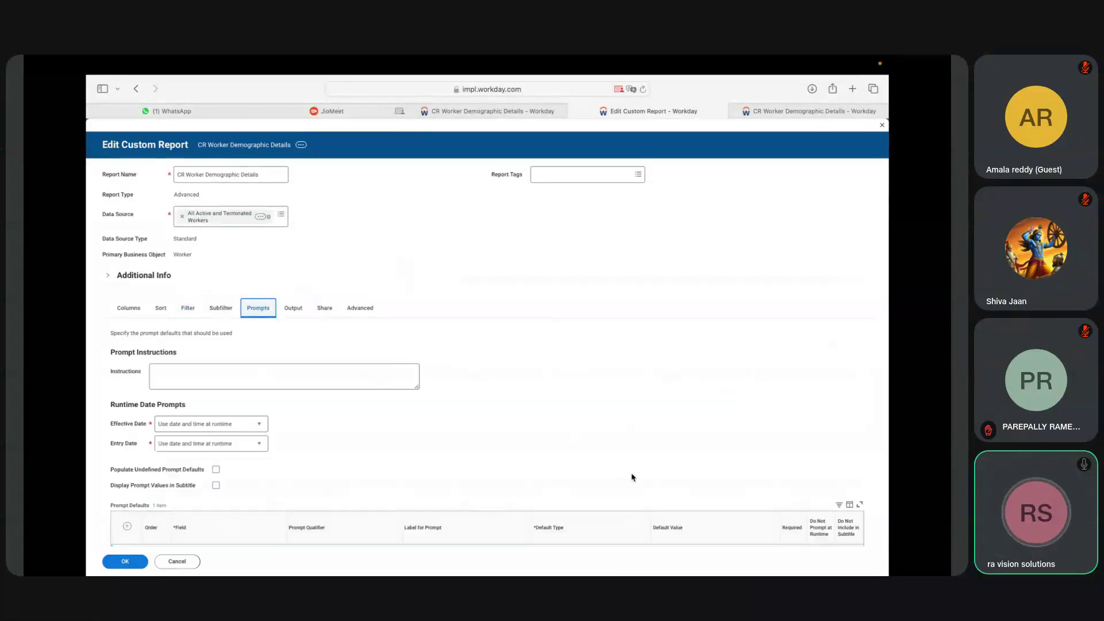
scroll(632, 478, "down", 2)
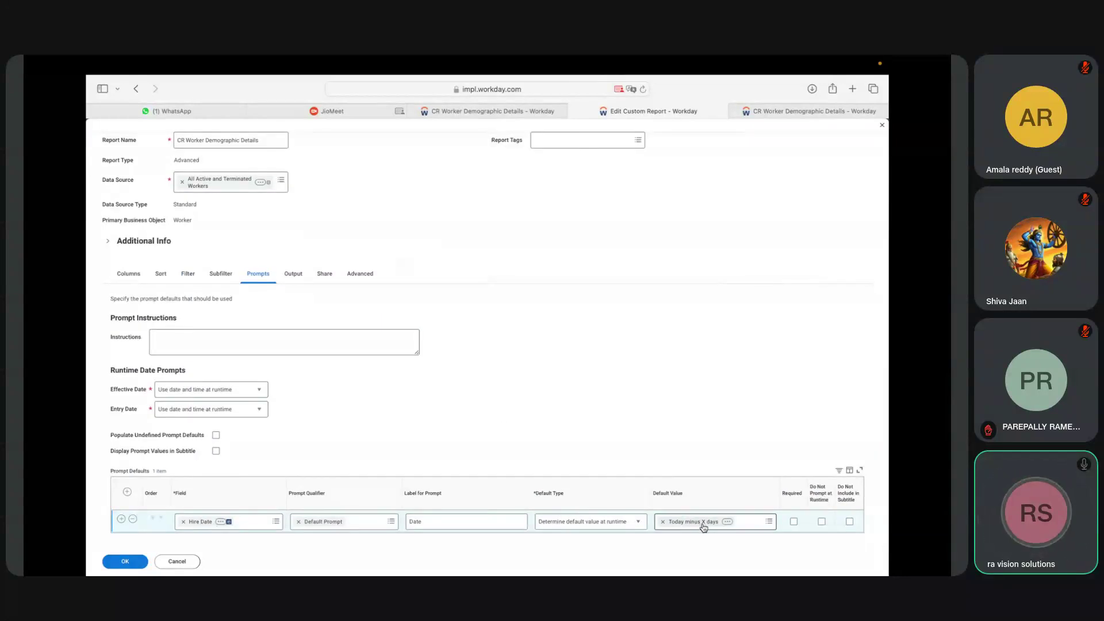
left_click(135, 563)
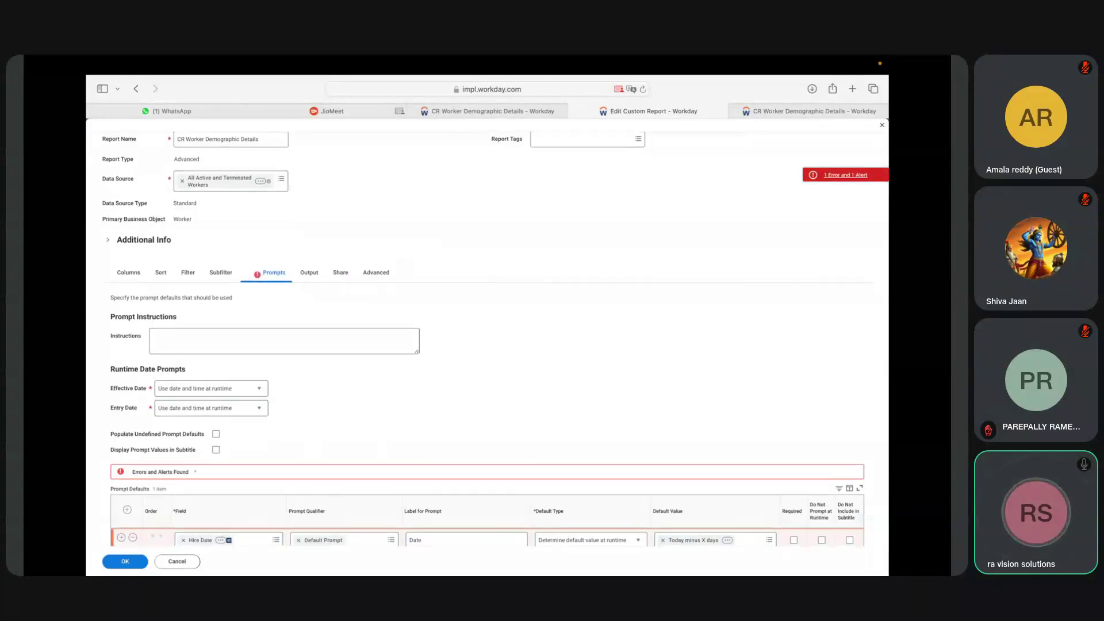
scroll(375, 460, "down", 1)
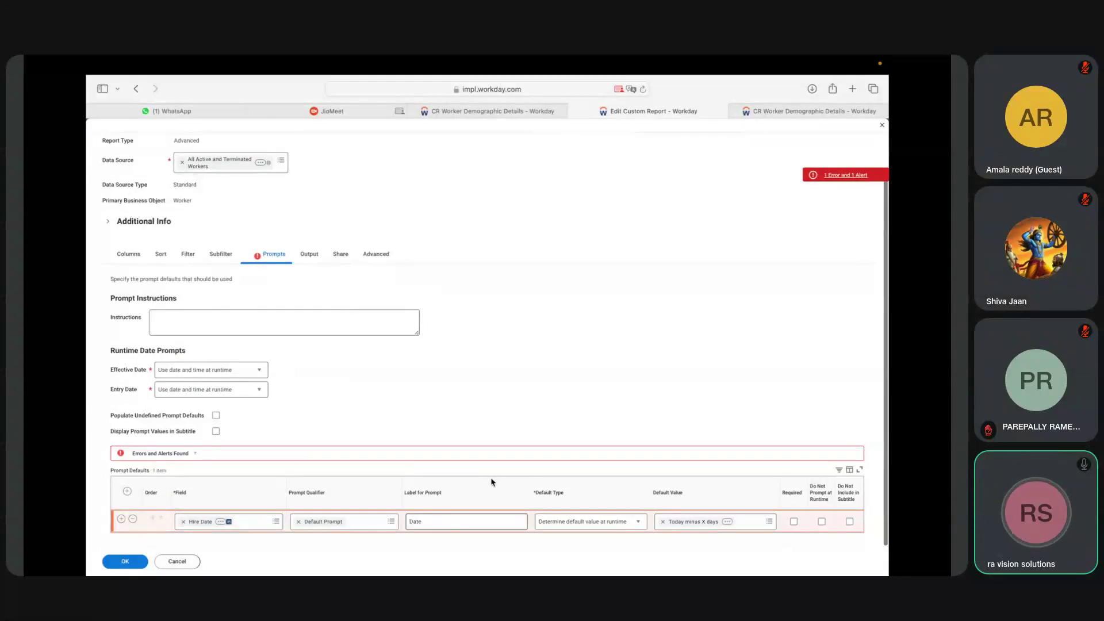
left_click(832, 176)
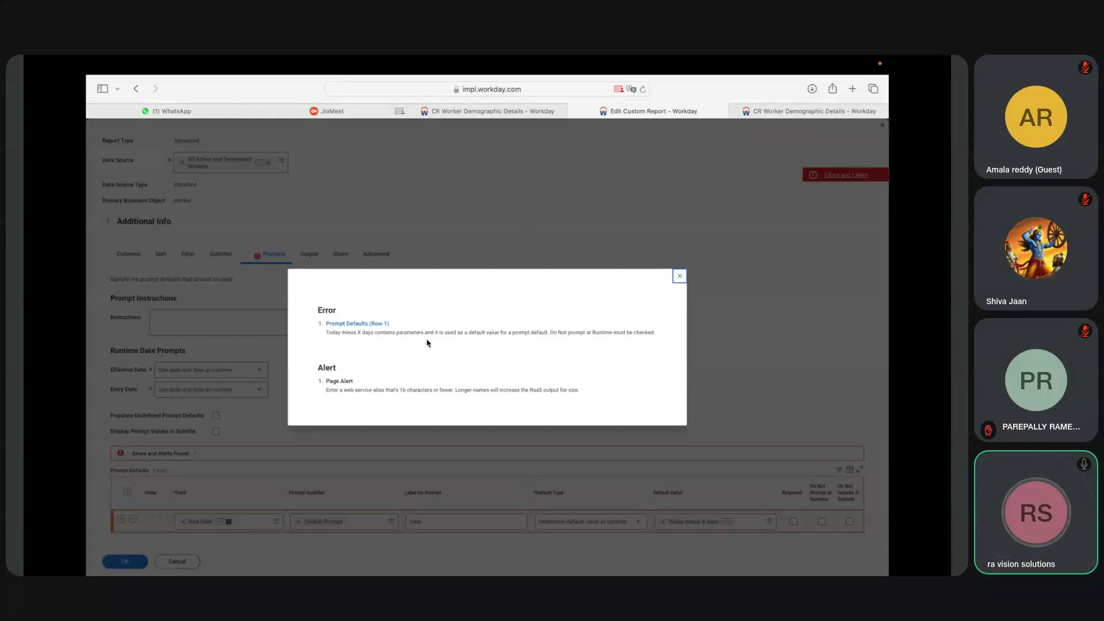
left_click(679, 277)
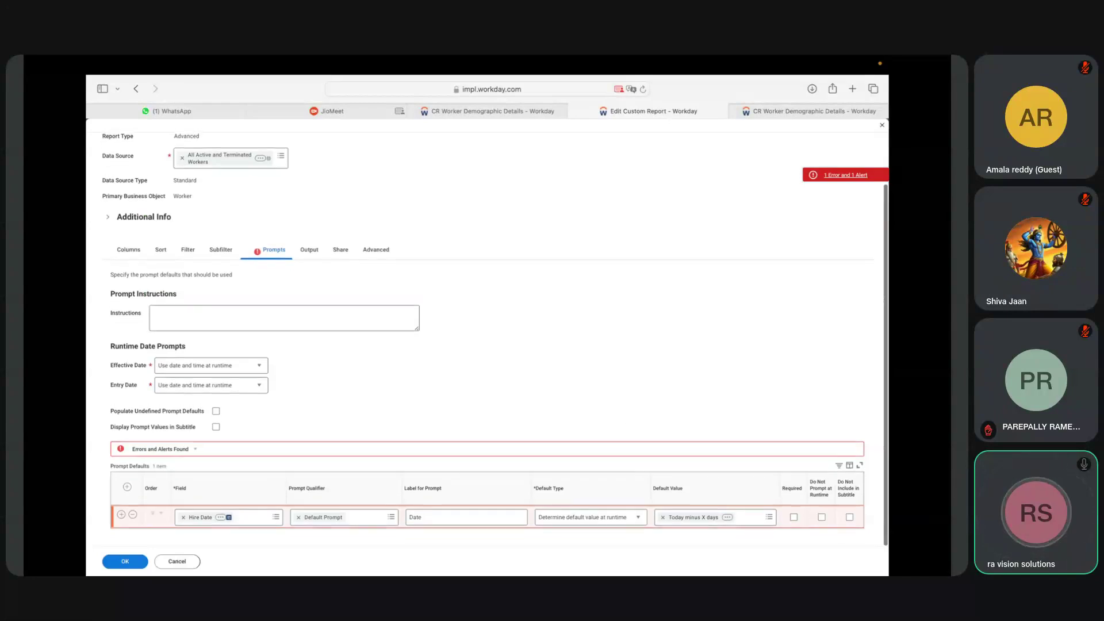
Inspect the Today minus X days field's details and add a Last Days prompt row with No default value.
left_click(727, 522)
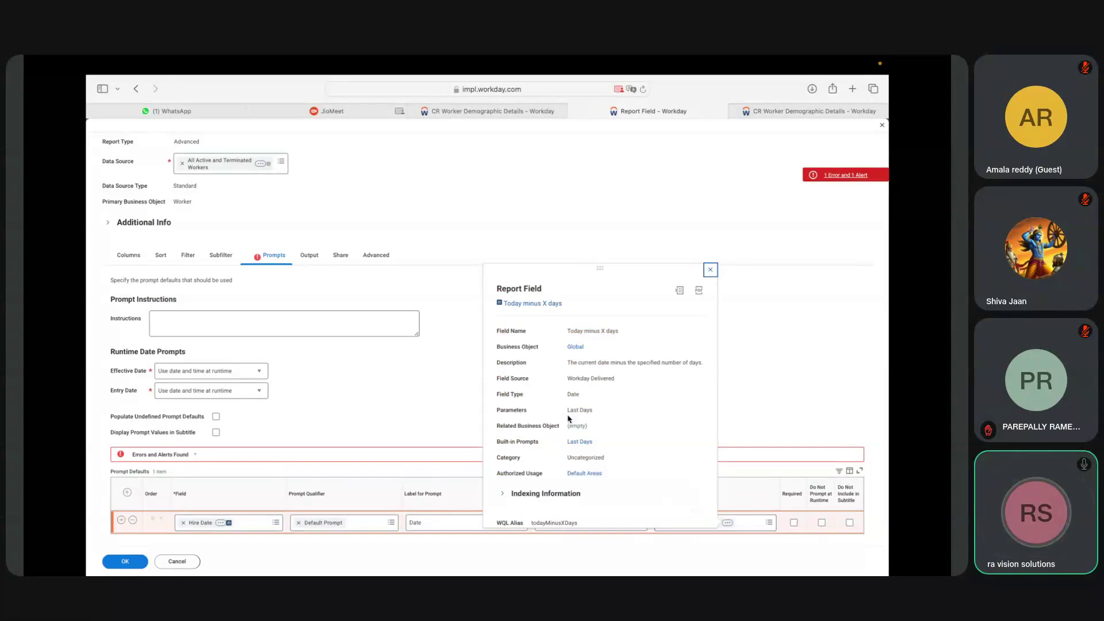
left_click(776, 398)
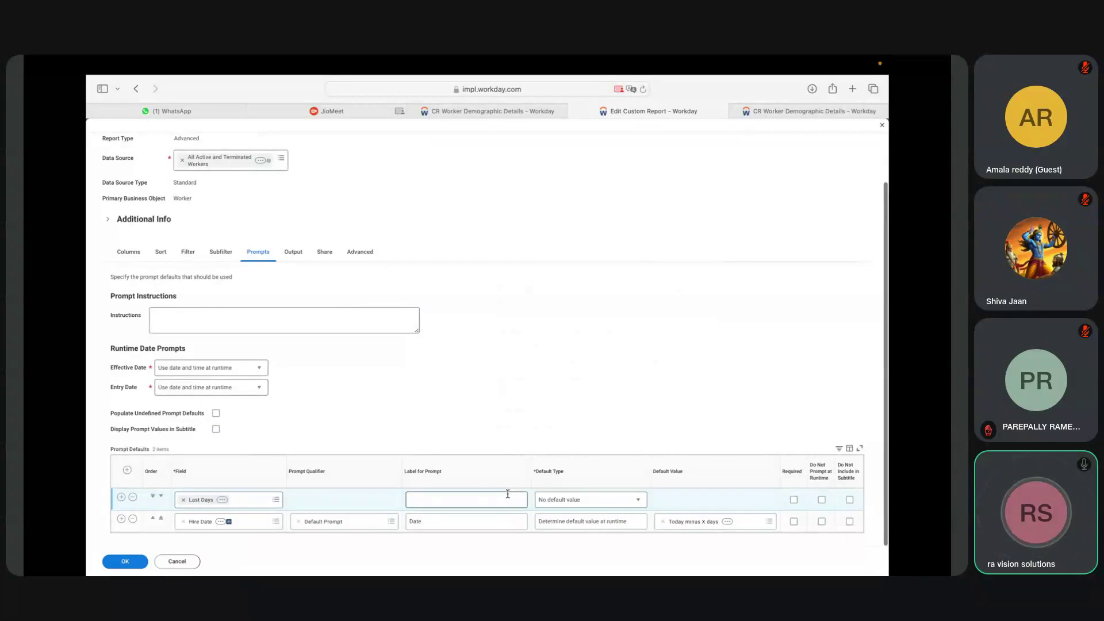
left_click(595, 500)
left_click(594, 500)
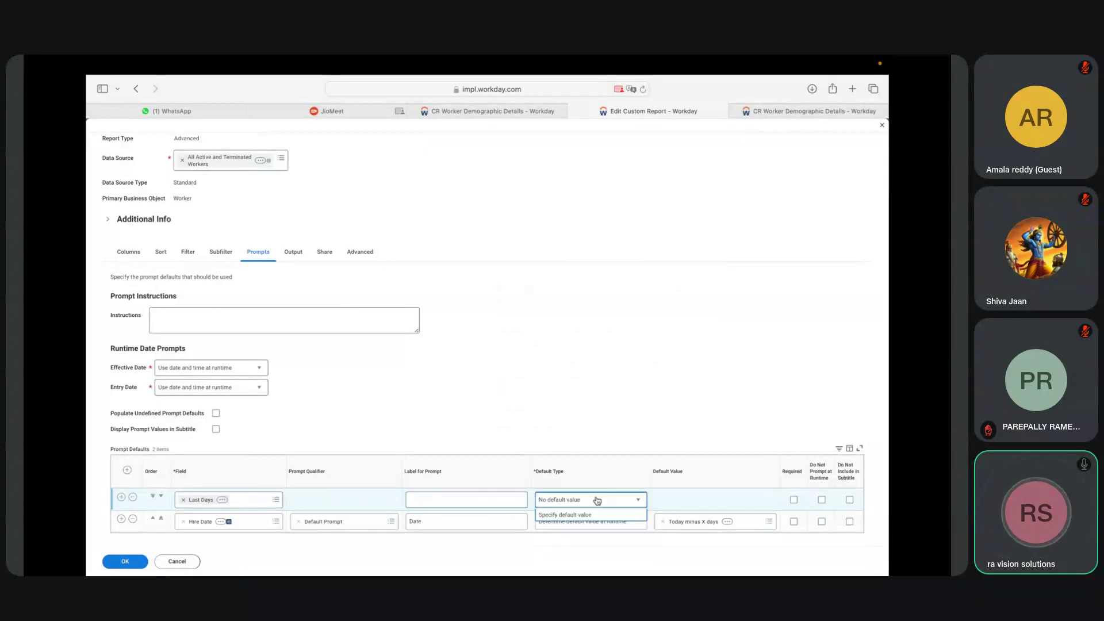
left_click(565, 500)
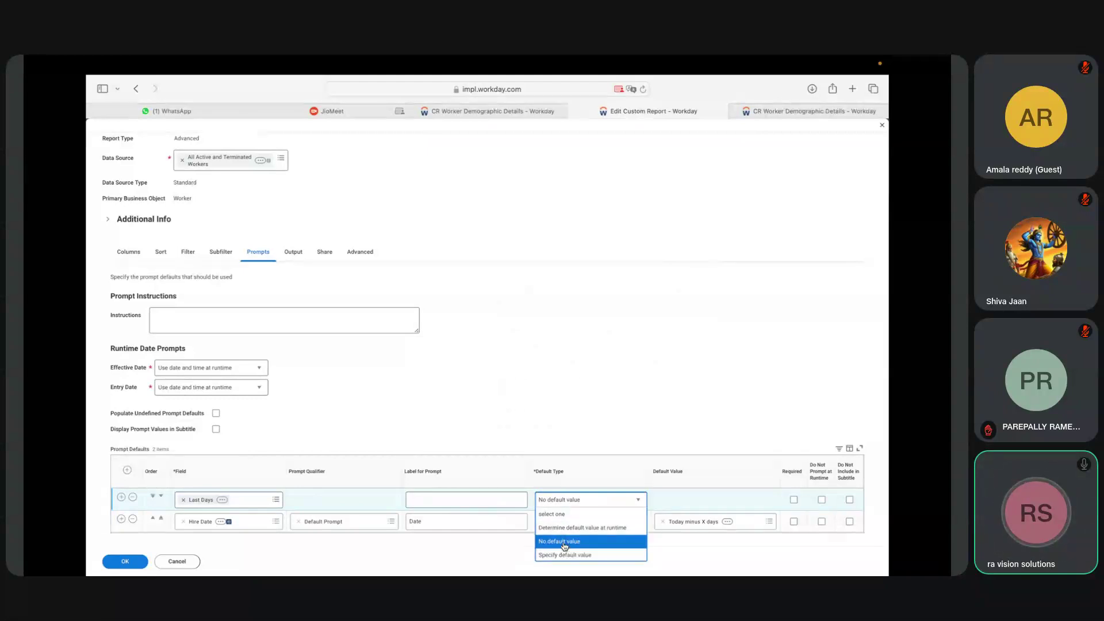
left_click(448, 442)
left_click(471, 428)
Try to save the report with the Last Days prompt included and read the error details.
left_click(116, 563)
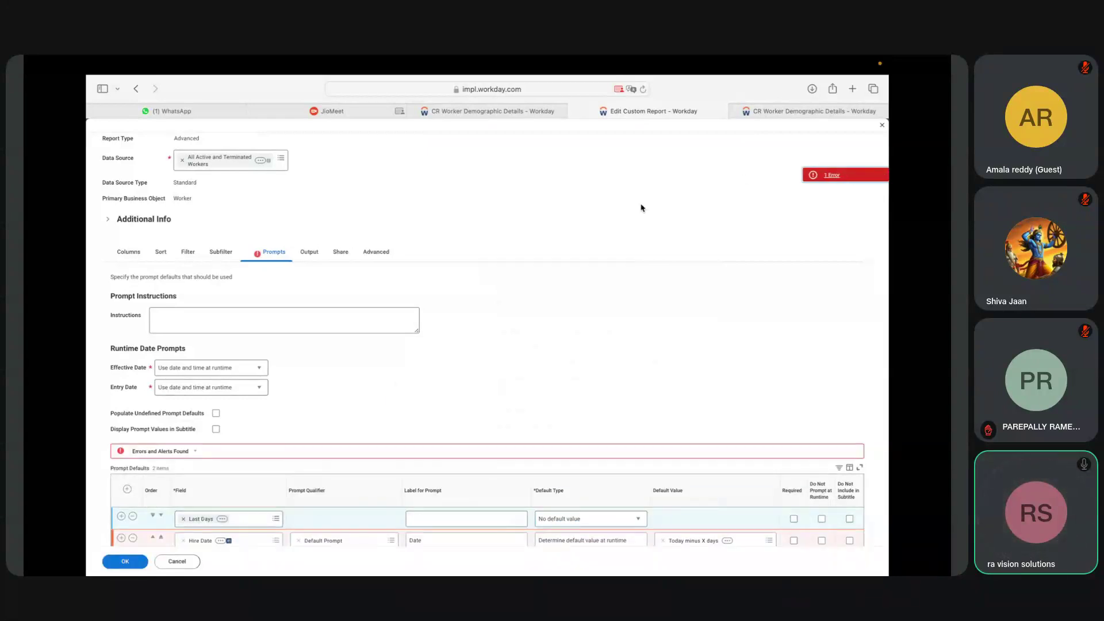
left_click(830, 176)
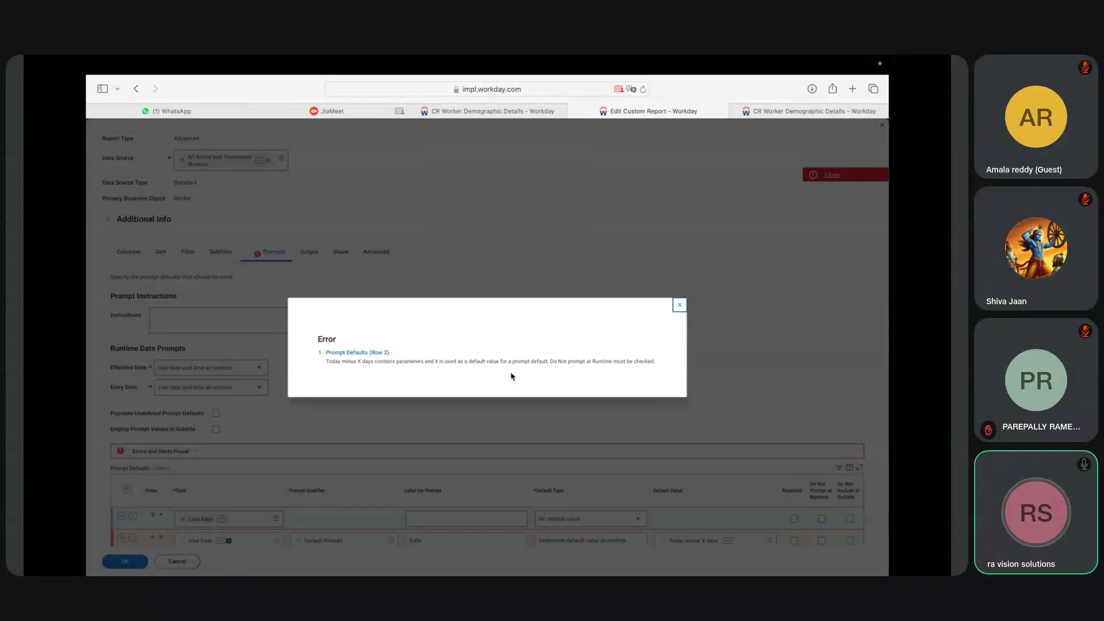
left_click(594, 408)
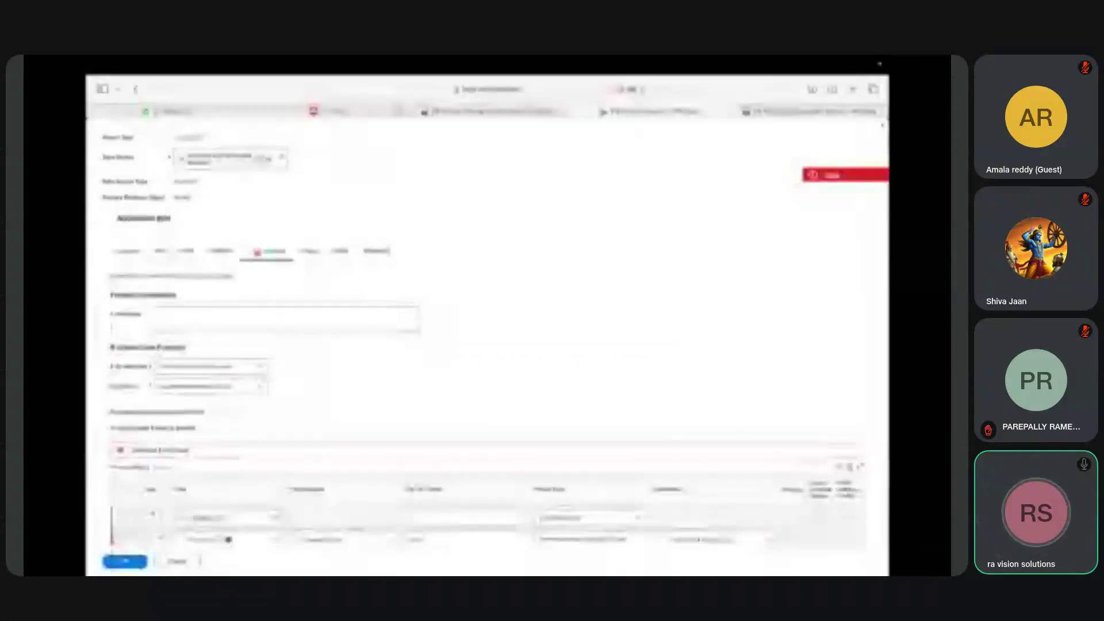
Enable Do Not Prompt at Runtime for the Hire Date prompt and save the report.
scroll(594, 407, "down", 1)
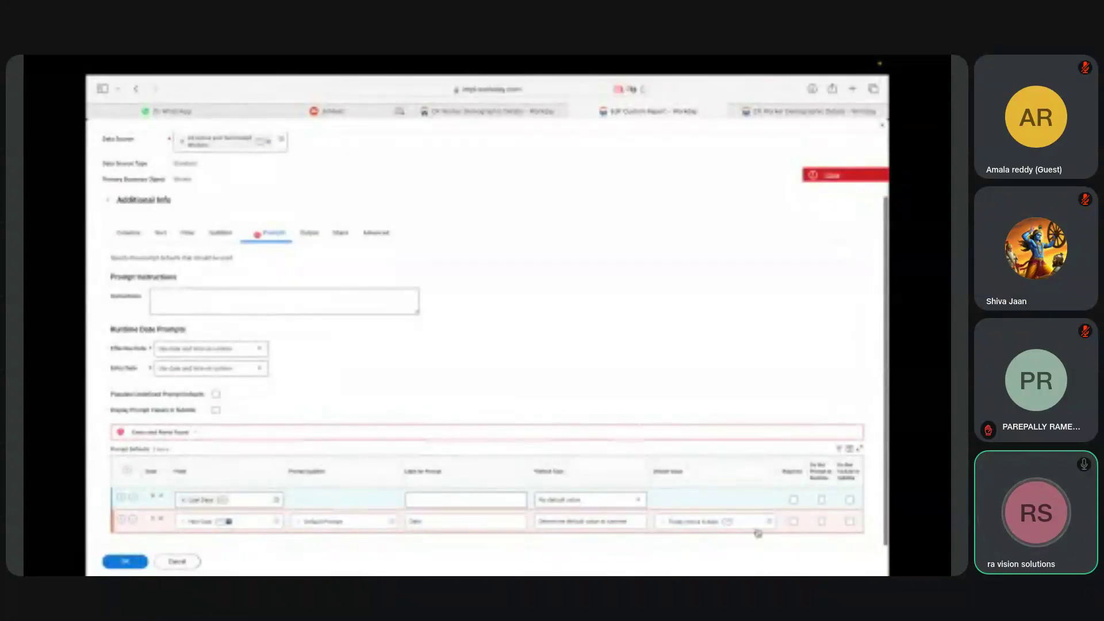
left_click(822, 522)
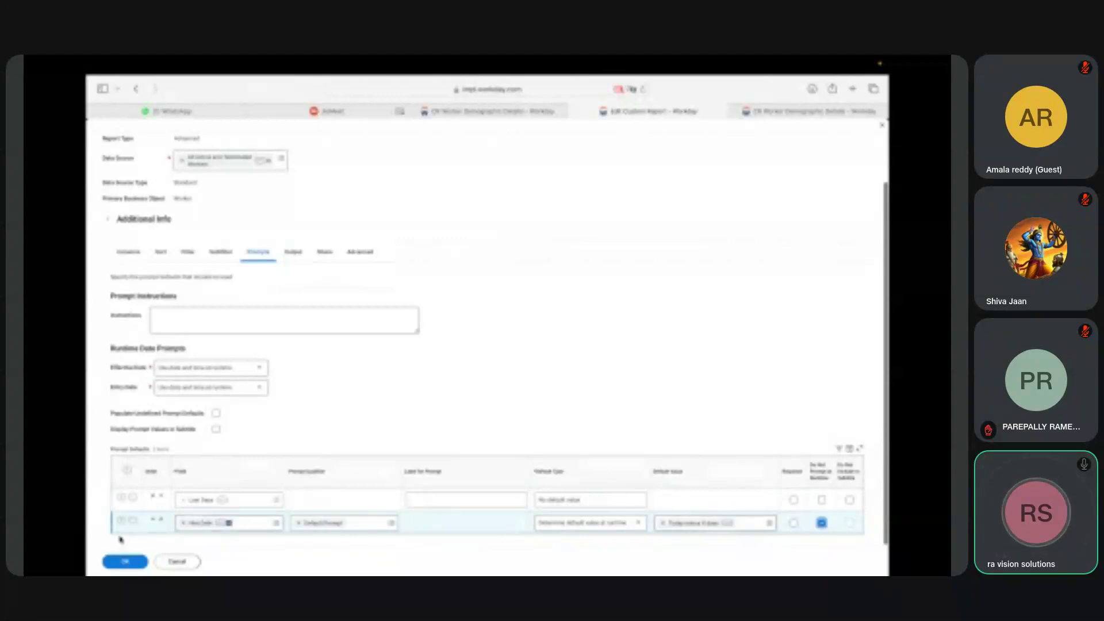
left_click(125, 561)
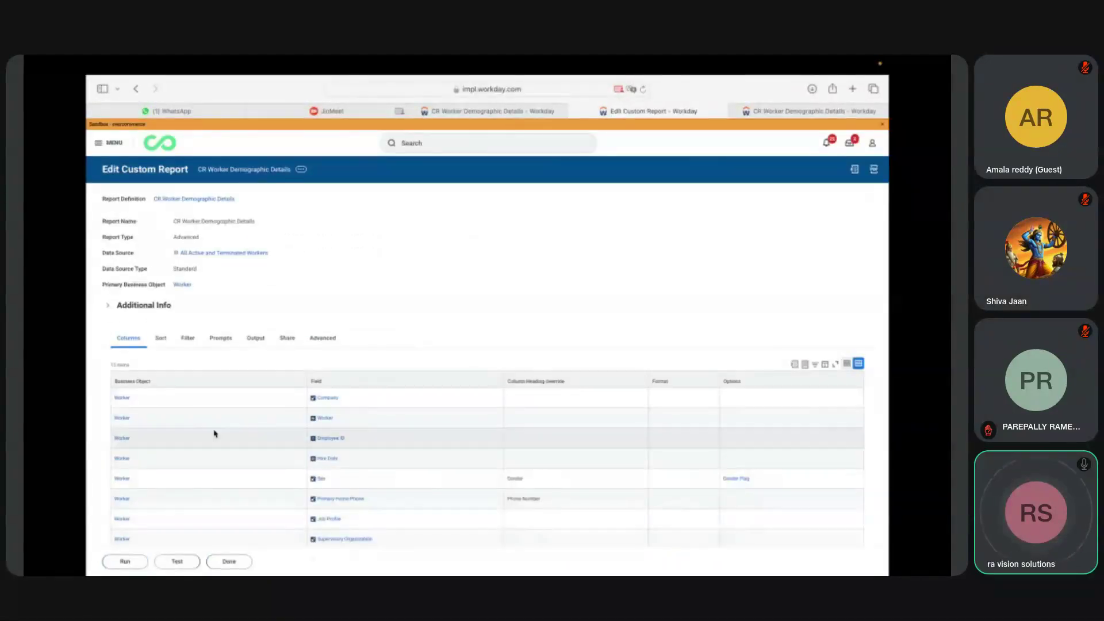
Run the report with a number entered for Last Days and compare the output with the earlier full worker list.
left_click(129, 564)
left_click(448, 235)
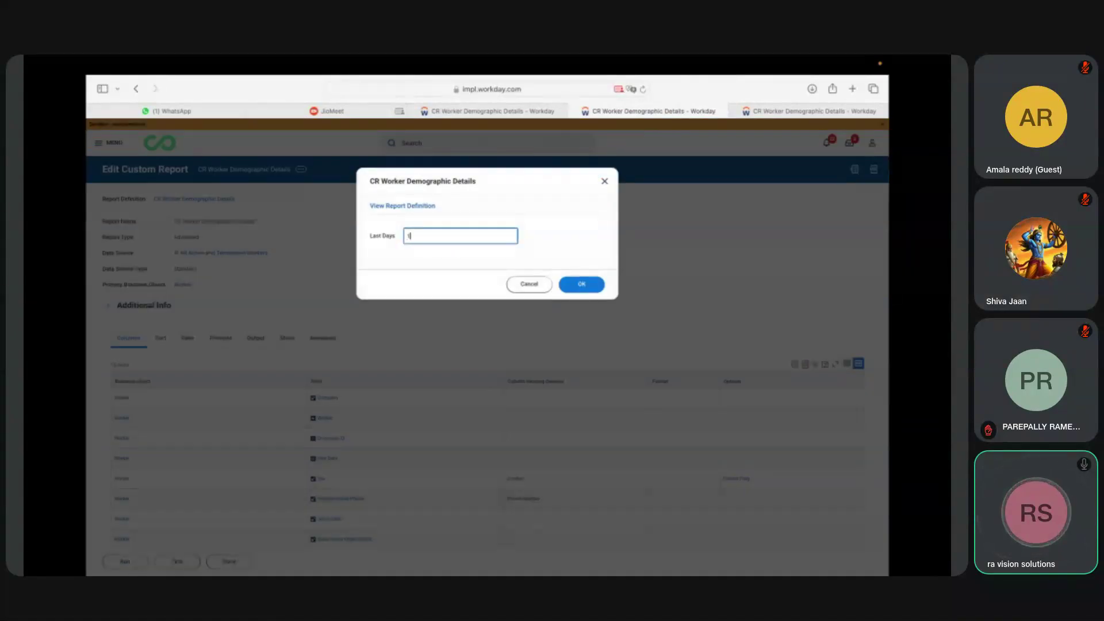
left_click(581, 285)
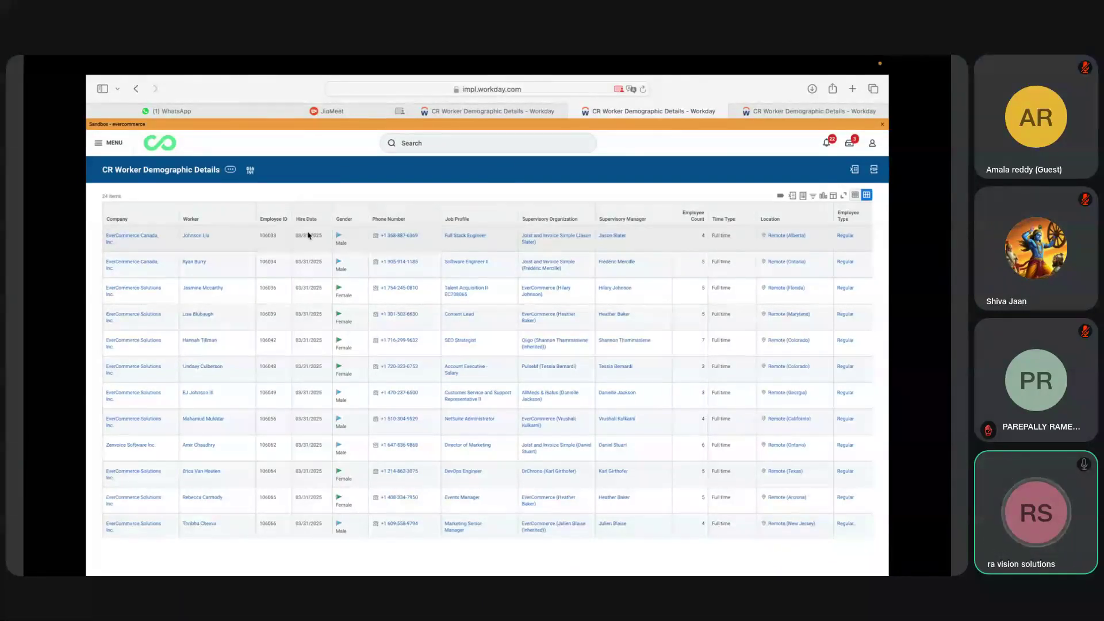
left_click(430, 112)
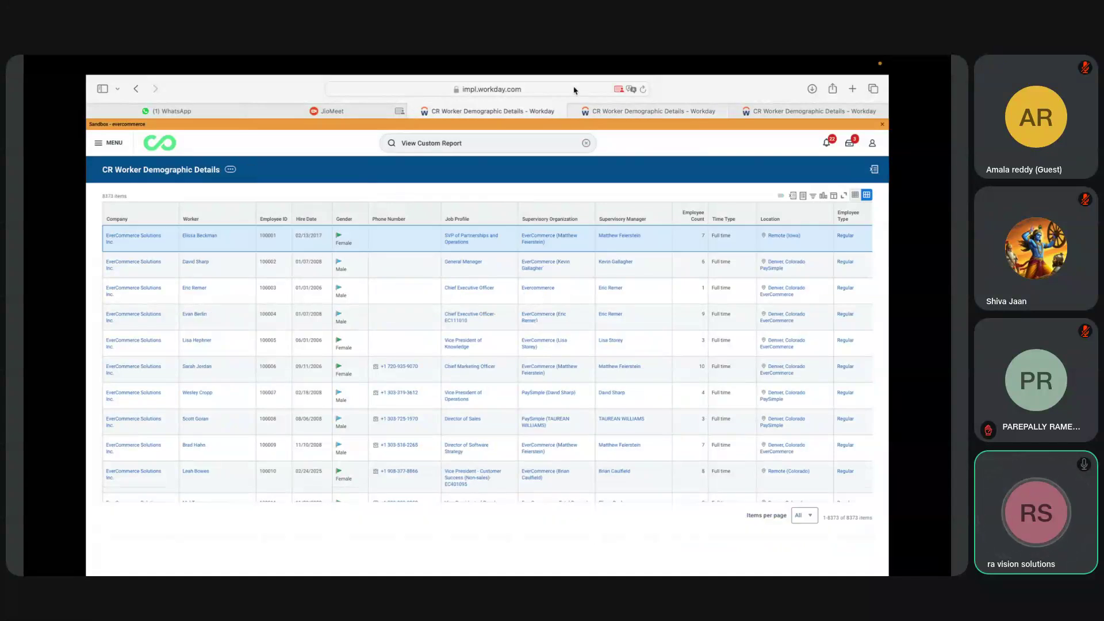
left_click(592, 113)
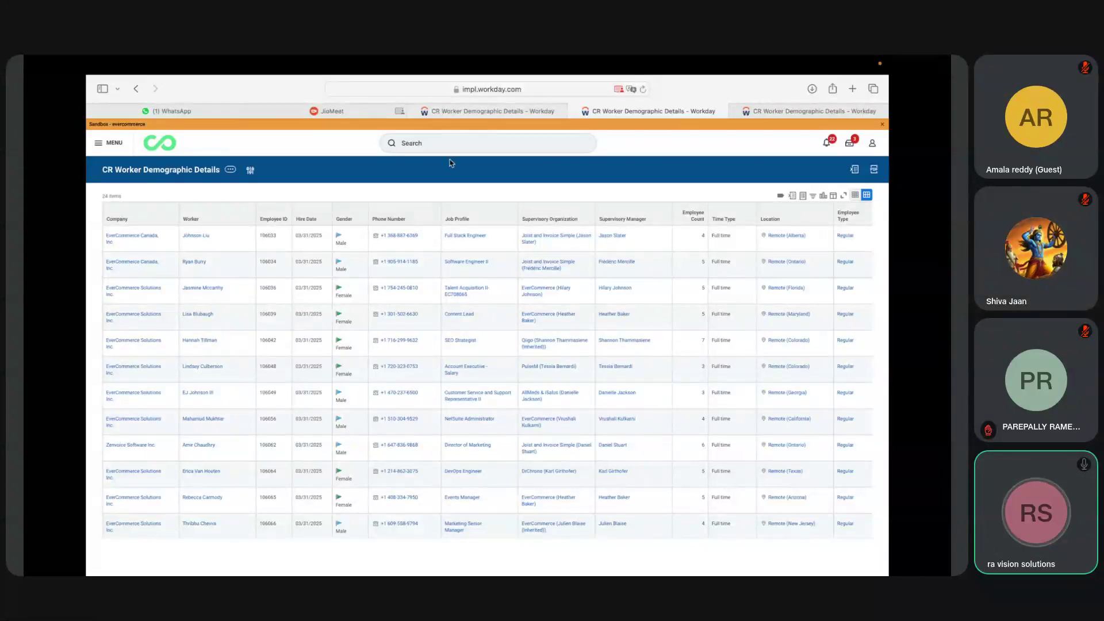
Reopen the CR Worker Demographic Details report for editing and bring up its prompt defaults.
left_click(231, 171)
mouse_move(277, 202)
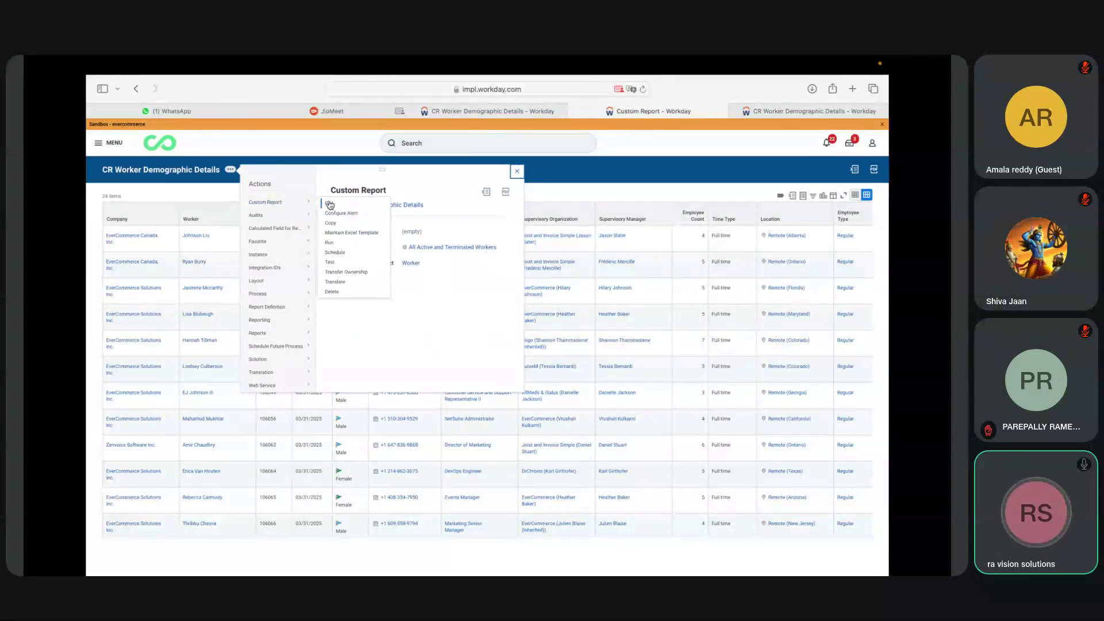
left_click(329, 205)
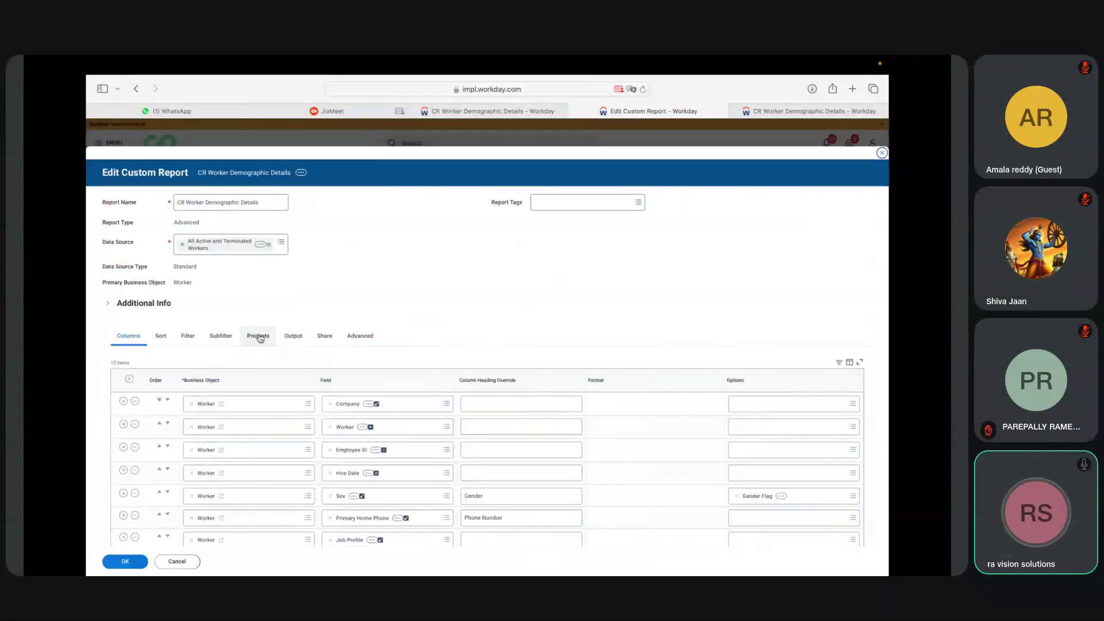
left_click(259, 336)
scroll(510, 379, "down", 3)
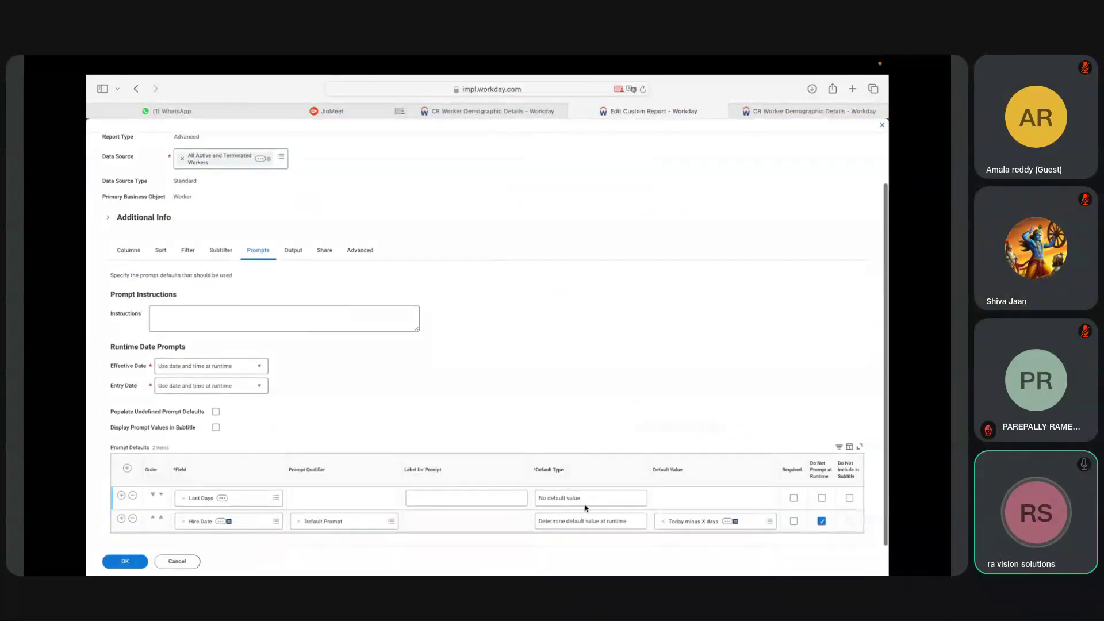
Clear Do Not Prompt at Runtime for Hire Date, set its default type to No default value, and remove the Last Days prompt.
left_click(639, 522)
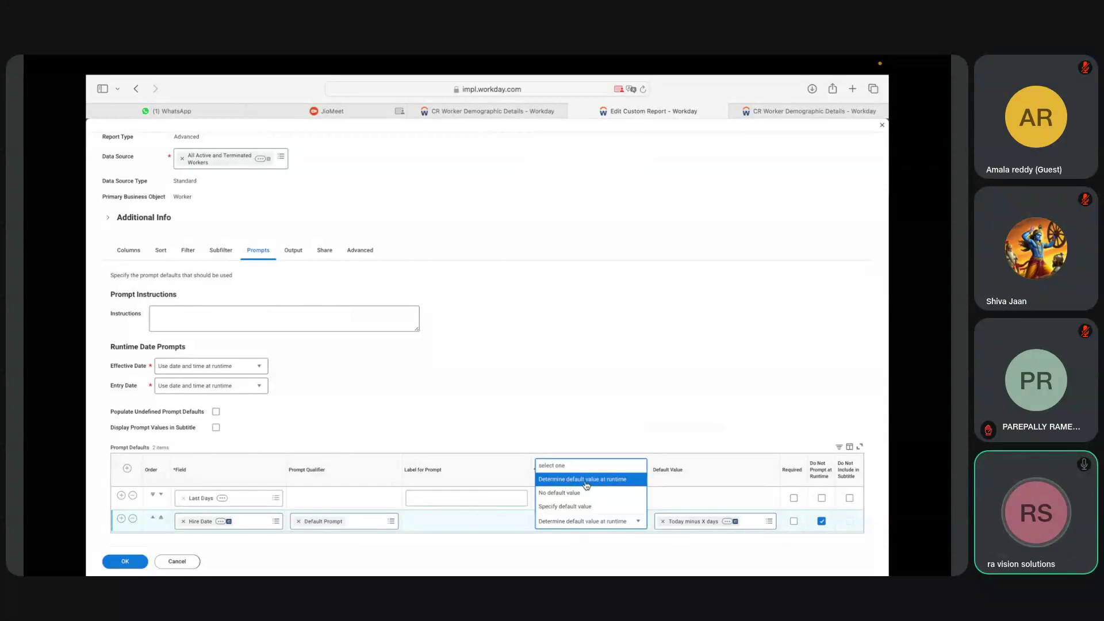
left_click(696, 537)
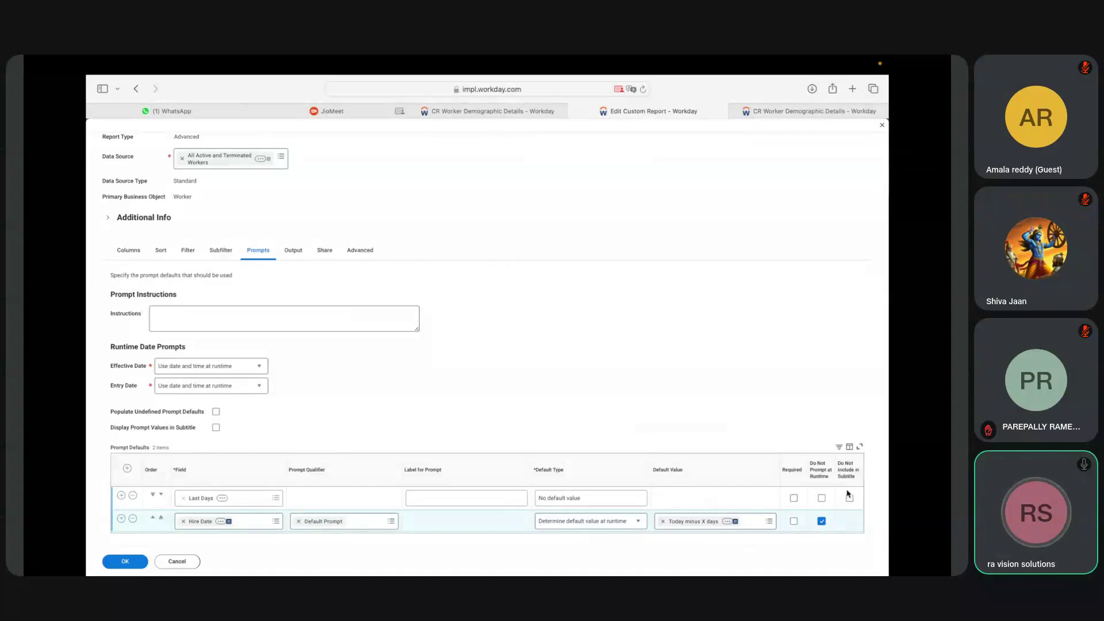
left_click(822, 522)
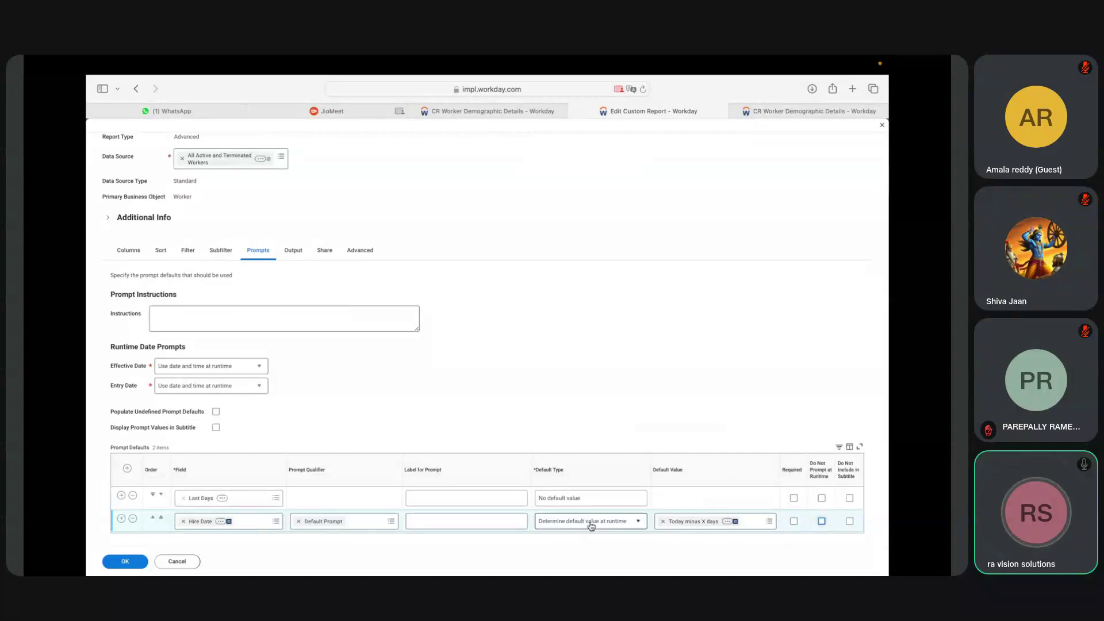
left_click(637, 521)
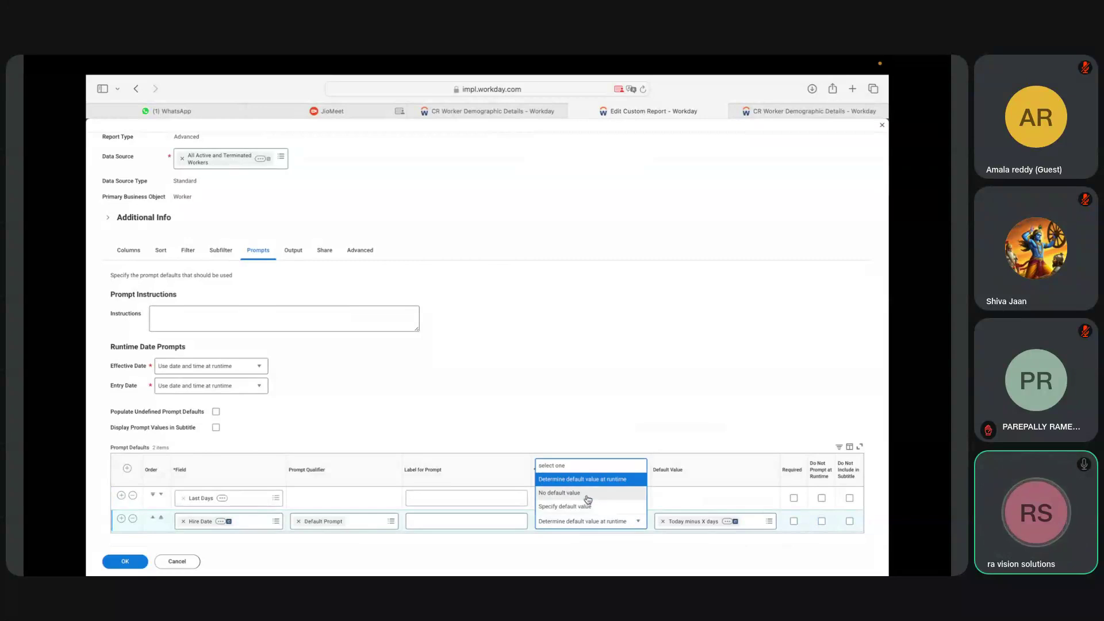
left_click(587, 501)
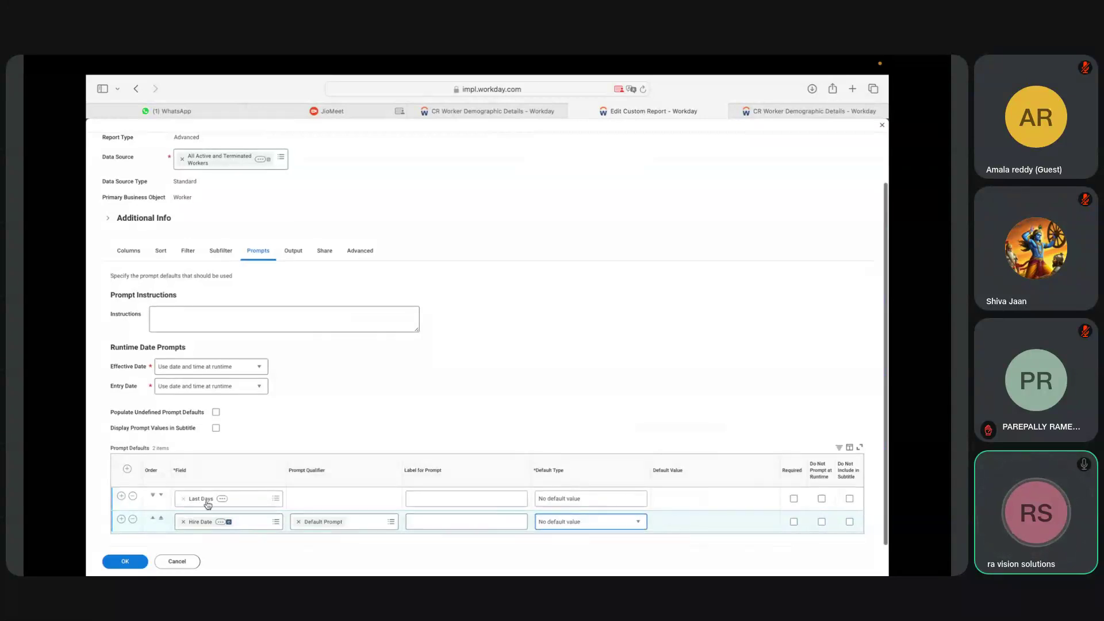
left_click(134, 497)
left_click(134, 497)
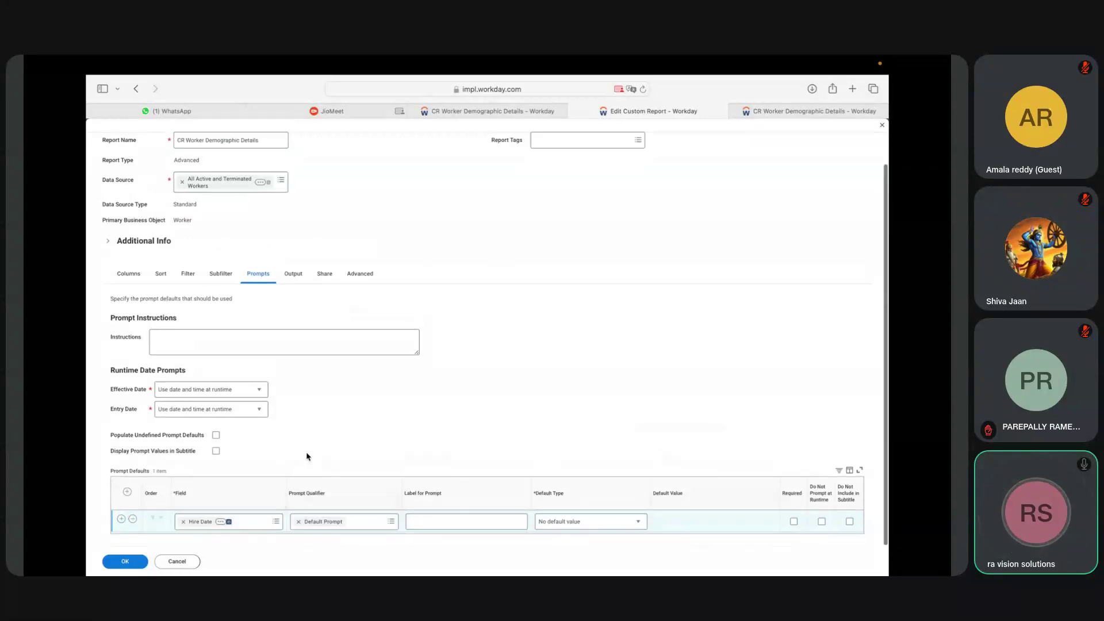
Mark the Hire Date prompt as Required and save the report despite the alert.
left_click(794, 522)
left_click(795, 522)
left_click(794, 523)
left_click(793, 522)
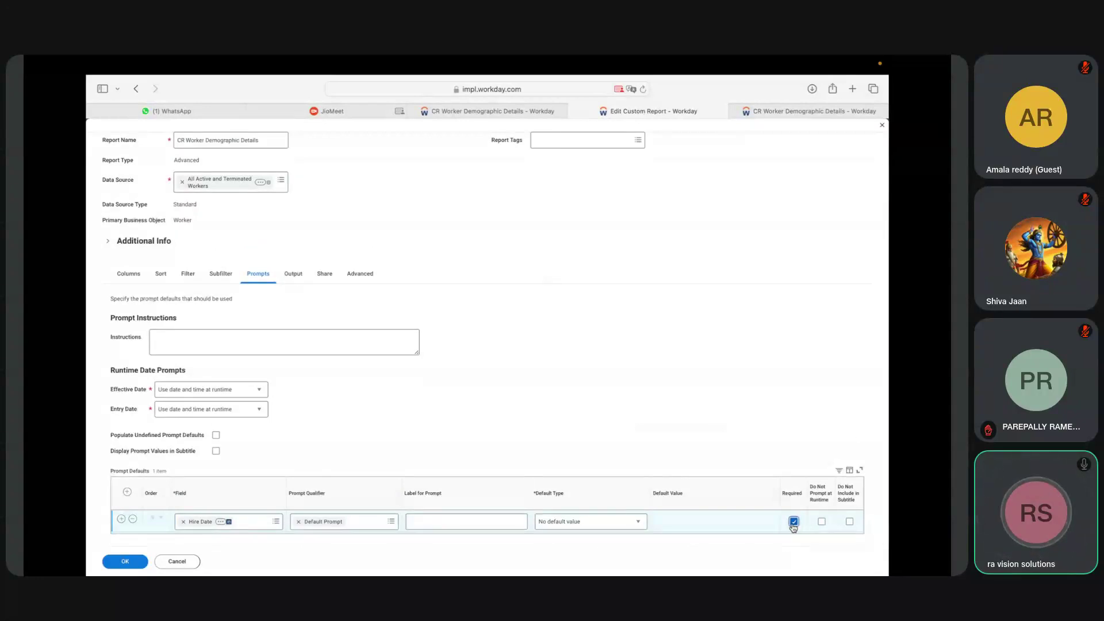
left_click(125, 561)
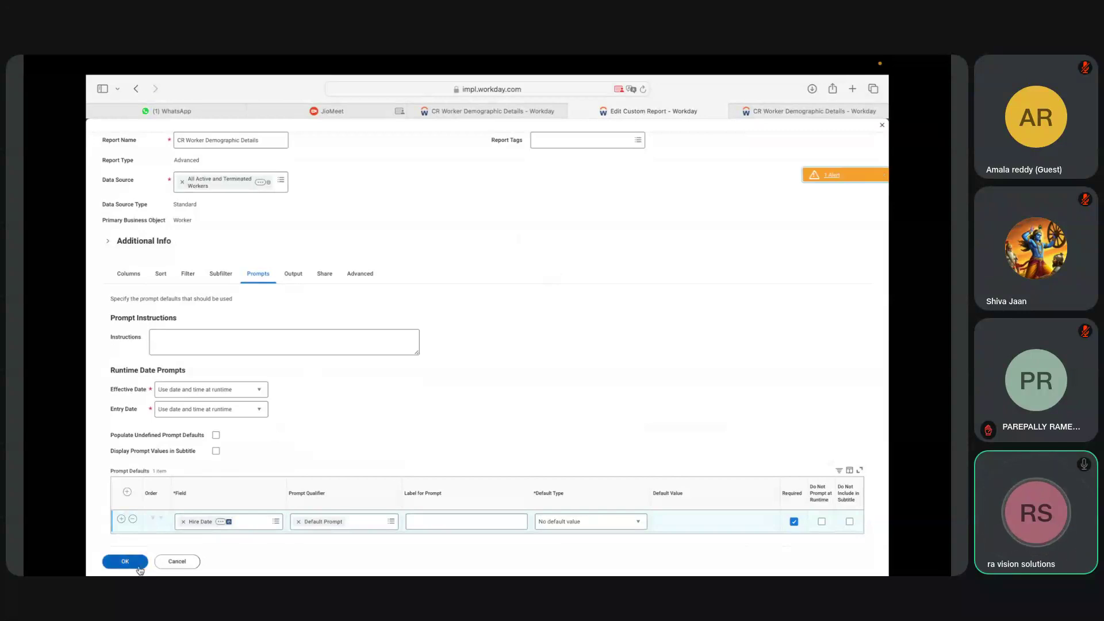
left_click(136, 564)
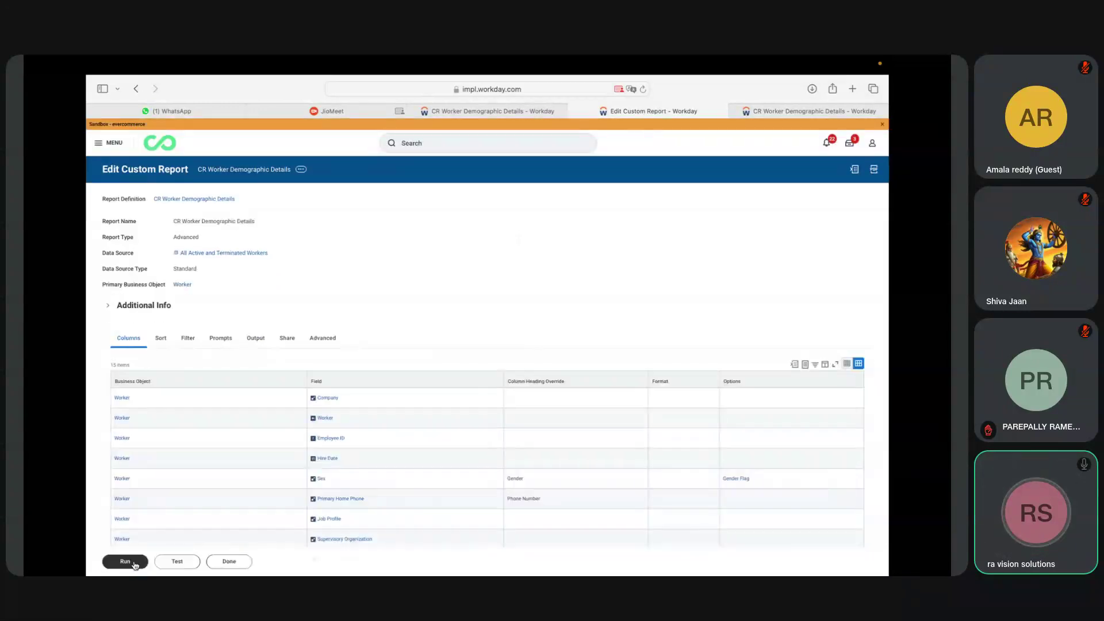
Try to run the report with the Hire Date prompt left blank and view the error details.
left_click(125, 562)
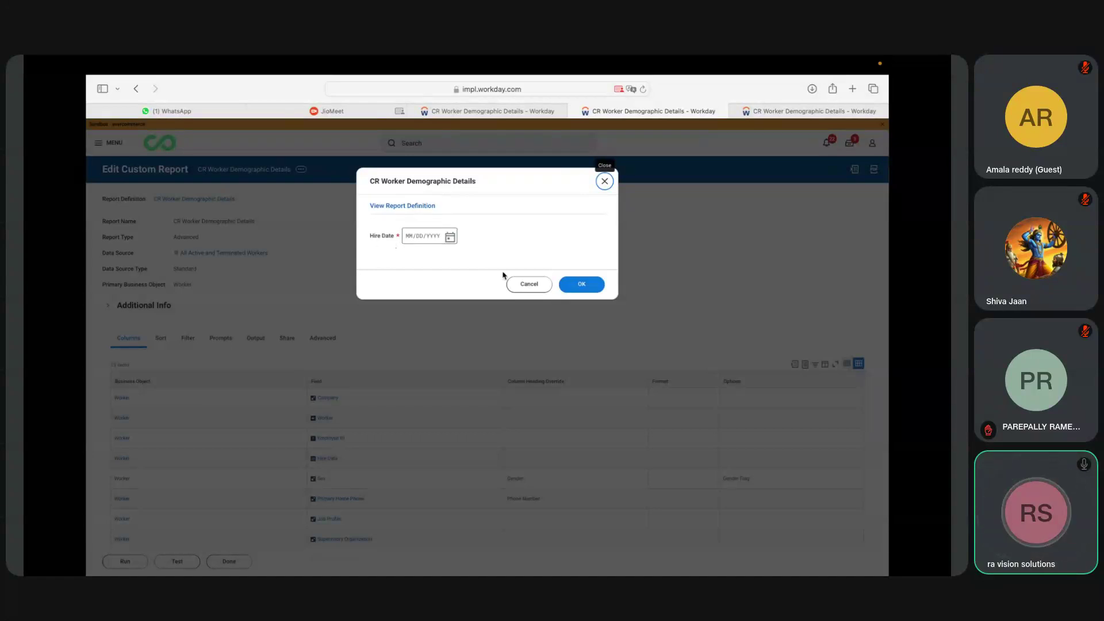
left_click(591, 289)
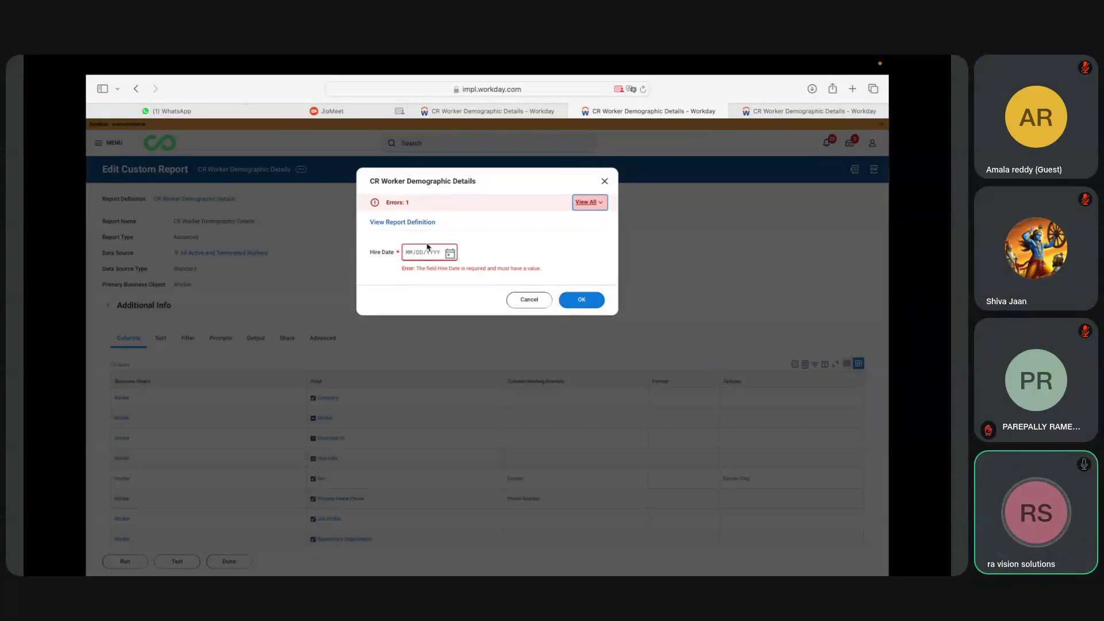
left_click(593, 205)
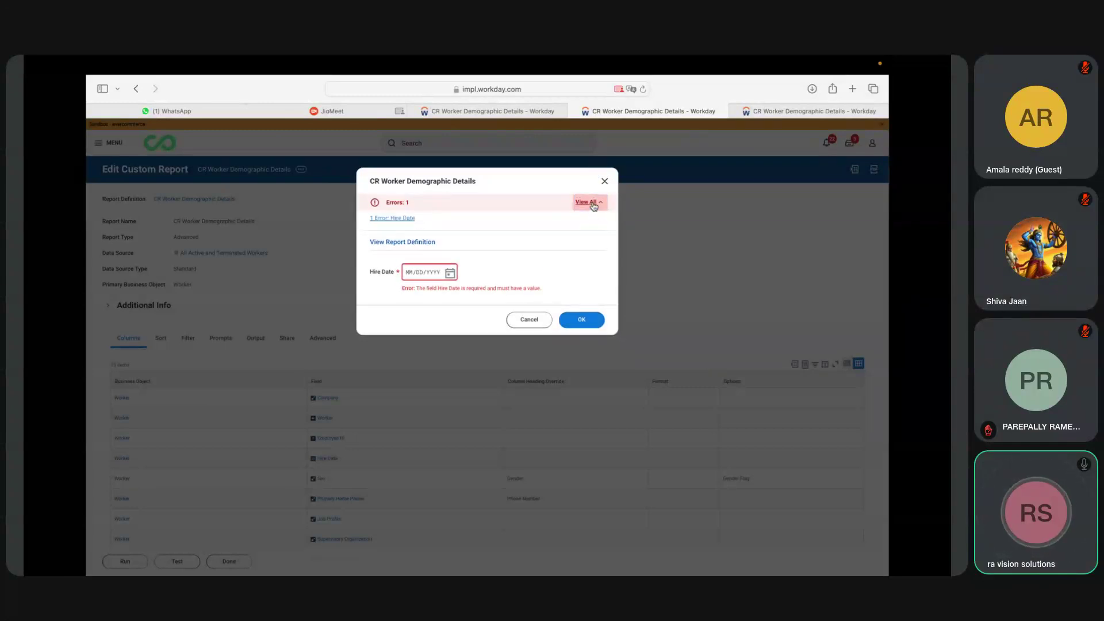
Enter 04/08/2025 as the Hire Date and run the report.
left_click(451, 273)
left_click(514, 316)
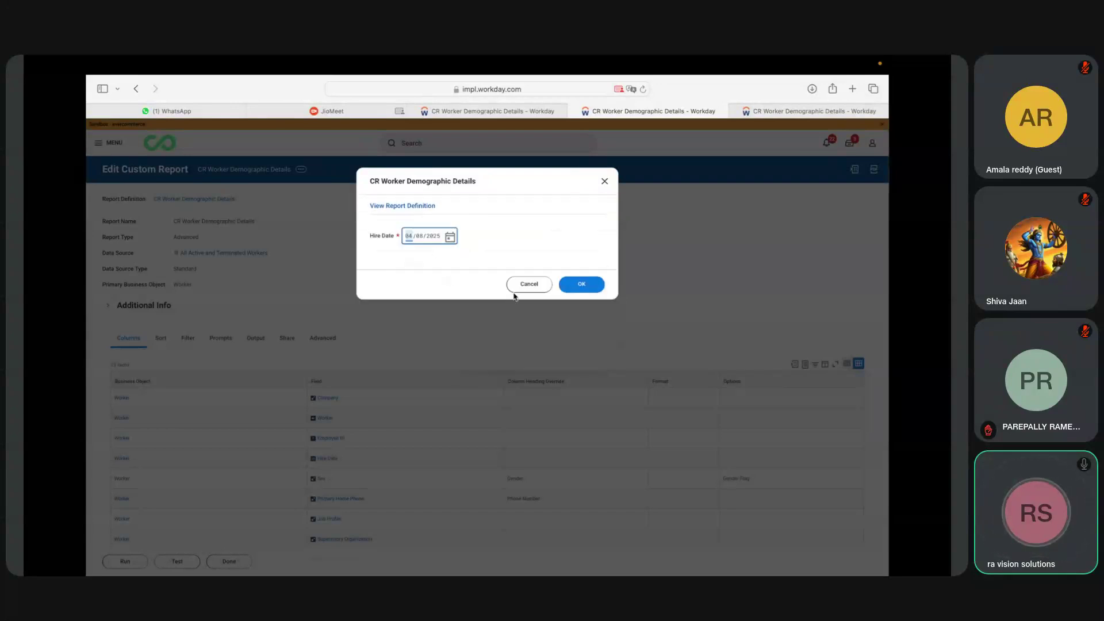
left_click(587, 294)
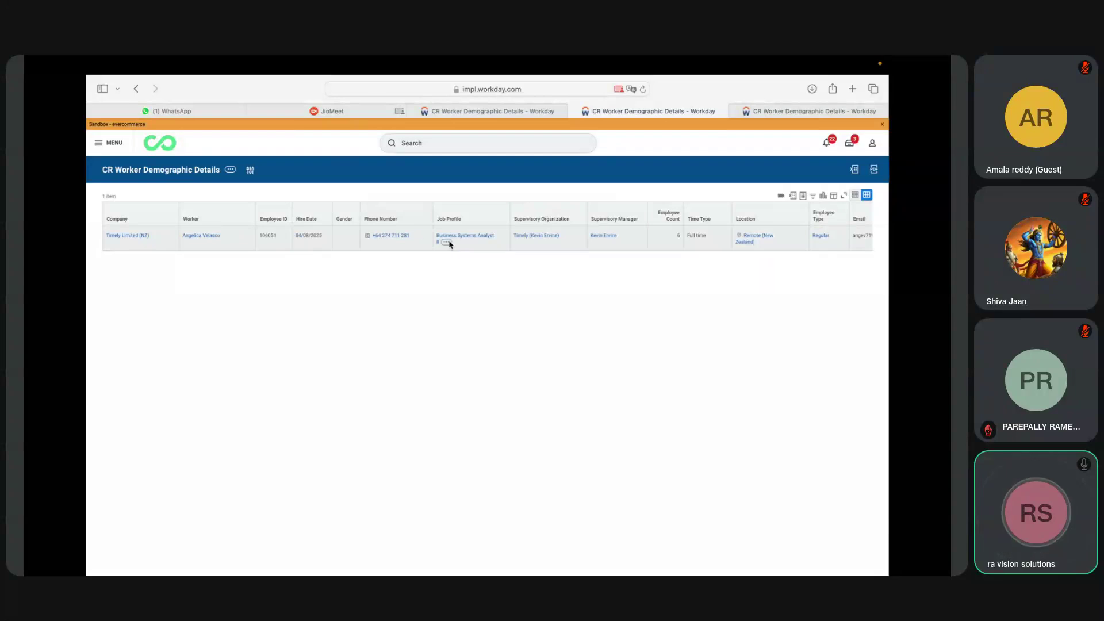
Reopen the CR Worker Demographic Details report for editing and clear Required on its Hire Date prompt.
left_click(231, 172)
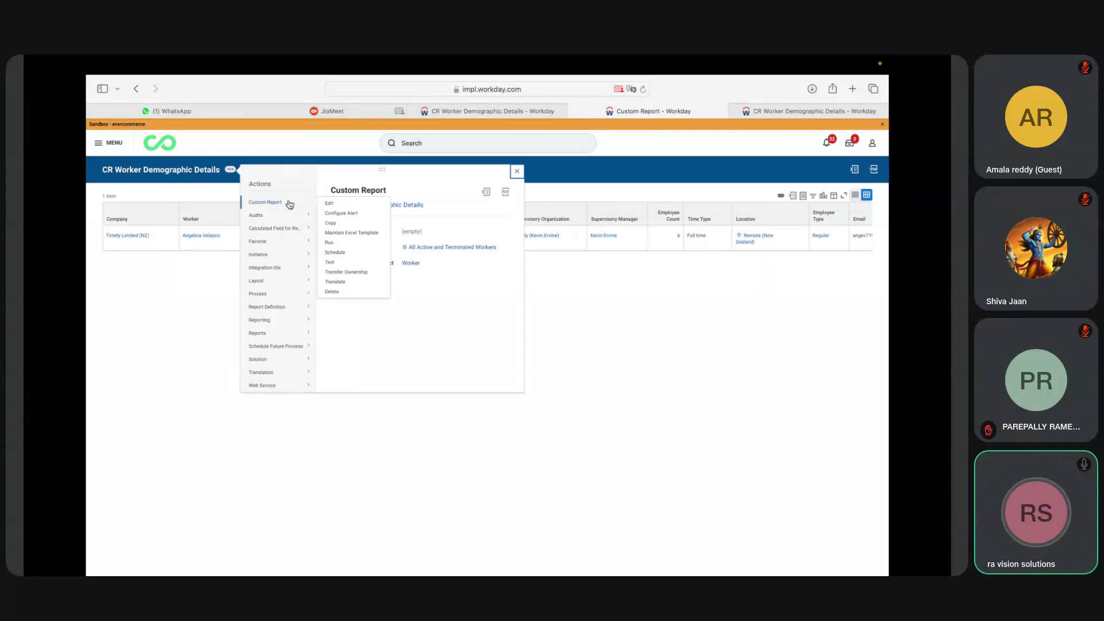
left_click(333, 204)
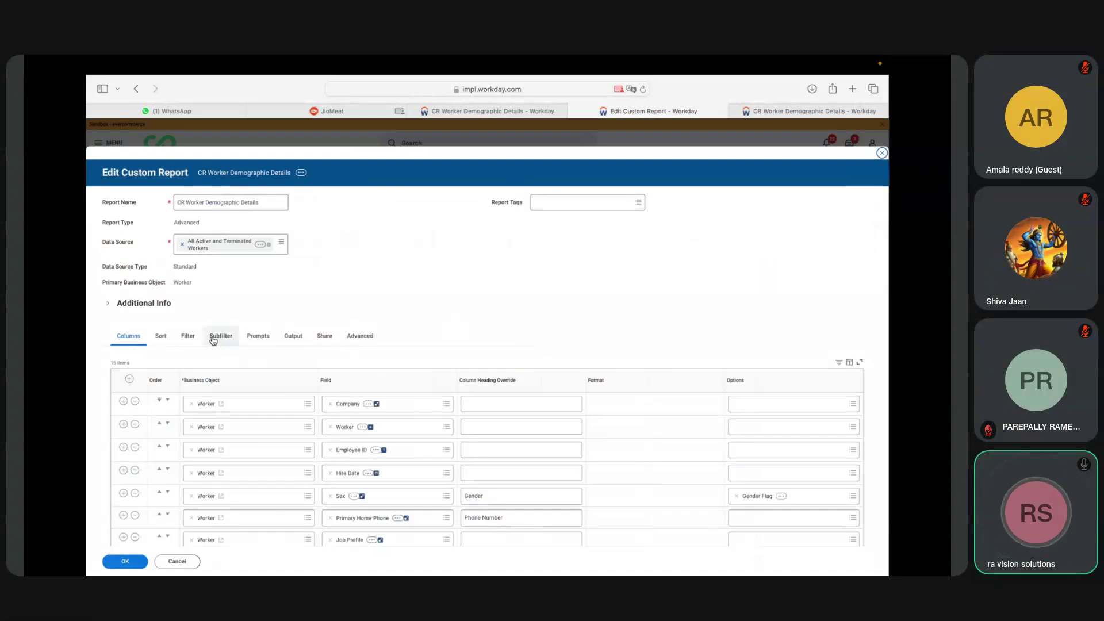
left_click(253, 337)
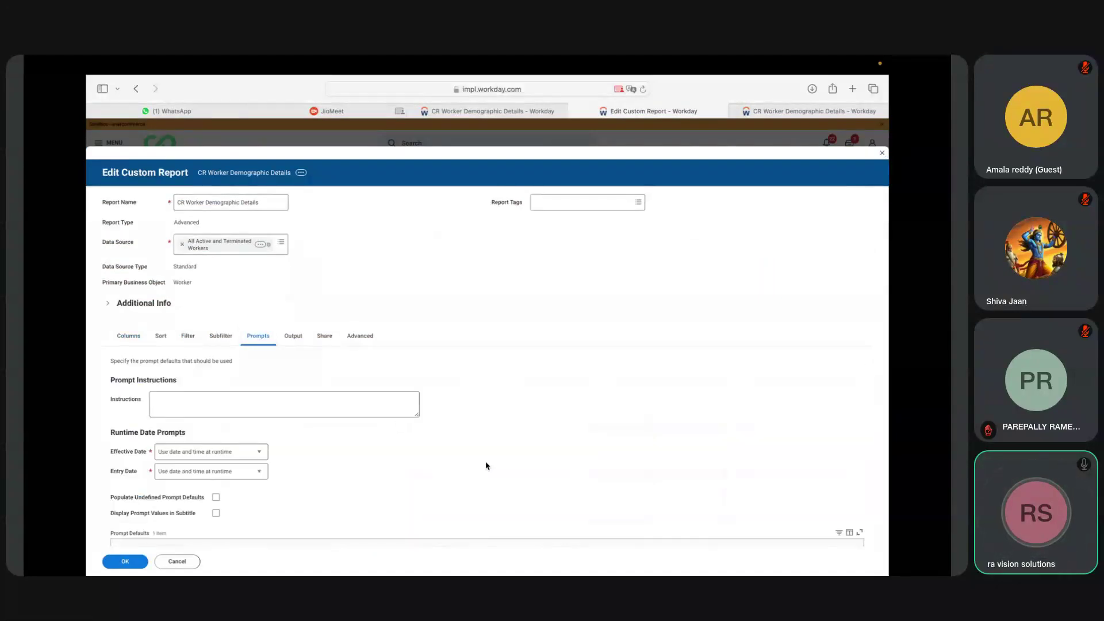
scroll(487, 345, "down", 2)
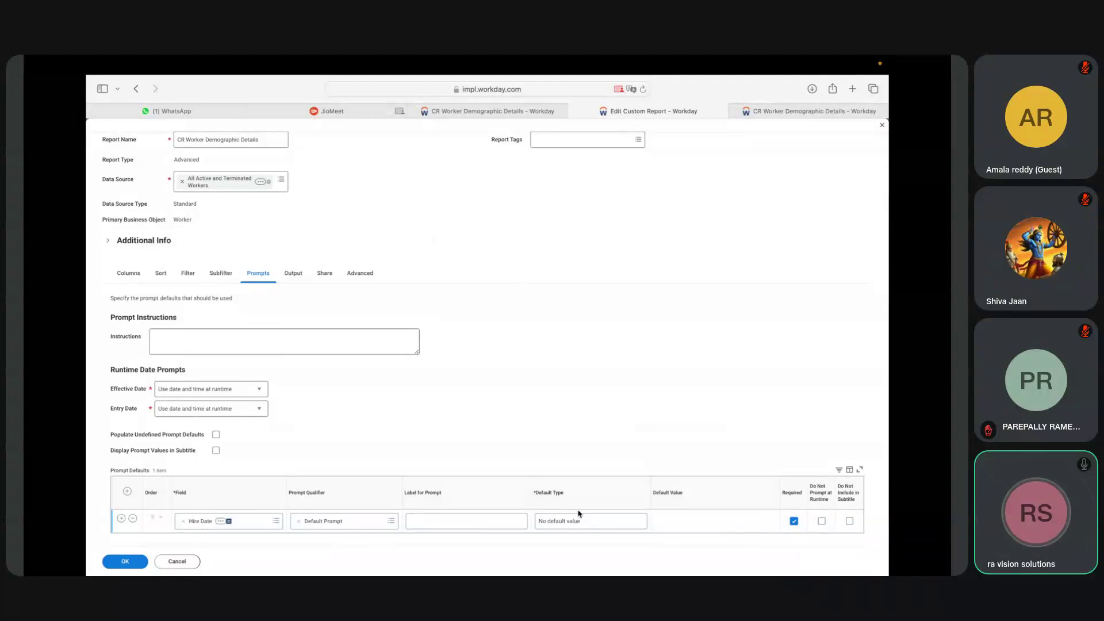
left_click(794, 523)
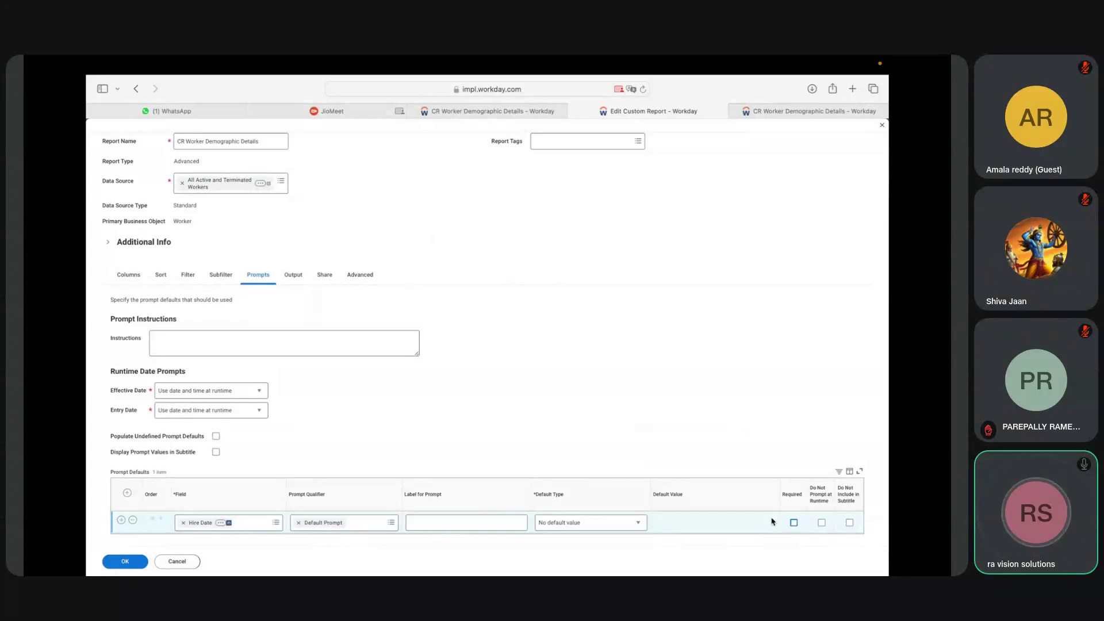
left_click(794, 523)
Try to add a Location field to the prompt defaults, and remove the new row again.
left_click(120, 521)
left_click(248, 542)
type("location")
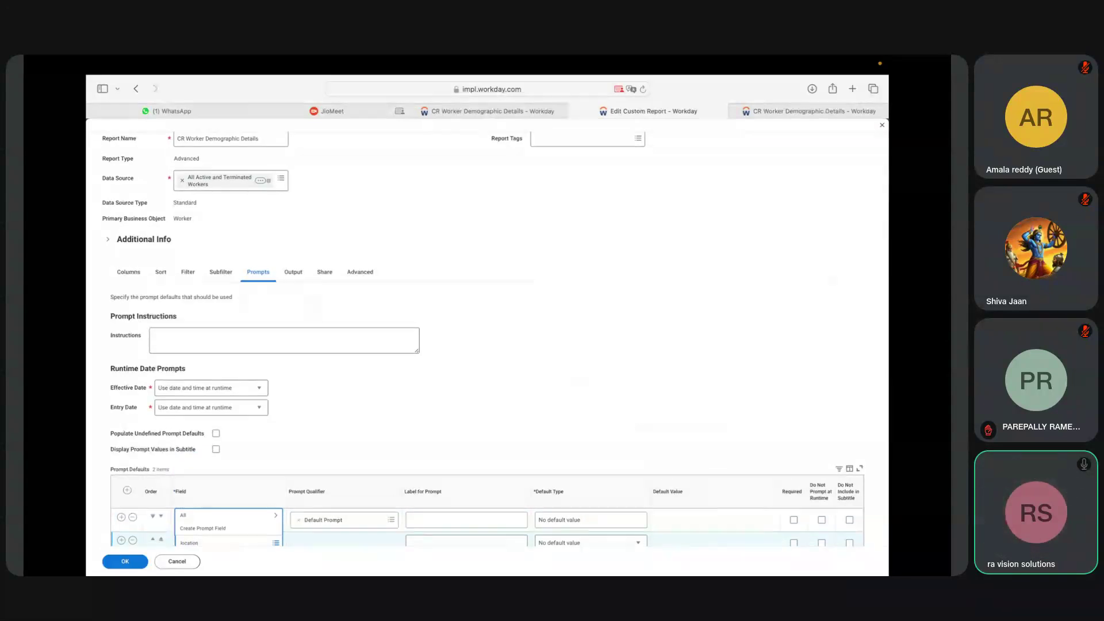
key("Return")
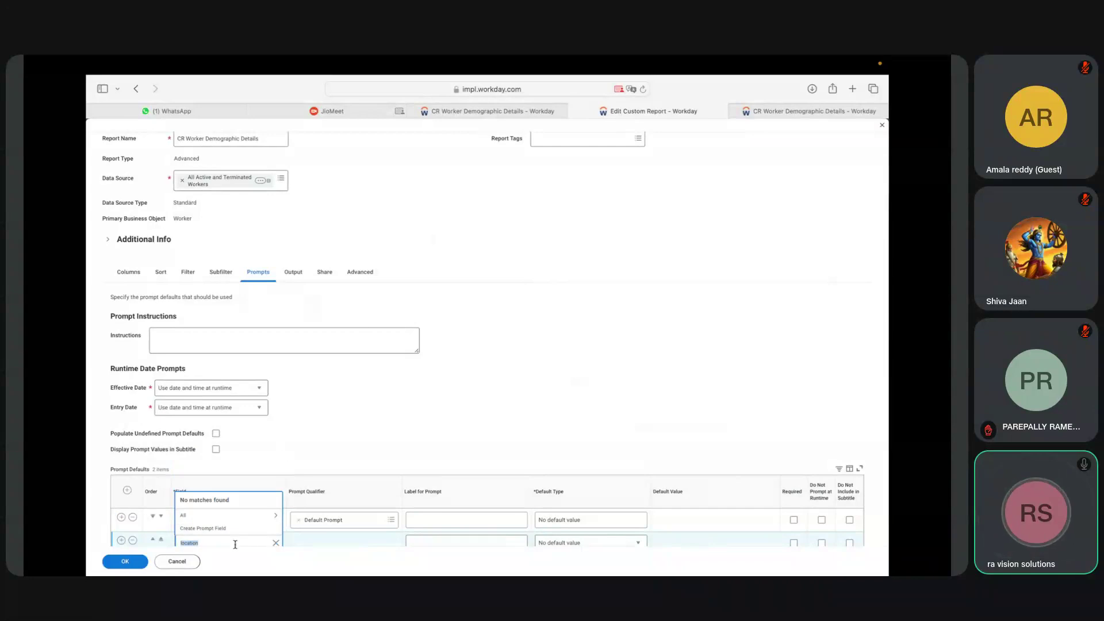
left_click(276, 543)
left_click(135, 546)
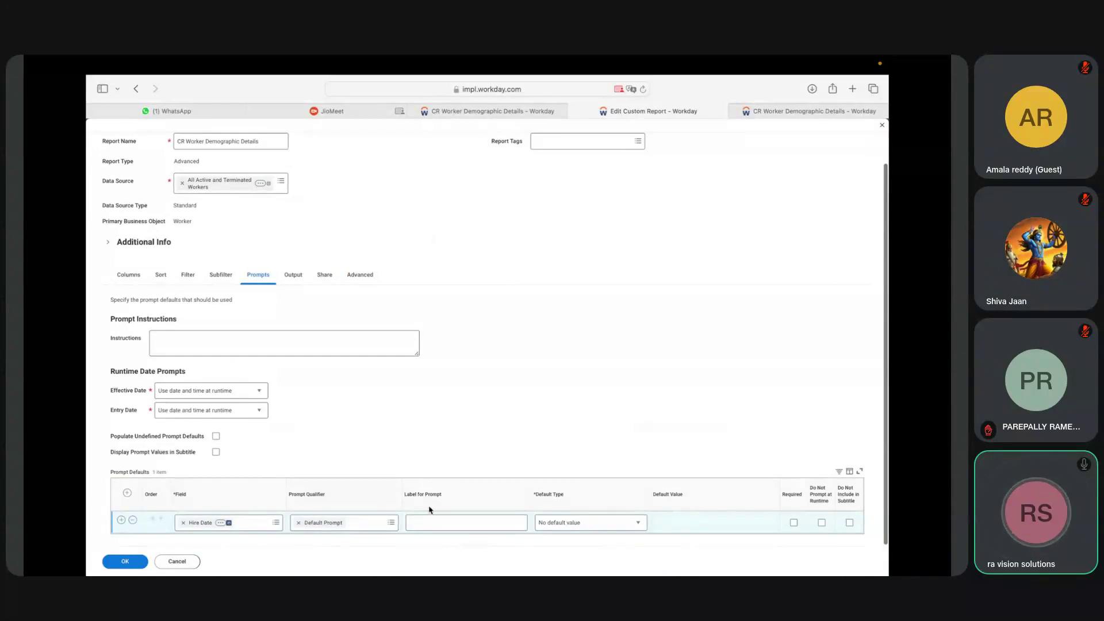
Add a second instance filter condition joined with And, using the Location field from the fields on the report.
left_click(186, 275)
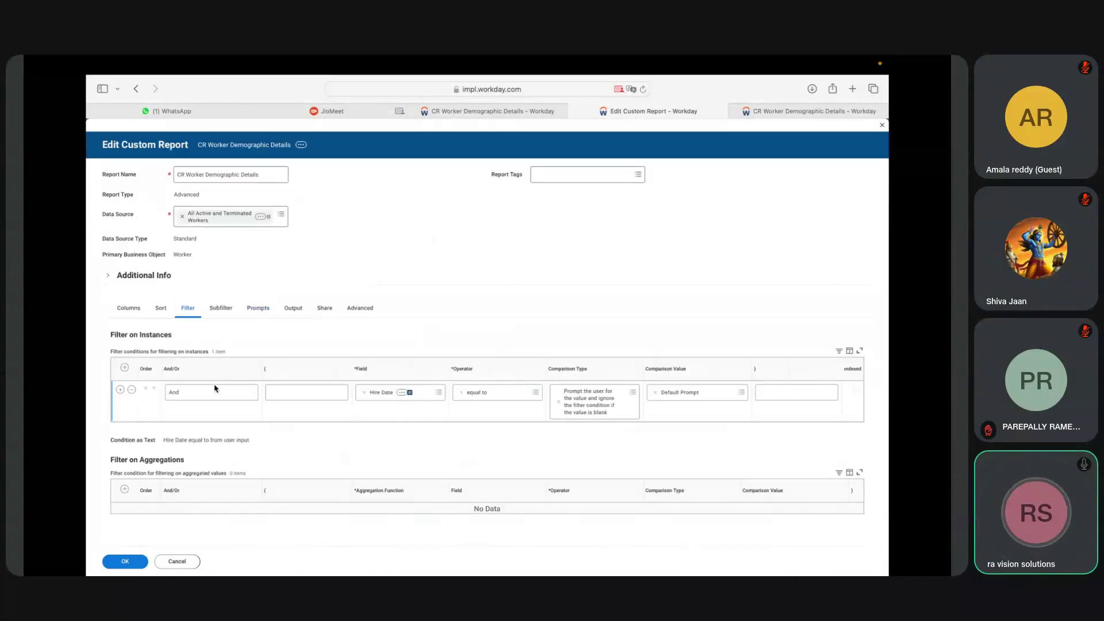
left_click(119, 391)
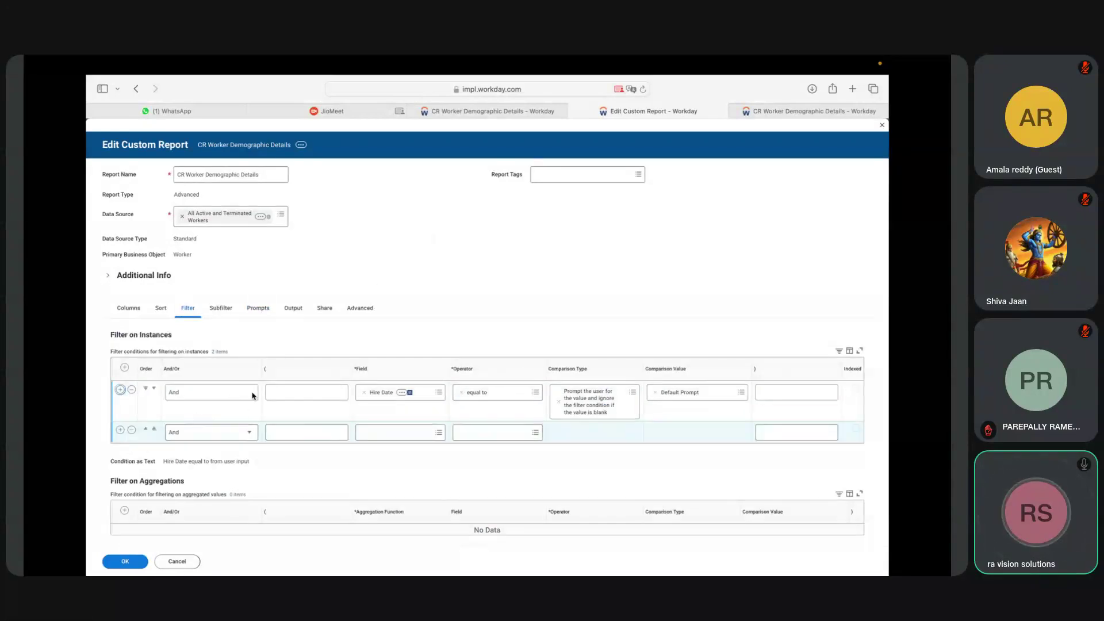
left_click(439, 433)
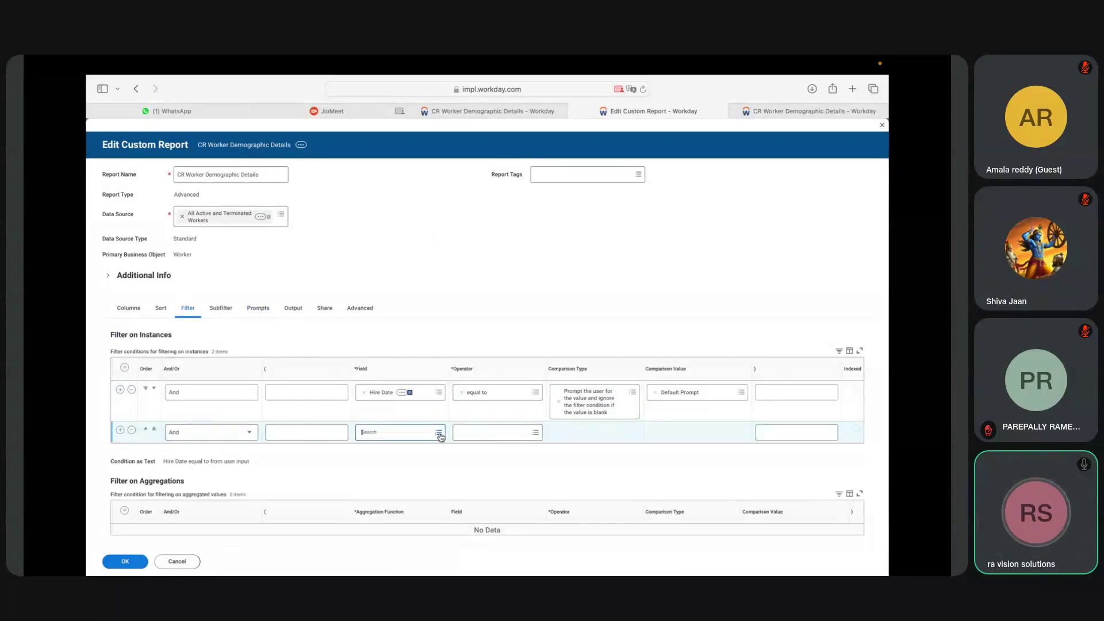
type("l")
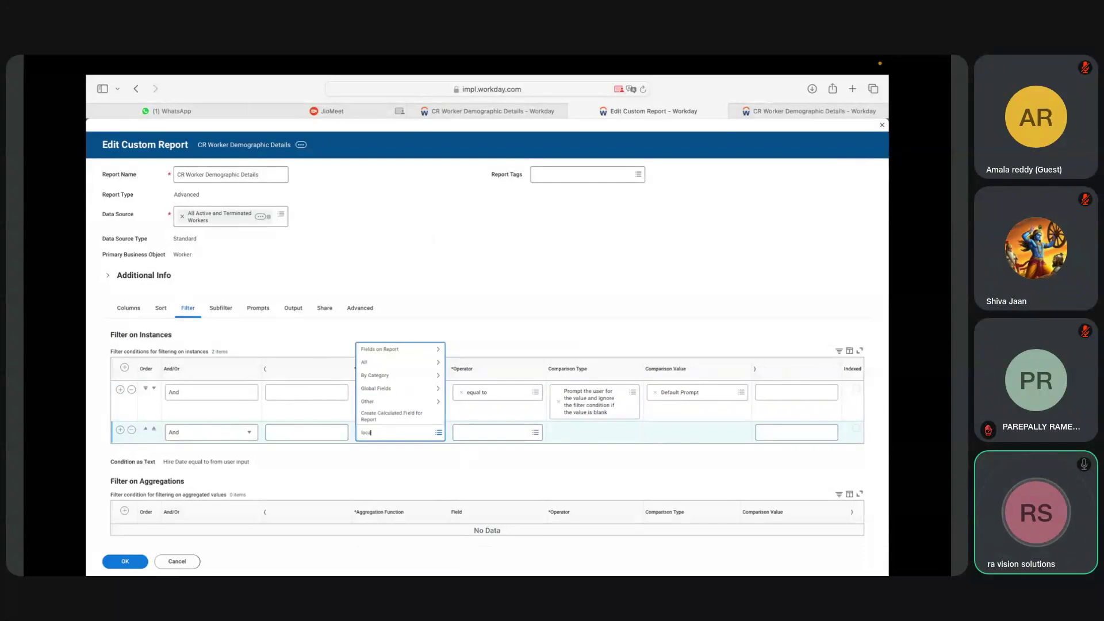
type("ocation")
key("Return")
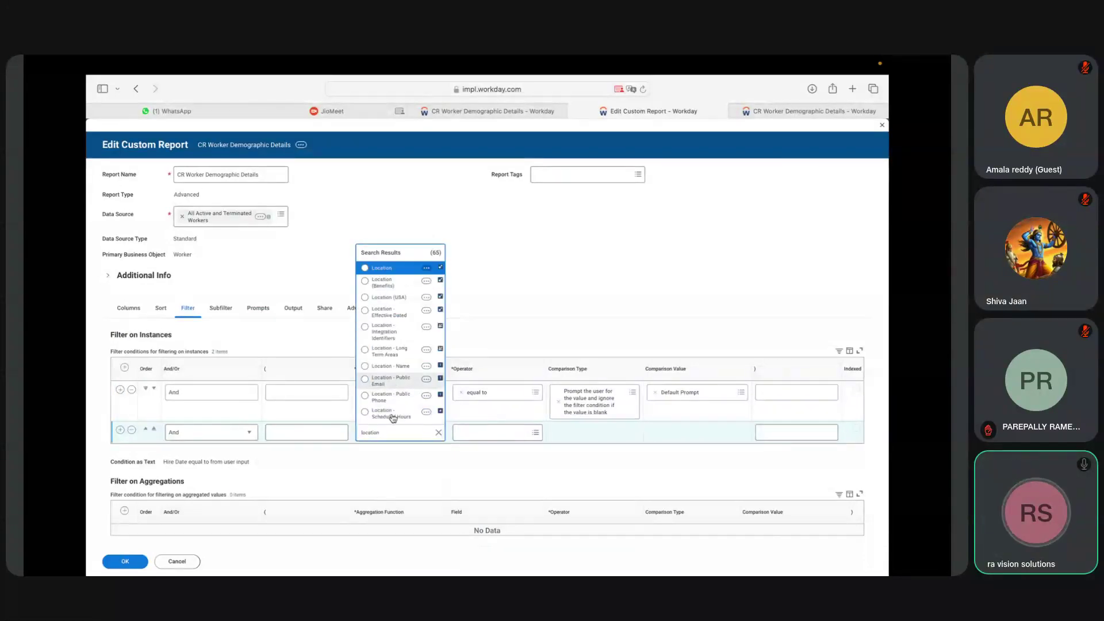
left_click(439, 436)
left_click(440, 438)
left_click(440, 437)
left_click(387, 352)
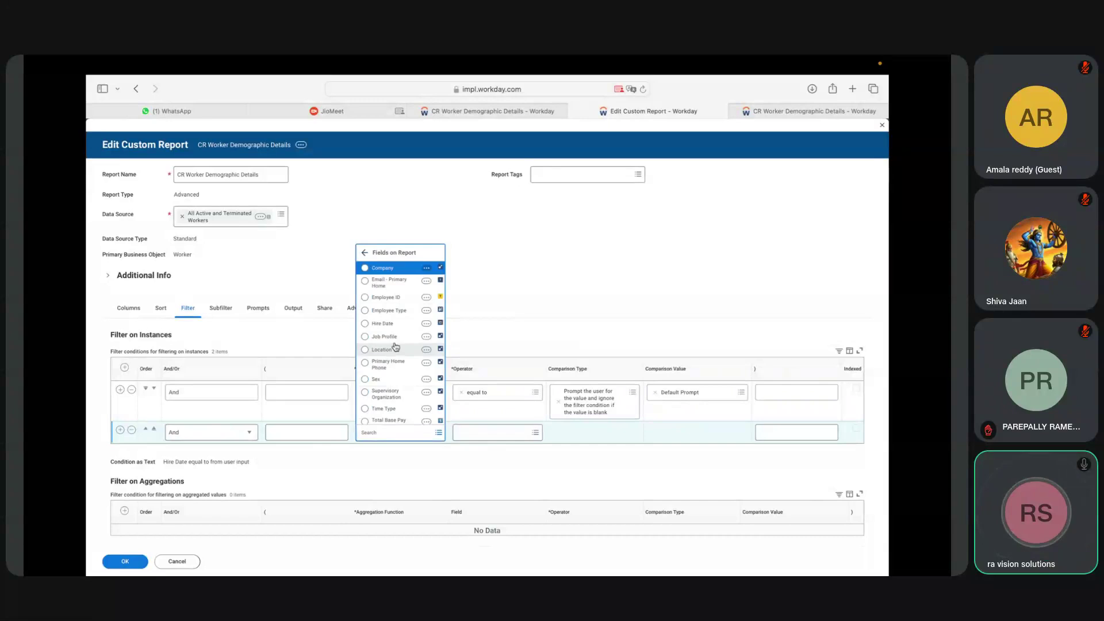
left_click(387, 352)
Set the operator of the Location filter condition to in the selection list.
left_click(530, 435)
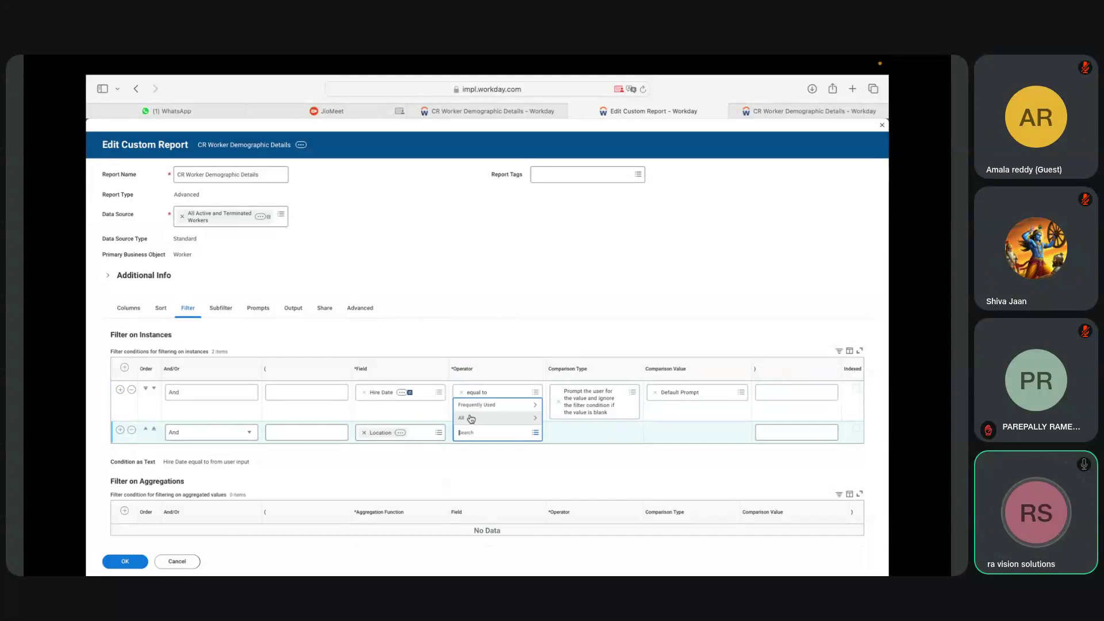
left_click(471, 405)
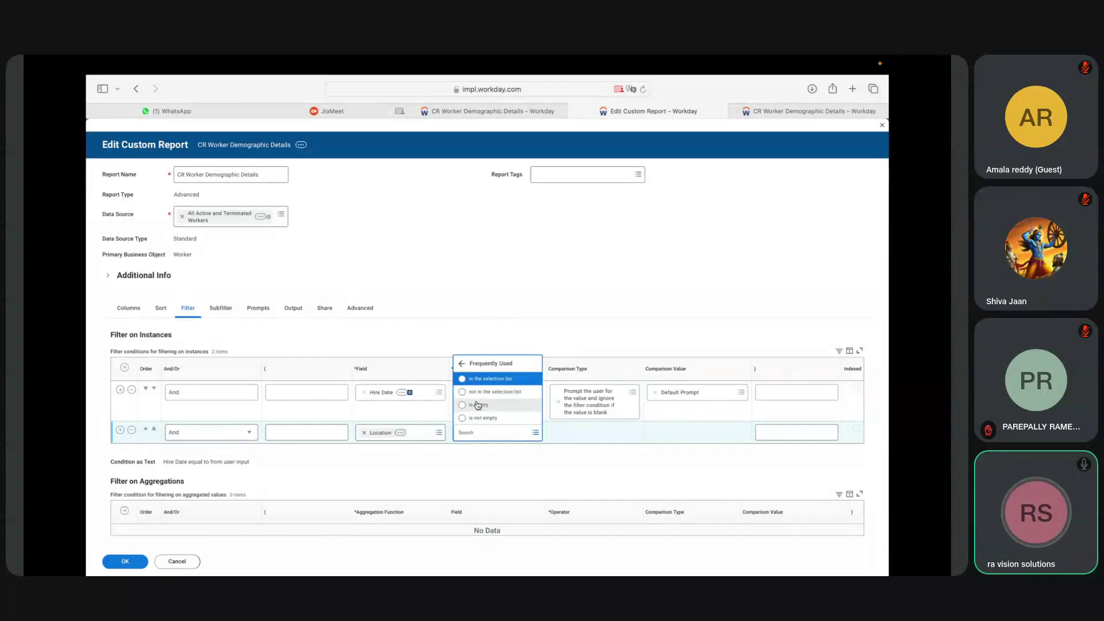
left_click(473, 379)
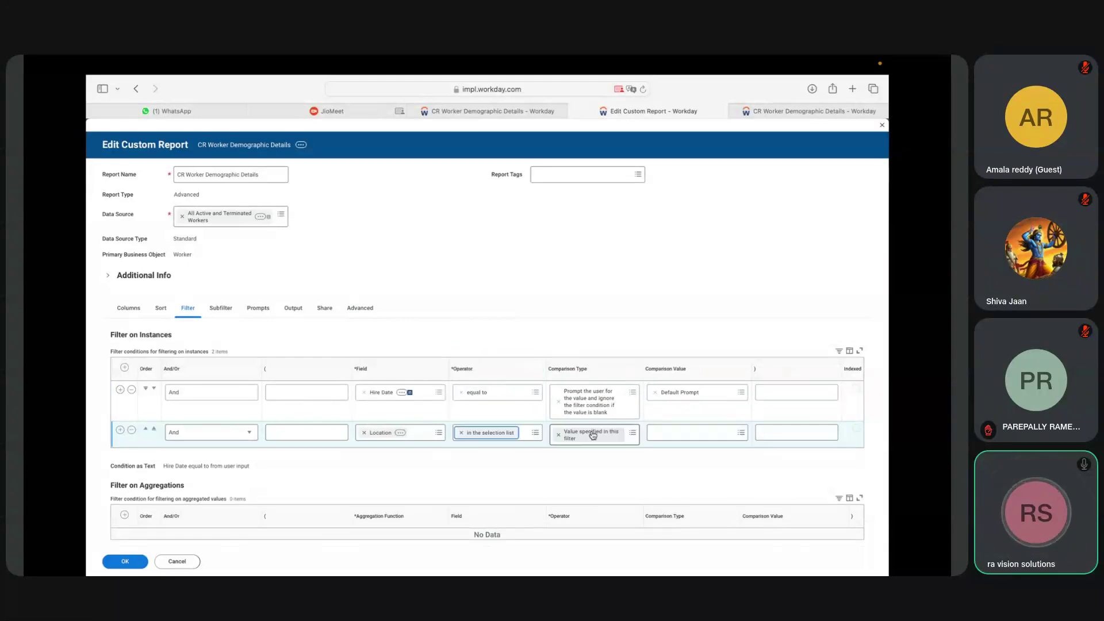
Make the Location condition prompt the user for the value and ignore the filter if blank, with Prompt #1 as comparison value.
left_click(632, 432)
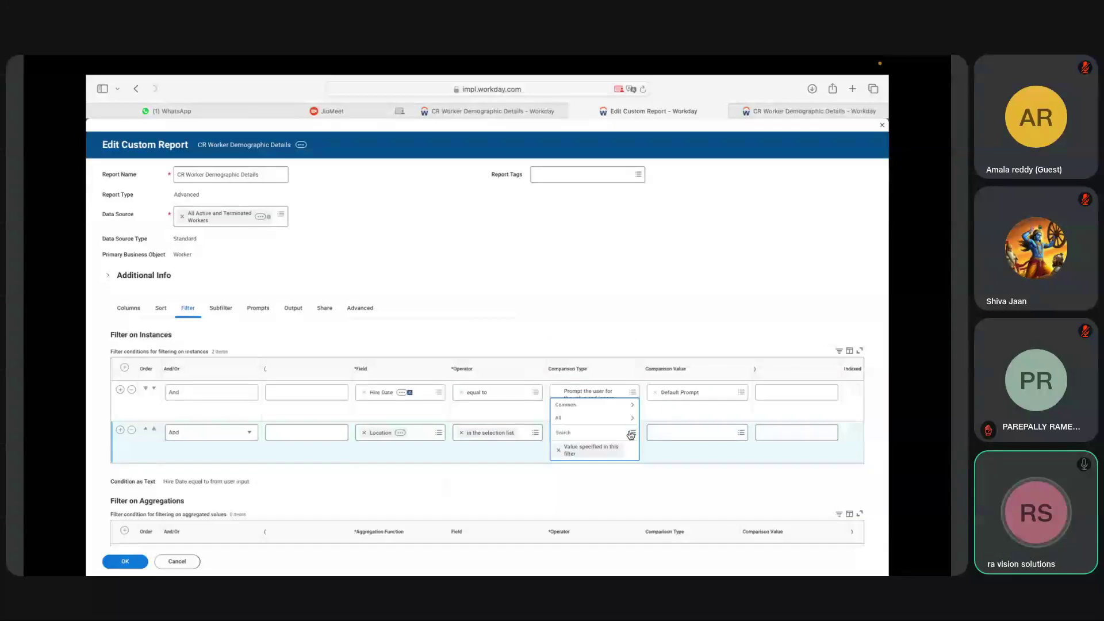
left_click(593, 421)
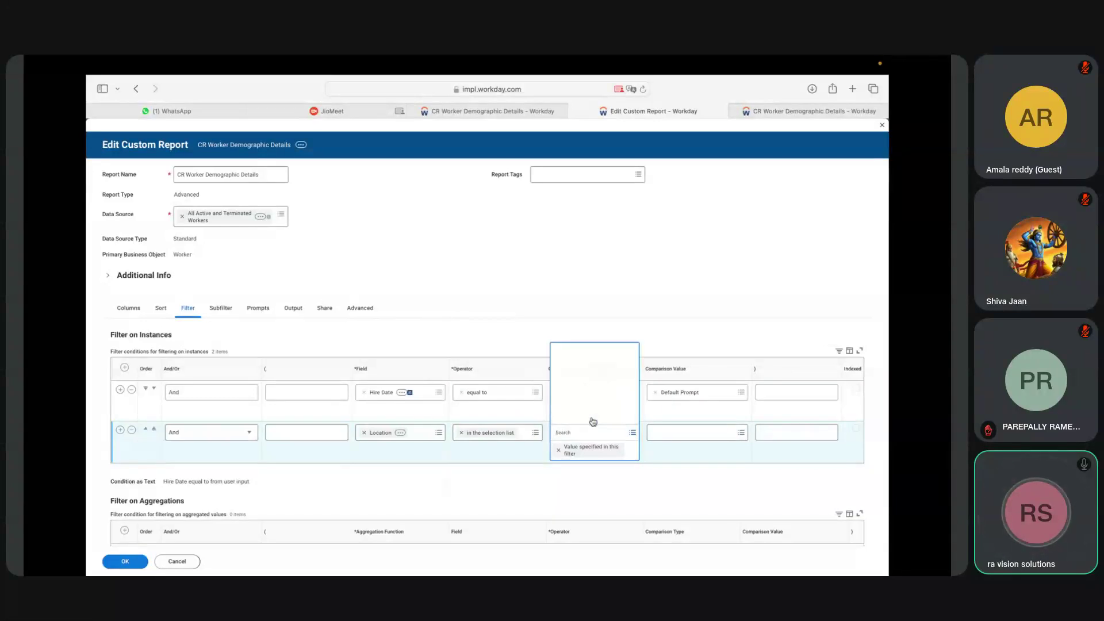
left_click(590, 383)
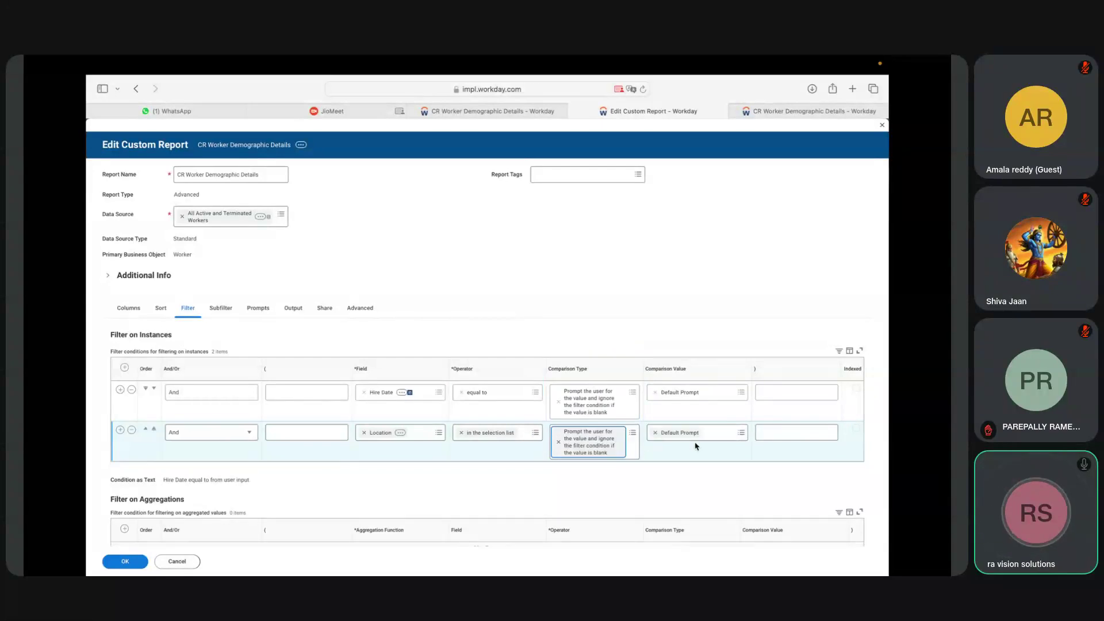
left_click(739, 436)
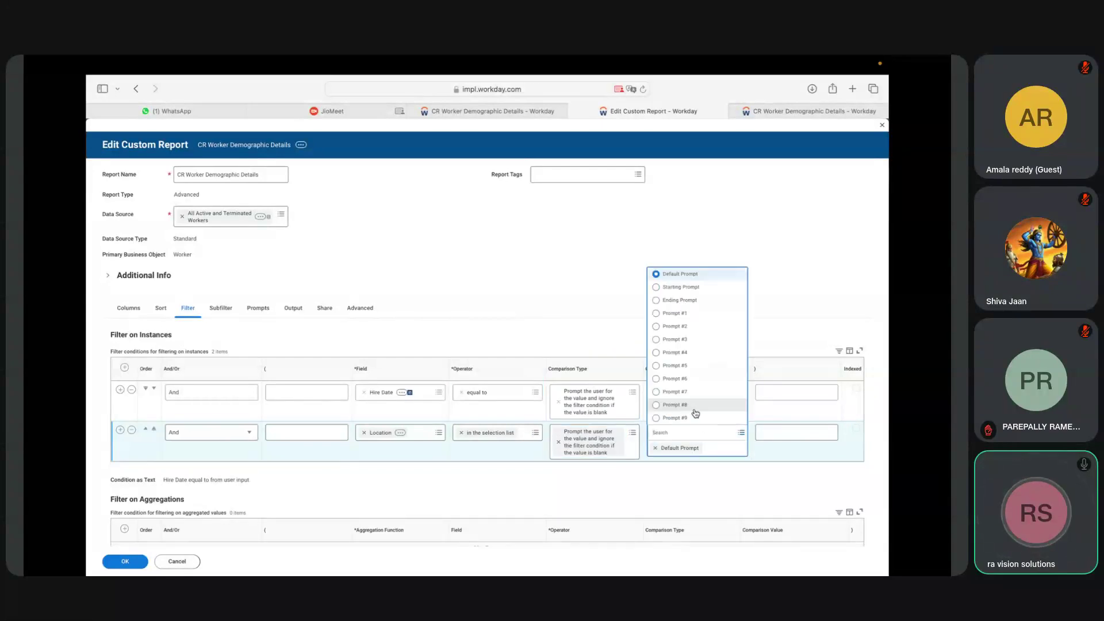
left_click(674, 313)
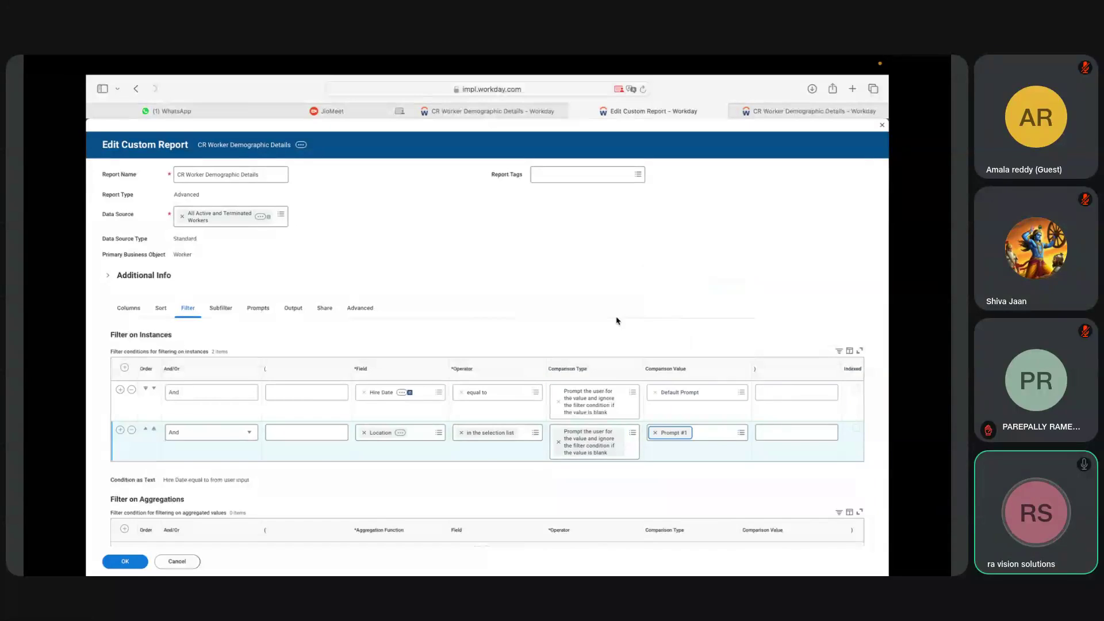
Populate the undefined prompt defaults to add Location, and try Hire Date first before putting Location back above it.
left_click(258, 307)
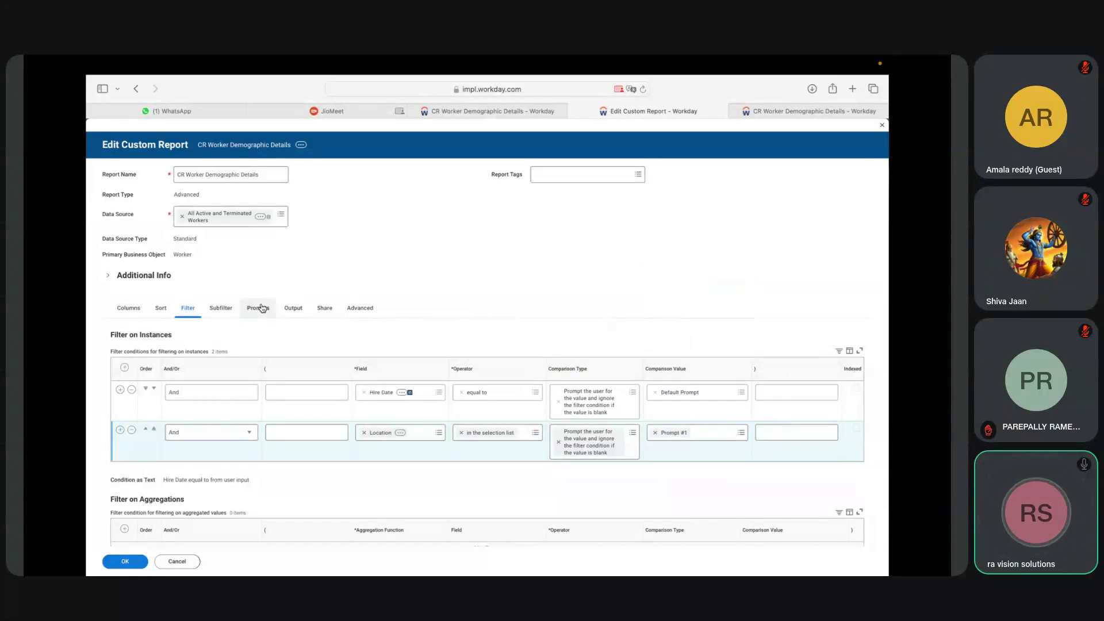
scroll(377, 447, "down", 1)
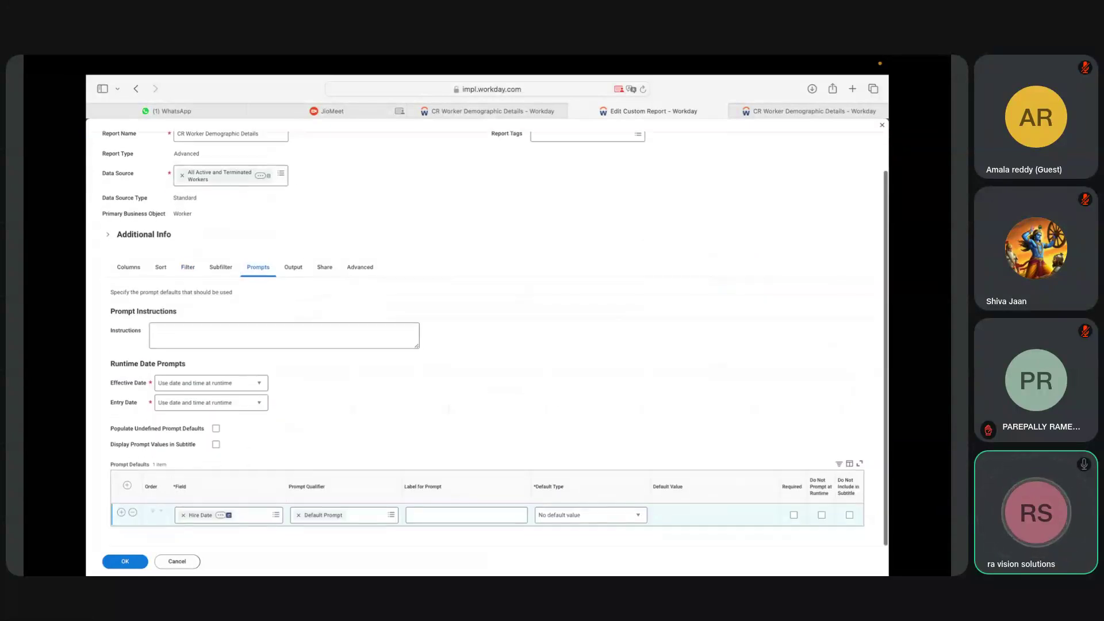
left_click(215, 436)
scroll(331, 483, "down", 1)
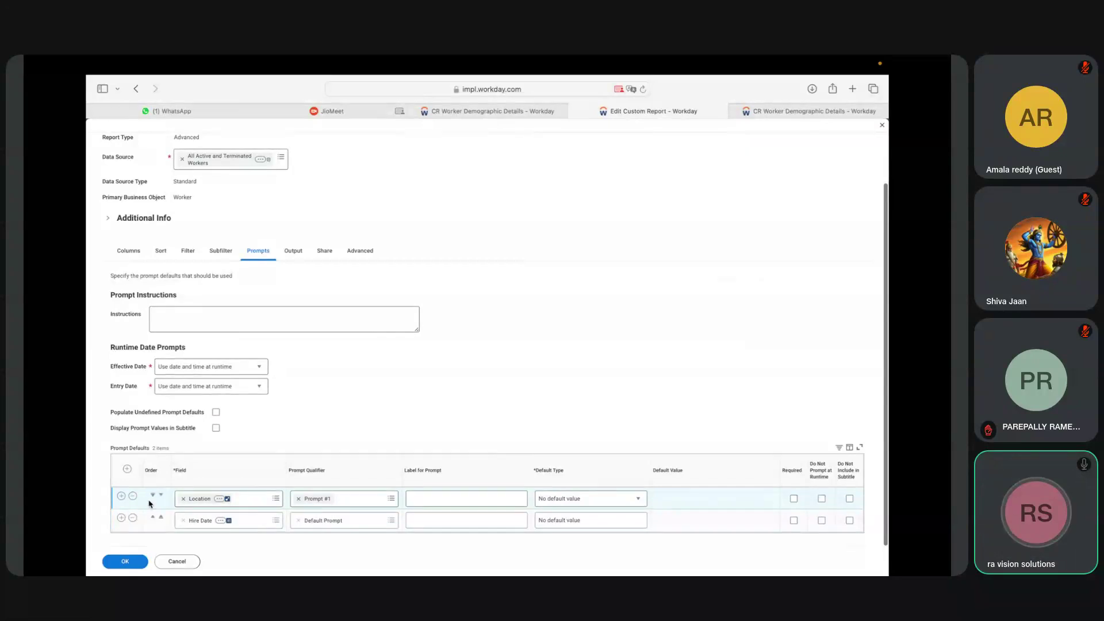
left_click(154, 519)
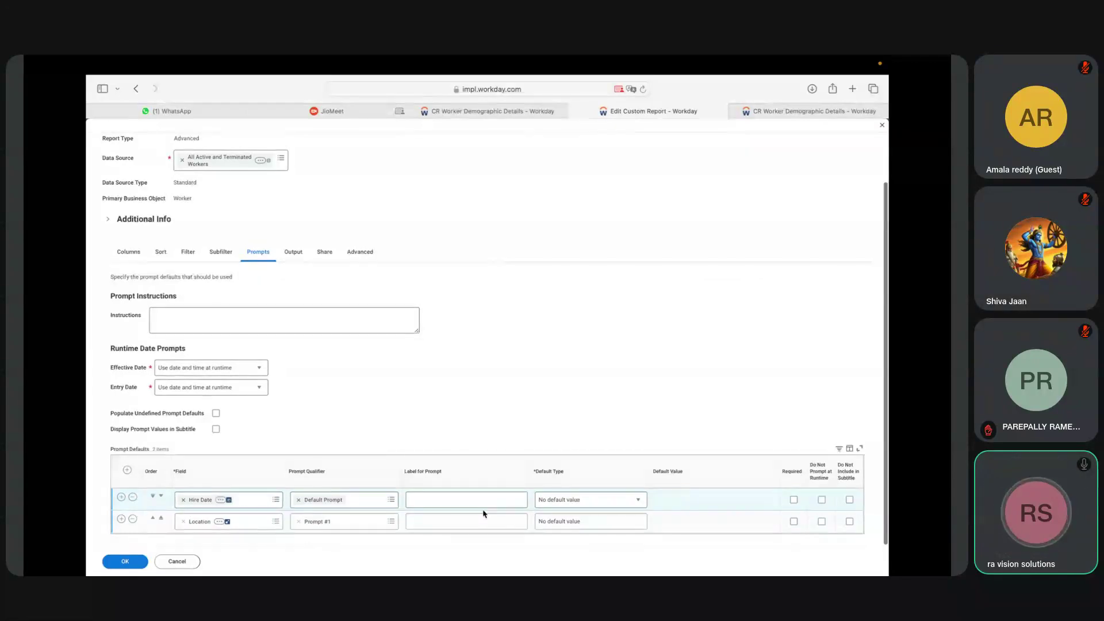
left_click(160, 519)
Try Do Not Prompt at Runtime on the Location prompt with Arlington, Texas as its specified default value.
left_click(822, 501)
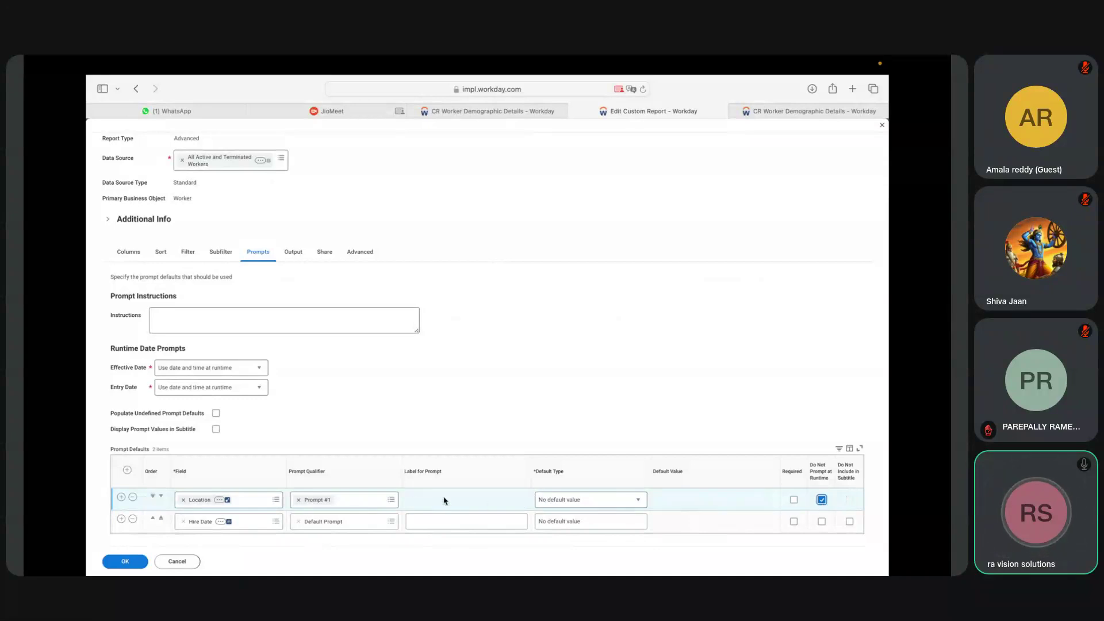
left_click(622, 500)
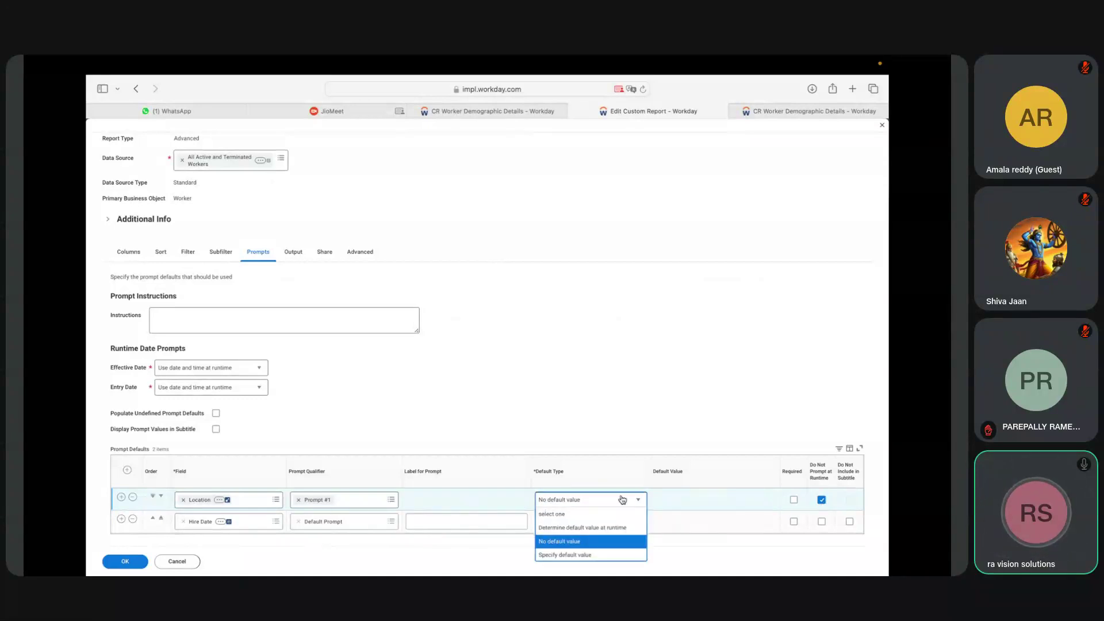
left_click(567, 555)
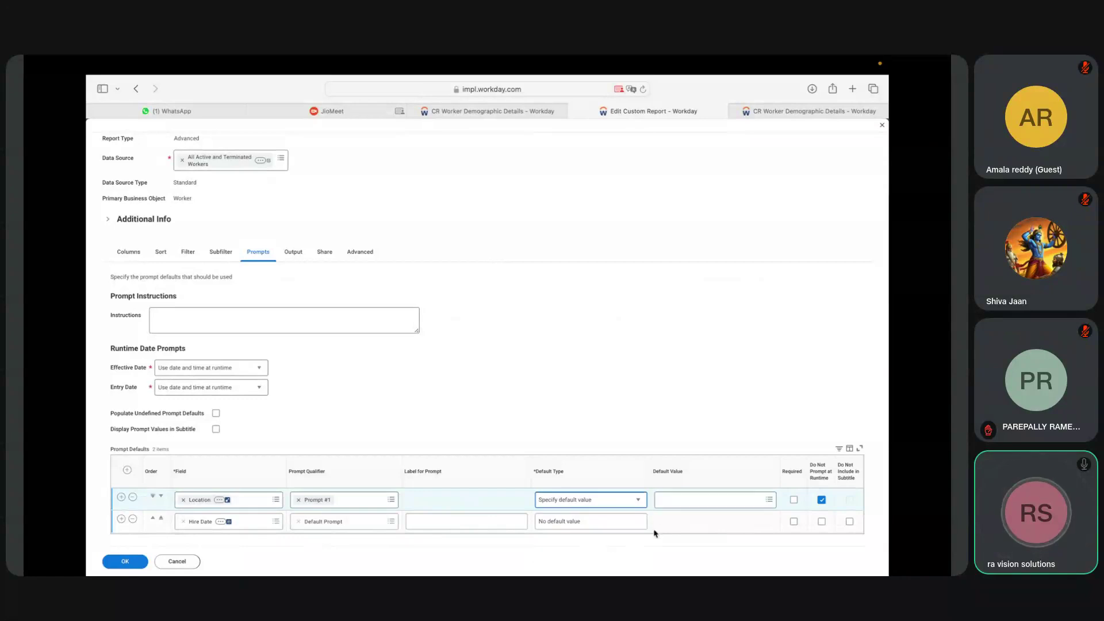
left_click(770, 500)
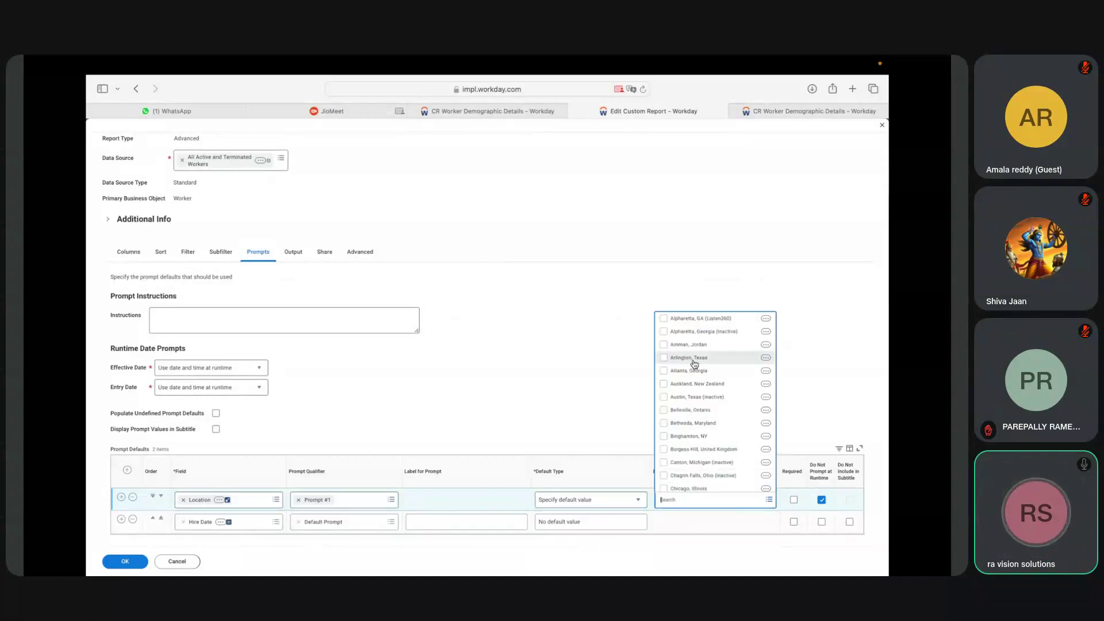
left_click(693, 358)
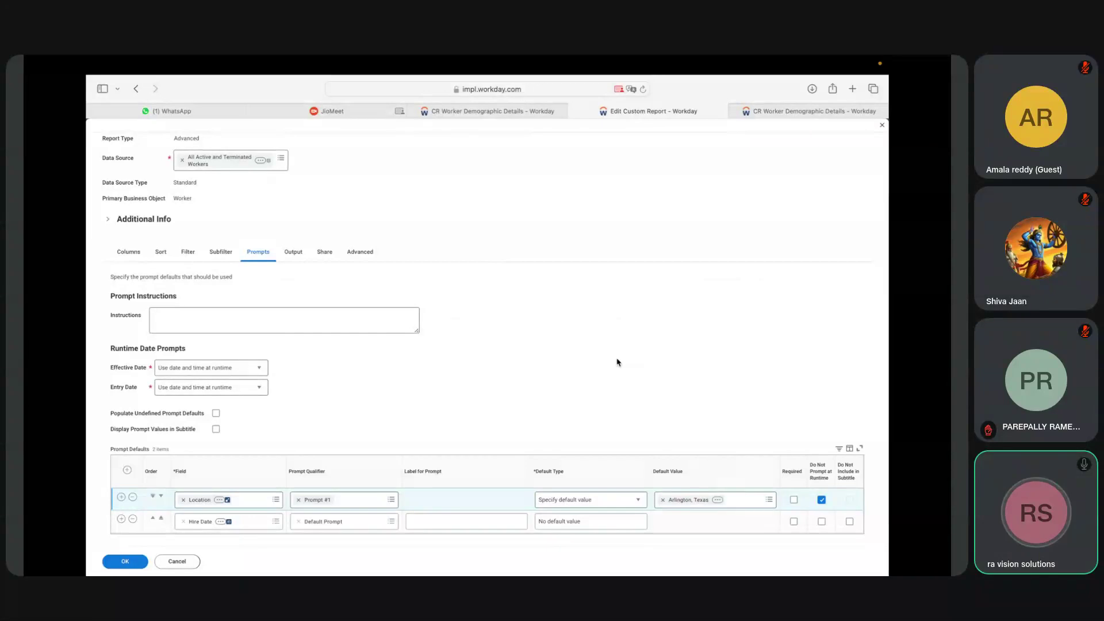
Clear Do Not Prompt at Runtime and the default value for Location, set its type to No default value, and save the report.
left_click(821, 500)
left_click(662, 500)
left_click(638, 502)
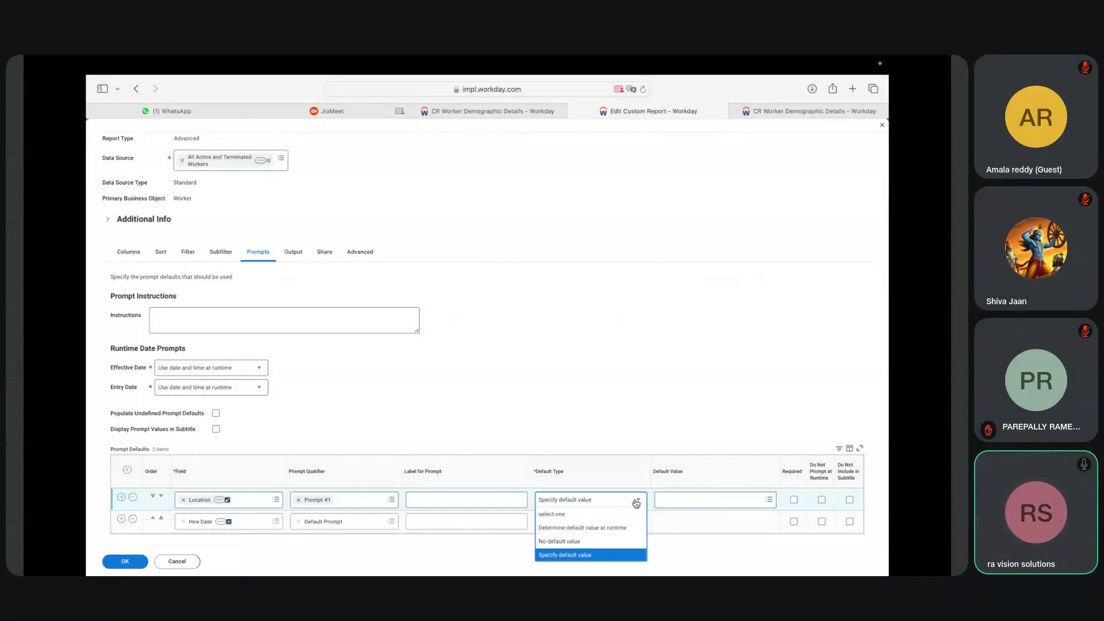
left_click(579, 541)
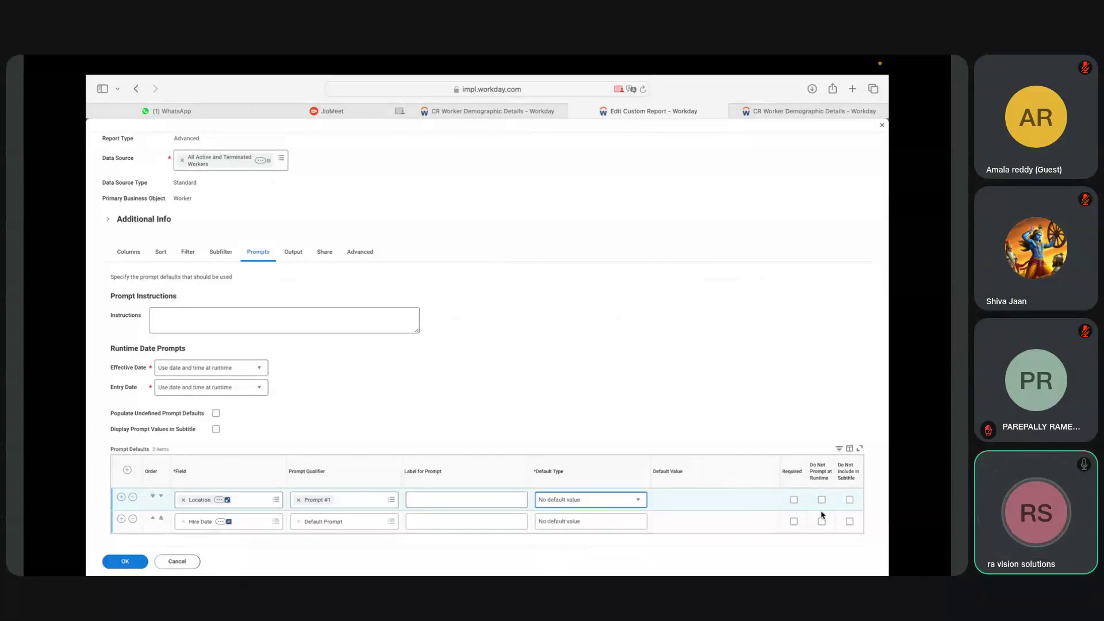
left_click(125, 562)
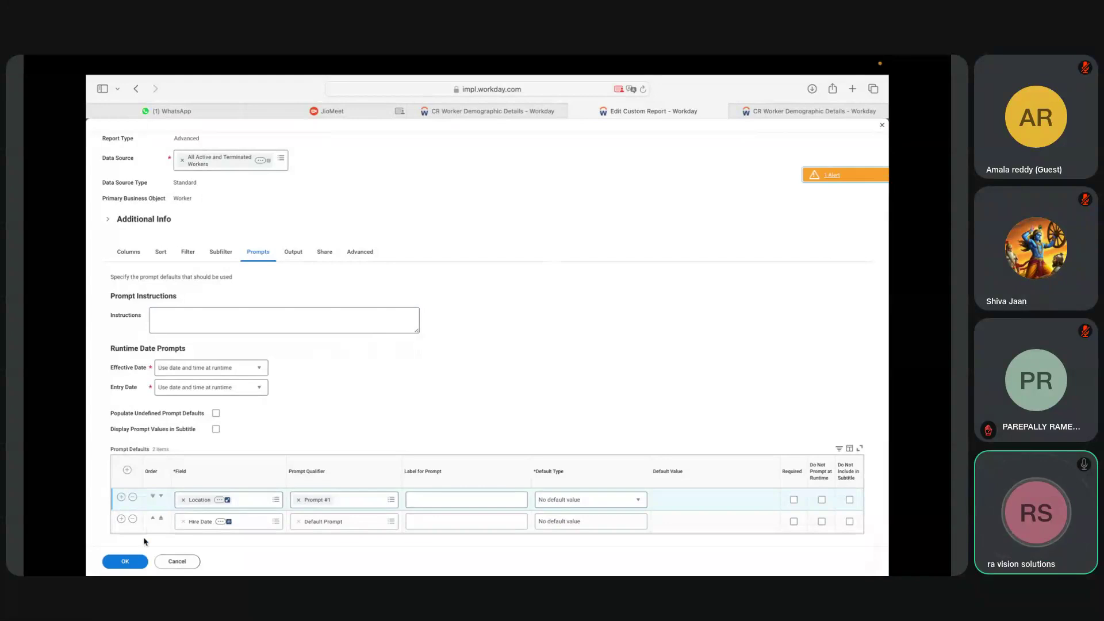
left_click(128, 562)
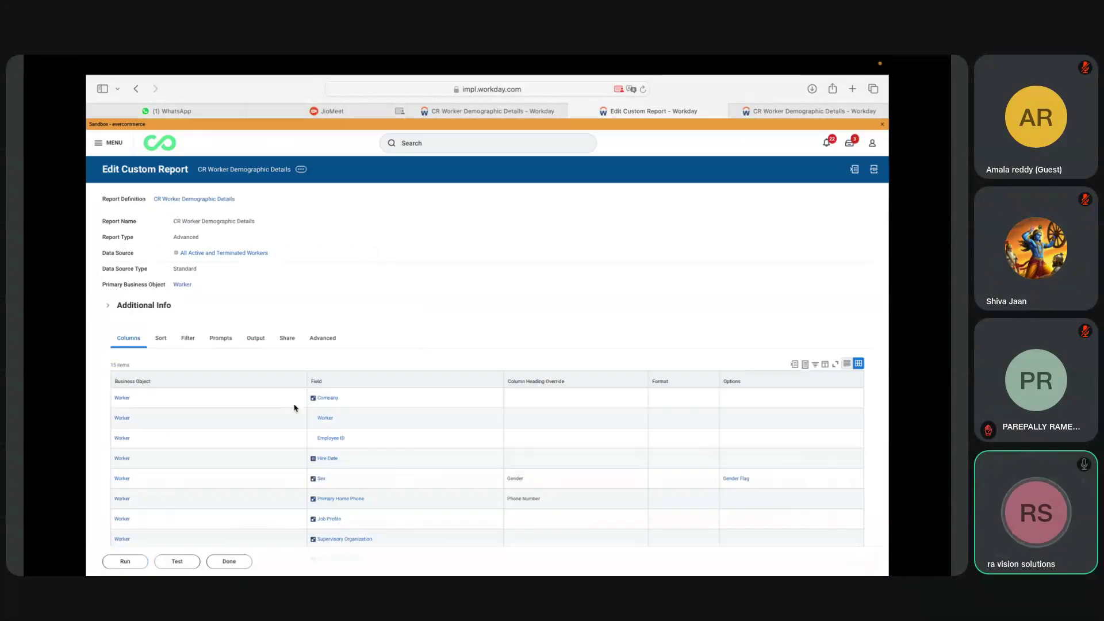
Run the report to examine its Location and Hire Date prompts, and cancel the run.
left_click(125, 562)
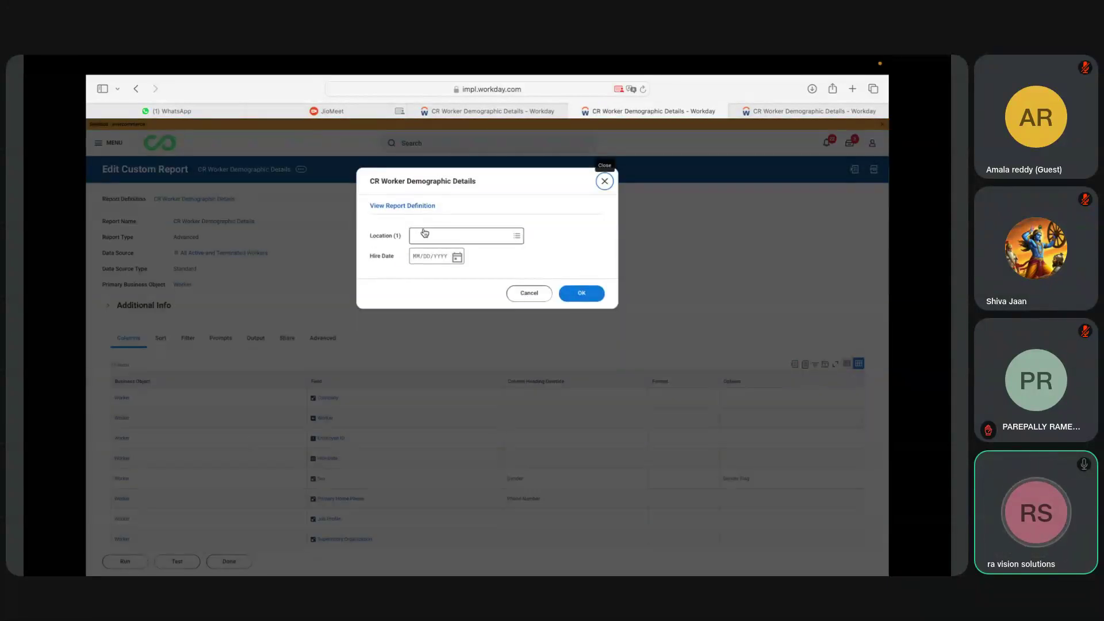
left_click(517, 237)
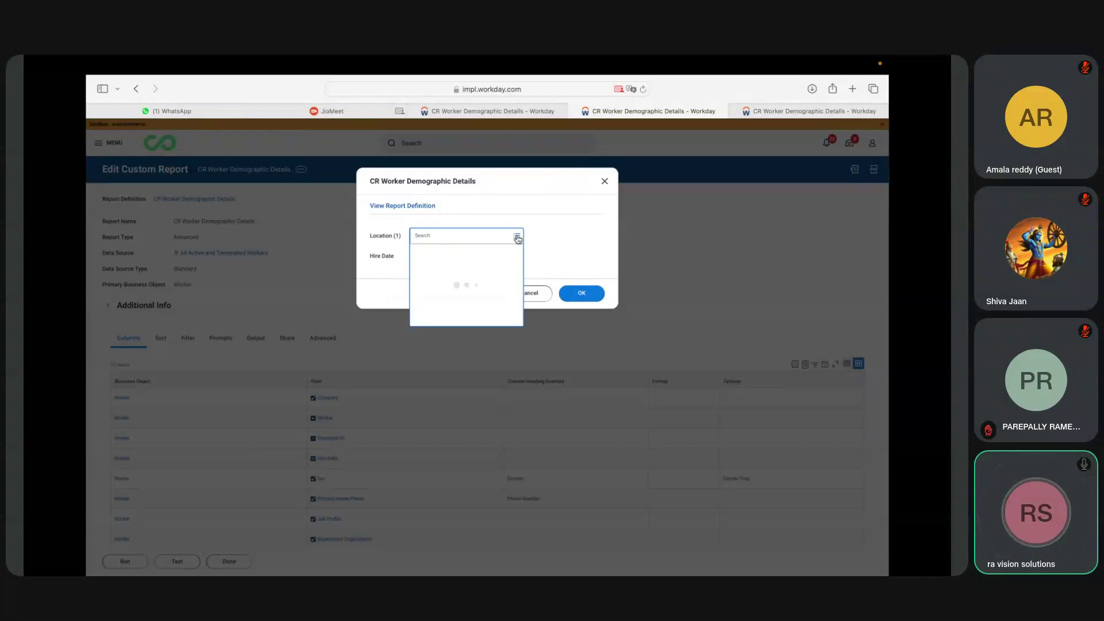
left_click(385, 282)
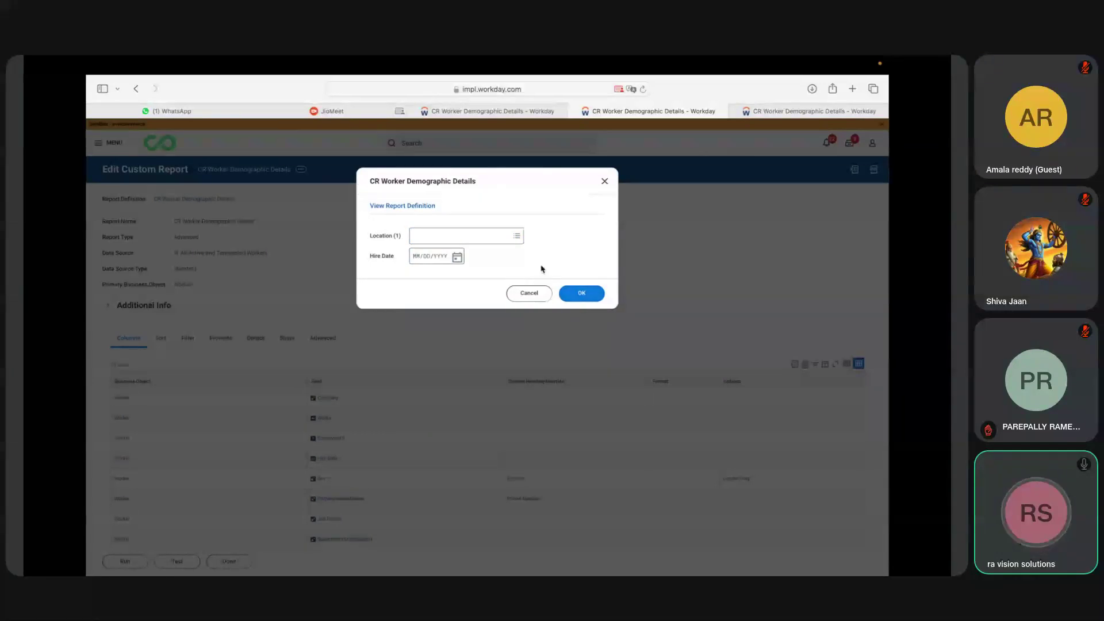
left_click(529, 293)
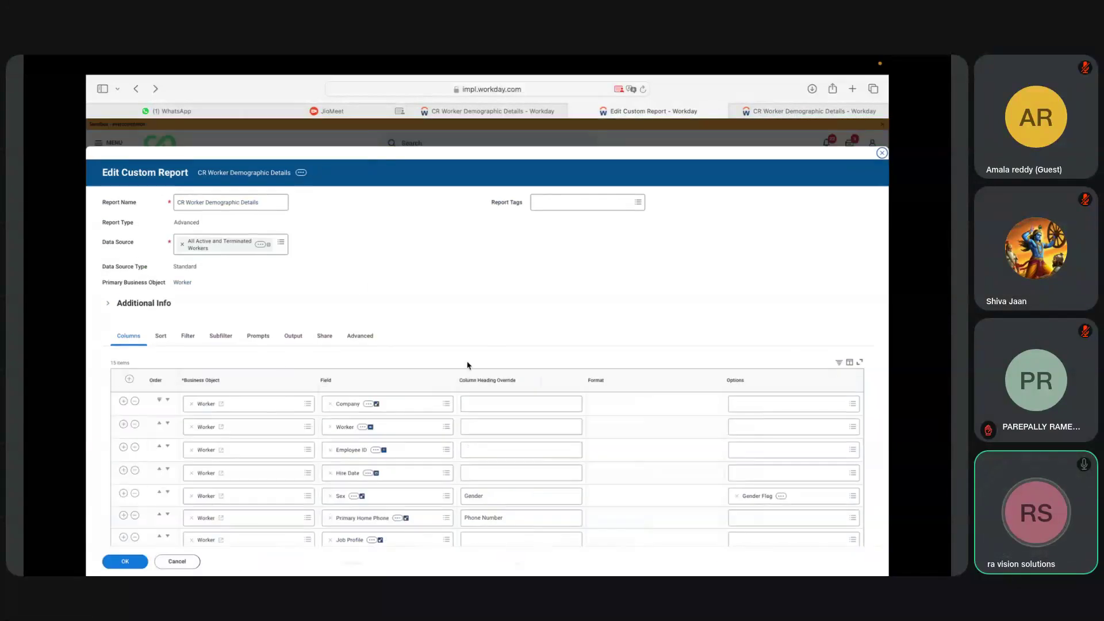
In the report's prompt defaults, set Location to Specify default value with Arlington, Texas as the default.
left_click(258, 337)
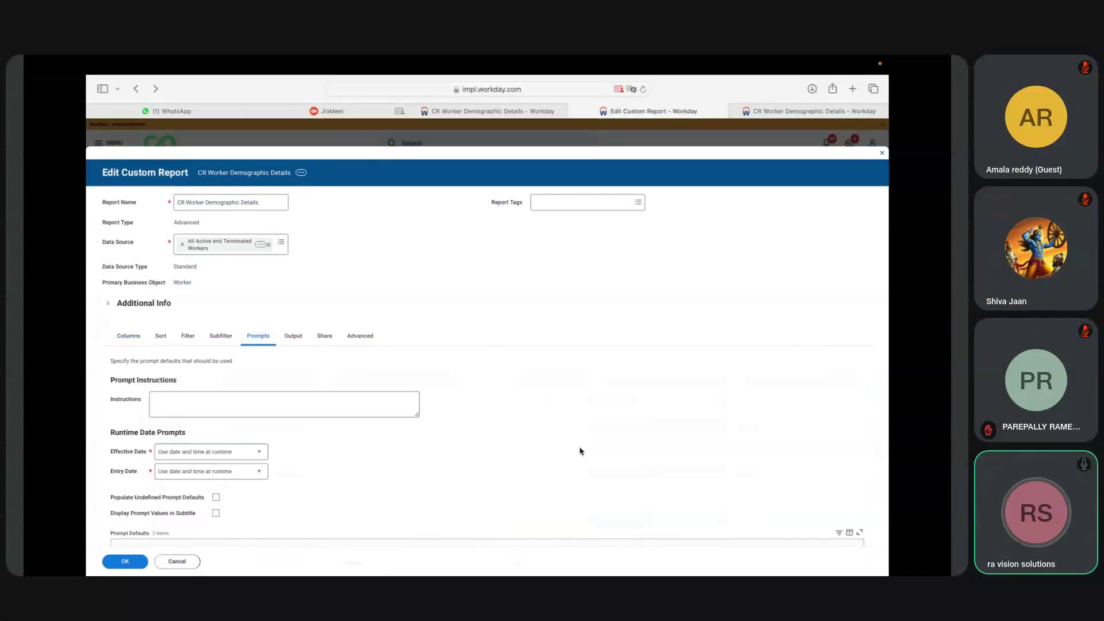
scroll(580, 451, "down", 3)
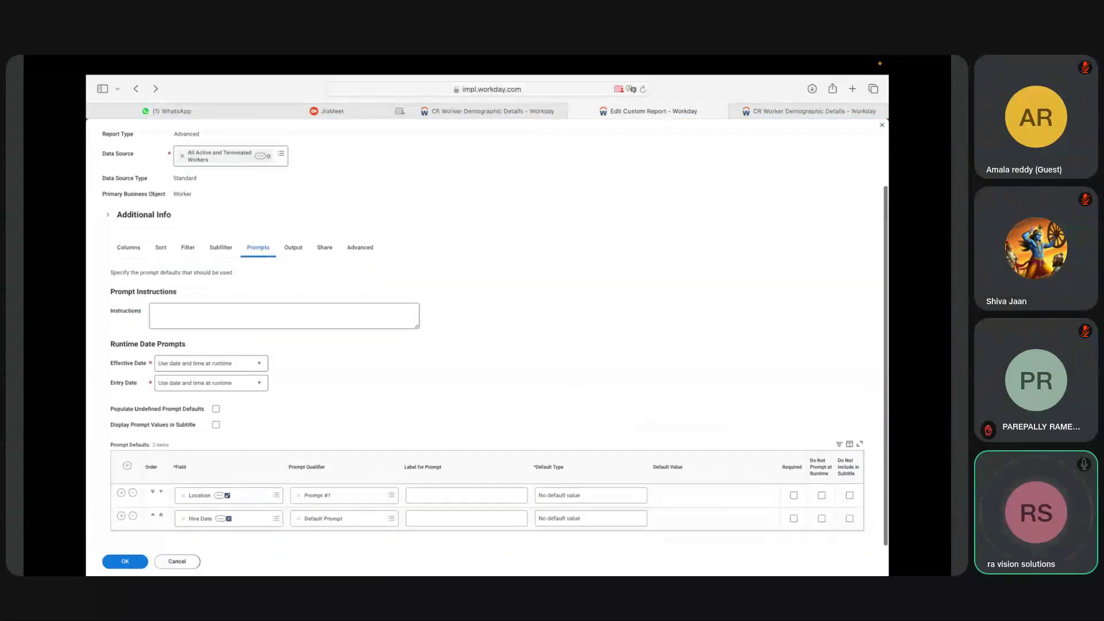
left_click(590, 503)
left_click(590, 503)
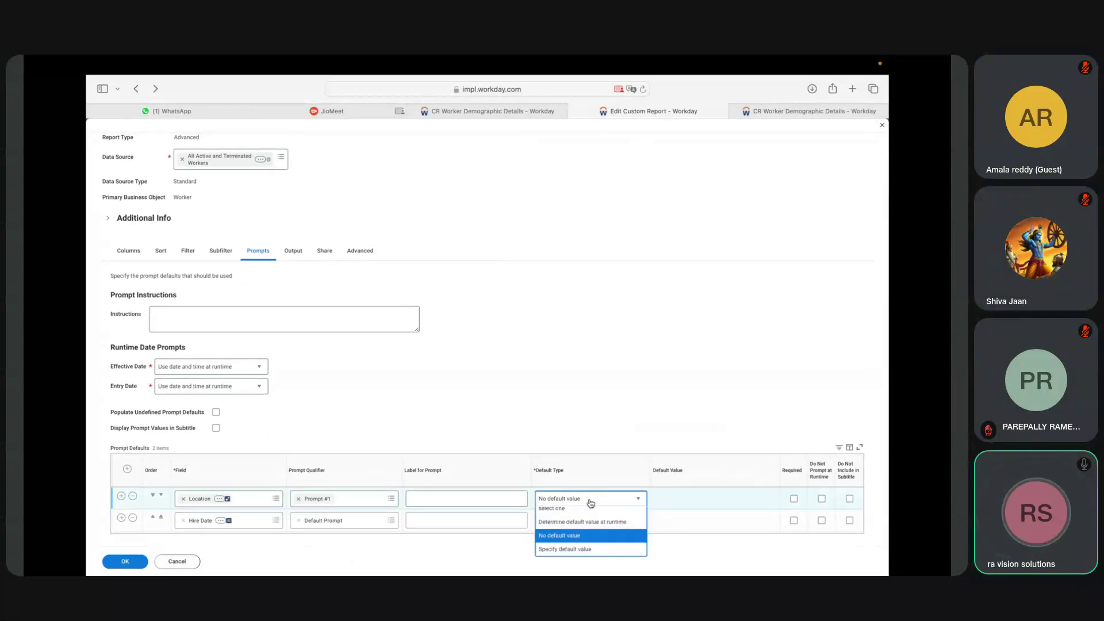
left_click(569, 554)
left_click(698, 502)
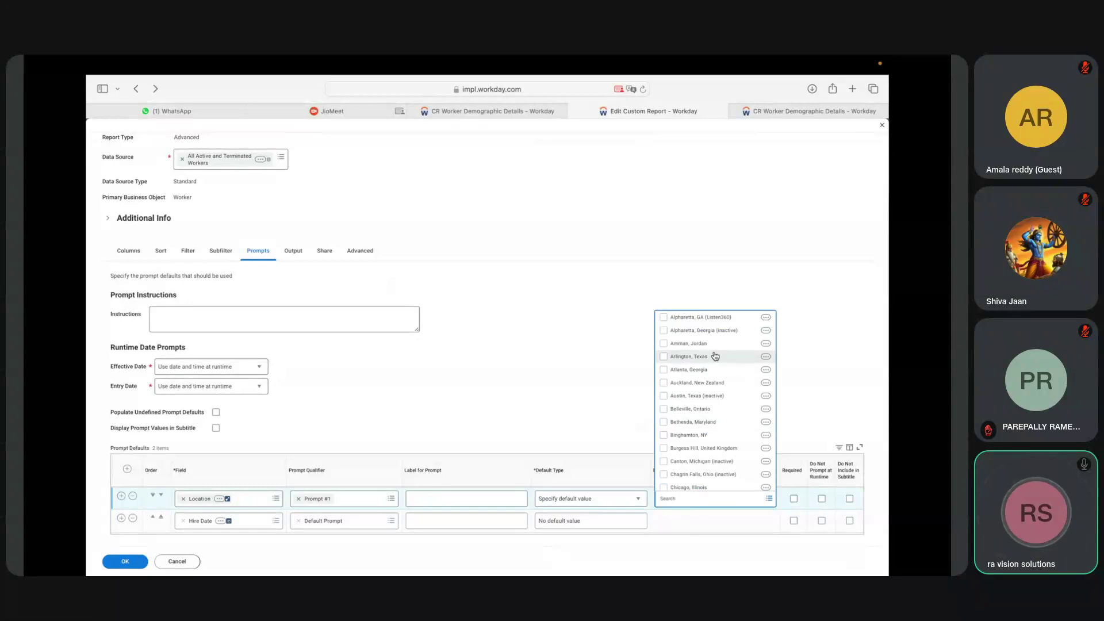
left_click(700, 375)
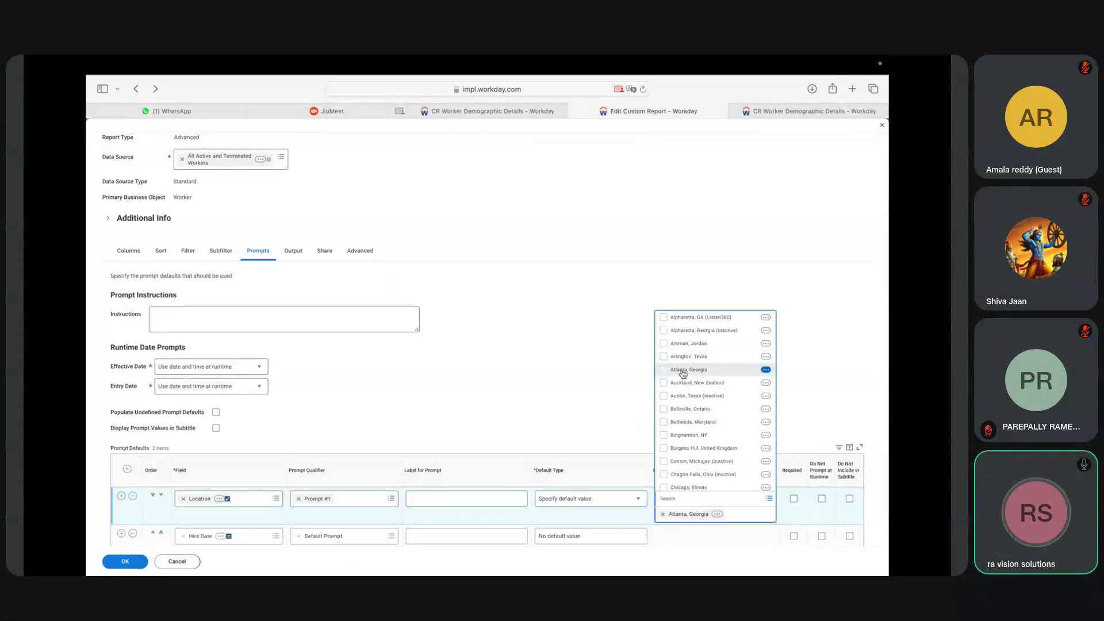
left_click(672, 372)
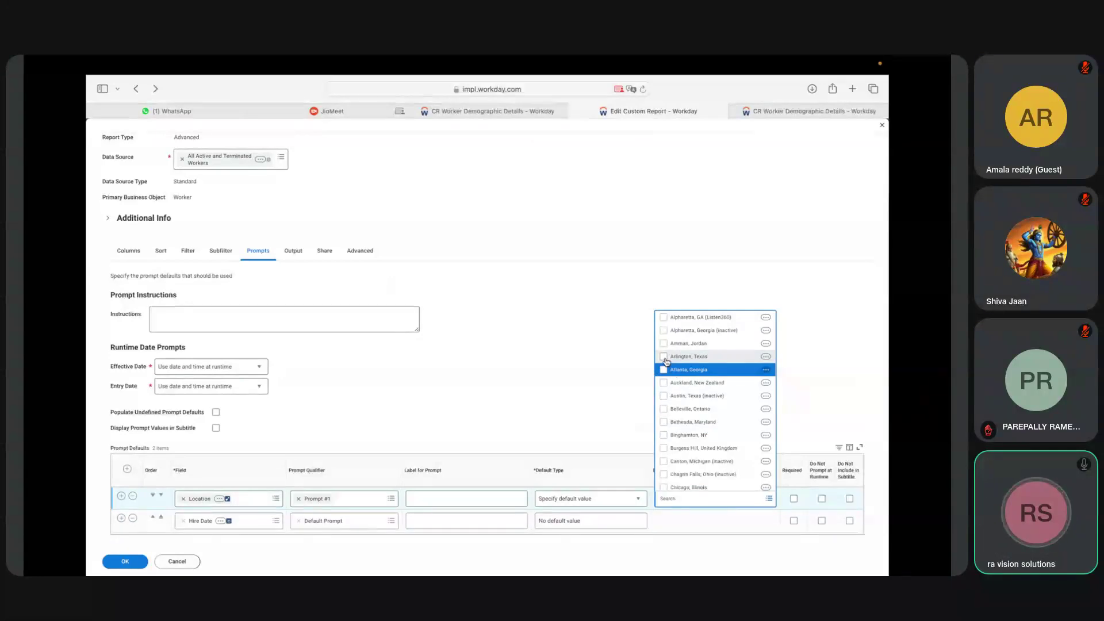
left_click(666, 359)
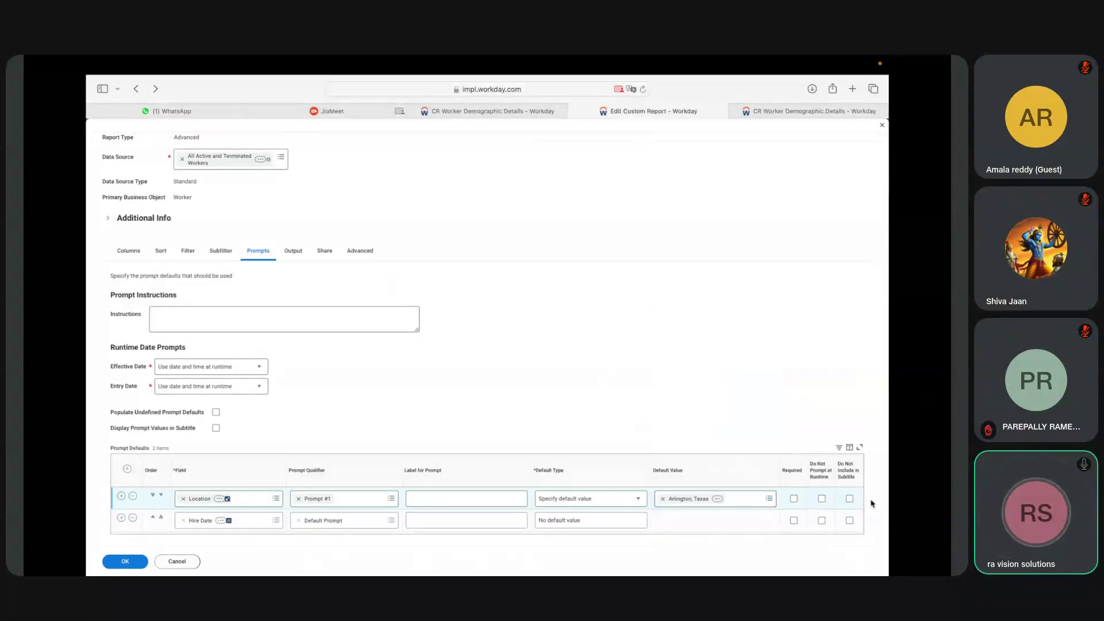
Enable Do Not Prompt at Runtime for the Location prompt, and save and run the report.
left_click(823, 498)
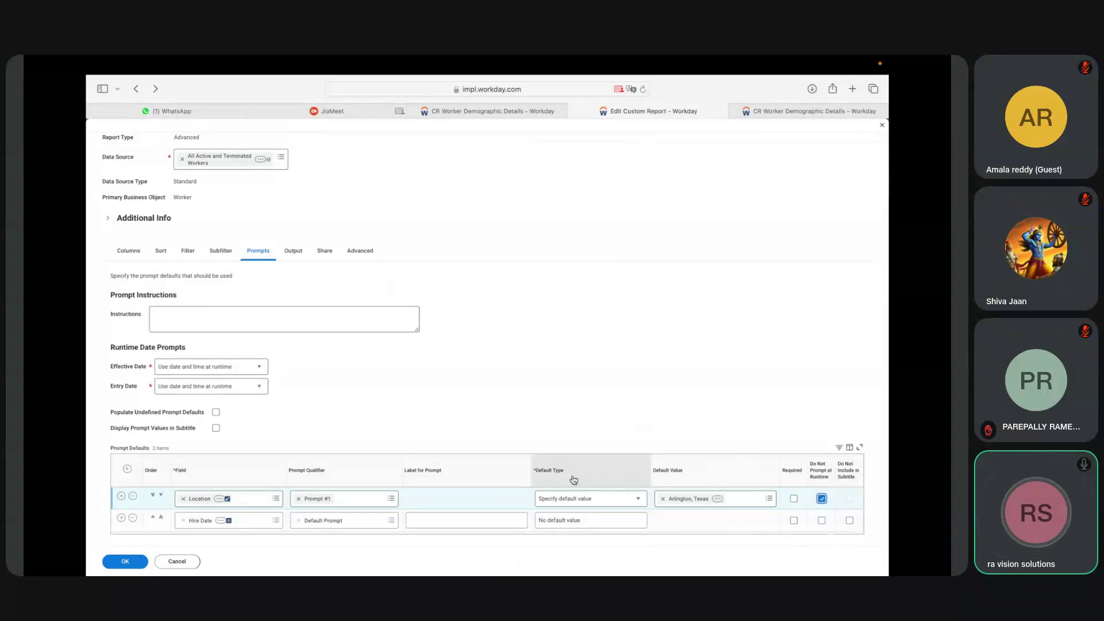
left_click(127, 563)
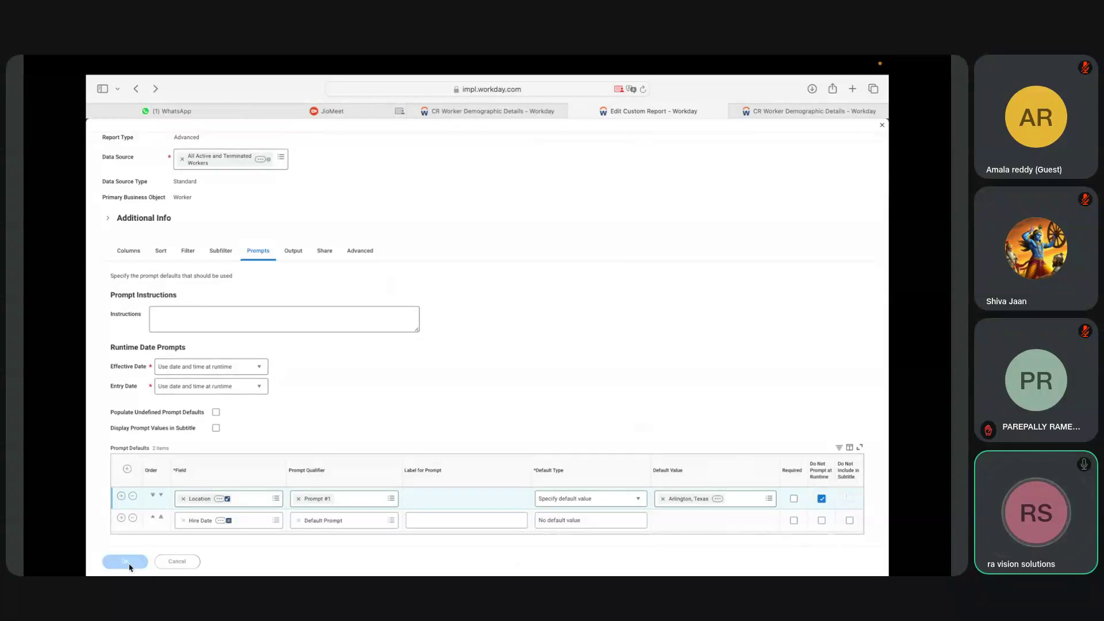
left_click(130, 561)
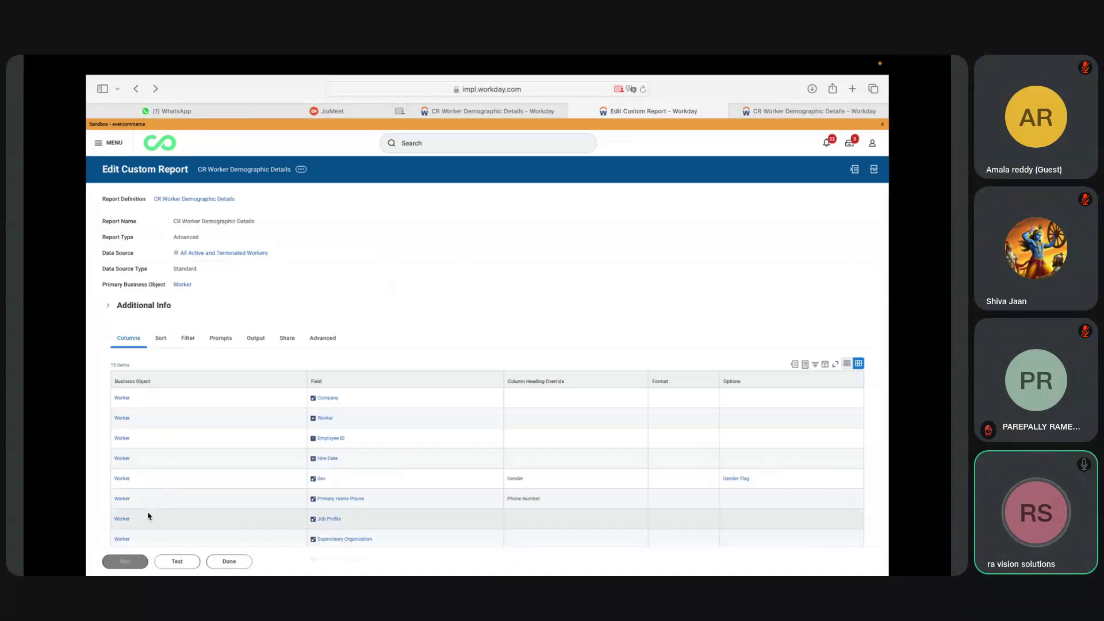
Run the report with a Hire Date of 04/08/2025.
left_click(125, 562)
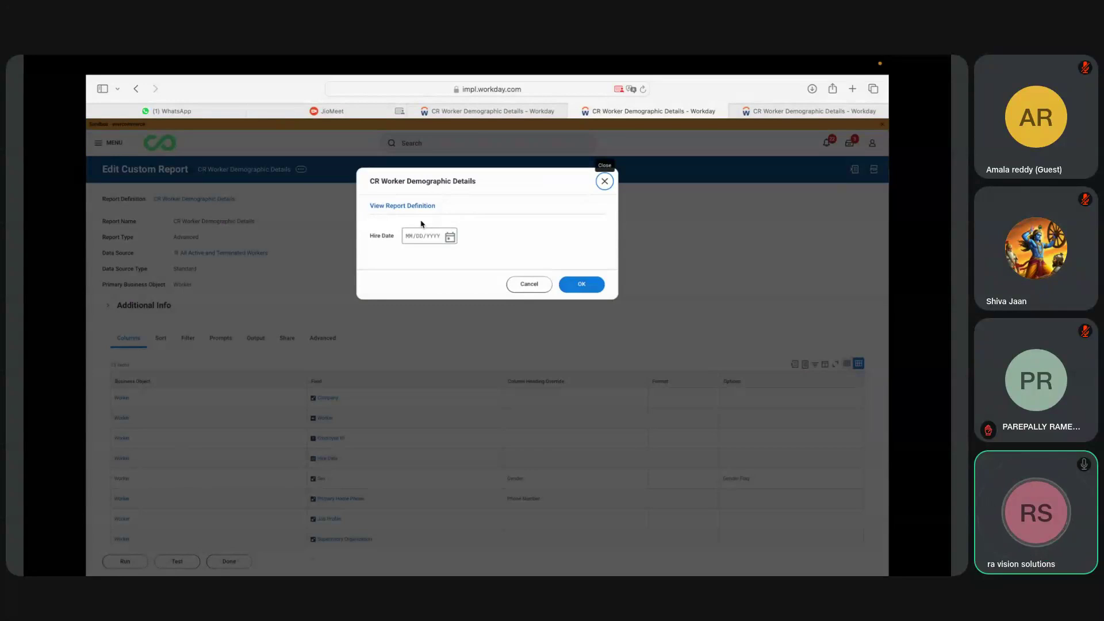
left_click(450, 237)
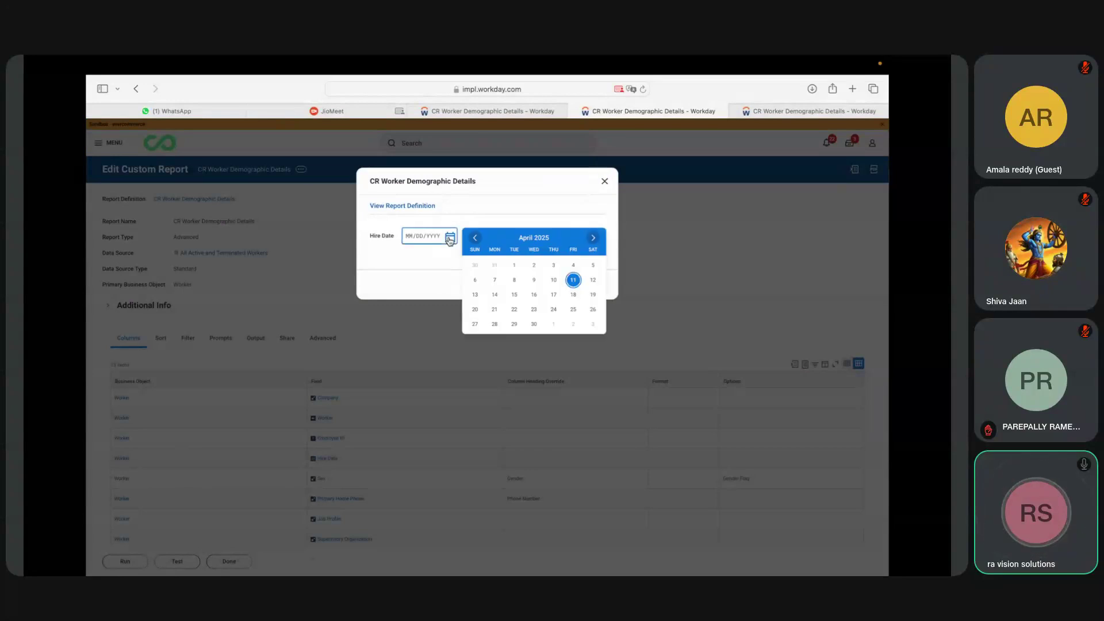
left_click(514, 279)
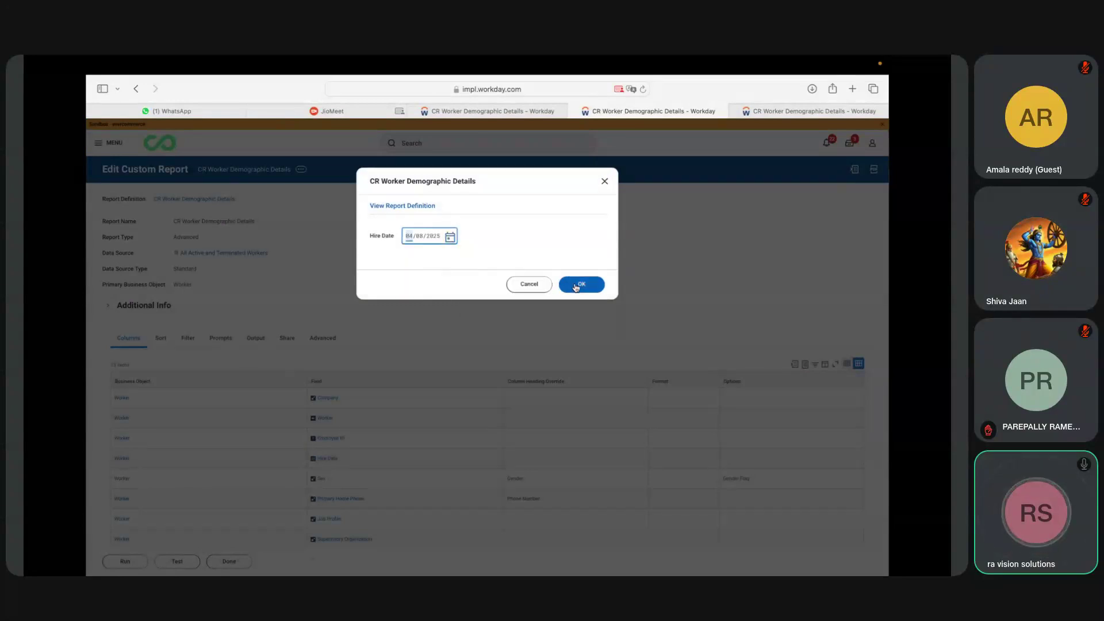
left_click(576, 285)
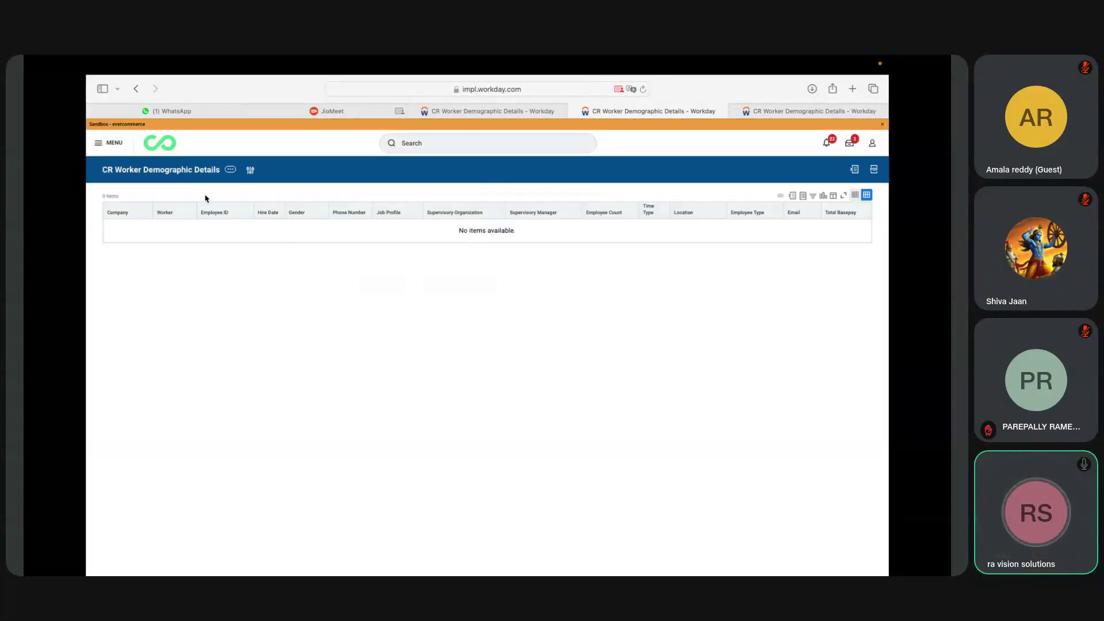
Reopen the report definition for editing and mark the Hire Date prompt as required in the prompt defaults.
left_click(229, 170)
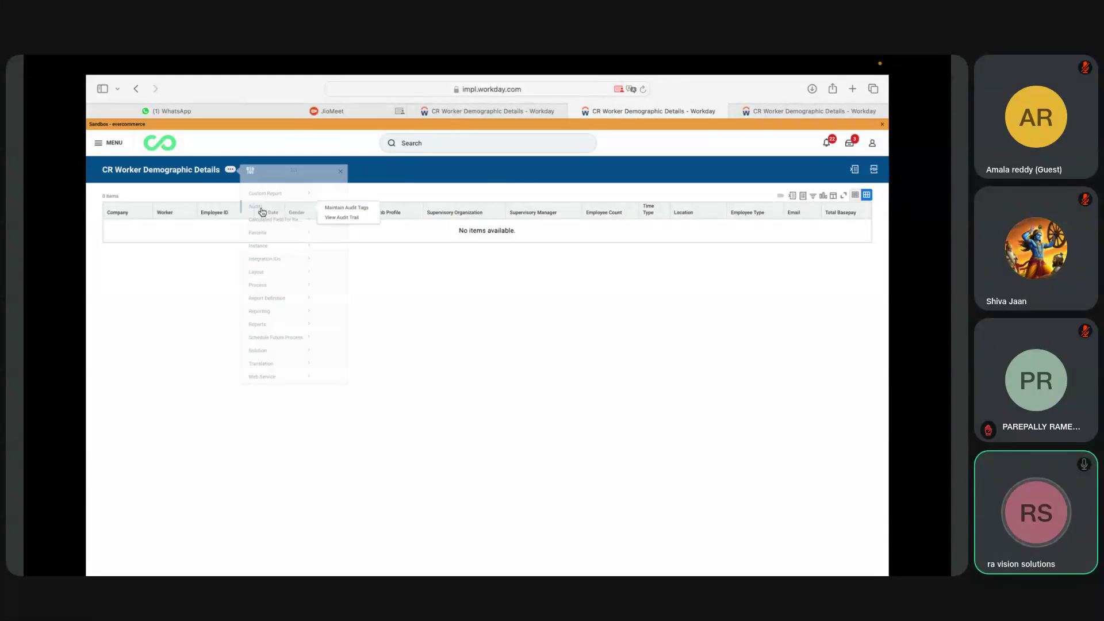
mouse_move(277, 217)
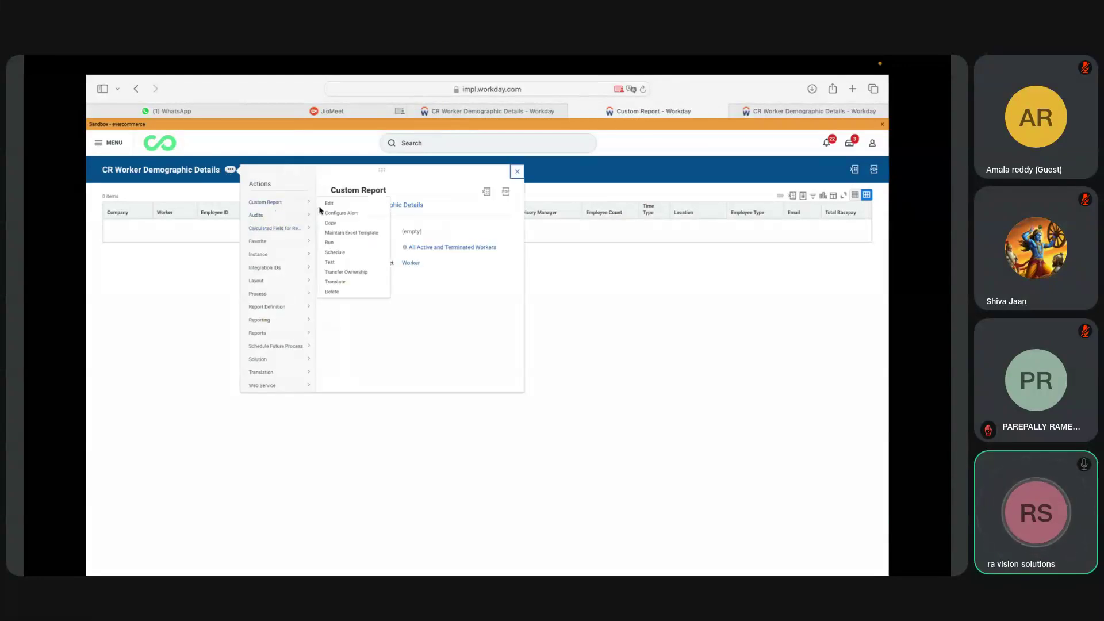
left_click(328, 210)
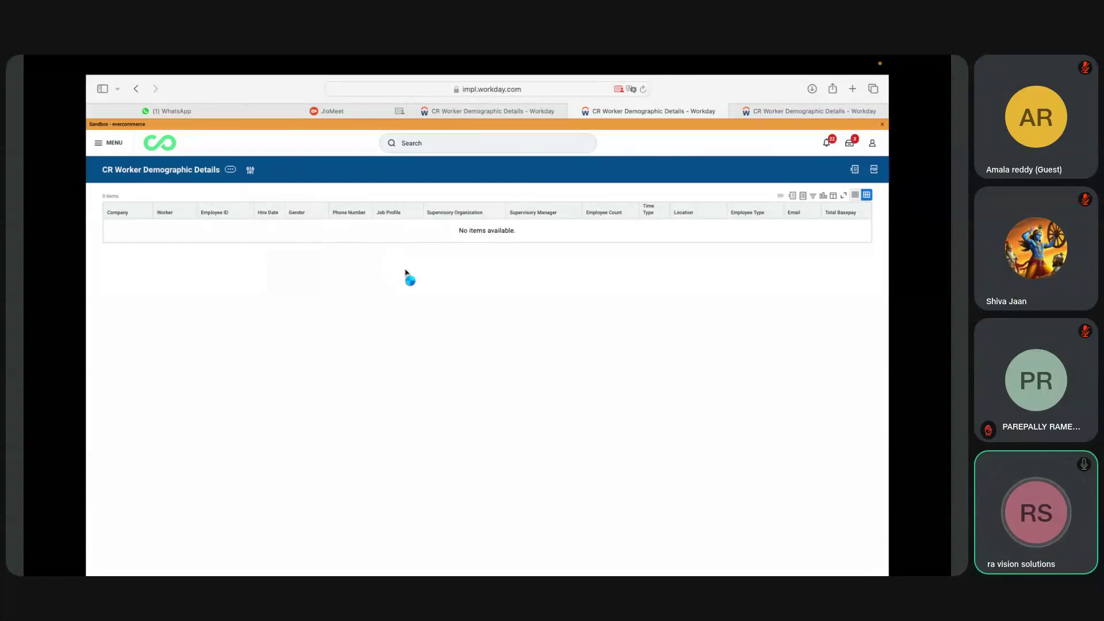
left_click(269, 334)
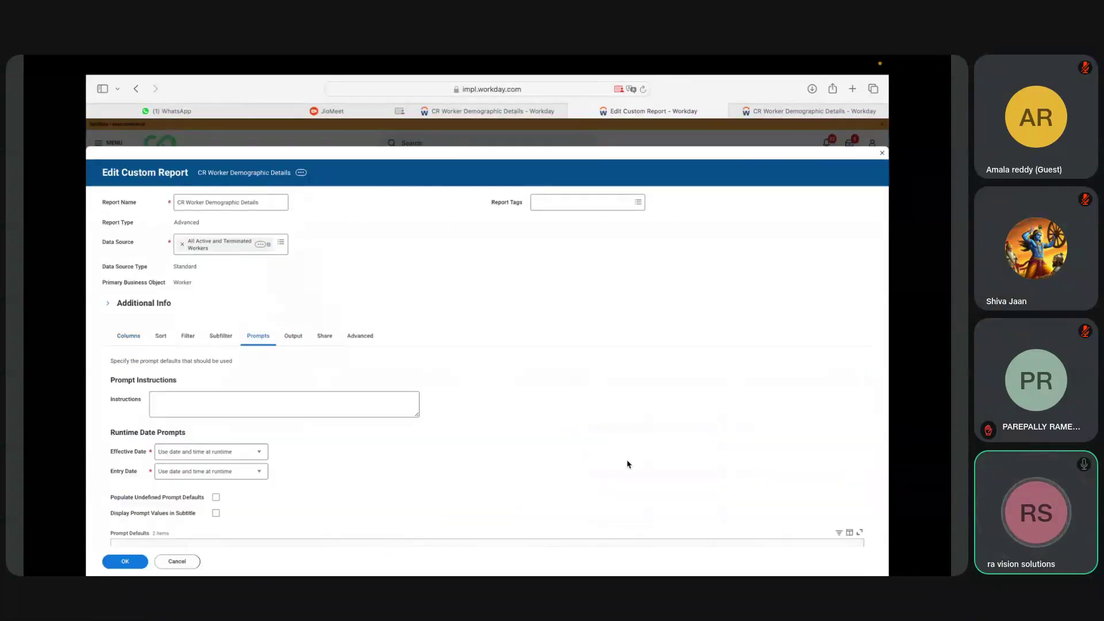
scroll(628, 463, "down", 3)
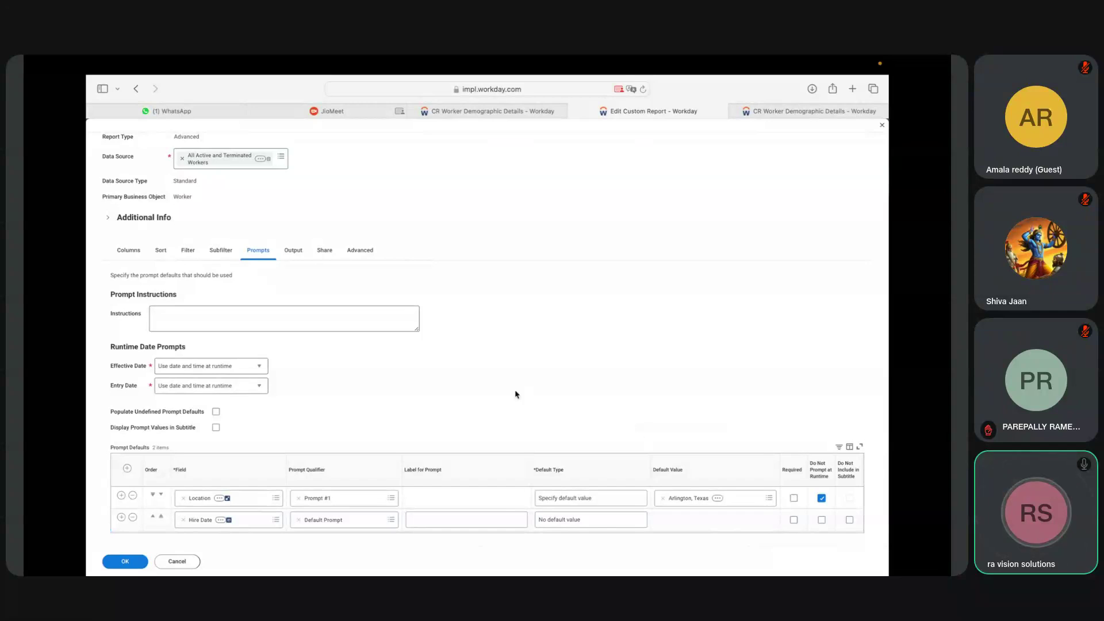
left_click(794, 499)
left_click(793, 520)
left_click(794, 504)
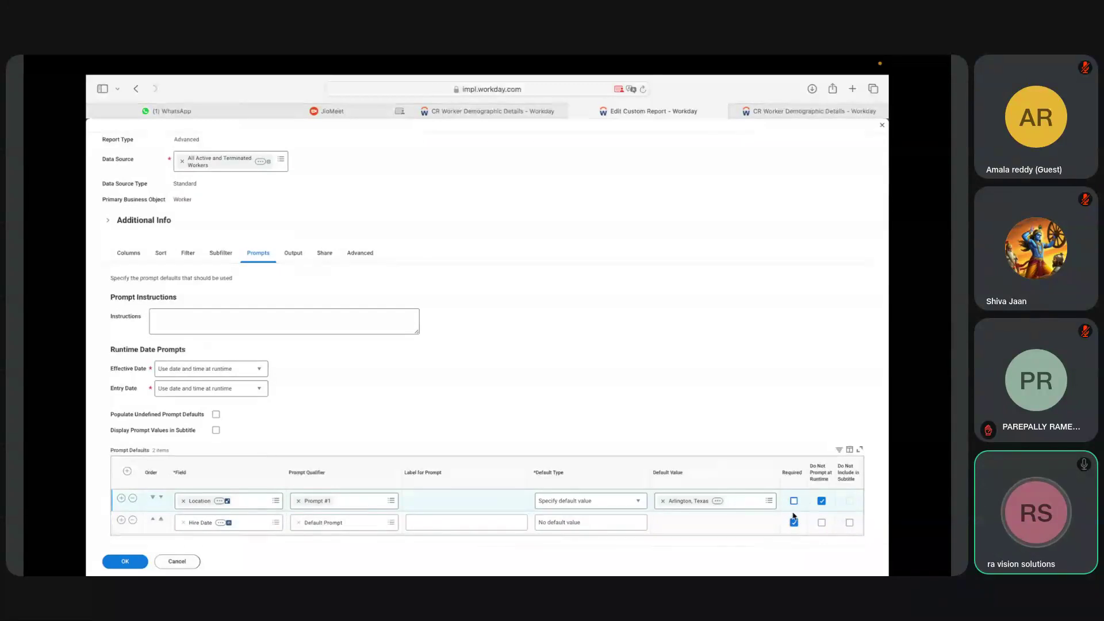
left_click(822, 503)
left_click(822, 503)
Review the report's columns, sorting, filter and subfilter settings, comparing the filter conditions with the prompt defaults.
left_click(129, 253)
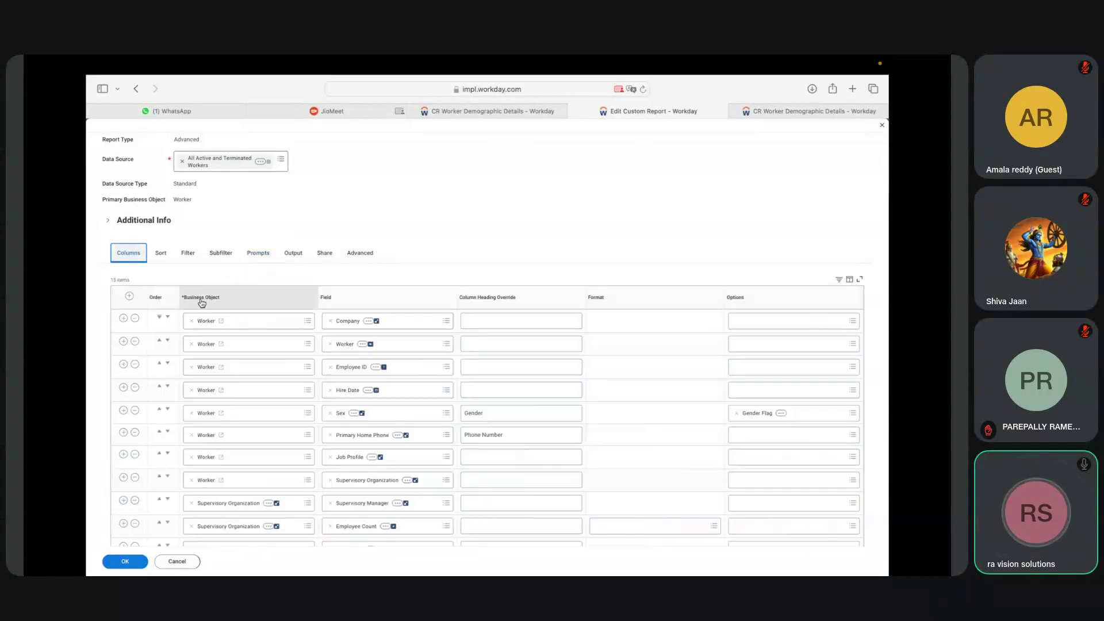
scroll(282, 213, "up", 3)
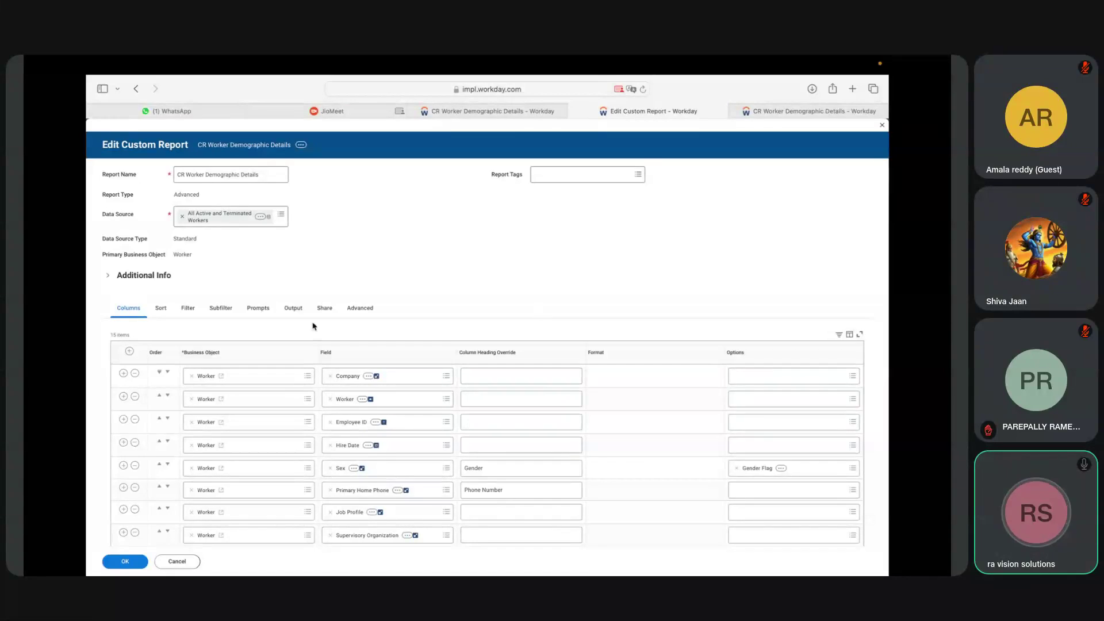
left_click(253, 312)
left_click(532, 358)
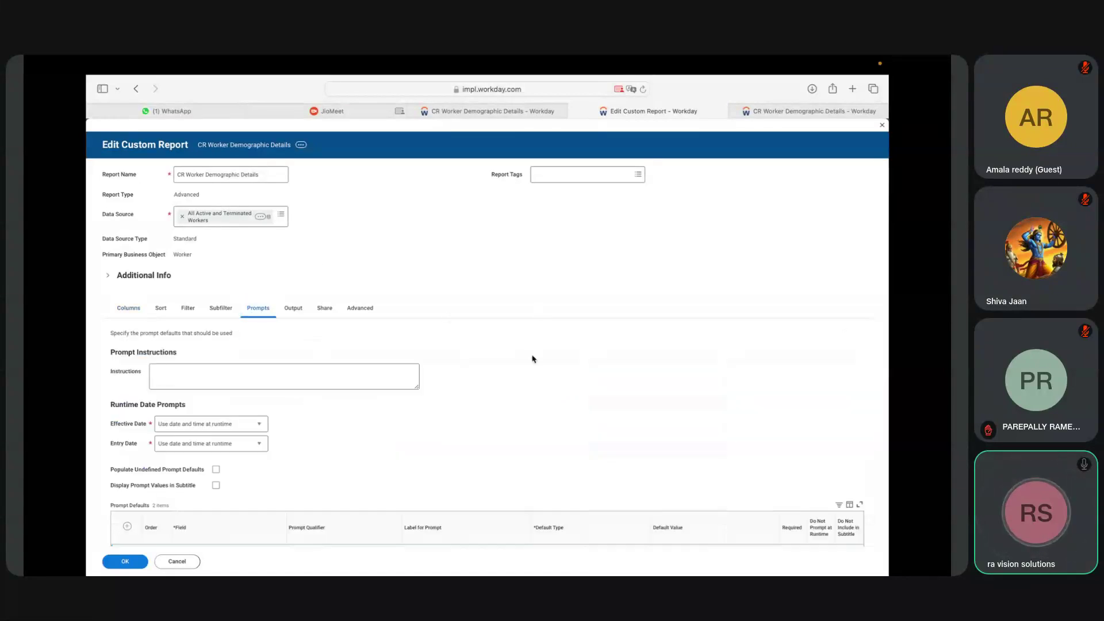
scroll(532, 358, "down", 2)
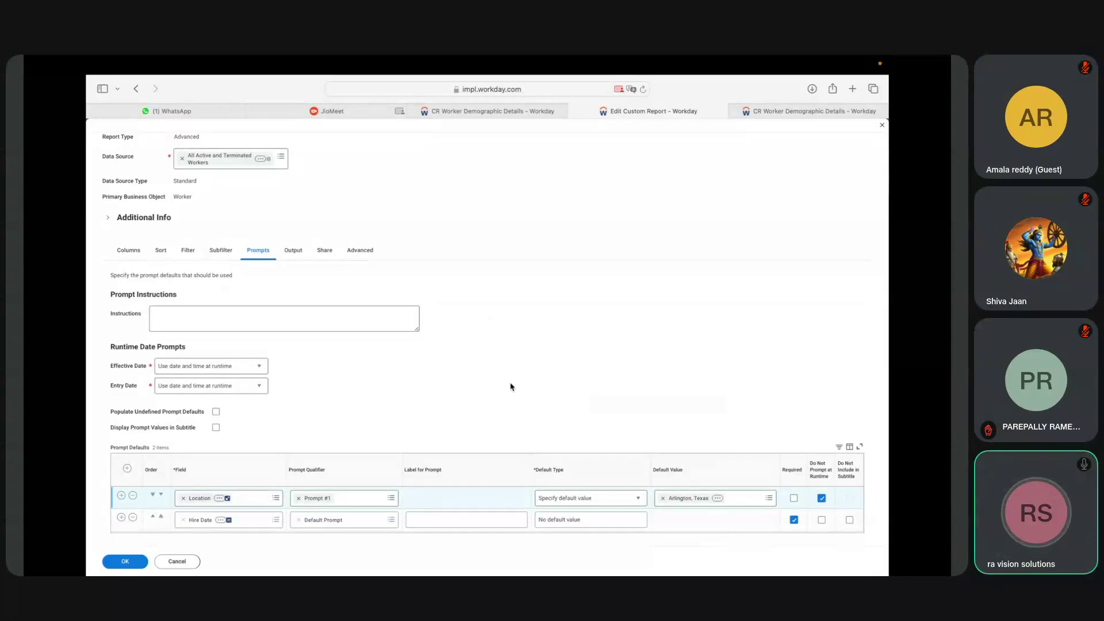
scroll(511, 387, "up", 2)
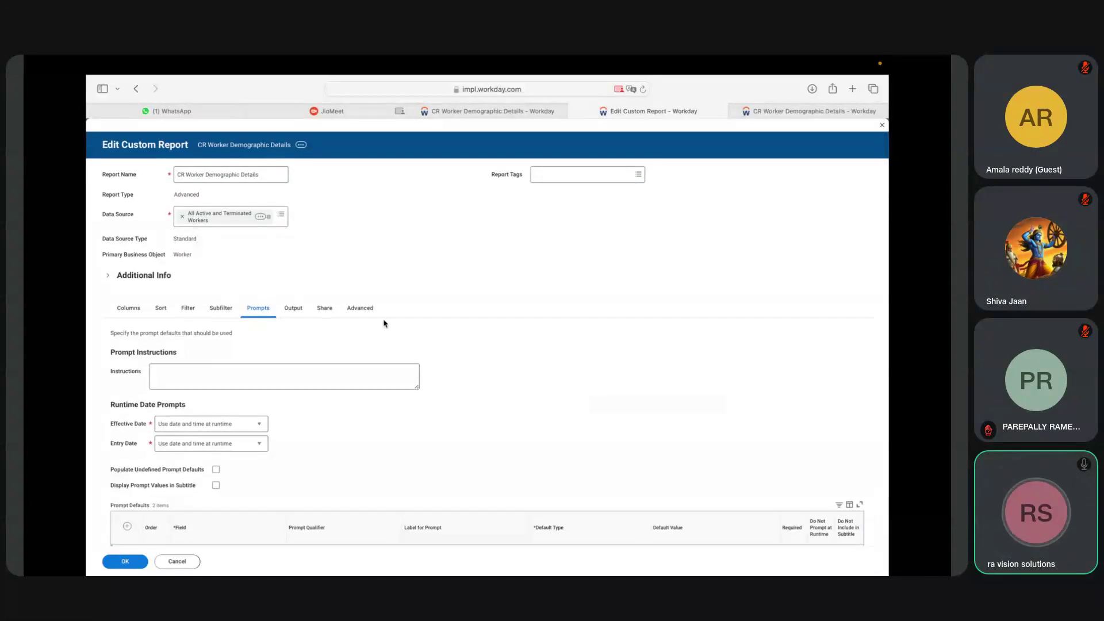
left_click(162, 312)
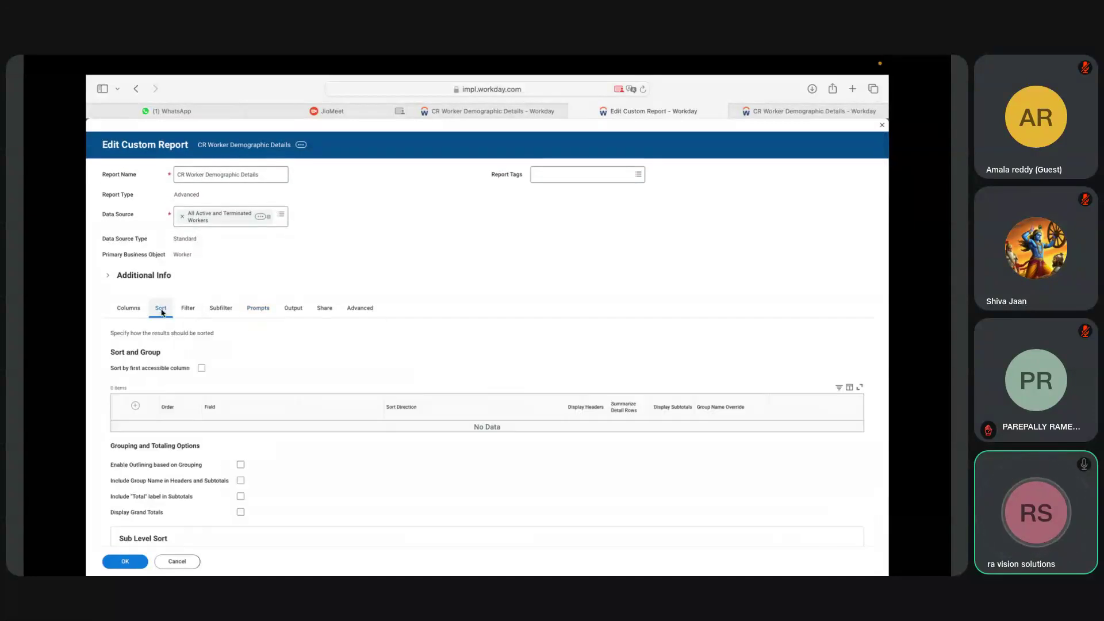
left_click(193, 312)
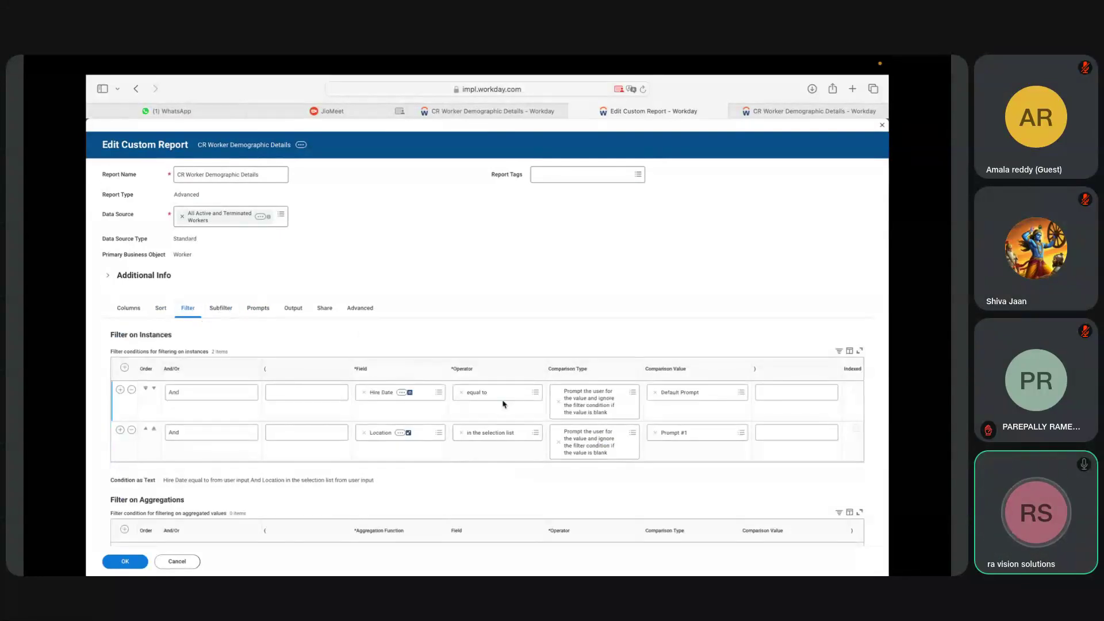
left_click(221, 314)
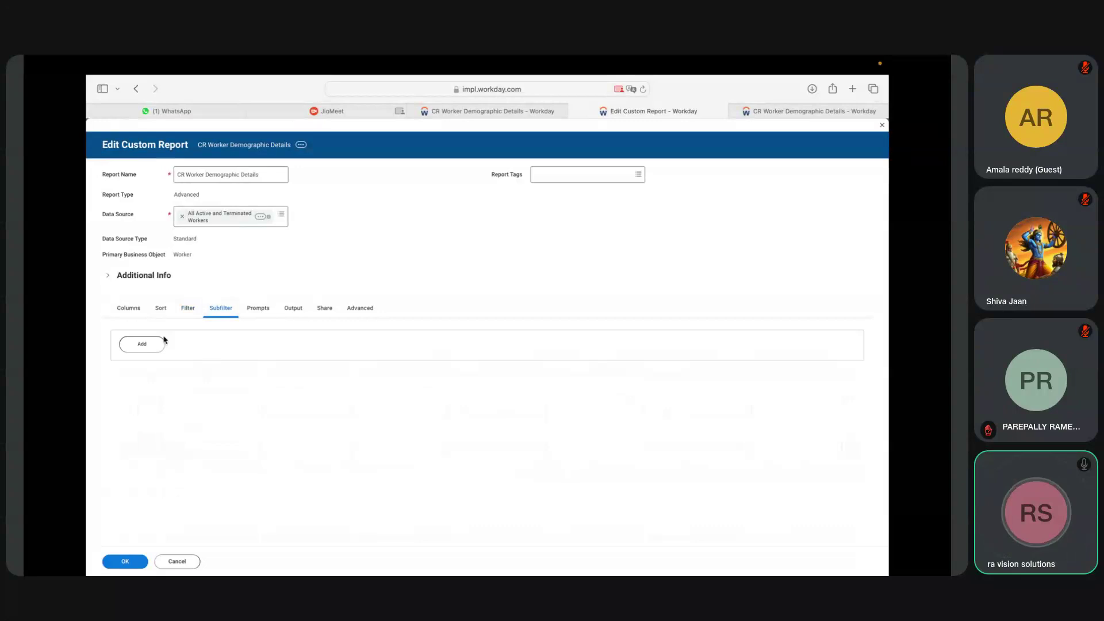
left_click(256, 312)
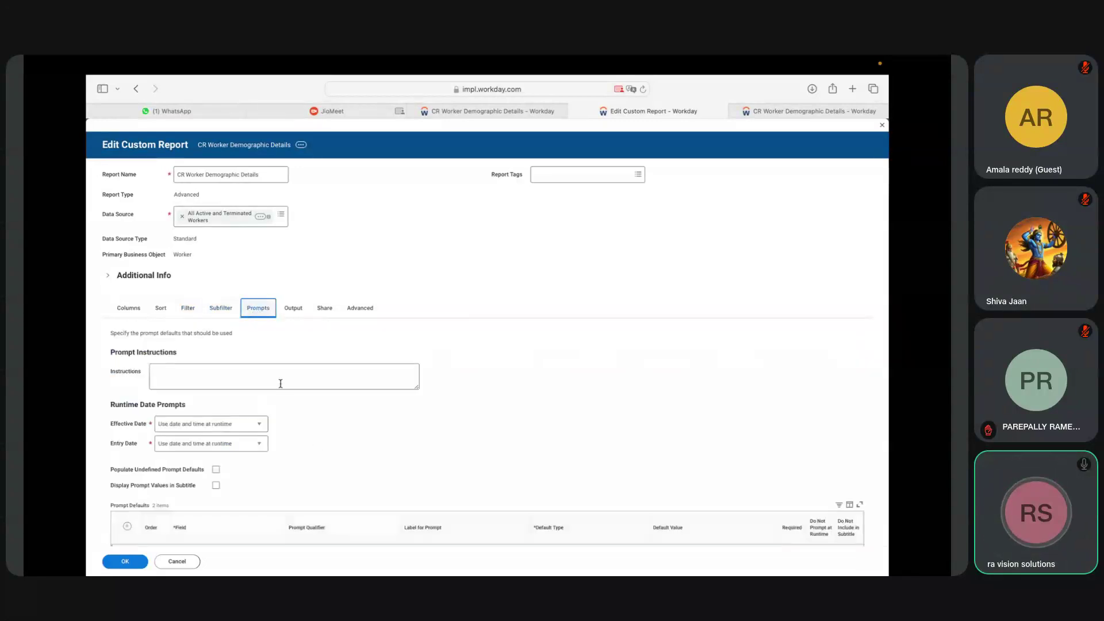
scroll(388, 448, "down", 2)
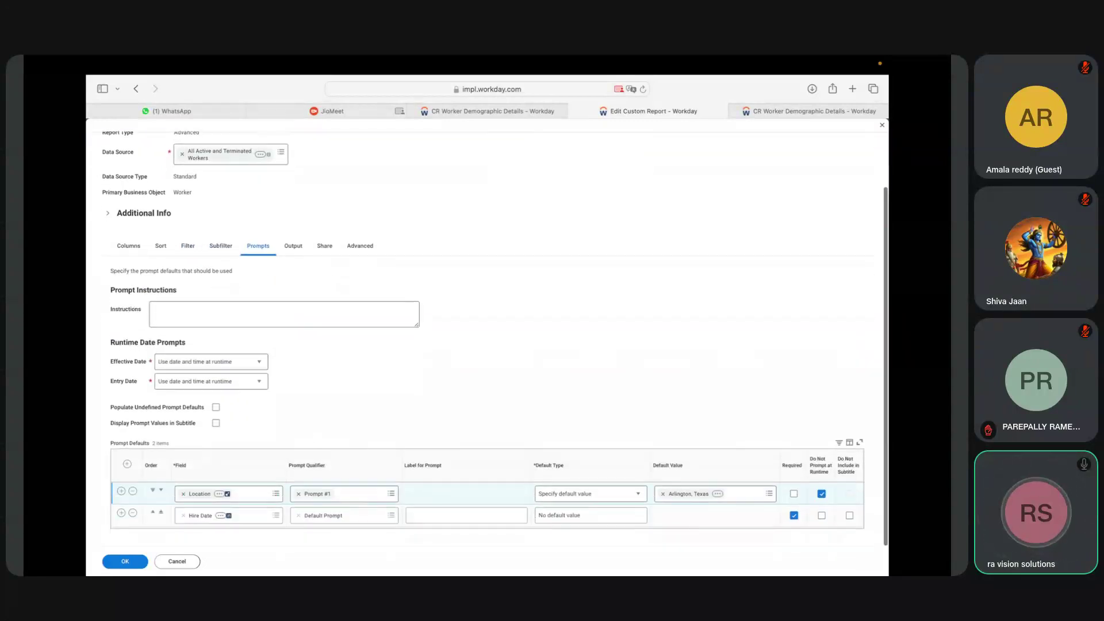
left_click(187, 250)
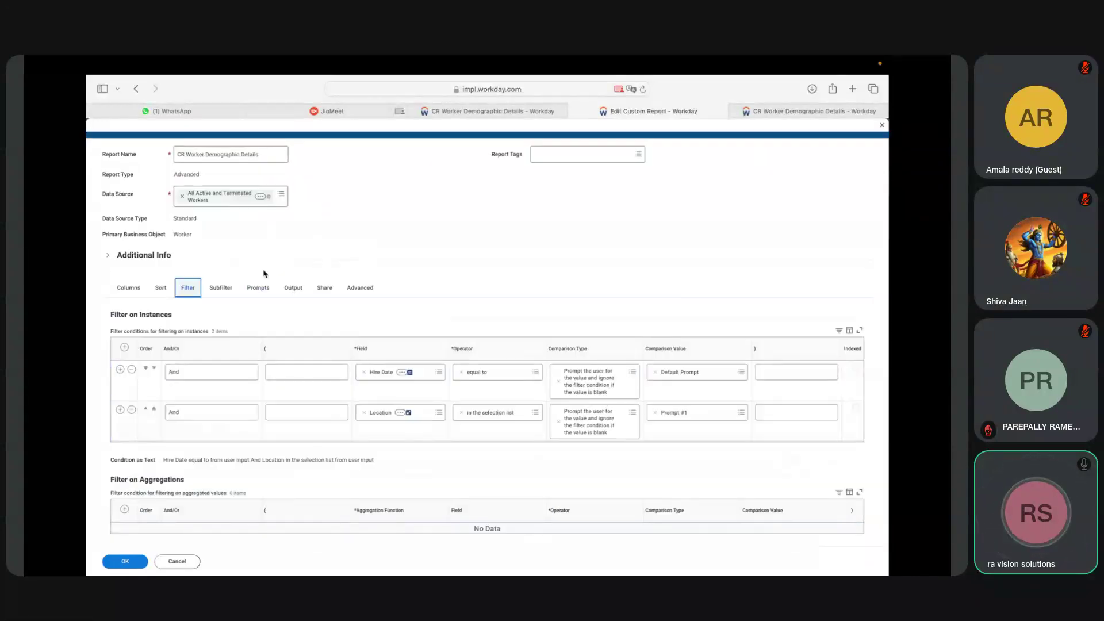
left_click(264, 289)
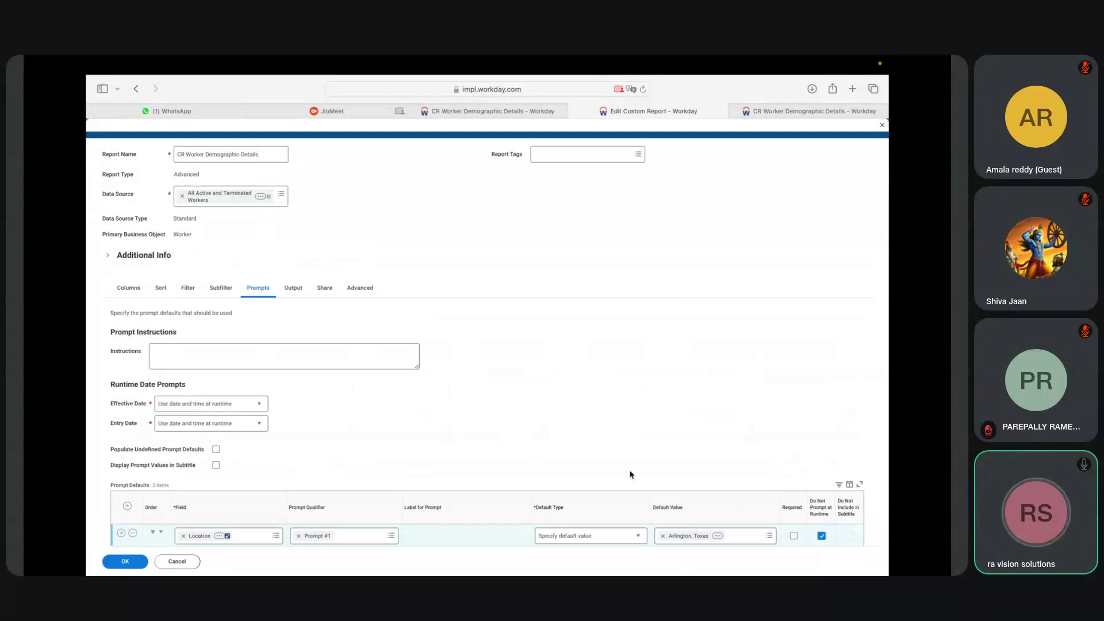
Mark the Location prompt as required, clear its Do Not Prompt at Runtime option, and view the default types available for Hire Date.
scroll(631, 474, "down", 2)
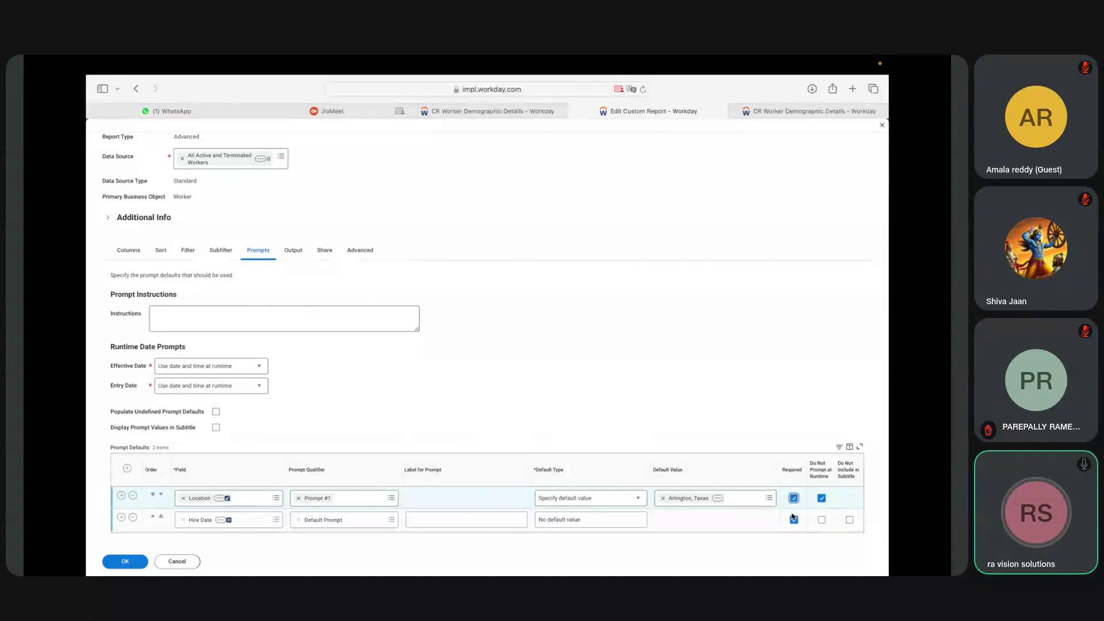
left_click(821, 520)
left_click(823, 502)
left_click(822, 523)
left_click(627, 524)
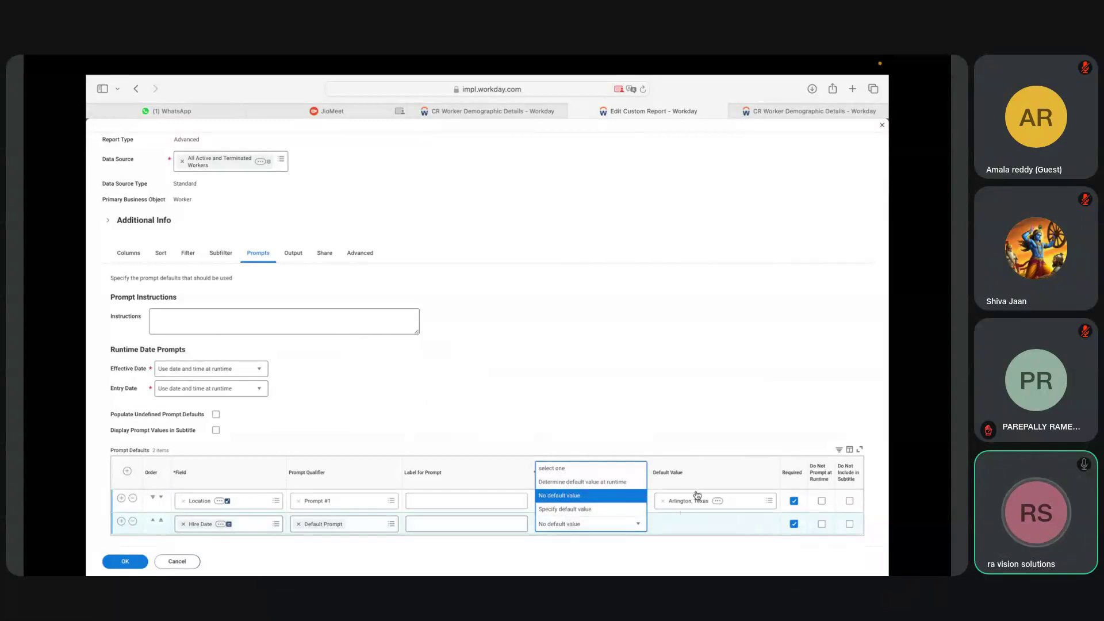
left_click(606, 423)
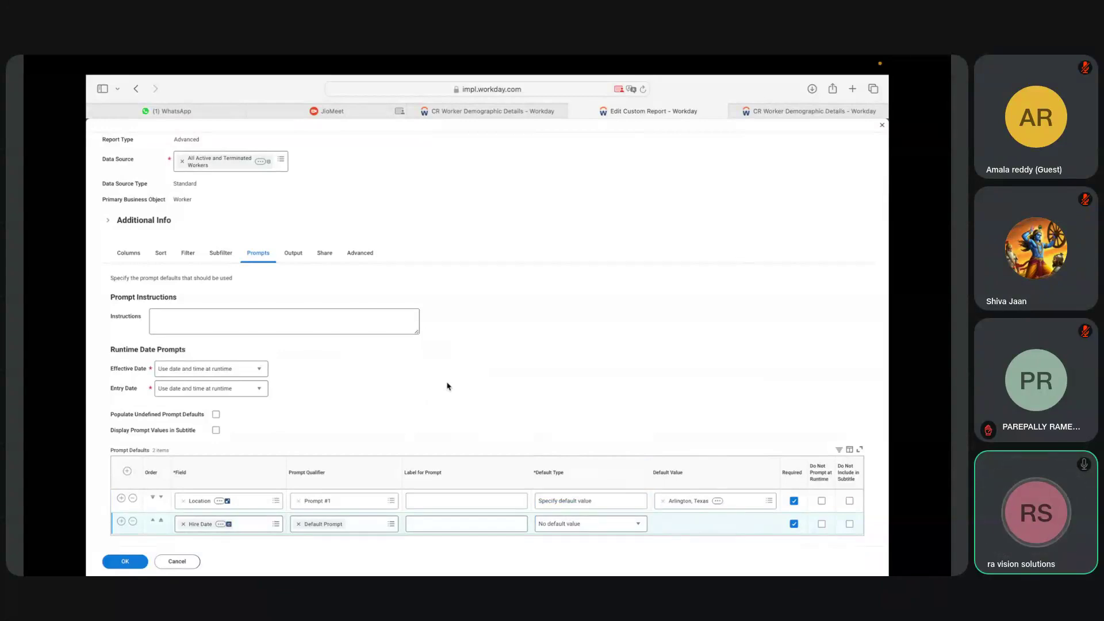
Check the participants in the JioMeet meeting, return to Workday, and close the browser tab with the unsaved report edits.
left_click(350, 115)
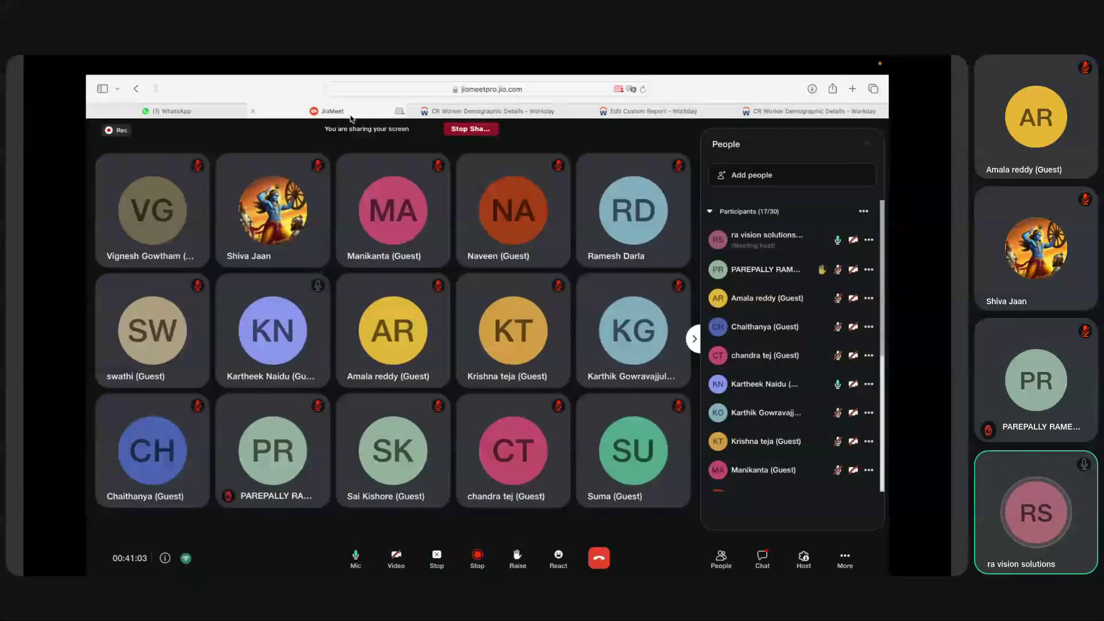
left_click(671, 114)
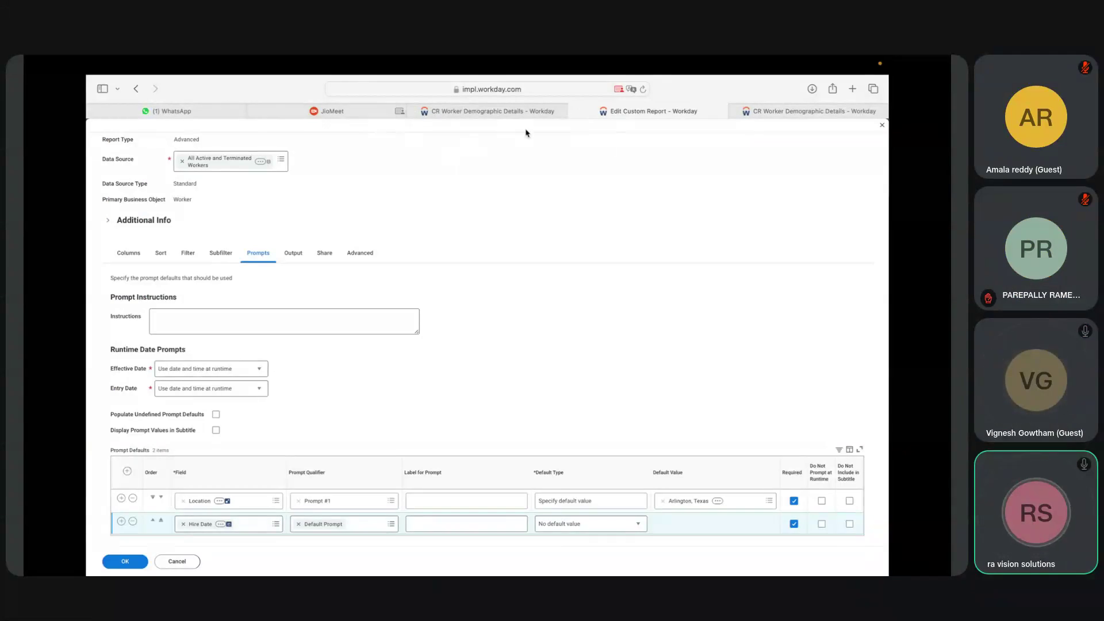
left_click(574, 111)
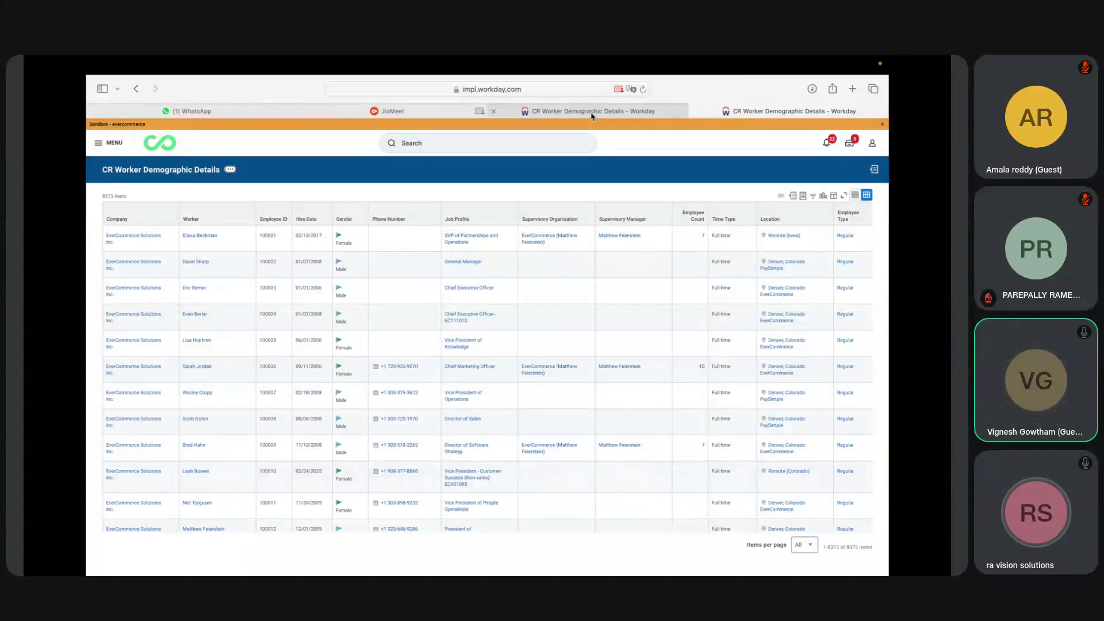
Open CR Worker Demographic Details for editing from its report results and bring up the prompt defaults.
mouse_move(591, 116)
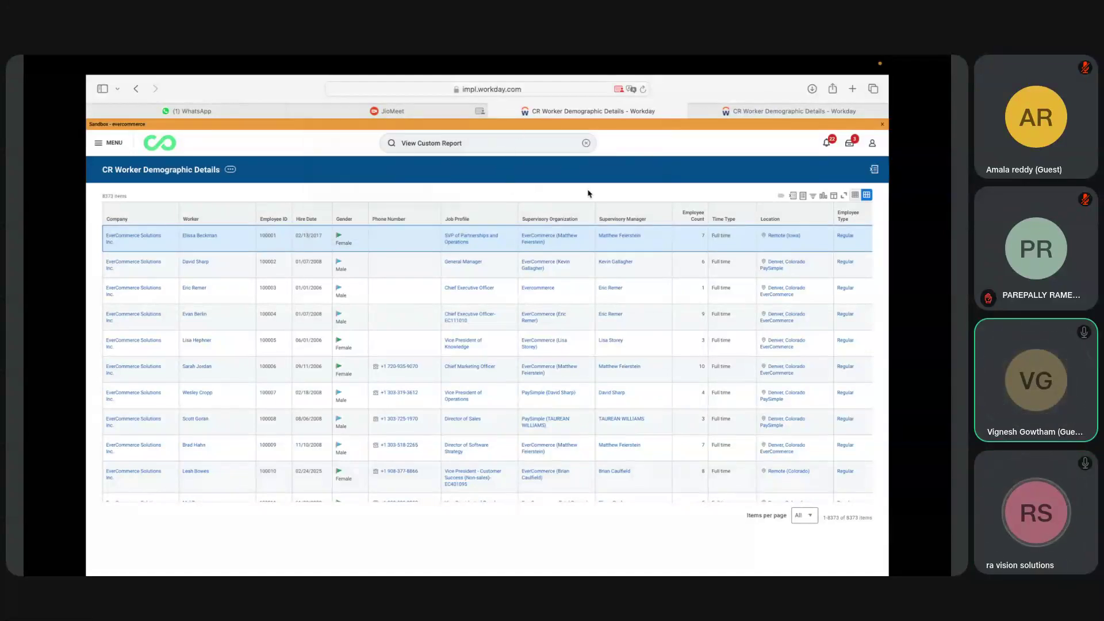
left_click(230, 171)
mouse_move(270, 203)
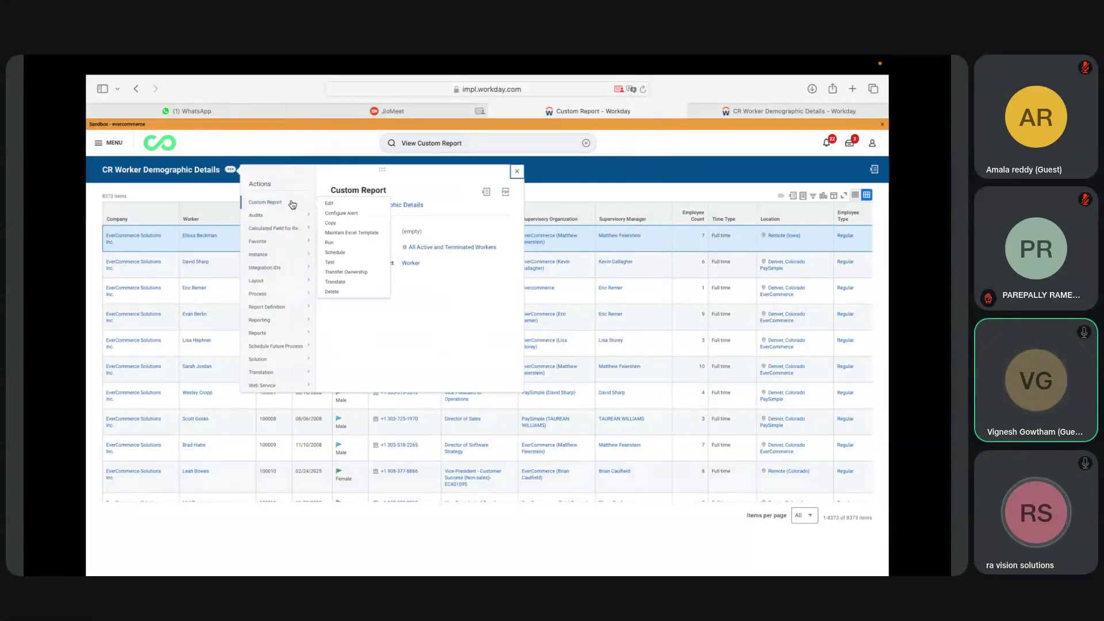
left_click(334, 205)
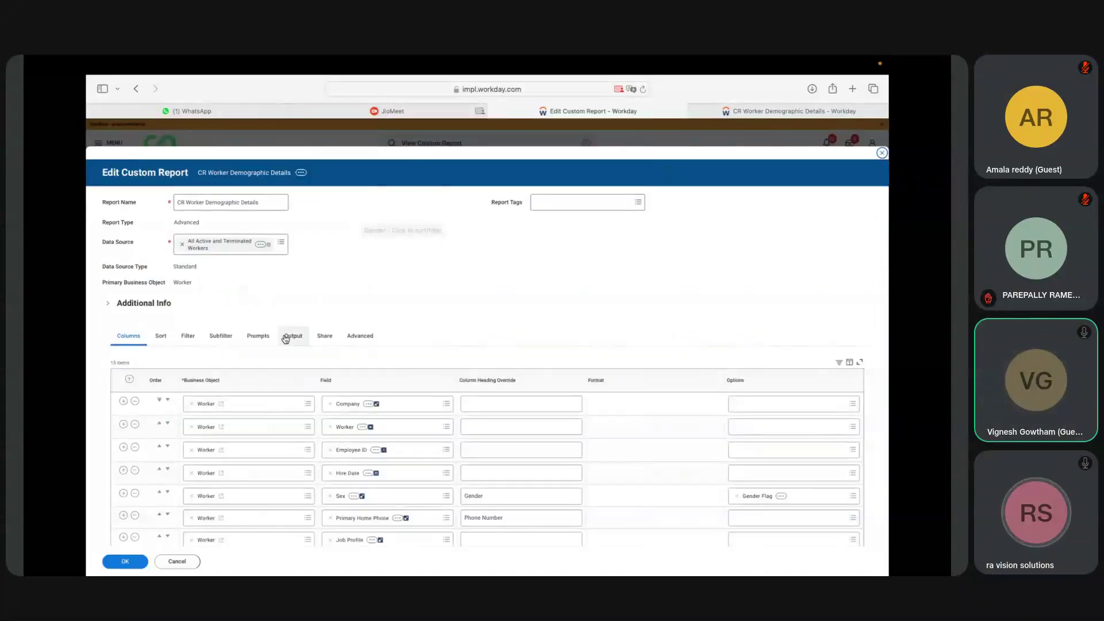
left_click(292, 336)
left_click(259, 336)
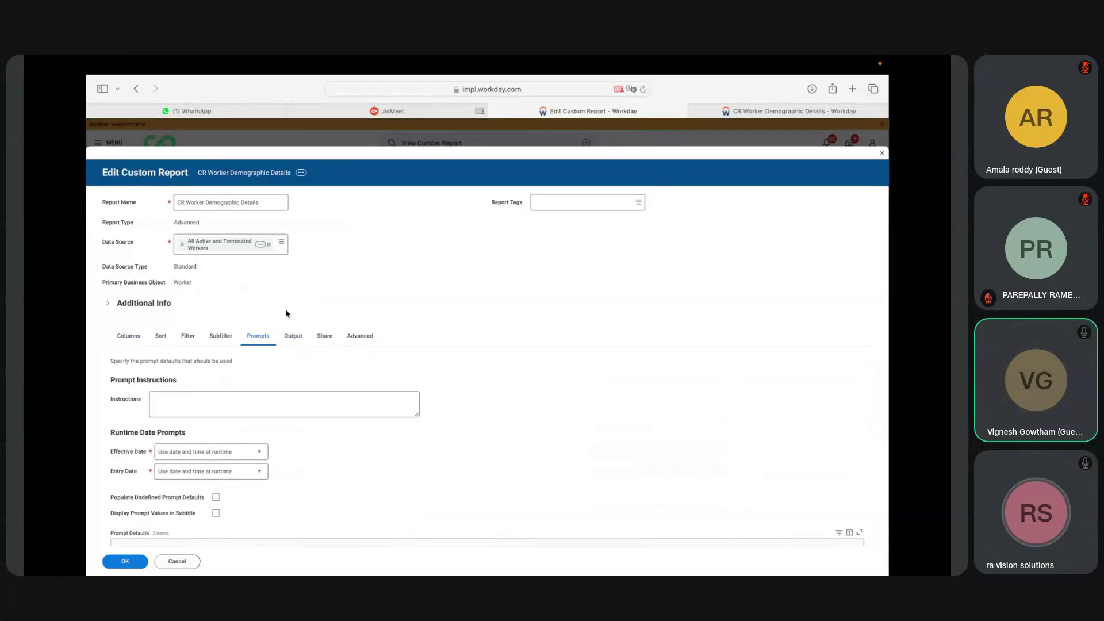
scroll(286, 313, "down", 3)
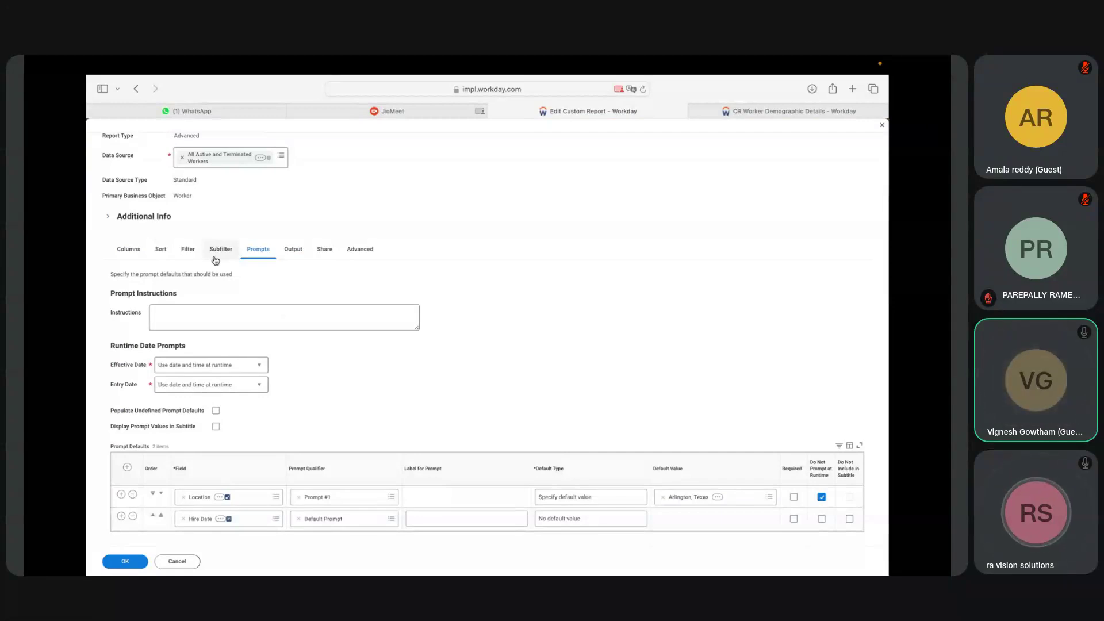
Compare the Hire Date and Location filter conditions with their entries in the prompt defaults.
left_click(188, 249)
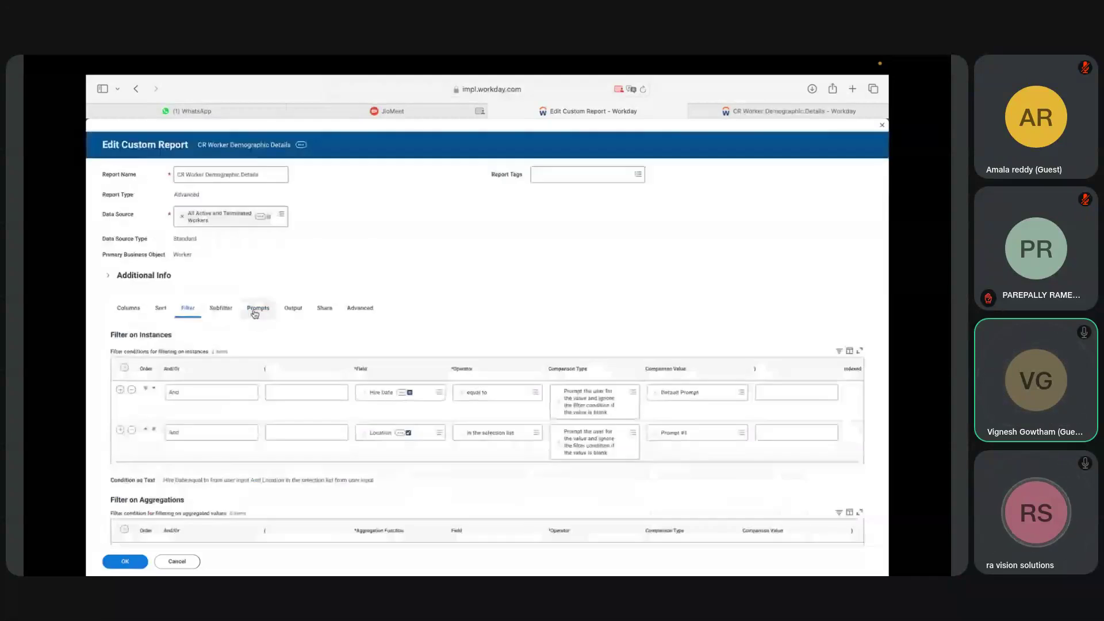
left_click(255, 309)
scroll(476, 375, "down", 2)
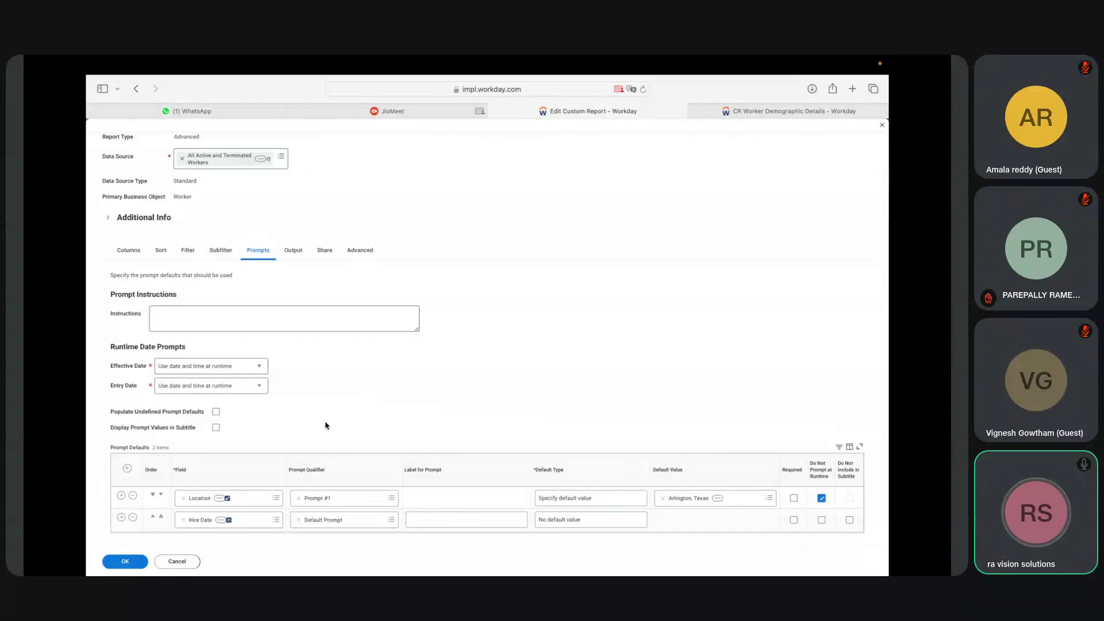
Examine how the Hire Date and Location filter comparison types relate to the Required and Do Not Prompt at Runtime options in the prompt defaults.
left_click(188, 250)
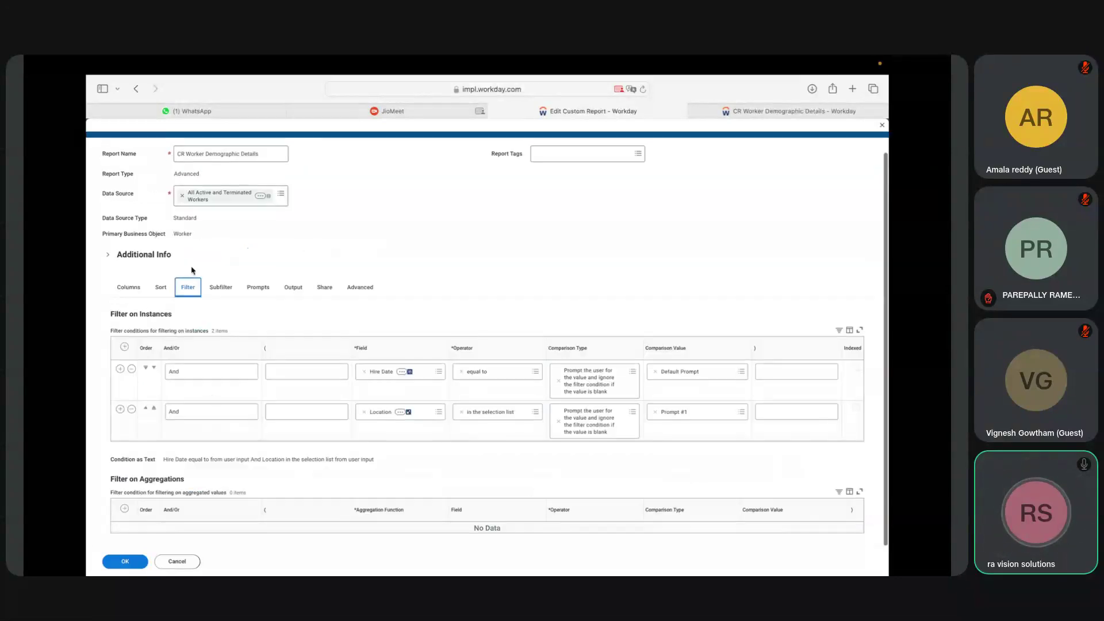
left_click(258, 289)
scroll(345, 463, "down", 2)
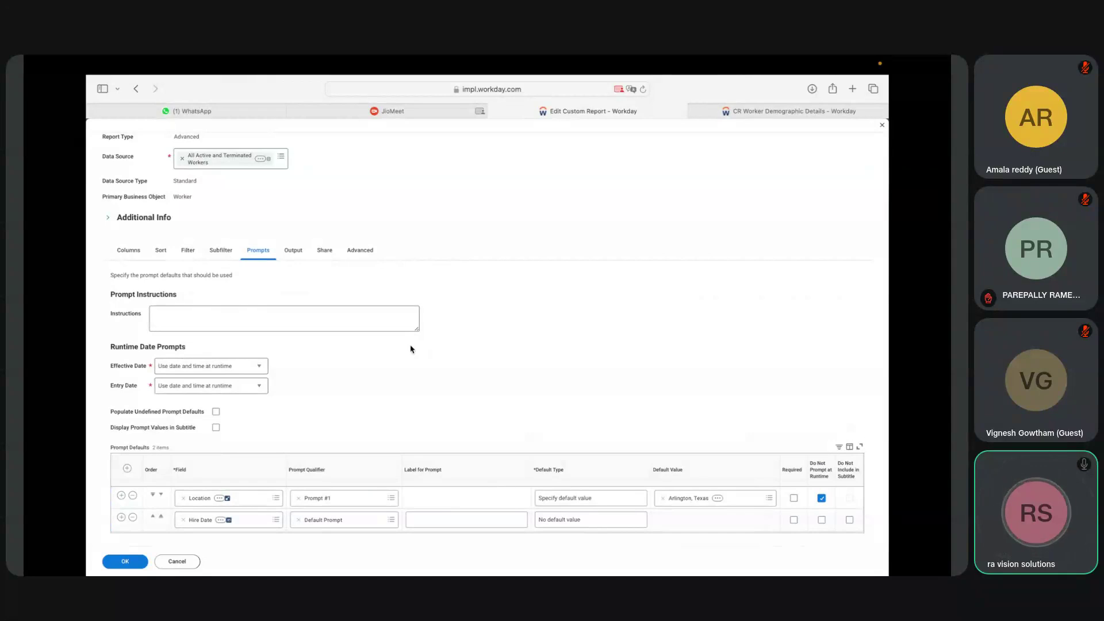
left_click(188, 250)
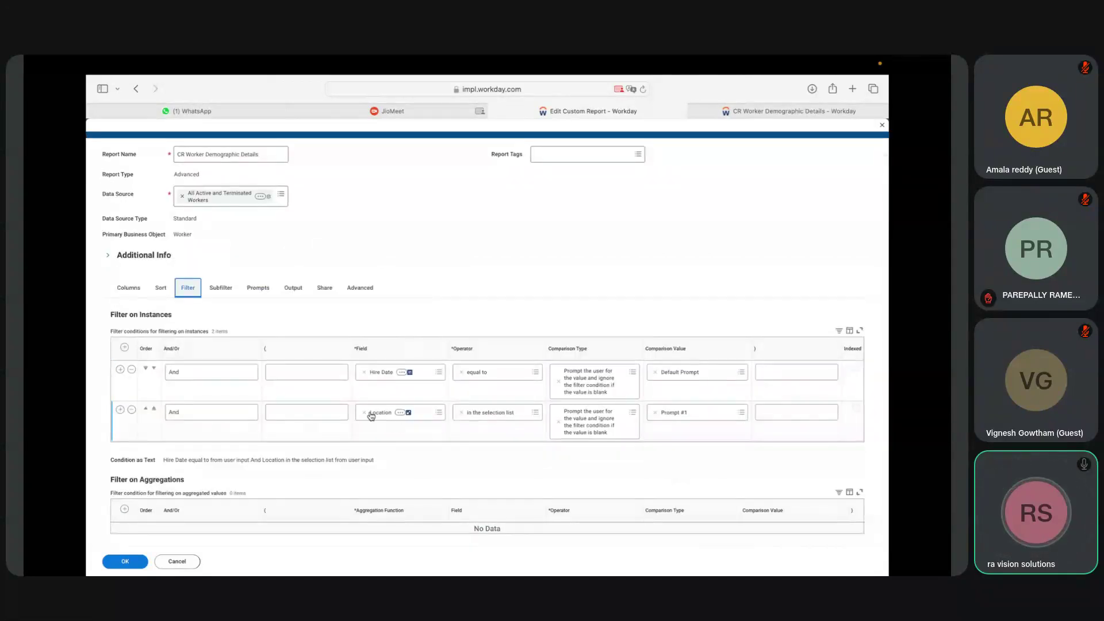
left_click(252, 289)
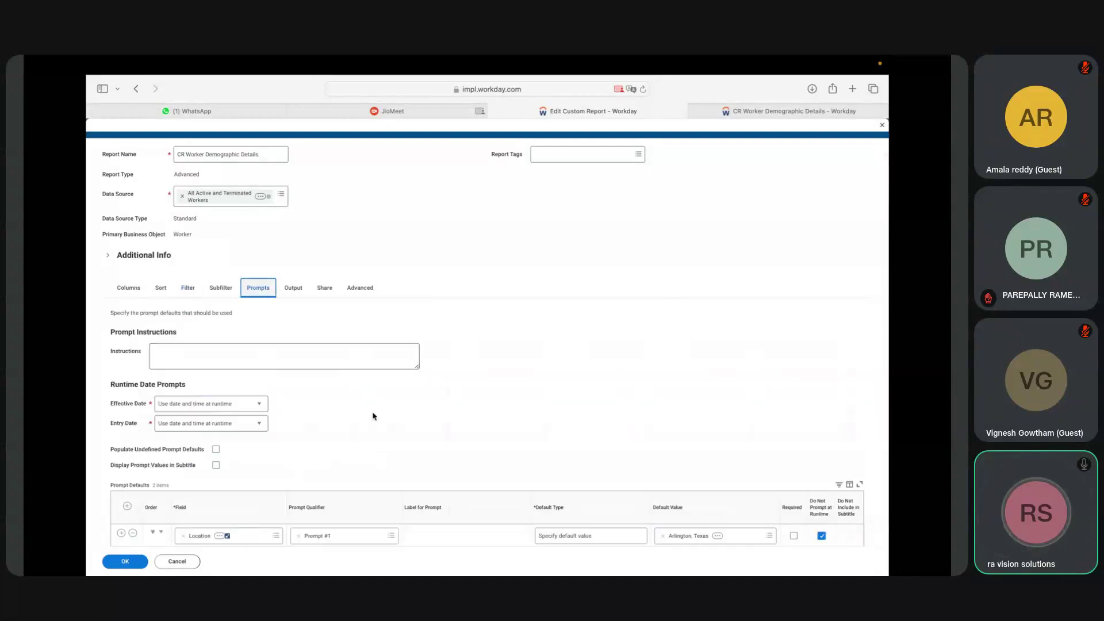
scroll(373, 416, "down", 2)
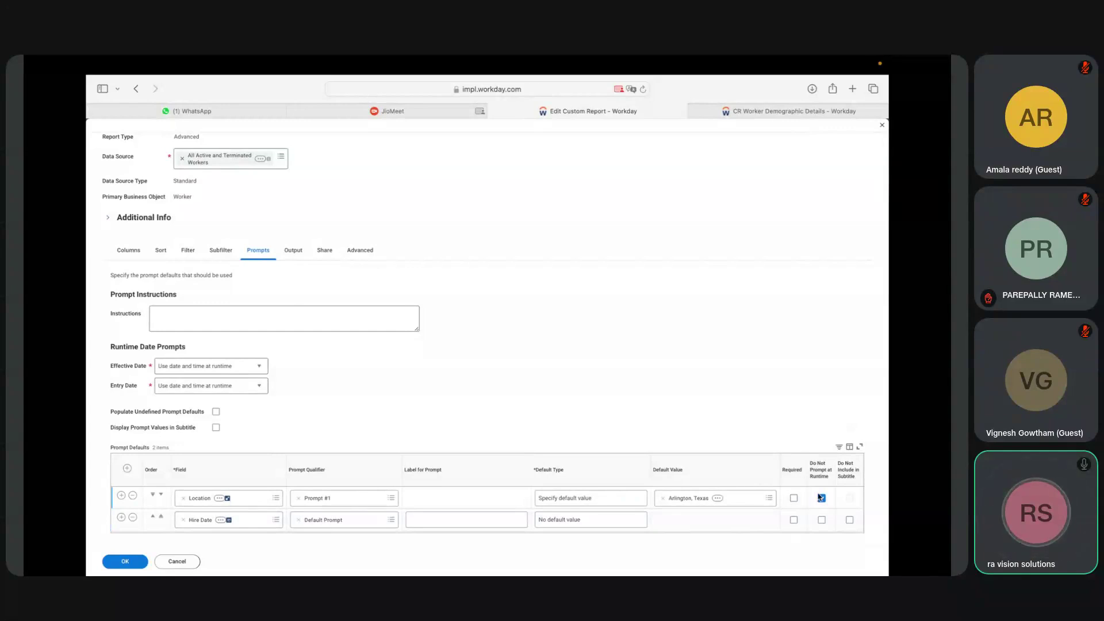
left_click(188, 252)
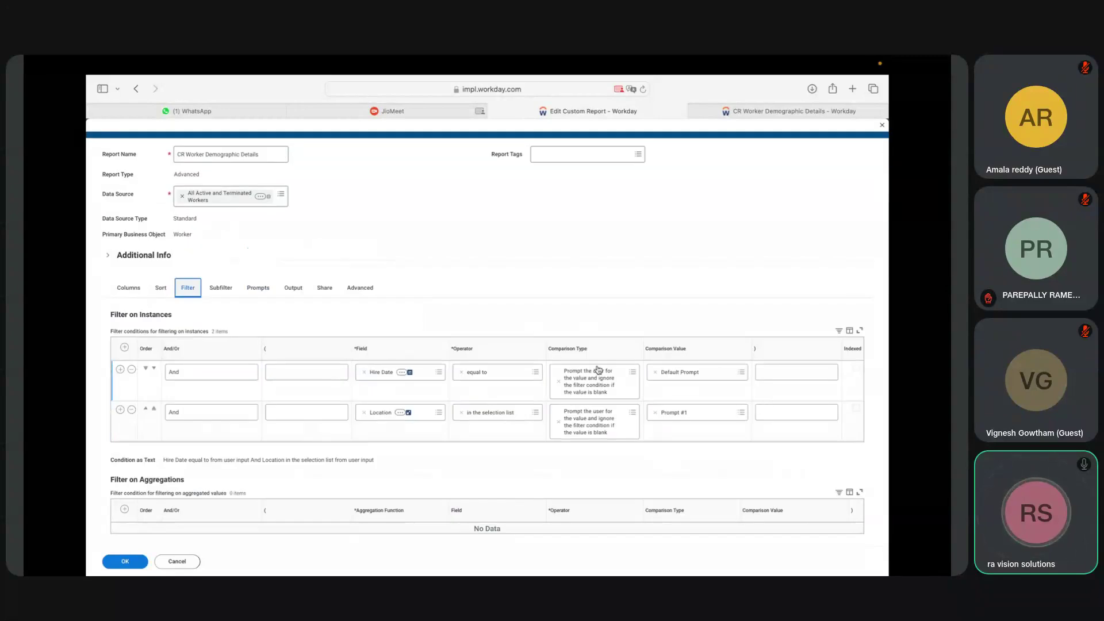
left_click(259, 288)
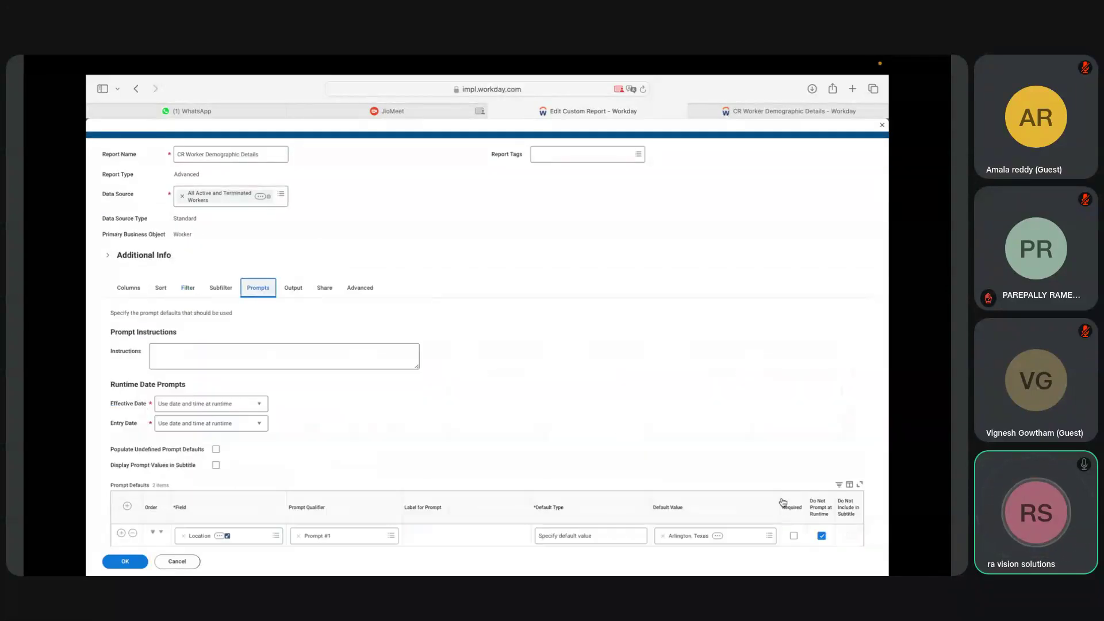
left_click(793, 536)
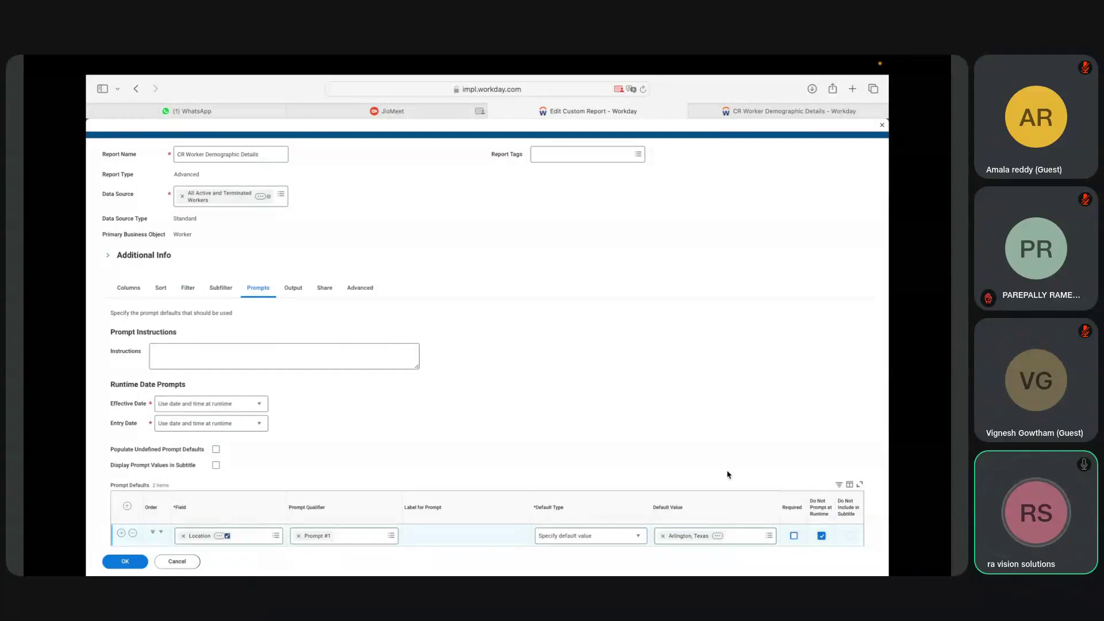
scroll(729, 475, "down", 2)
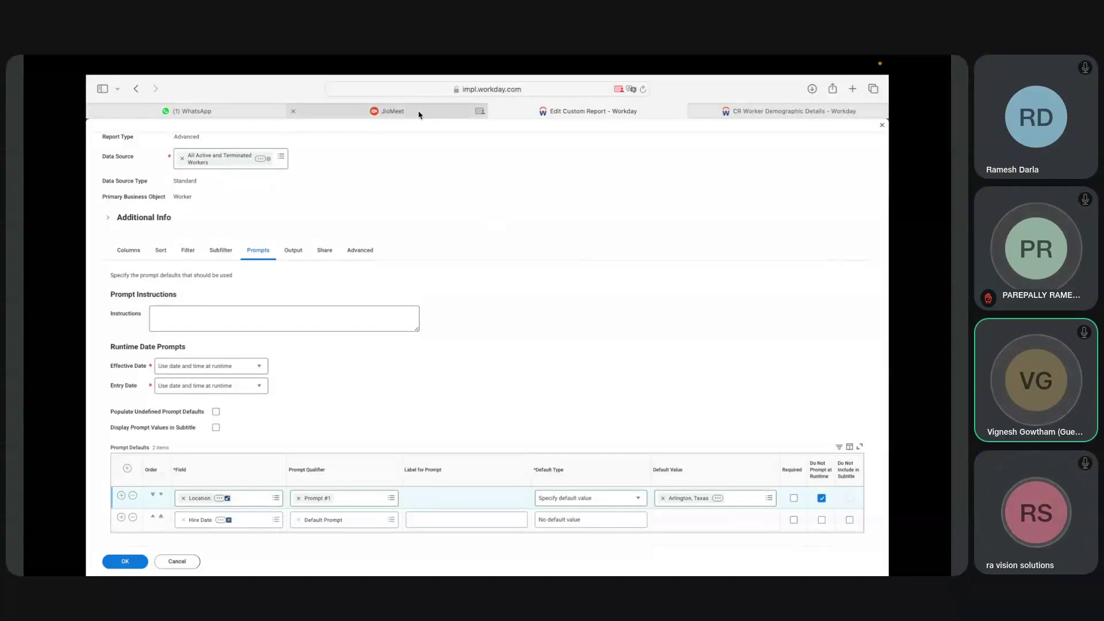
Switch to the JioMeet meeting to check the participants and return to the report's prompt settings in Workday.
mouse_move(419, 114)
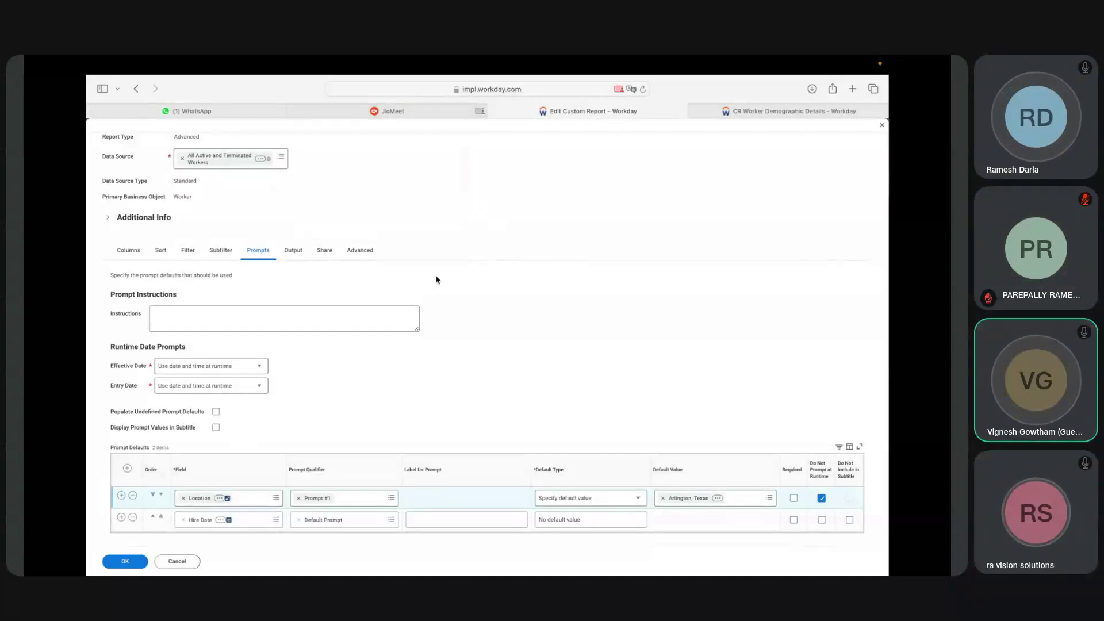
scroll(259, 418, "up", 2)
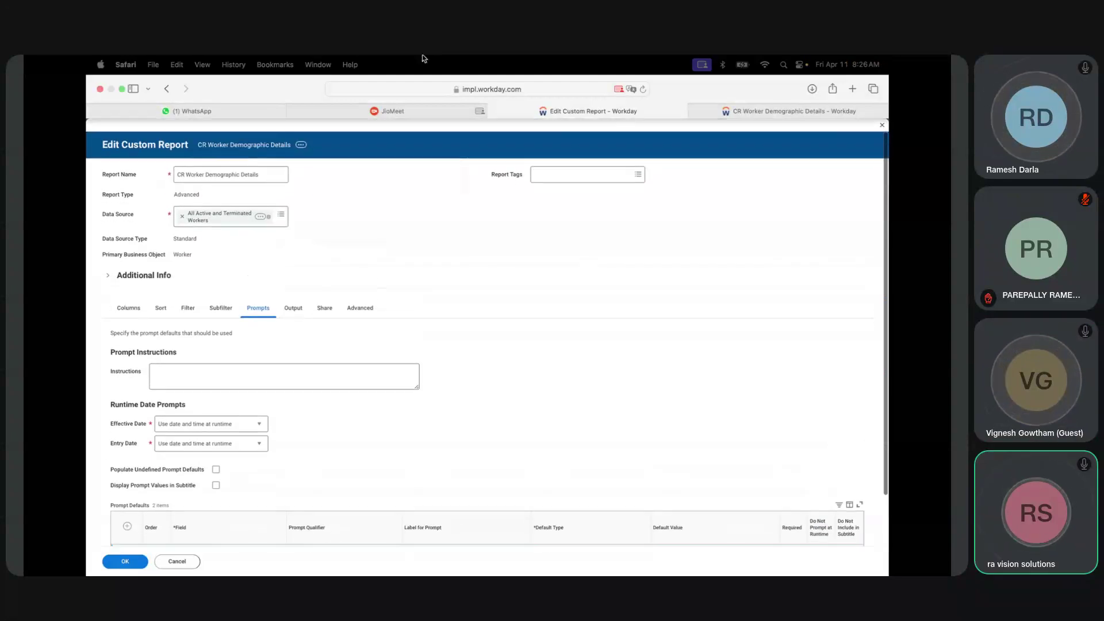
left_click(412, 115)
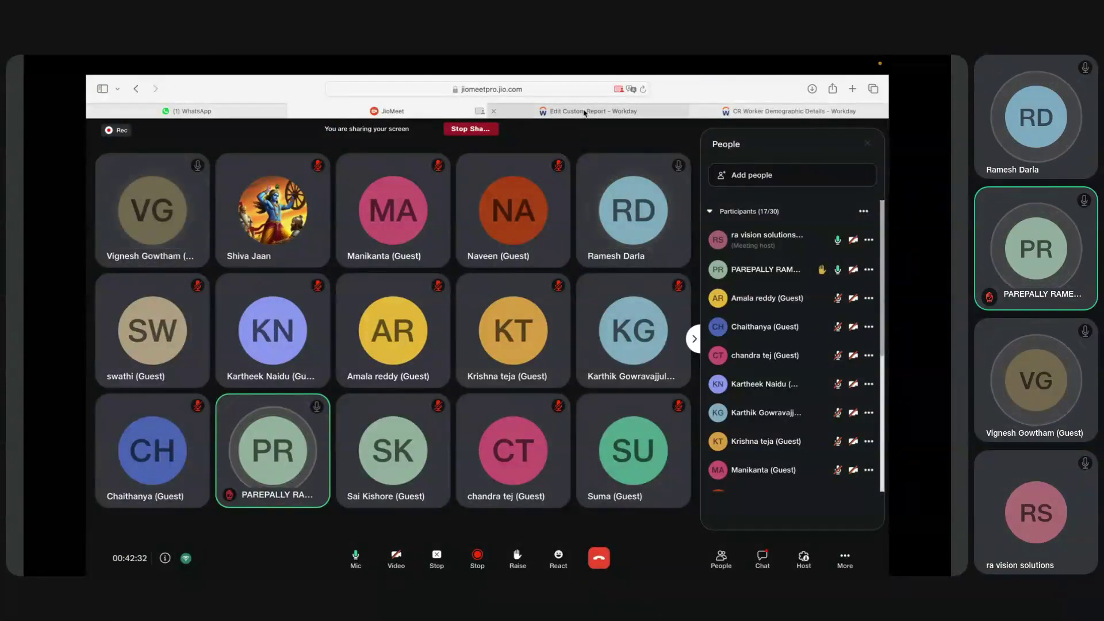
mouse_move(584, 113)
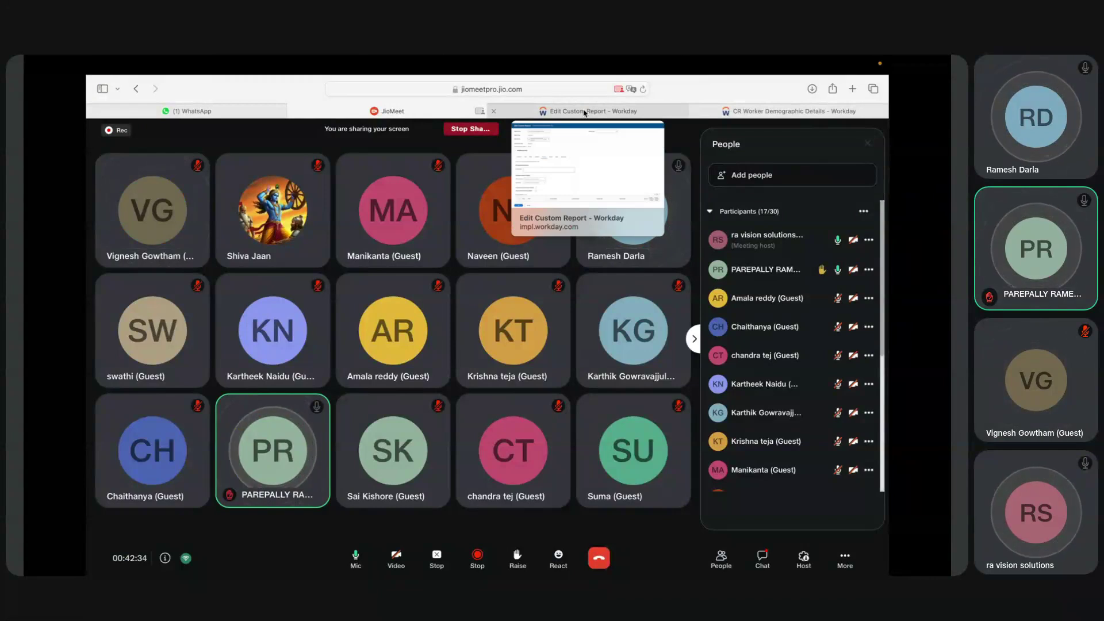
left_click(584, 112)
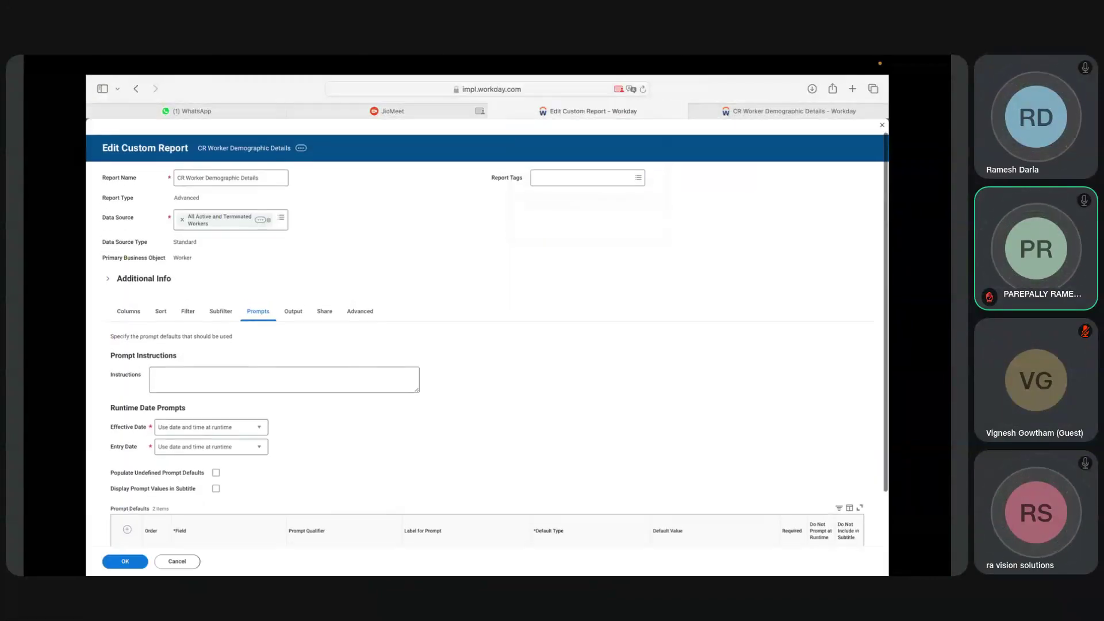
Review the report's filter conditions, columns and subfilter settings, adding a blank sub-level filter and removing it again.
left_click(184, 309)
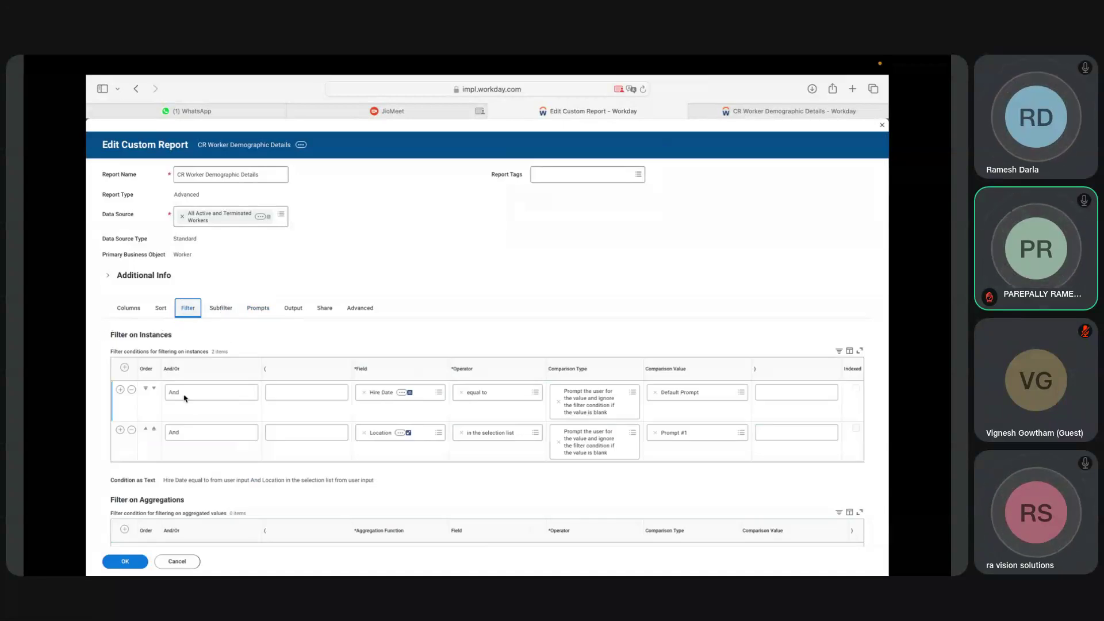
left_click(127, 310)
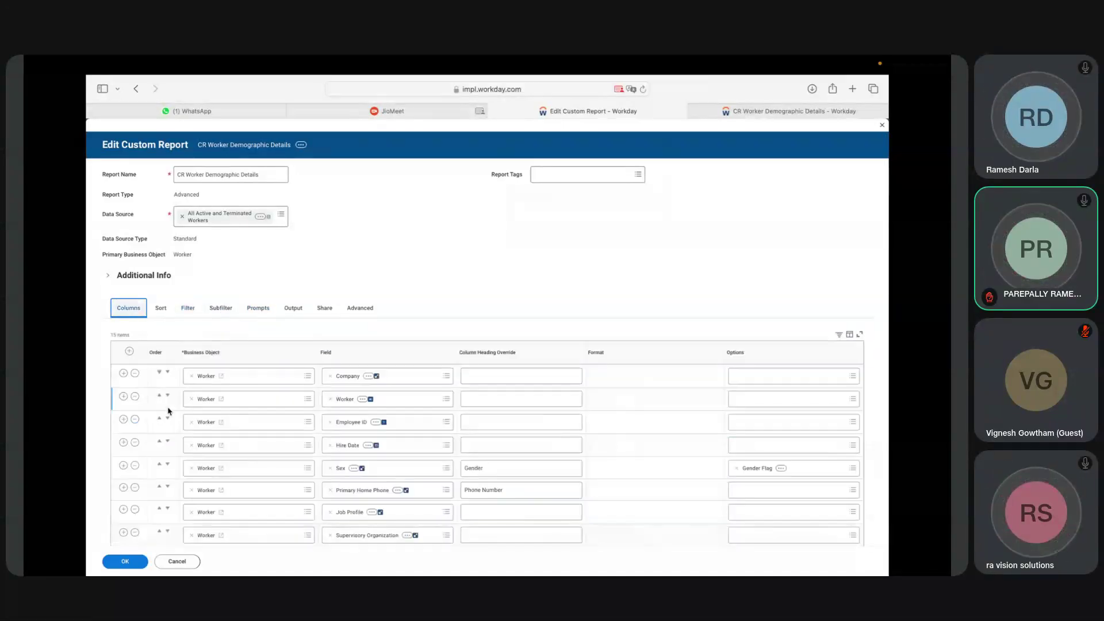
left_click(217, 306)
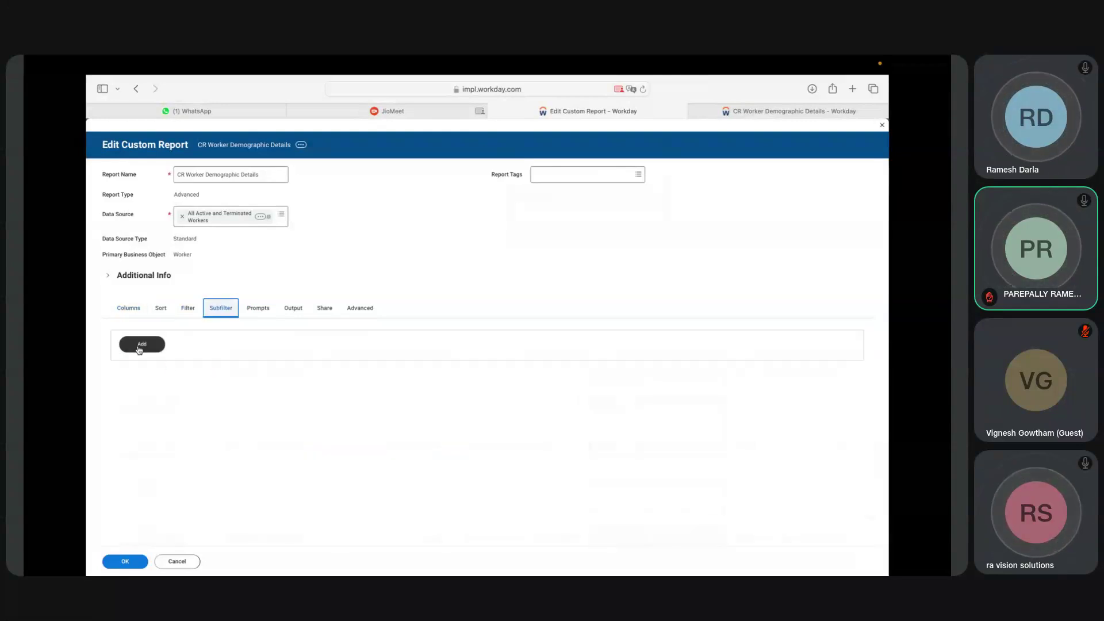
left_click(141, 345)
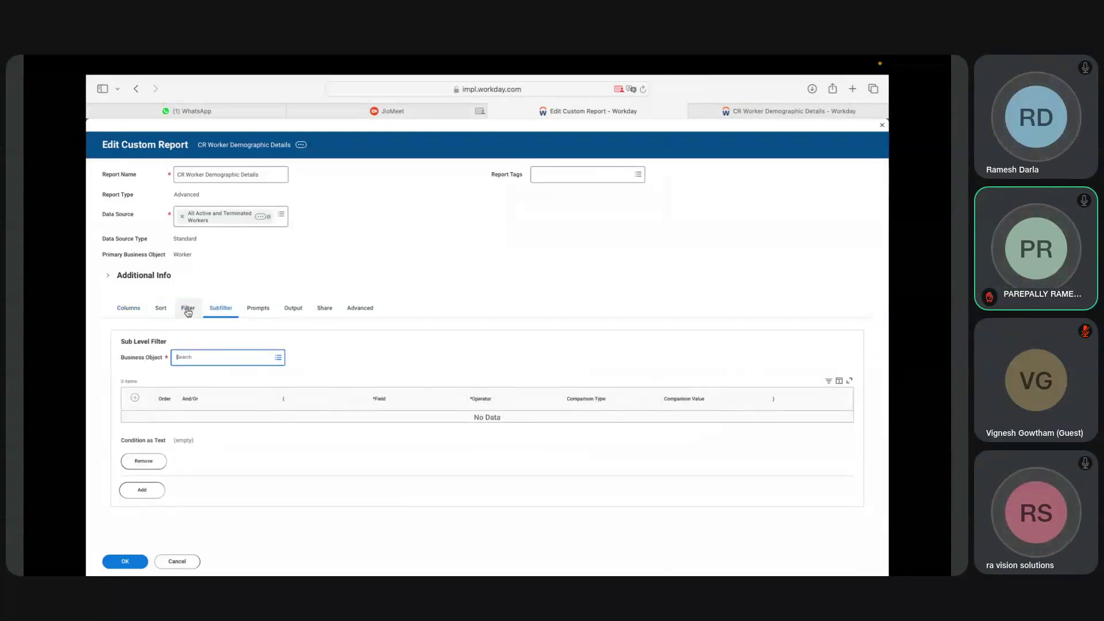
left_click(150, 460)
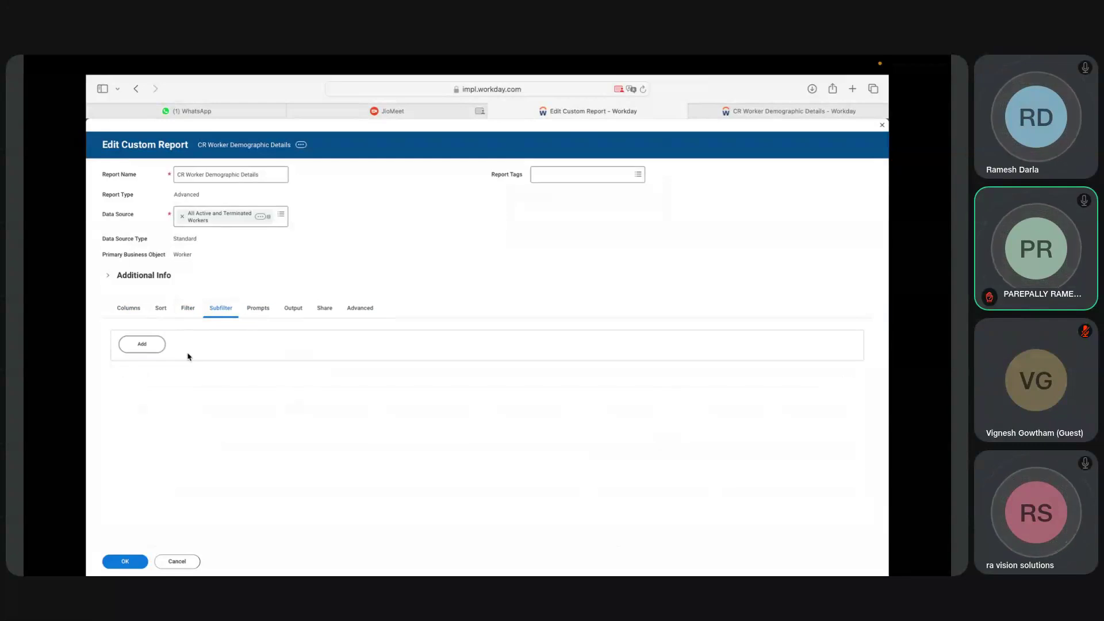
left_click(188, 313)
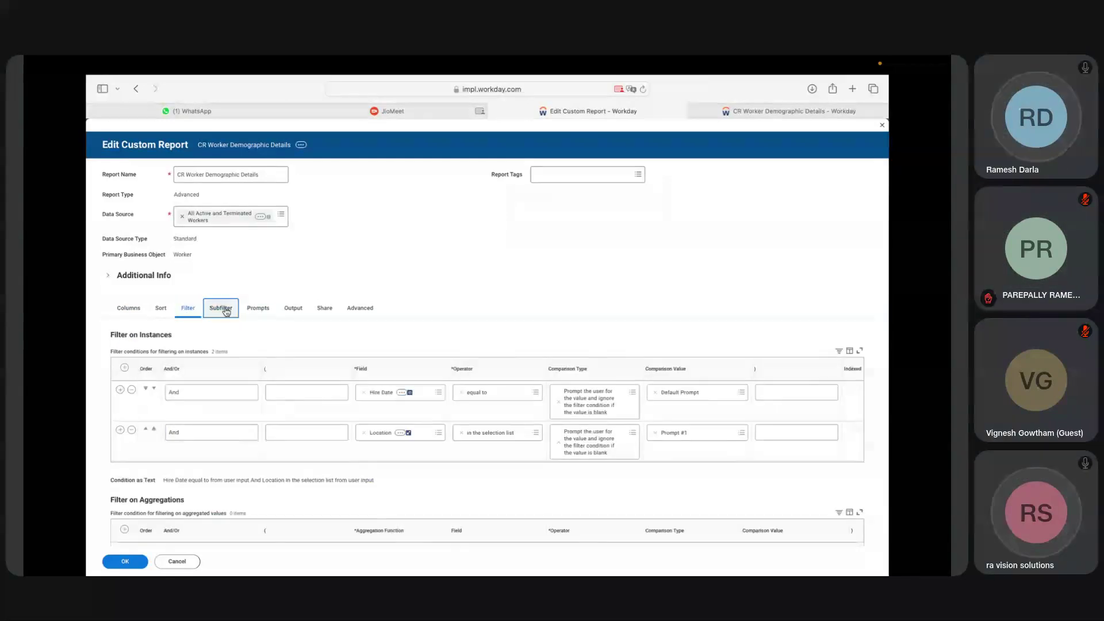
left_click(226, 310)
Check the participants in JioMeet again, going back to the report's subfilter settings in Workday in between.
left_click(414, 114)
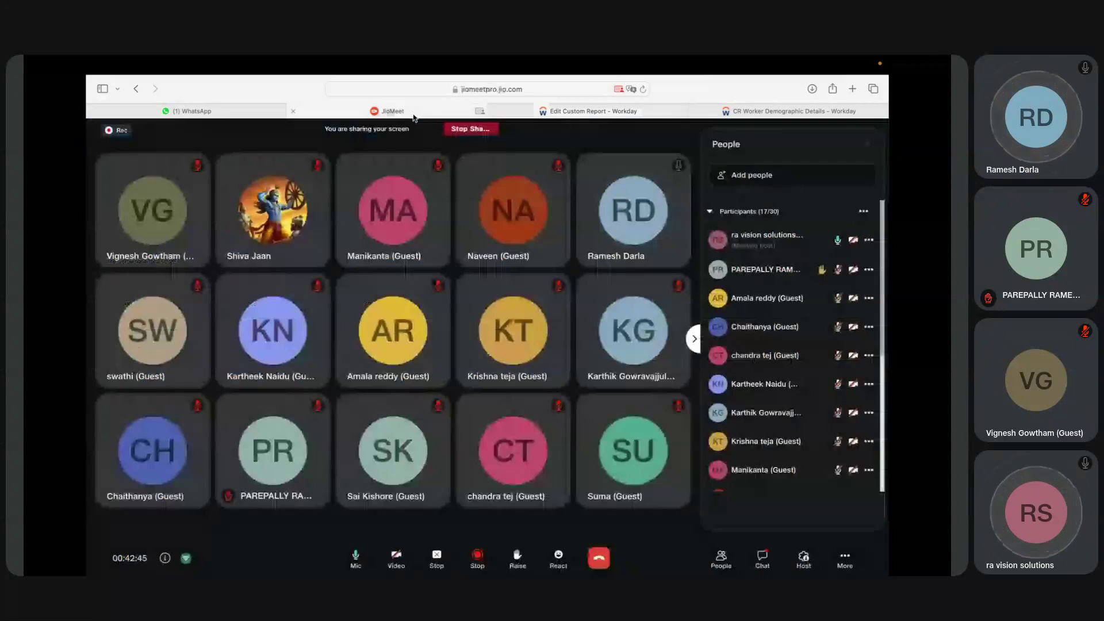
left_click(601, 115)
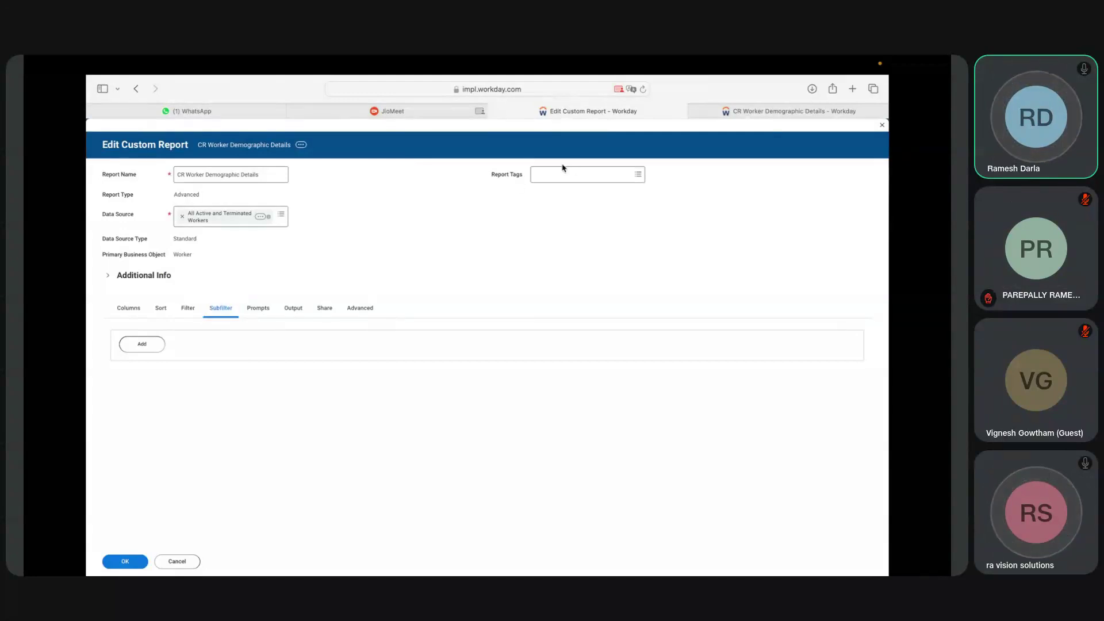
left_click(424, 115)
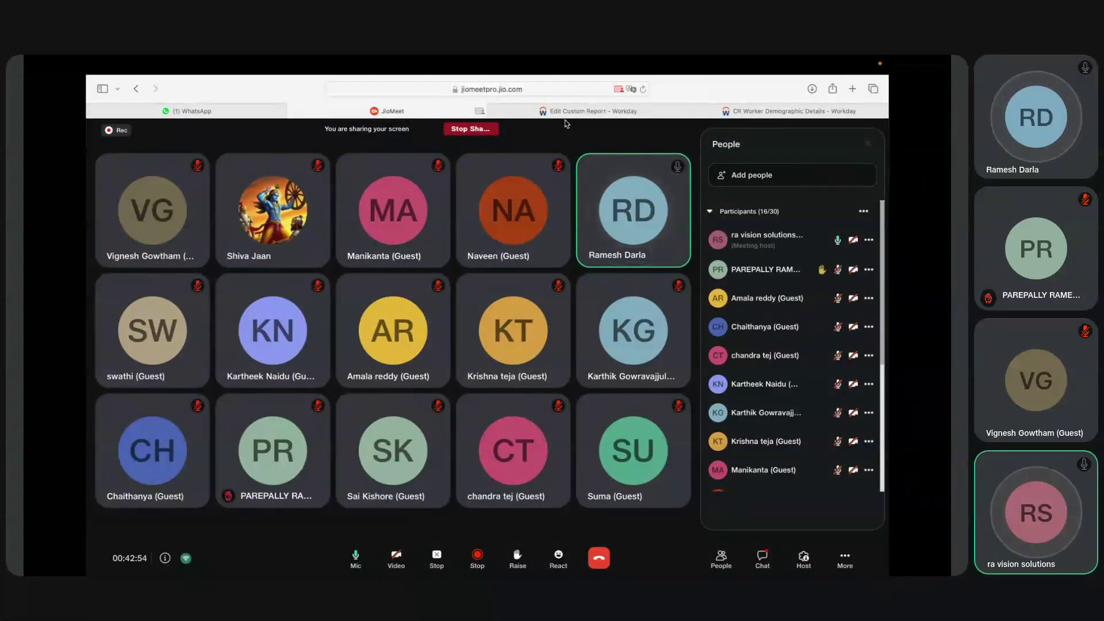
mouse_move(580, 117)
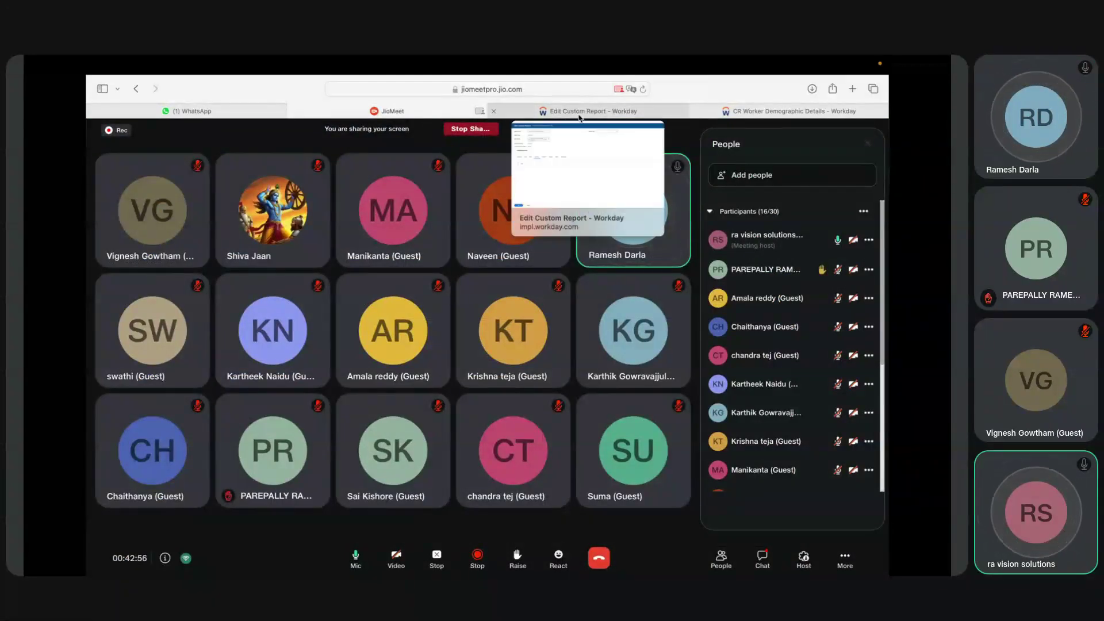